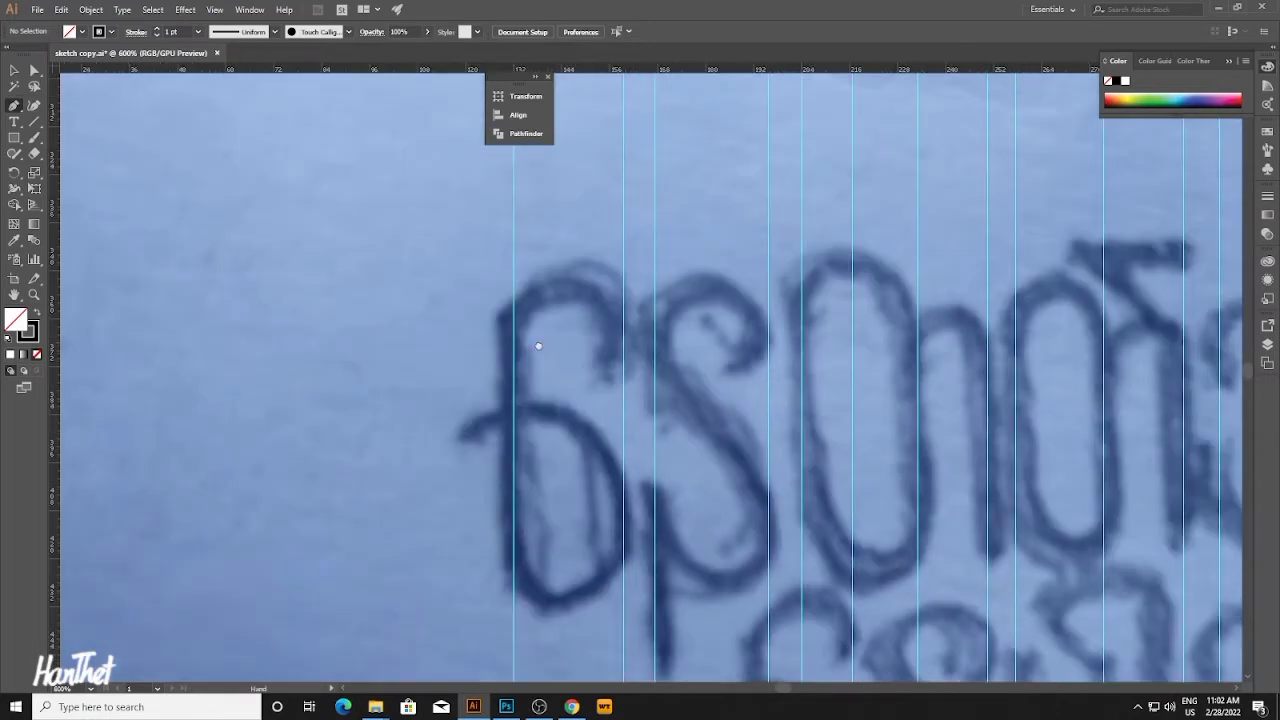
Trace the first letter's vertical stem with the Pen tool, about 62 pt long, and curve it into the rounded base.
left_click_drag(537, 346, 421, 349)
left_click_drag(508, 366, 403, 277)
left_click(513, 350, "ctrl")
scroll(460, 326, "down", 1)
left_click(392, 286)
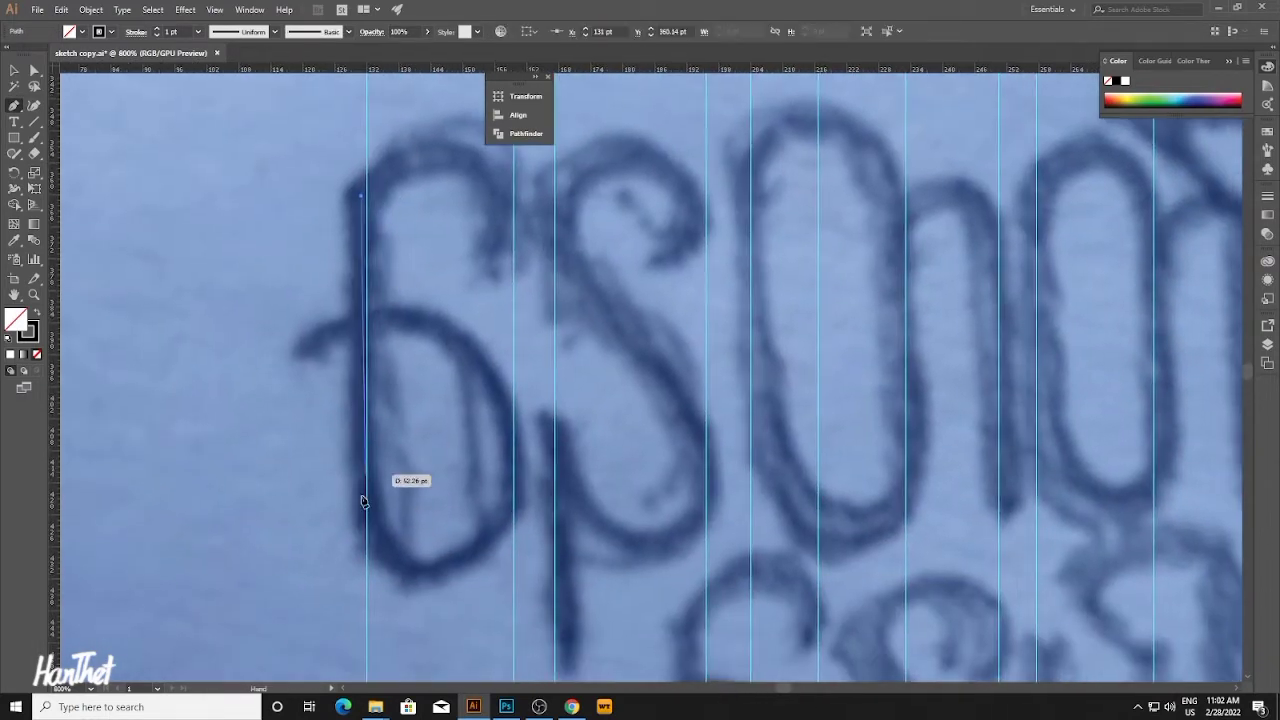
left_click(369, 531)
scroll(408, 466, "down", 2)
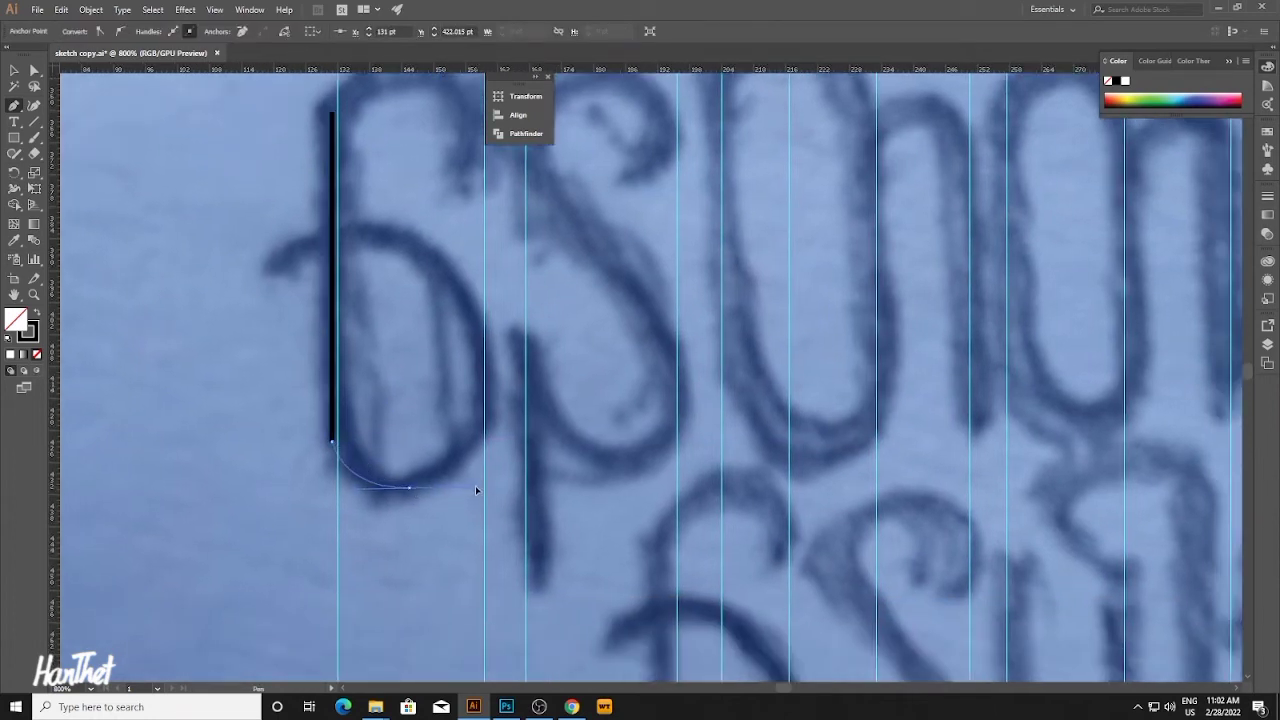
mouse_move(475, 485)
left_mouse_down()
mouse_move(459, 506)
mouse_move(474, 477)
left_mouse_up()
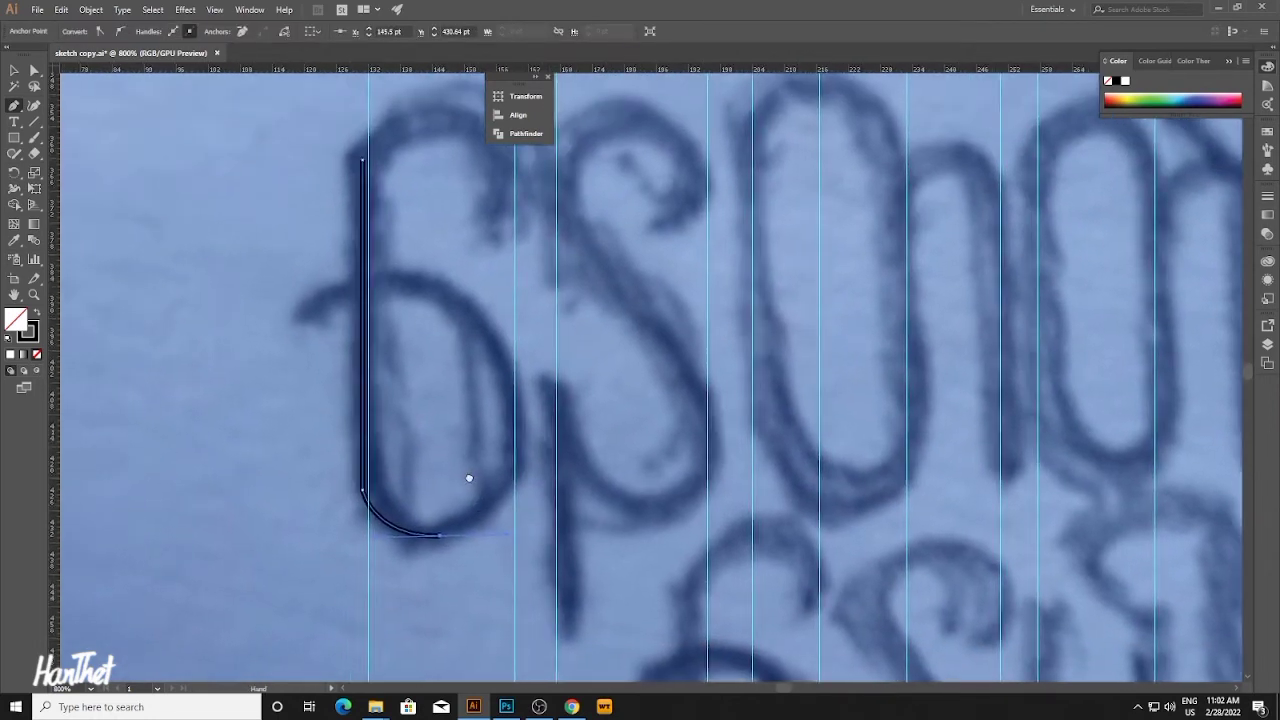
left_click(518, 420)
left_click_drag(491, 405, 493, 434)
key("ctrl+z")
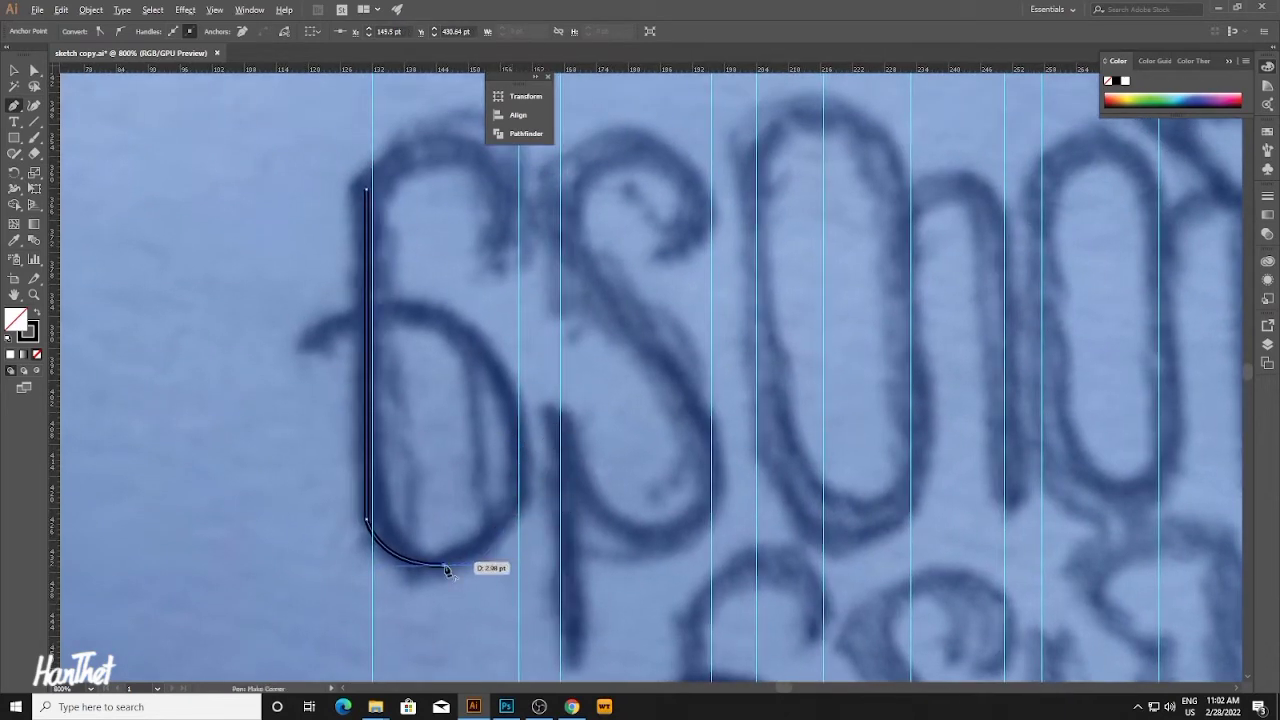
key("Escape")
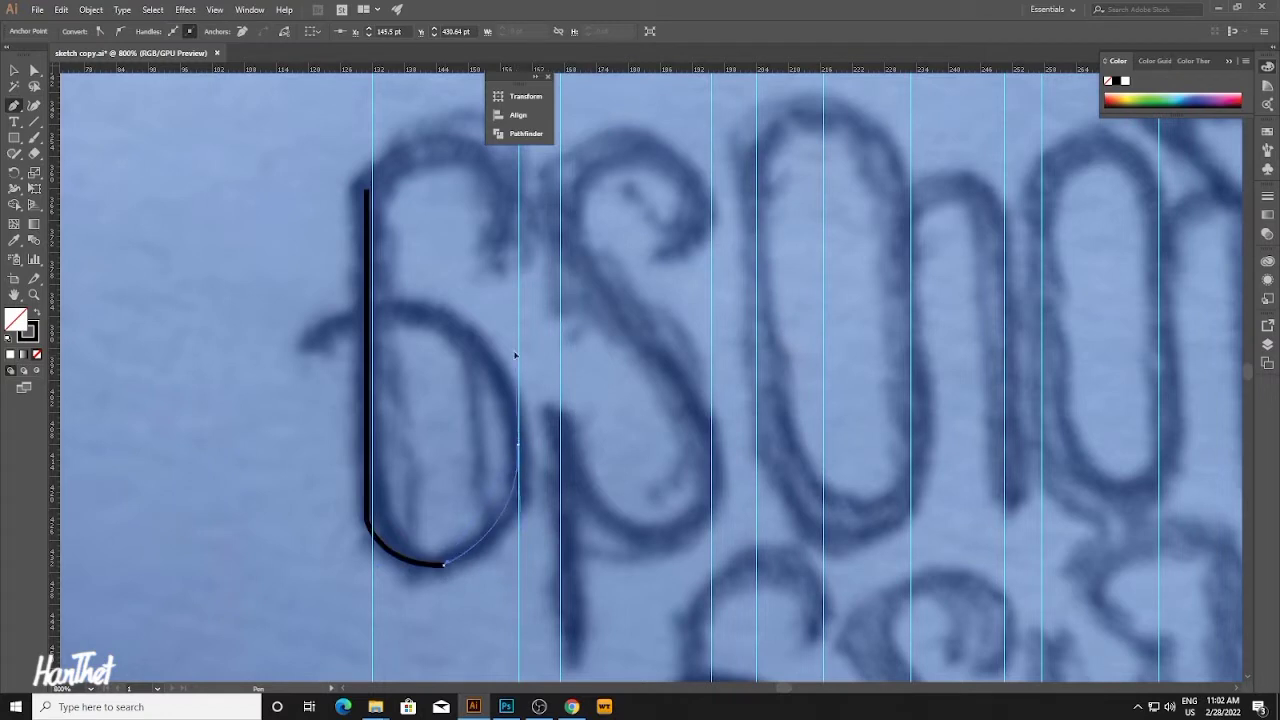
Continue the first letter's path up the bowl's outer side and over the stem into the short tail, then end the path.
left_click_drag(519, 338, 475, 346)
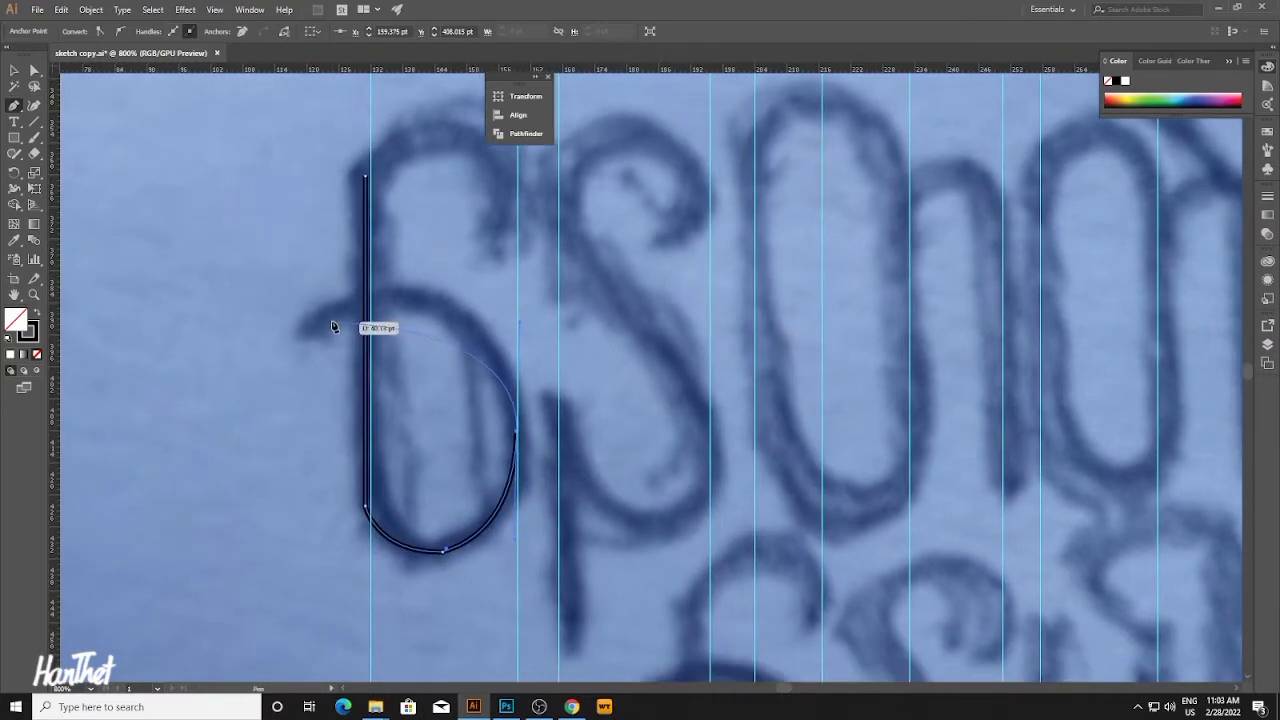
left_click_drag(311, 326, 258, 357)
left_click_drag(209, 391, 198, 396)
key("v")
left_click(346, 355)
left_click_drag(355, 345, 335, 446)
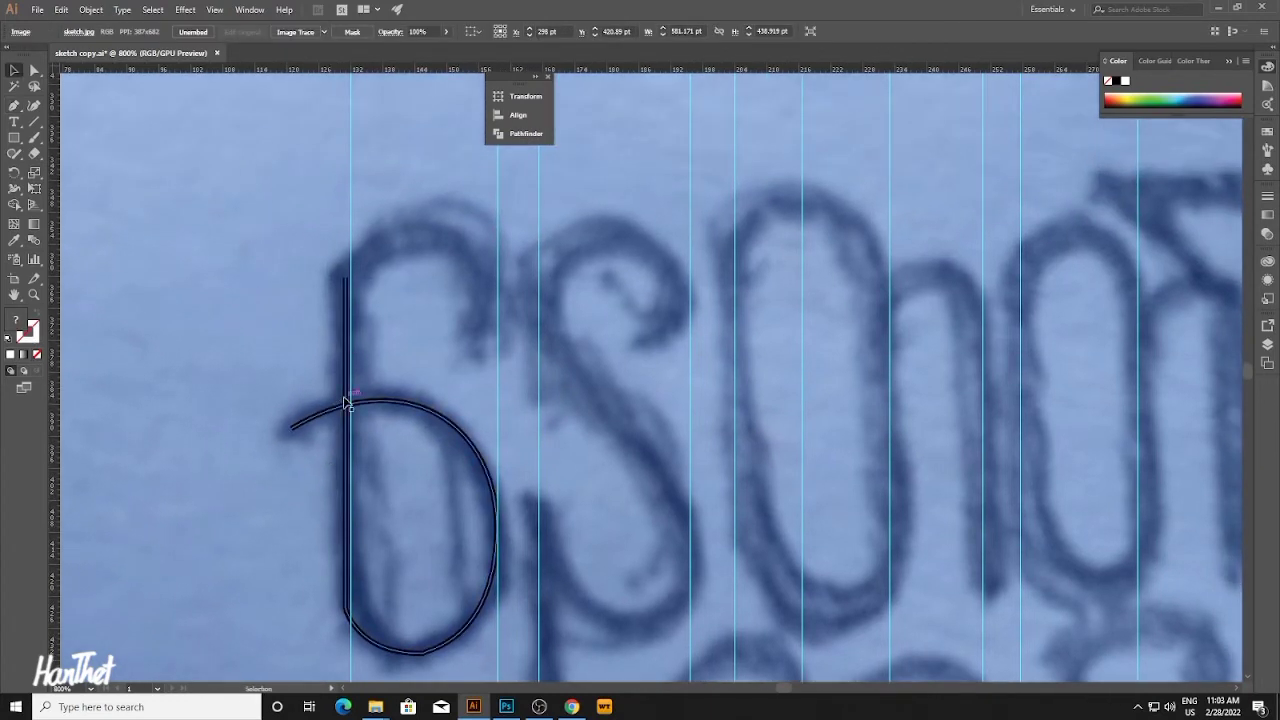
Extend the first letter's path from the stem's upper end with a curved hook that follows the sketch.
key("p")
left_click(346, 281)
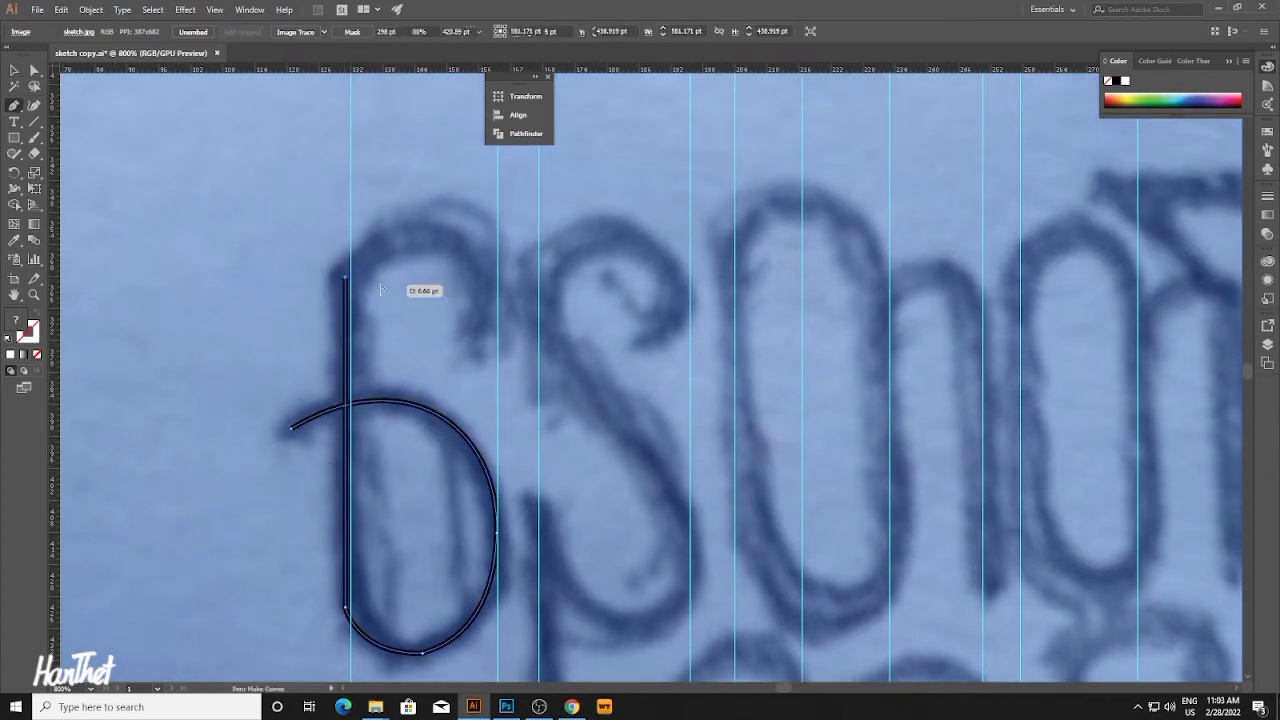
left_click_drag(381, 286, 357, 331)
left_click_drag(386, 275, 438, 277)
left_click_drag(446, 329, 431, 307)
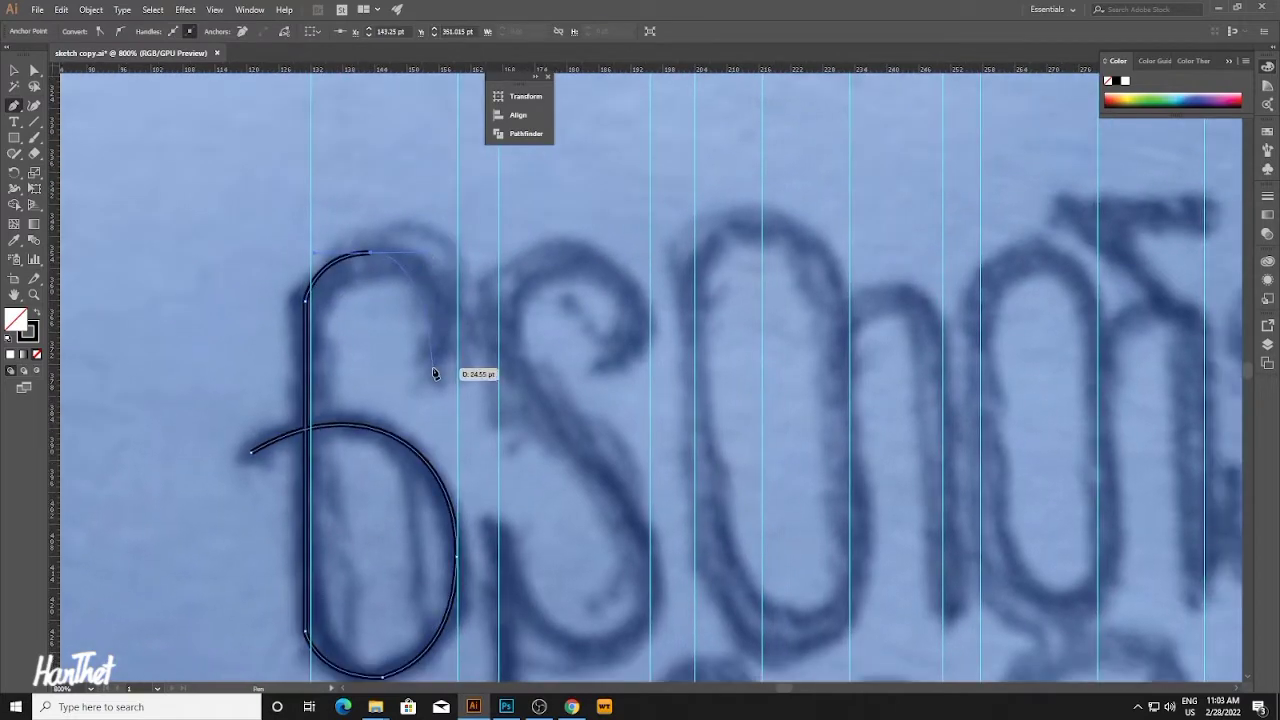
left_click_drag(433, 368, 410, 440)
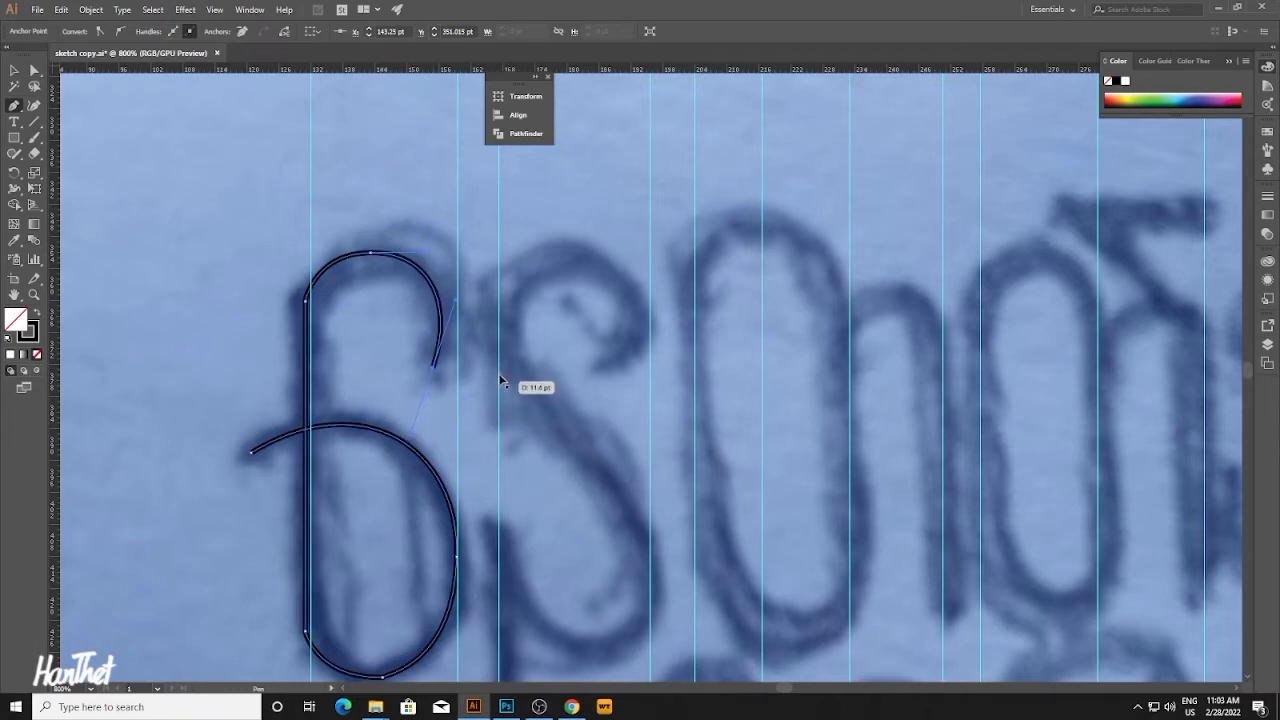
key("v")
left_click(512, 369)
scroll(526, 369, "down", 1)
left_click_drag(423, 362, 462, 346)
left_click_drag(412, 349, 467, 416)
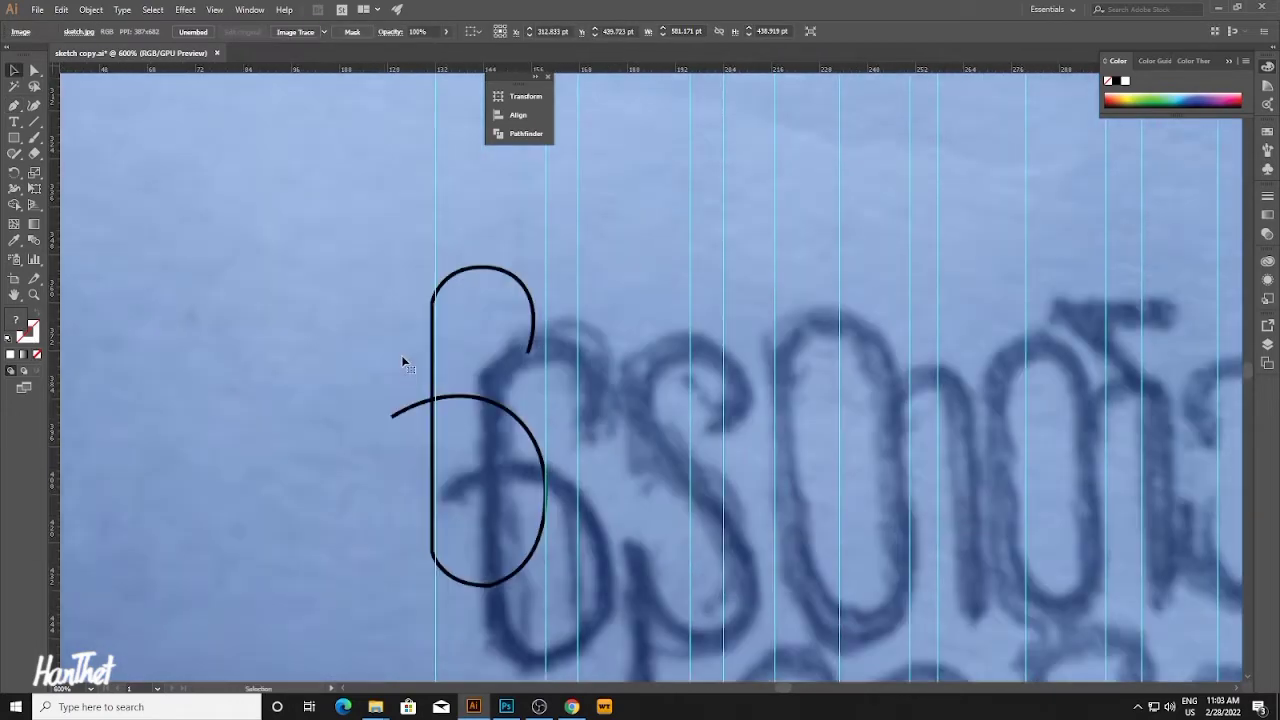
key("ctrl+z")
Select the placed sketch image and lock it in place.
left_click(507, 364, "ctrl+alt")
left_click(518, 364, "ctrl+alt")
left_click_drag(578, 364, 272, 457)
left_click(354, 266, "ctrl+alt")
left_click_drag(408, 320, 224, 316)
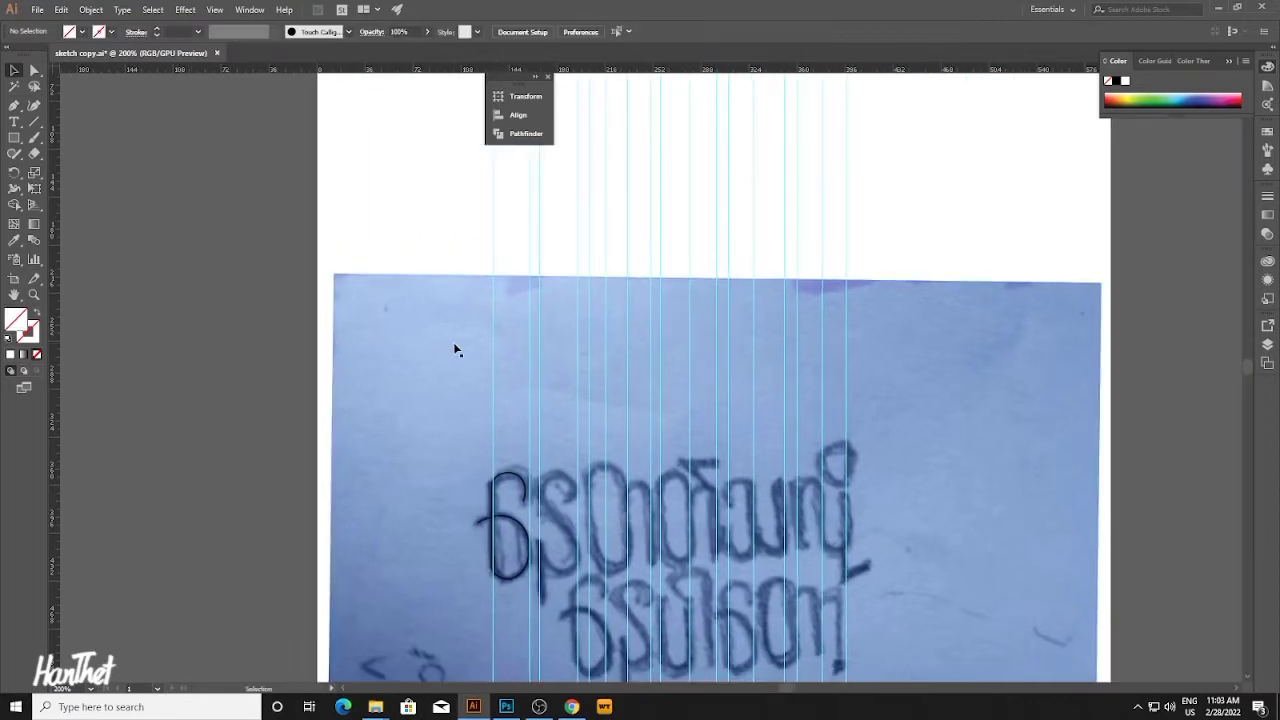
left_click(152, 9)
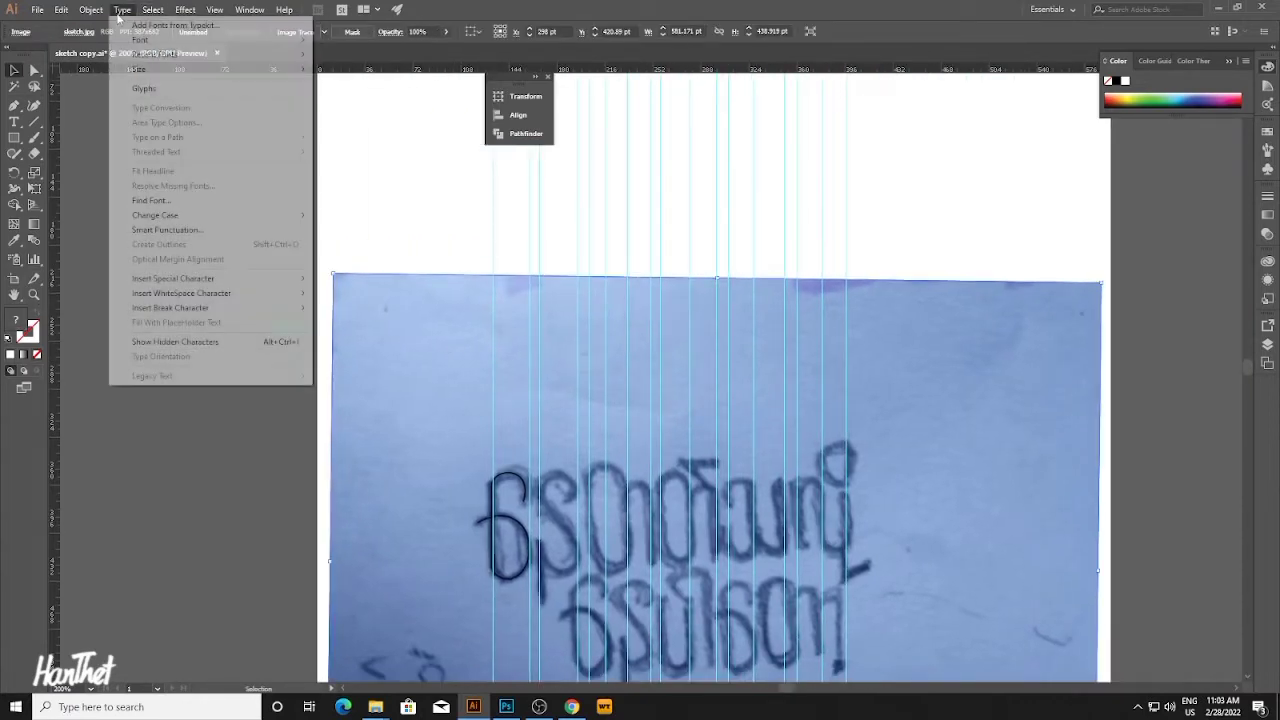
mouse_move(88, 12)
mouse_move(155, 9)
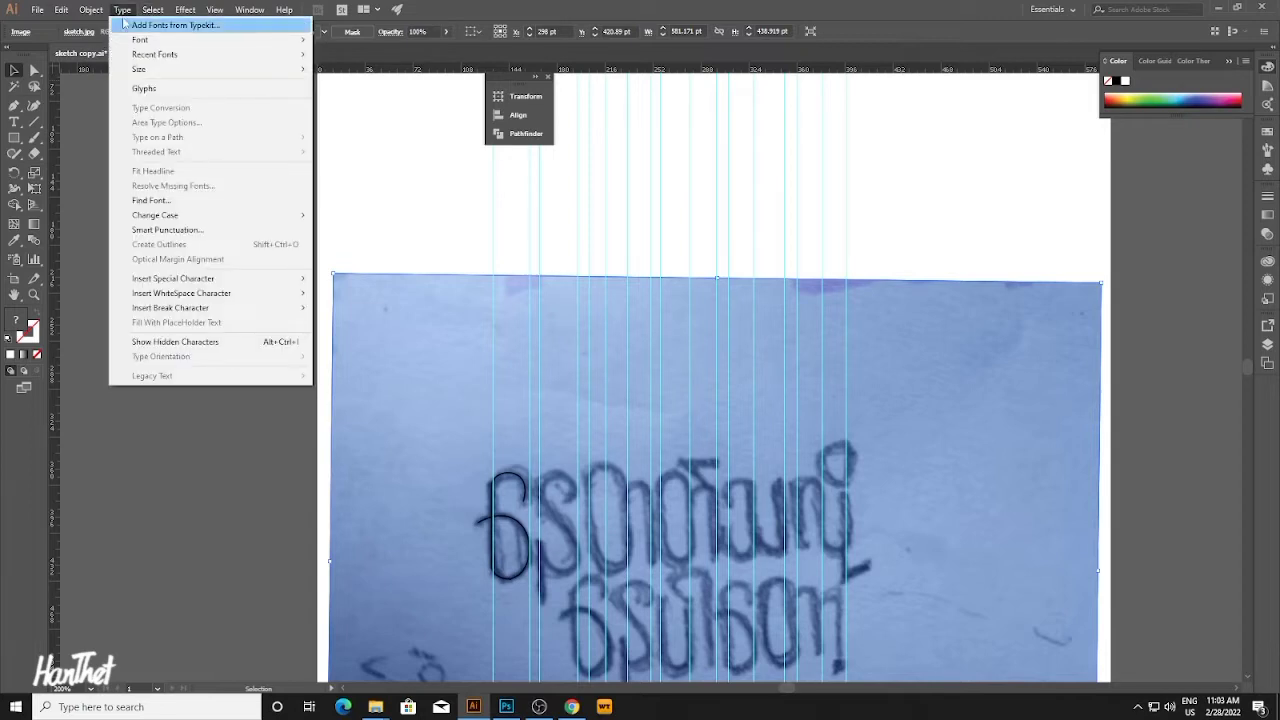
left_click(170, 9)
left_click(176, 9)
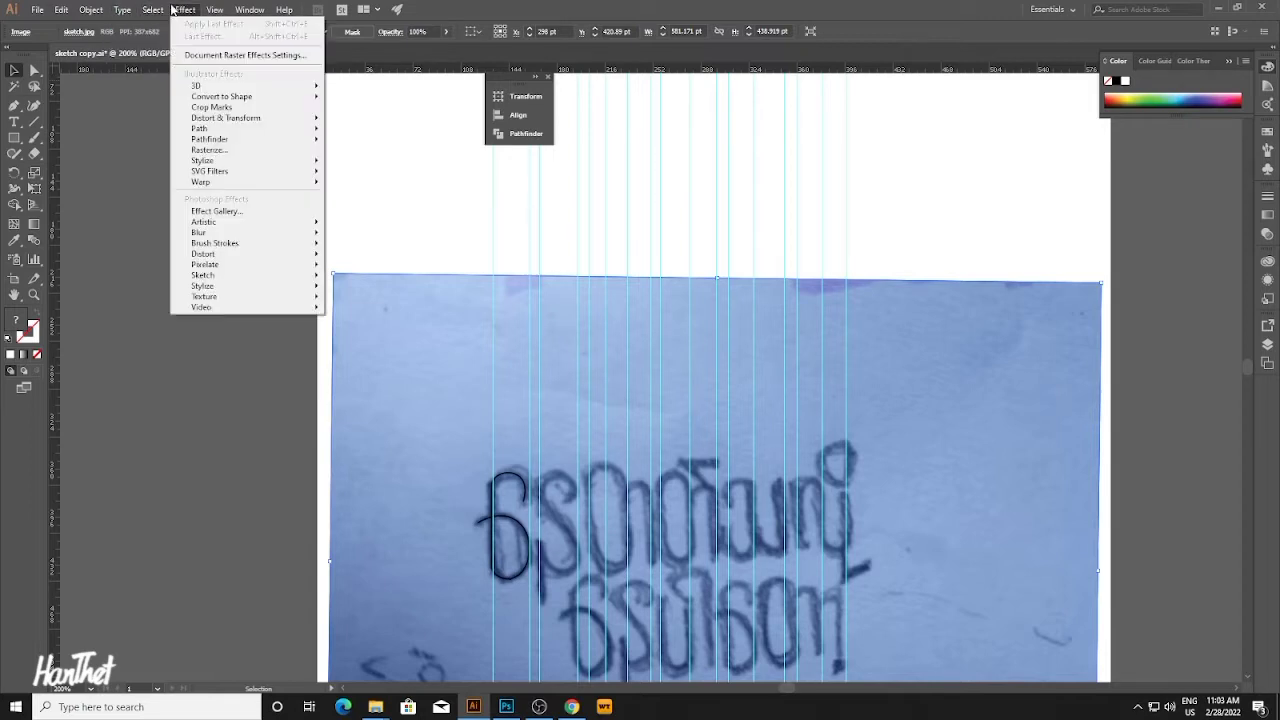
mouse_move(91, 12)
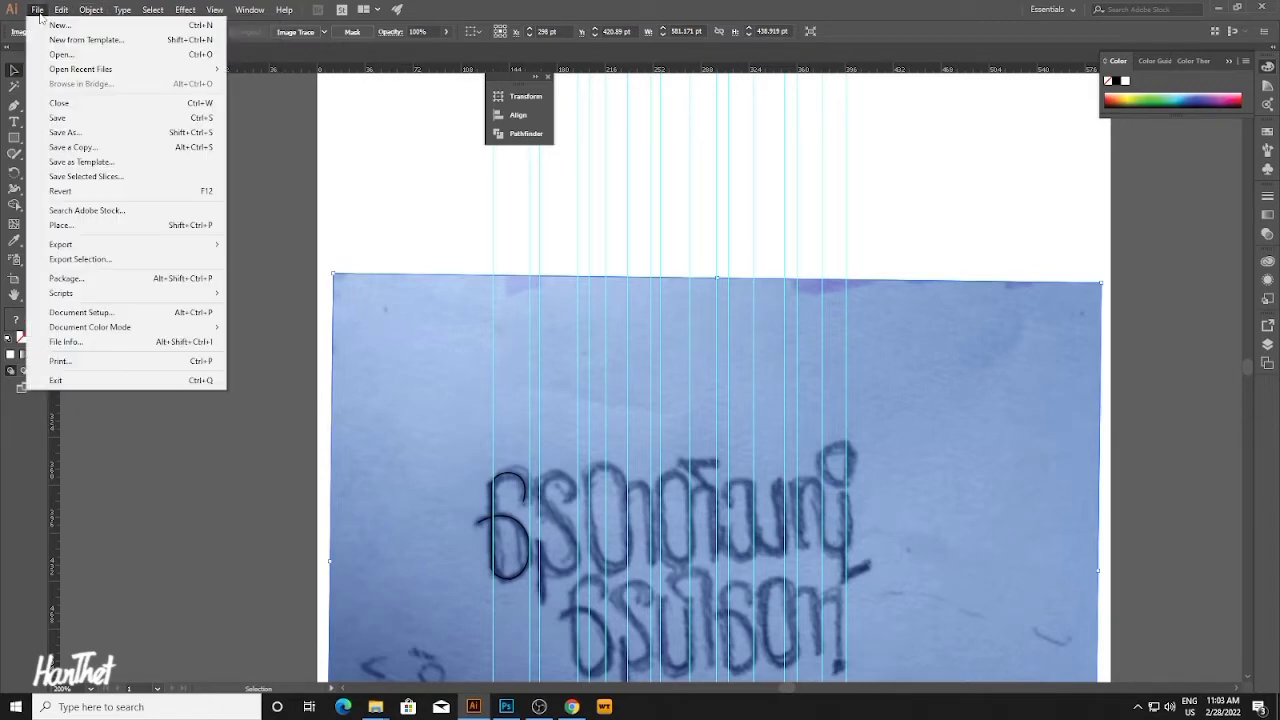
left_click(446, 346)
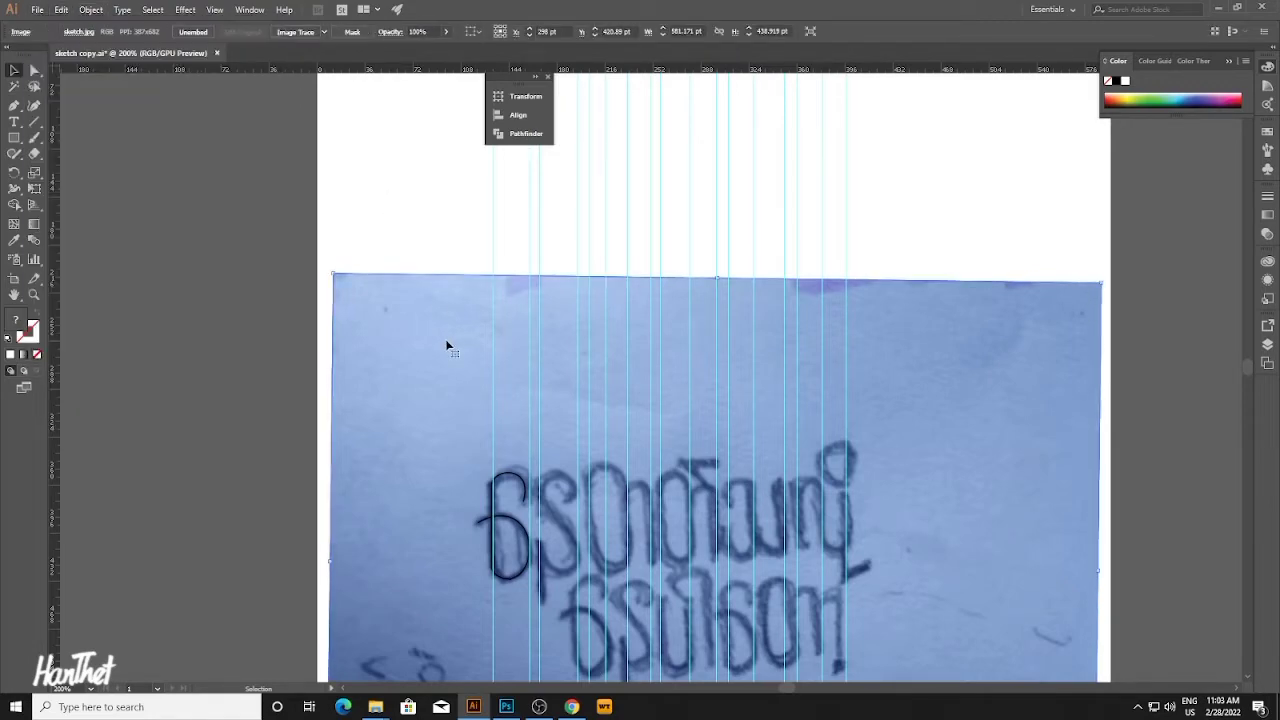
key("ctrl+2")
Set the traced first letter's stroke weight to 5 pt and deselect it.
left_click_drag(625, 487, 413, 336)
left_click(506, 344, "ctrl")
left_click(506, 344, "ctrl")
left_click(478, 407)
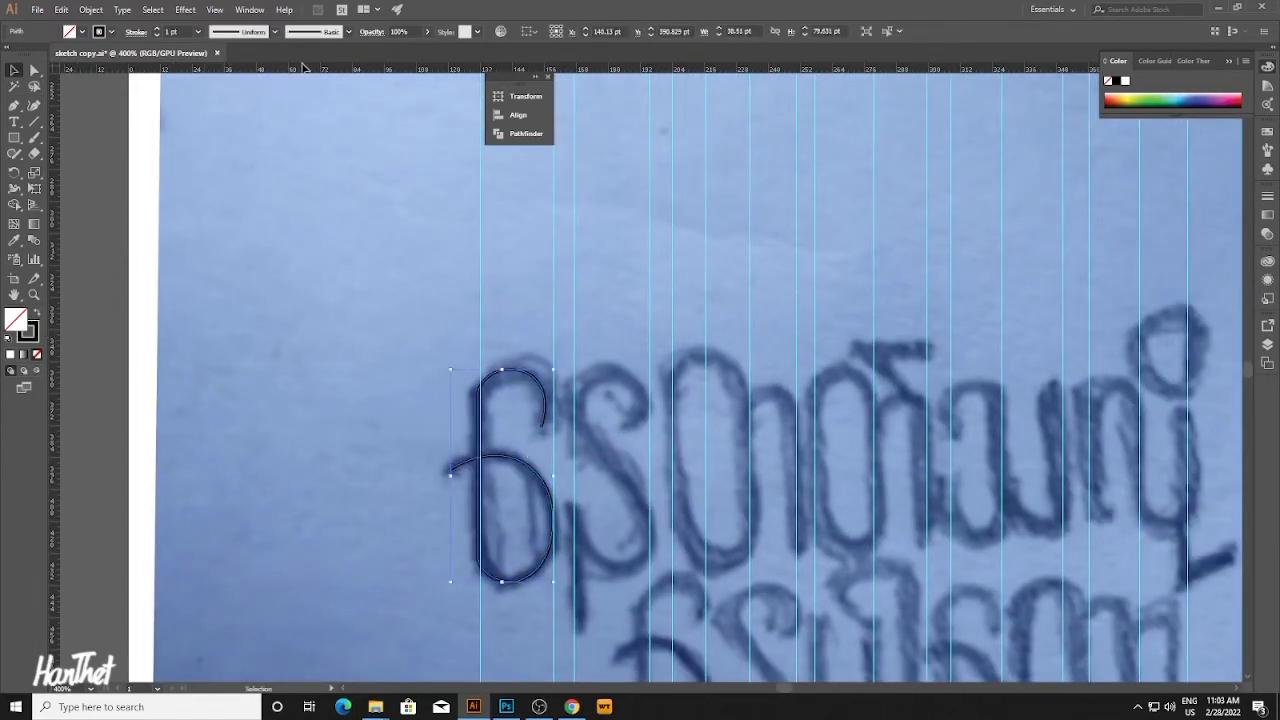
left_click(156, 29)
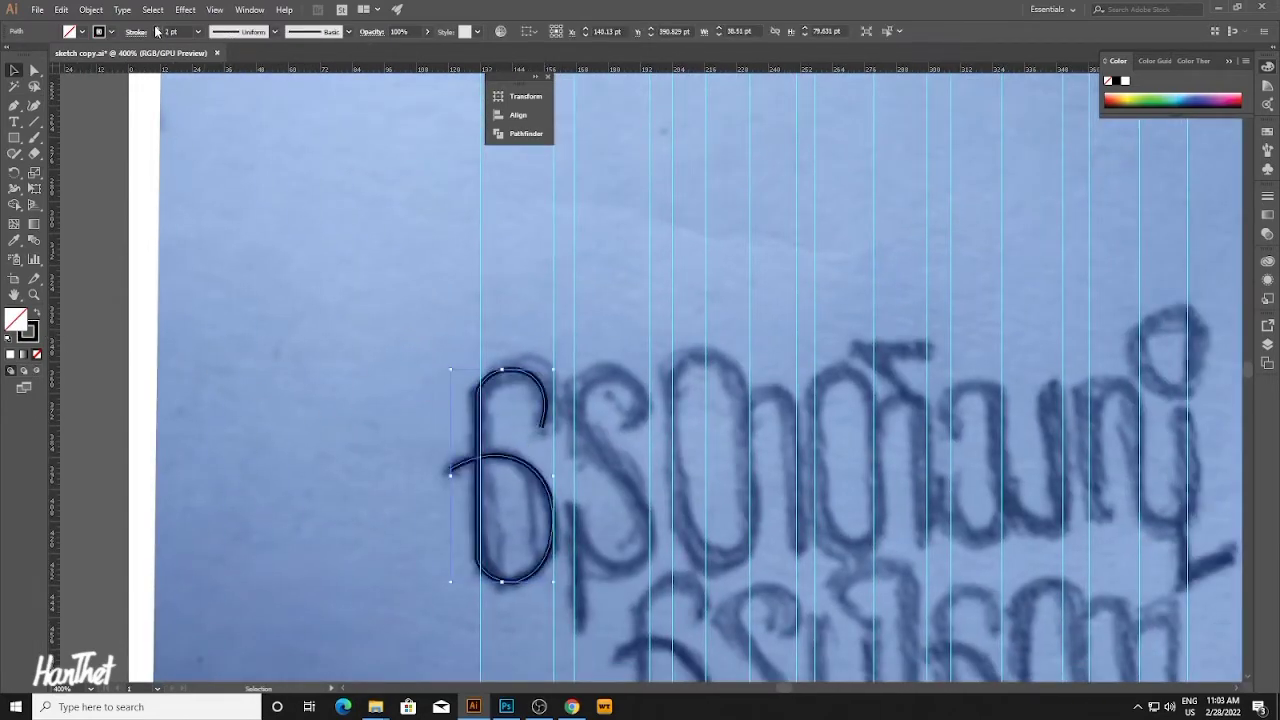
left_click(156, 29)
left_click(156, 29)
left_click(156, 29)
left_click(482, 340)
Trace the second letter with the Pen tool from its inner hook over the rounded crown and down the diagonal stroke.
scroll(440, 338, "right", 2)
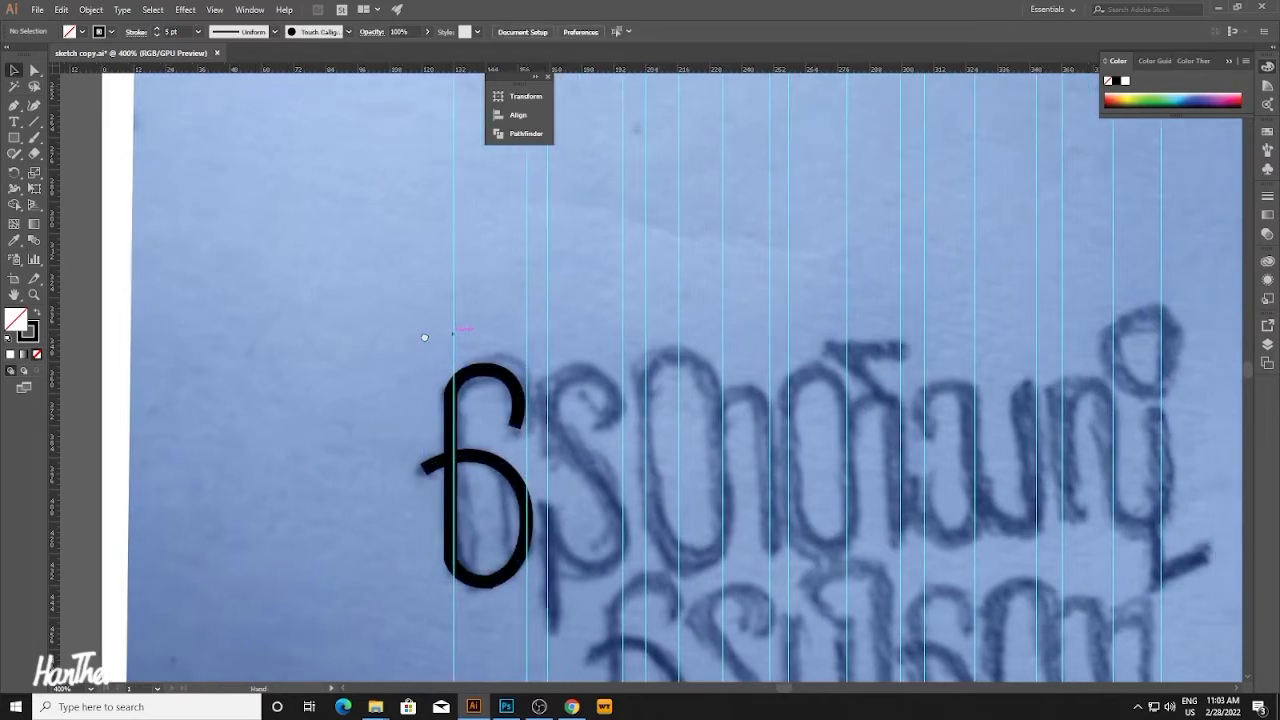
left_click(600, 420)
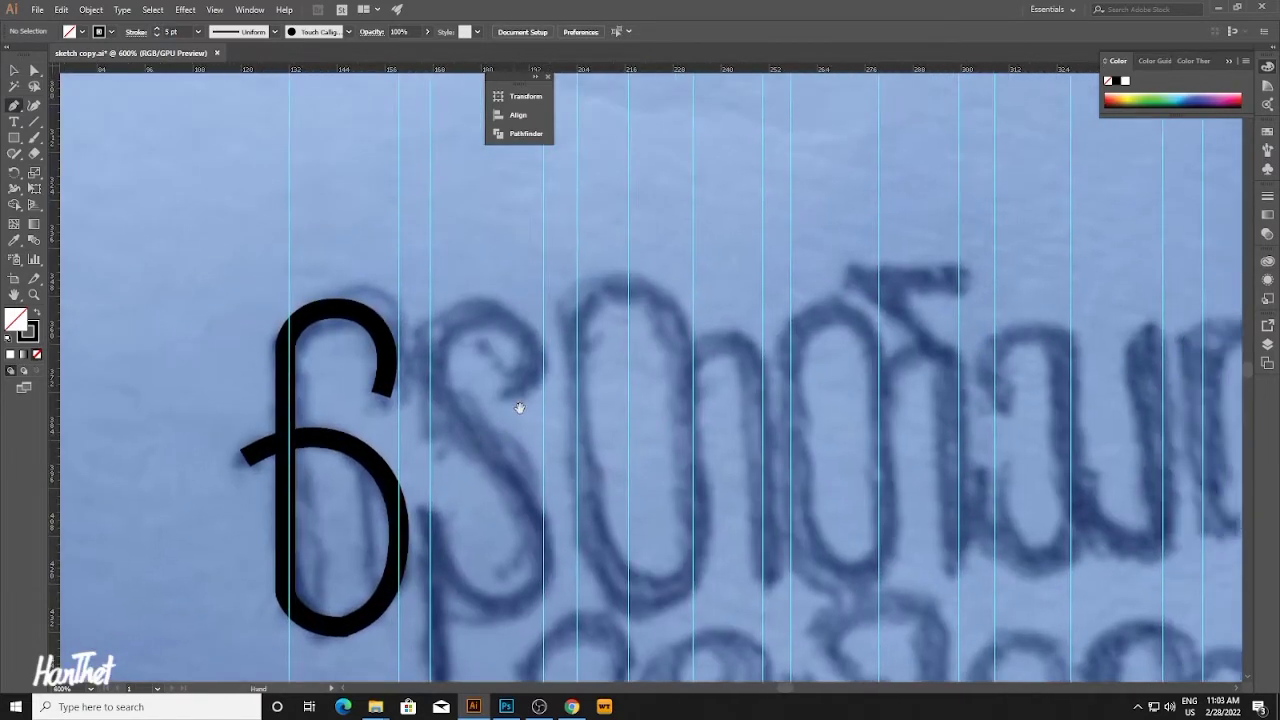
left_click(509, 396)
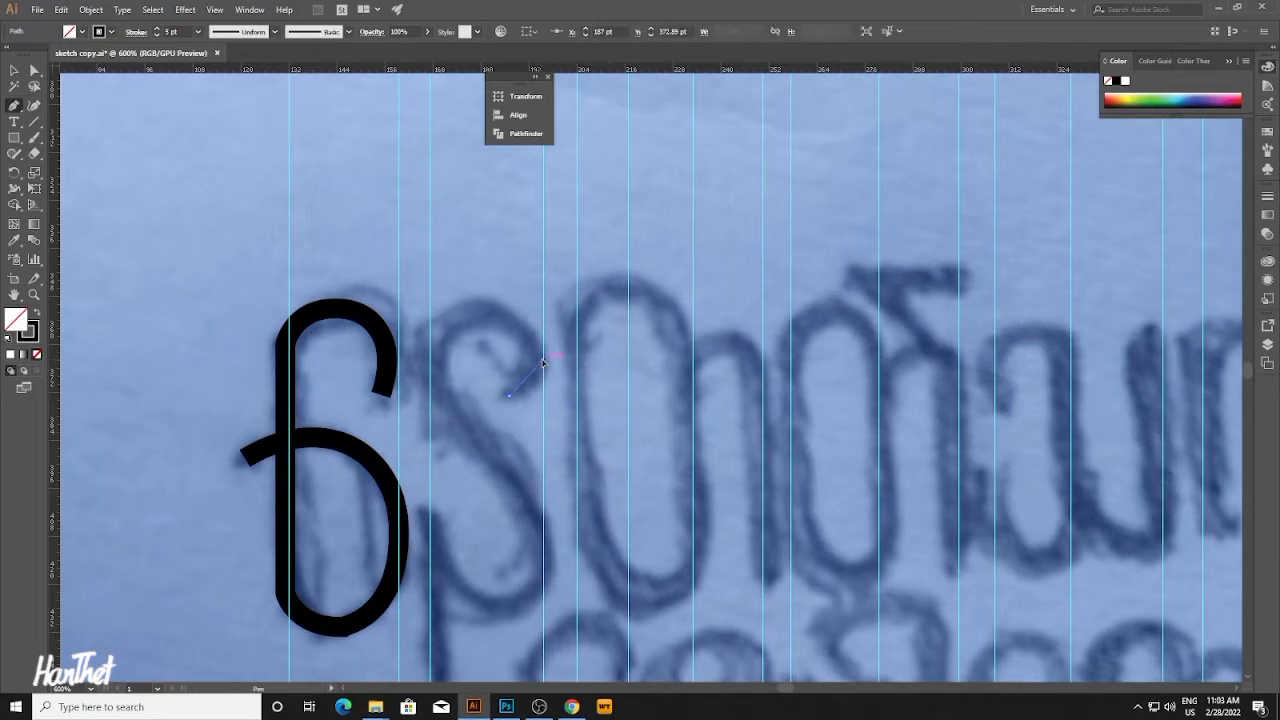
mouse_move(489, 320)
left_mouse_down()
mouse_move(487, 346)
mouse_move(442, 341)
left_mouse_up()
left_click_drag(474, 353, 473, 312)
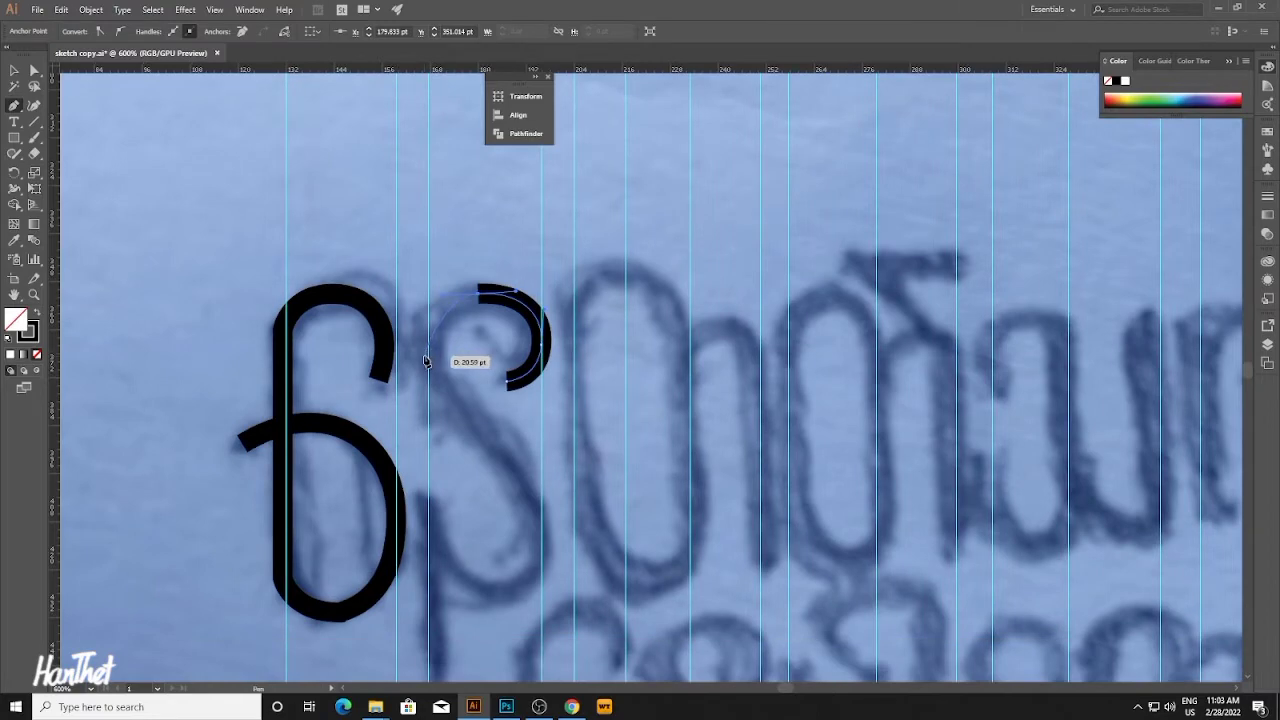
left_click_drag(425, 361, 424, 393)
scroll(423, 394, "down", 3)
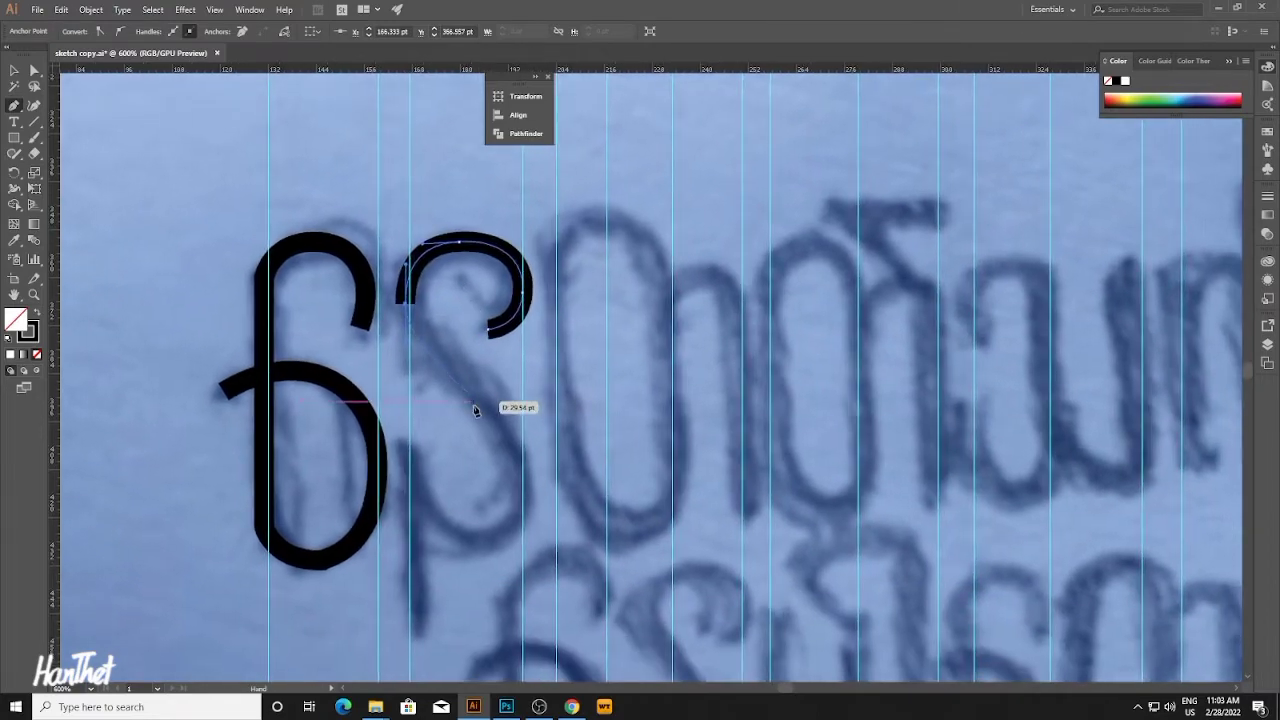
left_click(499, 424)
scroll(500, 428, "down", 3)
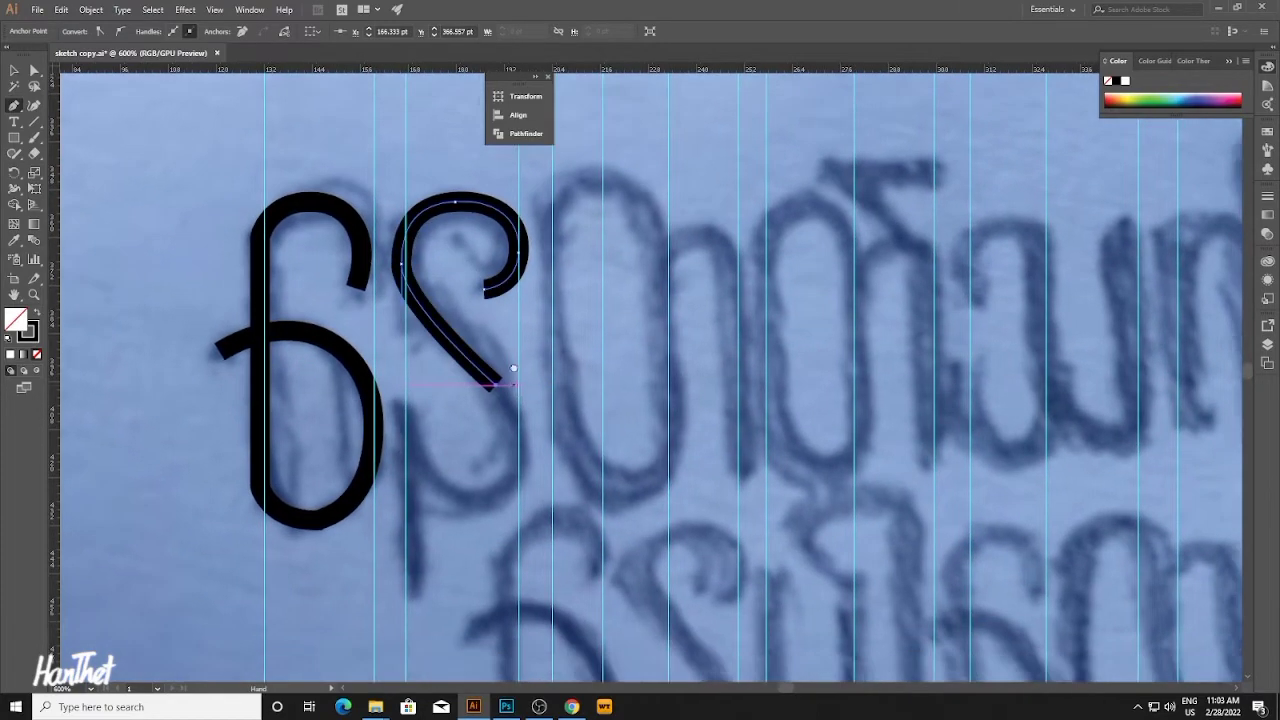
Continue the second letter's path around the lower bowl and up its inner side, redoing the curve points that miss the sketch.
left_click_drag(476, 474, 458, 485)
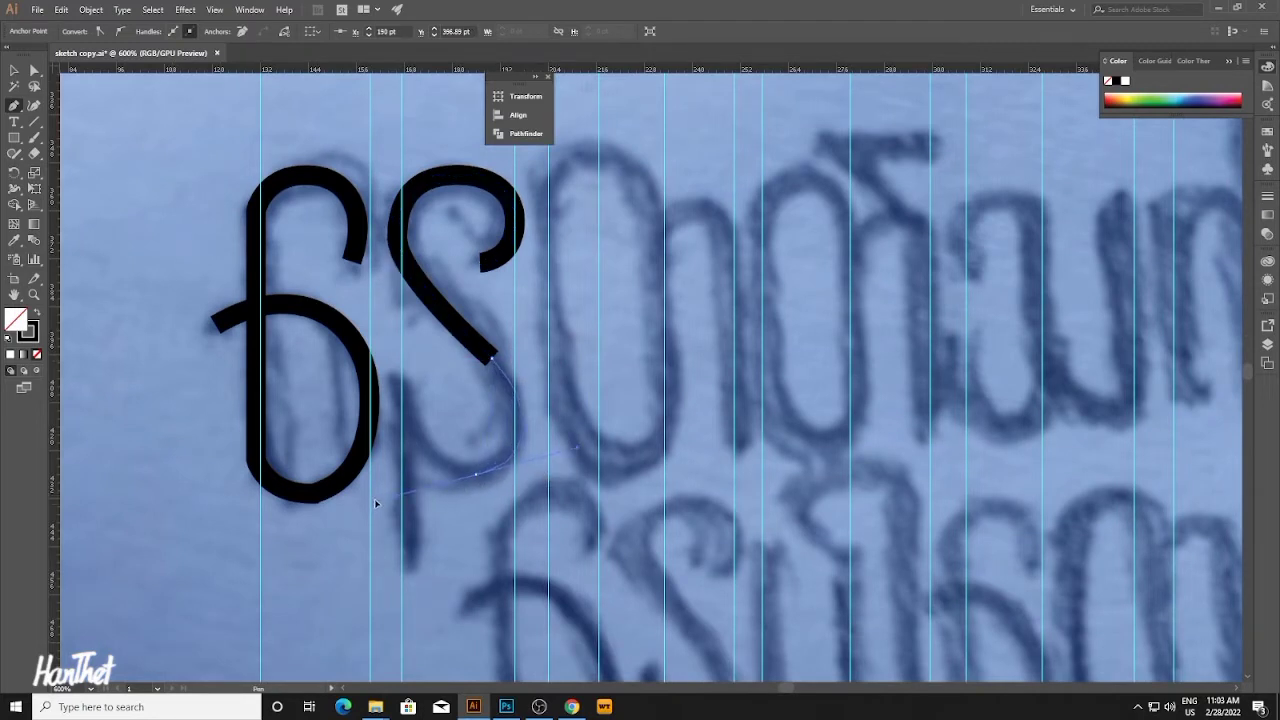
key("ctrl+z")
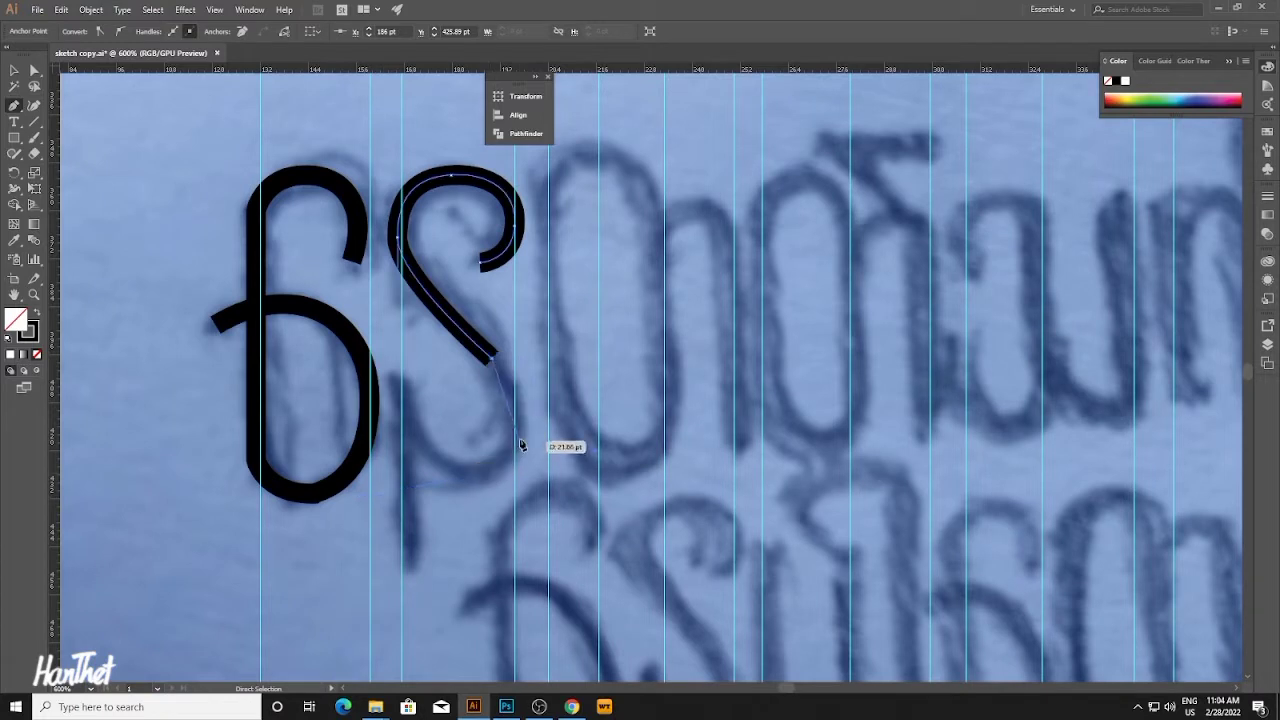
mouse_move(524, 430)
left_mouse_down()
mouse_move(526, 472)
mouse_move(543, 405)
mouse_move(527, 430)
left_mouse_up()
key("ctrl+z")
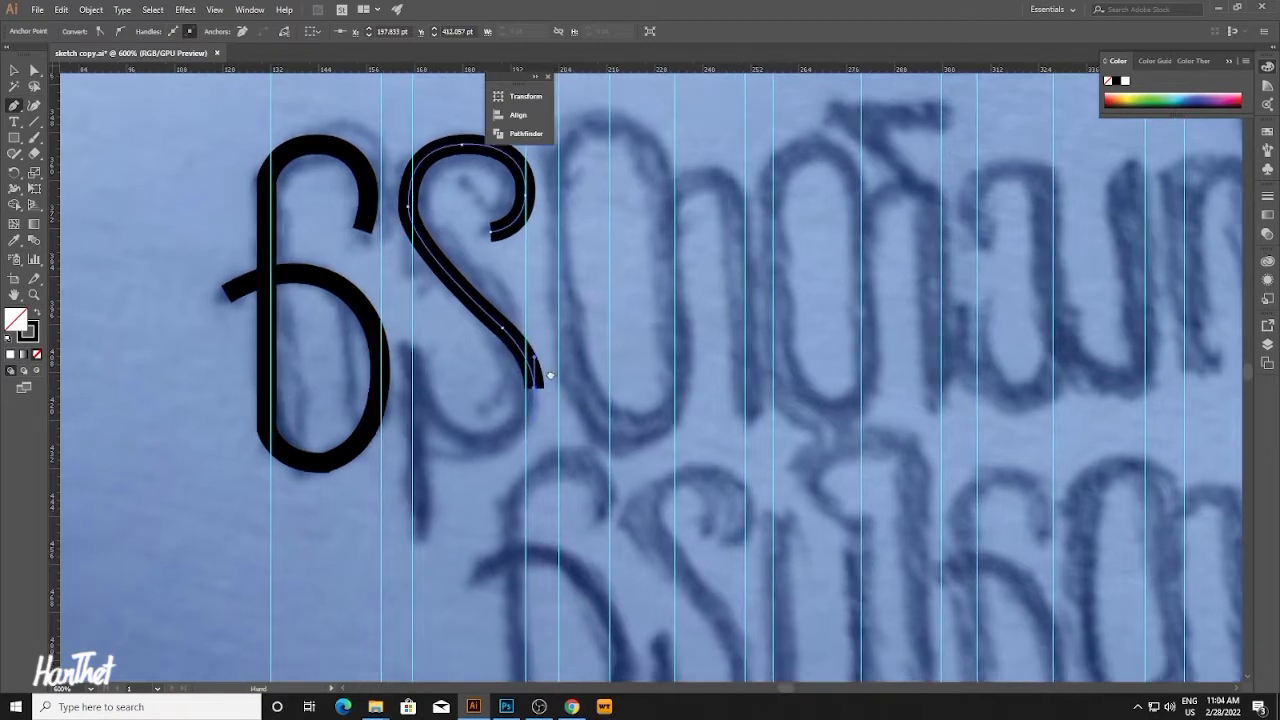
scroll(527, 432, "down", 1)
left_click_drag(455, 446, 453, 444)
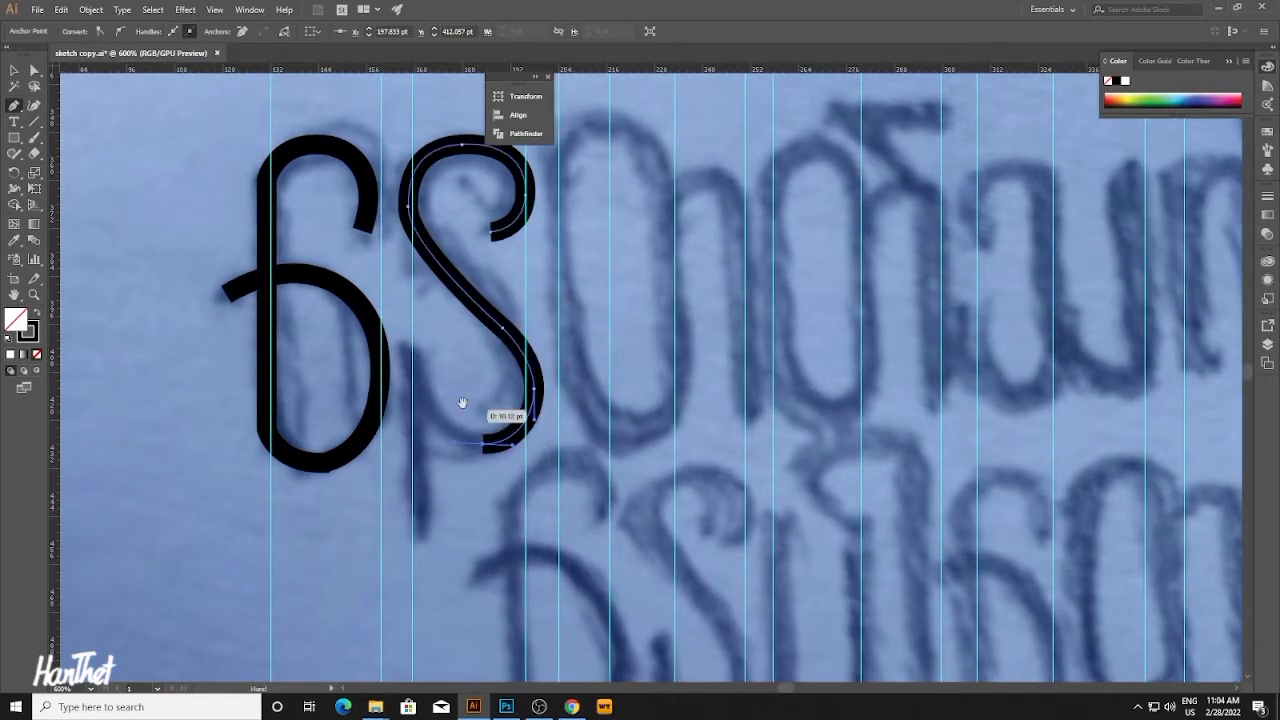
mouse_move(432, 378)
left_mouse_down()
mouse_move(460, 382)
mouse_move(436, 306)
left_mouse_up()
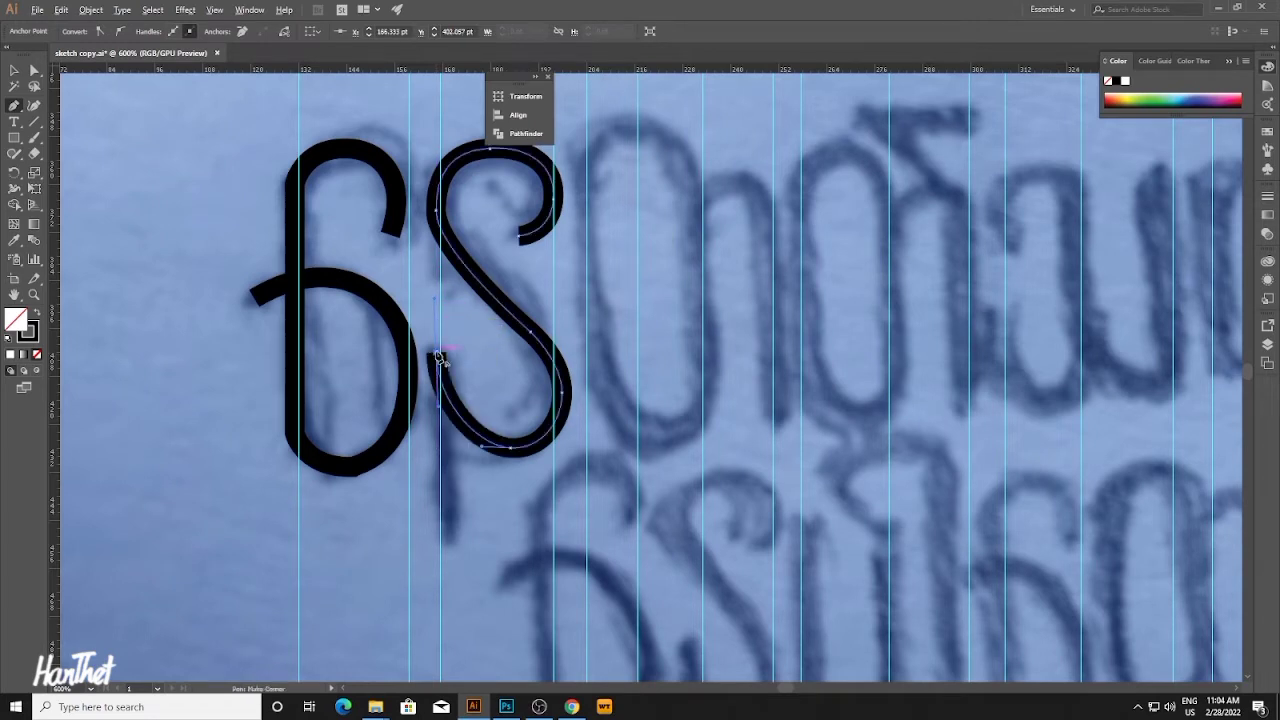
Add the second letter's straight vertical descender, about 45 pt long, and finish the path.
left_click_drag(436, 353, 431, 495)
left_click(437, 534)
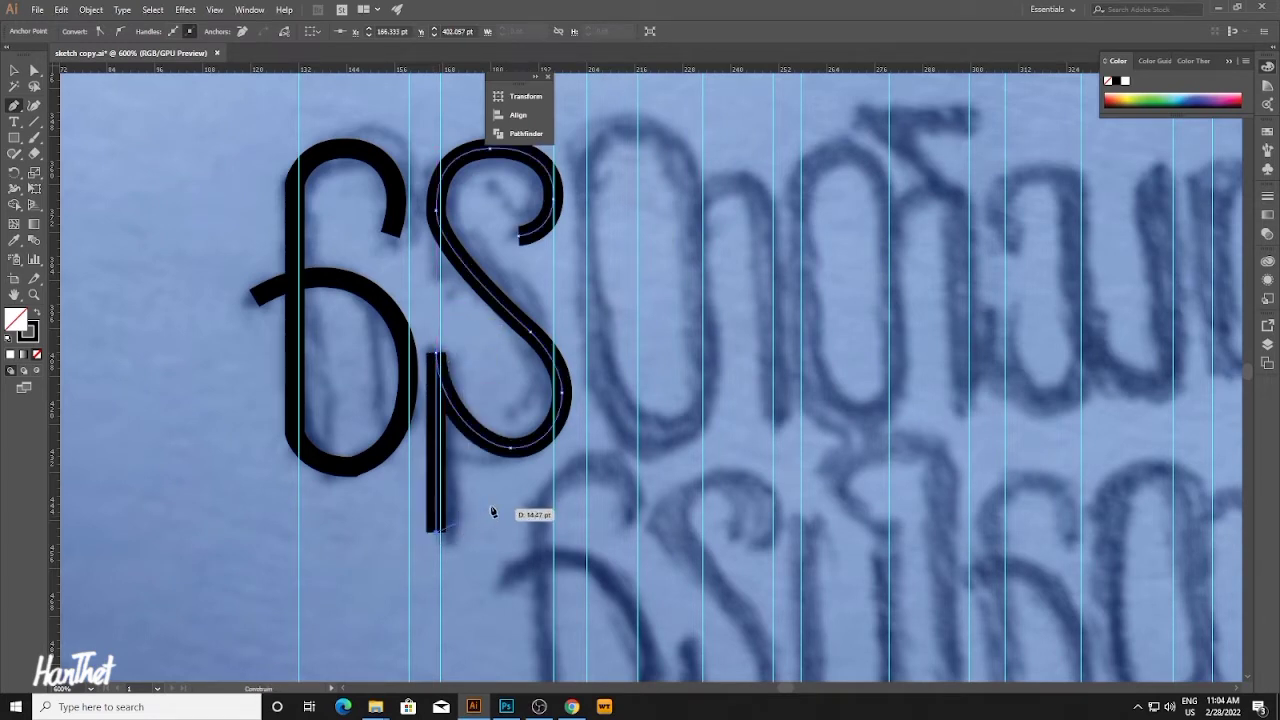
key("v")
left_click(588, 458)
Examine the second letter's path and anchor points against the sketch underneath.
left_click(617, 420, "ctrl+alt")
left_click_drag(617, 420, 513, 453)
left_click_drag(520, 372, 479, 387)
left_click(522, 308, "ctrl")
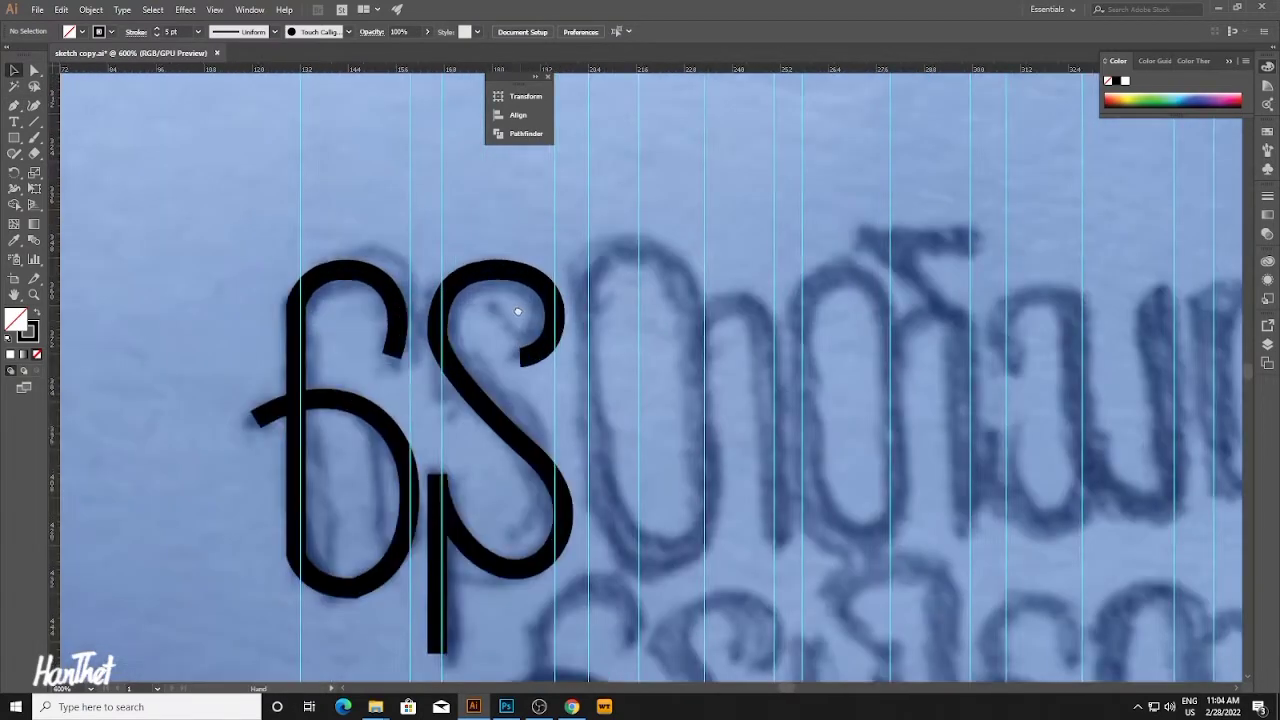
left_click_drag(520, 425, 508, 408)
key("a")
left_click(490, 418)
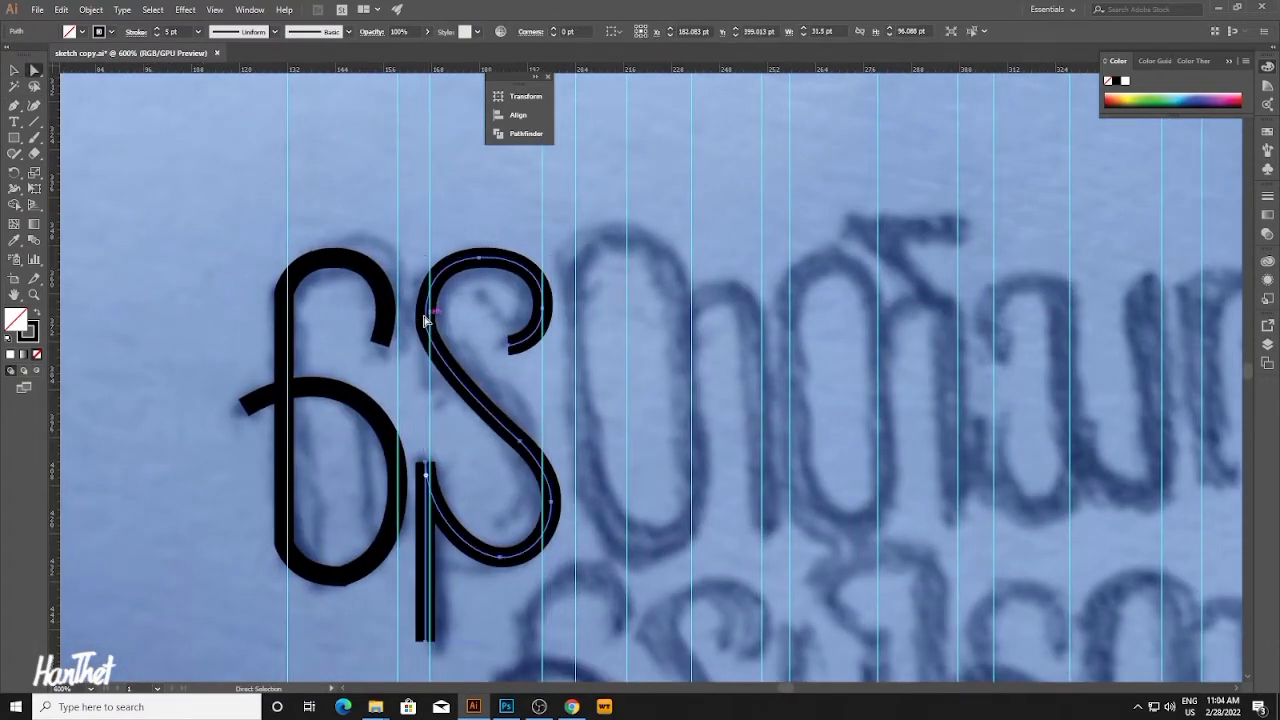
left_click(427, 323)
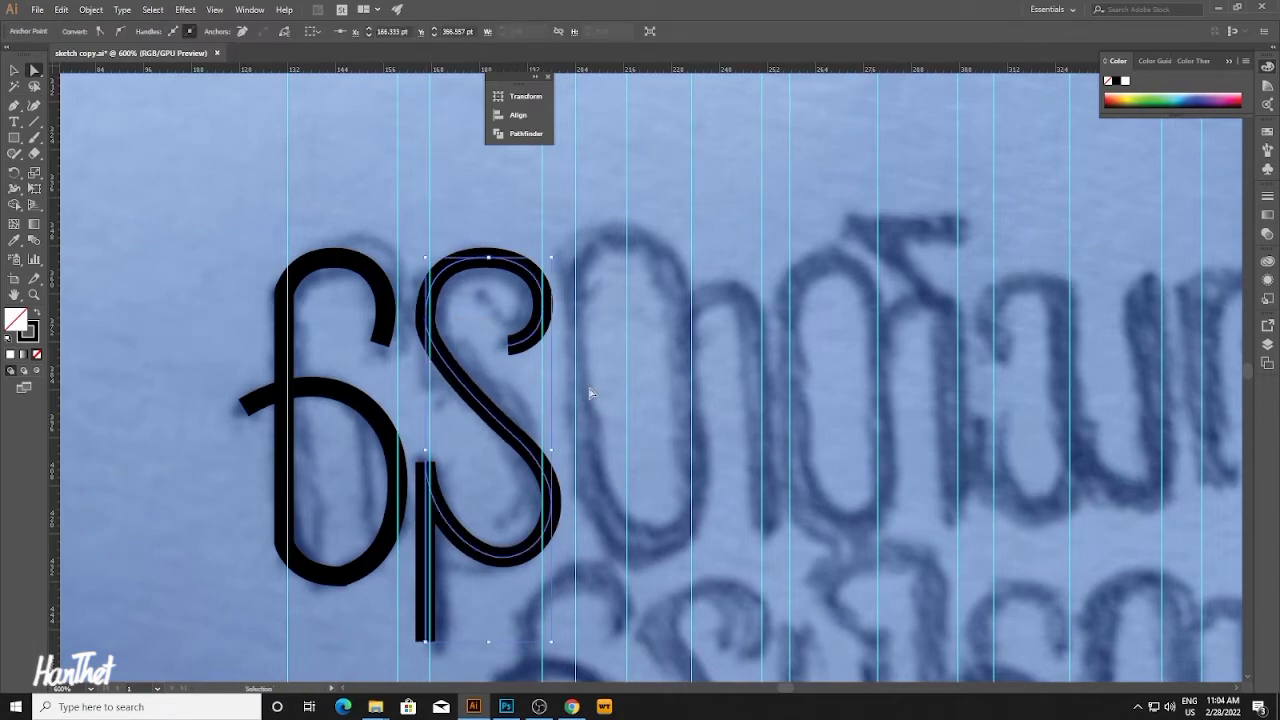
left_click(623, 377)
scroll(623, 377, "down", 1)
left_click_drag(623, 377, 451, 387)
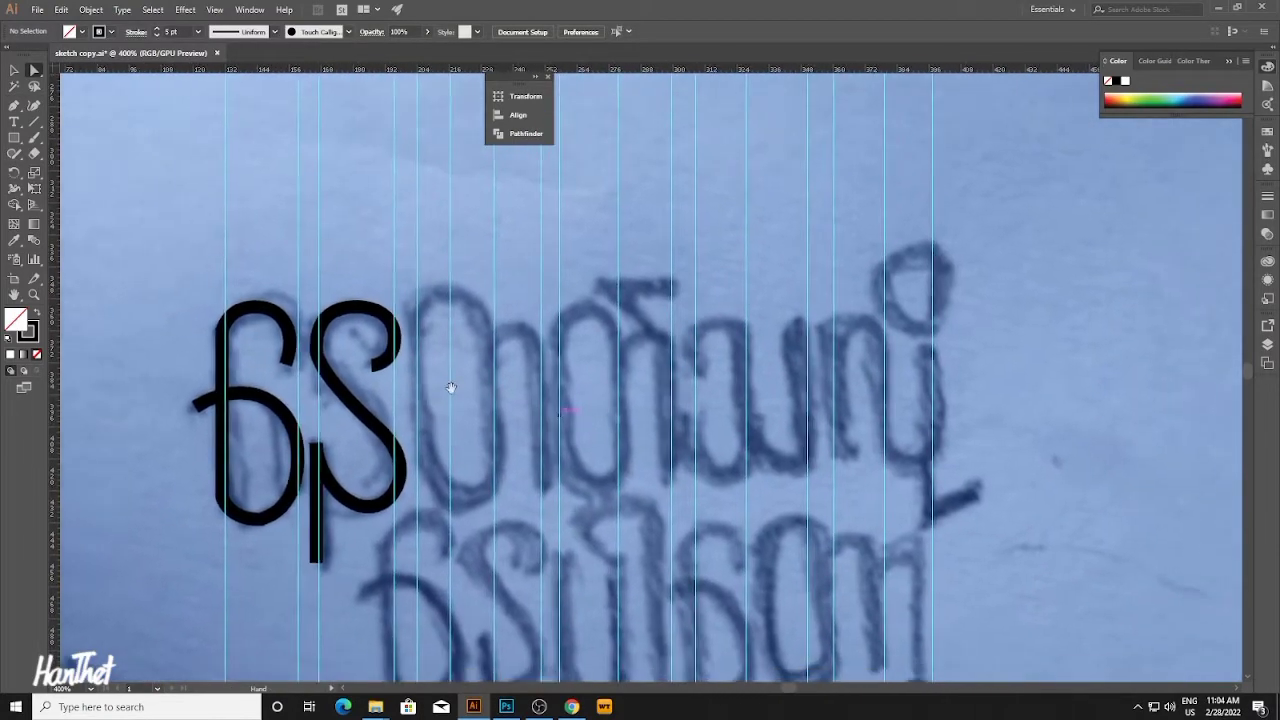
Try to draw a rounded rectangle about 29.75 by 78 pt over the sketch's third letter, and delete it.
left_click_drag(18, 138, 80, 150)
scroll(422, 283, "down", 1)
left_click_drag(425, 277, 494, 479)
key("ctrl+shift+a")
key("v")
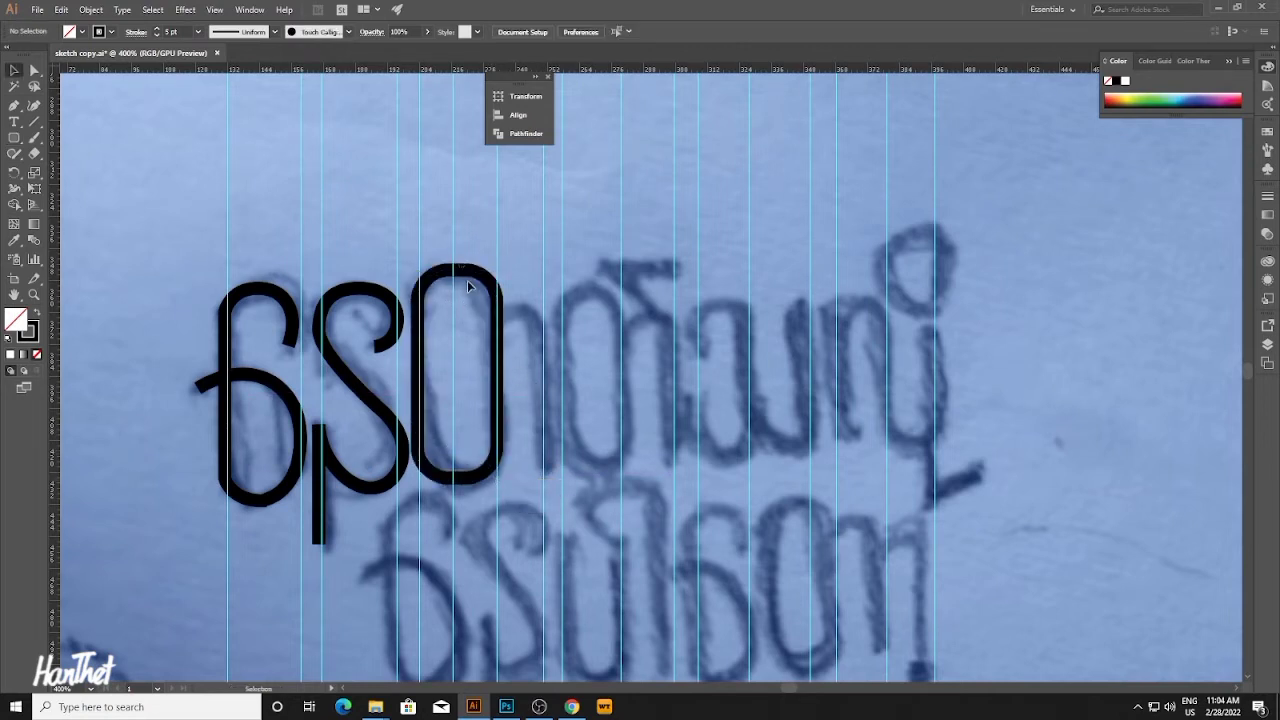
left_click(467, 287)
key("Delete")
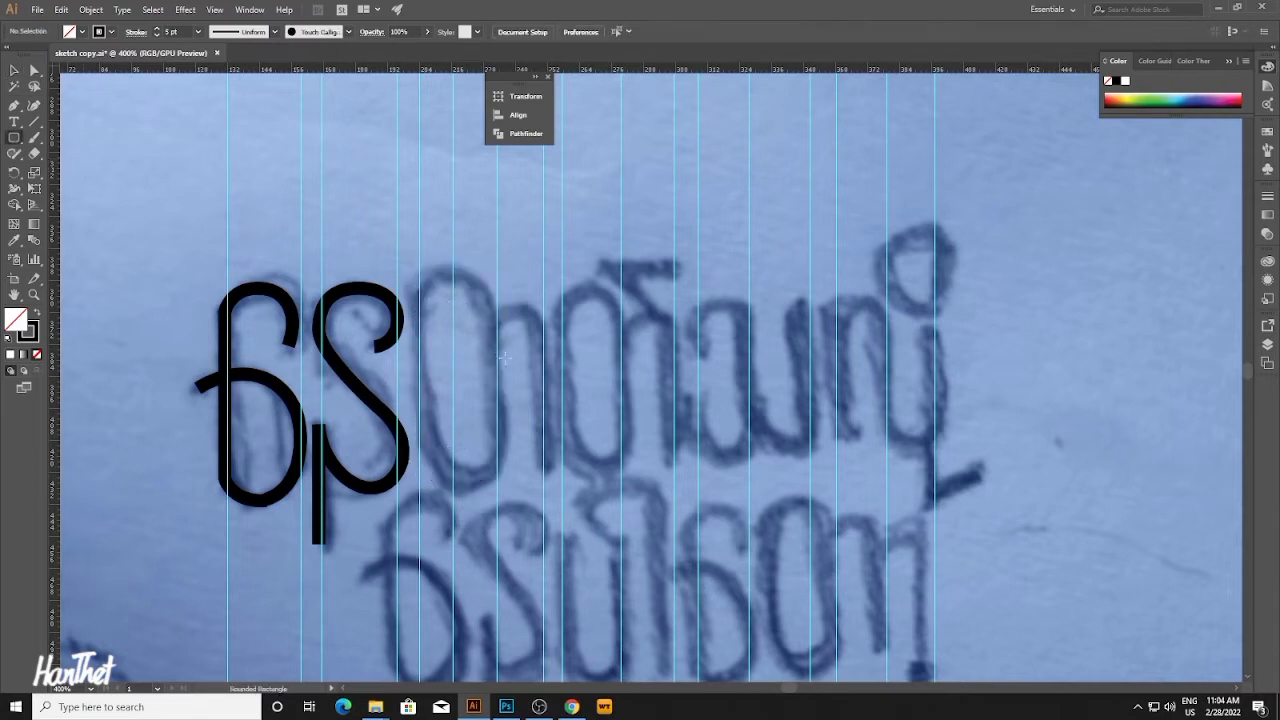
Draw a rounded rectangle about 27.5 by 75.25 pt with a 12 pt corner radius over the sketch's third letter.
left_click(525, 373)
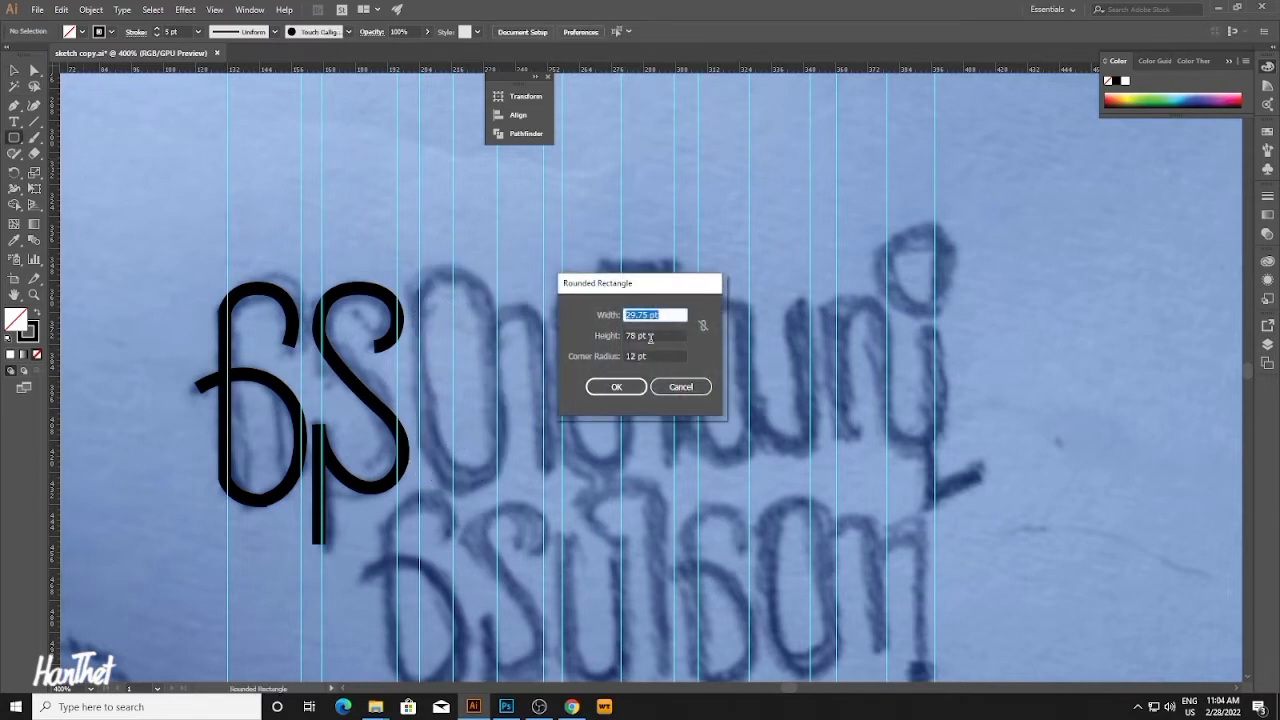
left_click(660, 390)
left_click_drag(421, 280, 494, 482)
key("v")
left_click(527, 383)
scroll(527, 385, "down", 1)
left_click_drag(674, 262, 606, 267)
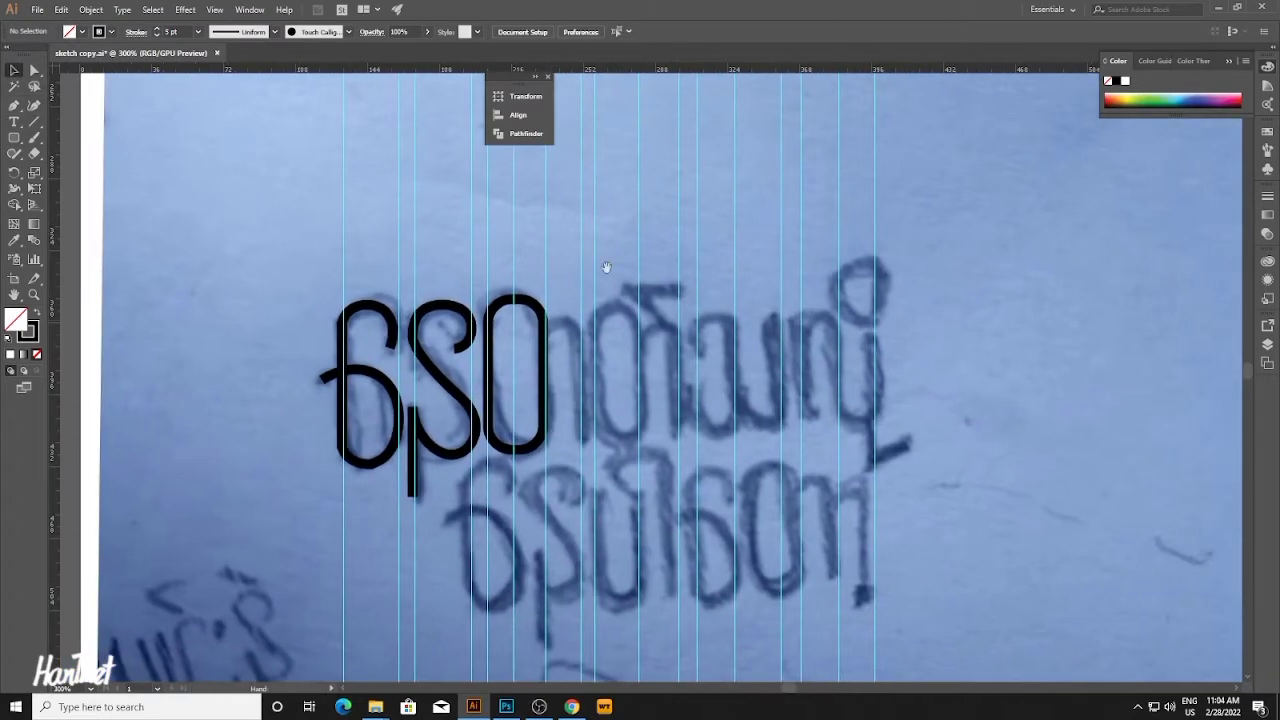
Exit one of the background programs running in the system's notification area.
left_click(1138, 706)
right_click(1138, 653)
left_click(1158, 641)
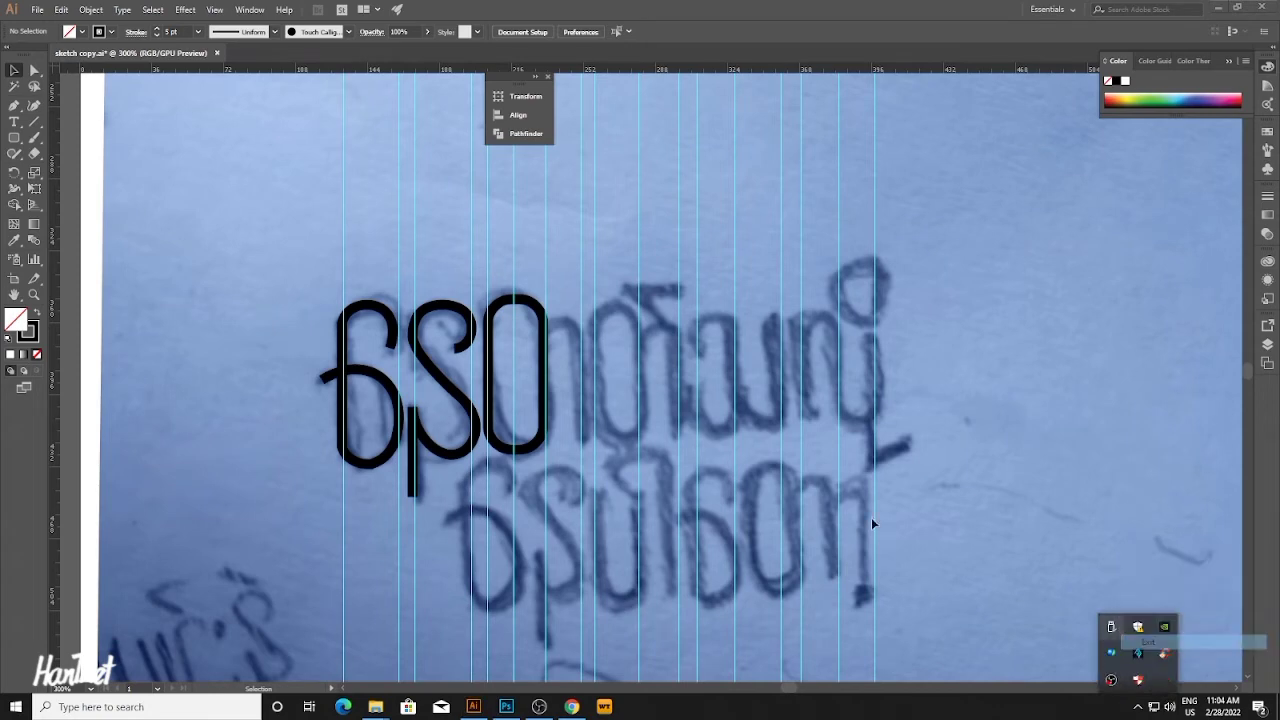
Trace a short curved arch with the Pen tool, starting at the rounded rectangle's upper right side, and finish the path.
left_click(565, 372)
left_click_drag(593, 384, 581, 394)
left_click(585, 372)
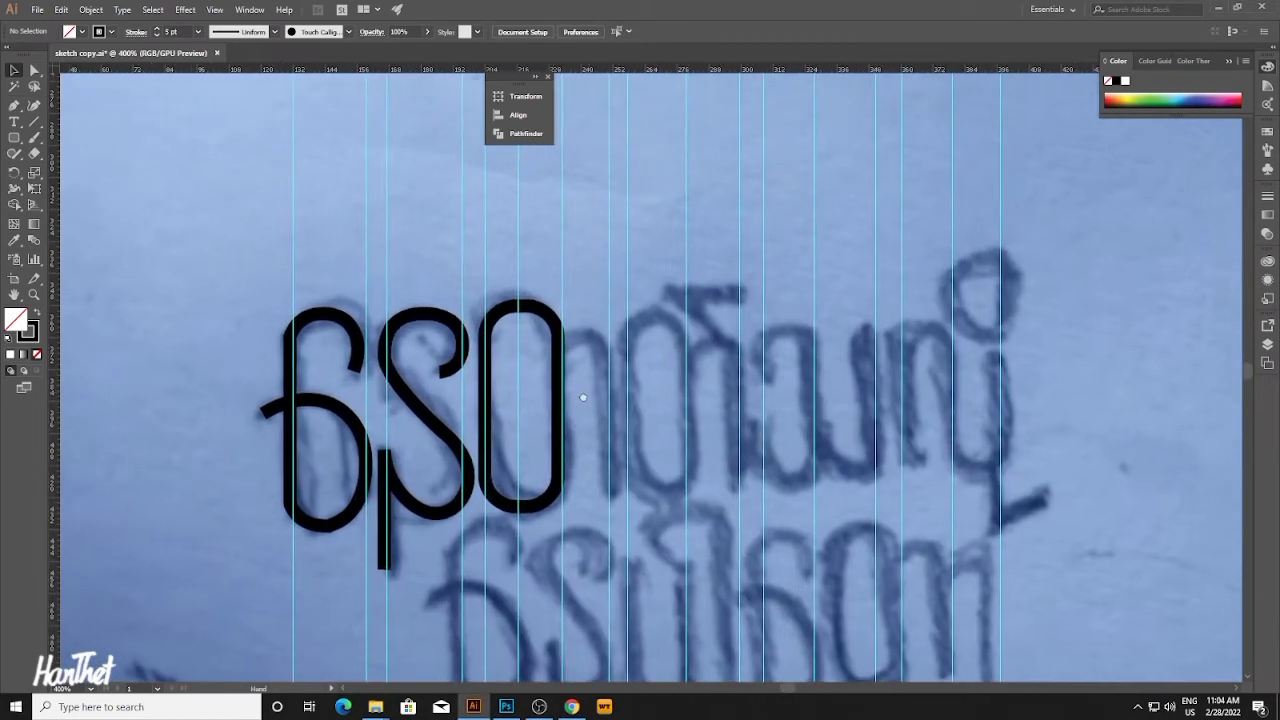
left_click(536, 344)
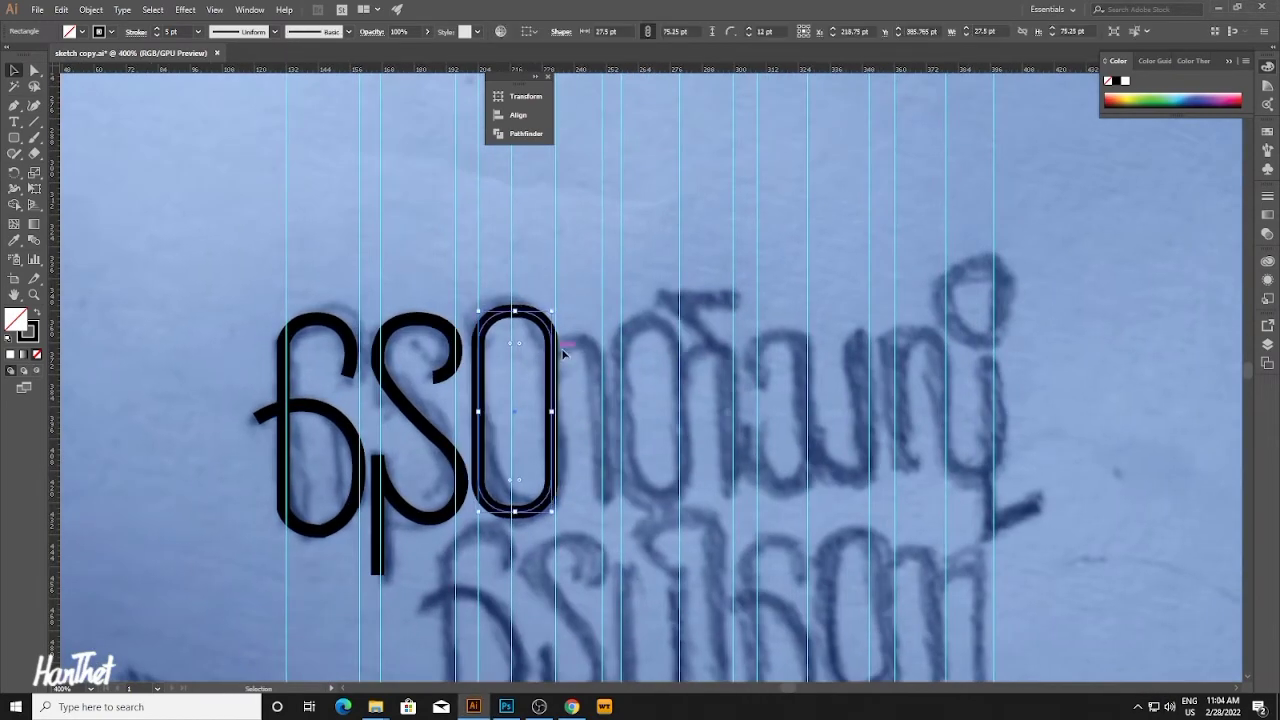
left_click(584, 355)
key("b")
scroll(602, 375, "up", 3)
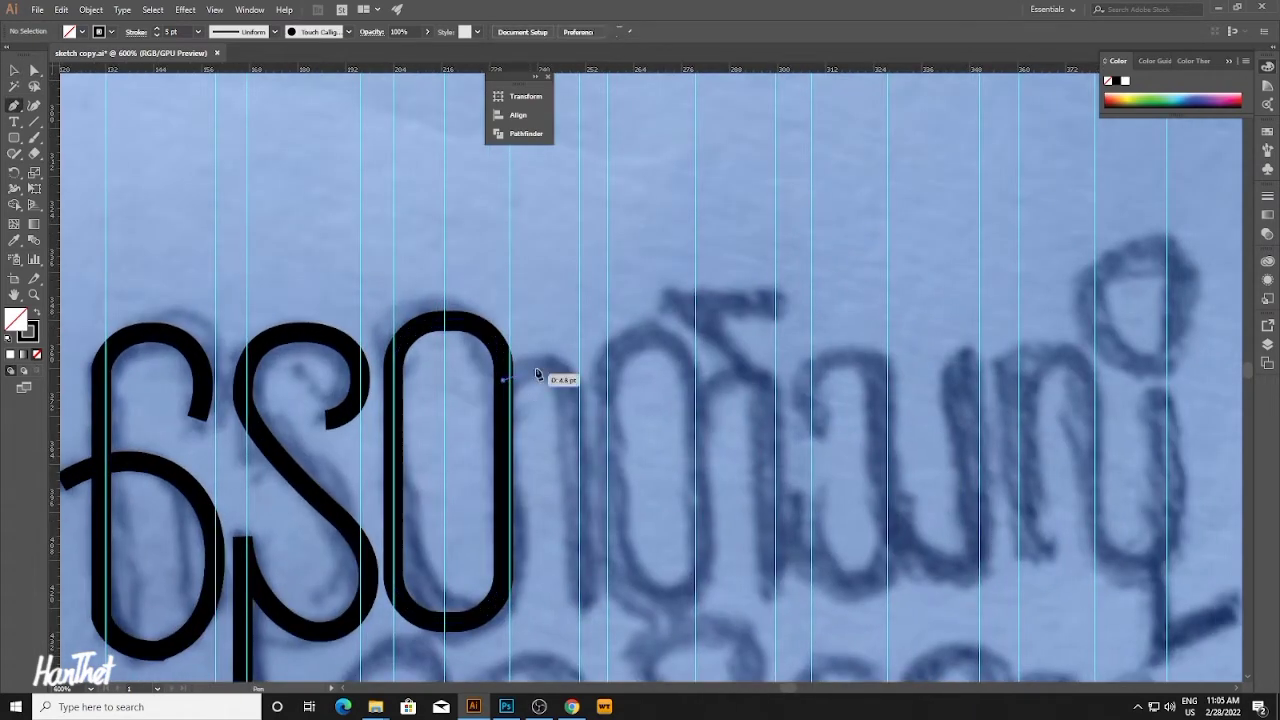
mouse_move(508, 396)
left_mouse_down()
mouse_move(548, 364)
mouse_move(571, 377)
mouse_move(574, 449)
mouse_move(574, 402)
mouse_move(614, 401)
left_mouse_up()
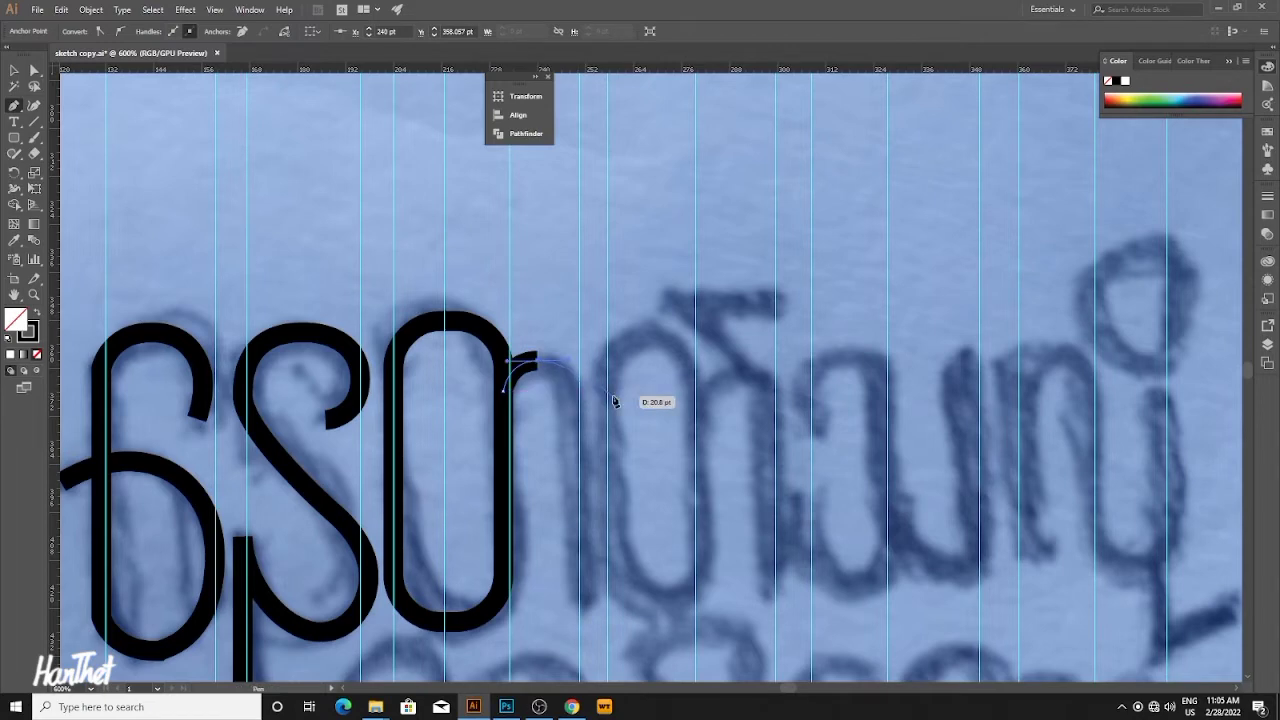
key("super")
key("super")
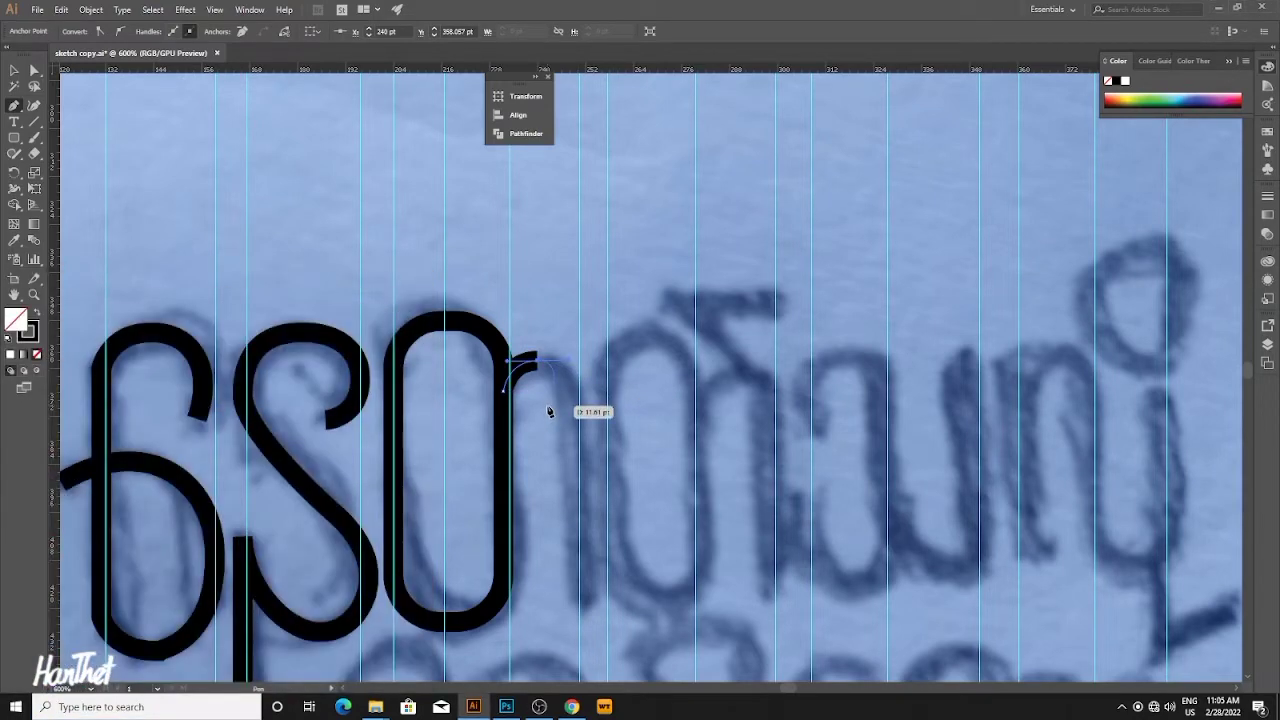
left_click(548, 410)
key("v")
left_click(697, 496)
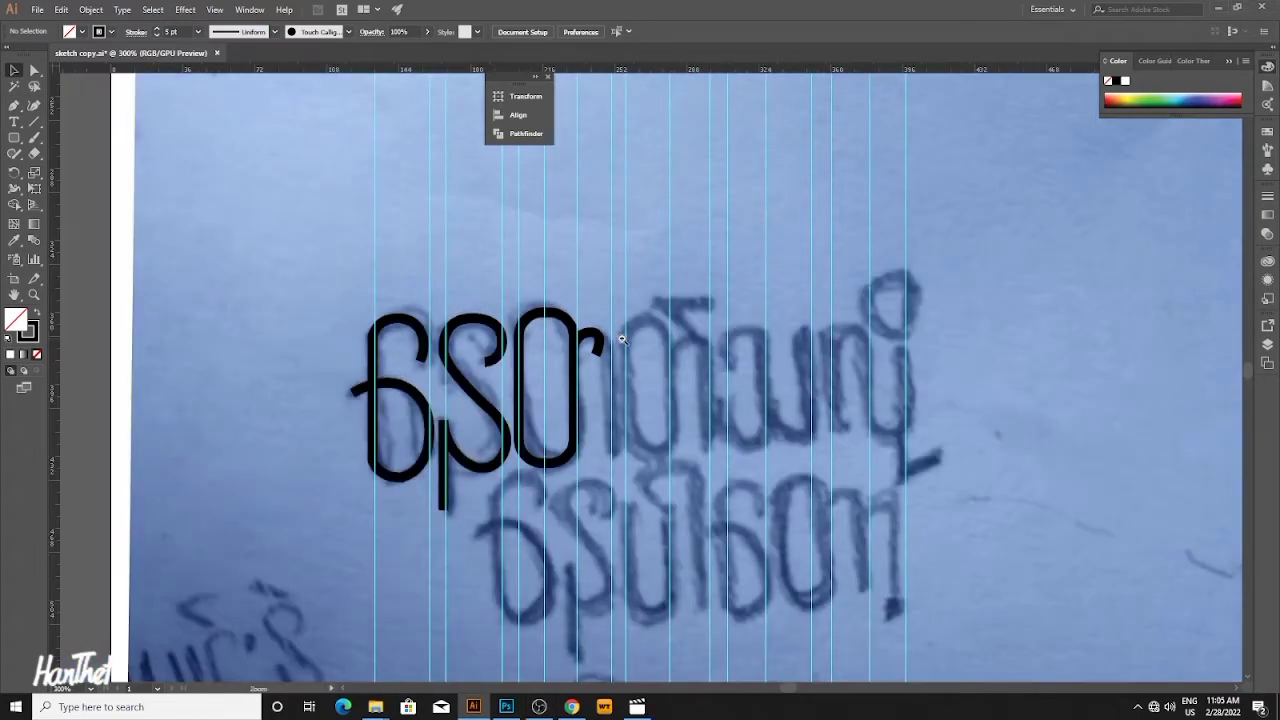
Reshape the small arch by shifting its crown and end anchor points right until the end lies on the vertical guide.
scroll(622, 340, "up", 1)
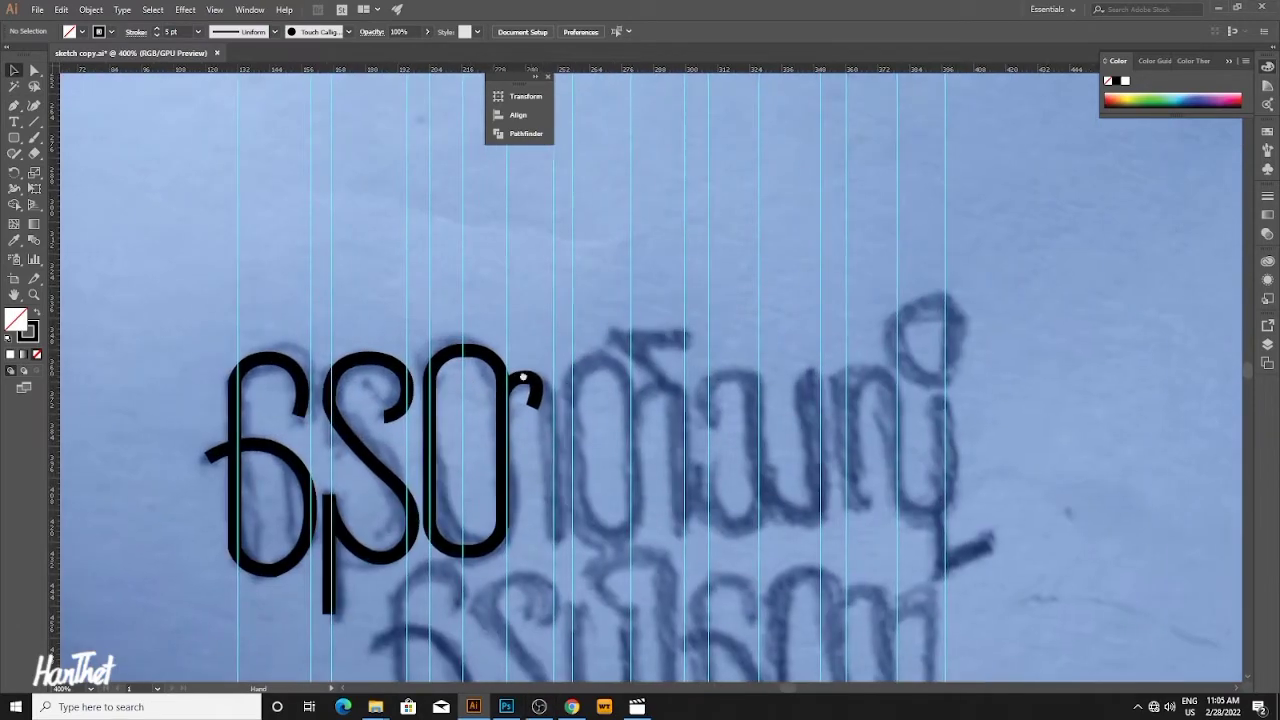
scroll(549, 383, "up", 1)
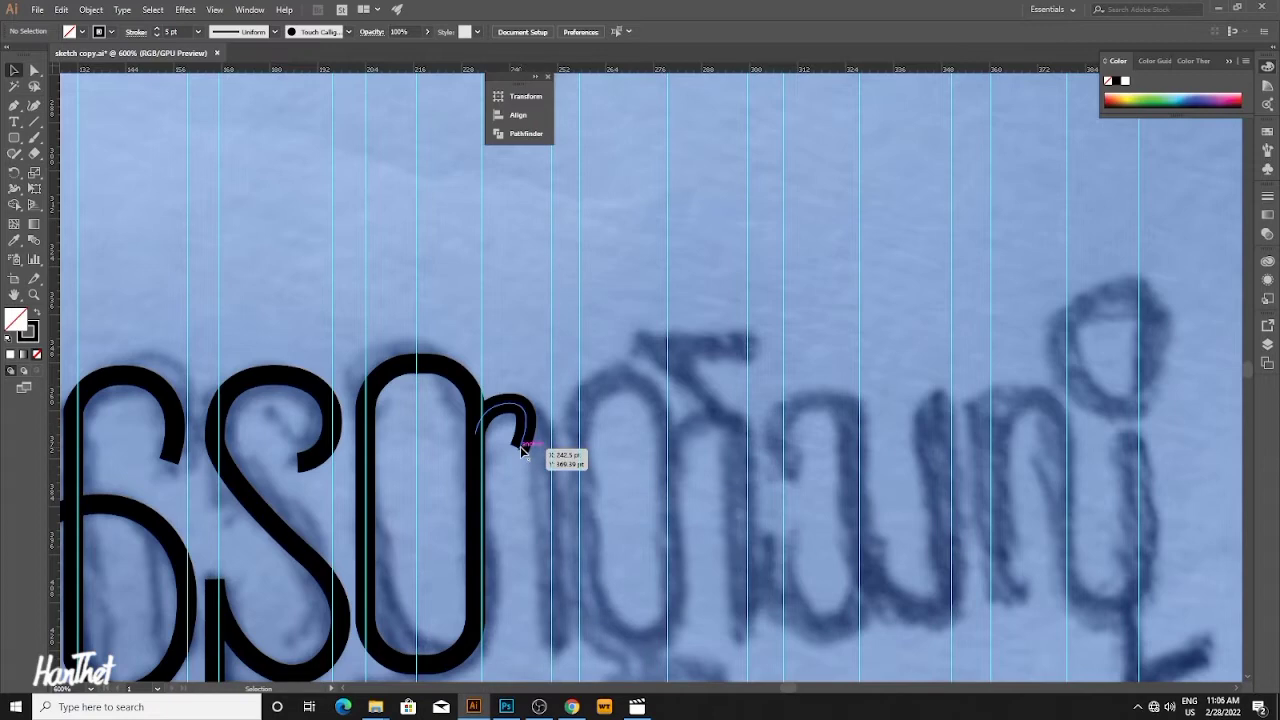
key("a")
left_click_drag(520, 452, 408, 414)
left_click(568, 376, "ctrl")
left_click(485, 370, "ctrl")
left_click_drag(537, 366, 520, 360)
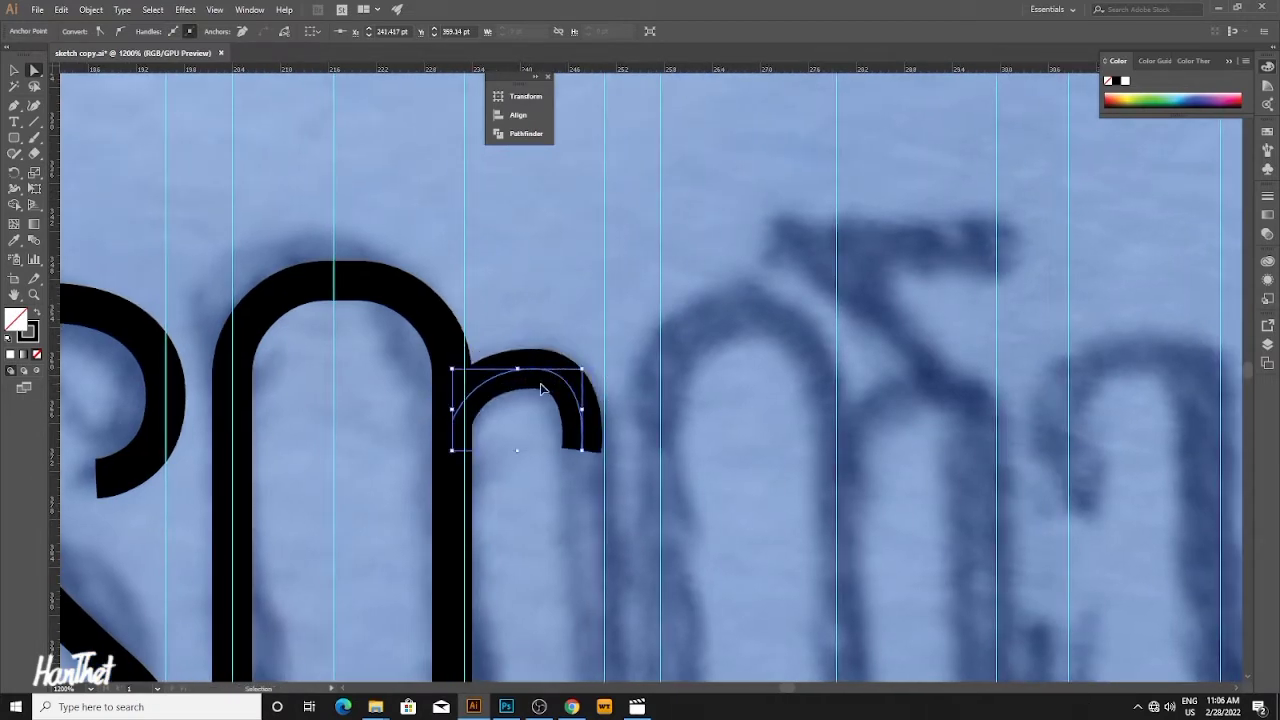
left_click(581, 450, "shift")
key("Right")
key("Right")
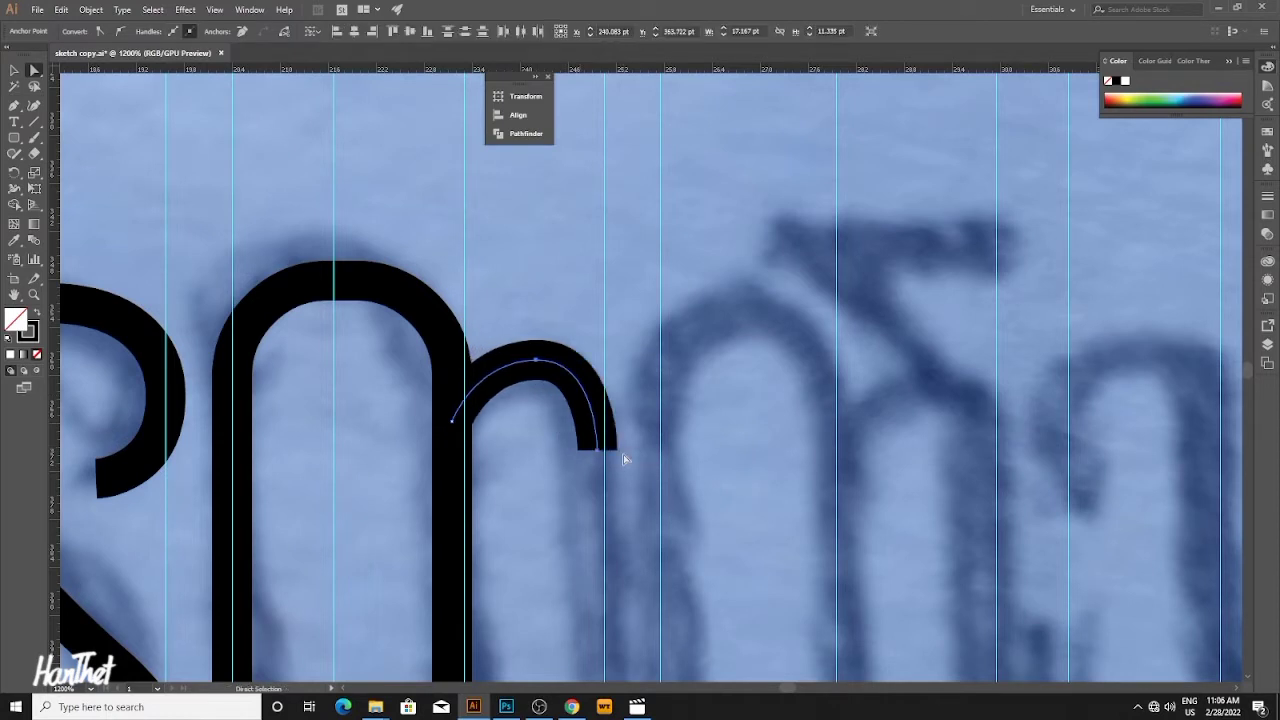
key("Right")
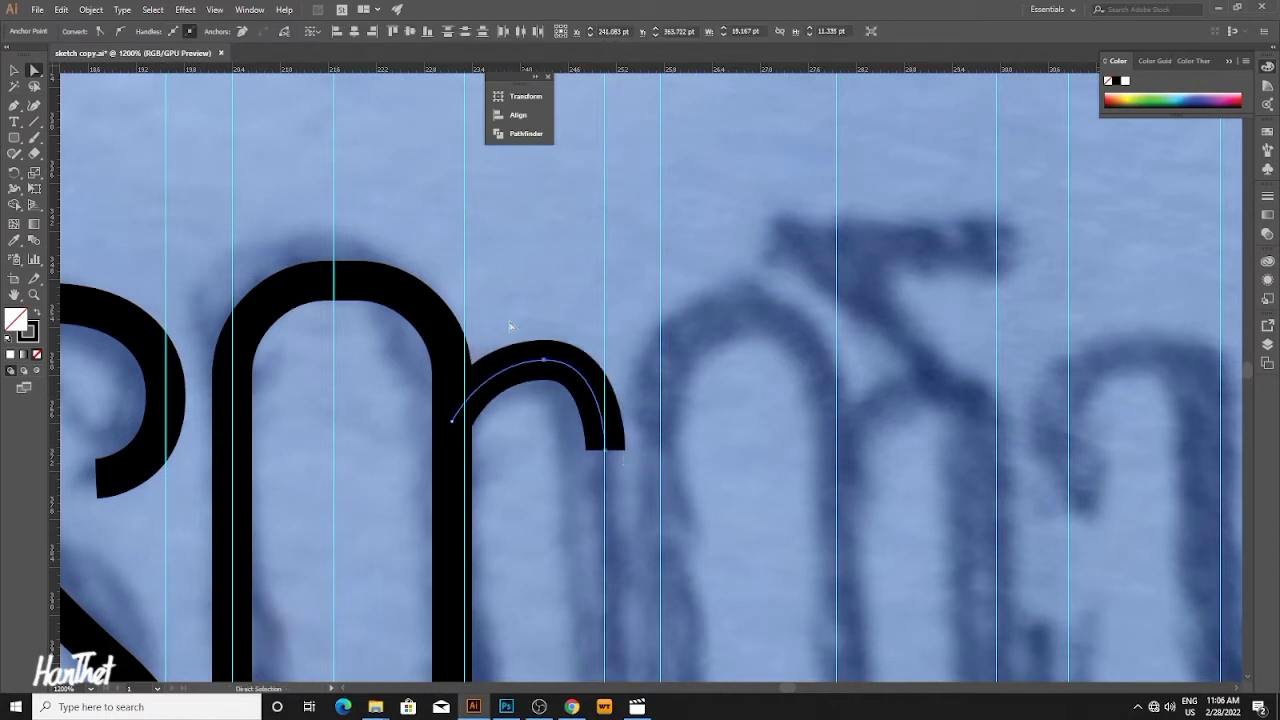
Extend the small arch's end with a straight vertical stem about 44 pt long down the guide using the Pen tool.
left_click_drag(543, 358, 440, 279)
left_click(557, 332)
left_click(590, 356, "ctrl+alt")
left_click(591, 357, "ctrl+alt")
left_click(520, 347)
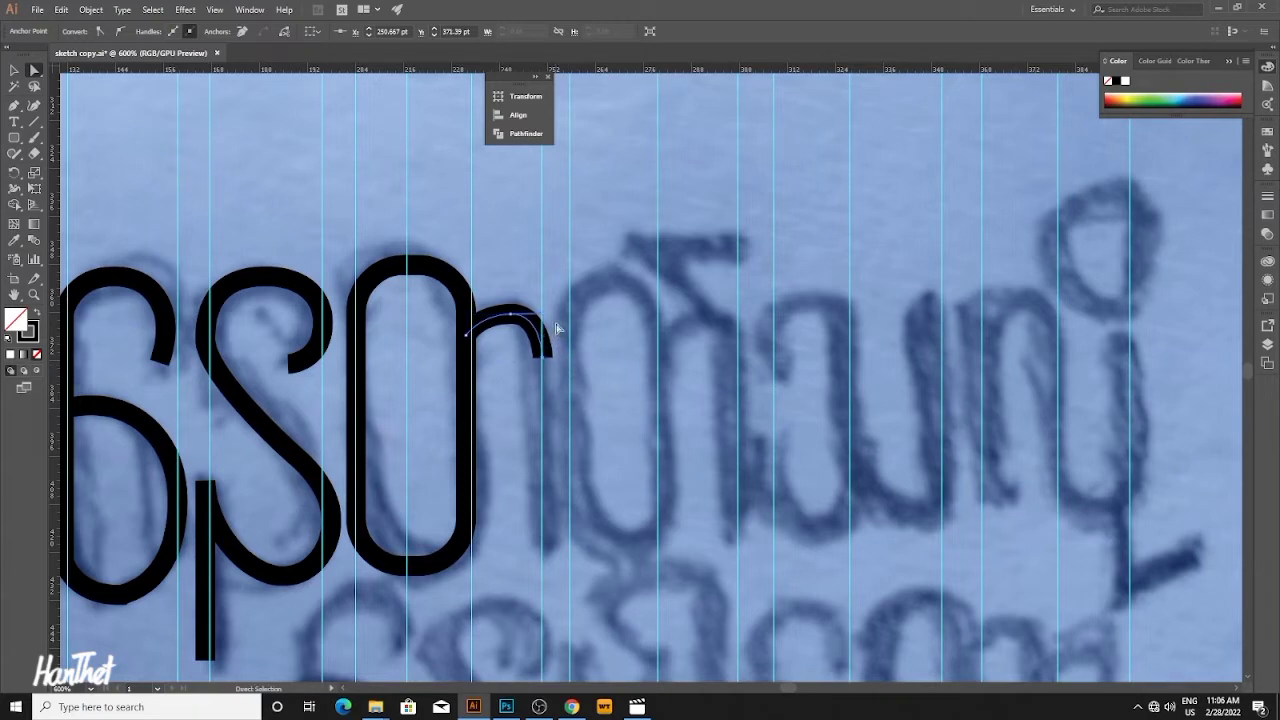
left_click(557, 328)
left_click_drag(568, 348, 556, 334)
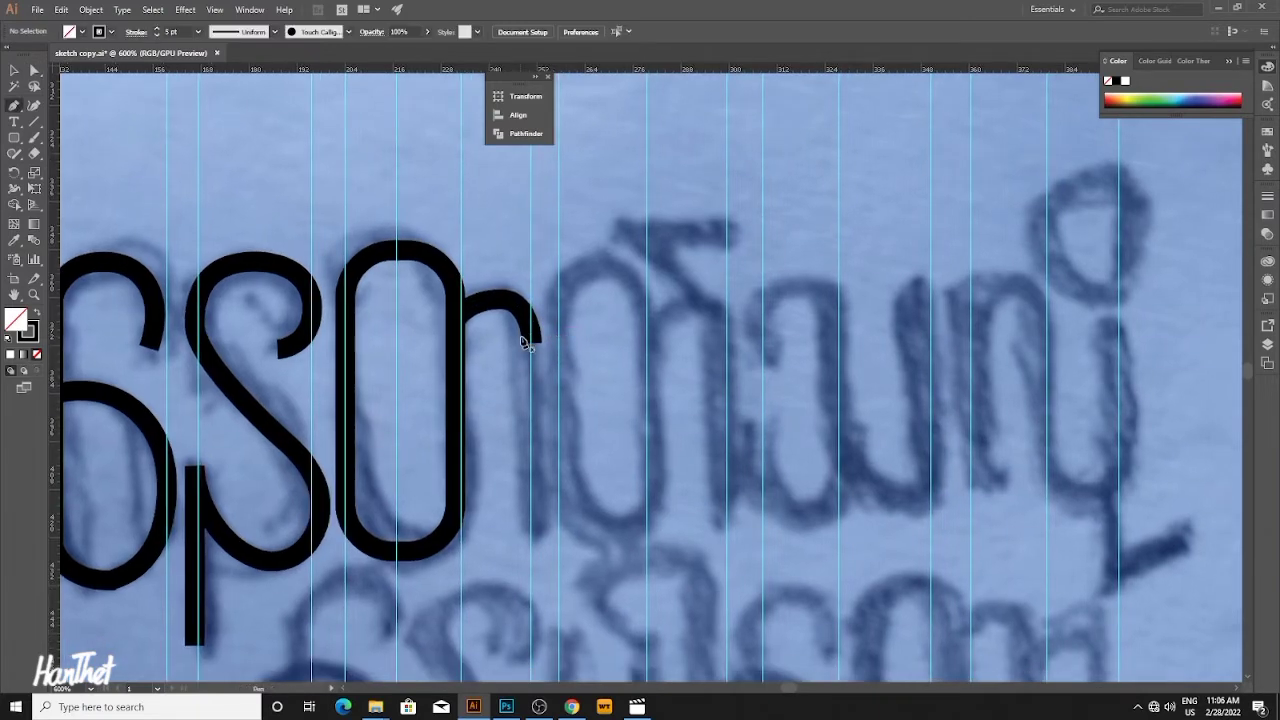
left_click(539, 342)
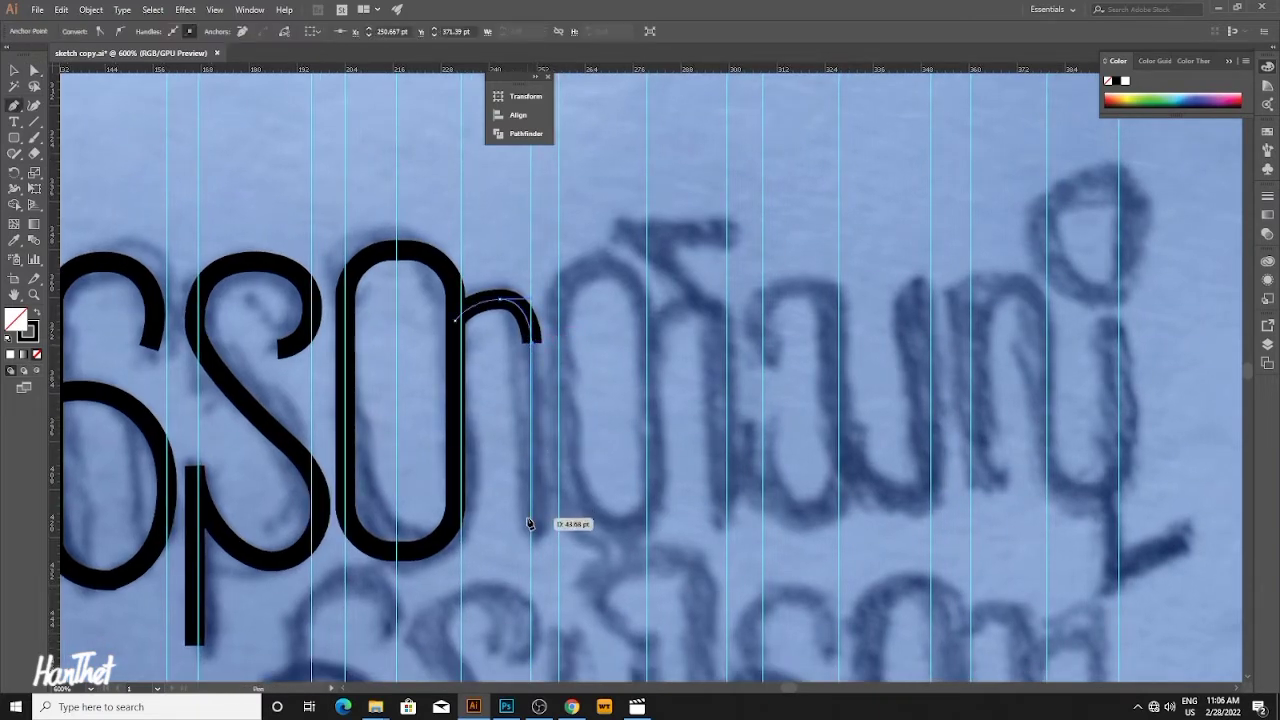
left_click(530, 519)
mouse_move(571, 478)
left_mouse_down()
mouse_move(576, 437)
mouse_move(576, 482)
left_mouse_up()
scroll(576, 437, "up", 1)
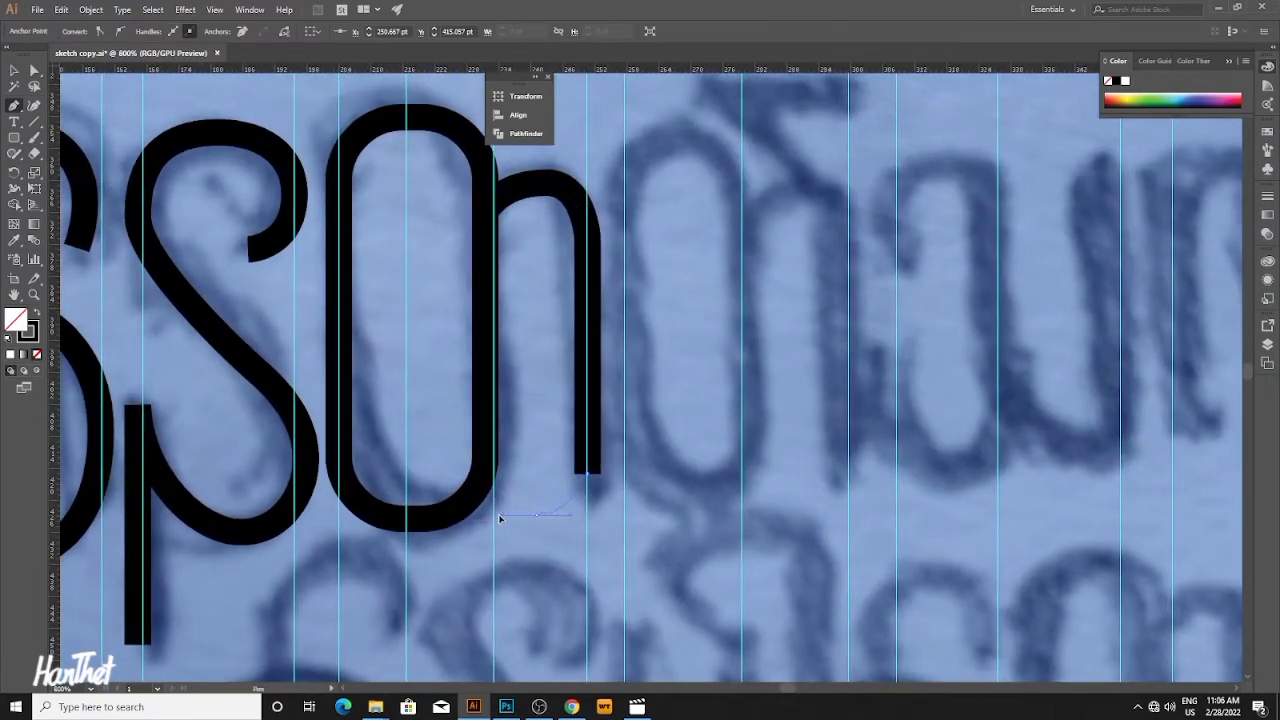
Add a curve hooking inward to the left at the foot of the arch's stem and finish the path.
left_click_drag(499, 517, 499, 516)
key("v")
left_click(624, 415)
left_click_drag(626, 406, 614, 493)
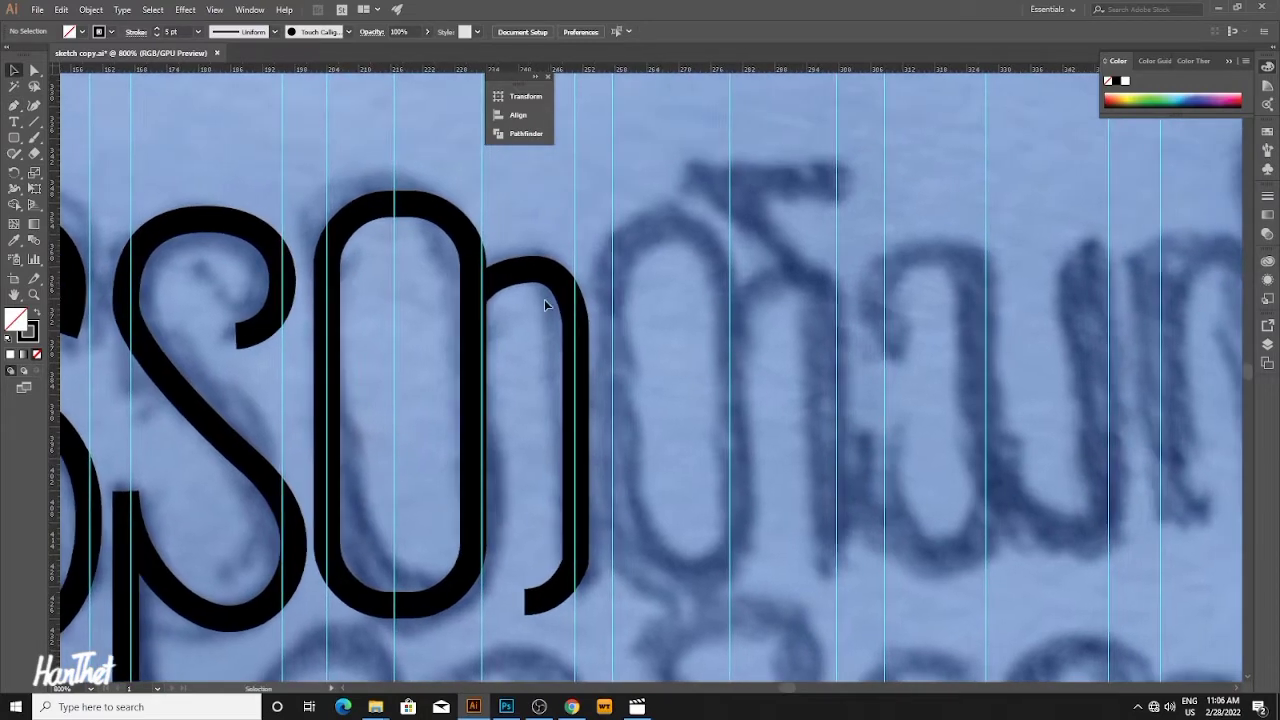
Adjust the curve handle at the arch's outer shoulder to give a fuller bend into the vertical stem.
key("a")
left_click(514, 271)
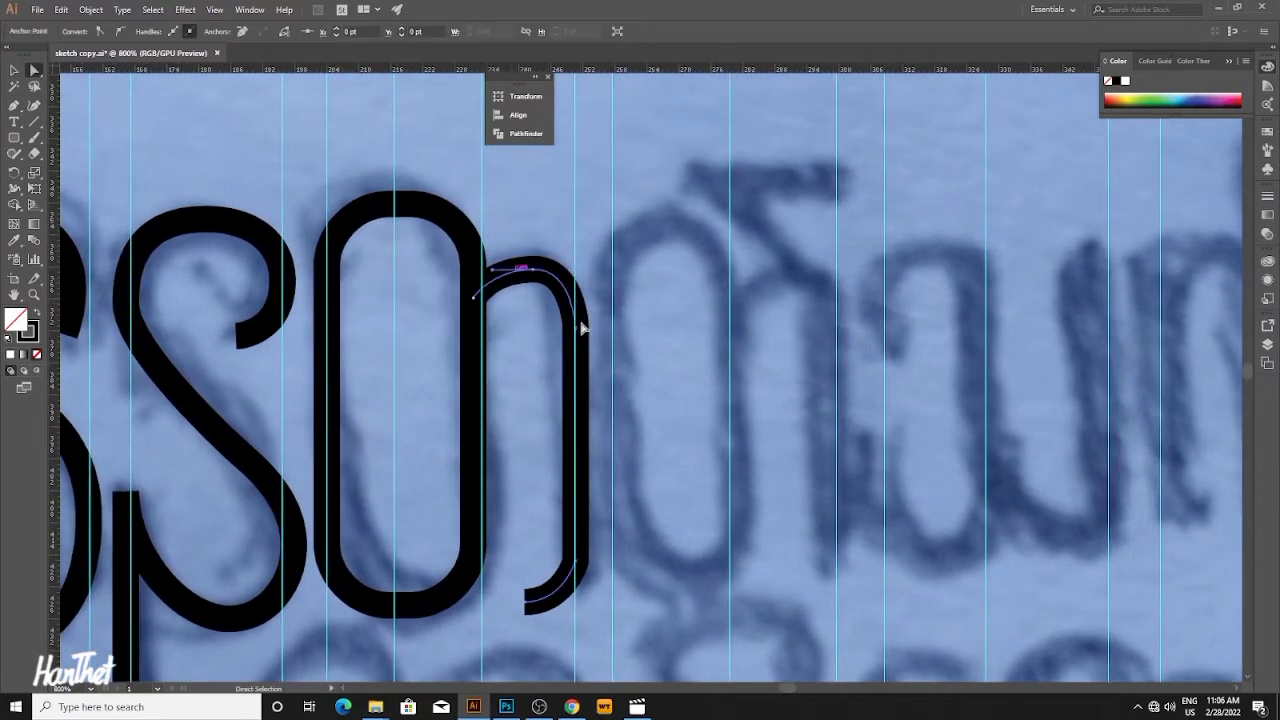
left_click_drag(582, 328, 576, 273)
left_click(655, 293, "ctrl+alt")
left_click(655, 293, "ctrl+alt")
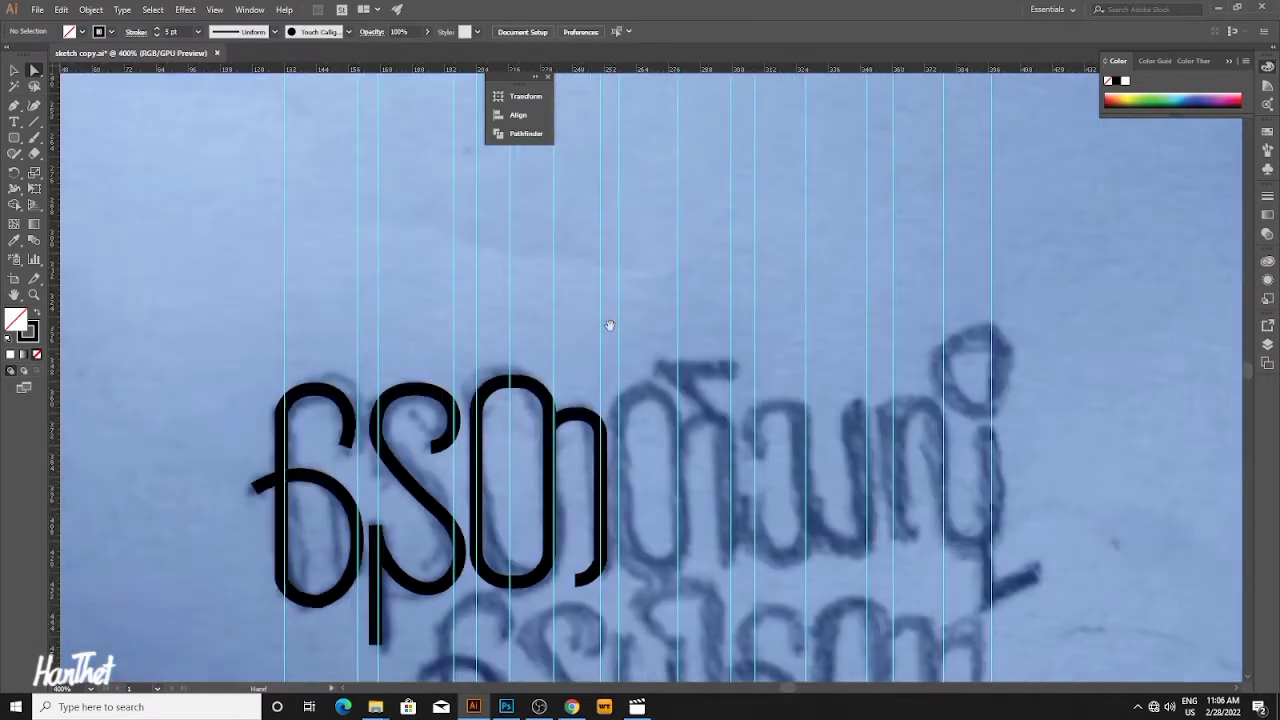
left_click_drag(608, 326, 548, 288)
Nudge the whole arch and stem path up by 2 pt beside the rounded rectangle.
key("v")
left_click(542, 424)
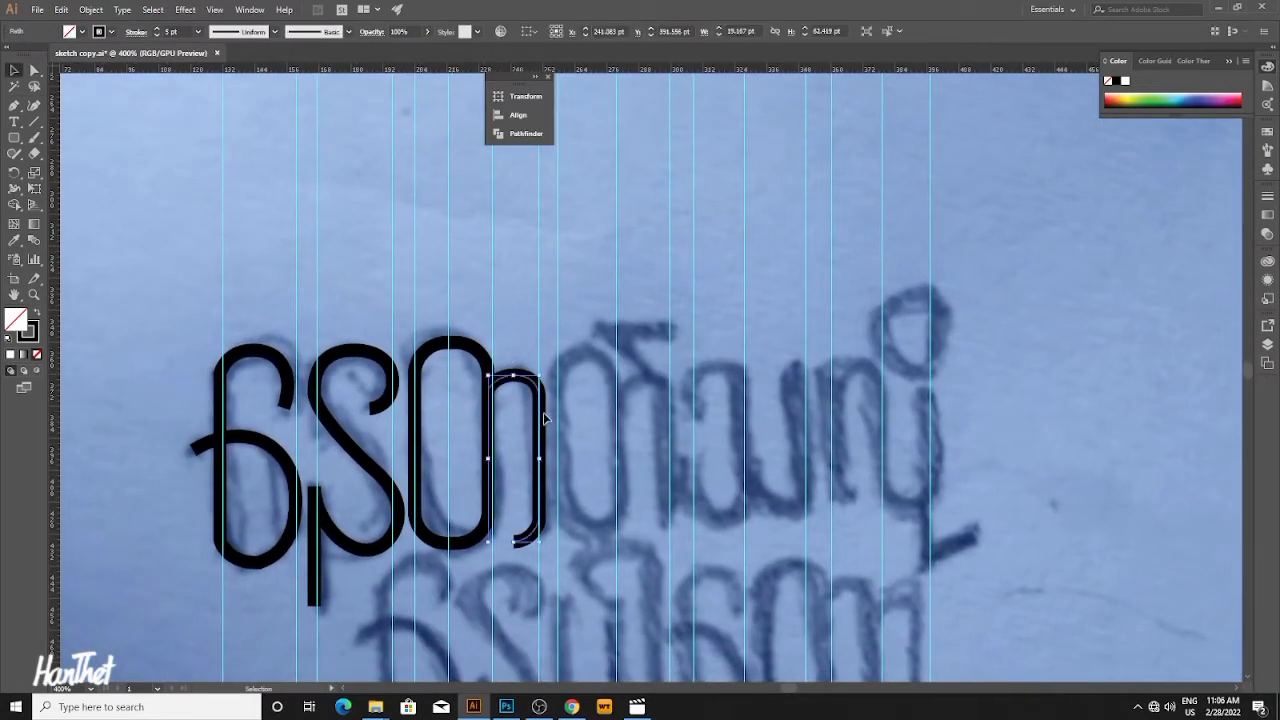
key("Up")
key("Up")
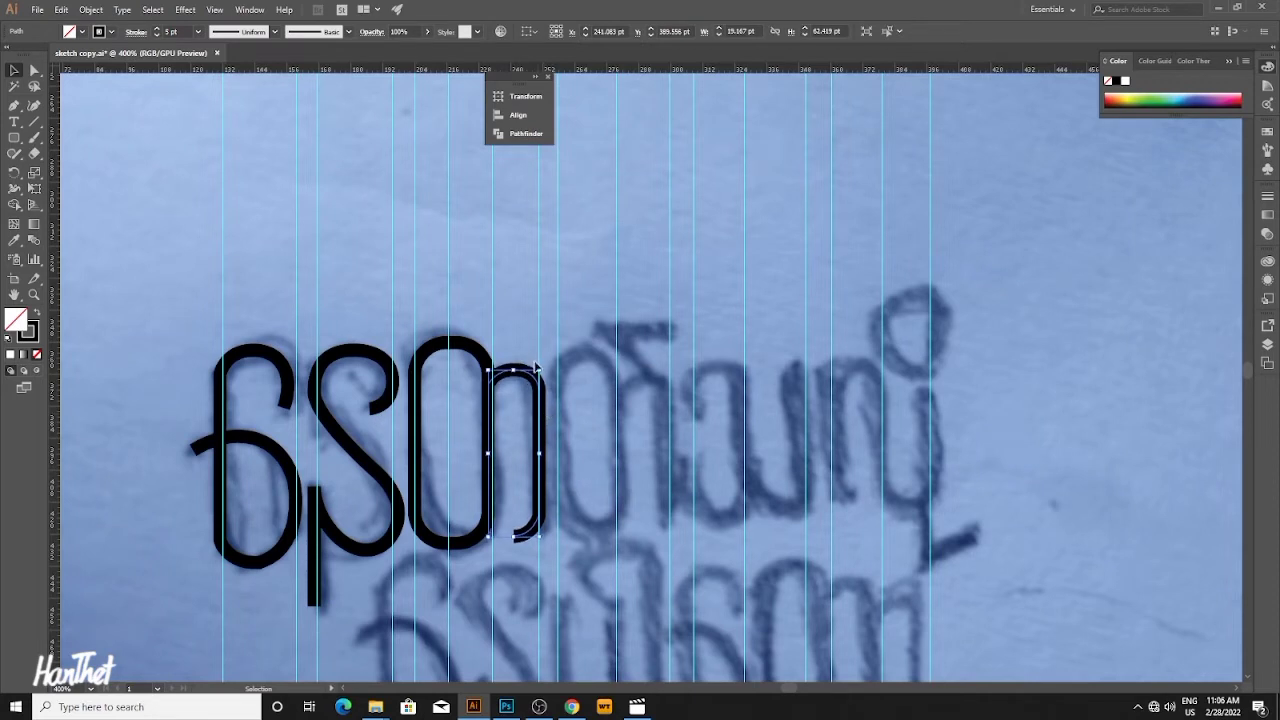
mouse_move(539, 370)
left_mouse_down()
mouse_move(583, 371)
mouse_move(551, 364)
left_mouse_up()
left_click(567, 358)
Try duplicating the rounded rectangle and arch 53.5 pt to the right over the next sketched letter, and delete the copy.
left_click(466, 392)
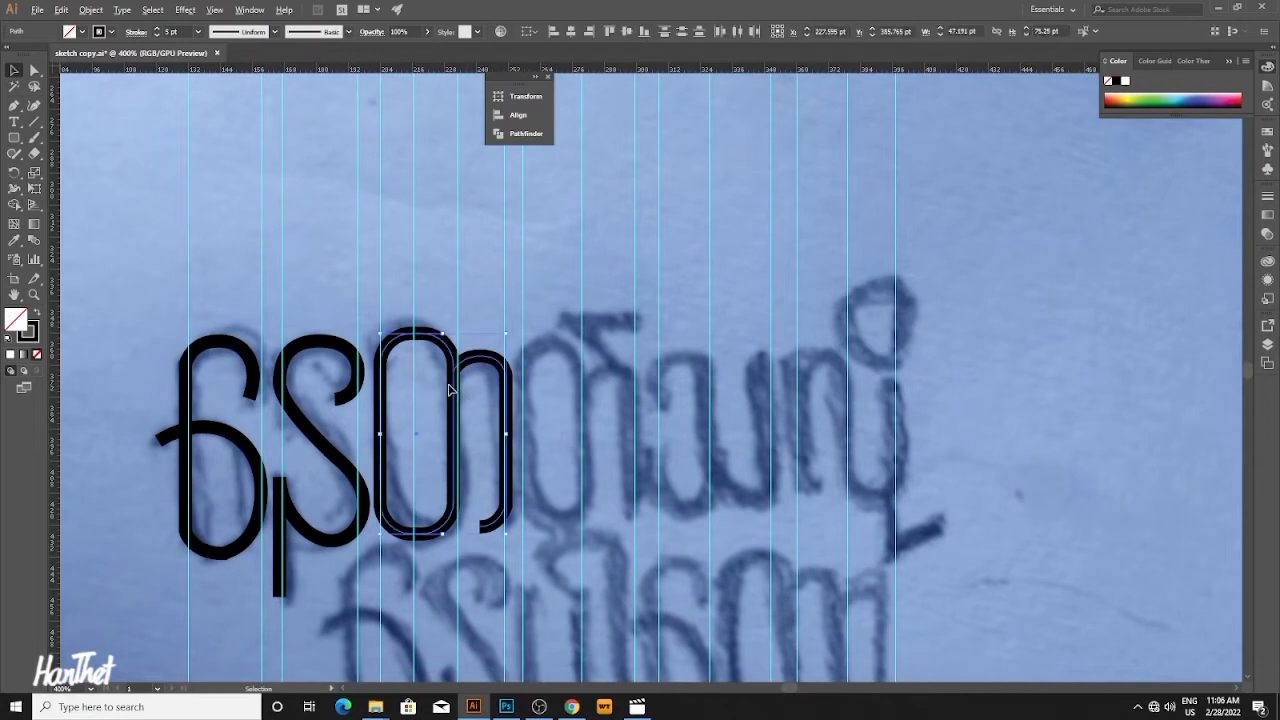
left_click_drag(466, 392, 598, 398)
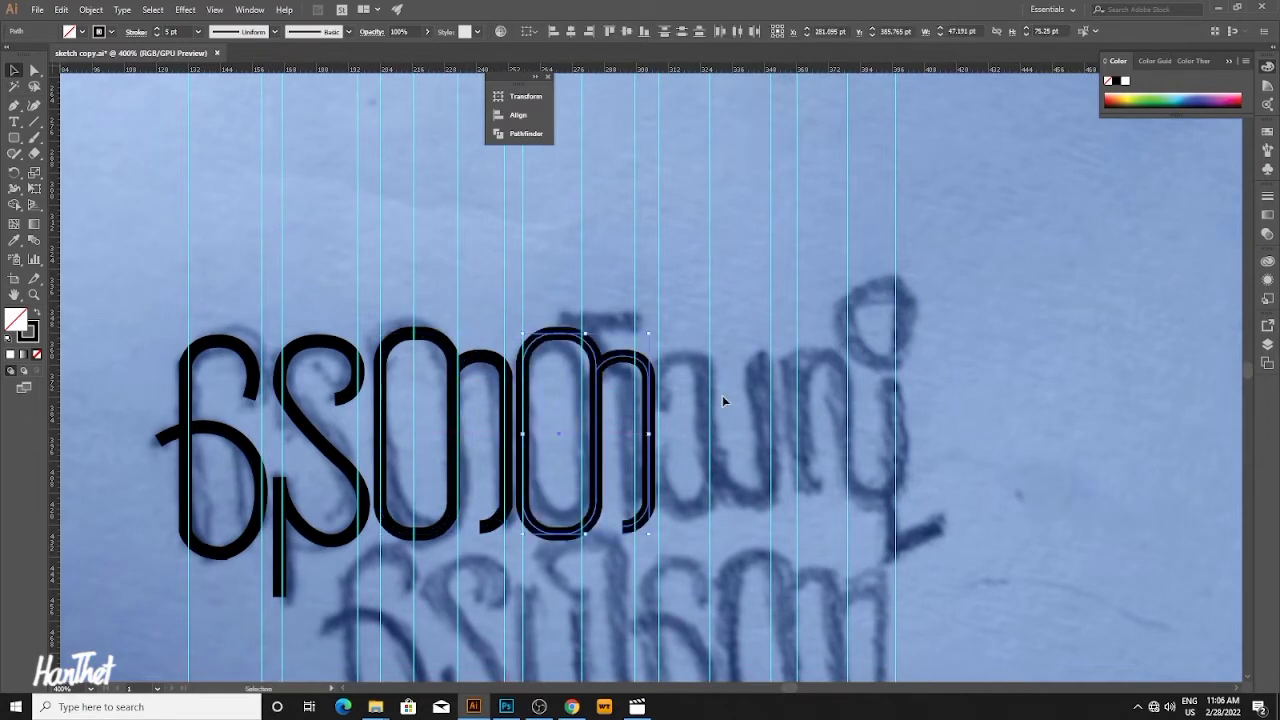
left_click(722, 395)
left_click_drag(683, 367, 655, 375)
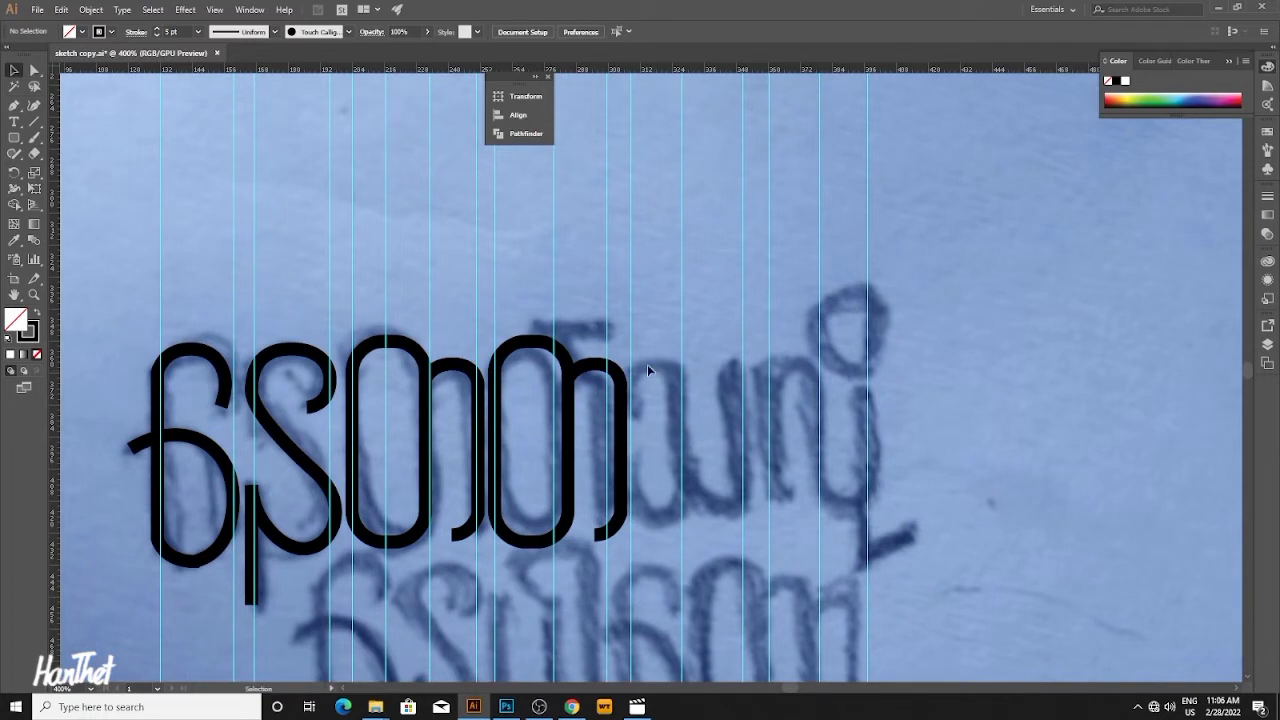
left_click_drag(519, 293, 575, 396)
key("Delete")
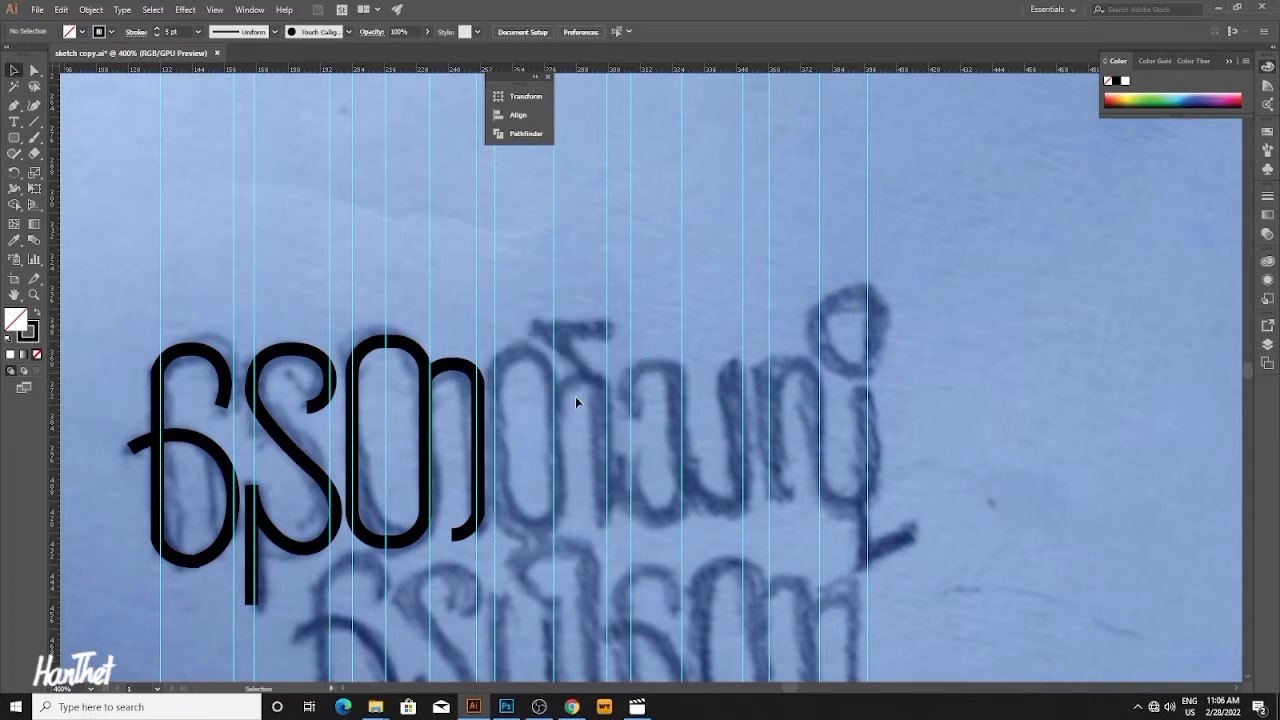
Trace the mark above the fourth sketched letter with the Pen tool as a diagonal stroke joined to a horizontal bar.
key("p")
left_click(539, 706)
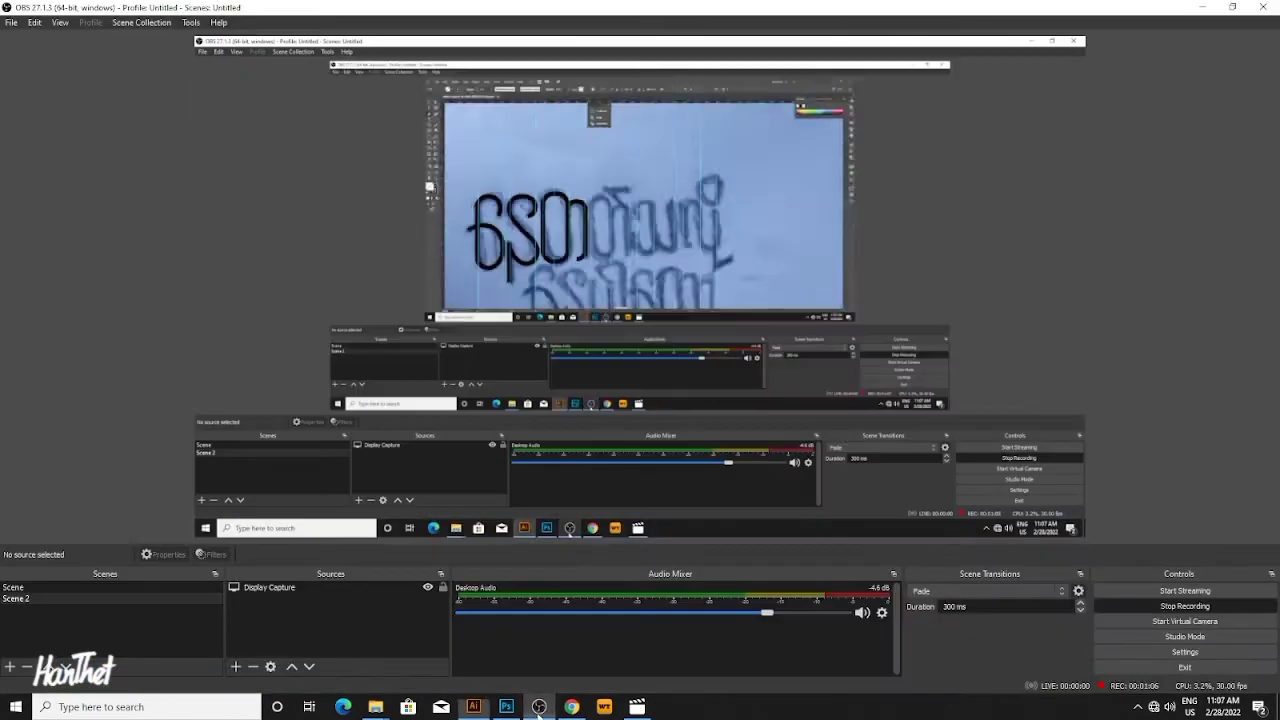
left_click(539, 706)
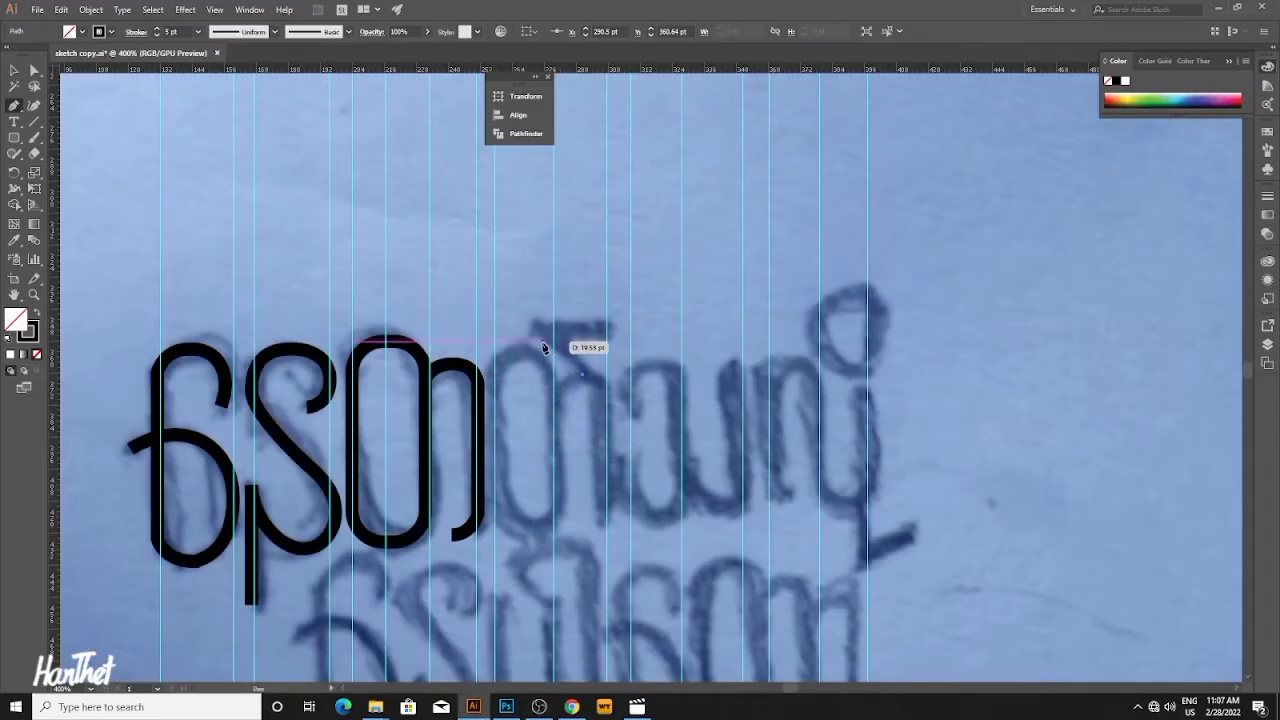
left_click_drag(543, 347, 652, 345)
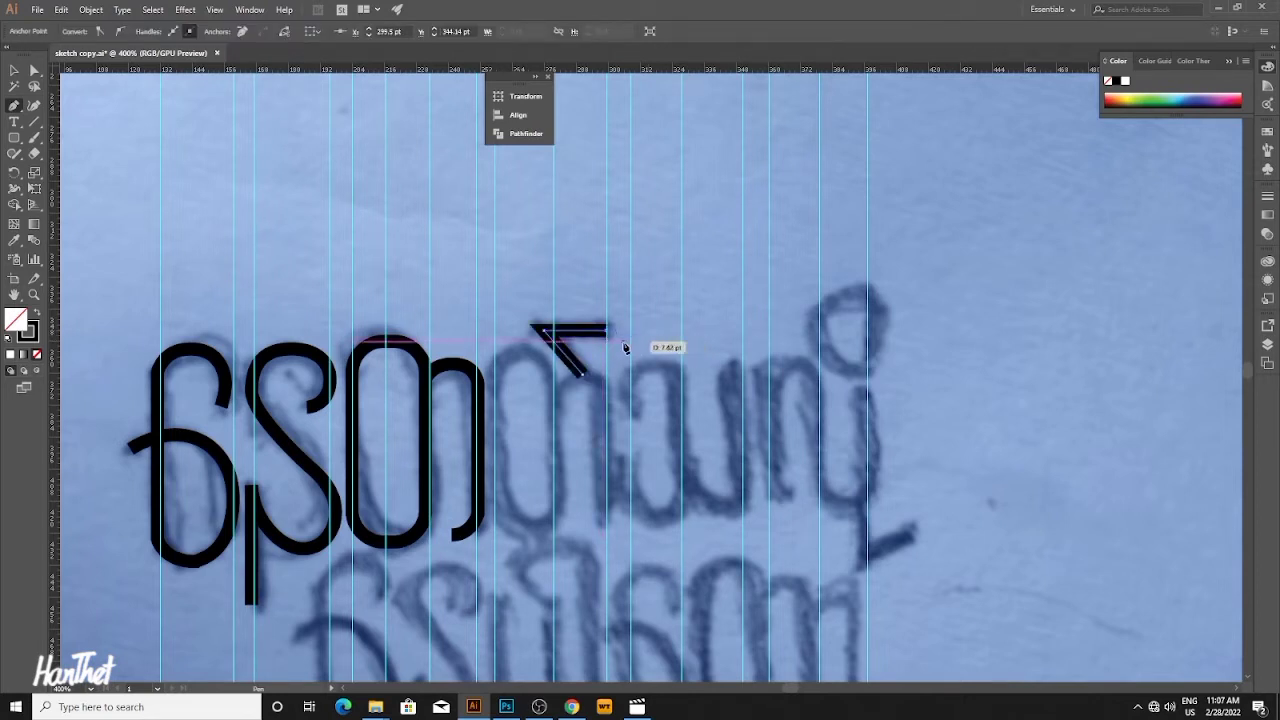
key("v")
left_click(633, 343)
Duplicate the rounded rectangle and its arch to the right onto the fourth sketched letter.
left_click(423, 407)
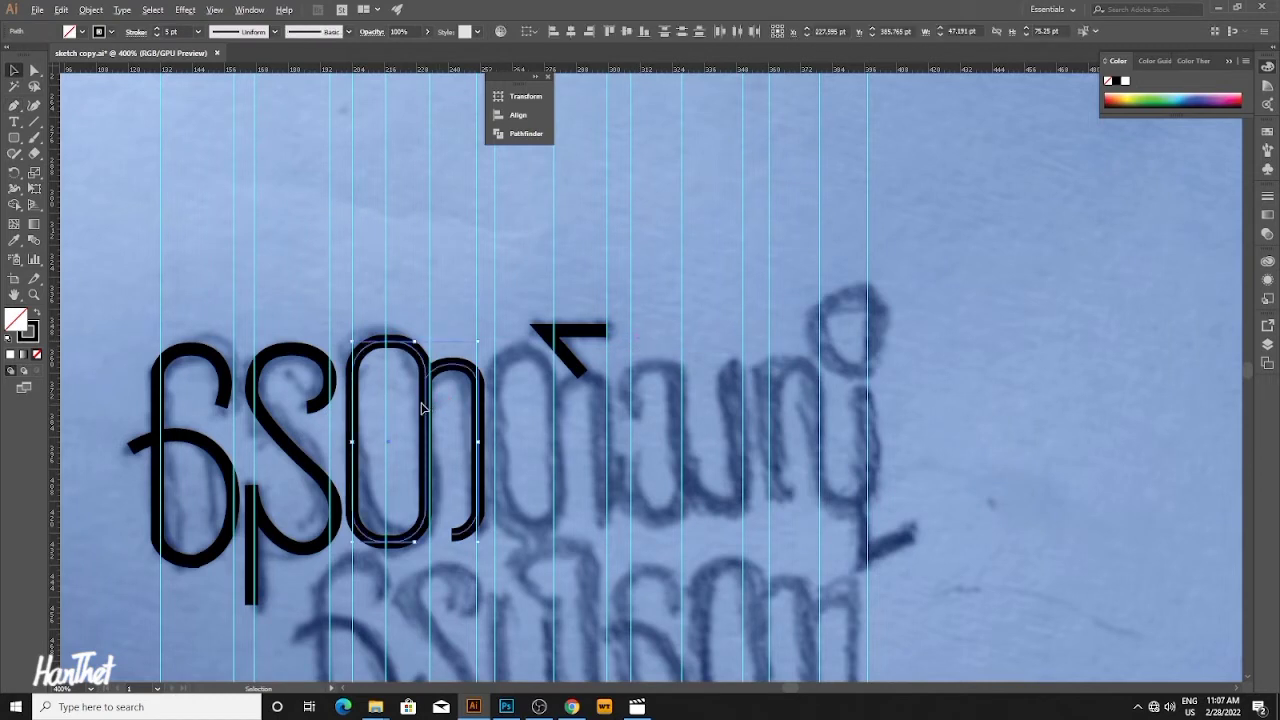
left_click(431, 338)
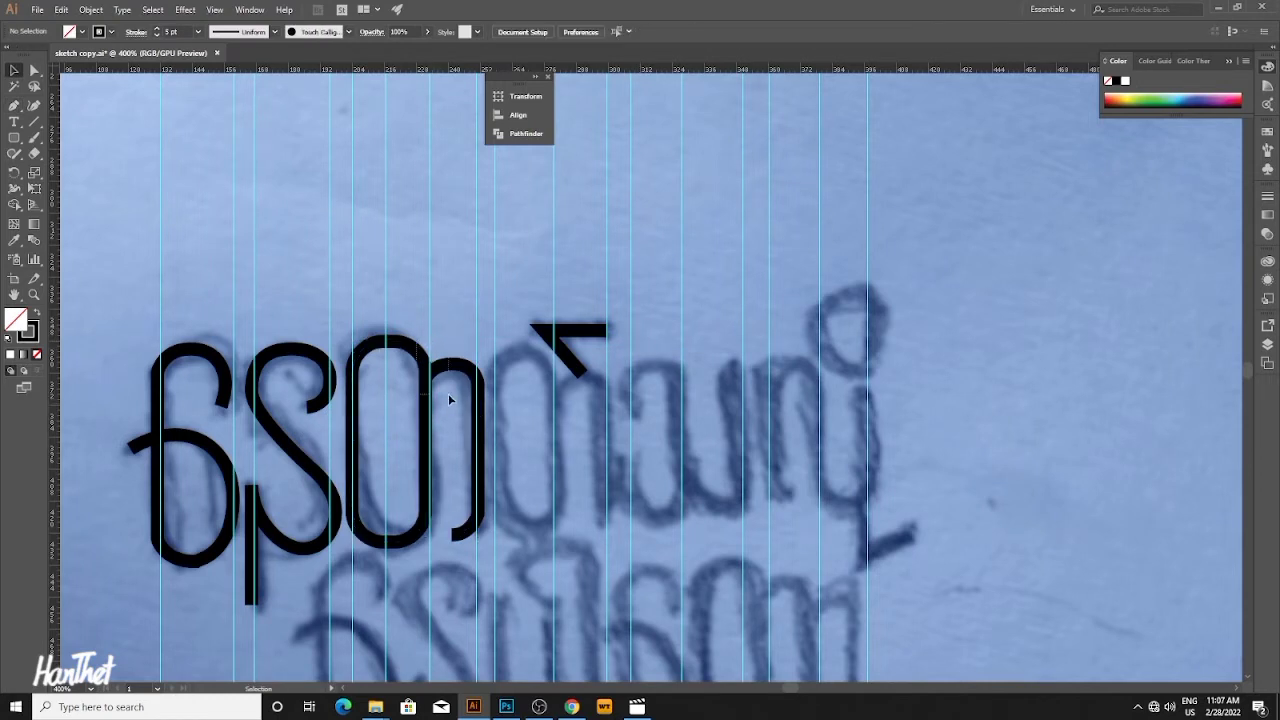
left_click_drag(424, 400, 565, 405)
left_click(641, 329)
Move the angular mark up and right so it sits above the duplicated letter's arch.
scroll(640, 355, "up", 1)
left_click_drag(634, 357, 509, 338)
left_click(586, 360)
left_click(513, 337)
key("Up")
key("Up")
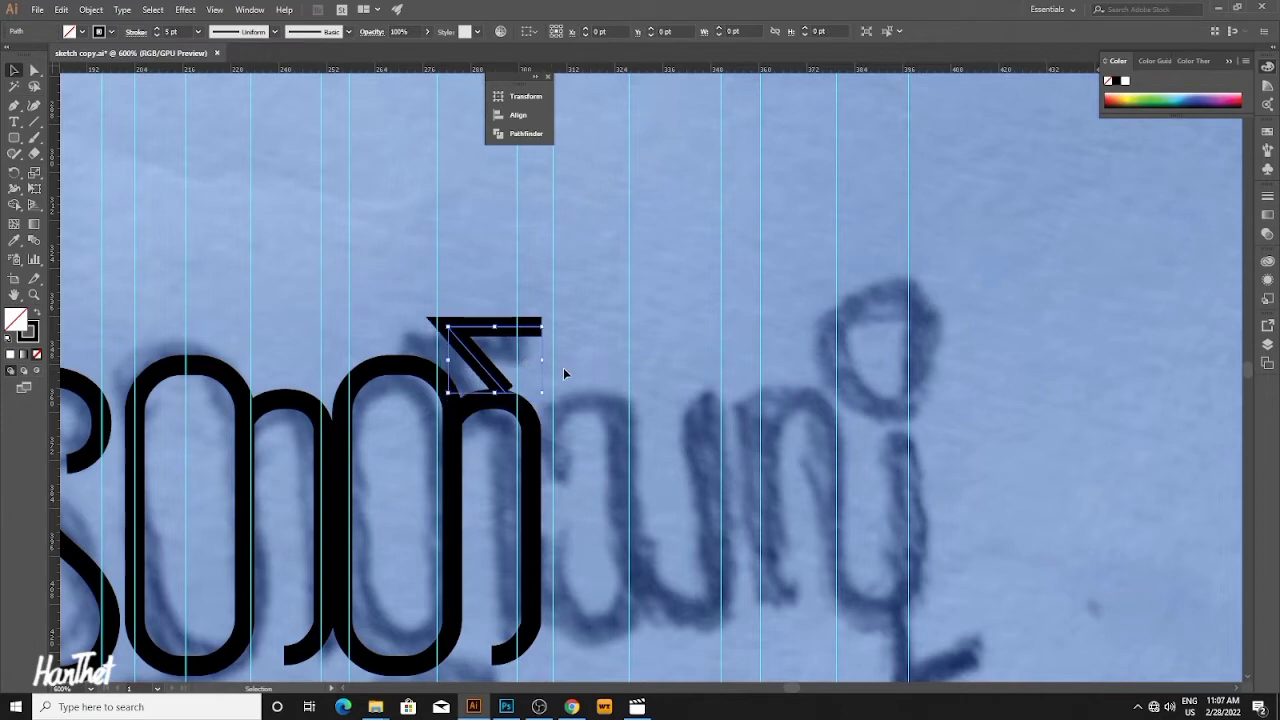
Trace the upper hook and rounded arch of the fifth sketched letter with the Pen tool, closing the interrupting browser window.
left_click(586, 362)
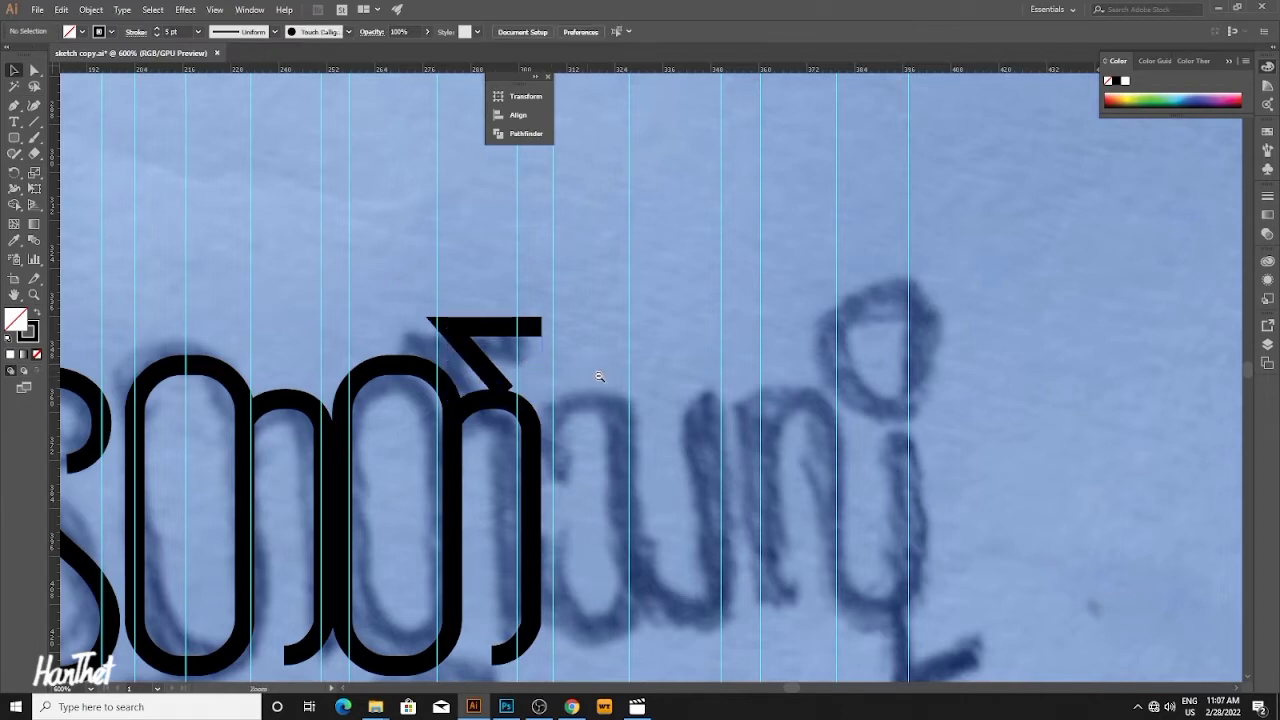
left_click(600, 376, "ctrl+alt")
left_click(606, 374, "ctrl+alt")
left_click_drag(630, 397, 611, 390)
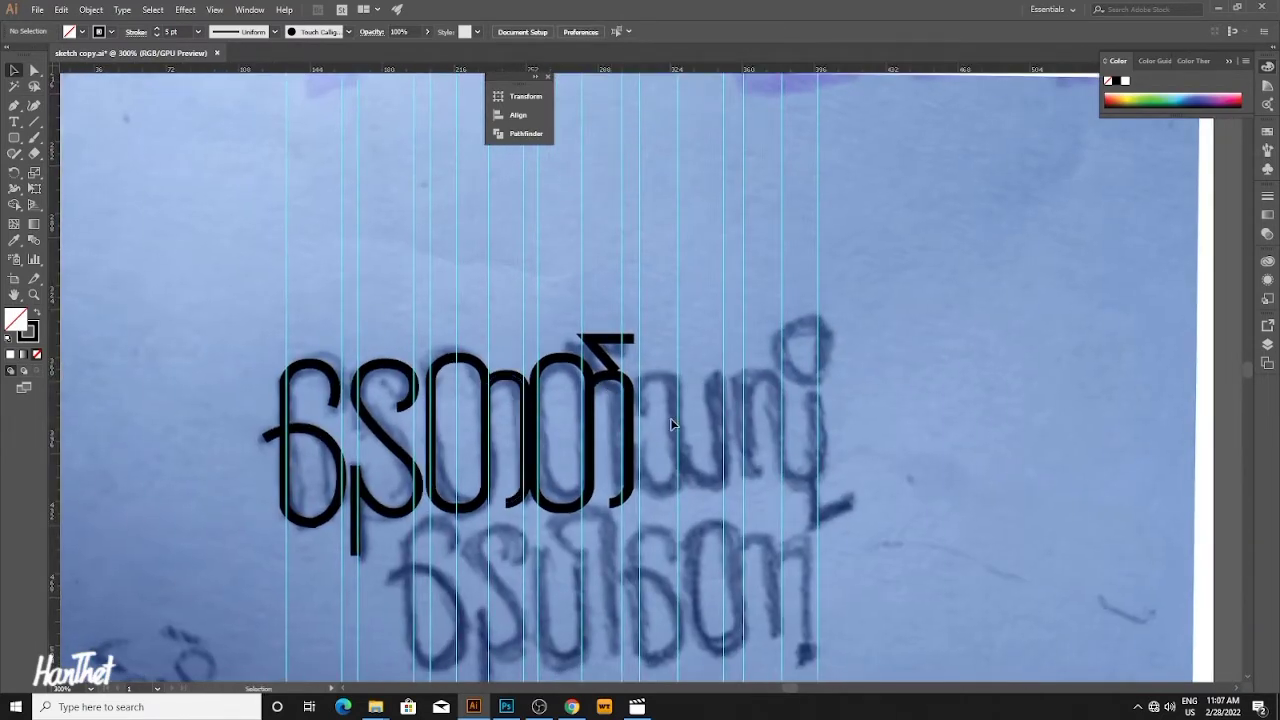
scroll(654, 387, "up", 2)
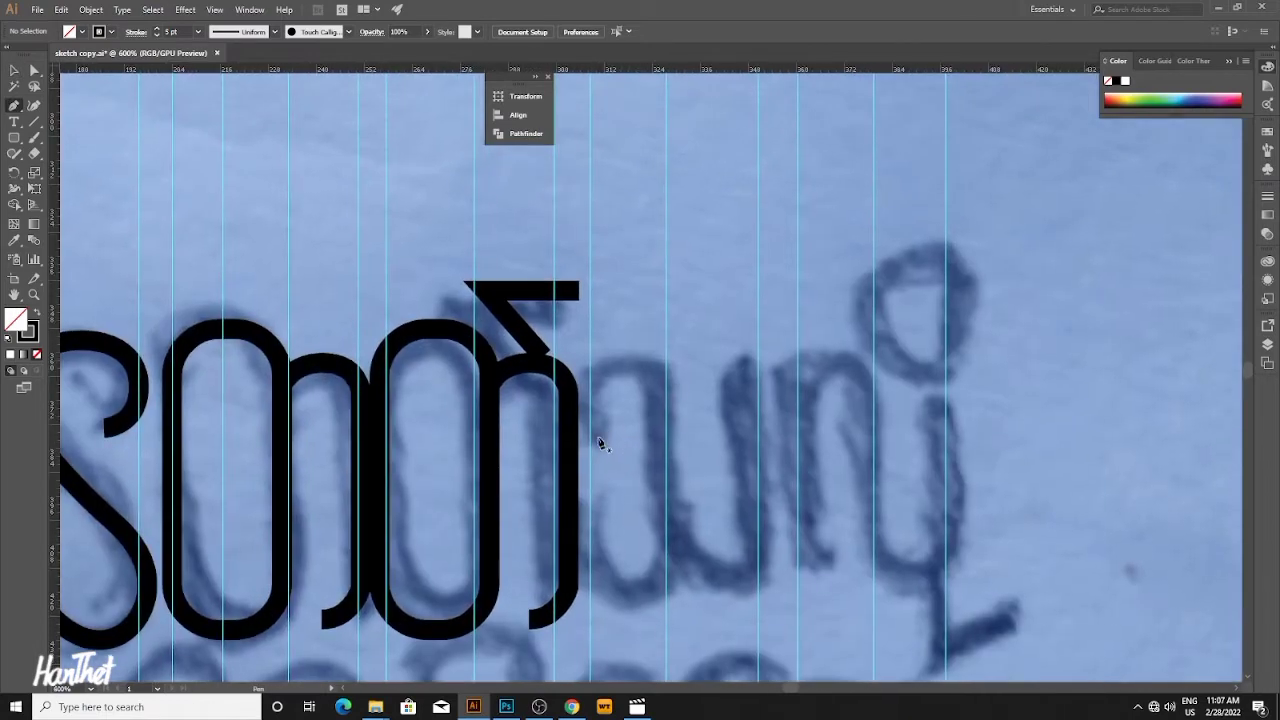
left_click(594, 440)
left_click_drag(600, 415, 563, 428)
left_click(557, 401, "ctrl")
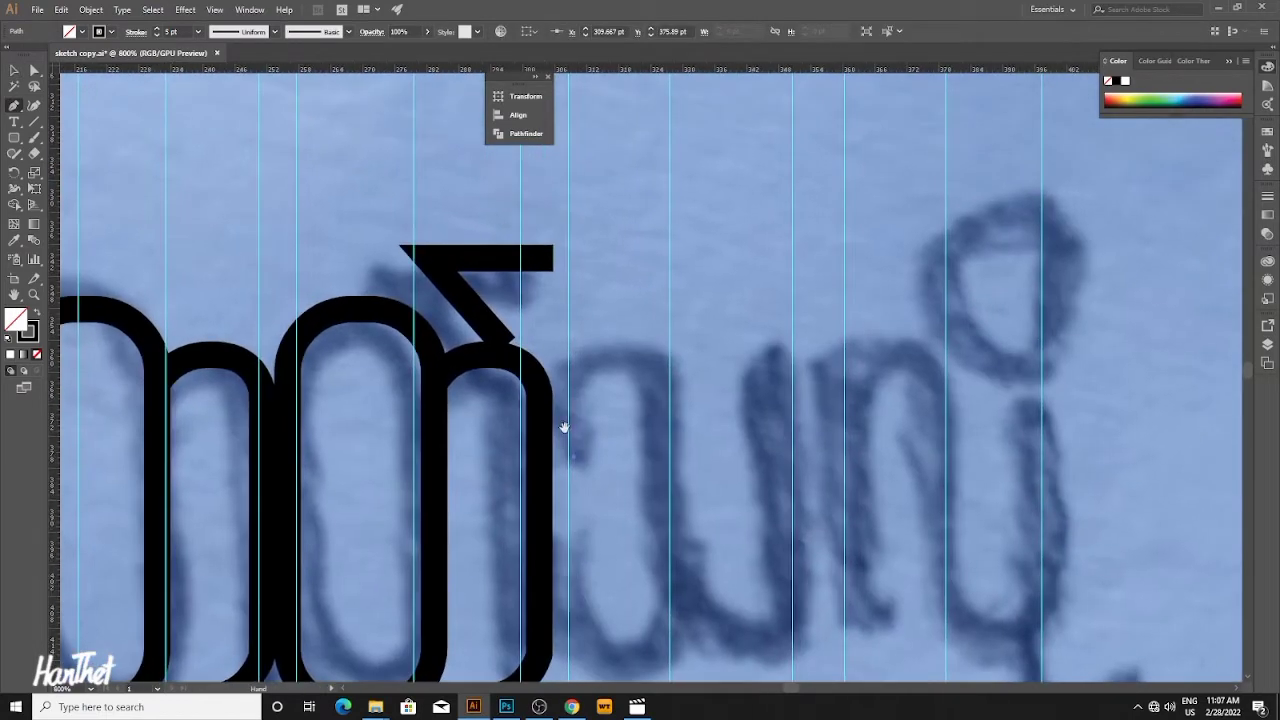
left_click(565, 370)
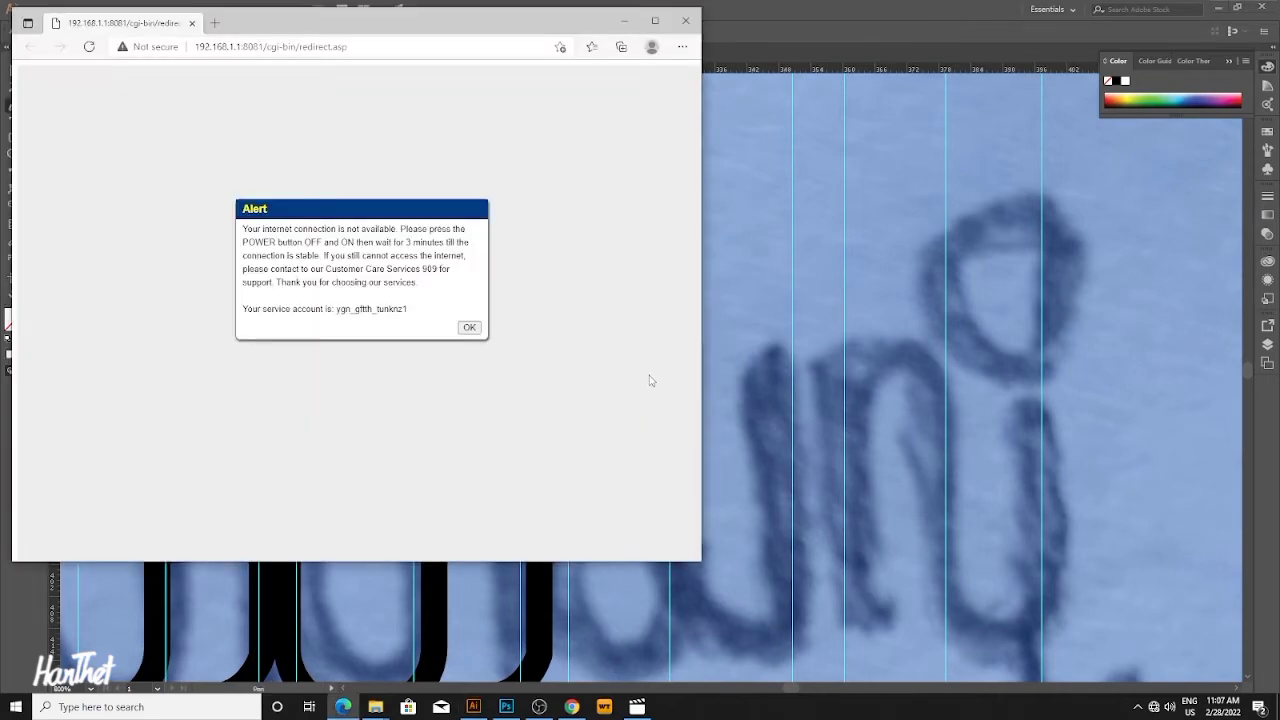
left_click(685, 20)
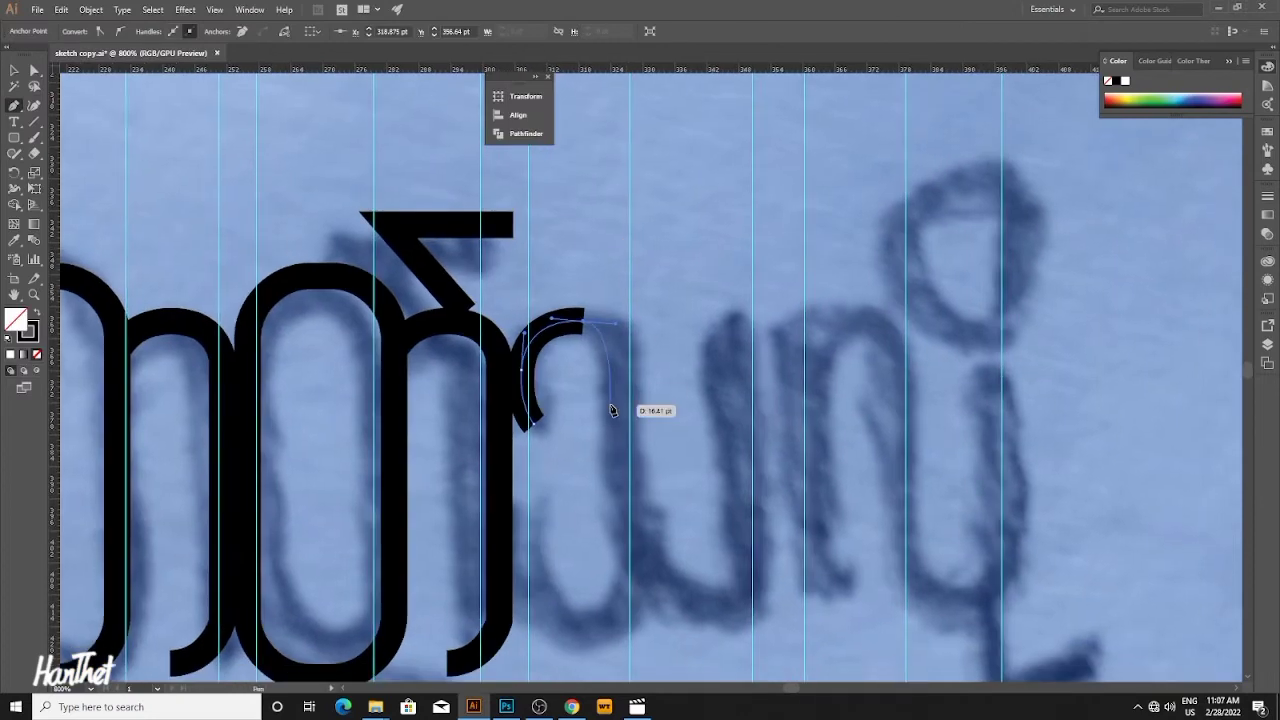
left_click(617, 353)
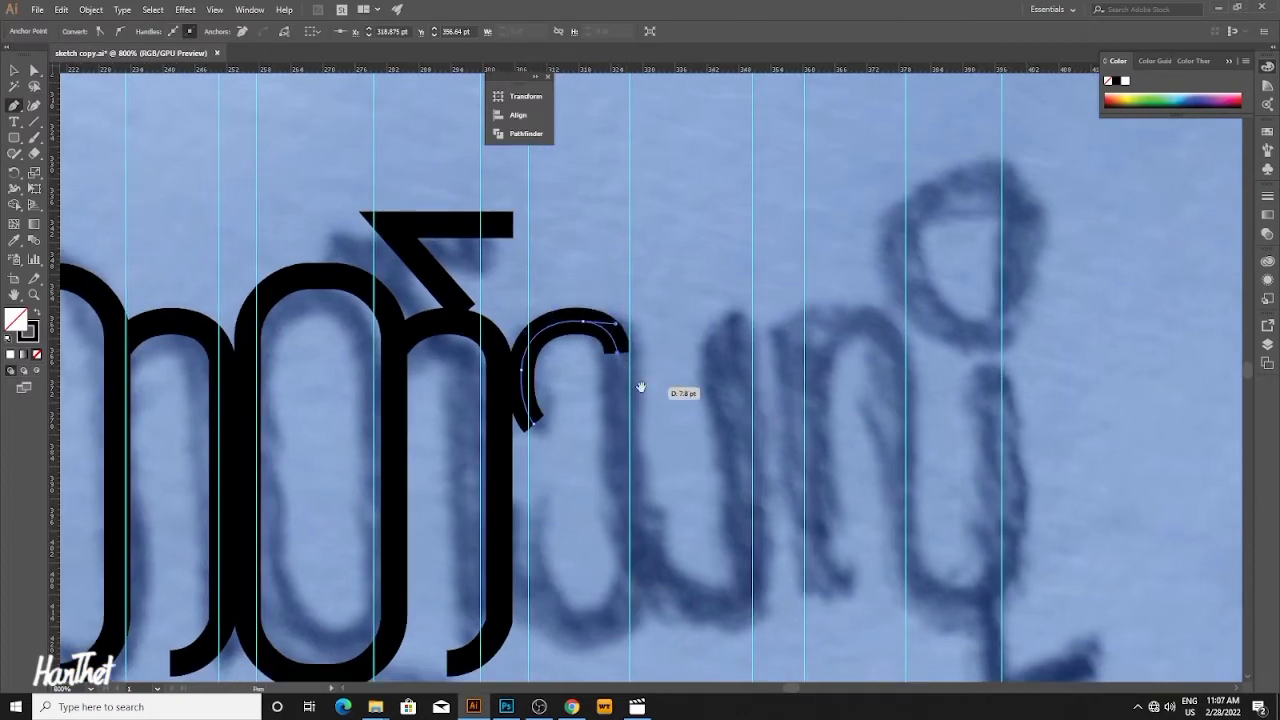
left_click_drag(640, 388, 626, 297)
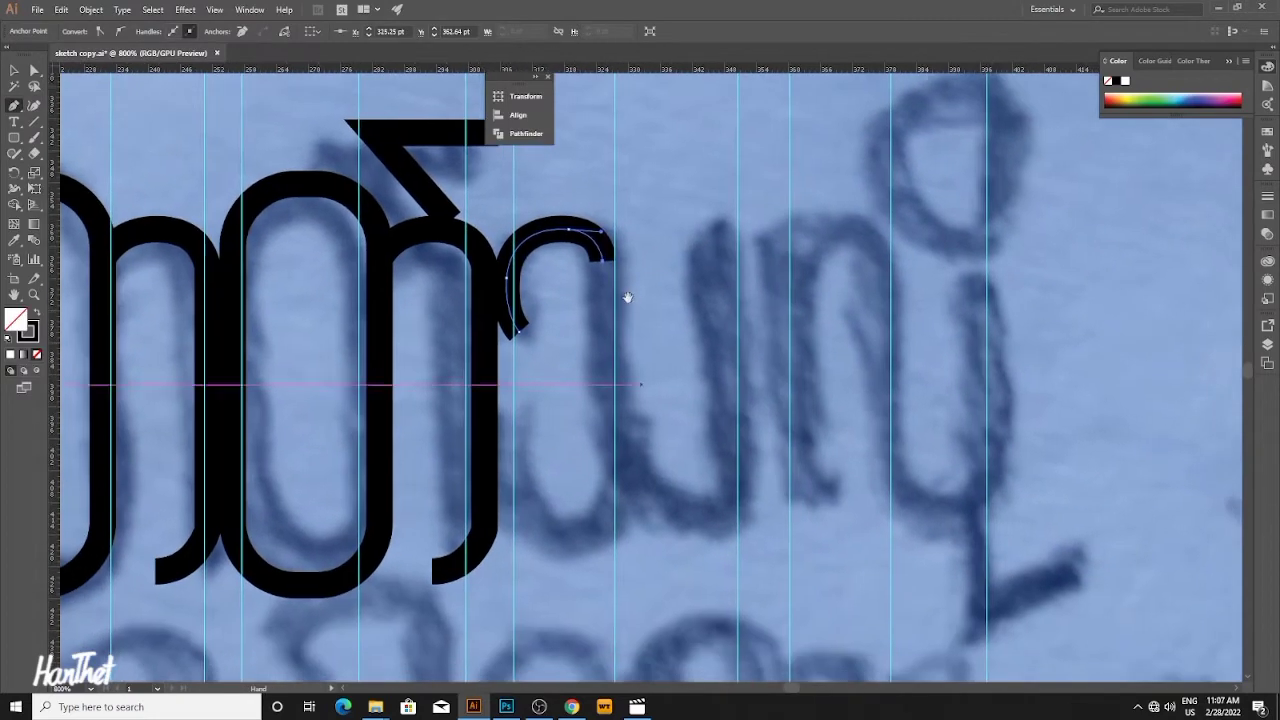
Extend the path straight down the sketched stem and curve it round the bottom into an open lower hook.
left_click(605, 432)
left_click_drag(623, 409, 623, 303)
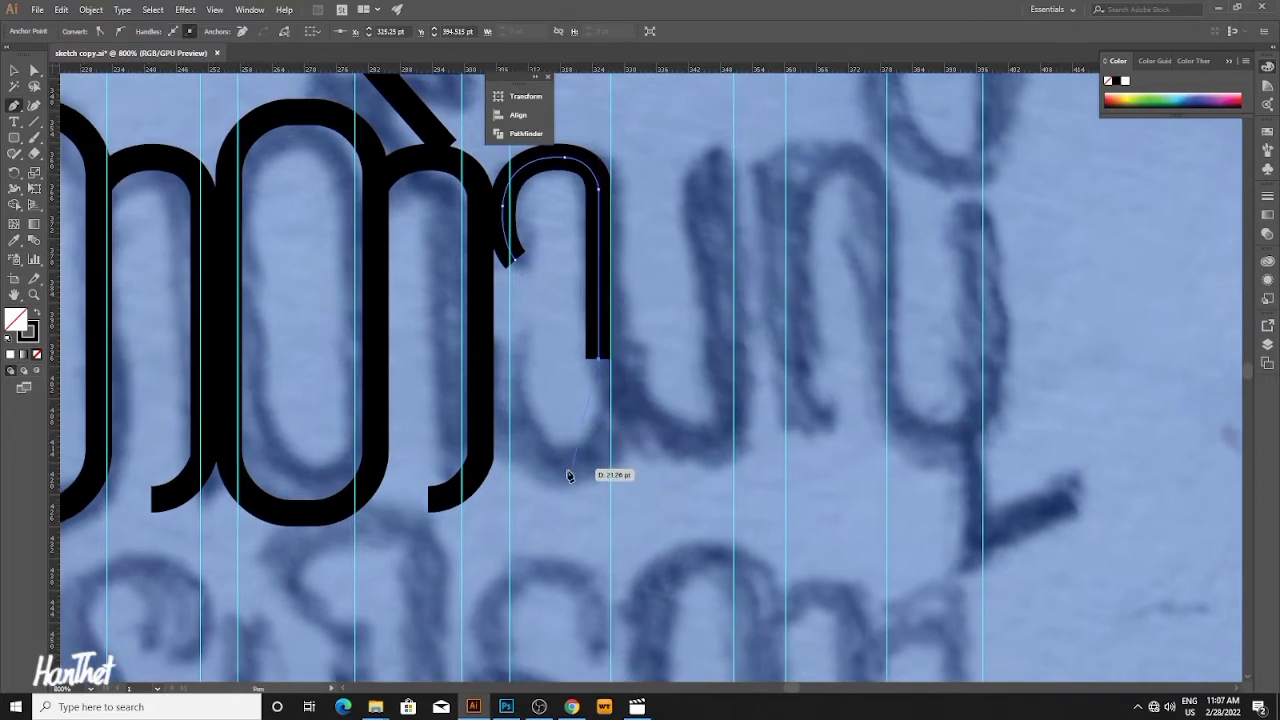
left_click(600, 430)
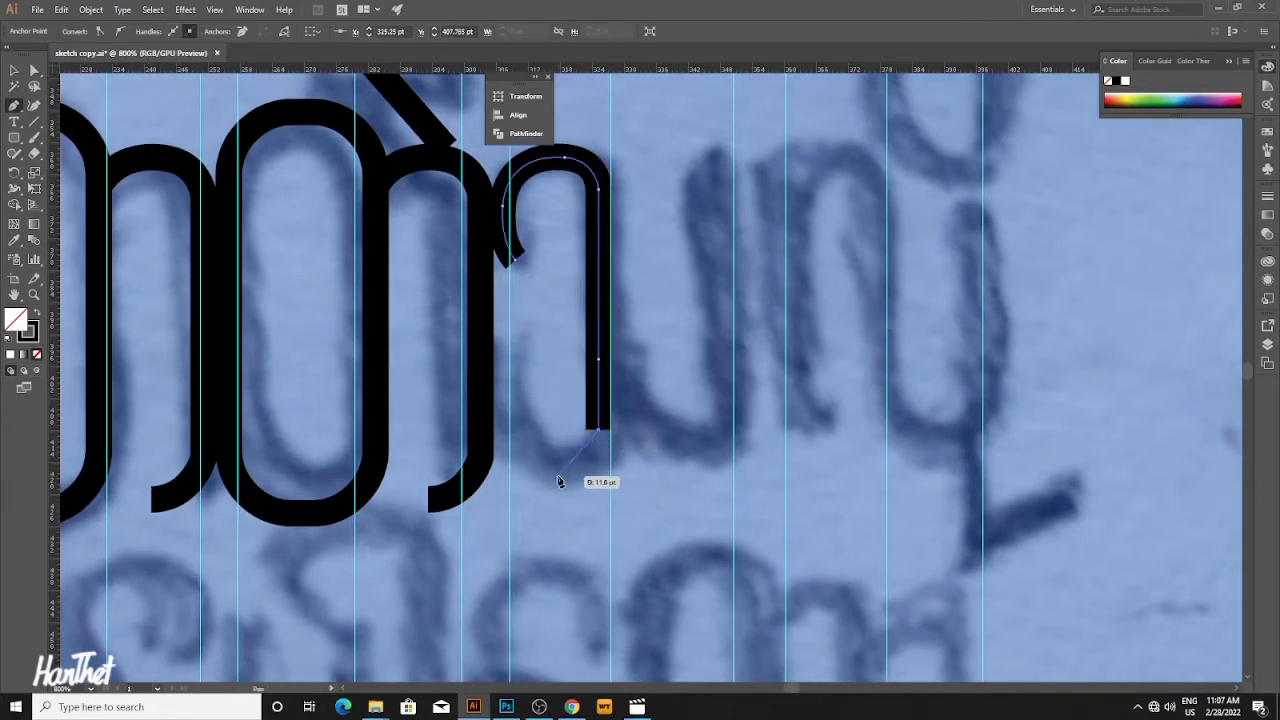
left_click_drag(557, 477, 521, 483)
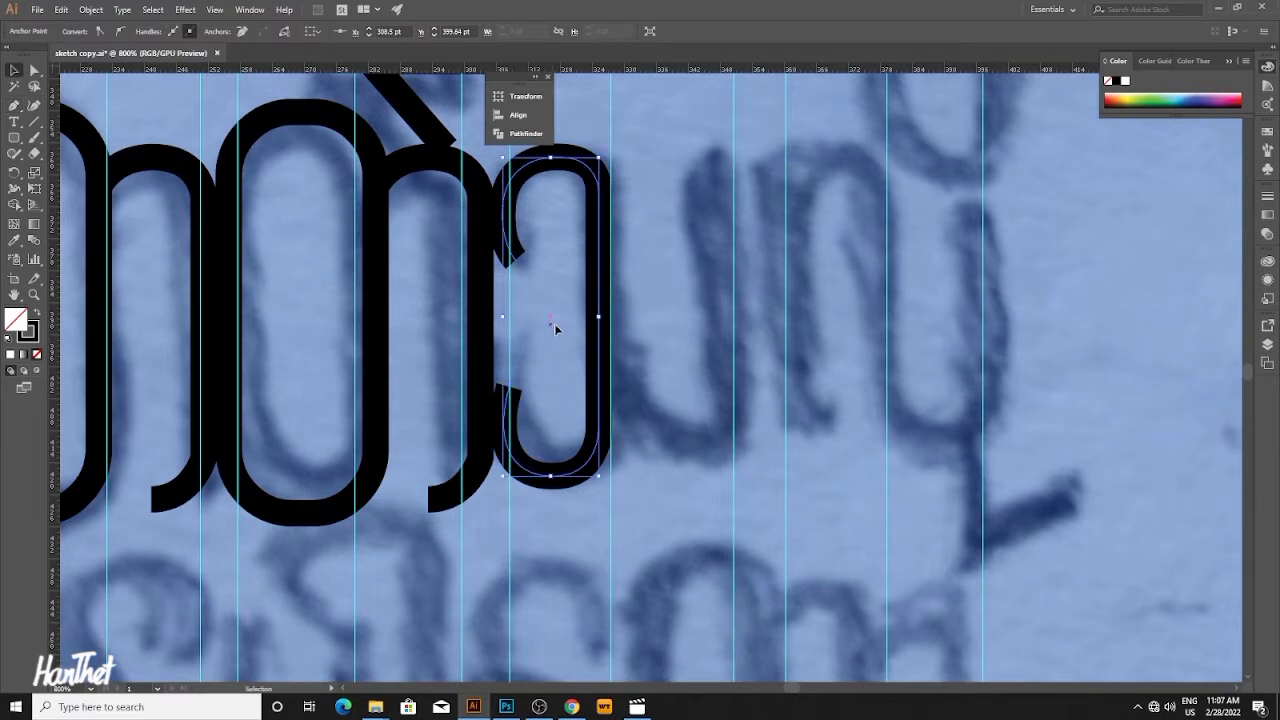
Move the open C-like path slightly right, clear of the preceding arch, and deselect it.
key("v")
left_click_drag(598, 317, 624, 313)
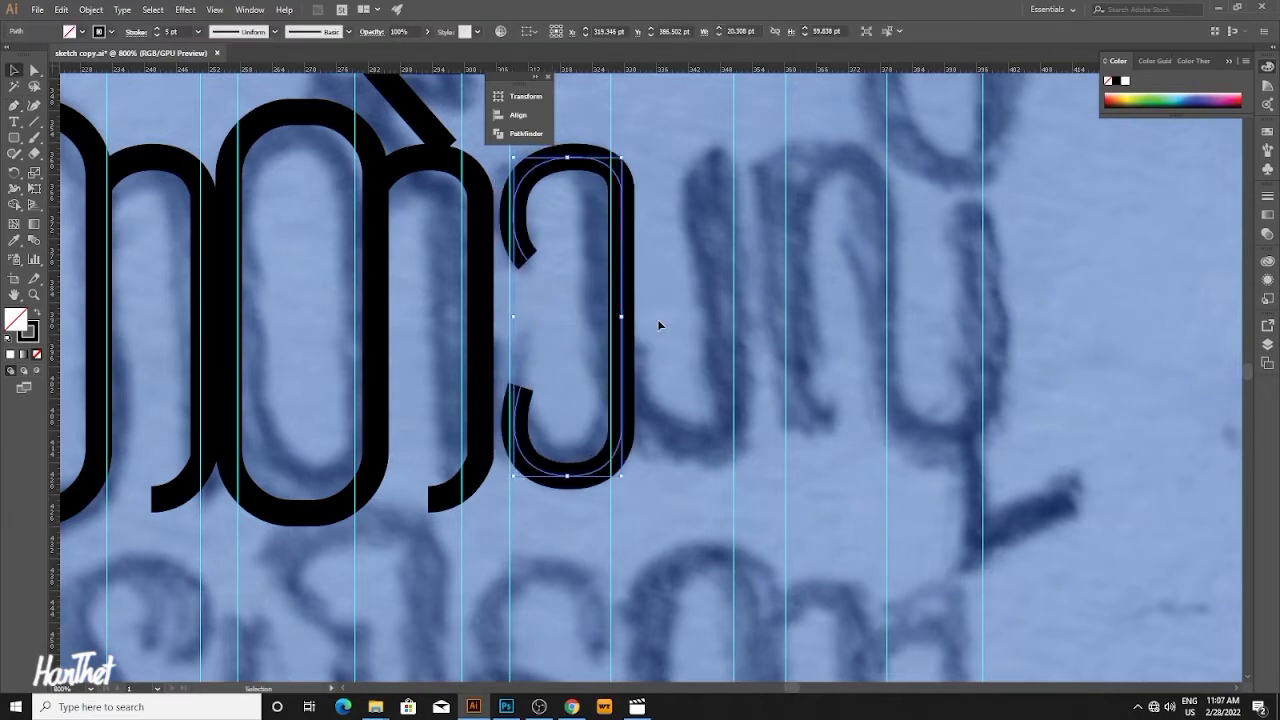
left_click(657, 319)
Draw a U-shaped Pen path from the lower part of the stem, ending in a straight right-hand upright.
scroll(620, 357, "right", 1)
key("p")
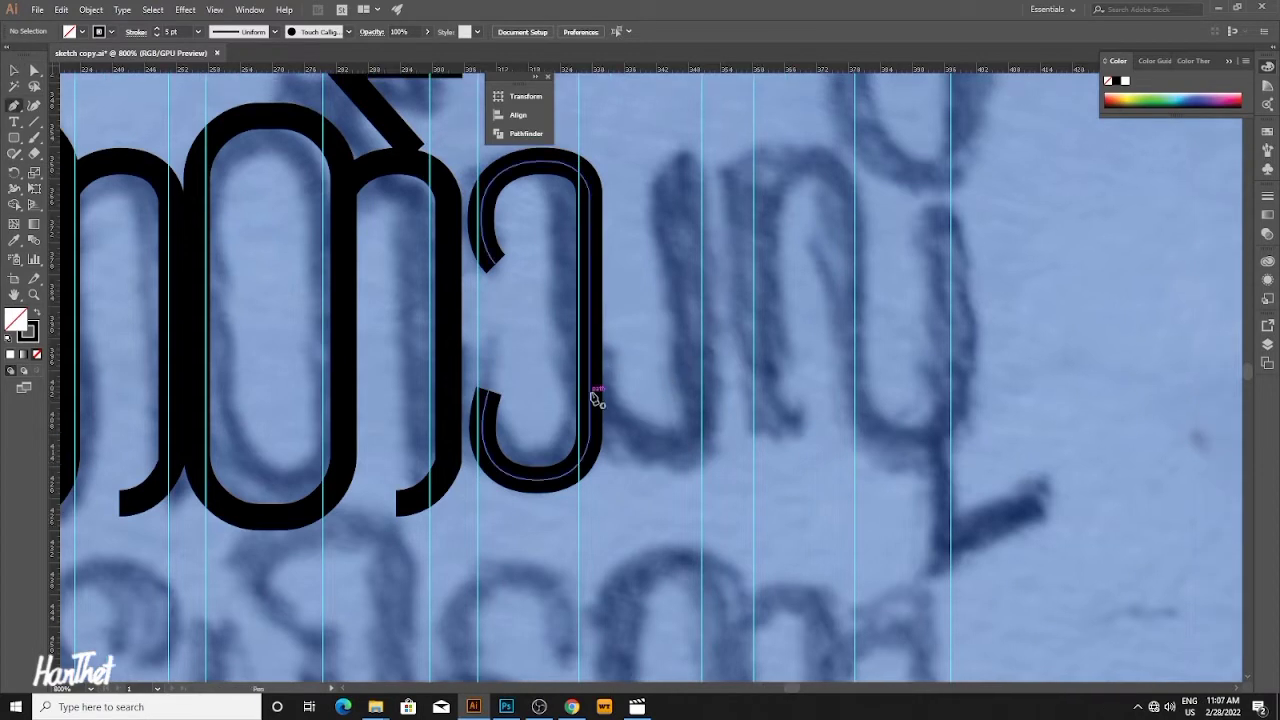
left_click(590, 394)
scroll(610, 440, "right", 2)
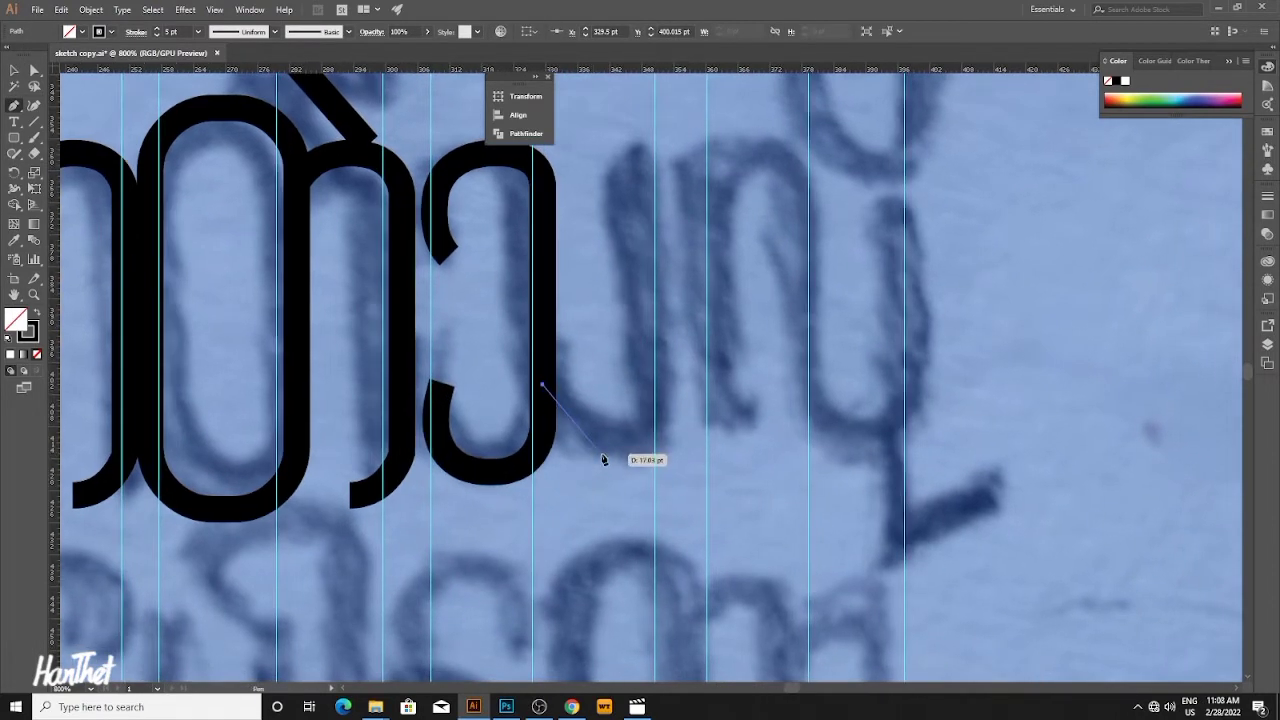
left_click_drag(607, 454, 661, 456)
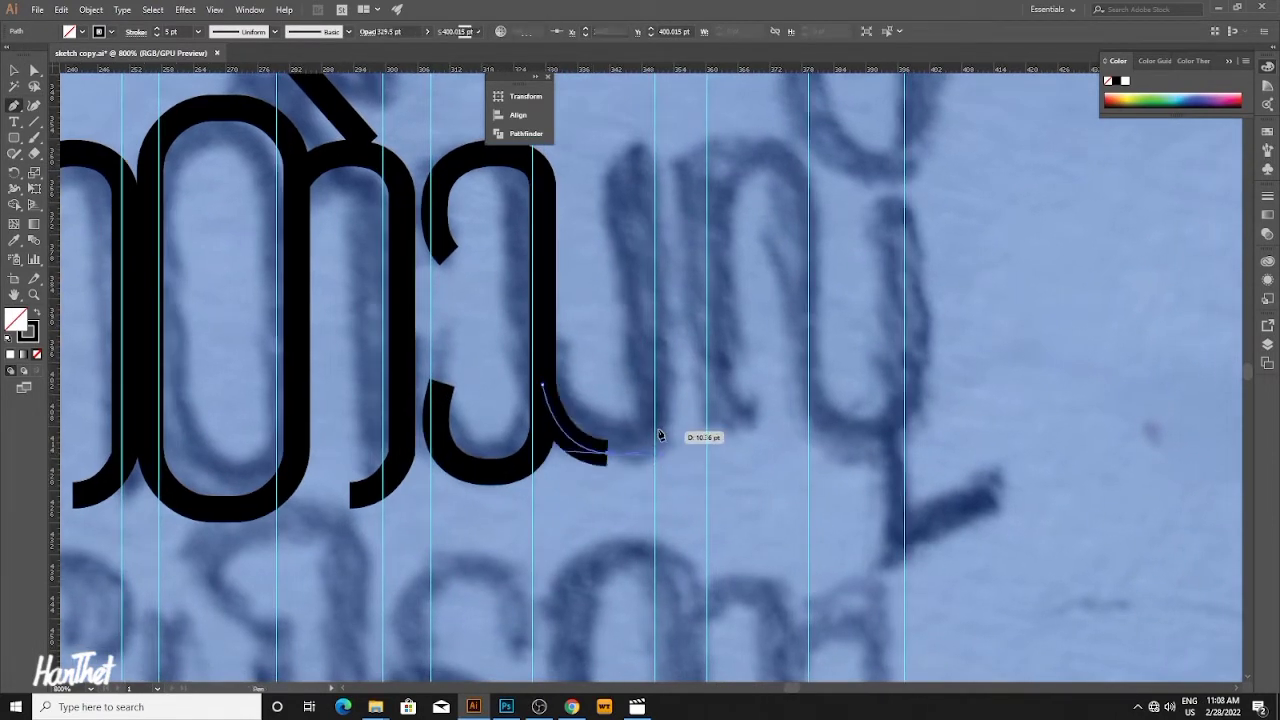
left_click(660, 404)
left_click_drag(665, 381, 654, 437)
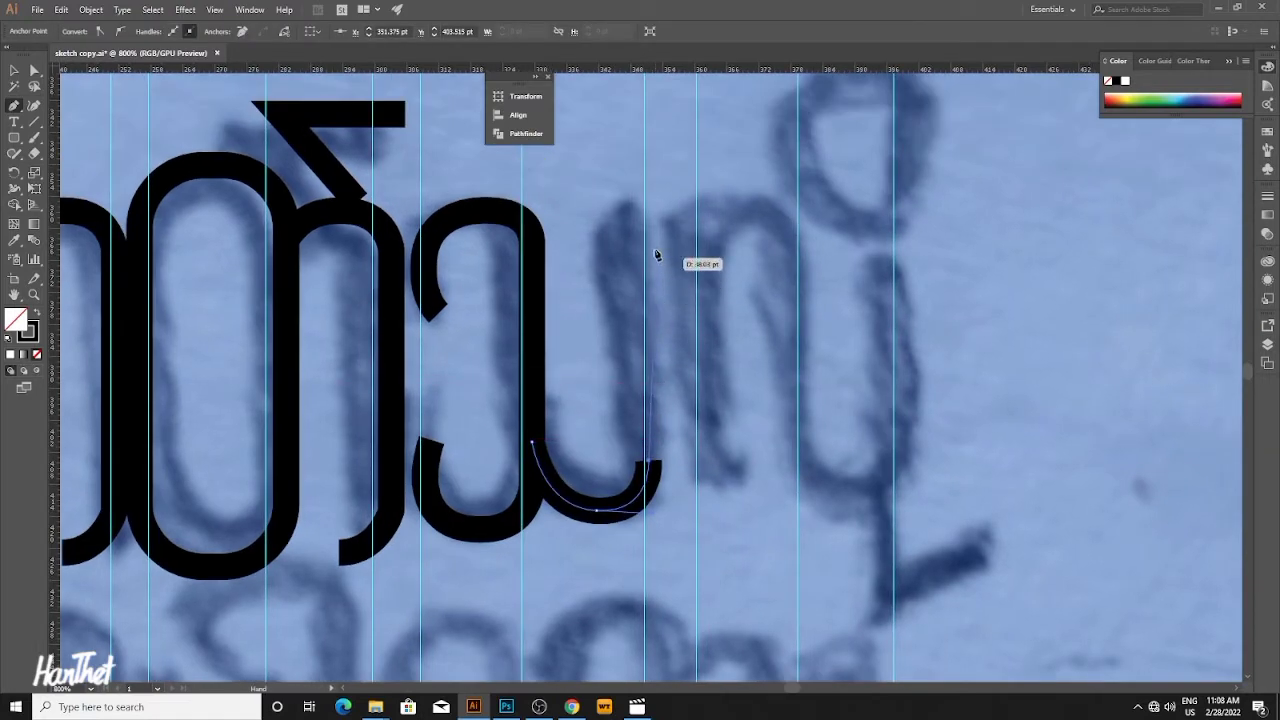
left_click_drag(666, 257, 667, 303)
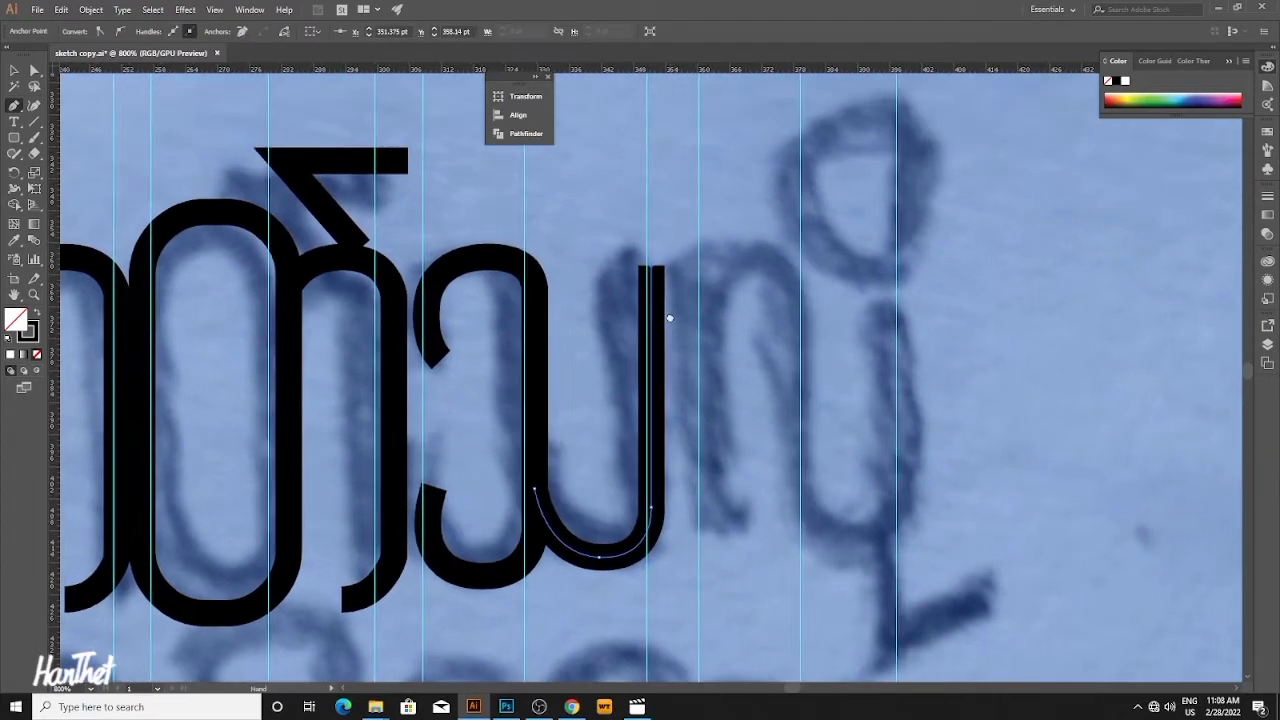
left_click(650, 284)
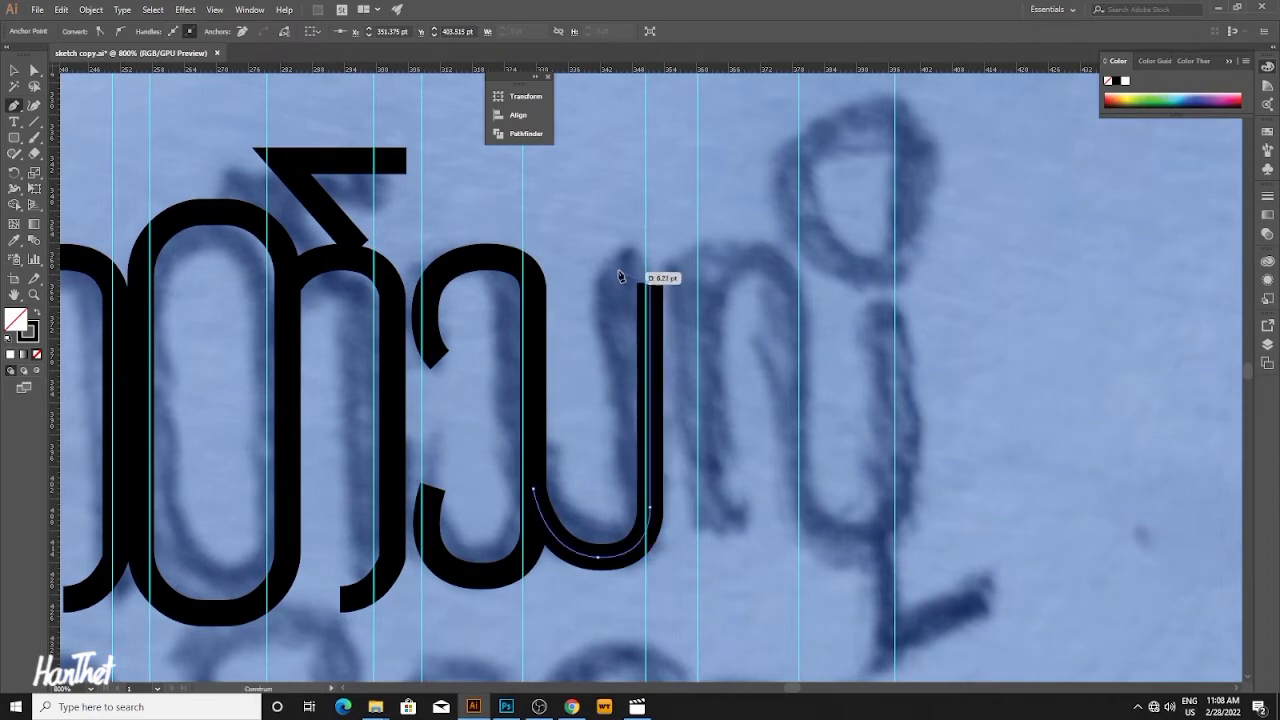
Try adding an inward curved hook at the top of the U-shaped path's upright, and delete that segment.
left_click_drag(573, 278, 574, 277)
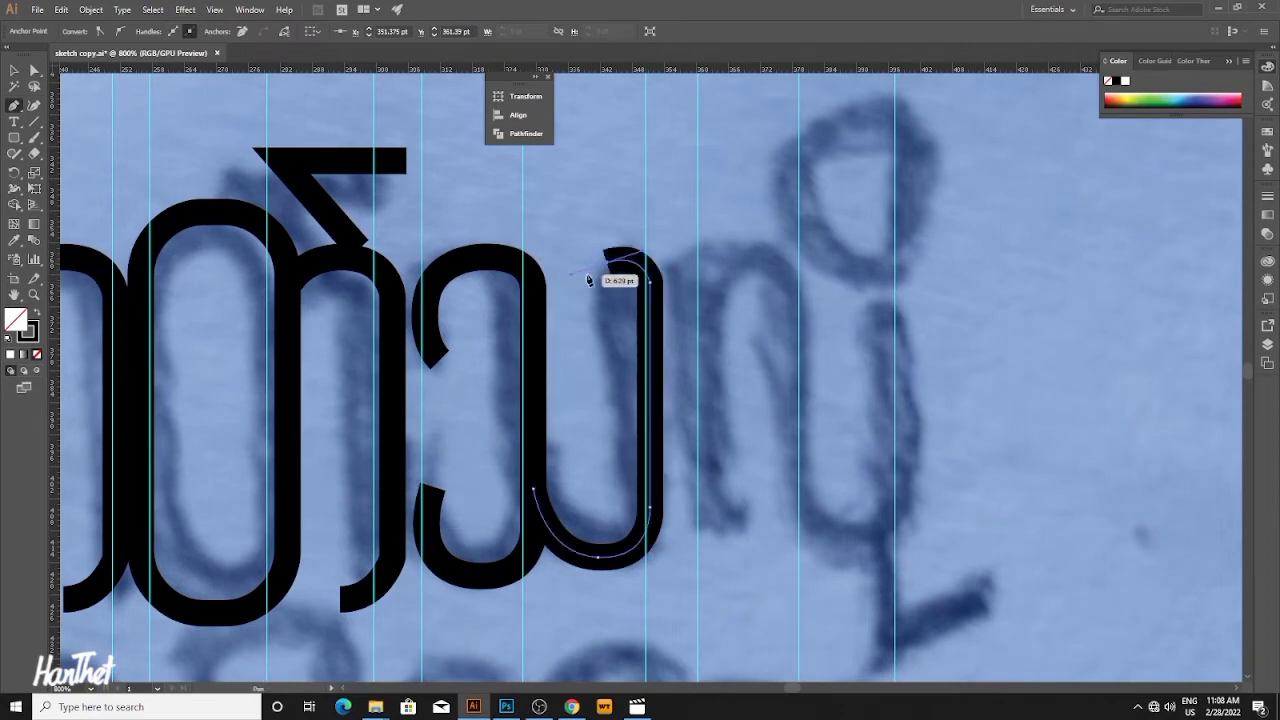
key("v")
left_click(702, 302)
left_click(703, 300, "ctrl+alt")
left_click(702, 300, "ctrl+alt")
left_click_drag(667, 347, 671, 243)
left_click(582, 299, "ctrl")
key("a")
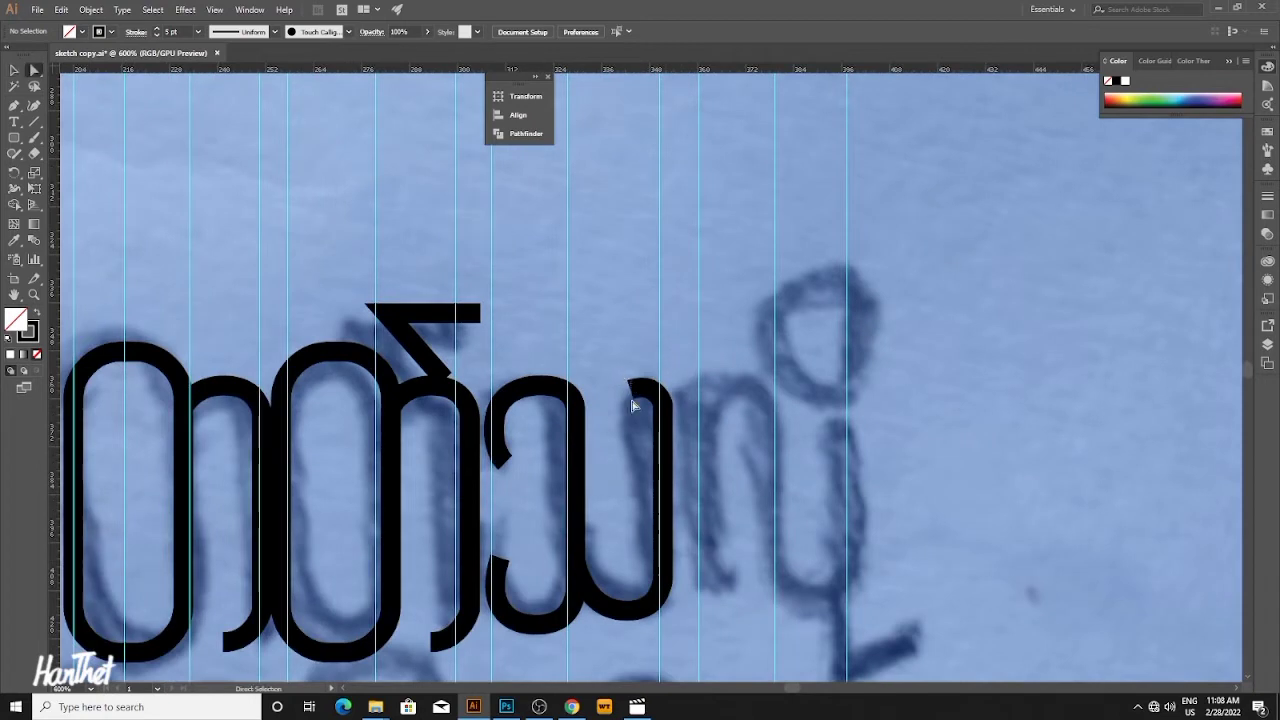
left_click(643, 408)
key("Delete")
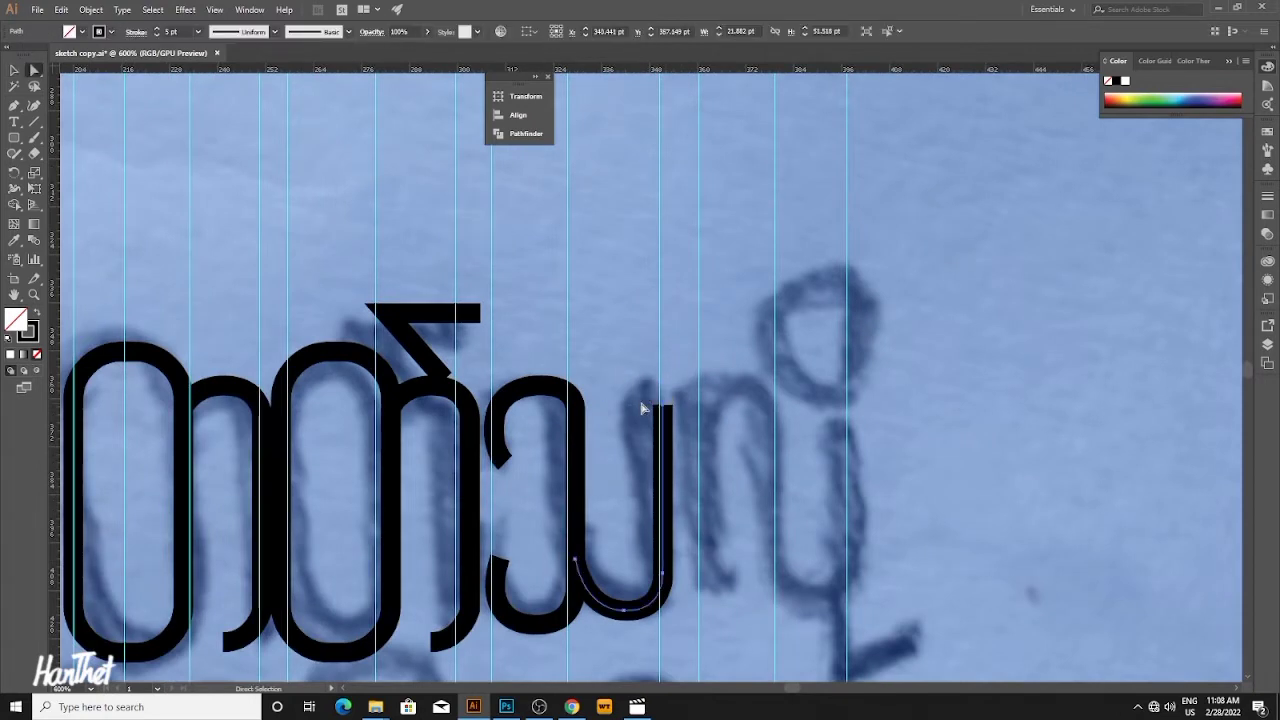
Continue the upright's open end with a new inward curved hook level with the neighbouring arches.
key("p")
left_click(662, 408)
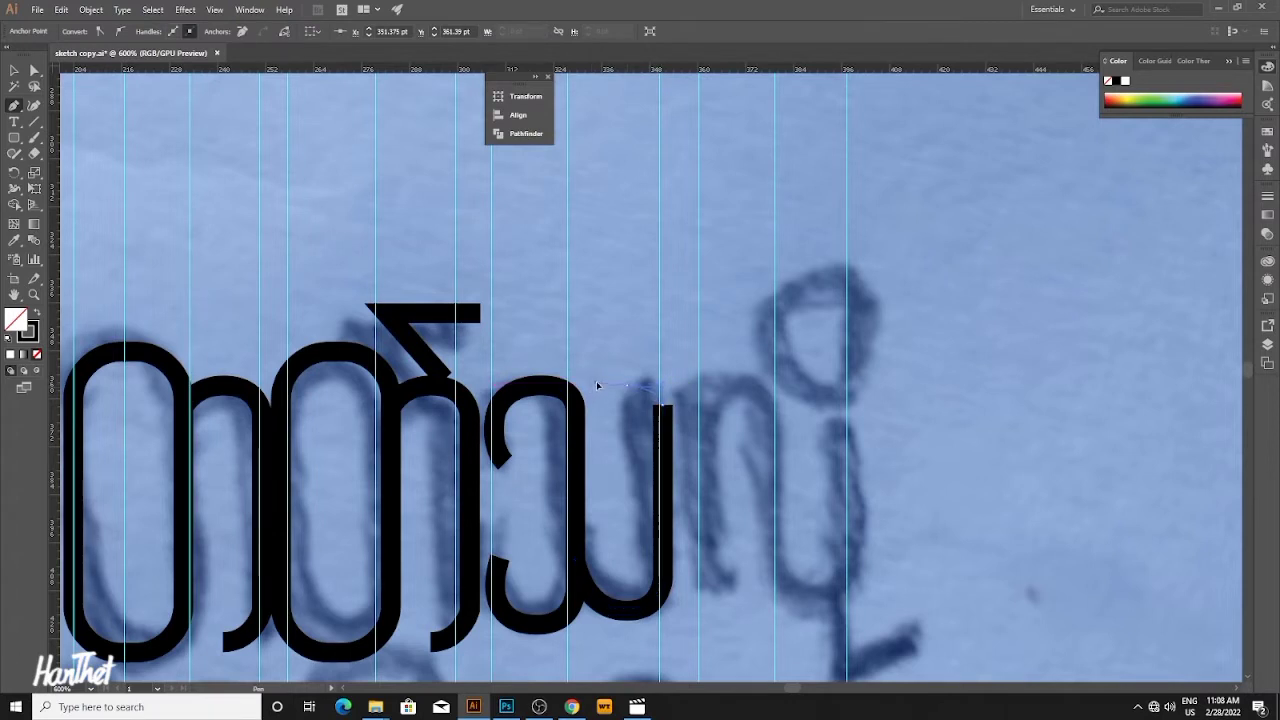
left_click_drag(599, 389, 663, 408)
key("v")
key("a")
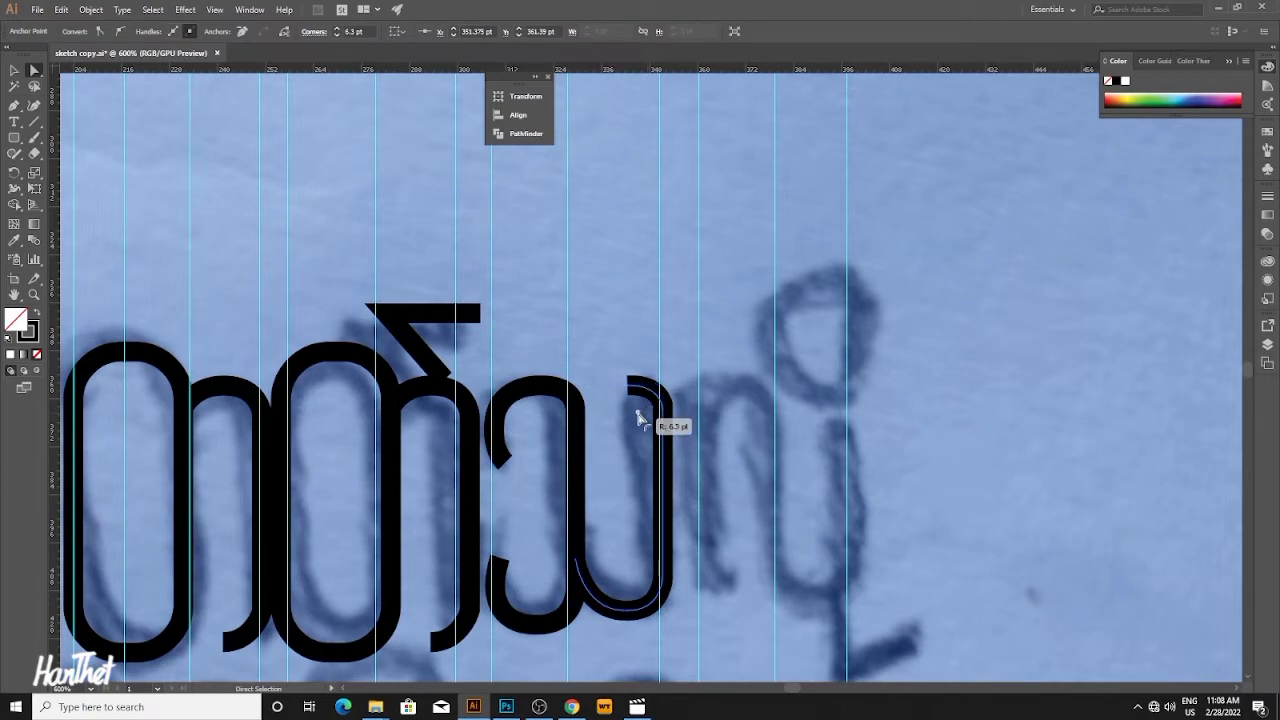
left_click(731, 404)
scroll(731, 404, "down", 1)
scroll(703, 391, "up", 1)
left_click_drag(752, 413, 676, 384)
left_click_drag(576, 364, 612, 355)
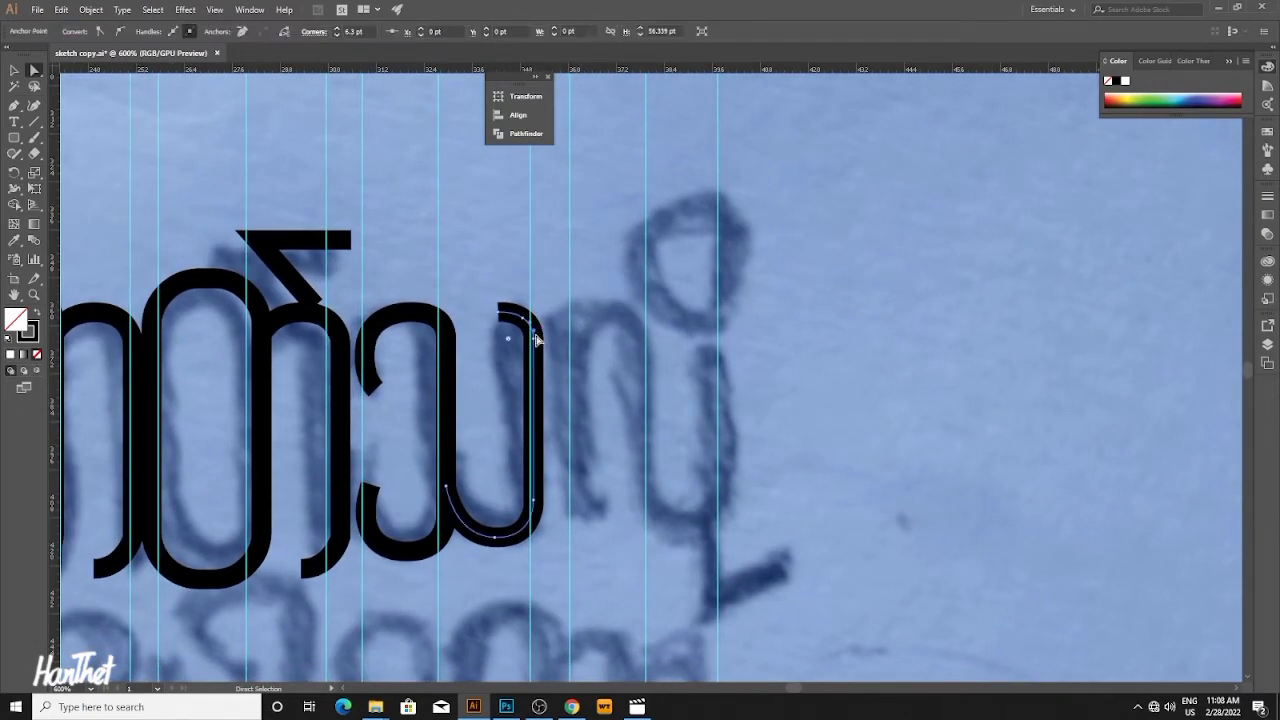
Trace the left stem and rounded arch of the last sketched letter with the Pen tool.
key("p")
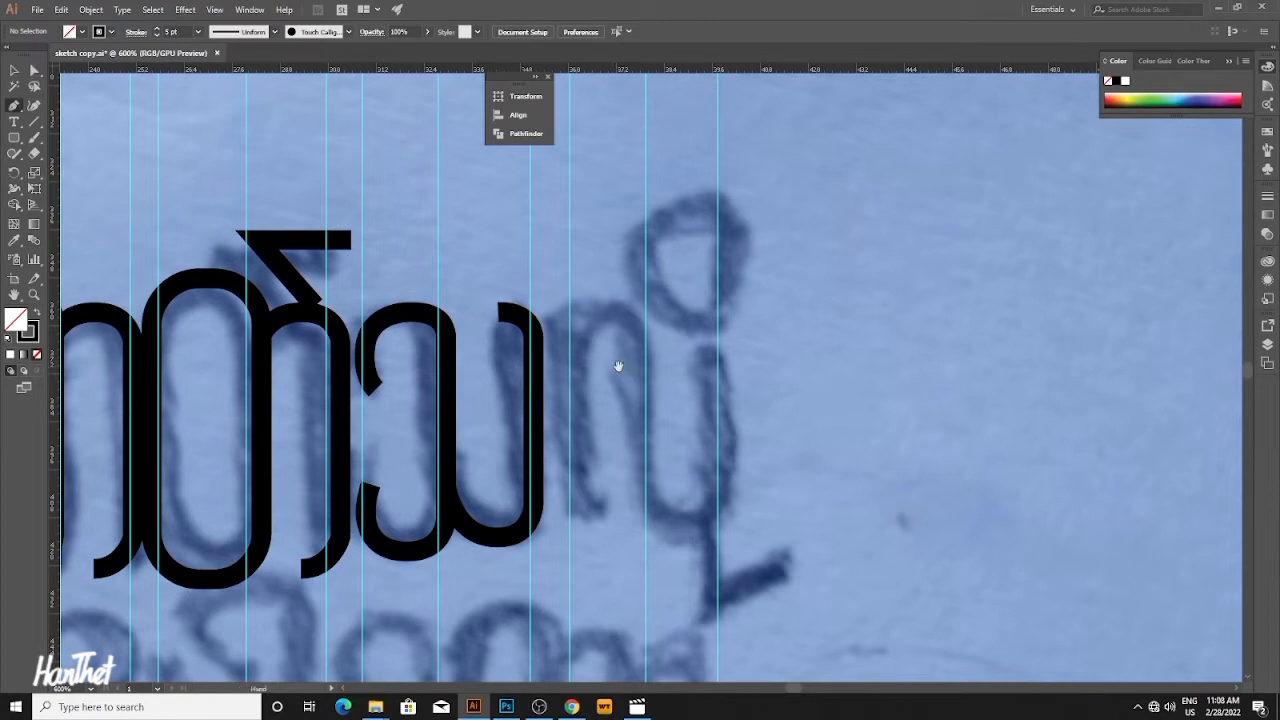
left_click_drag(645, 354, 620, 366)
left_click(546, 537)
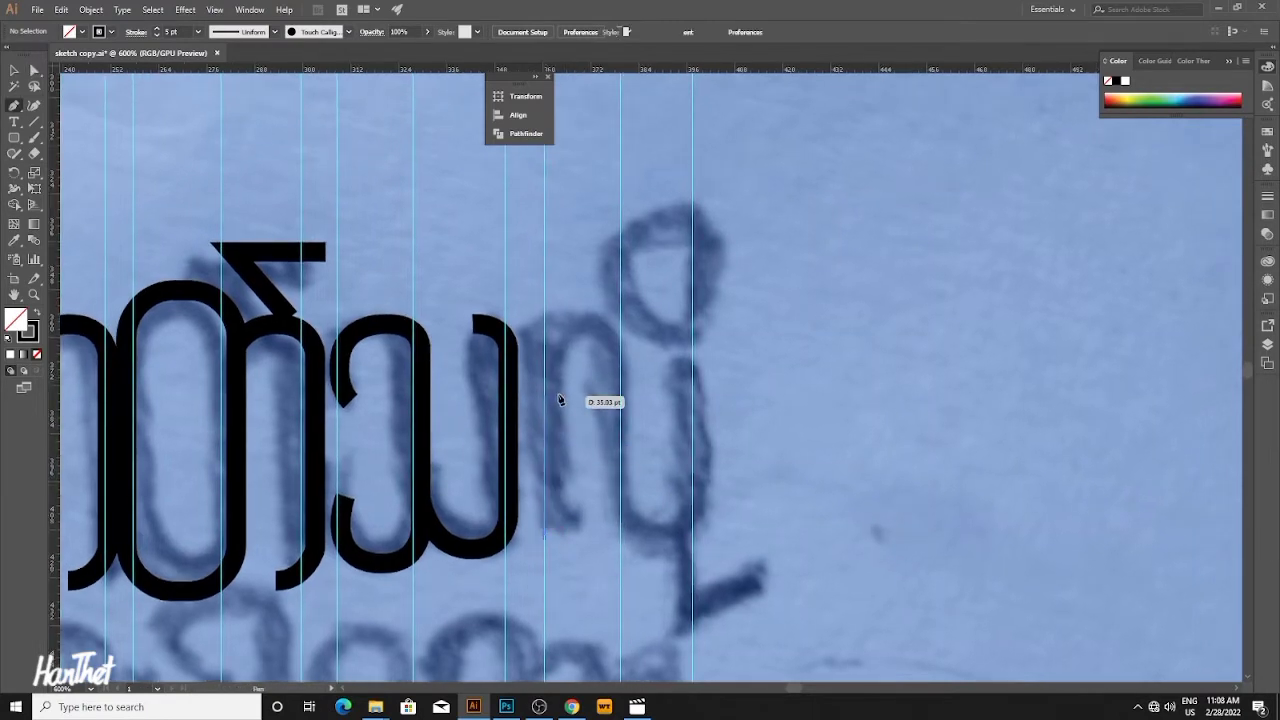
left_click(546, 370)
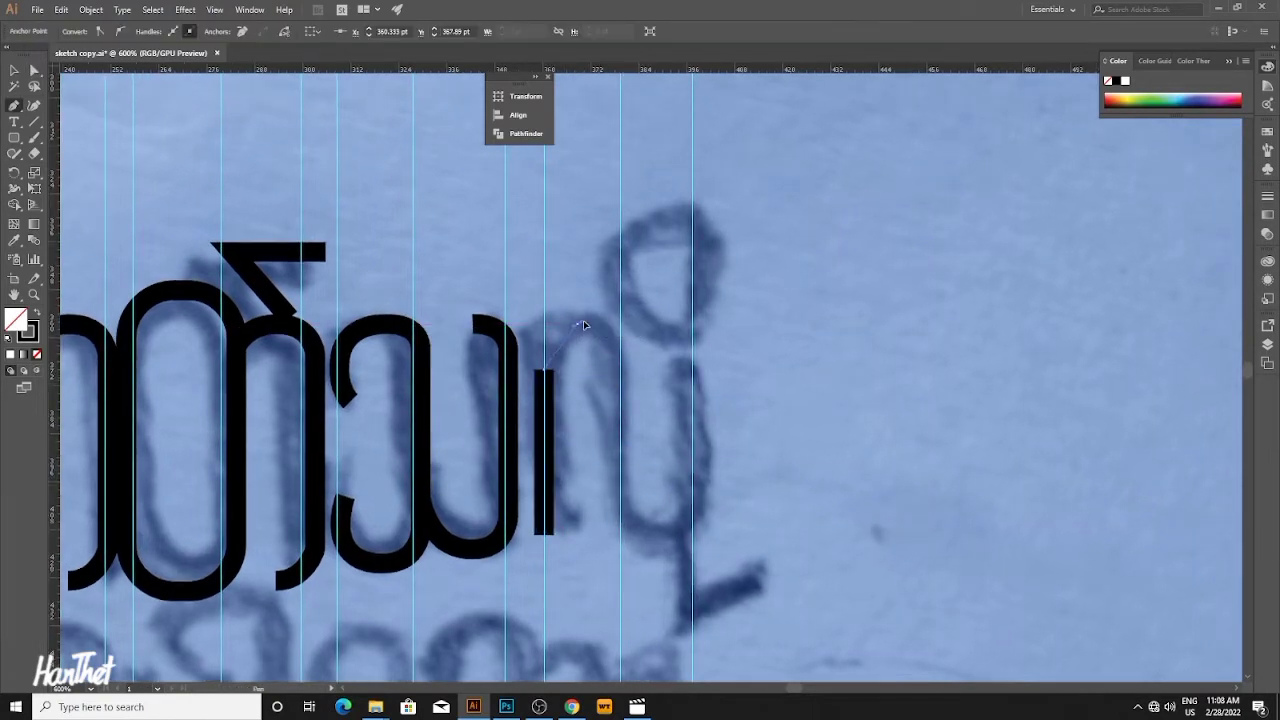
mouse_move(612, 324)
left_mouse_down()
mouse_move(620, 411)
mouse_move(612, 372)
left_mouse_up()
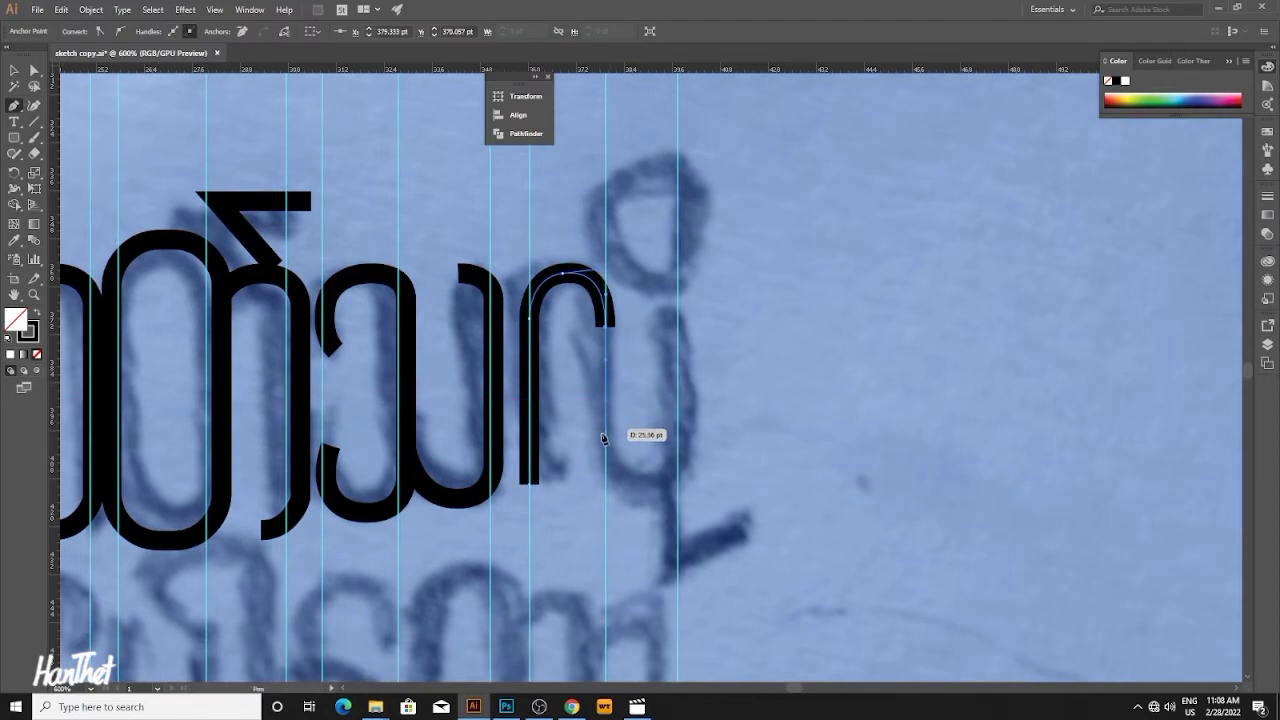
Continue the path down the middle stem, round the bottom curve and up the last upright, and deselect it.
left_click(604, 442)
mouse_move(625, 458)
left_mouse_down()
mouse_move(599, 460)
mouse_move(641, 491)
mouse_move(663, 486)
mouse_move(663, 431)
mouse_move(655, 442)
left_mouse_up()
left_click(660, 443)
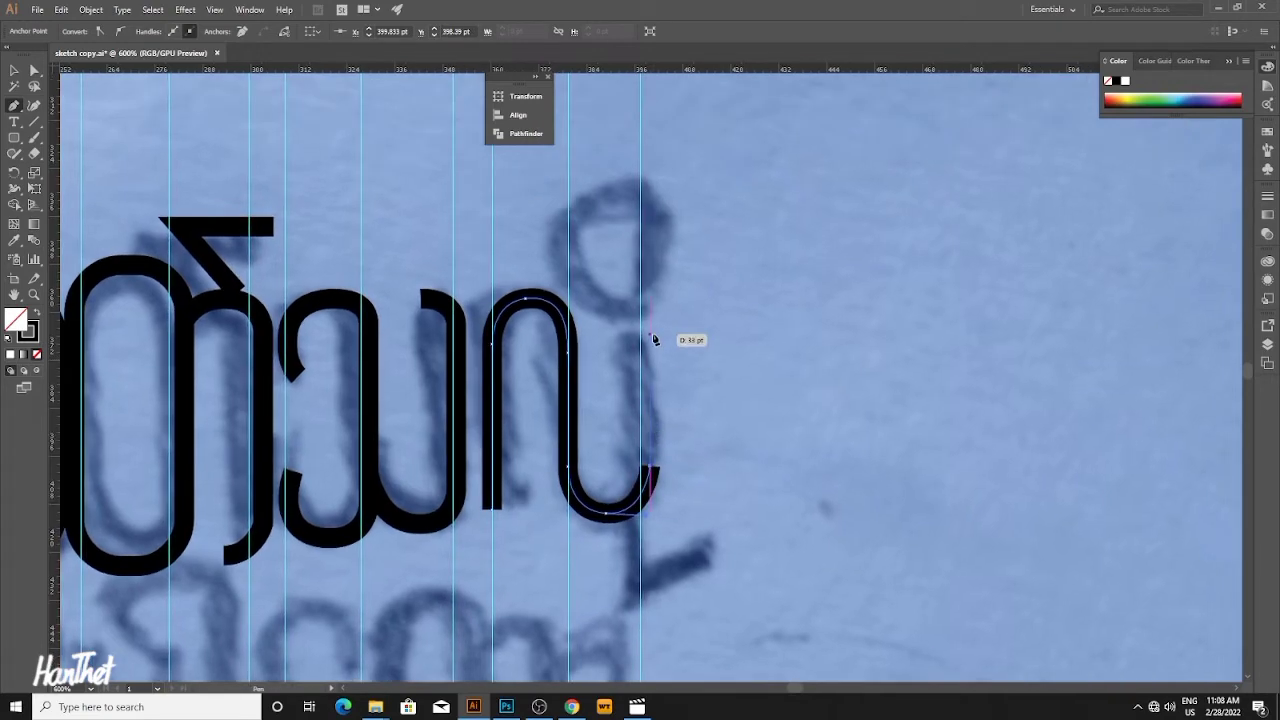
left_click(650, 344)
left_click_drag(673, 338, 626, 358)
key("v")
left_click(675, 344)
Trace the round mark above the last letter as a closed D-shaped Pen path with a straight right side.
left_click(675, 343, "ctrl+alt")
left_click(676, 345, "ctrl+alt")
key("p")
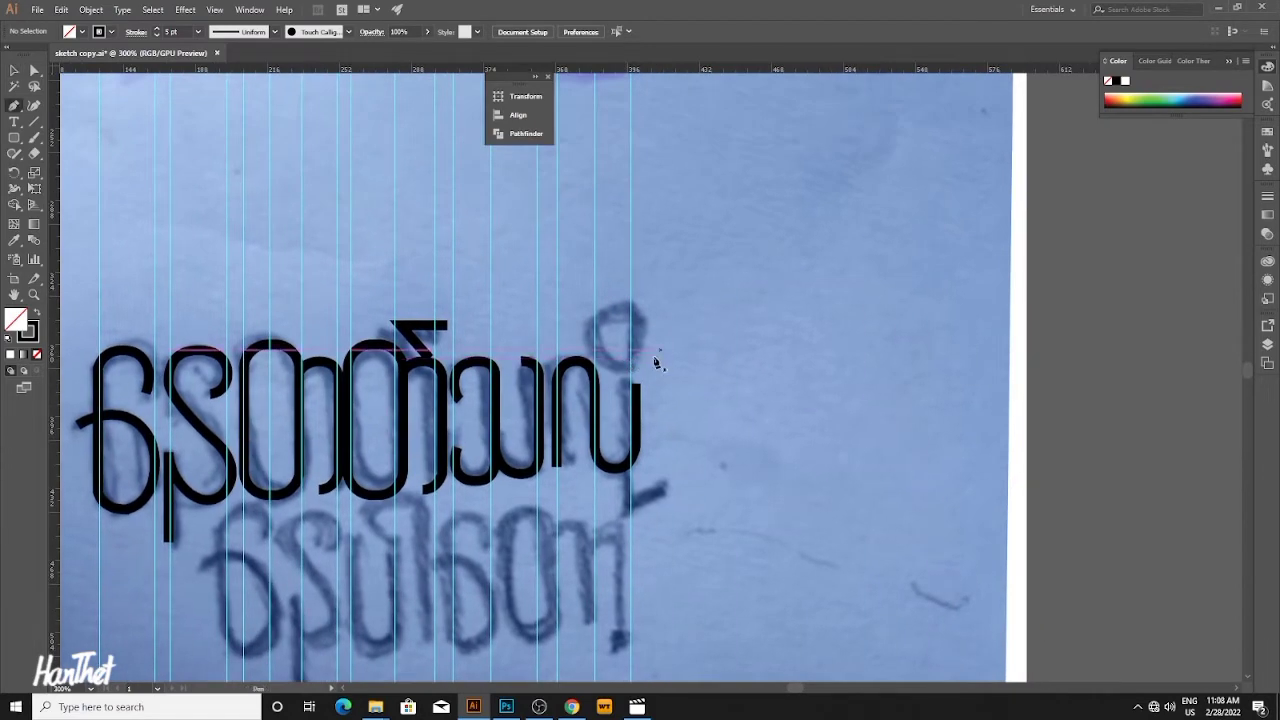
left_click(646, 361, "ctrl")
left_click(646, 361, "ctrl")
left_click_drag(637, 399, 633, 411)
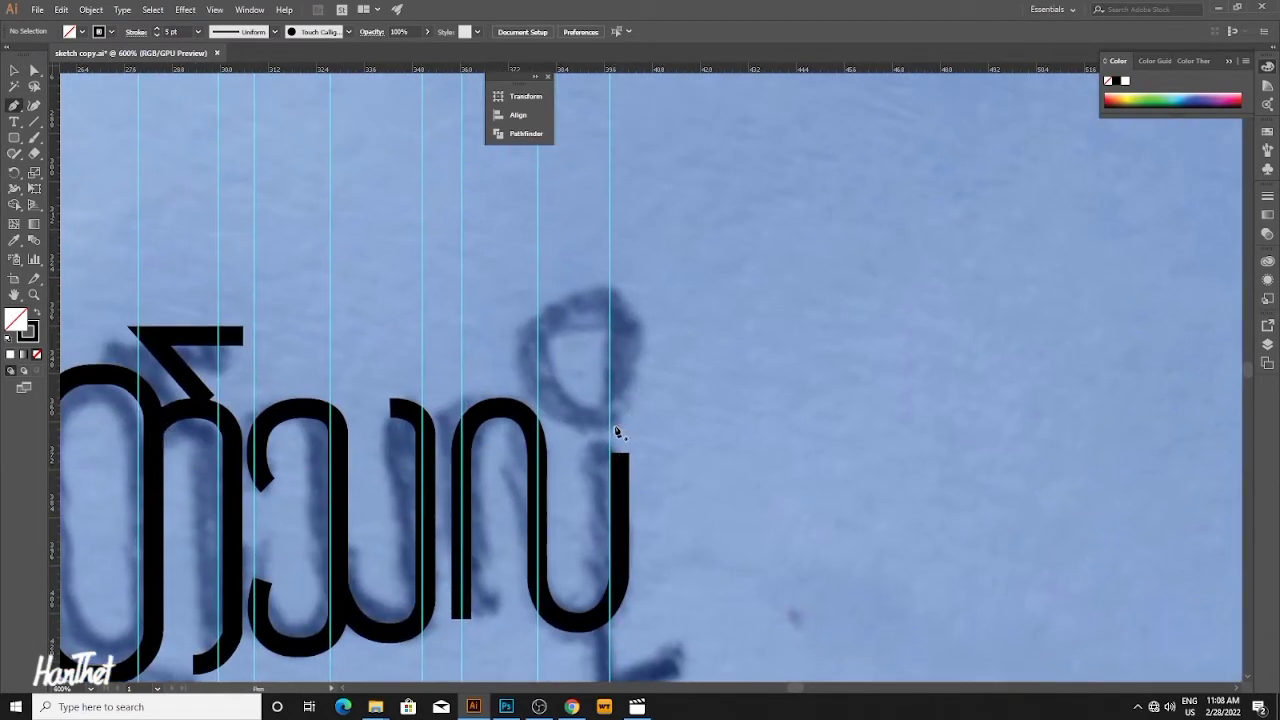
left_click(611, 431)
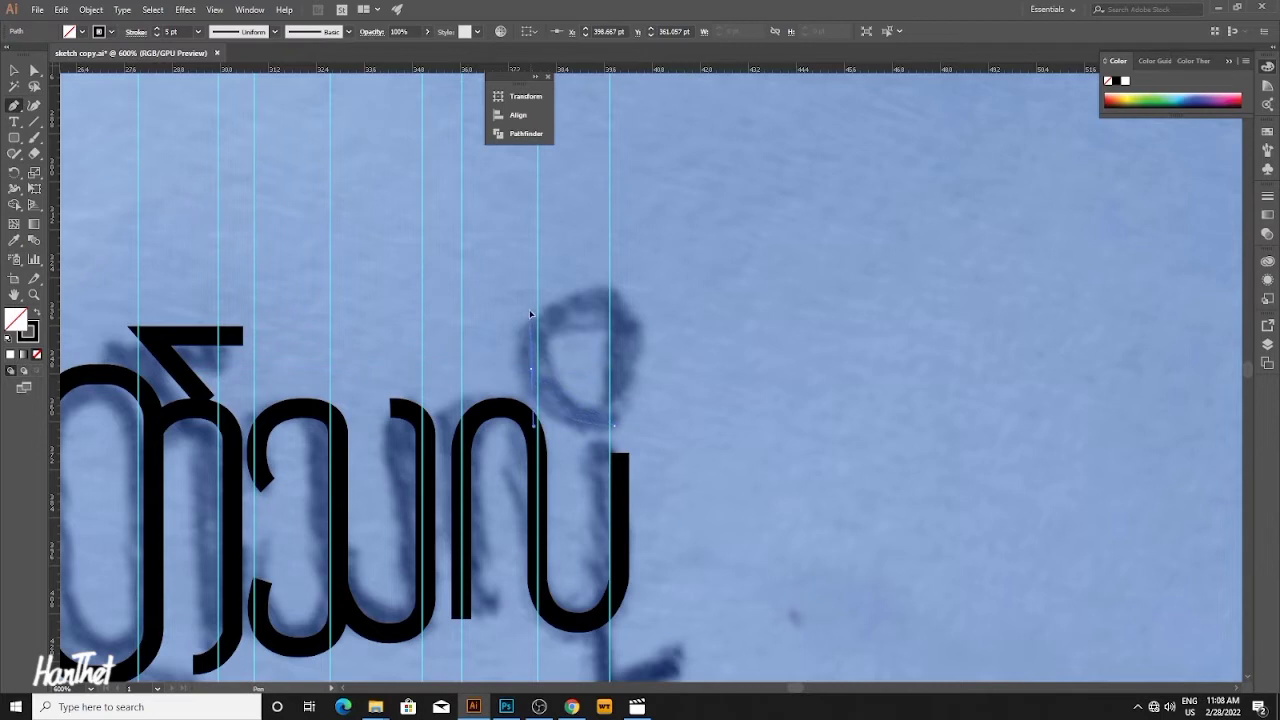
left_click_drag(530, 304, 530, 302)
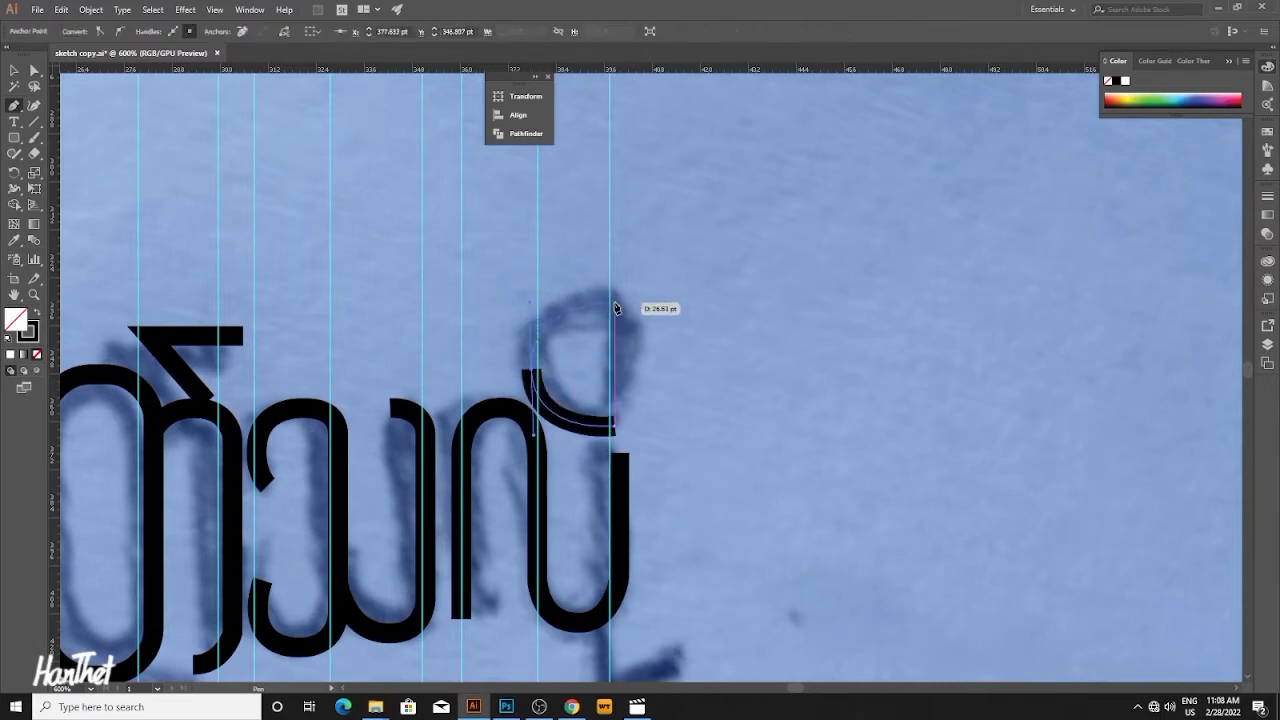
left_click_drag(614, 302, 644, 304)
left_click(615, 302)
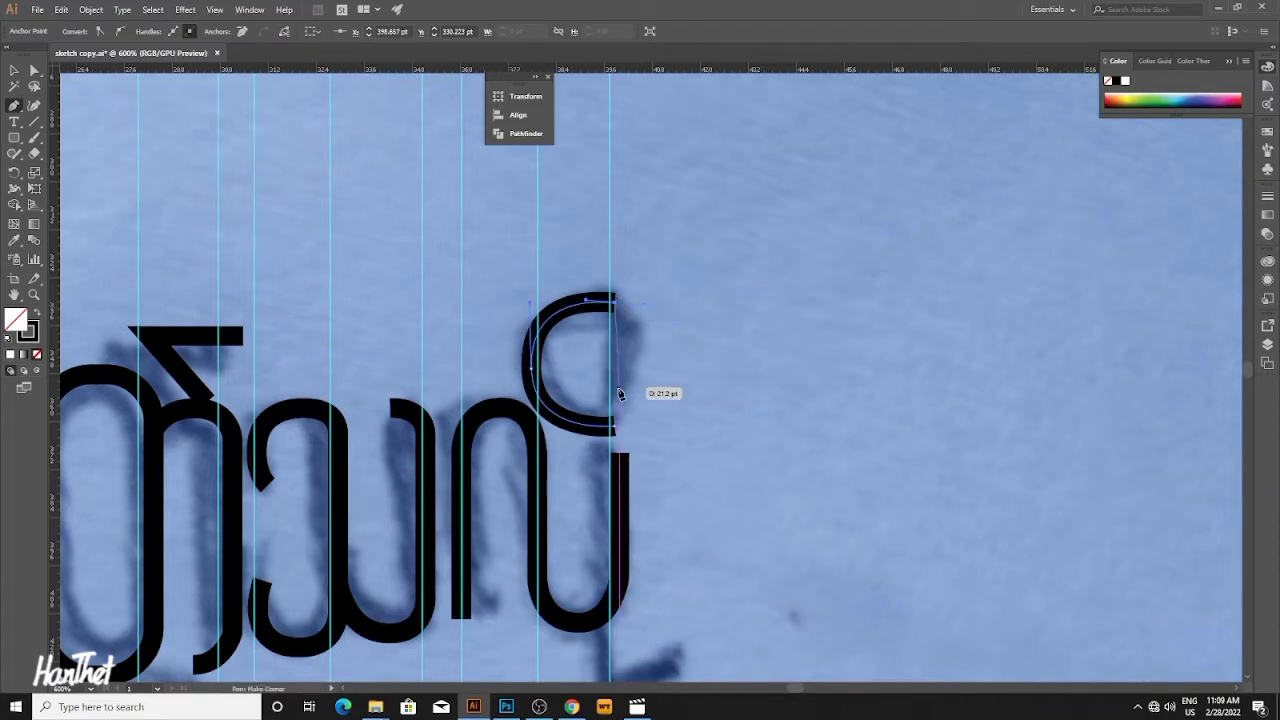
left_click(615, 427)
key("v")
left_click(651, 377)
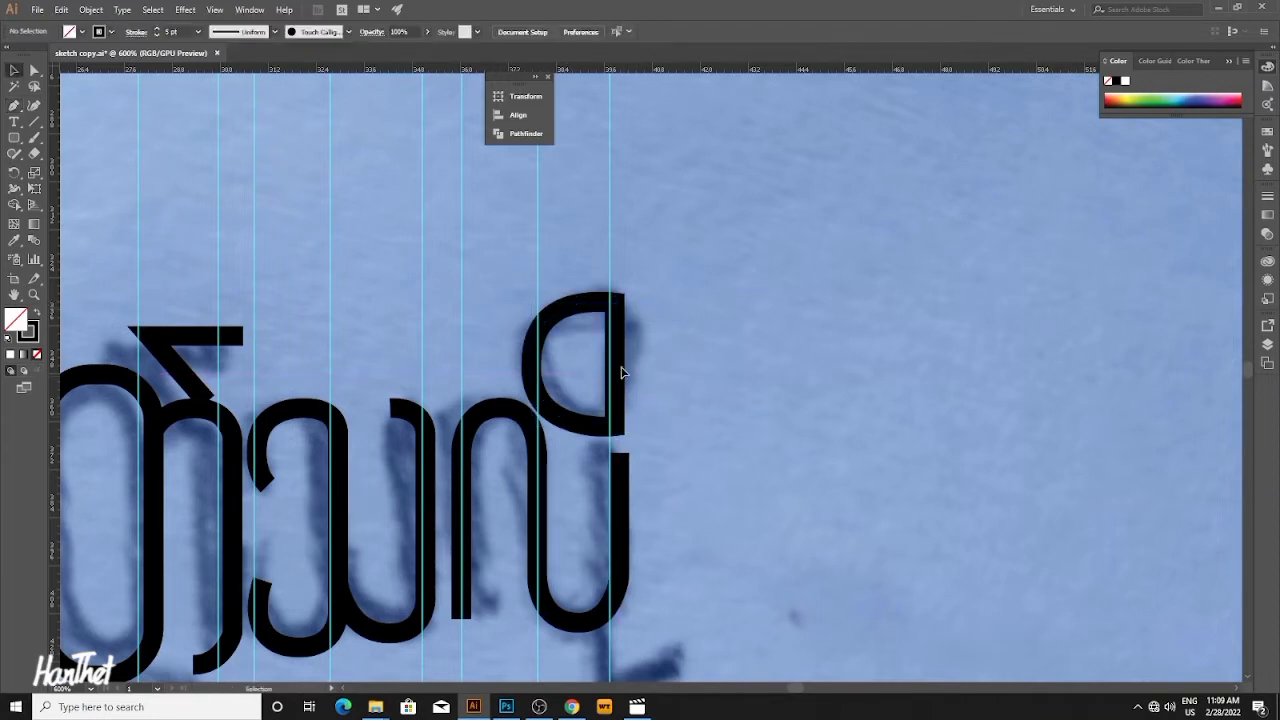
Nudge the D-shaped mark right so its straight side lines up with the last letter's upright below it.
left_click(616, 365)
key("Right")
key("Right")
left_click(669, 352)
key("space")
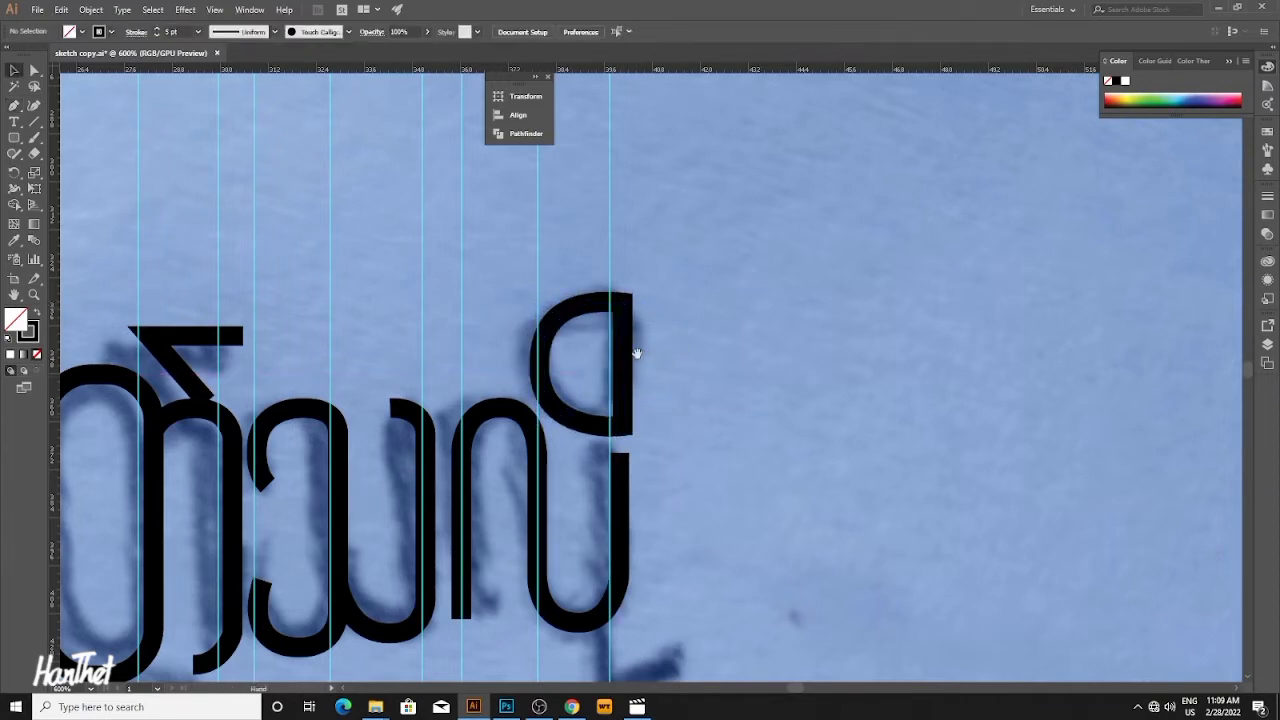
scroll(636, 352, "down", 2)
left_click(507, 466)
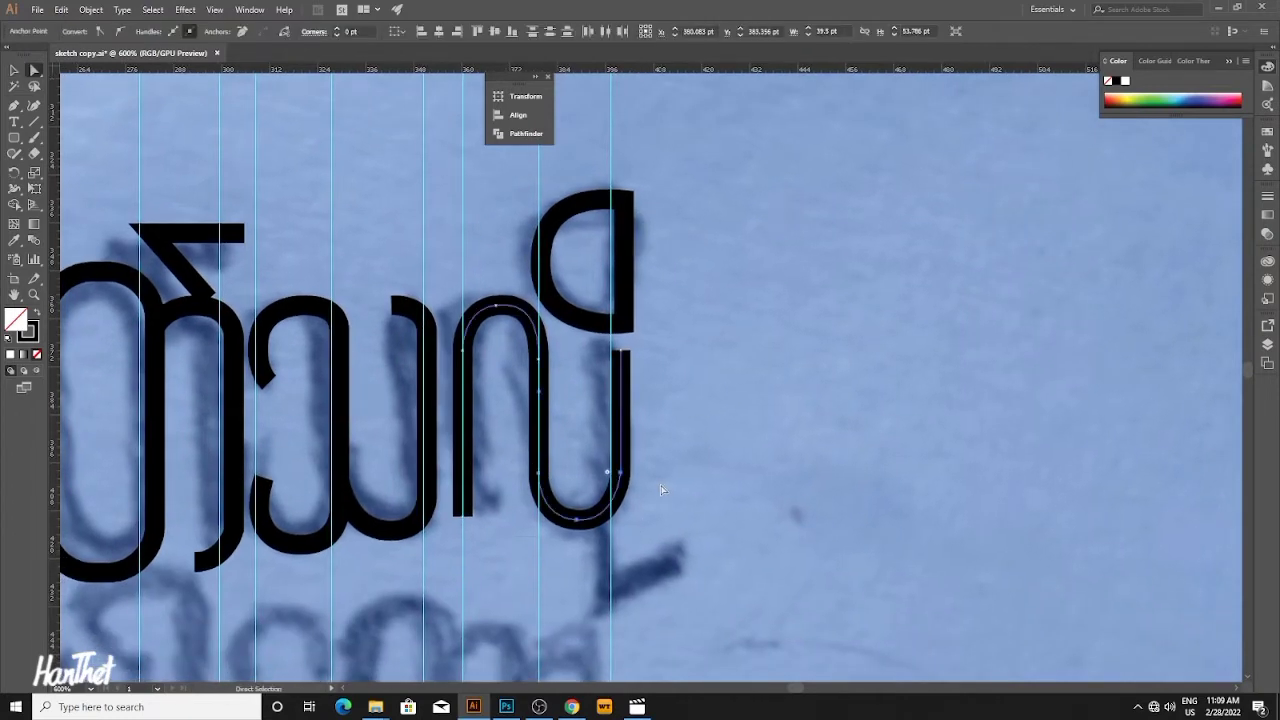
left_click(665, 487)
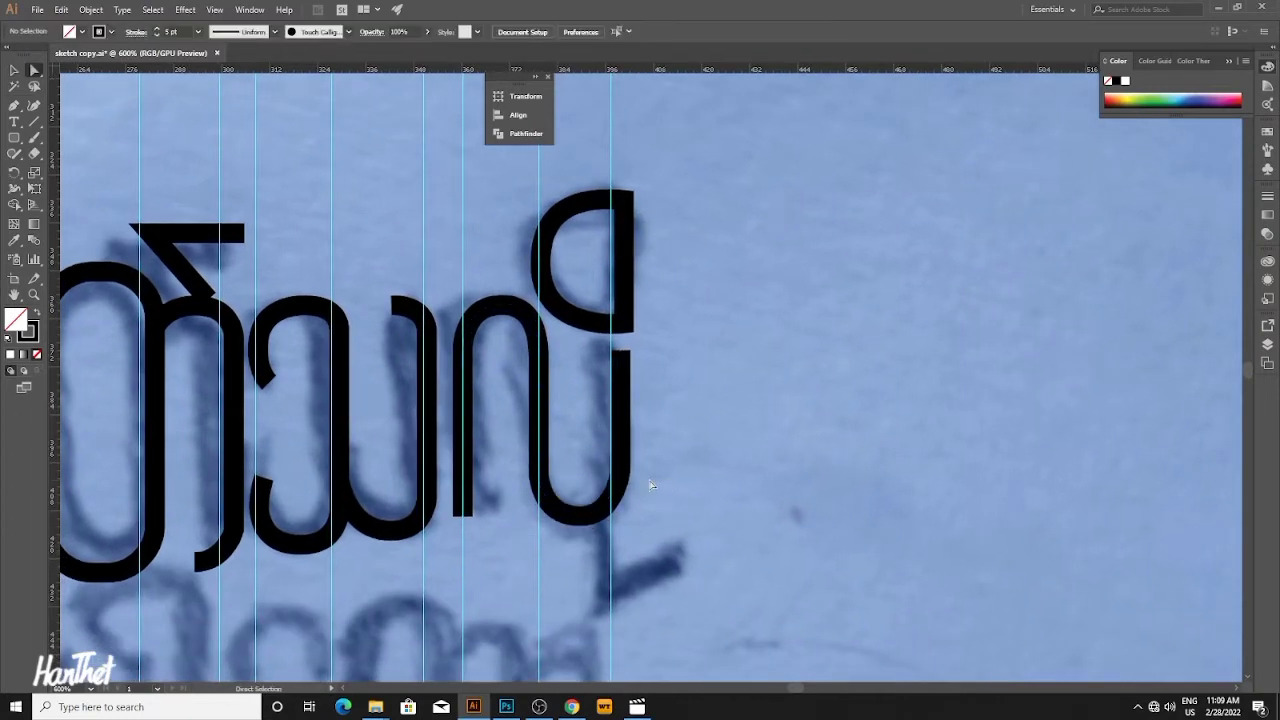
Trace the small L-shaped mark under the last letter with a vertical and a horizontal Pen segment, and deselect it.
key("p")
left_click(599, 530)
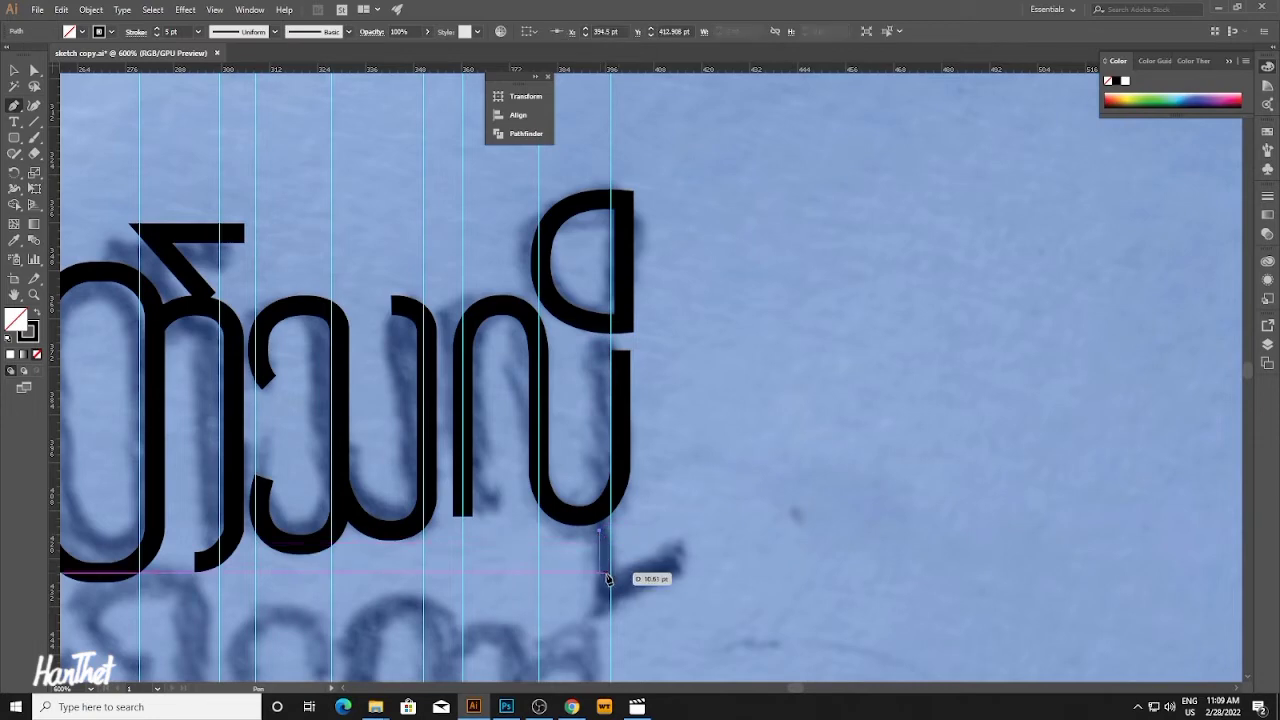
left_click(599, 588)
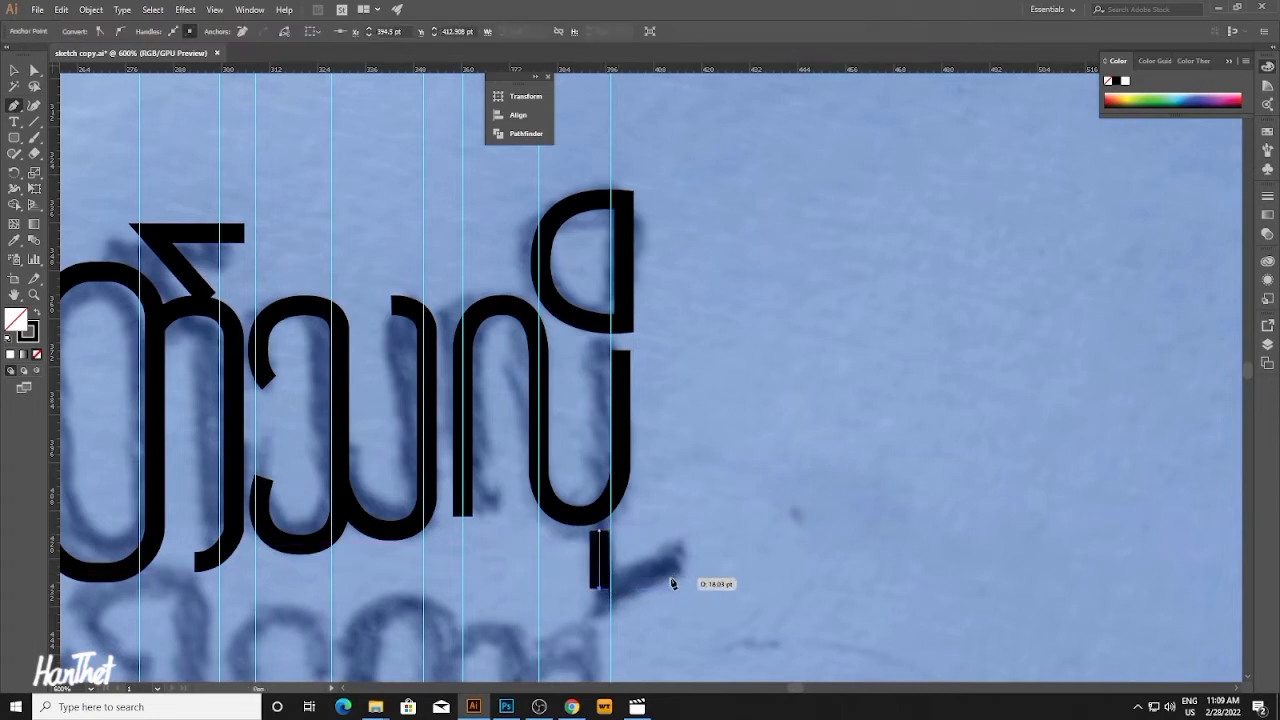
left_click(671, 582, "shift")
key("v")
left_click(686, 530)
Duplicate the first two letters of the upper line onto the start of the sketched second line.
left_click(681, 500, "ctrl+alt")
left_click(684, 503, "ctrl+alt")
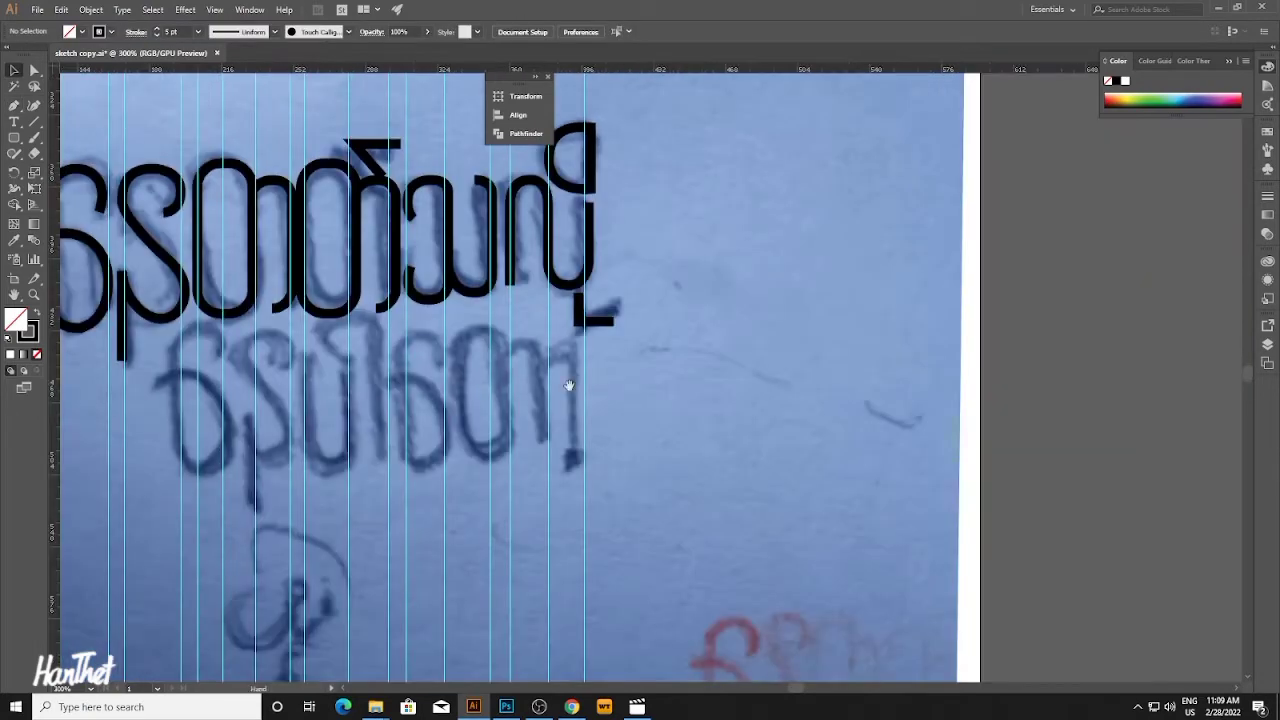
left_click_drag(396, 307, 621, 433)
scroll(562, 393, "down", 2)
scroll(530, 380, "left", 2)
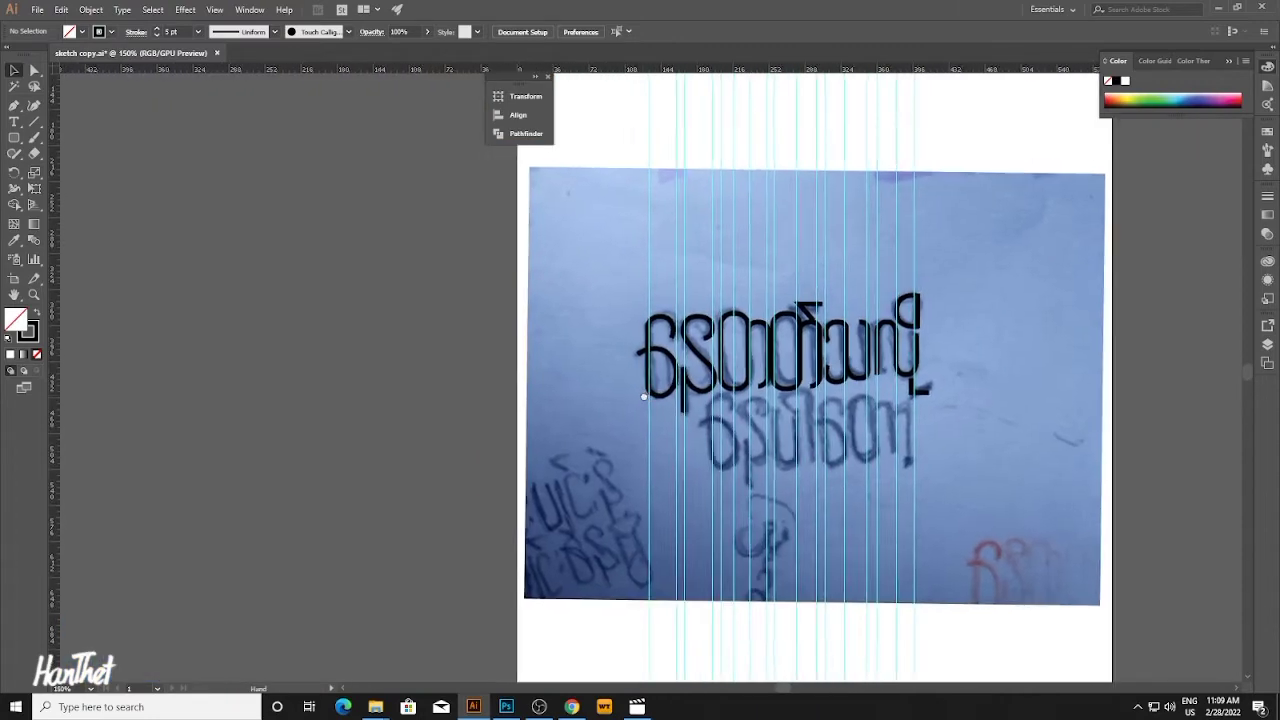
left_click(766, 368, "ctrl")
left_click(766, 368, "ctrl")
left_click_drag(338, 303, 427, 286)
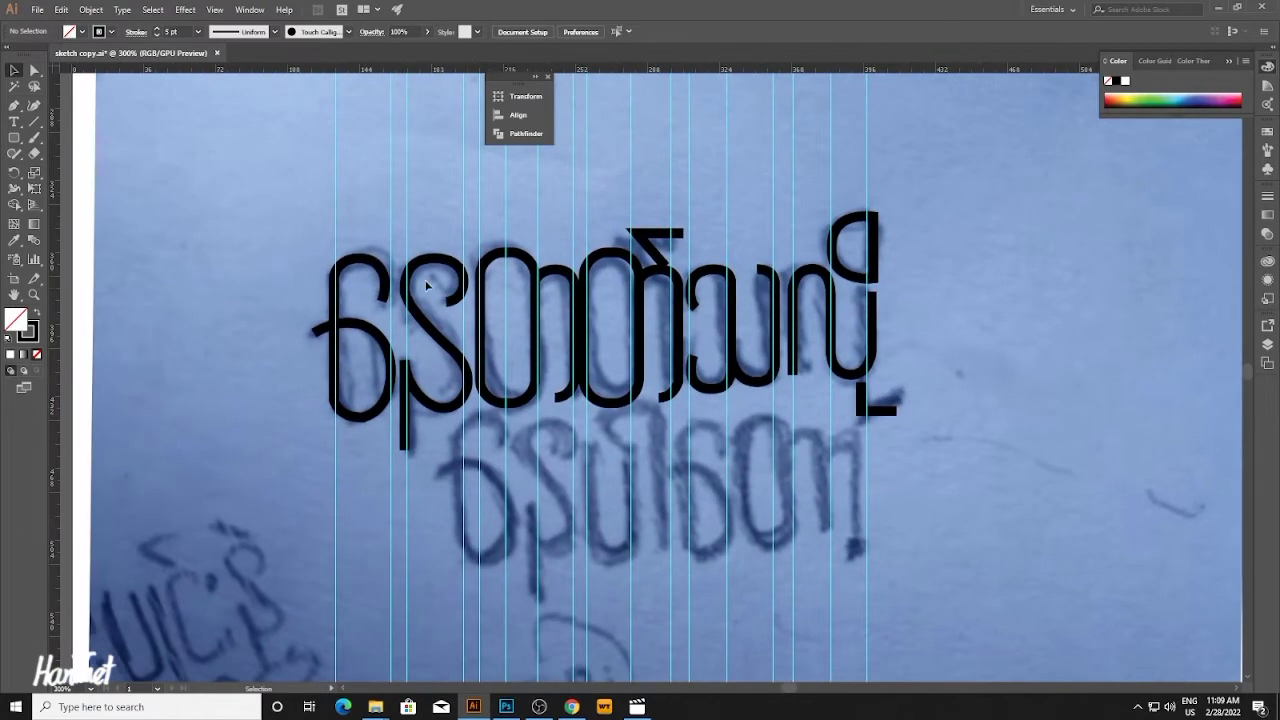
left_click(409, 389)
left_click_drag(405, 390, 521, 550)
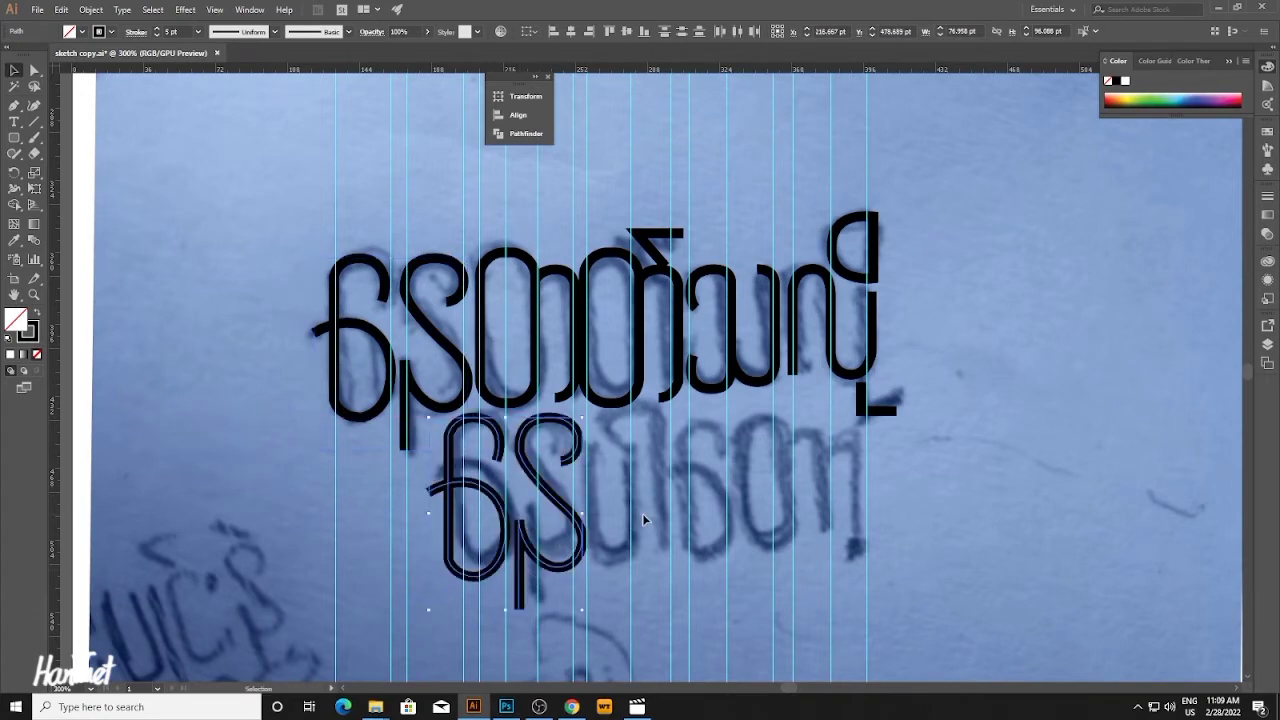
left_click(642, 513)
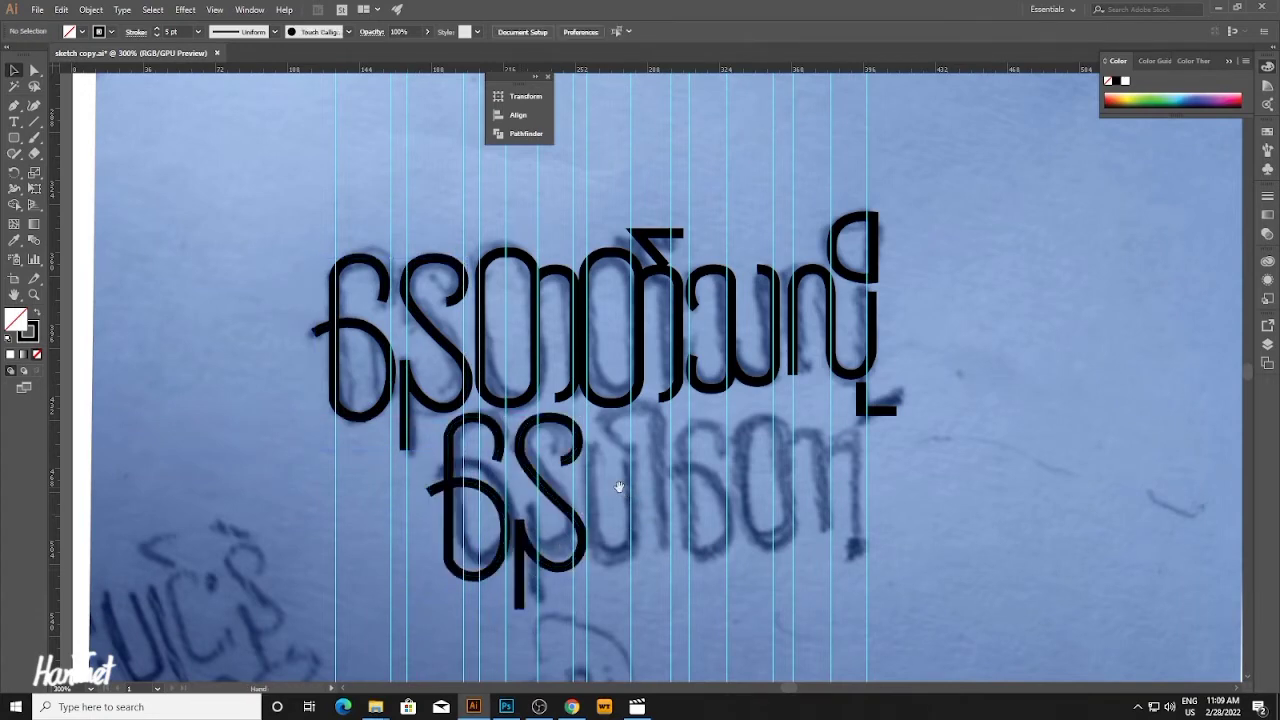
Select the duplicated pair of letters in the second line and nudge it slightly left.
left_click_drag(619, 487, 562, 467)
left_click_drag(372, 462, 350, 446)
key("Left")
key("Left")
key("Left")
key("Left")
key("Left")
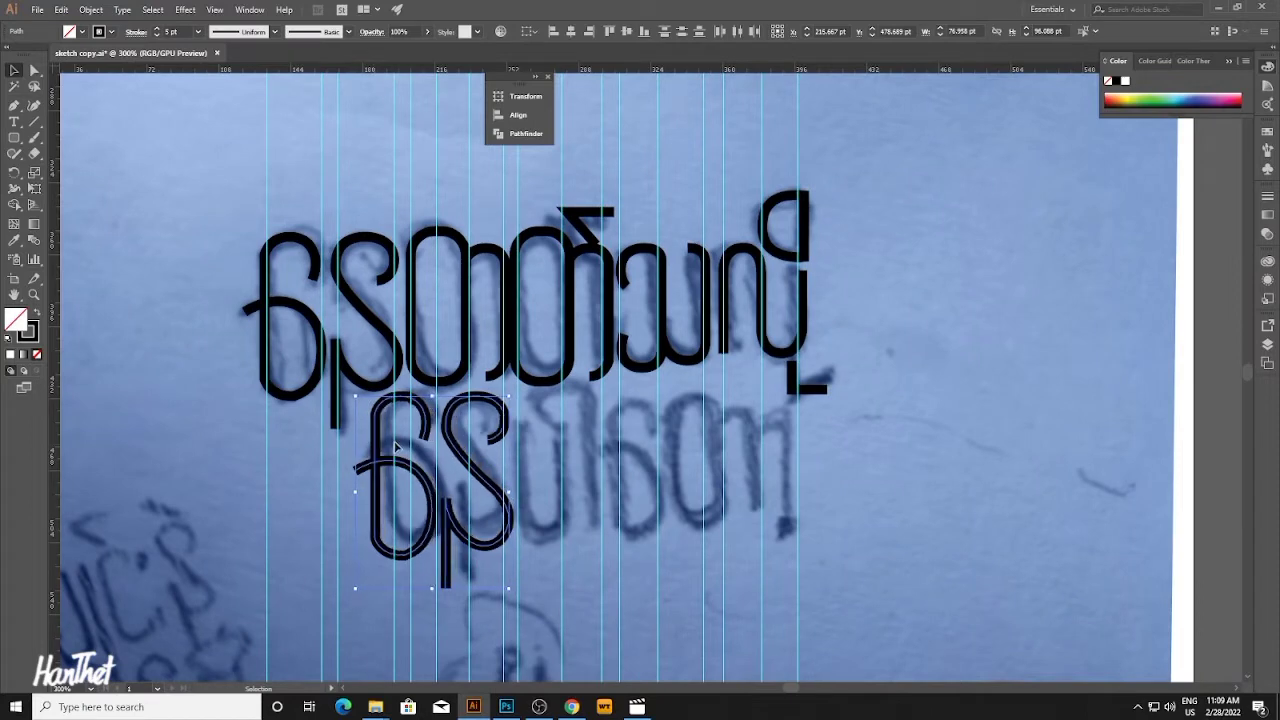
key("Right")
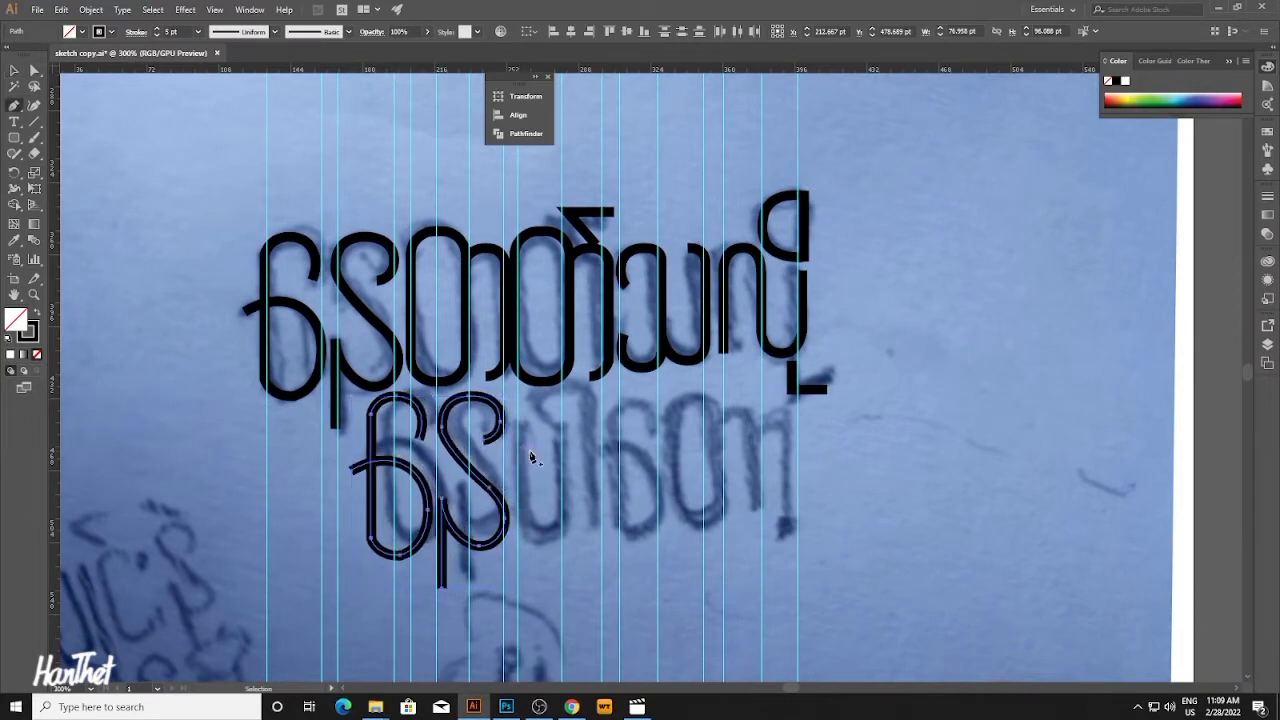
Trace the second line's third letter as an open U-shaped Pen path, with its second upright ending lower, and deselect it.
scroll(558, 437, "up", 5)
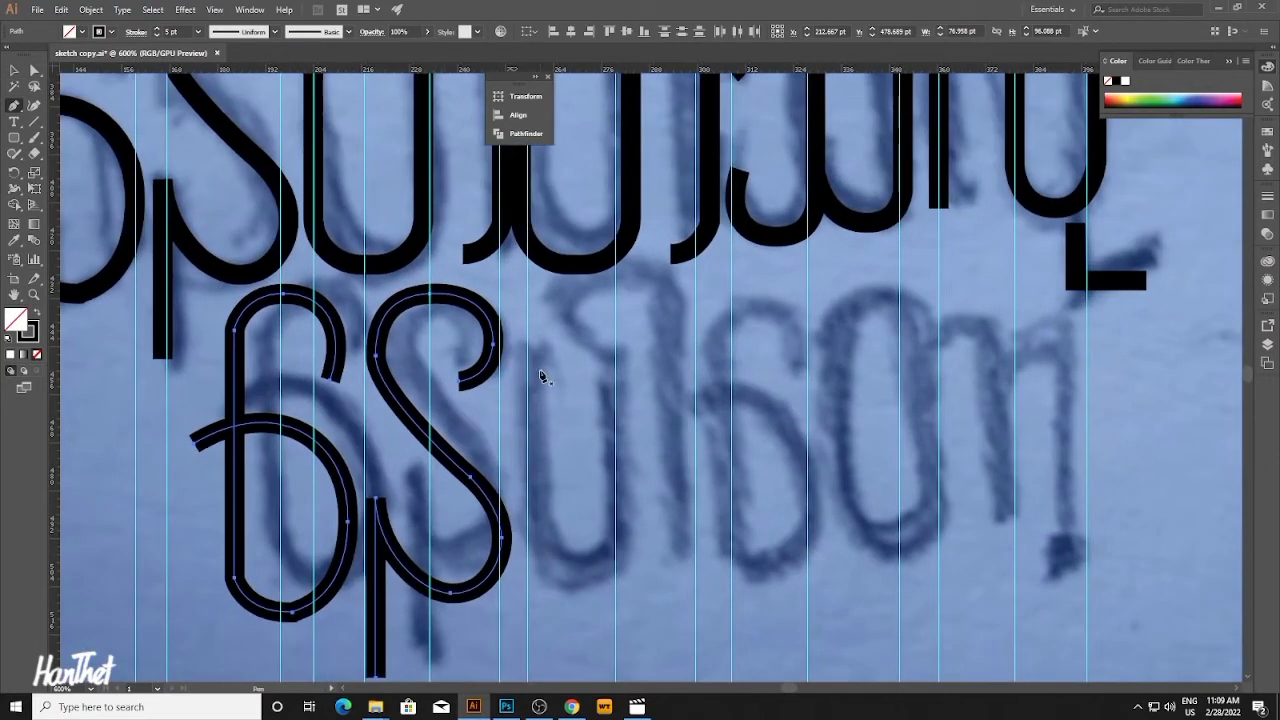
left_click(530, 360)
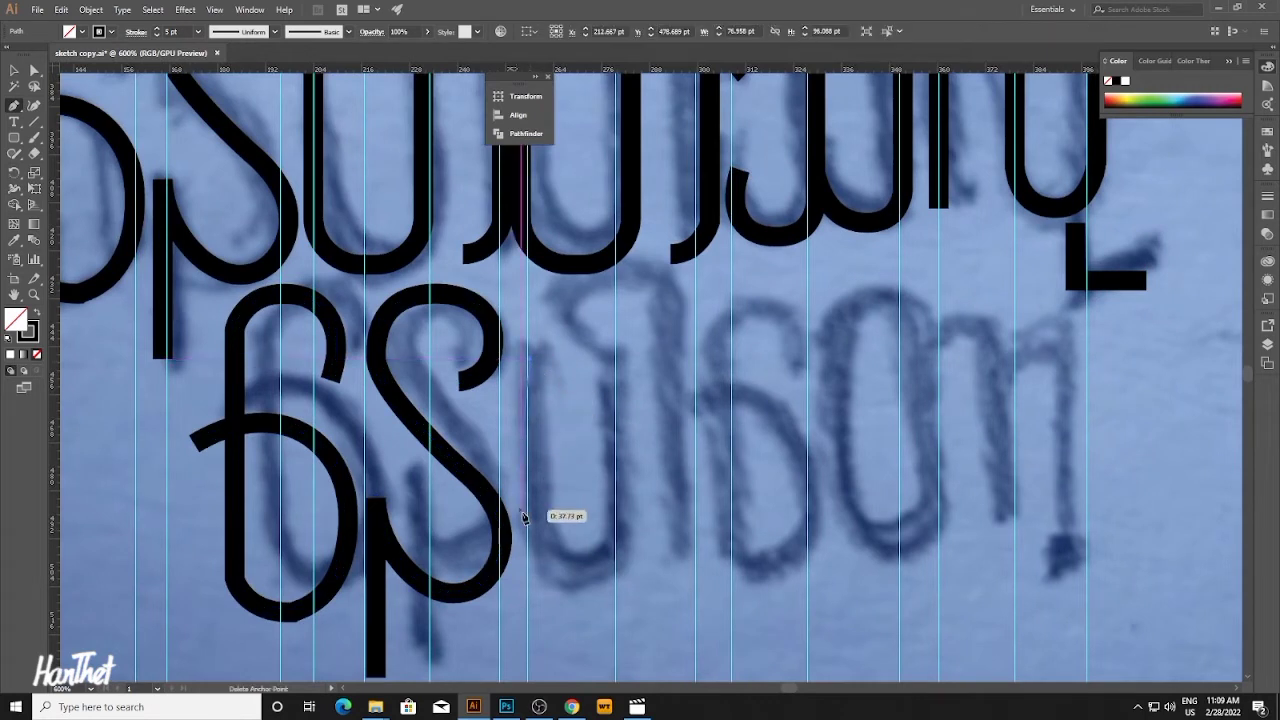
left_click_drag(533, 538, 532, 542)
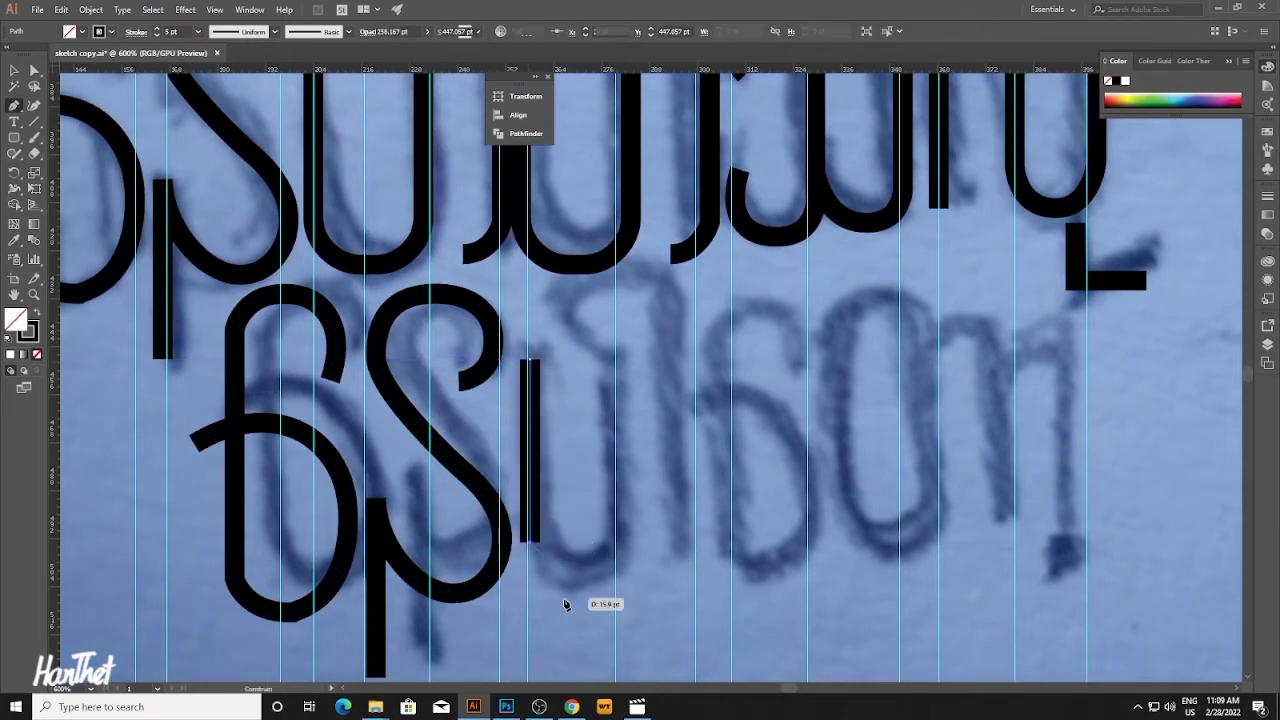
left_click_drag(624, 604, 623, 601)
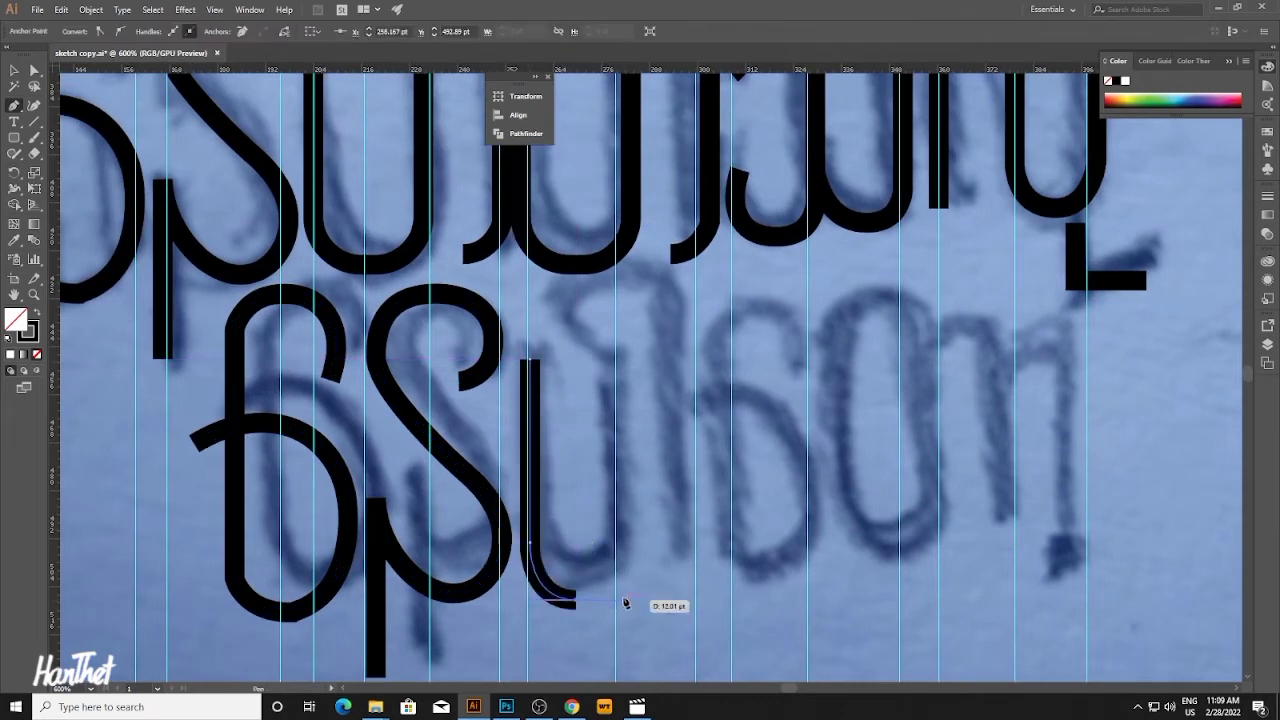
left_click(621, 543)
left_click(619, 398)
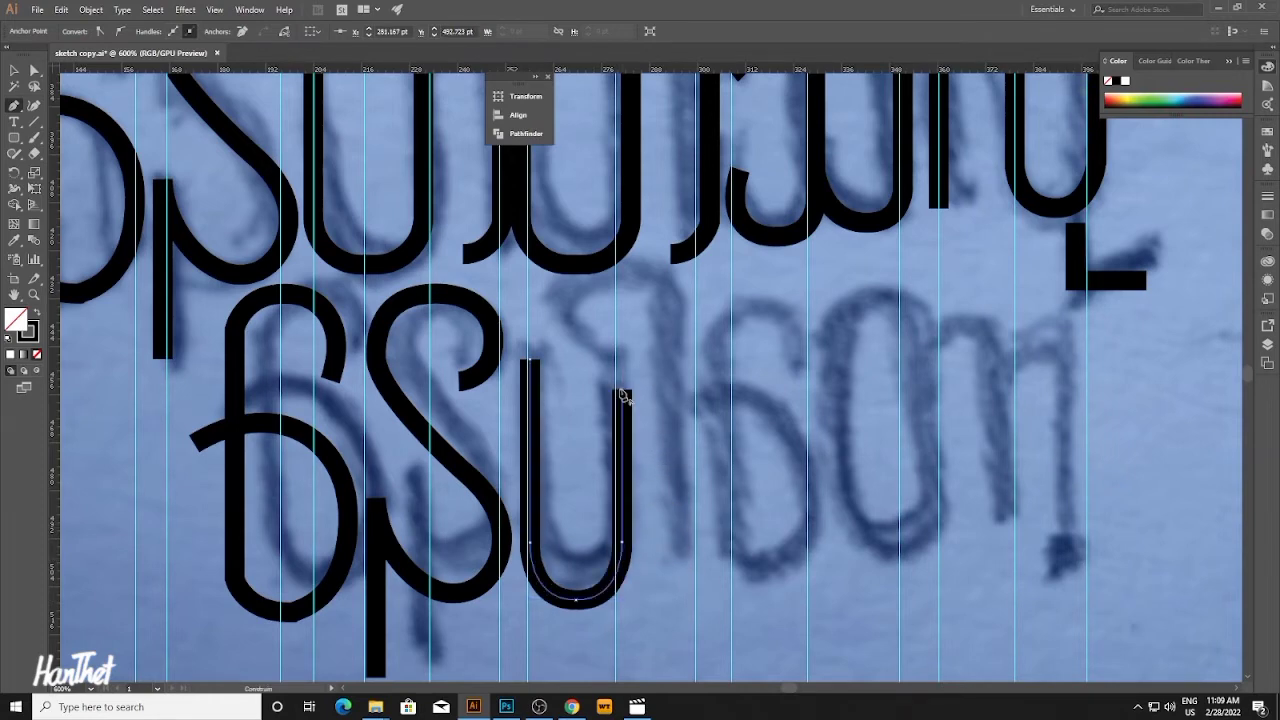
scroll(617, 397, "right", 2)
left_click(613, 396, "ctrl")
Trace the curled hook above the U-shaped letter, continue it into a long straight stem beside the letter, and deselect it.
scroll(613, 396, "up", 1)
scroll(613, 396, "right", 1)
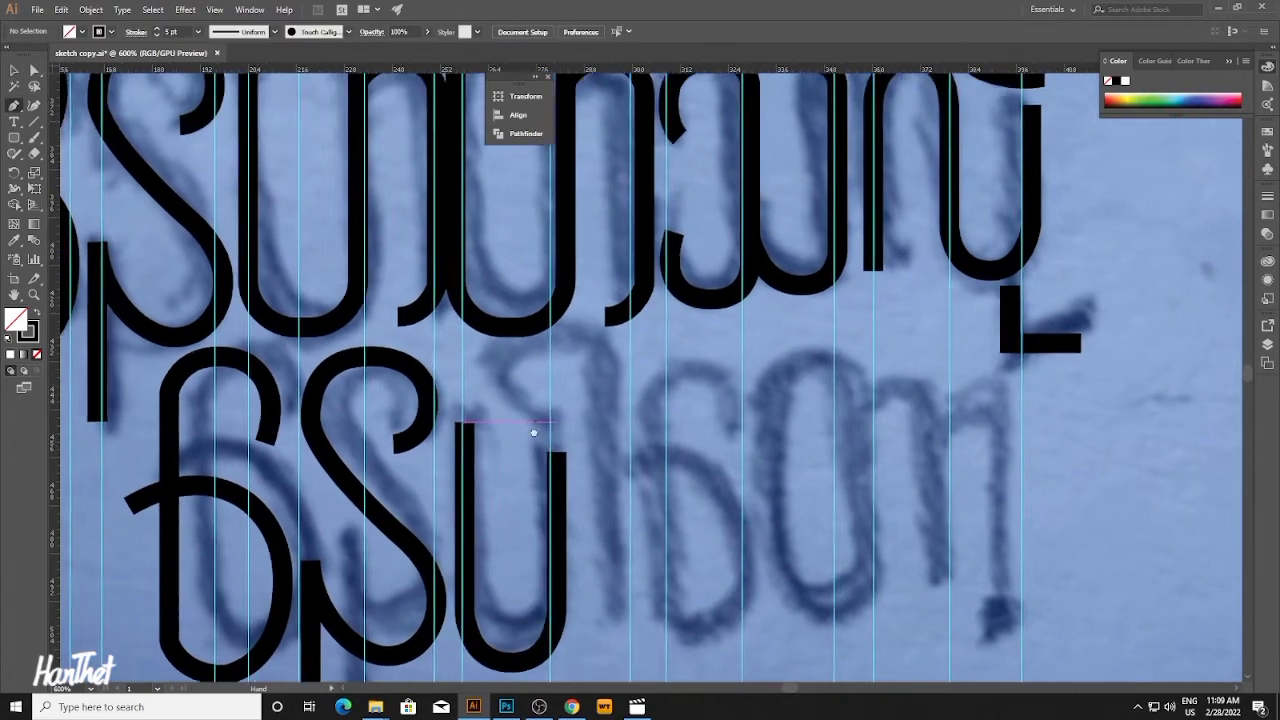
left_click(555, 458)
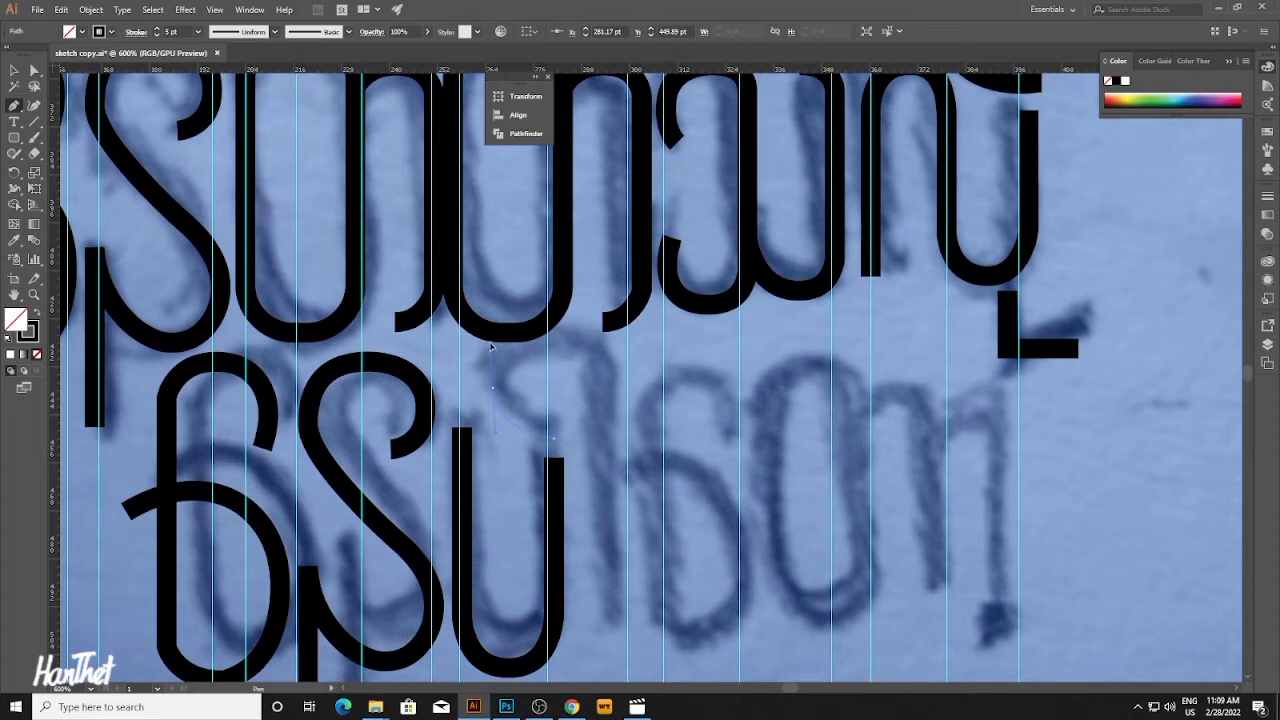
left_click_drag(493, 331, 573, 350)
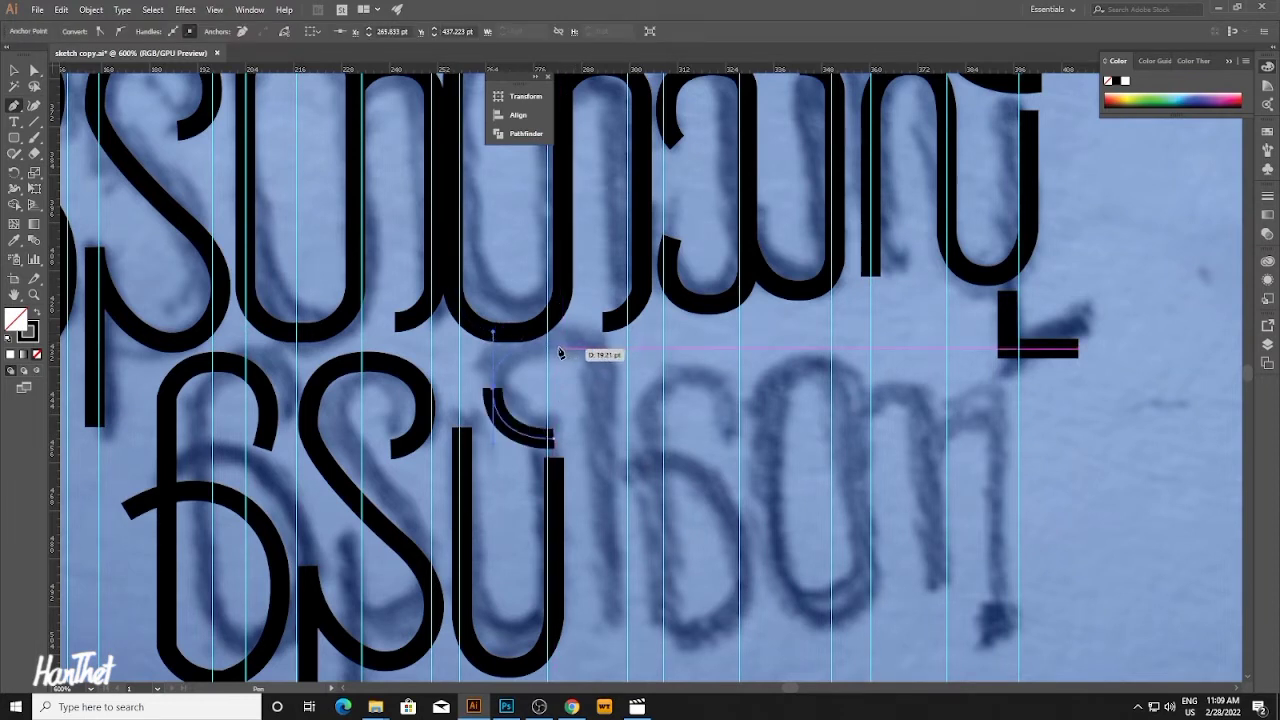
left_click(563, 346)
left_click_drag(594, 406, 599, 410)
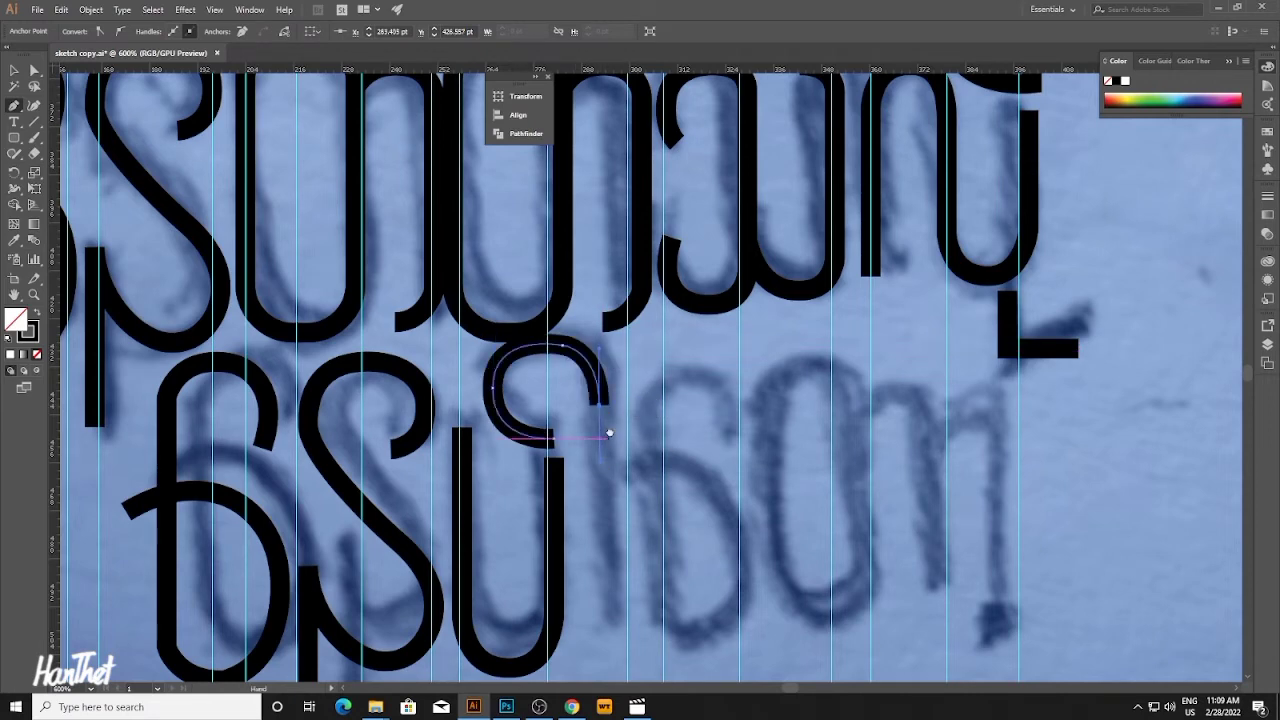
scroll(606, 434, "down", 1)
left_click(586, 575)
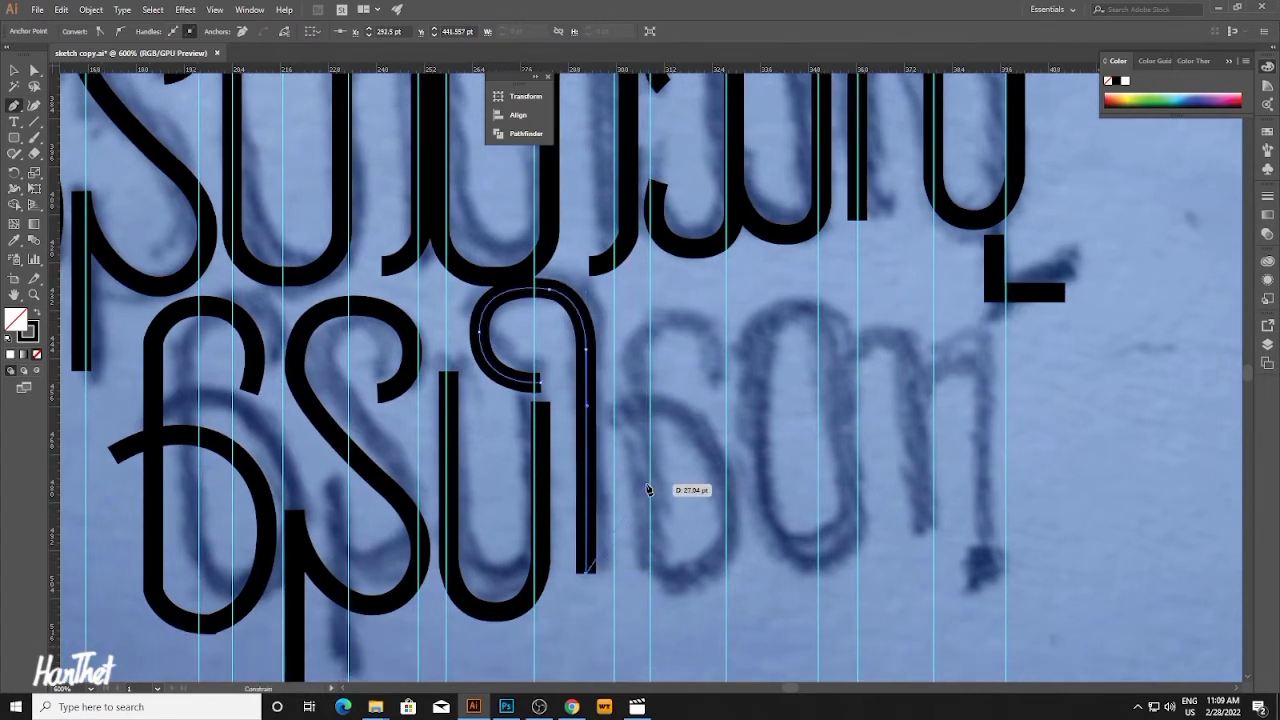
key("v")
left_click(643, 453)
Shorten the hooked stem slightly from its lower end and nudge it down against the U-shaped letter.
left_click(585, 415)
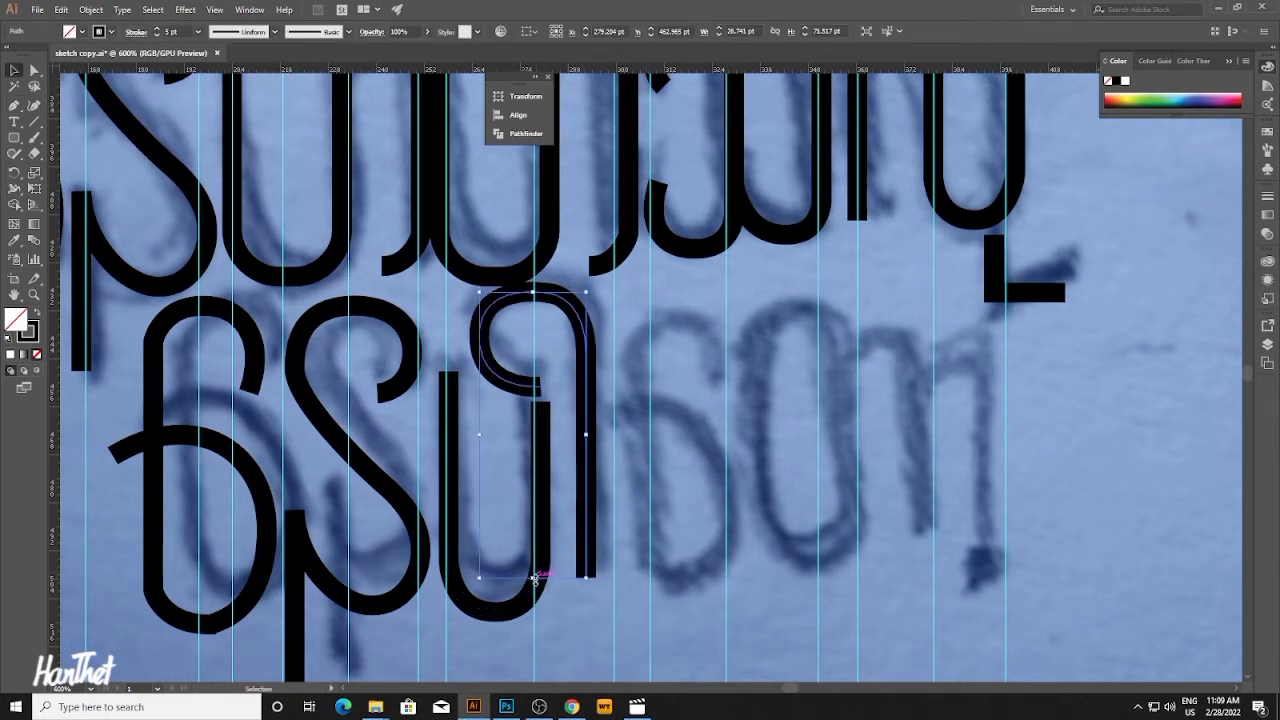
left_click_drag(535, 578, 536, 562)
key("Down")
key("Down")
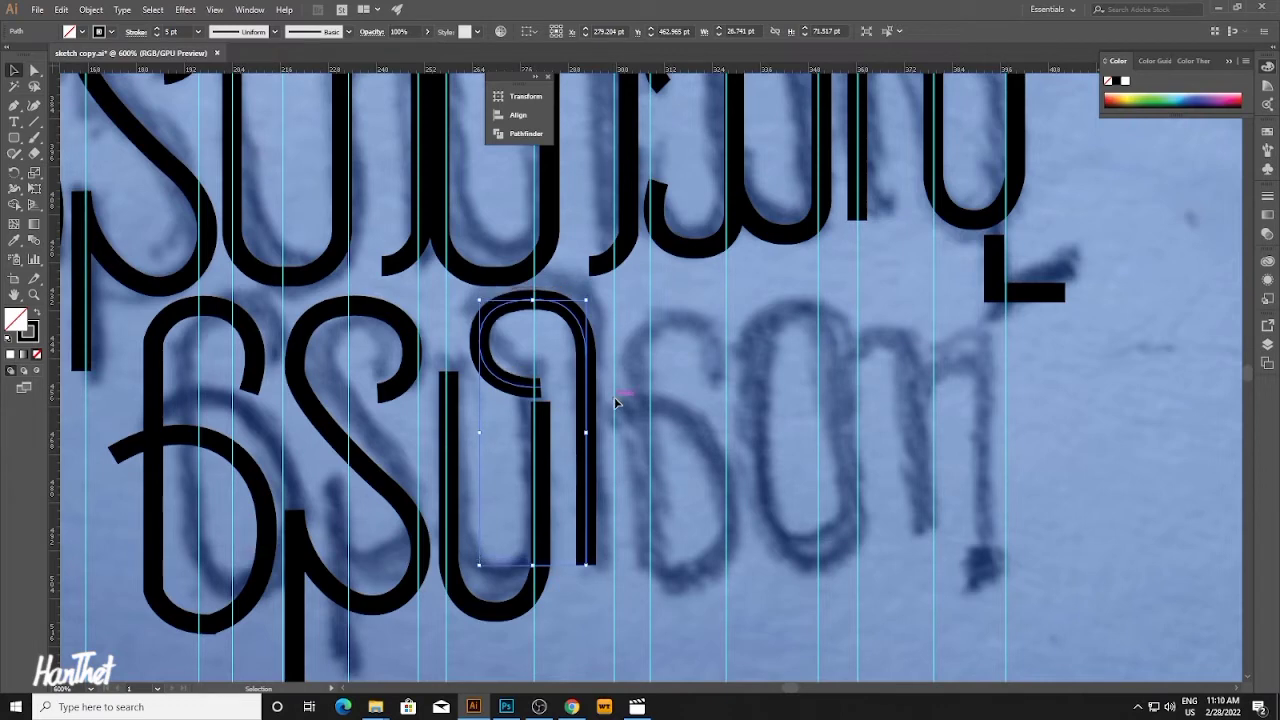
key("Up")
left_click(625, 403)
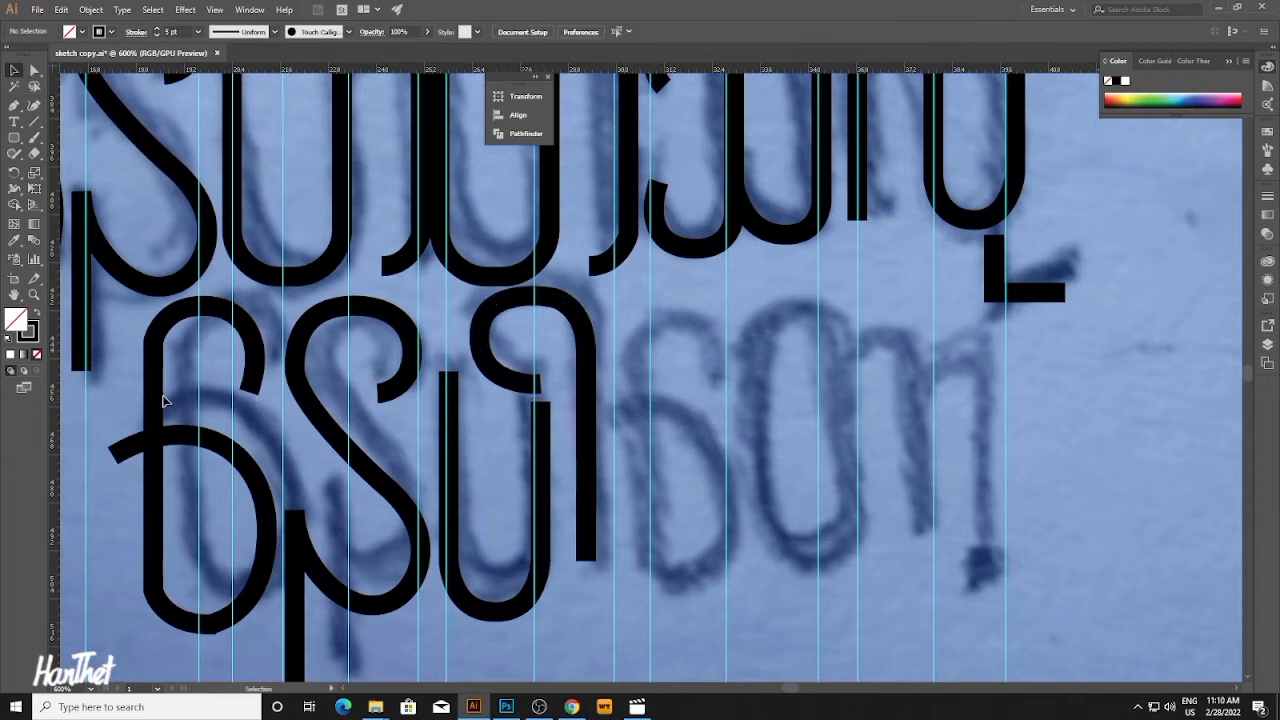
Duplicate the second line's first letter to the sketched letter just after the hooked stem.
key("ctrl+minus")
left_click(408, 430)
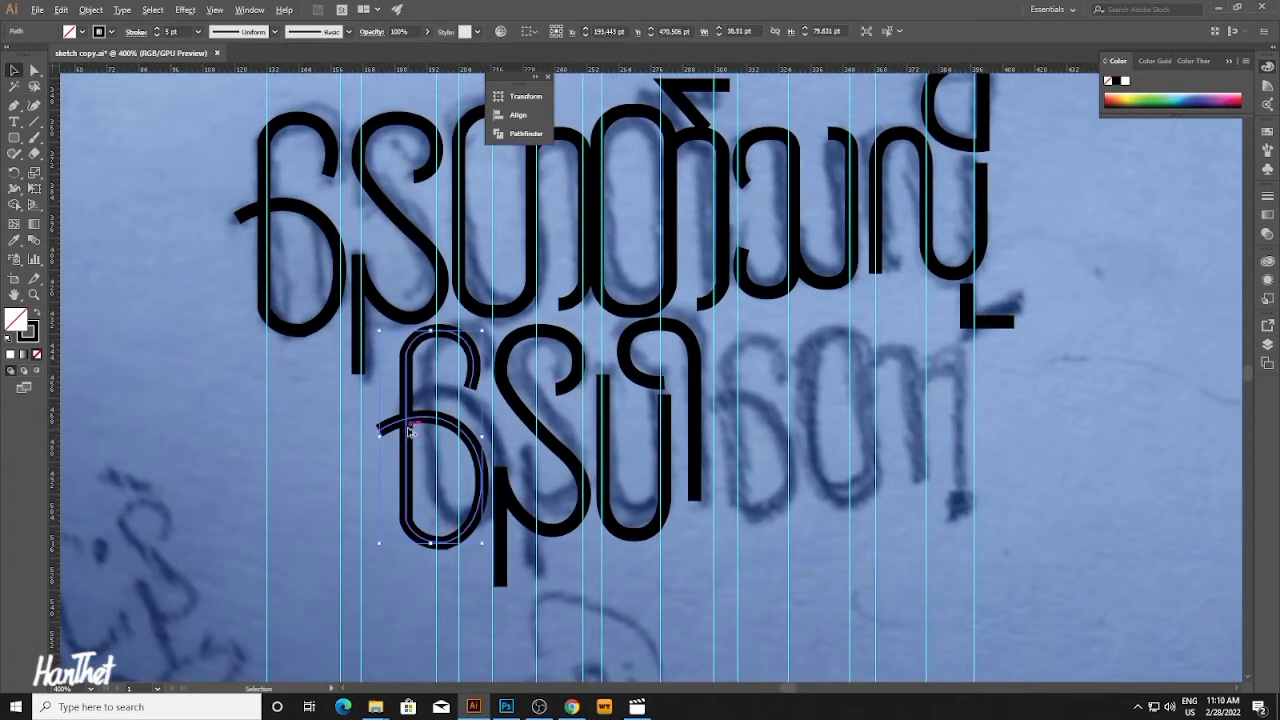
left_click_drag(408, 430, 722, 432)
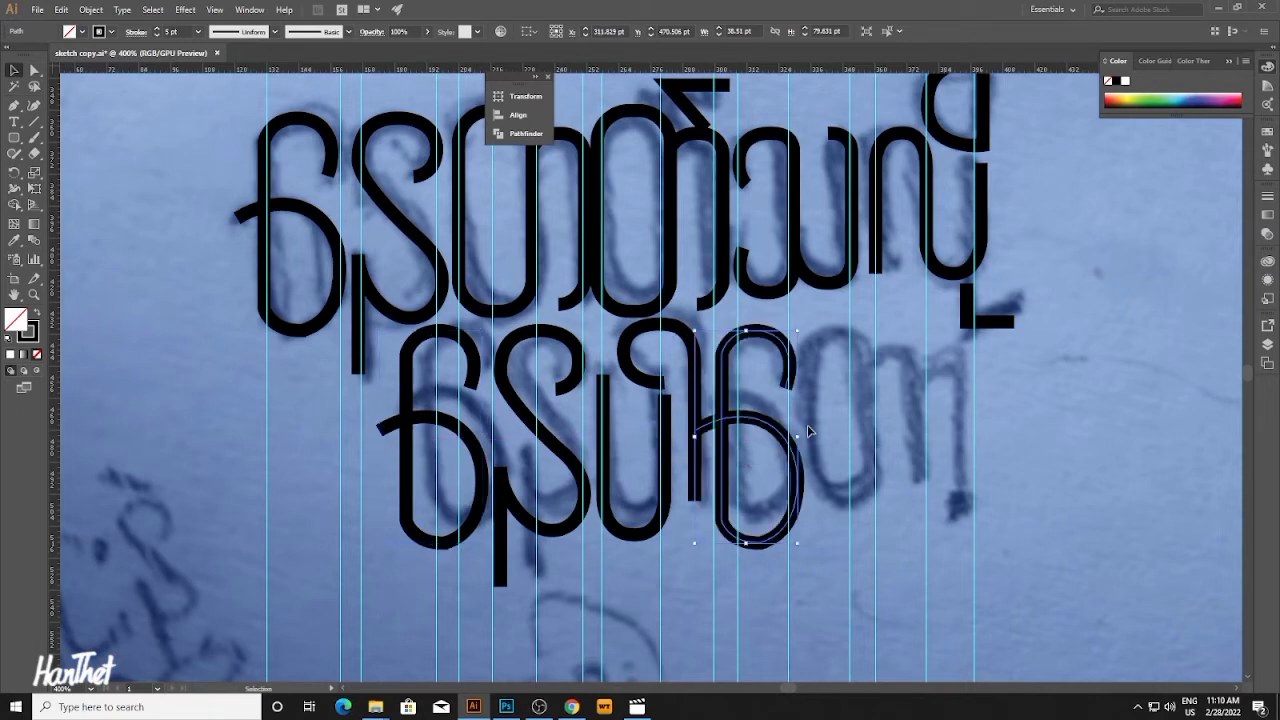
left_click(809, 431)
Duplicate the upper line's rounded rectangle with its attached arch onto the matching letter near the second line's end.
left_click_drag(809, 431, 709, 493)
left_click_drag(437, 256, 755, 598)
left_click_drag(653, 415, 562, 377)
left_click_drag(640, 470, 690, 380)
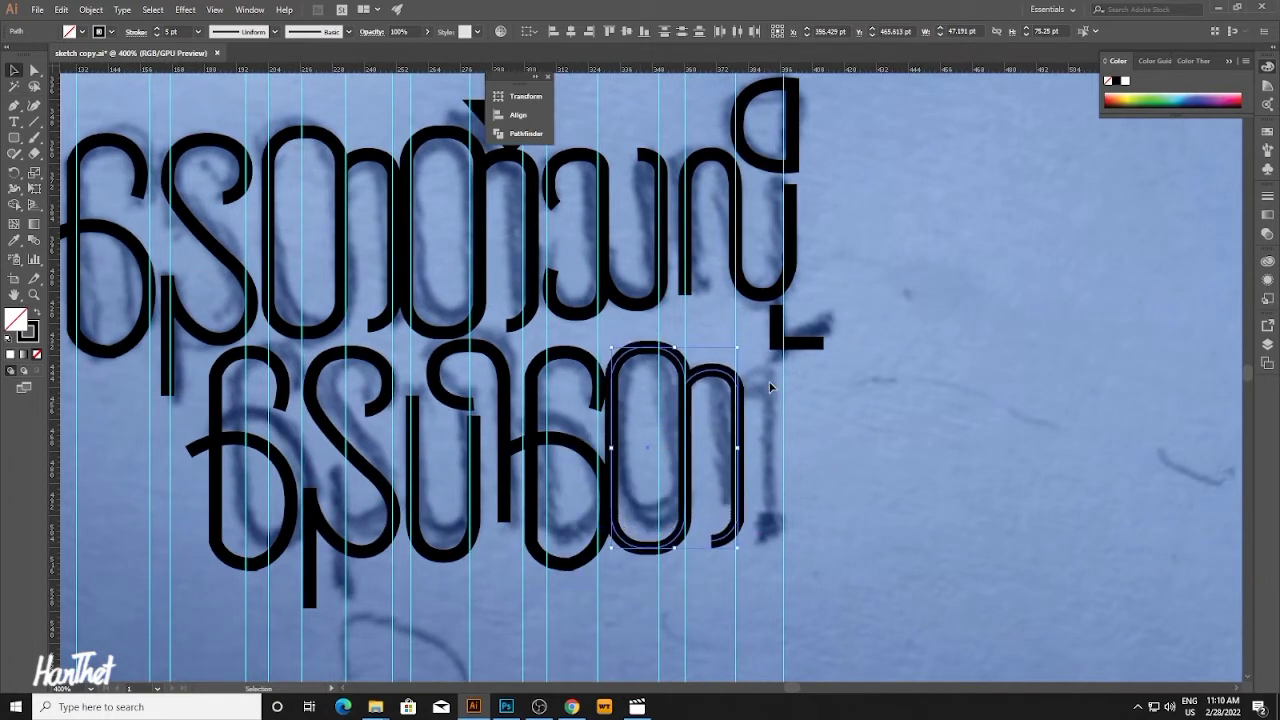
Nudge the copied rounded rectangle and arch right, and duplicate the arch beside it as the second line's final stroke.
key("Right")
key("Right")
key("Right")
key("Right")
key("Right")
left_click(824, 398)
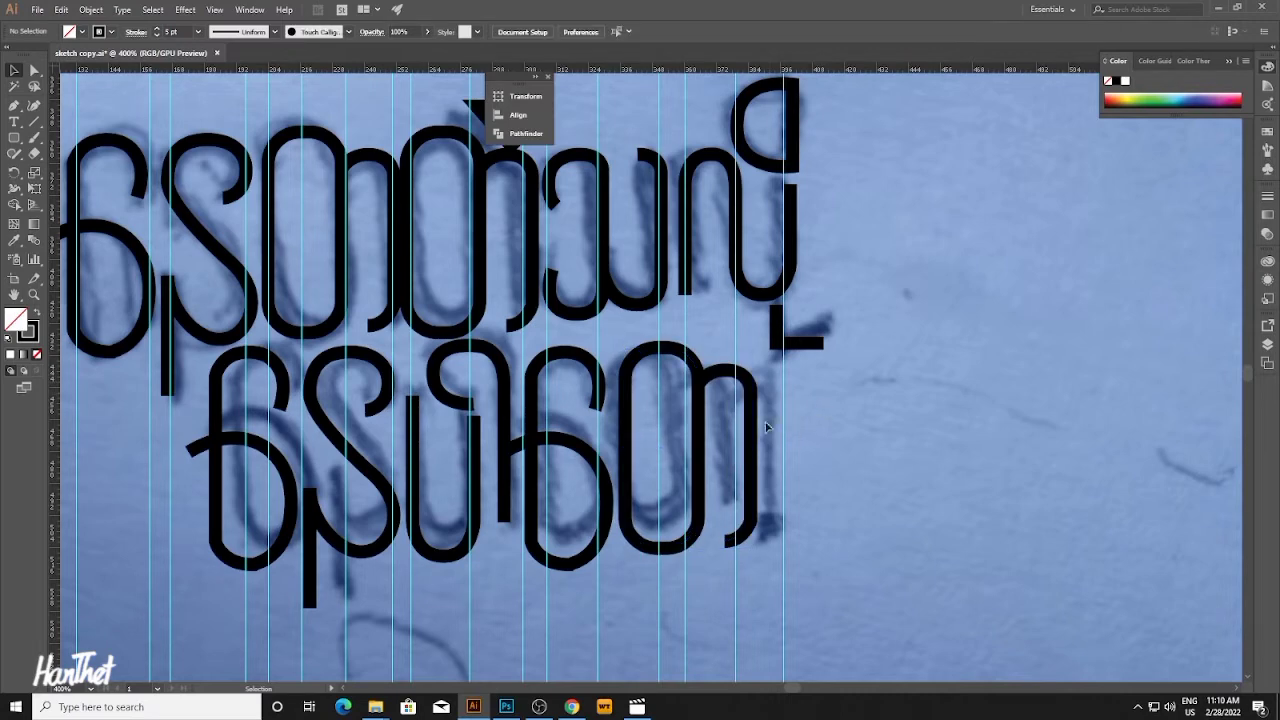
left_click_drag(748, 428, 805, 428)
left_click(840, 429)
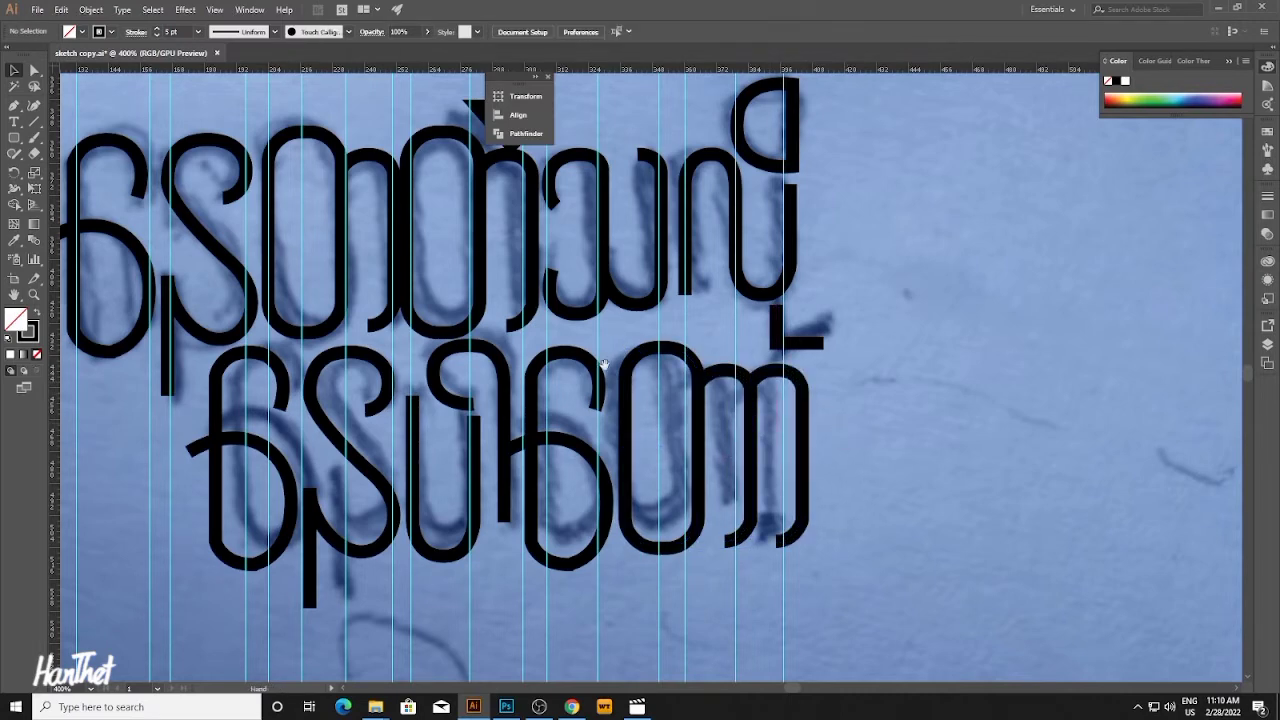
Hide the vertical guides over the artwork and leave all the lettering deselected.
left_click(600, 366, "ctrl+alt")
left_click(600, 366, "ctrl+alt")
left_click(600, 366, "ctrl+alt")
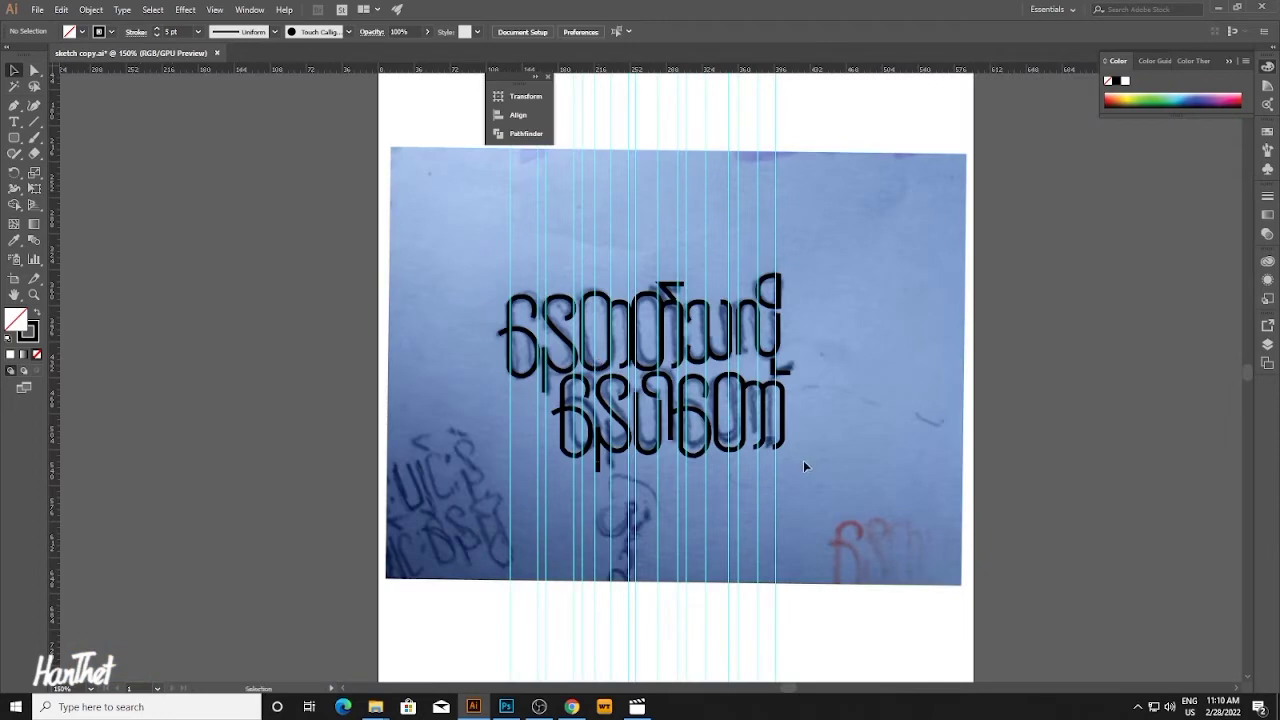
key("ctrl+a")
left_click_drag(665, 391, 628, 384)
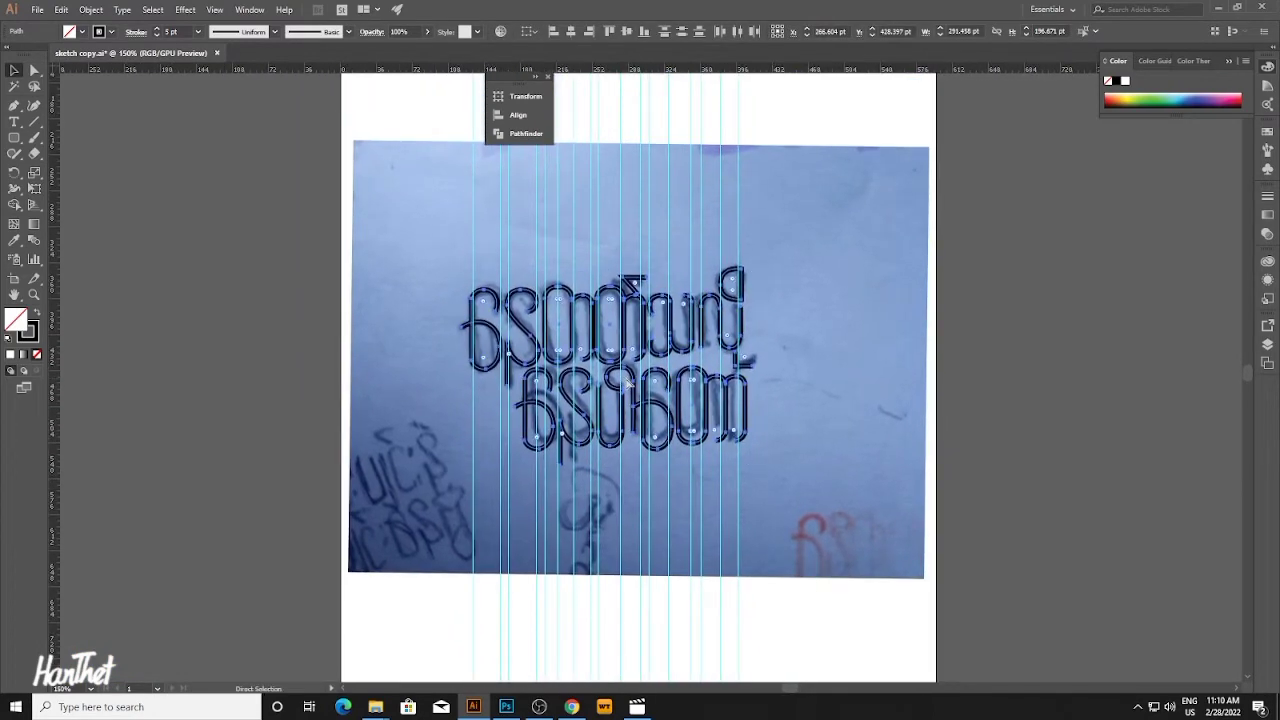
key("ctrl+semicolon")
key("ctrl+shift+a")
Select the complete two-line lettering and move it off the sketch photo to the blank artboard area beneath it.
key("ctrl+minus")
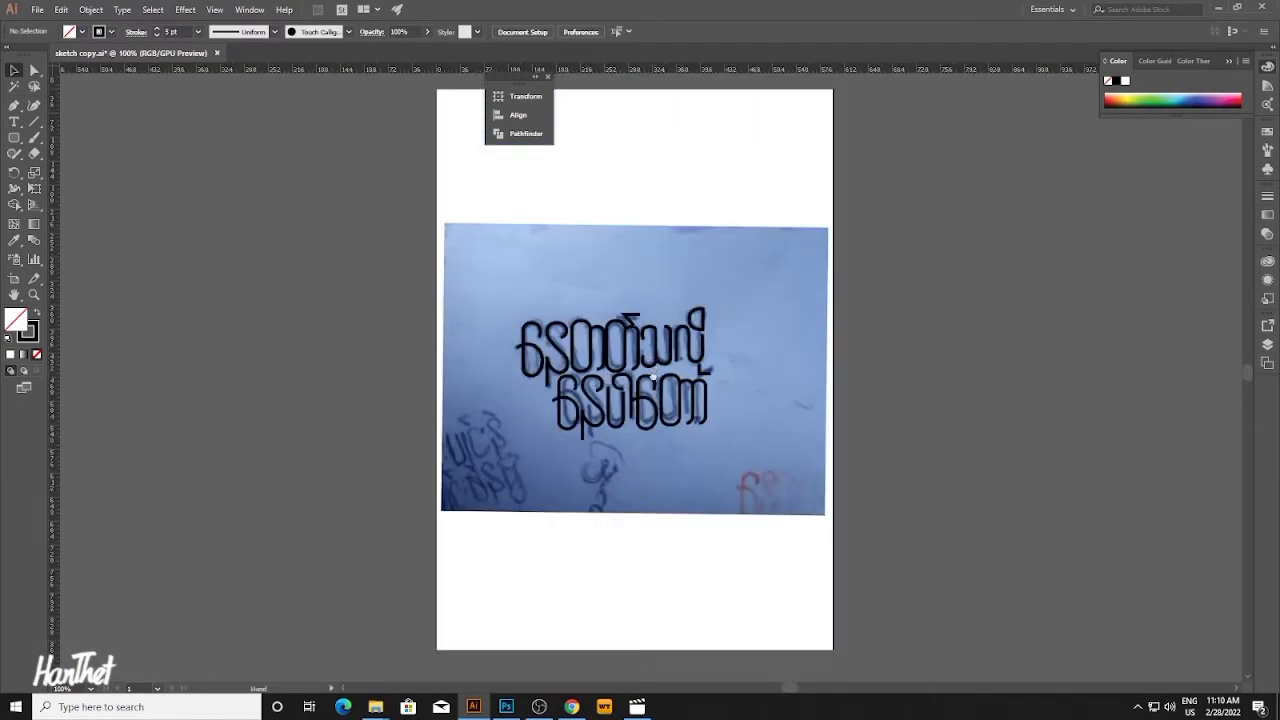
left_click_drag(680, 488, 645, 240)
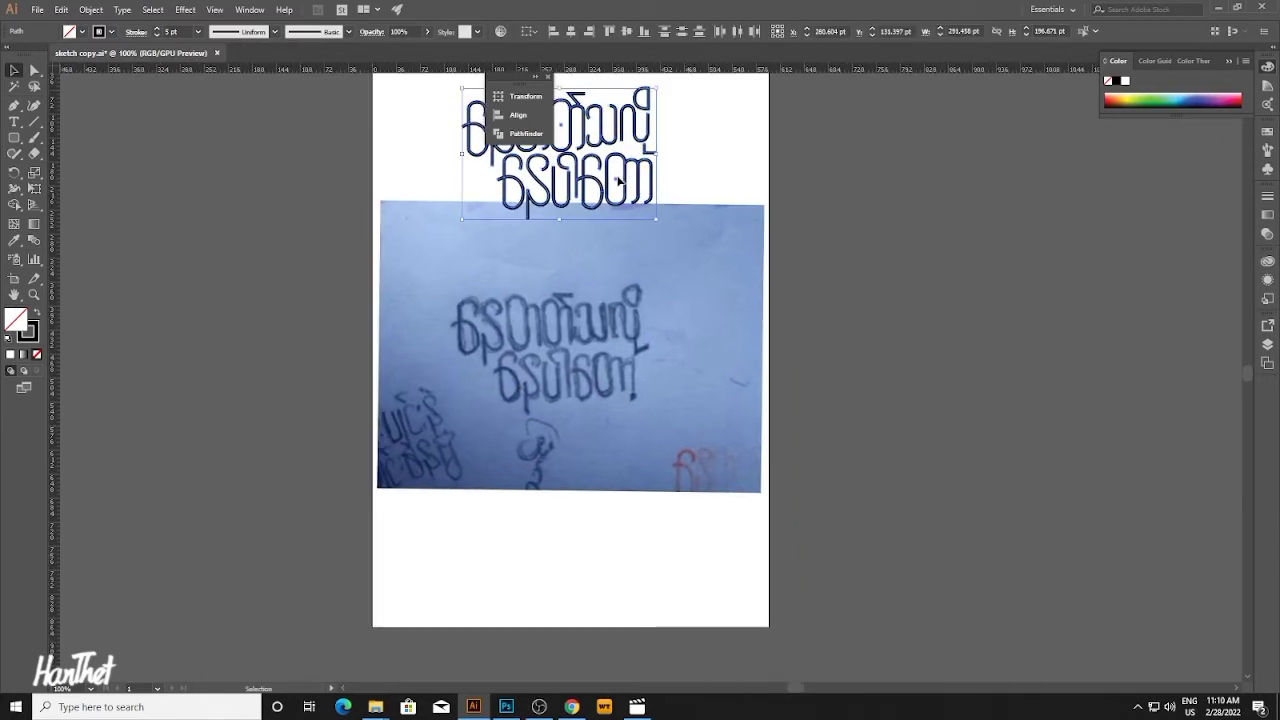
left_click_drag(620, 199, 646, 543)
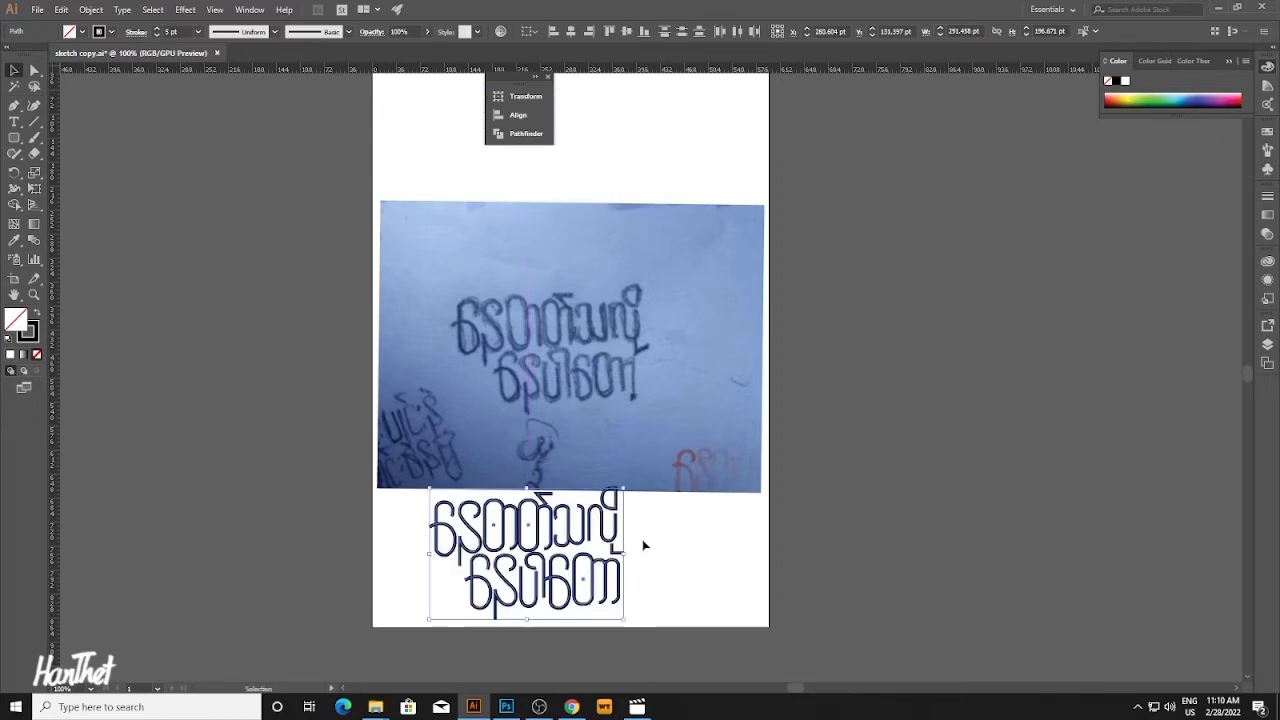
Shift the upper line's first two letters slightly left, away from the first rounded rectangle.
key("ctrl+shift+a")
key("ctrl+plus")
left_click_drag(624, 405, 836, 640)
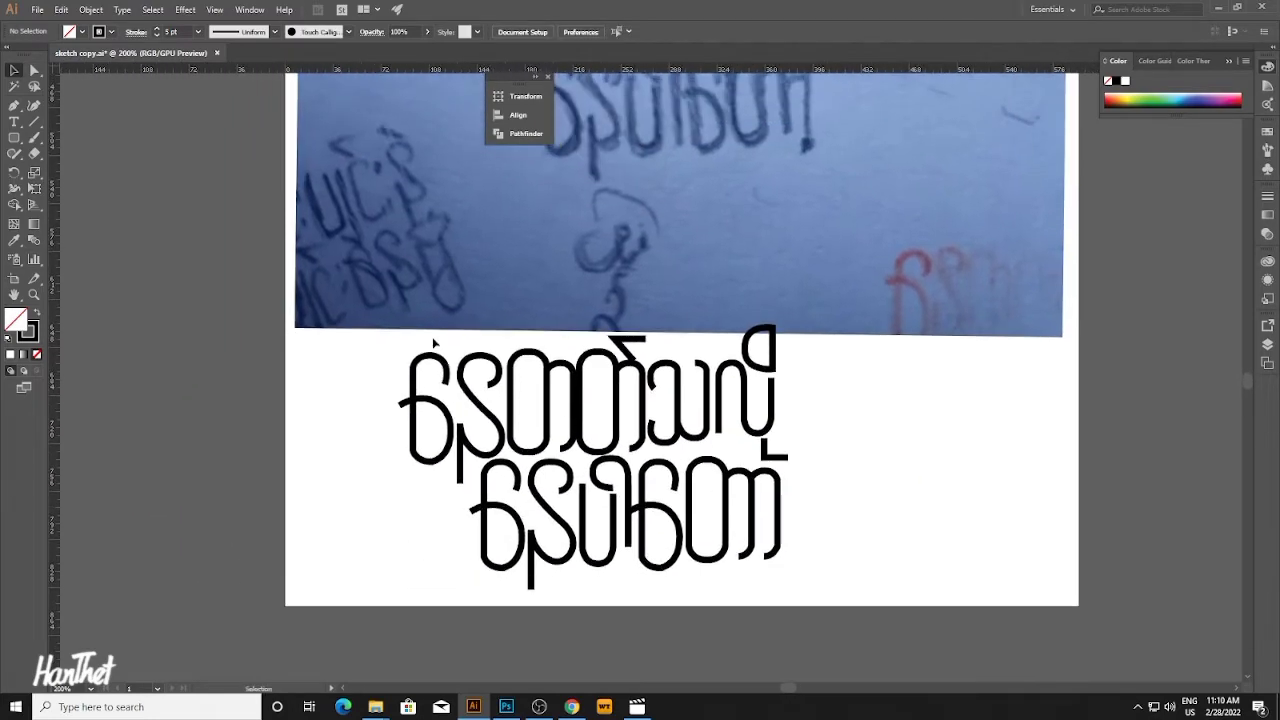
left_click(480, 438)
left_click(440, 340)
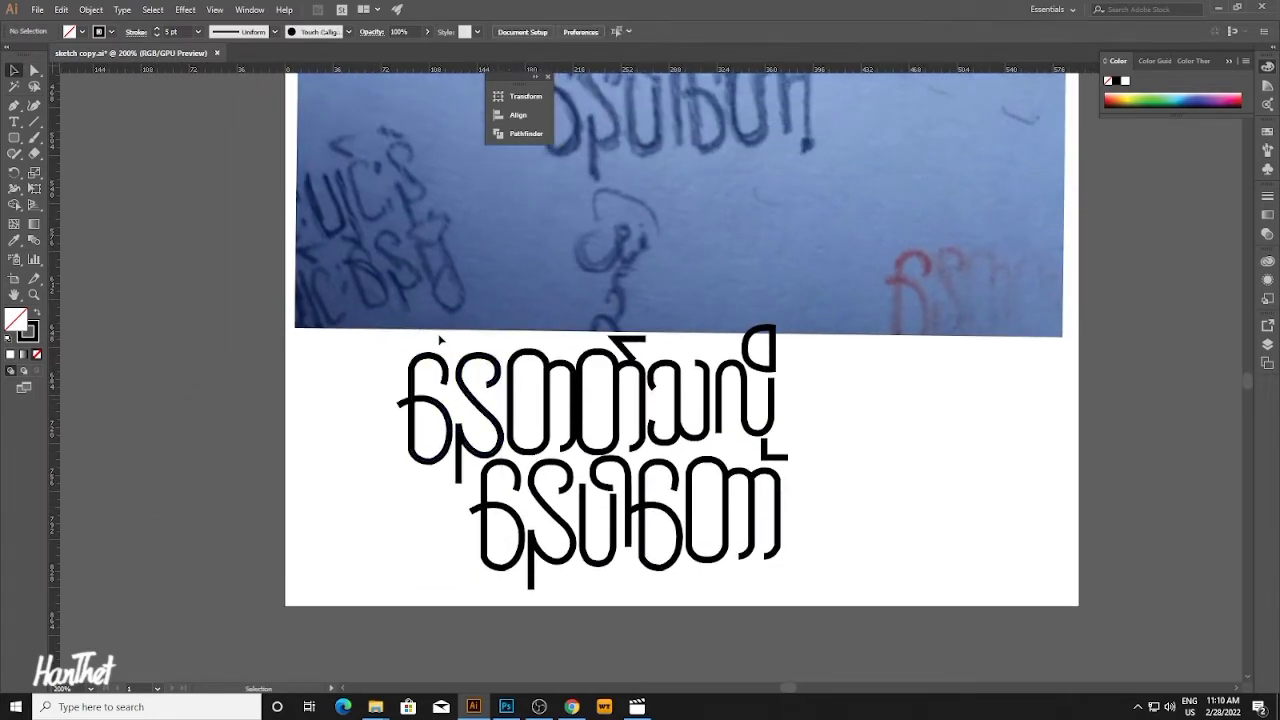
Nudge the upper line's opening letters, through the first rounded rectangle and its arch, left of the second rounded rectangle.
left_click_drag(521, 409, 571, 400)
key("Left")
key("Left")
key("Left")
left_click(408, 338)
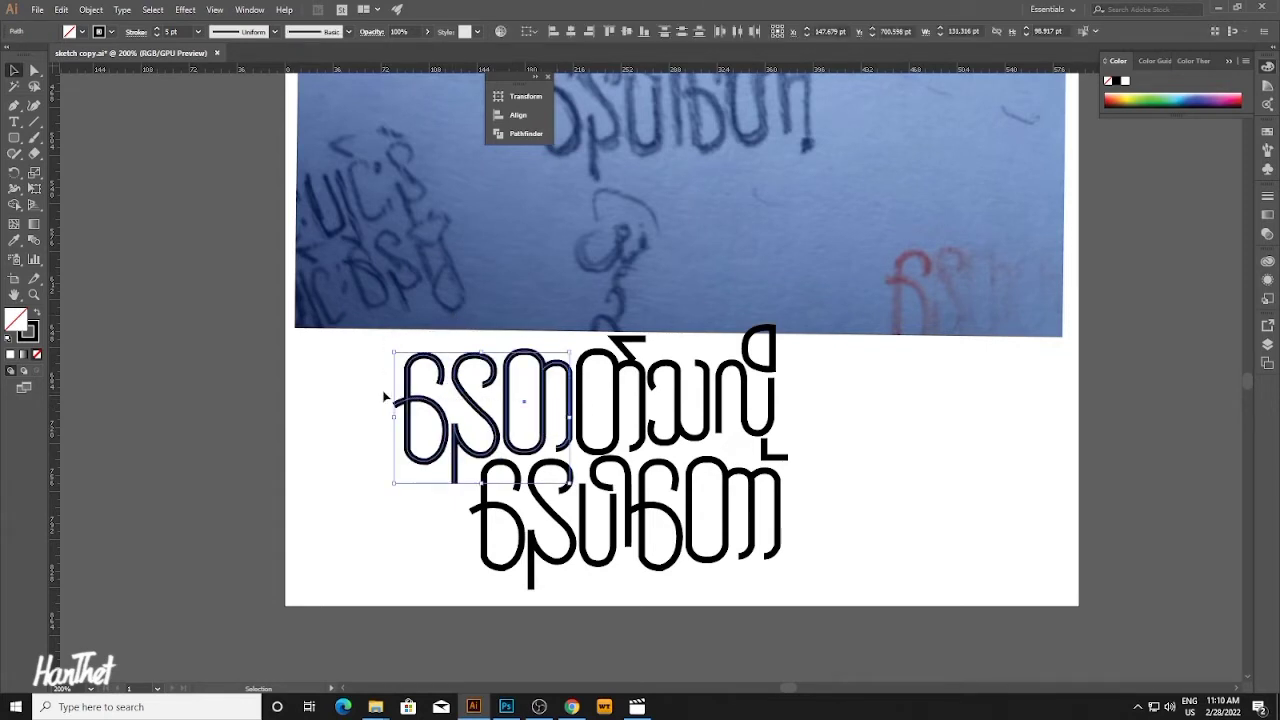
Nudge the very first letter of the upper line slightly further left.
left_click(369, 396)
left_click(423, 455)
key("Left")
Fine-tune the position of the small angled mark above the upper line's second rounded rectangle.
left_click_drag(348, 405, 622, 418)
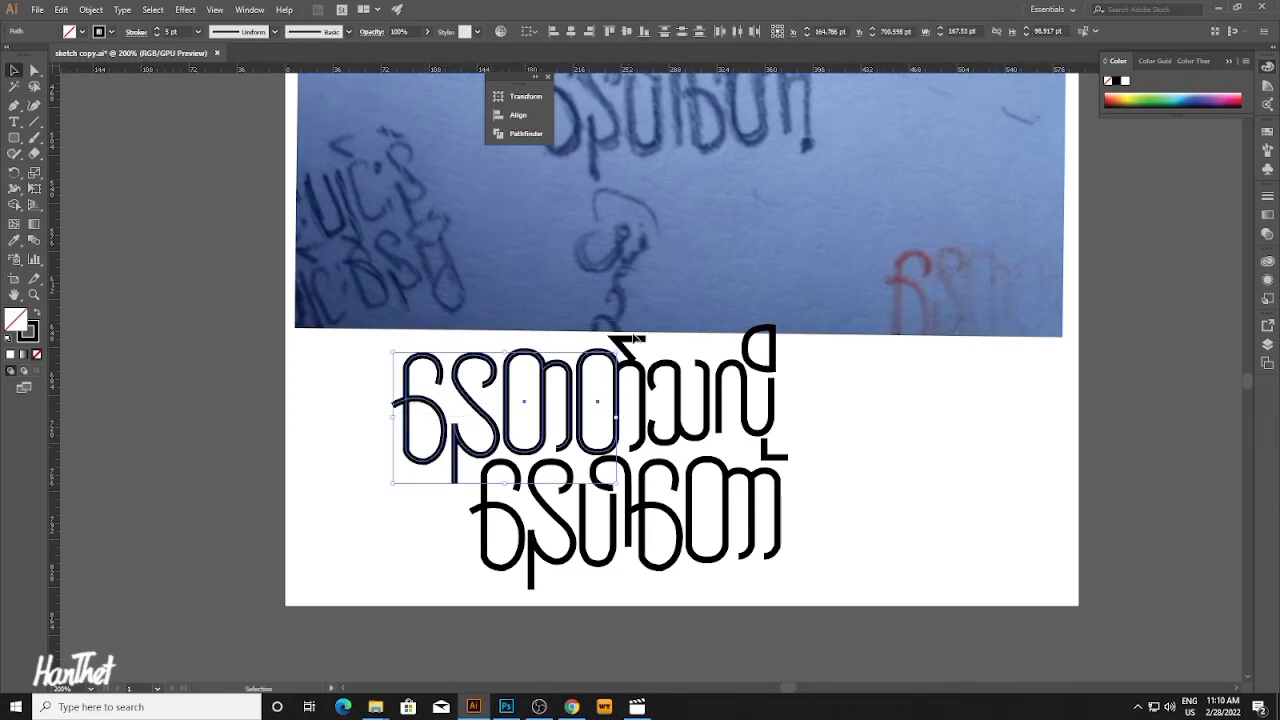
left_click(624, 341)
left_click_drag(630, 336, 630, 339)
left_click(623, 320)
left_click(638, 349)
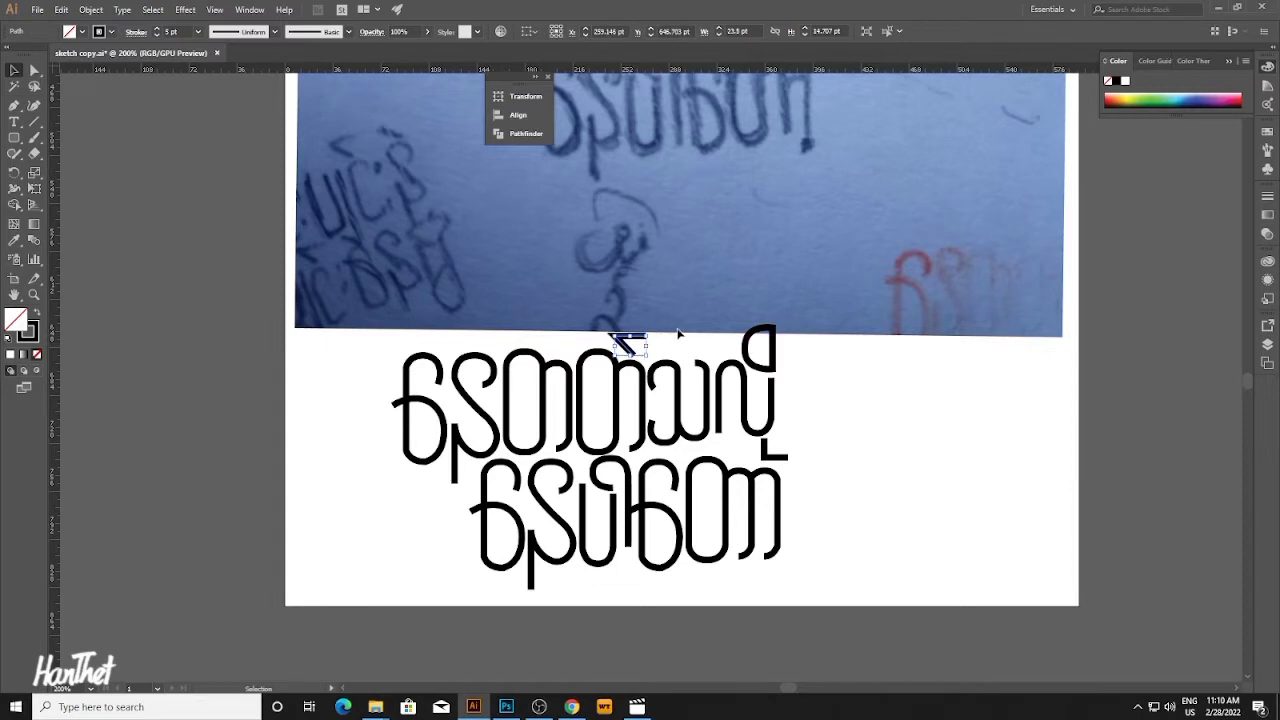
left_click(678, 342)
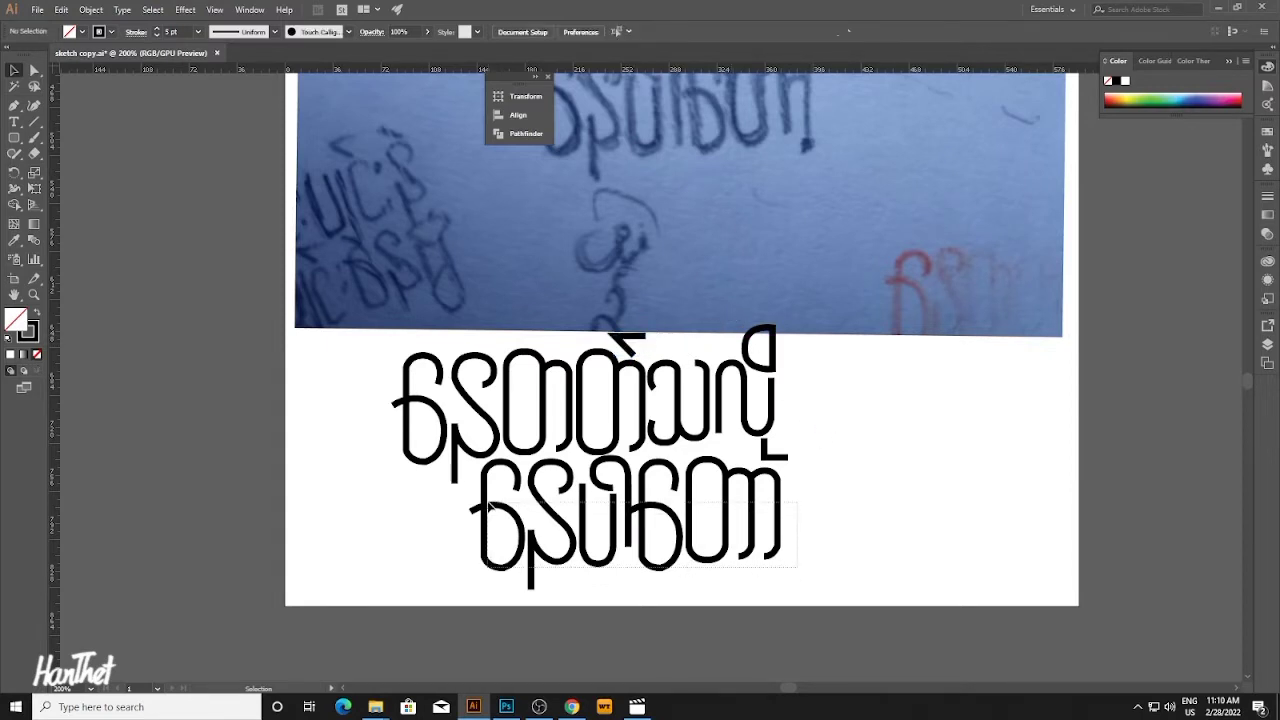
Move the entire lower line of lettering slightly down and left beneath the upper line.
left_click_drag(555, 511, 549, 507)
key("Down")
key("Down")
key("Left")
key("Left")
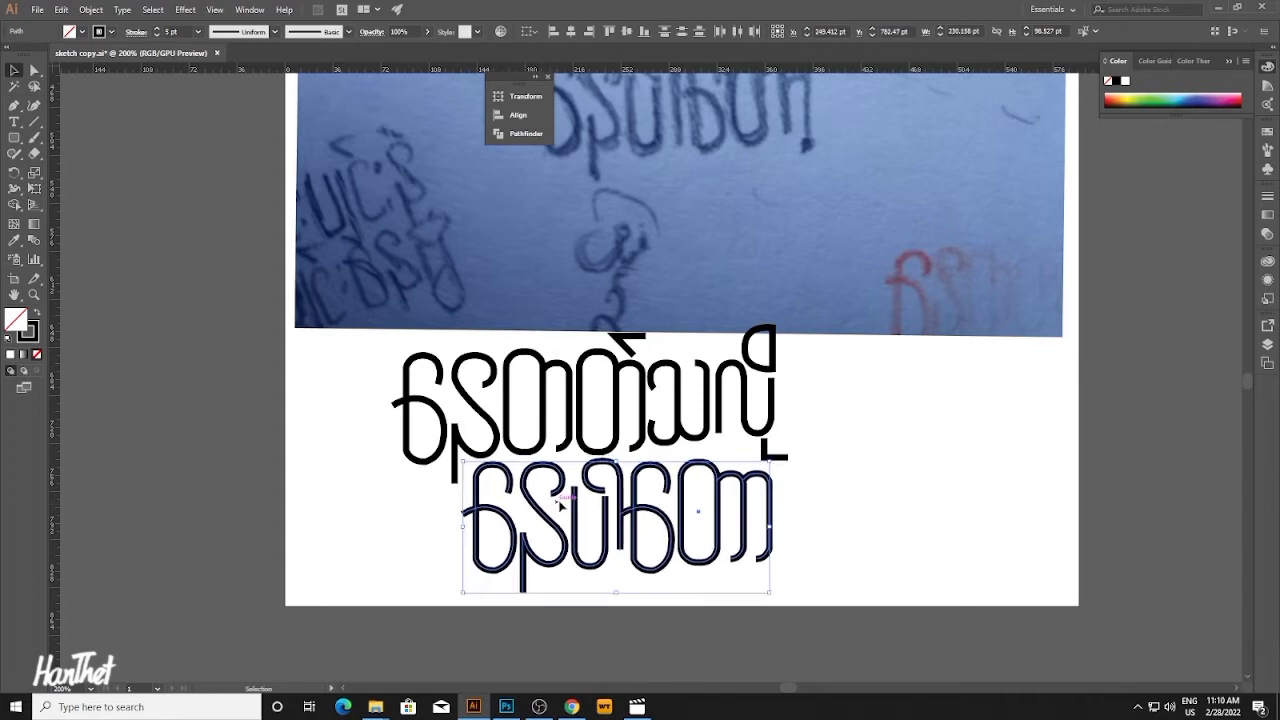
key("Up")
key("Down")
key("Down")
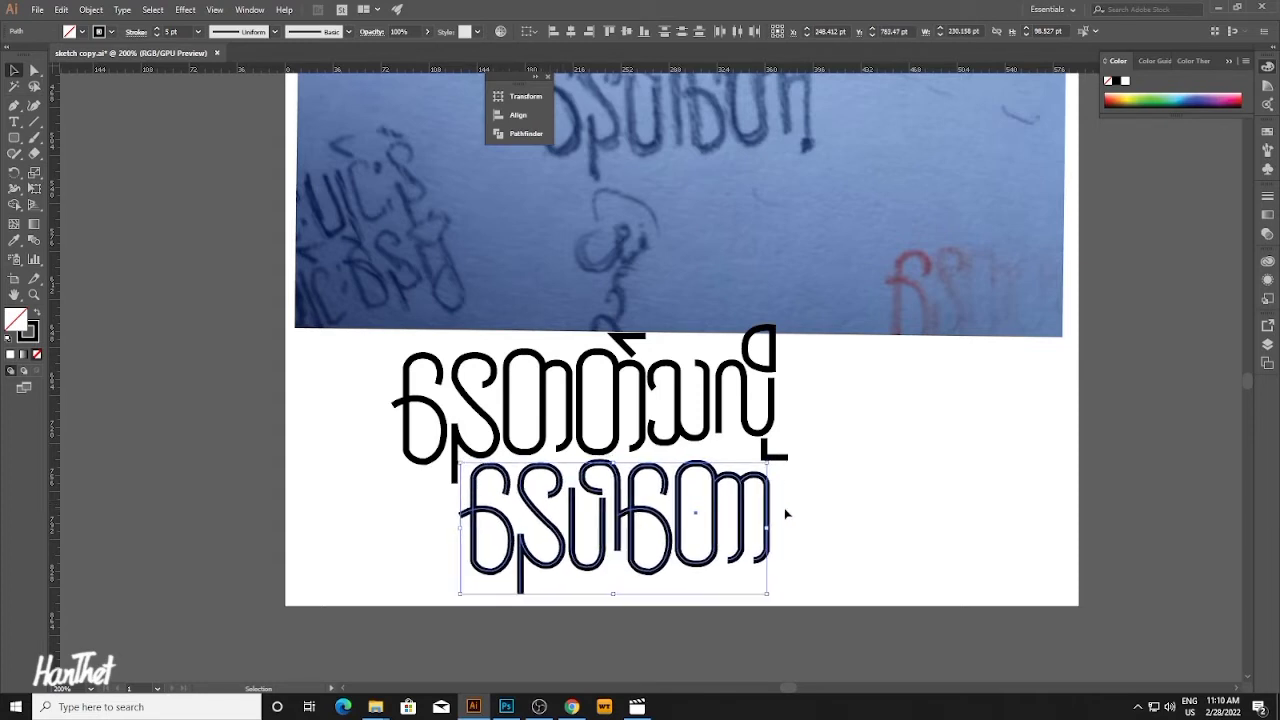
Nudge the lower line's closing letters, from the second looped letter onward, right to clear the hooked stroke.
left_click(787, 537)
left_click_drag(664, 515, 662, 516)
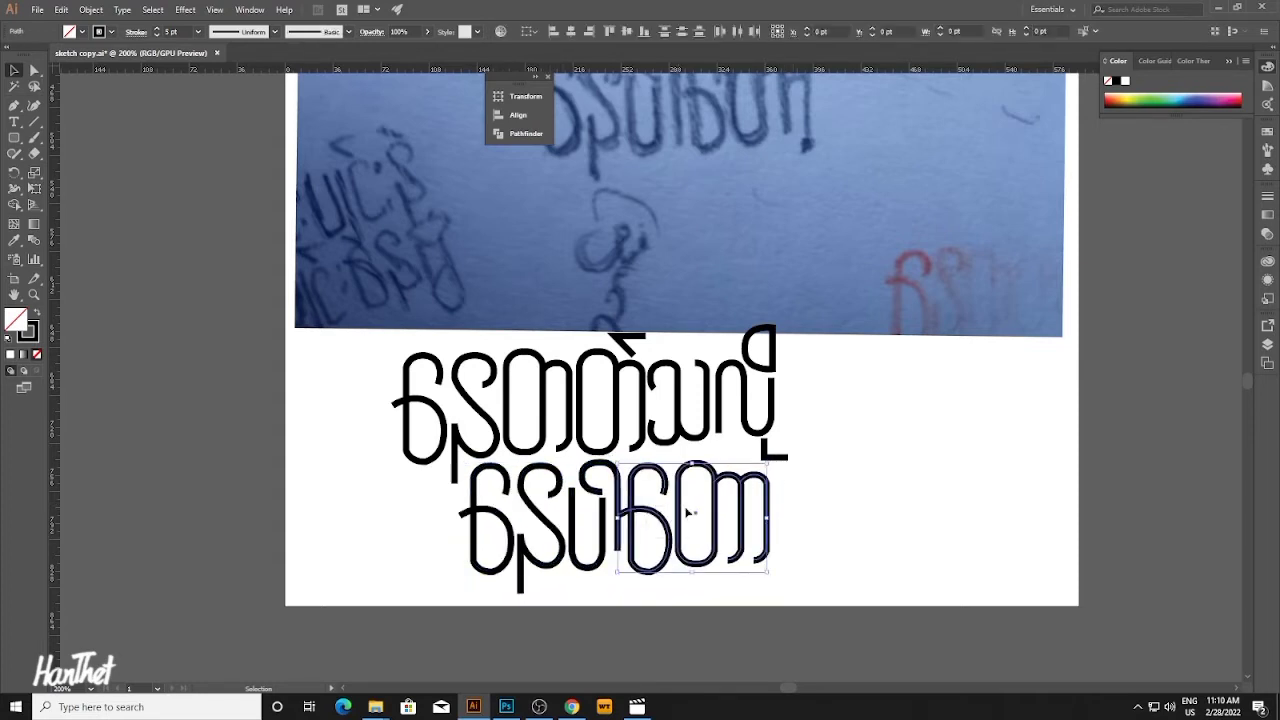
key("Right")
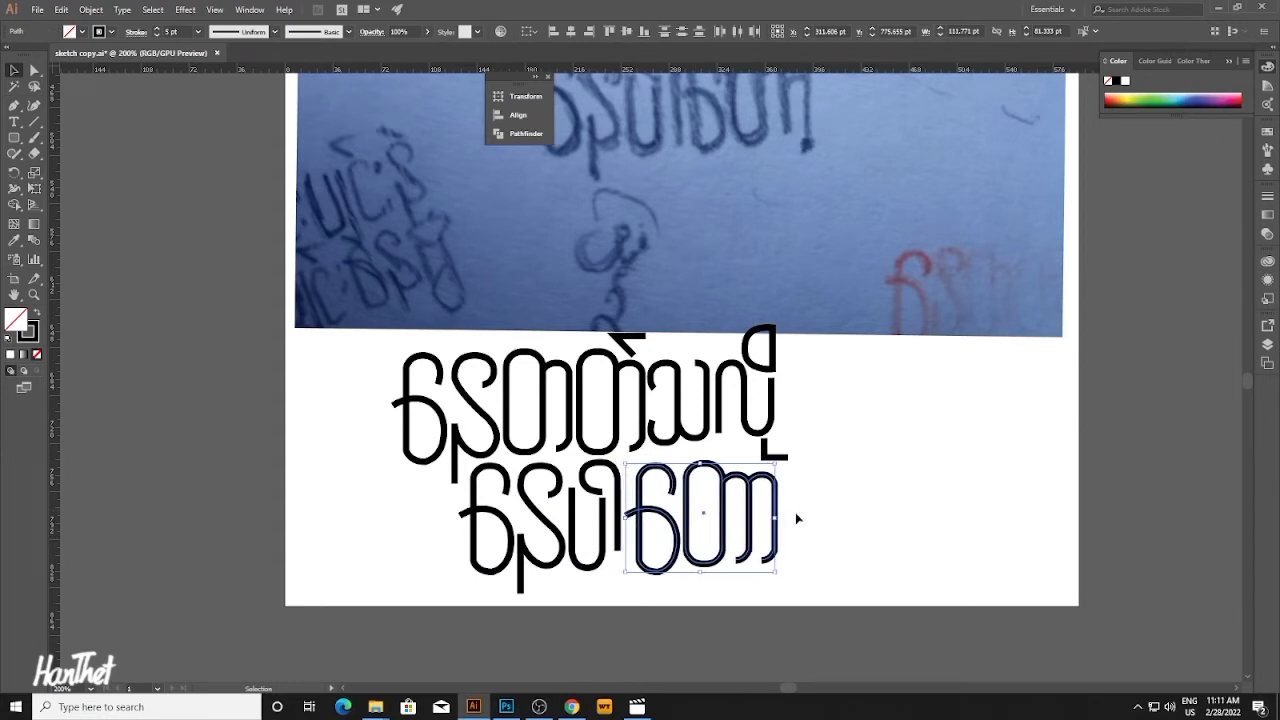
Nudge the lower line's rounded rectangle and its two arches slightly right and down.
left_click(798, 516)
left_click_drag(801, 535, 707, 494)
key("Down")
key("Right")
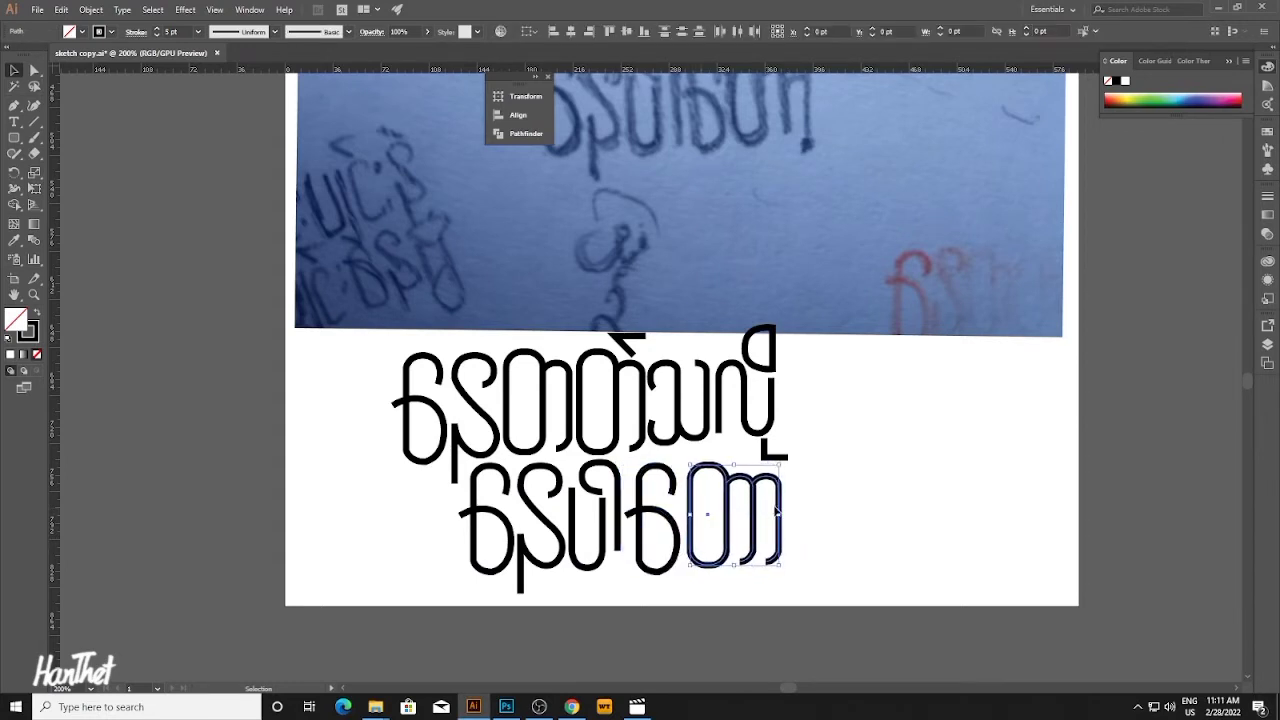
left_click(808, 505)
left_click_drag(816, 539, 697, 543)
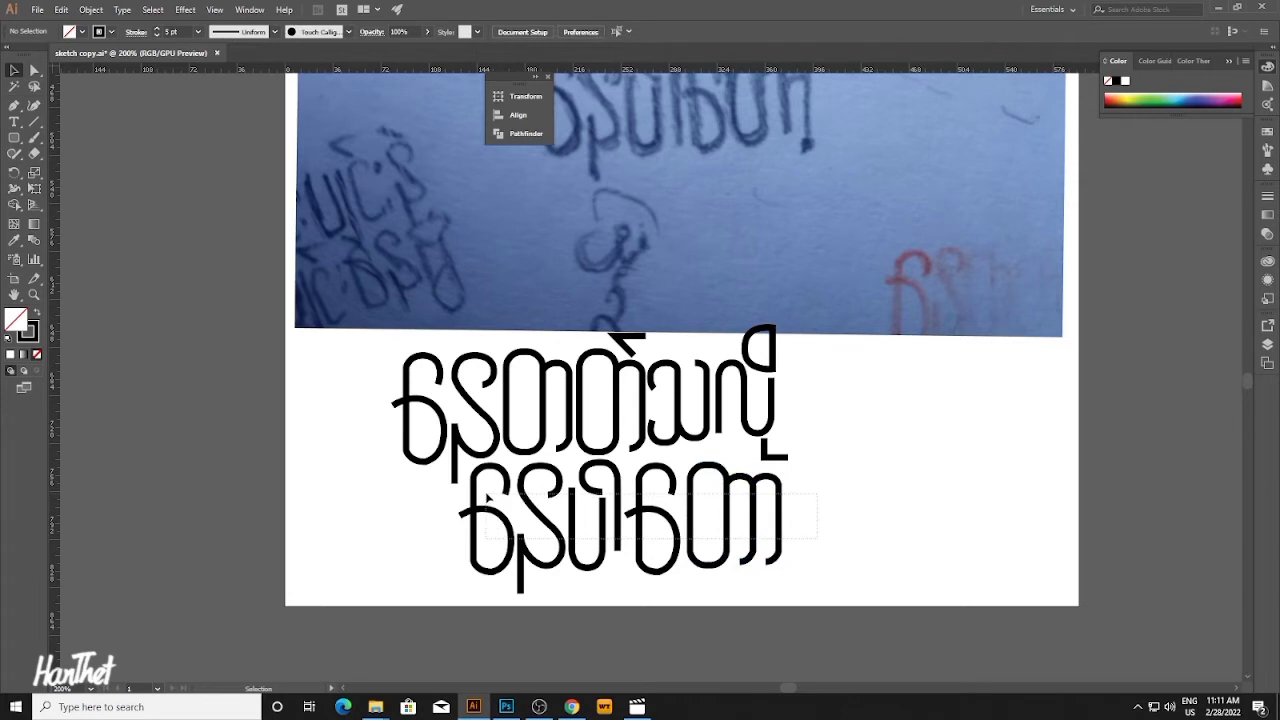
left_click_drag(487, 497, 486, 496)
left_click(788, 520)
Extend the lower end of the hooked stroke's vertical stem in the lower line down to the neighbouring letters' base.
left_click_drag(580, 522, 623, 573)
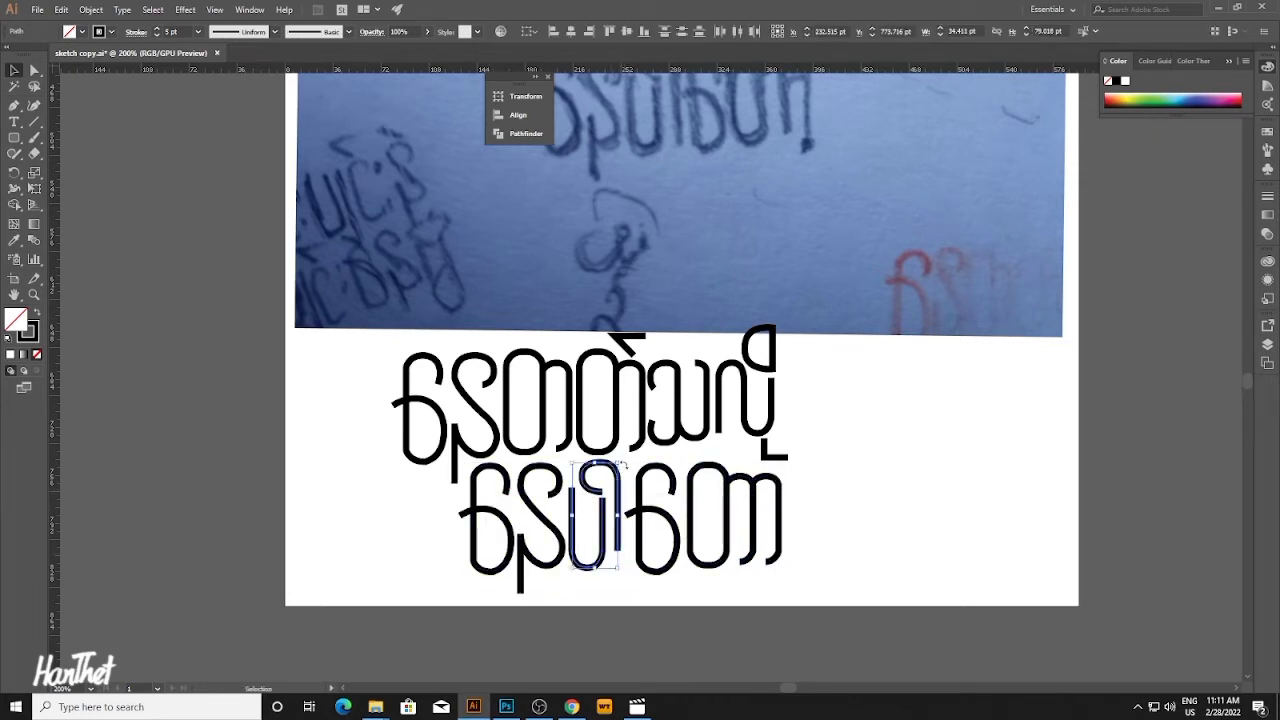
left_click(632, 457)
left_click(619, 484)
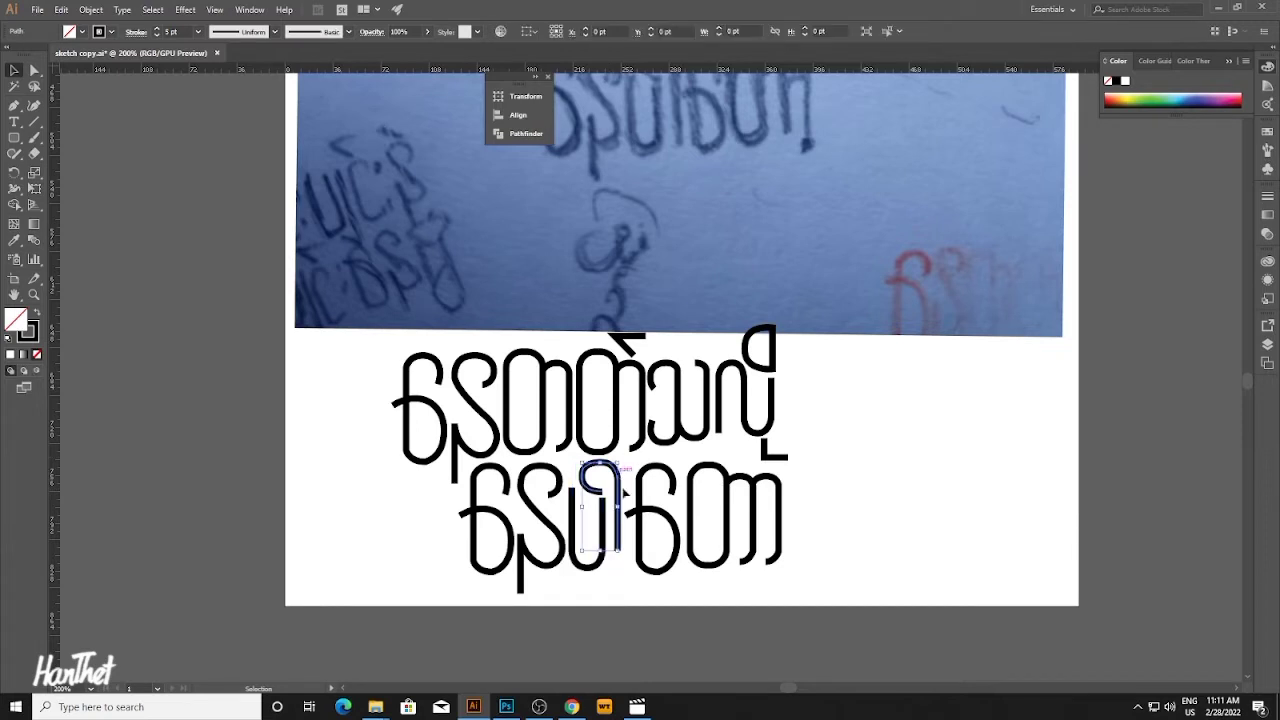
key("a")
left_click_drag(618, 551, 618, 568)
key("ctrl+z")
left_click(618, 551)
left_click(641, 592)
key("v")
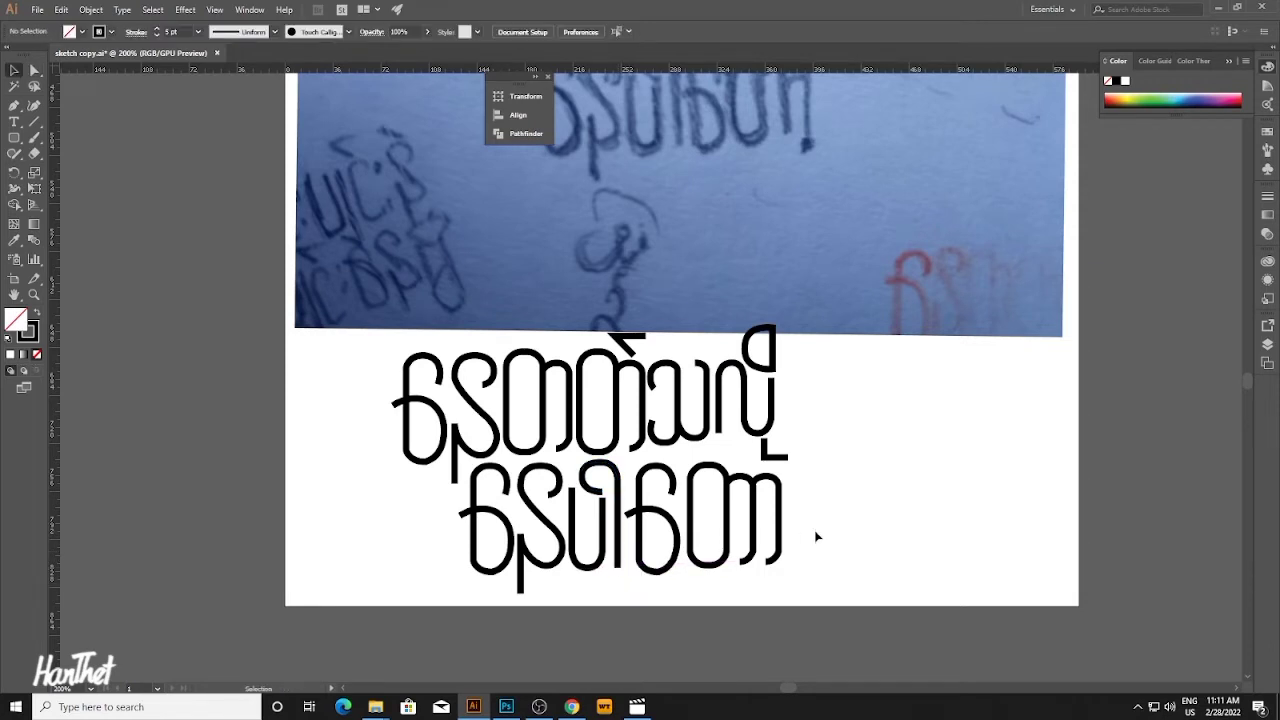
Shift the hooked stroke and all letters following it in the lower line slightly right.
left_click_drag(815, 531, 618, 498)
left_click(618, 500)
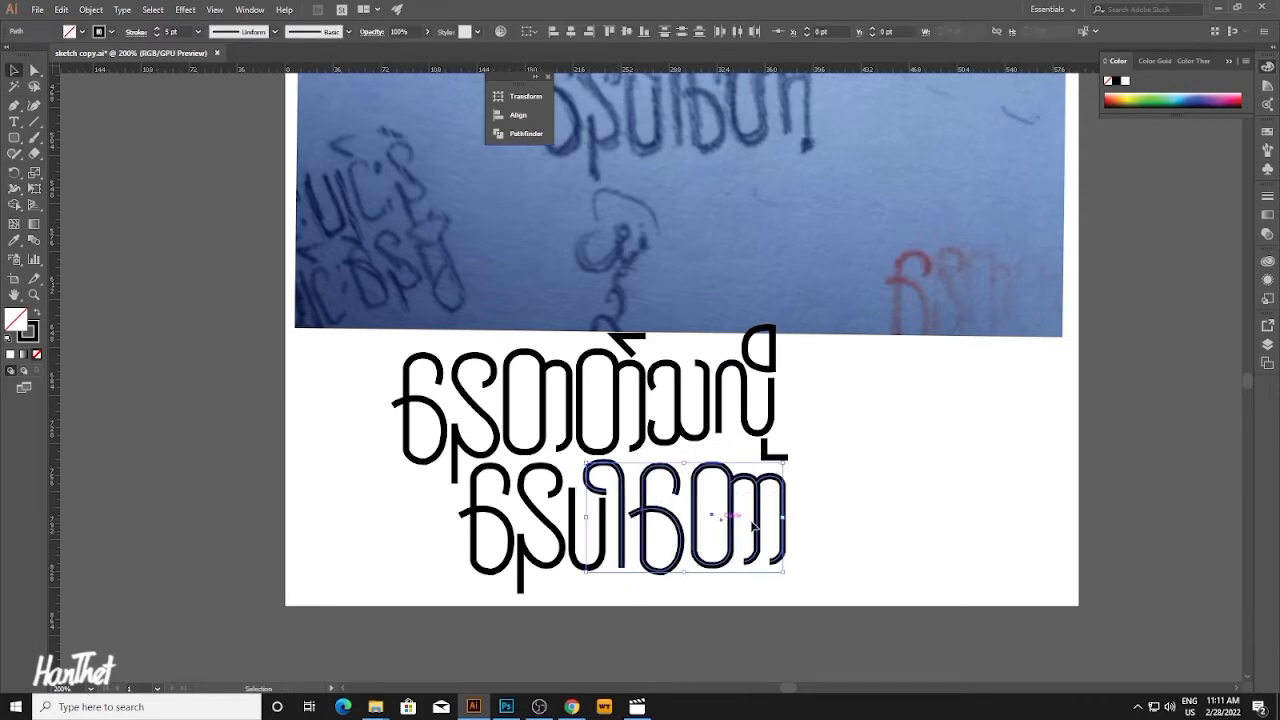
left_click(808, 521)
Undo a trial widening of the lower line's U-shaped stroke and nudge the stroke slightly left.
left_click(606, 531)
left_click_drag(603, 528, 612, 526)
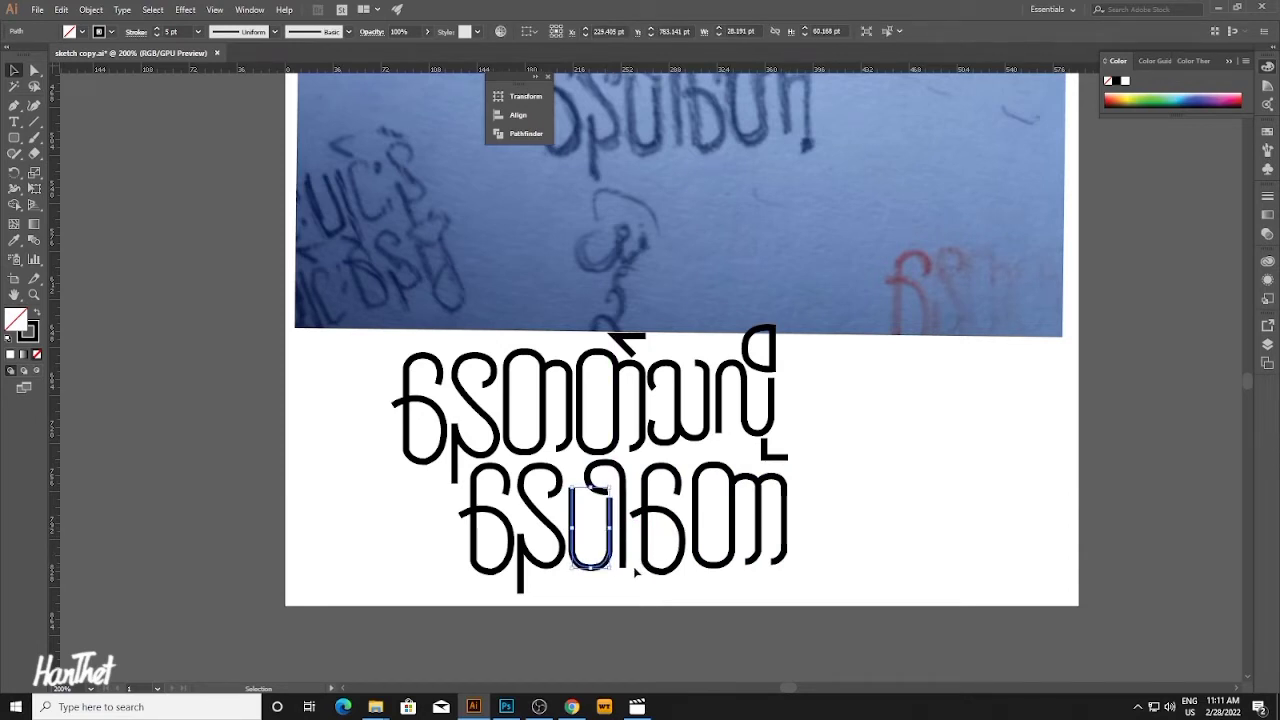
key("ctrl+z")
key("Left")
left_click(850, 513)
Shift the whole lower line of lettering slightly left.
left_click(731, 491, "ctrl")
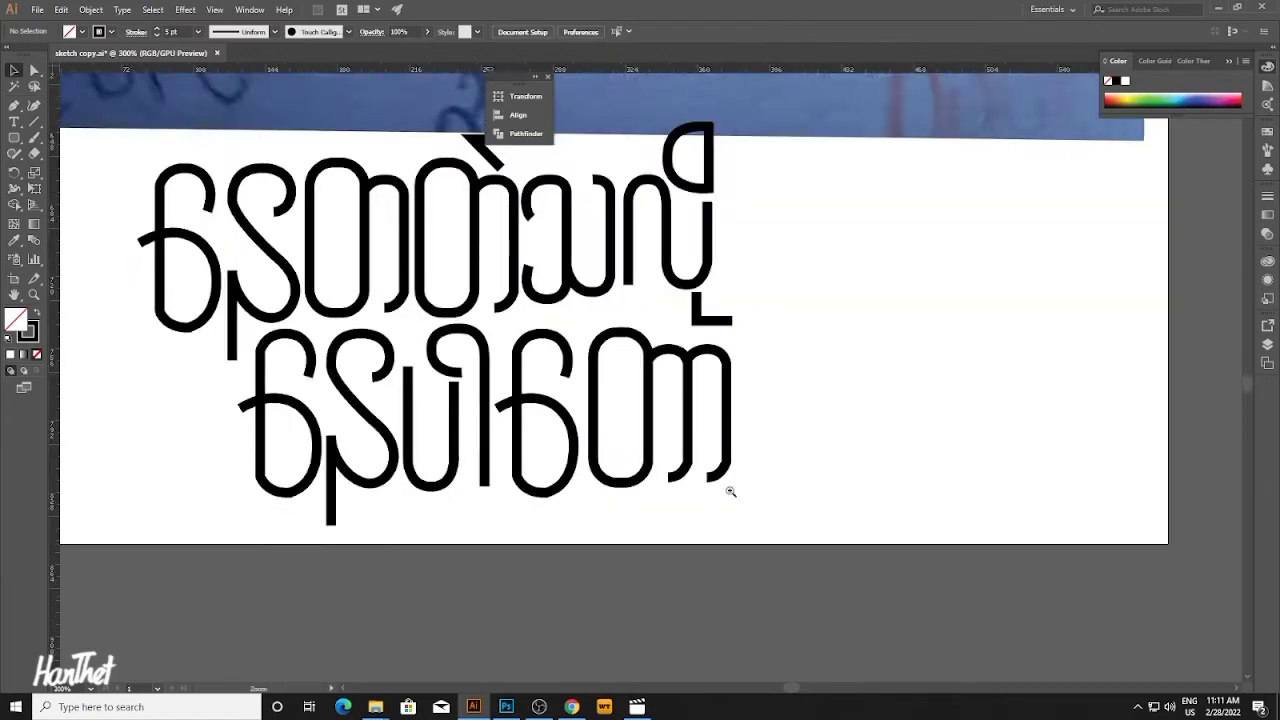
left_click(730, 491, "ctrl")
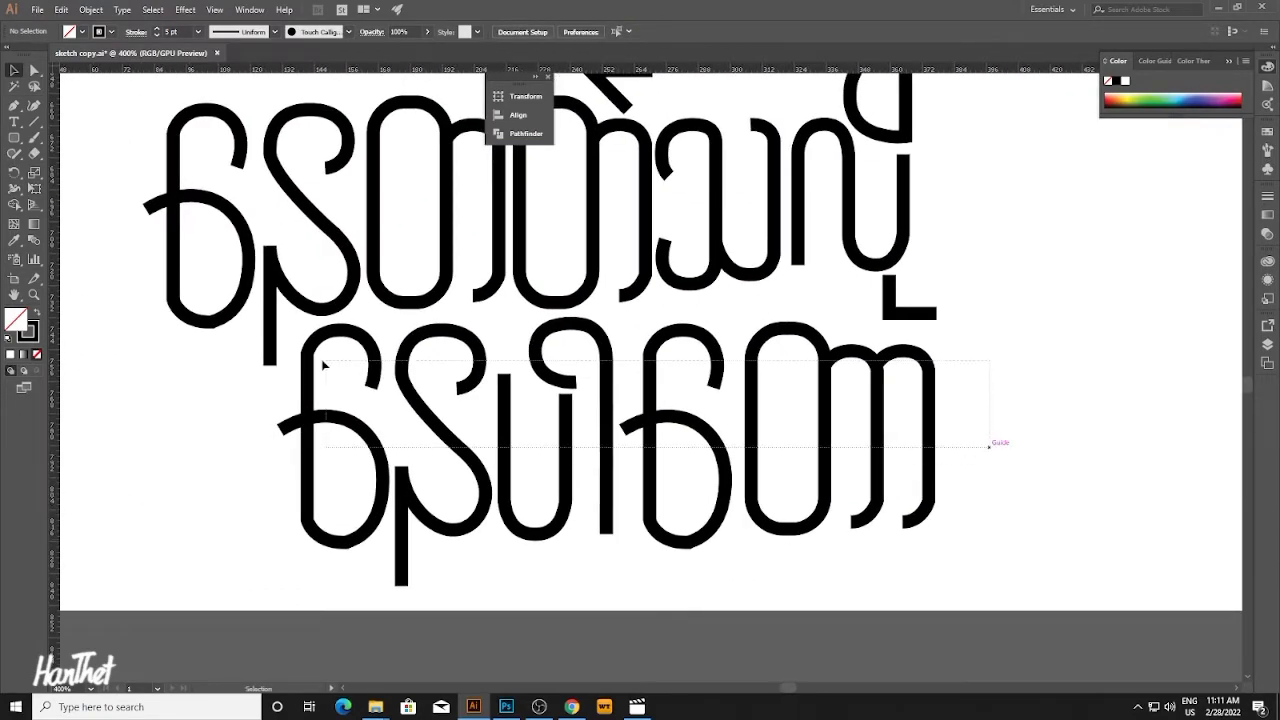
left_click(366, 377)
left_click(969, 410)
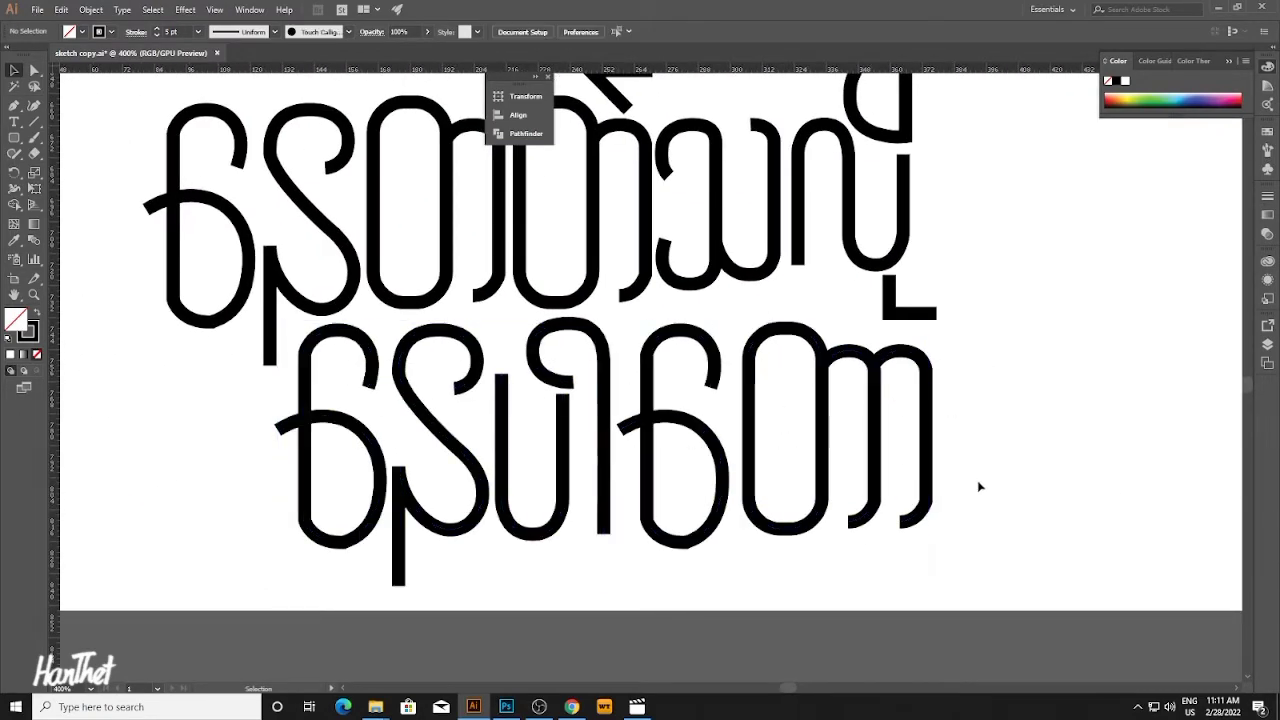
Nudge the lower line's second looped letter, rounded rectangle and arches slightly up.
left_click(703, 425)
key("Up")
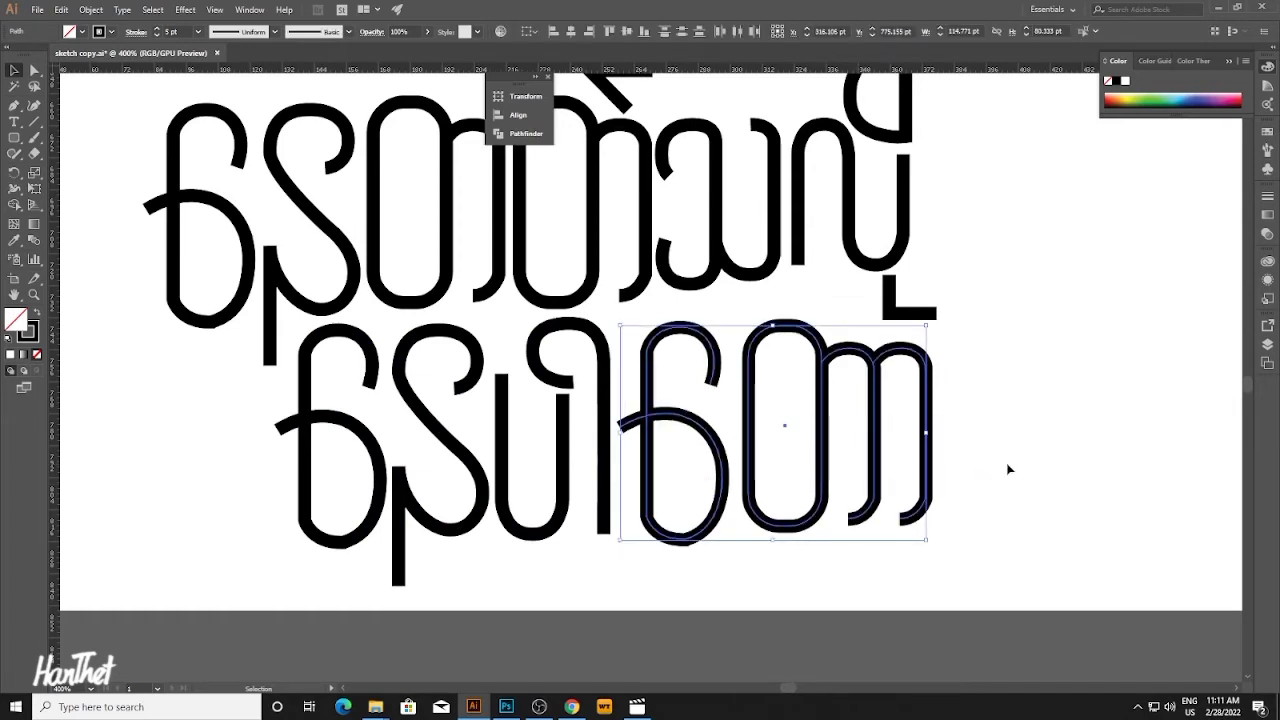
left_click(1008, 469)
Scale the upper line's closing letters and their L-shaped mark up slightly, to about 105 pt wide.
left_click(705, 410, "ctrl+alt")
left_click(706, 411, "ctrl+alt")
left_click_drag(649, 415, 687, 537)
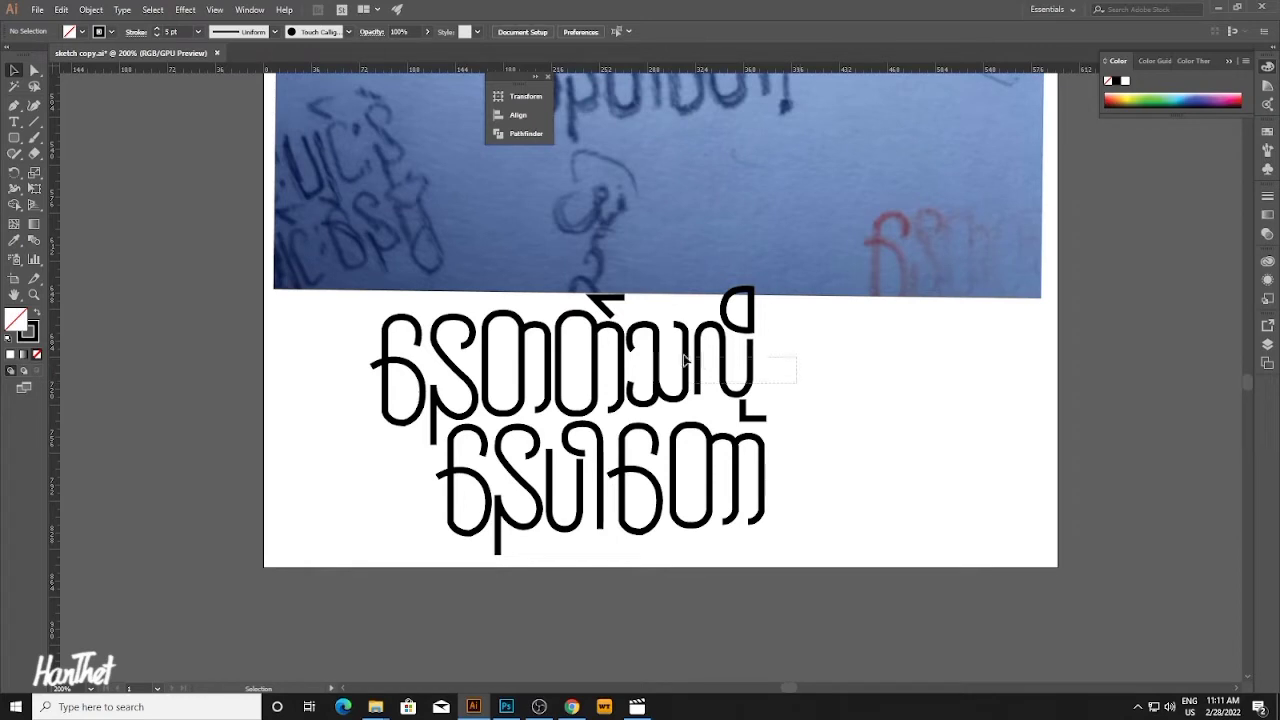
left_click(640, 340)
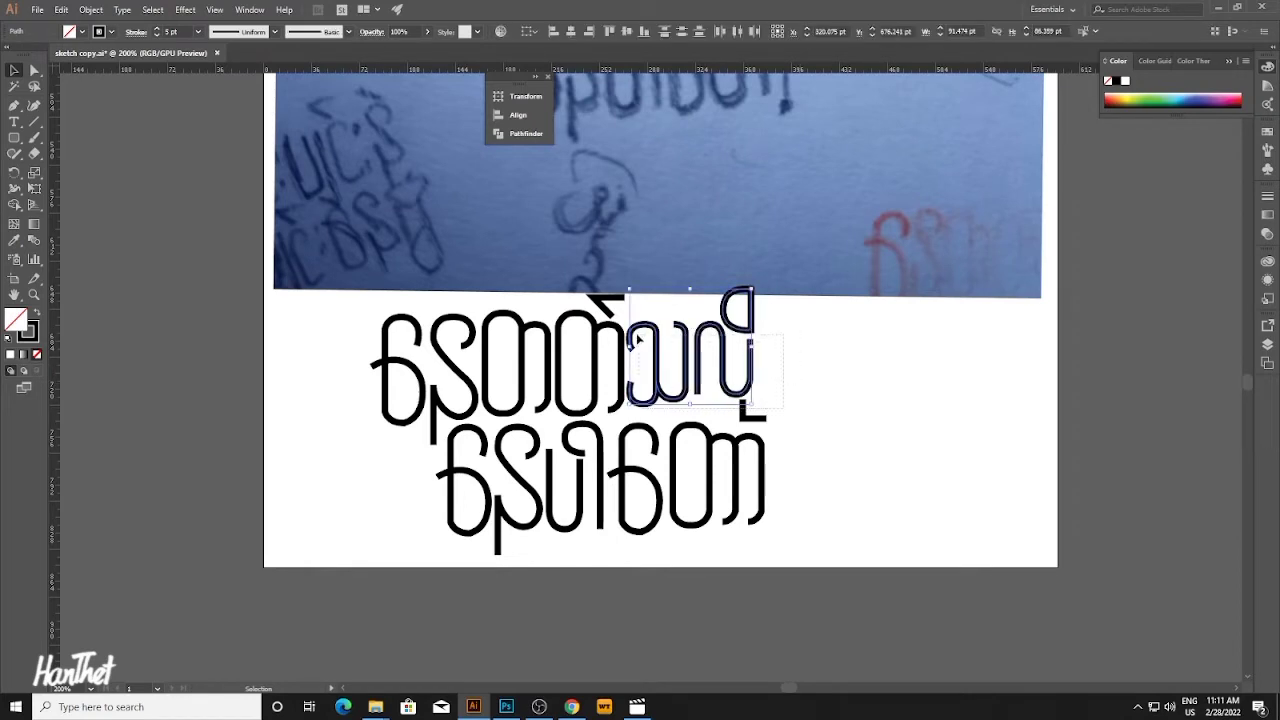
left_click_drag(750, 404, 772, 430)
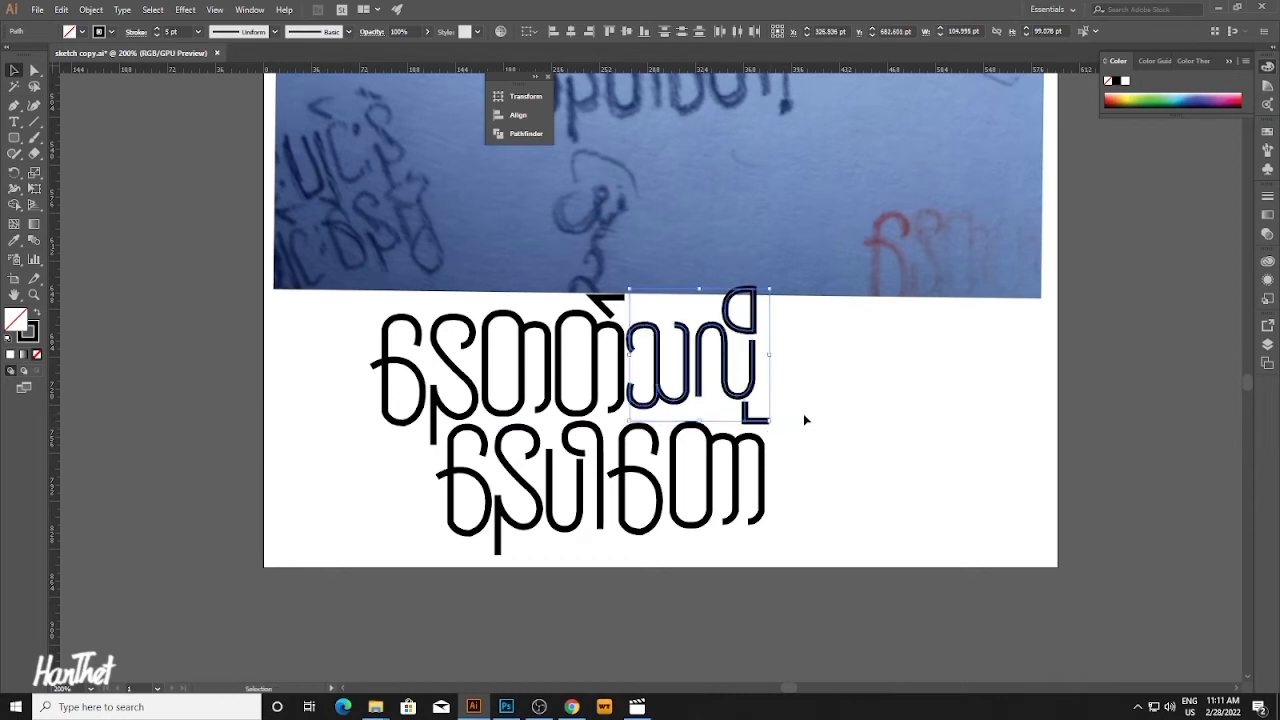
Move the D-shaped and L-shaped marks at the upper line's end slightly down.
left_click(797, 346)
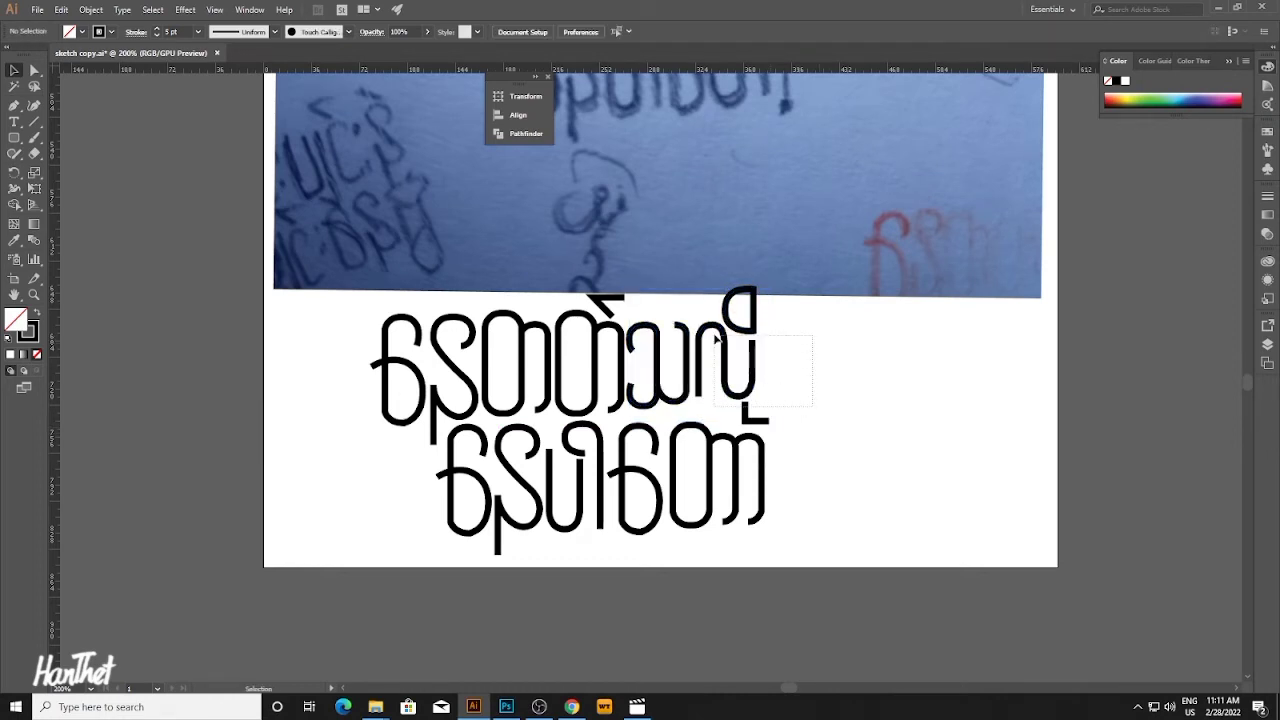
left_click(730, 326)
left_click(820, 357)
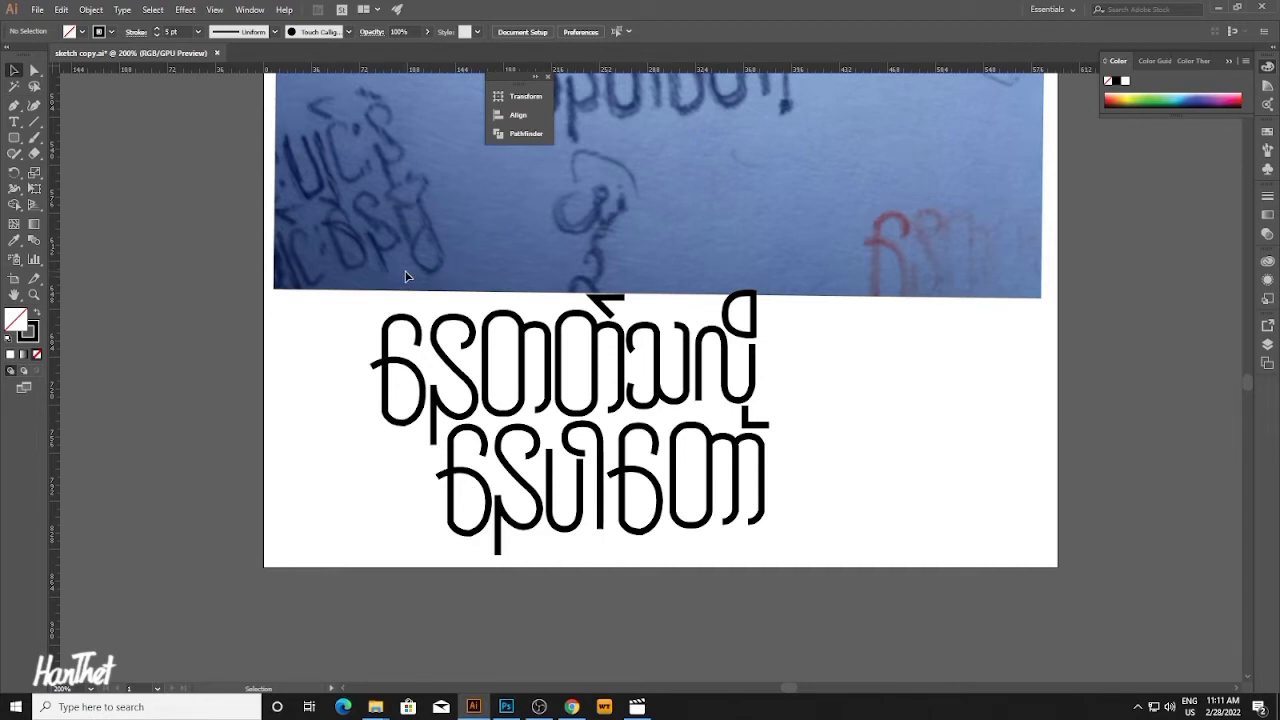
Shift the lower line's rounded rectangle and attached arches slightly down, clear of the L-shaped mark above.
left_click(571, 293)
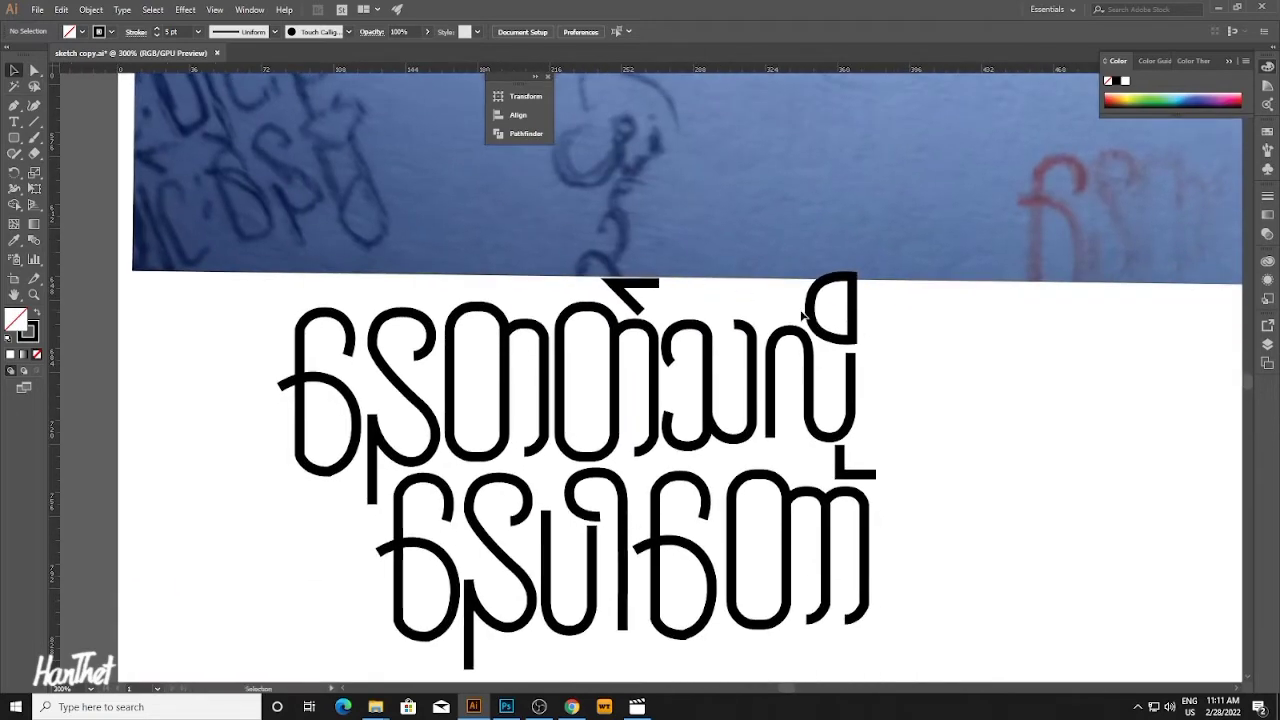
left_click_drag(706, 288, 801, 391)
left_click_drag(864, 421, 863, 369)
left_click(971, 437)
left_click_drag(862, 500, 690, 432)
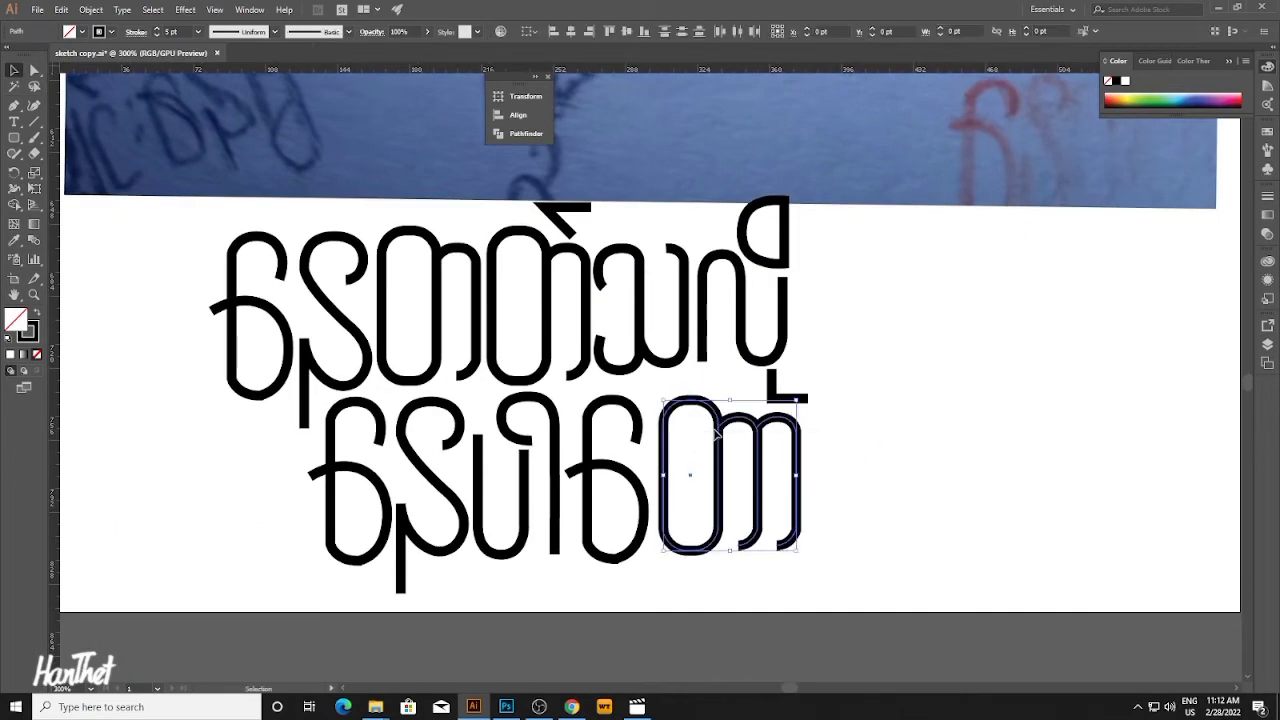
Select the upper line's closing letters with their marks and enlarge them slightly toward the lower line's end.
left_click_drag(848, 361, 631, 257)
left_click_drag(889, 390, 645, 252)
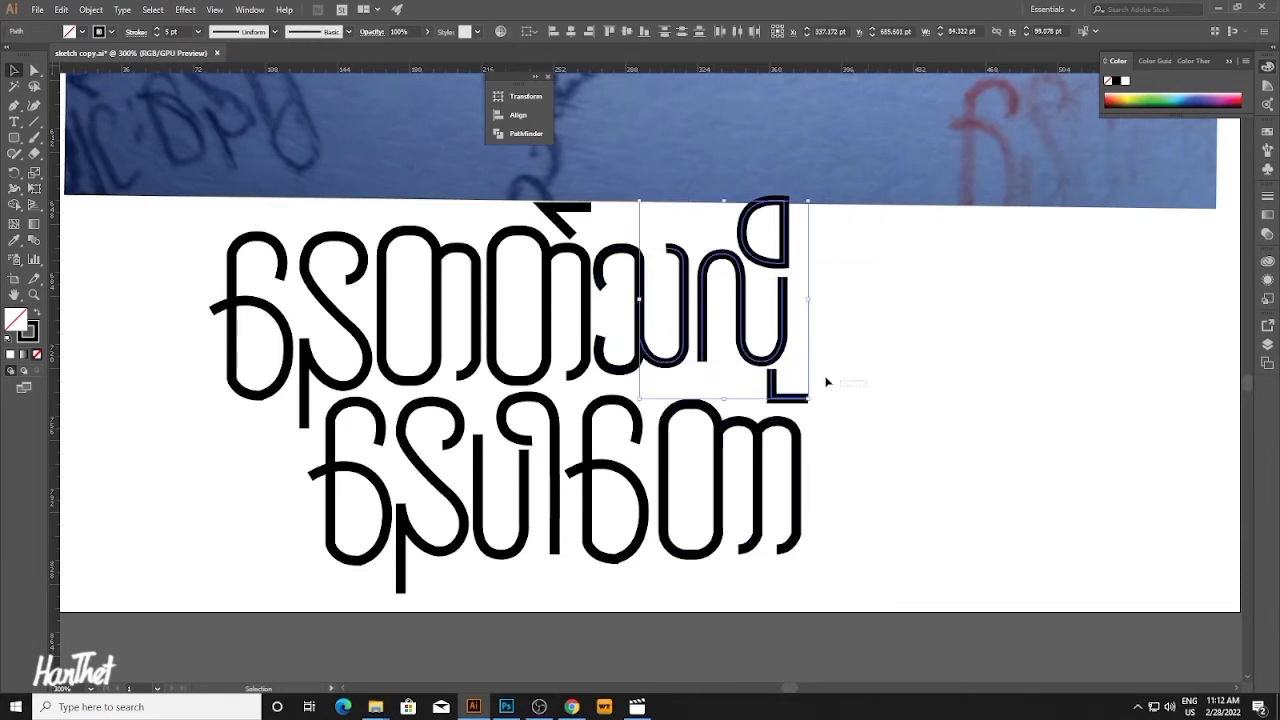
left_click(619, 242, "shift")
left_click_drag(808, 399, 815, 412)
left_click(826, 366)
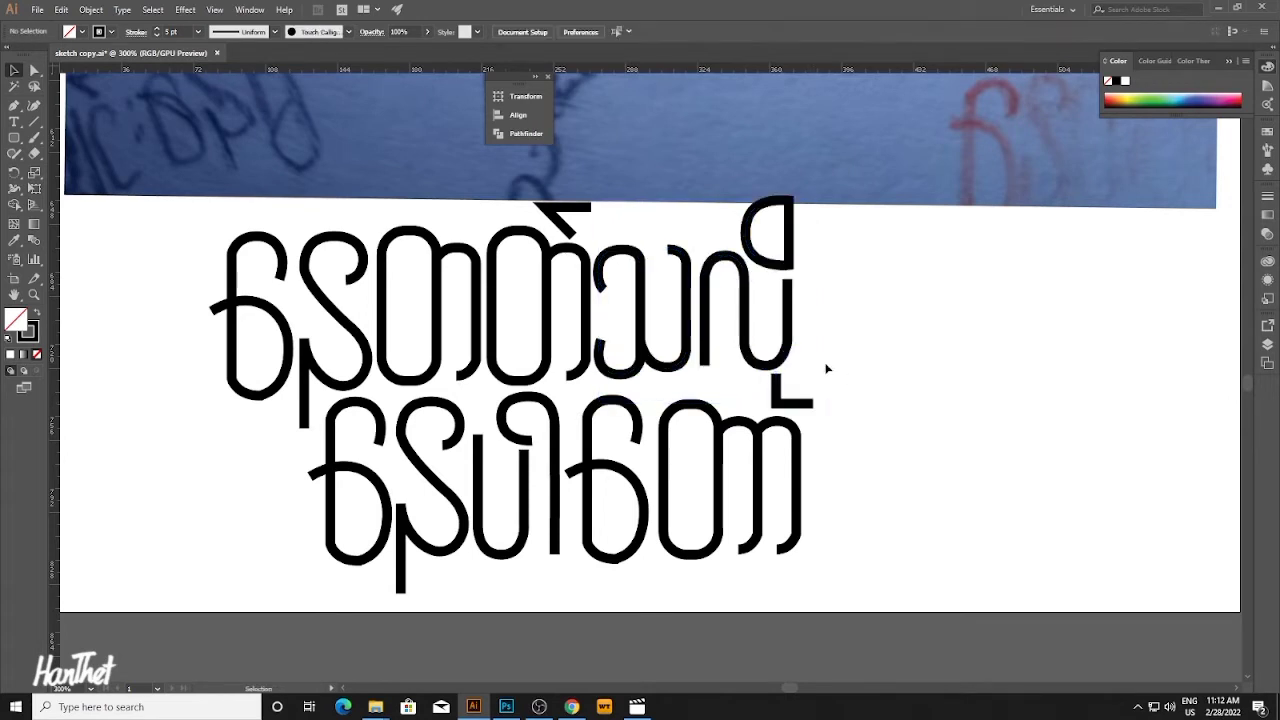
Select the complete two-line lettering, increase its stroke weight to 8 pt and deselect it.
left_click(724, 316, "ctrl+alt")
left_click(724, 316, "ctrl+alt")
left_click_drag(649, 365, 733, 321)
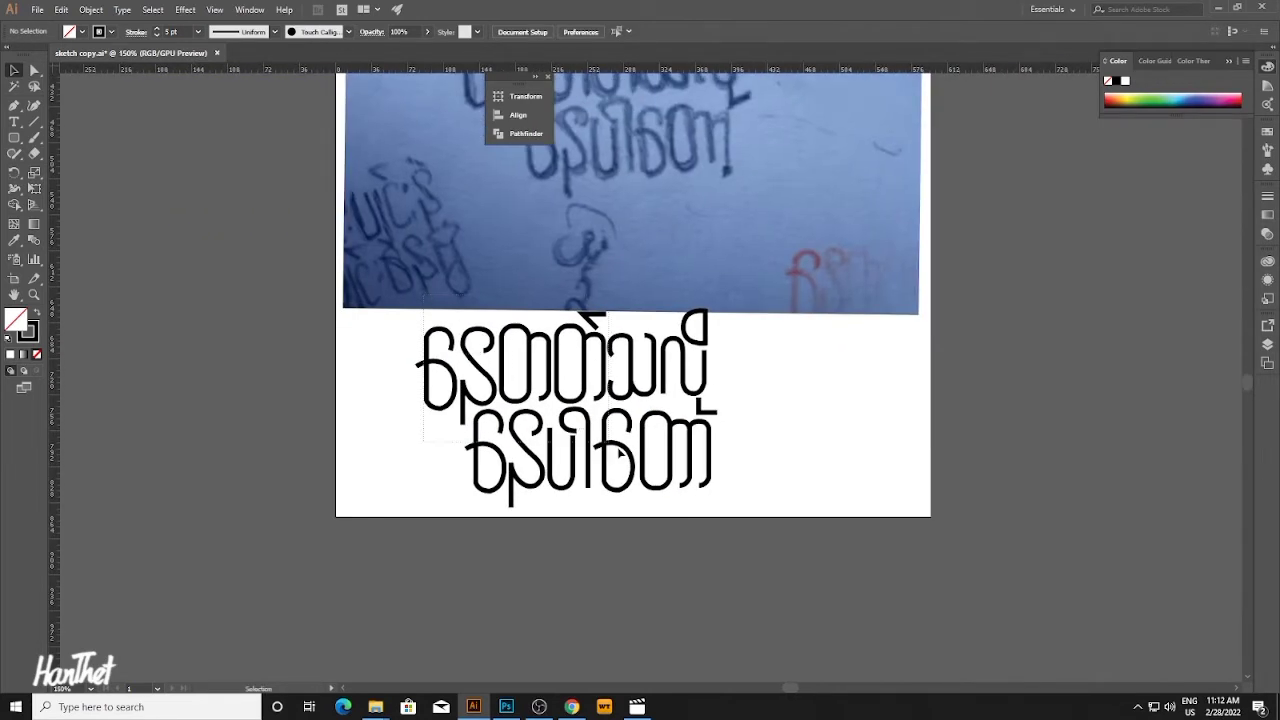
left_click_drag(620, 453, 724, 496)
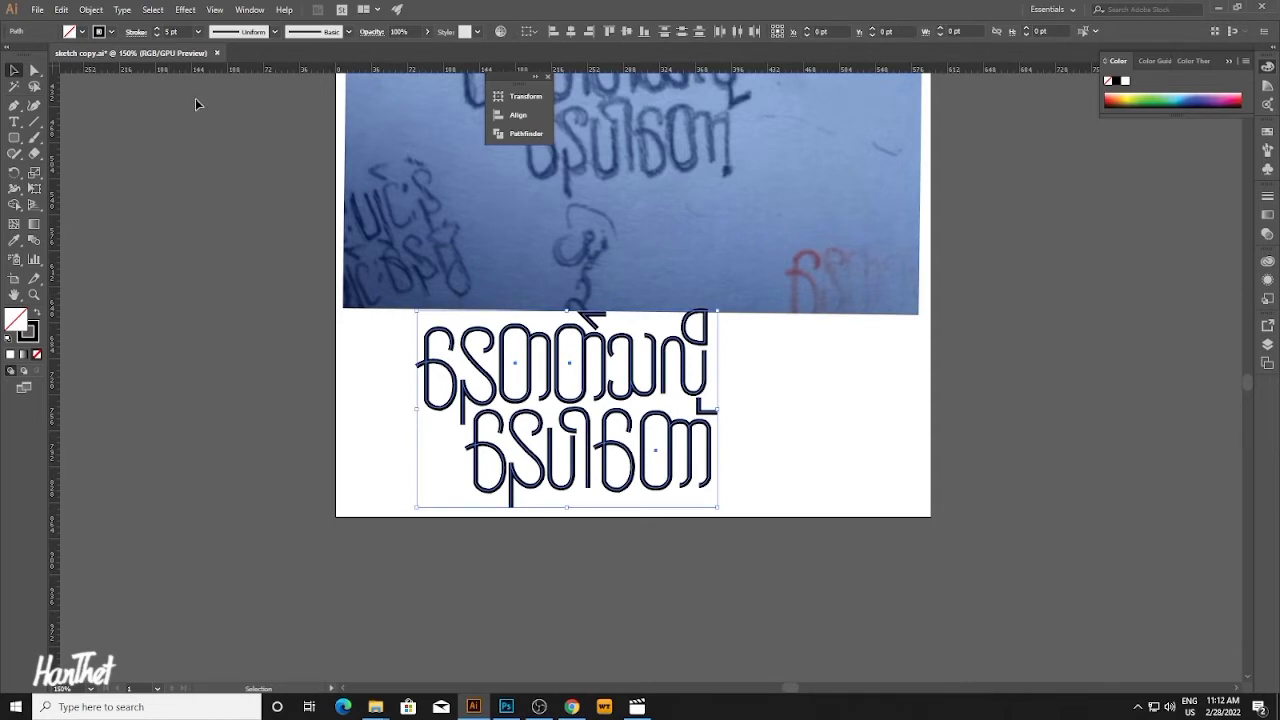
left_click(155, 32)
left_click(155, 32)
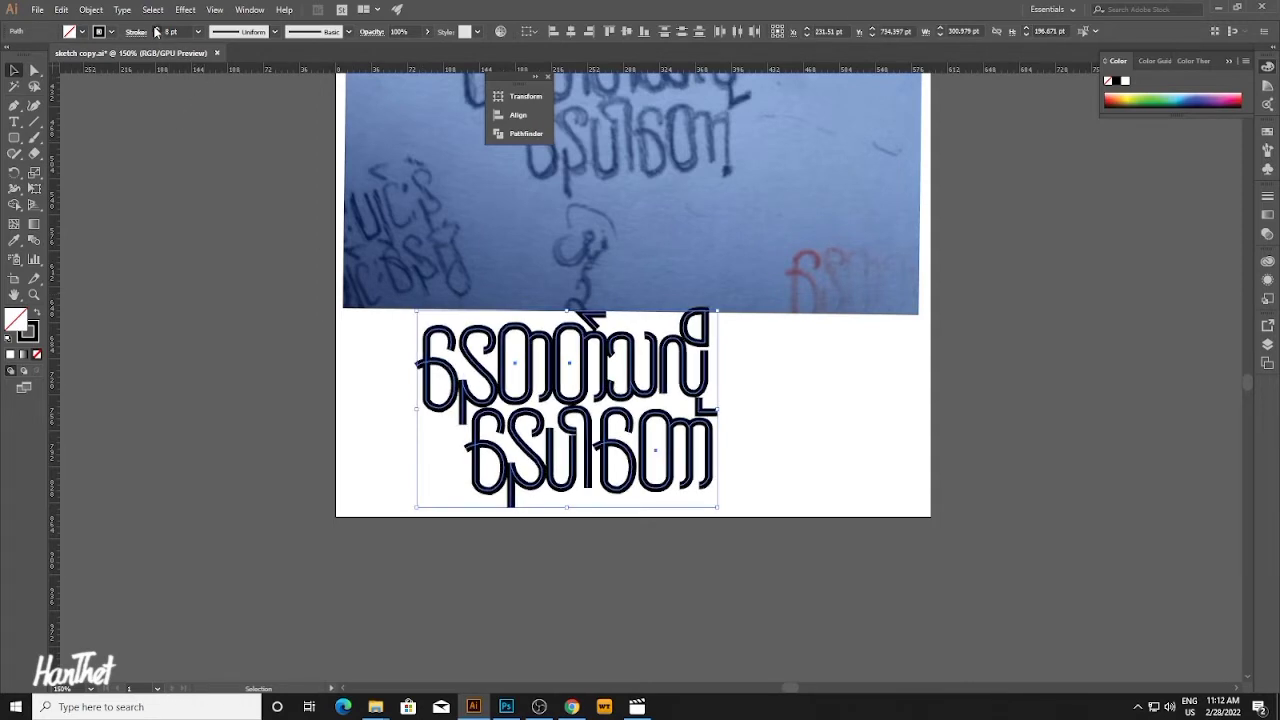
left_click(155, 32)
left_click(597, 267, "ctrl")
left_click_drag(603, 308, 554, 180)
left_click(474, 214)
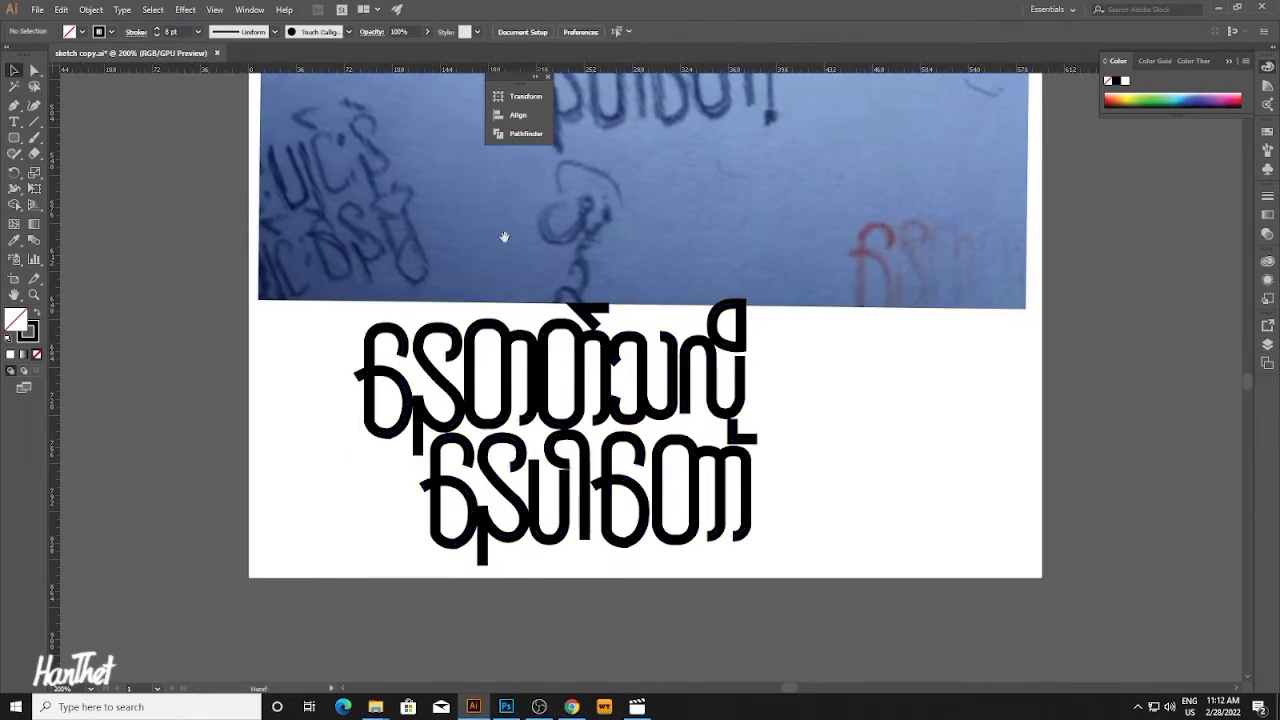
left_click_drag(504, 237, 461, 207)
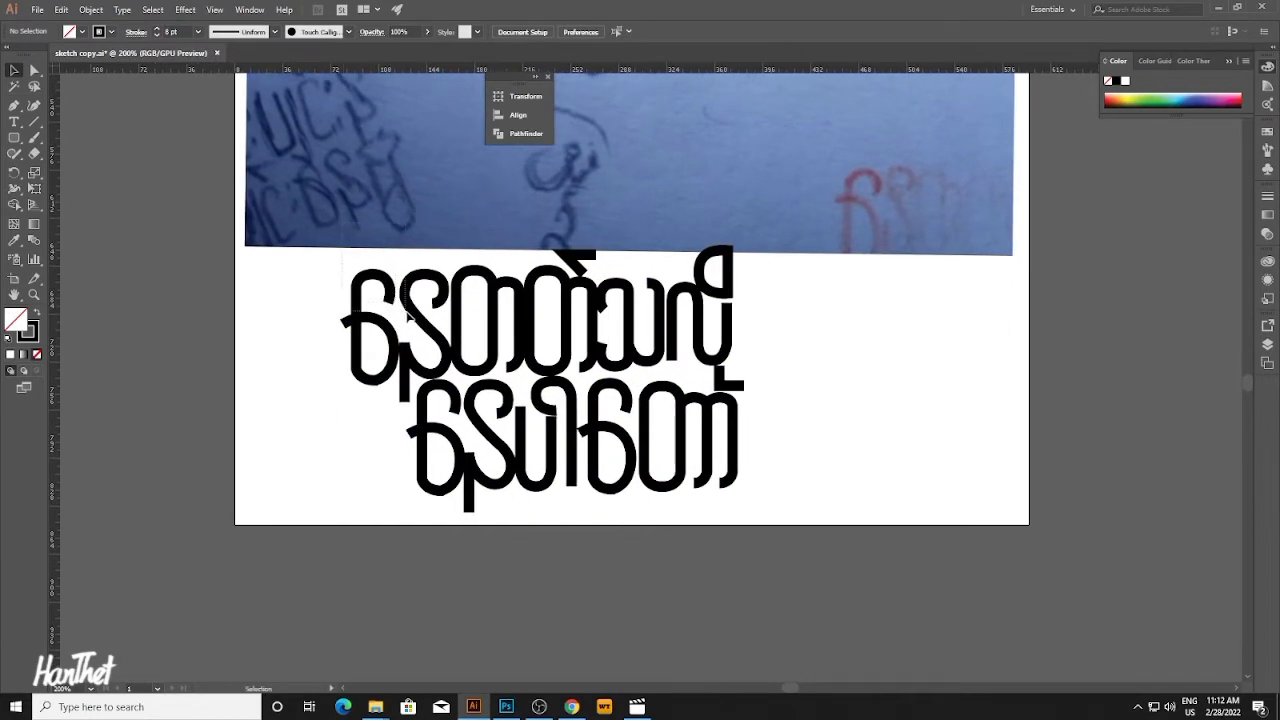
Nudge the upper line's first letters left, and shift them left again together with the two rounded rectangles and their arches.
left_click(420, 358)
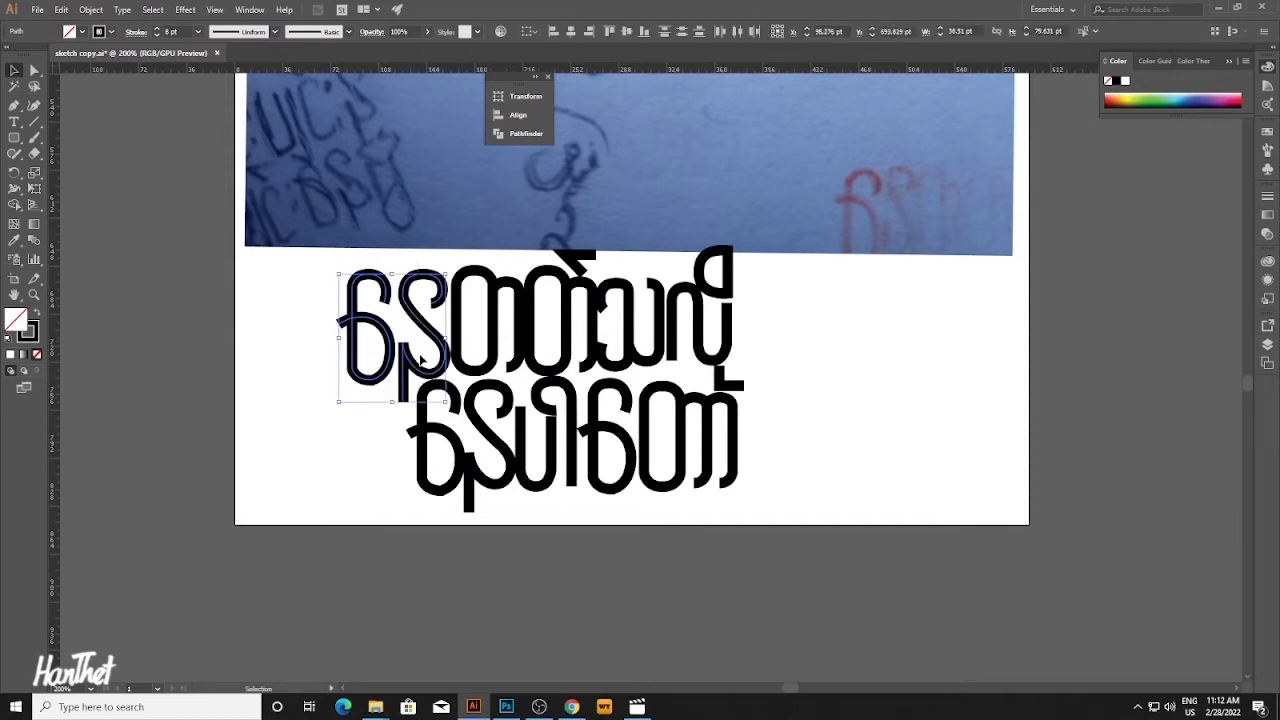
left_click_drag(310, 248, 444, 327)
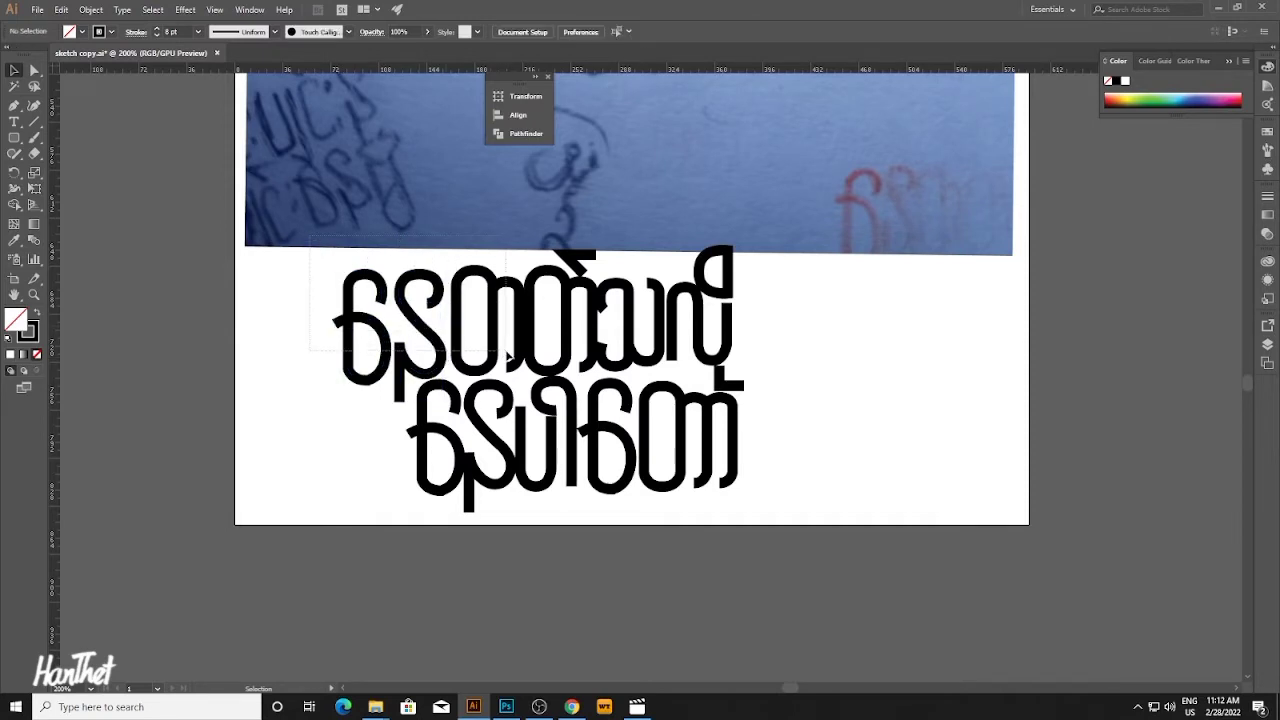
key("Left")
key("Left")
key("Left")
left_click_drag(507, 354, 567, 346)
left_click(304, 276)
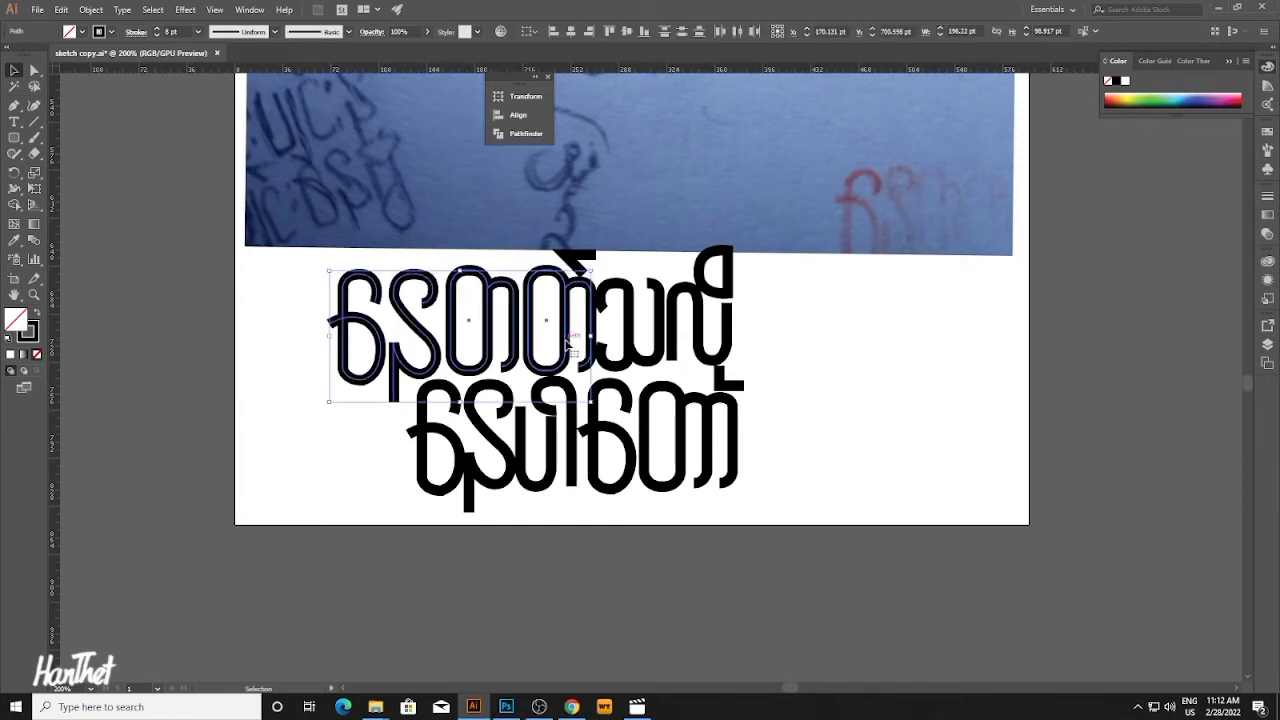
left_click(777, 334)
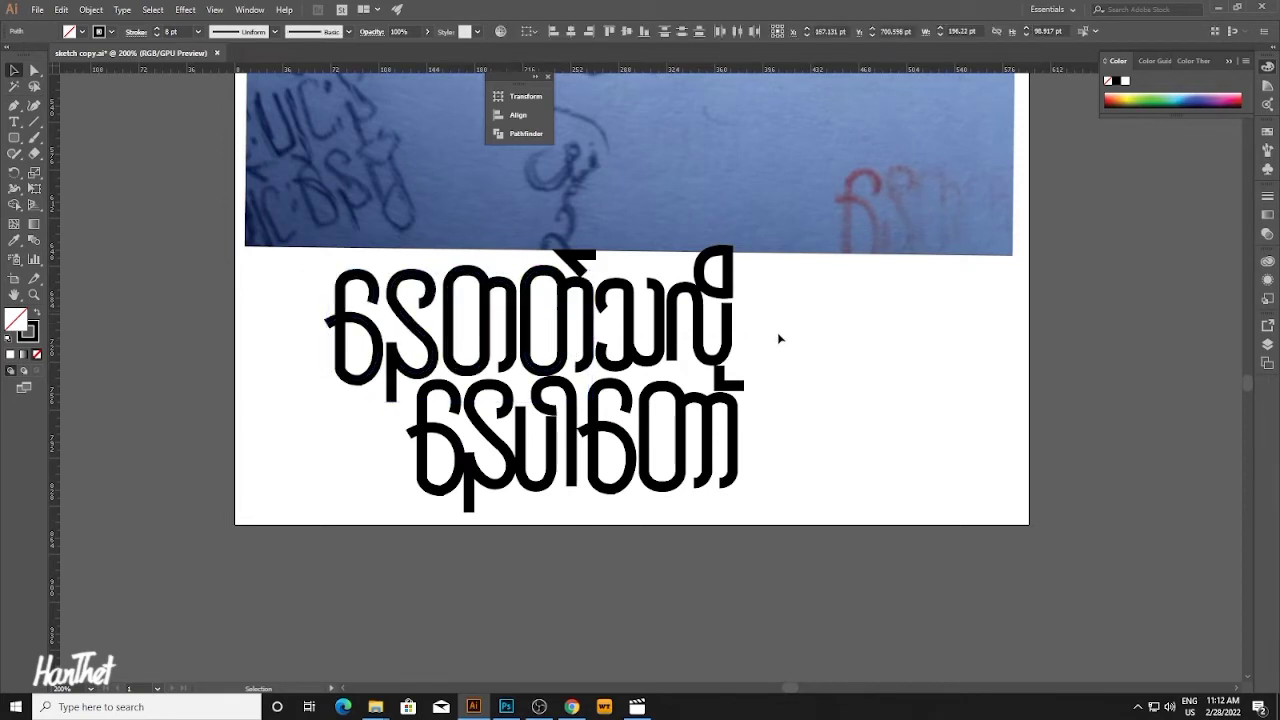
Nudge the upper line's closing letter with its D-shaped and L-shaped marks slightly right.
left_click_drag(780, 356, 695, 263)
left_click_drag(777, 371, 682, 272)
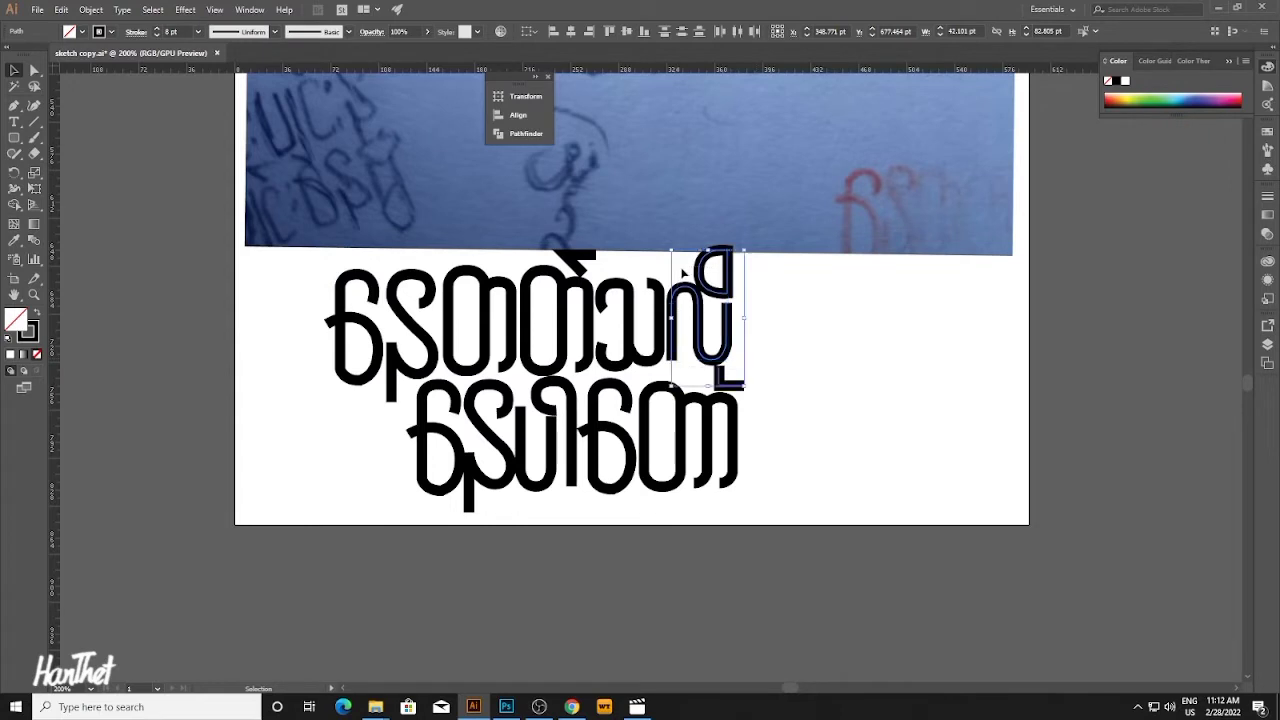
key("Right")
key("Right")
key("Right")
left_click(765, 291)
Nudge only the D-shaped mark at the upper line's end slightly further right.
left_click(718, 257)
key("Right")
key("Right")
key("Right")
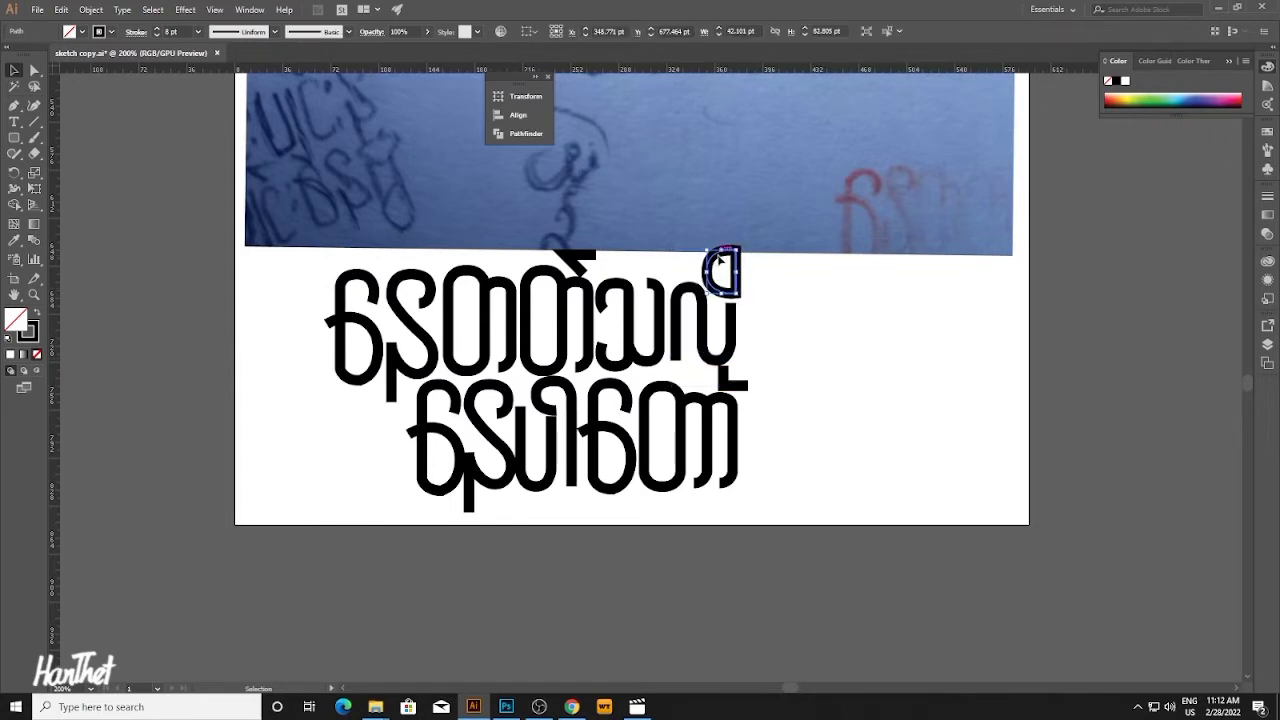
left_click(803, 289)
Give the hooked mark above the upper line's second rounded rectangle a round stroke corner join.
left_click(596, 258)
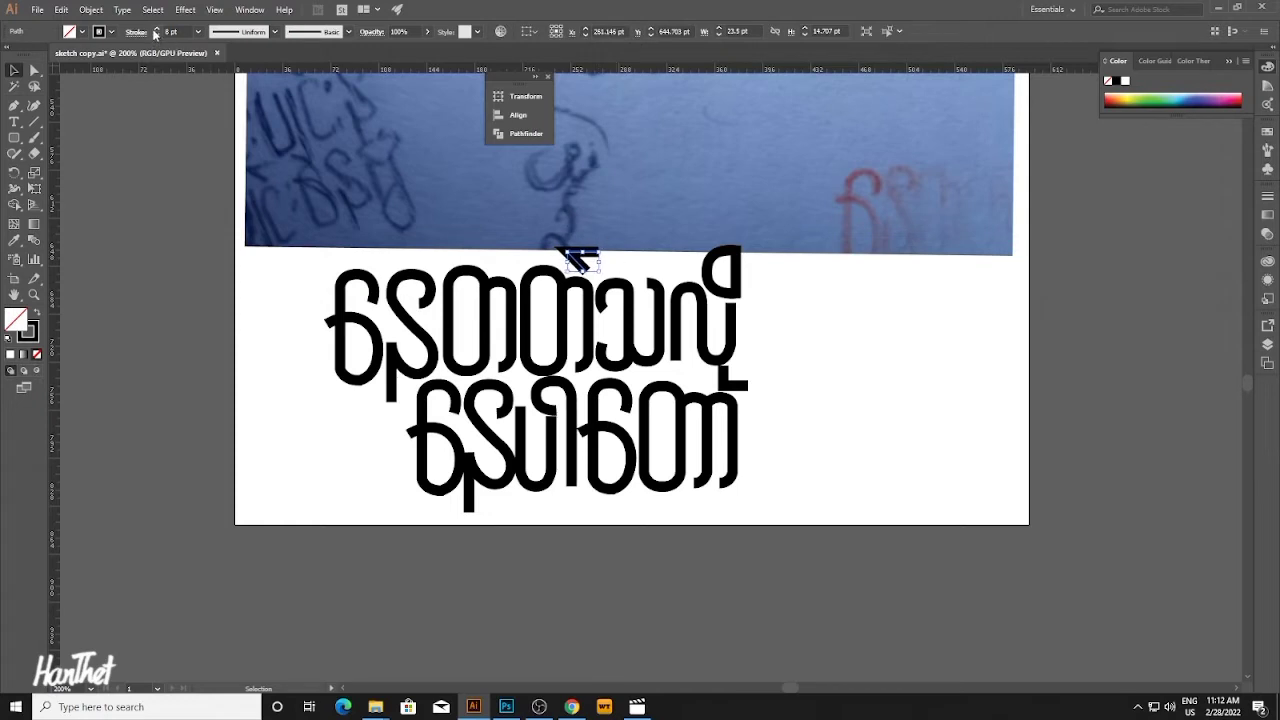
left_click(136, 32)
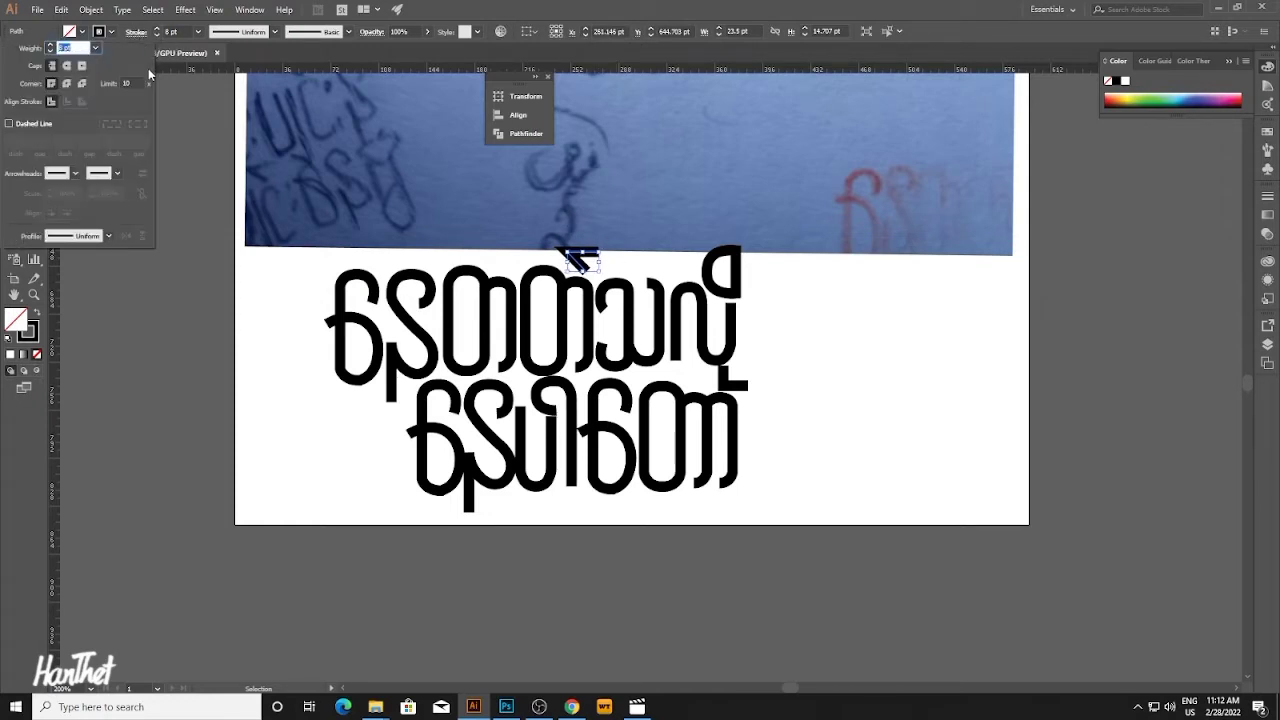
left_click(68, 84)
left_click(507, 235)
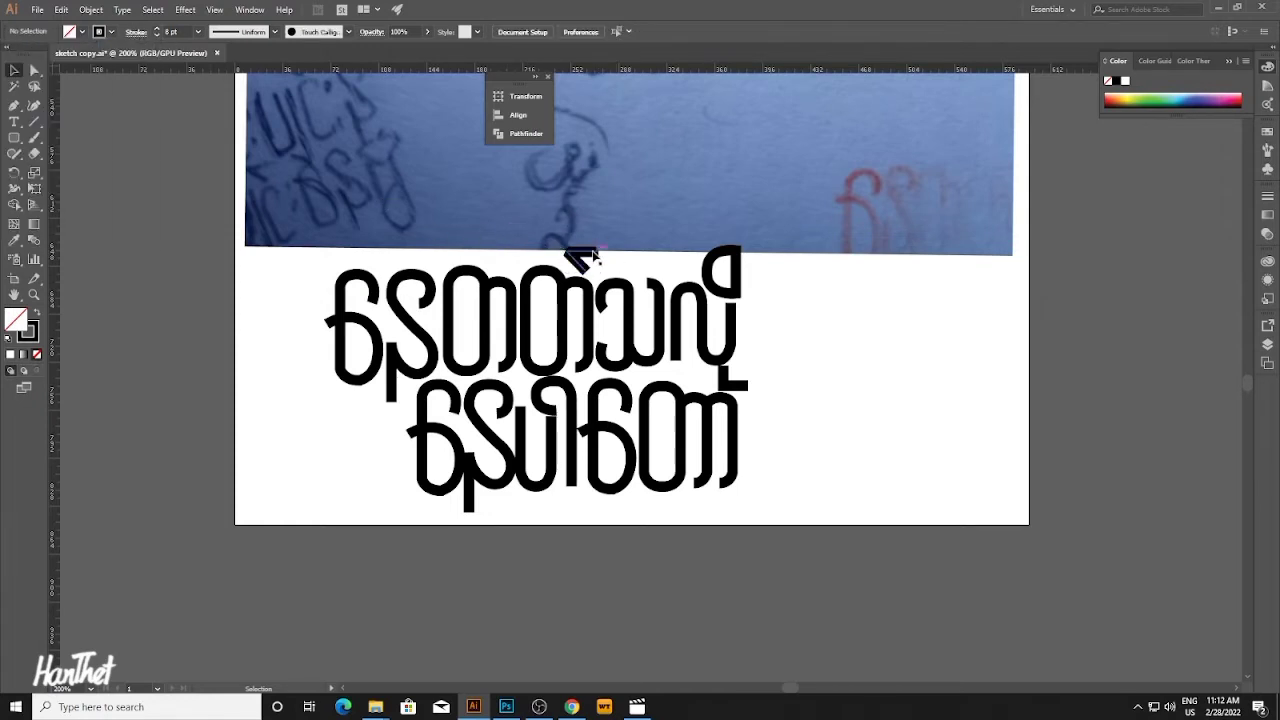
Lengthen the horizontal arm of the hooked mark above the upper line slightly to the right by its end point.
left_click_drag(595, 255, 617, 249)
left_click(617, 249)
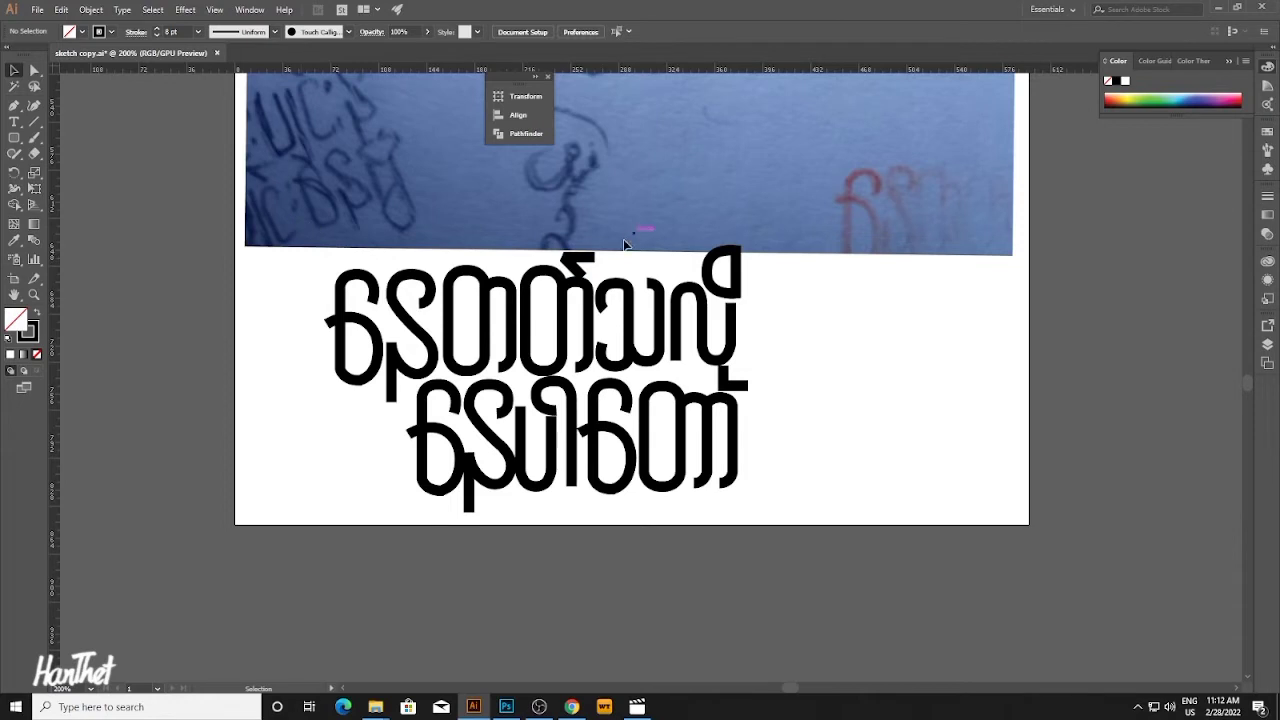
key("a")
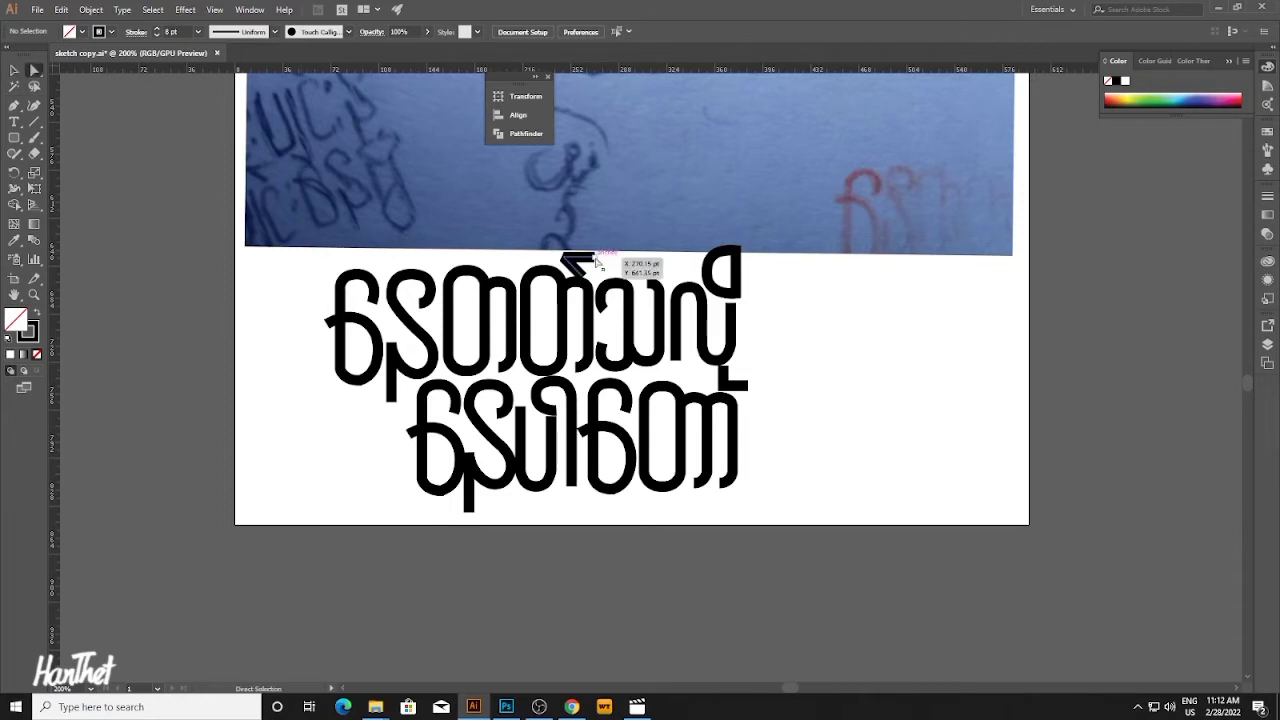
left_click_drag(596, 258, 571, 227)
left_click(616, 230)
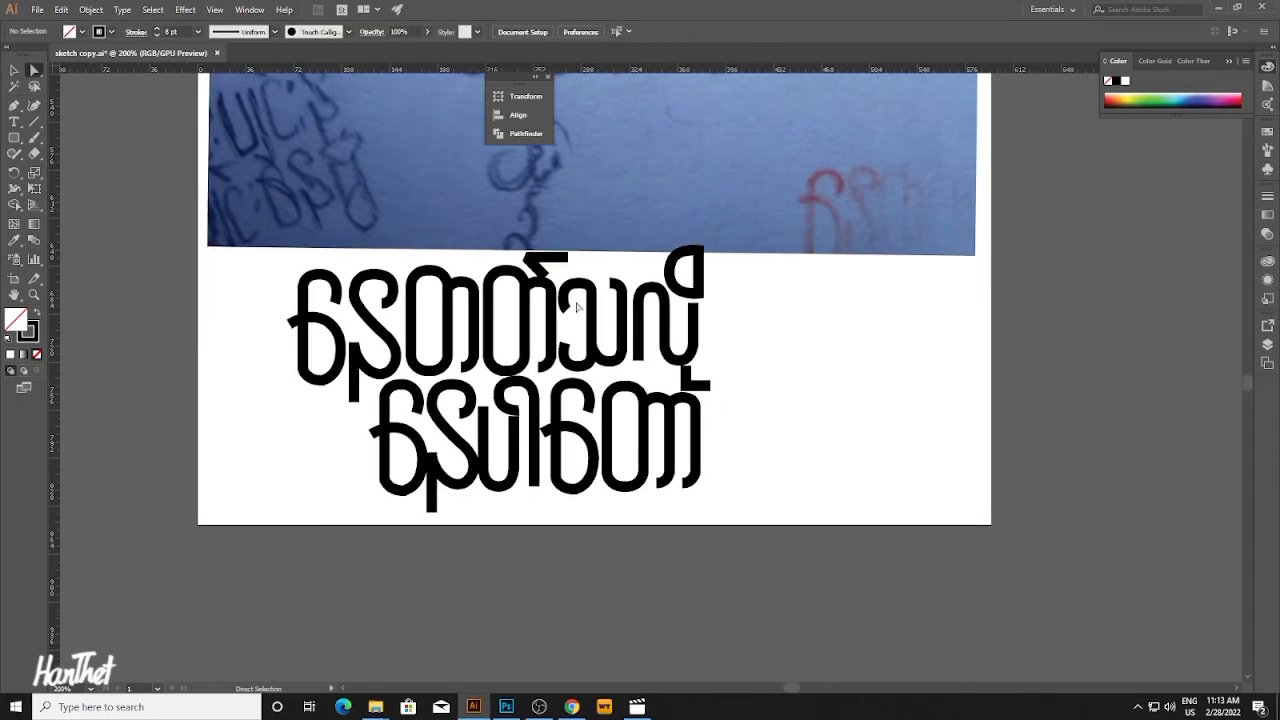
Select the whole upper line and move it slightly up, away from the lower line.
key("v")
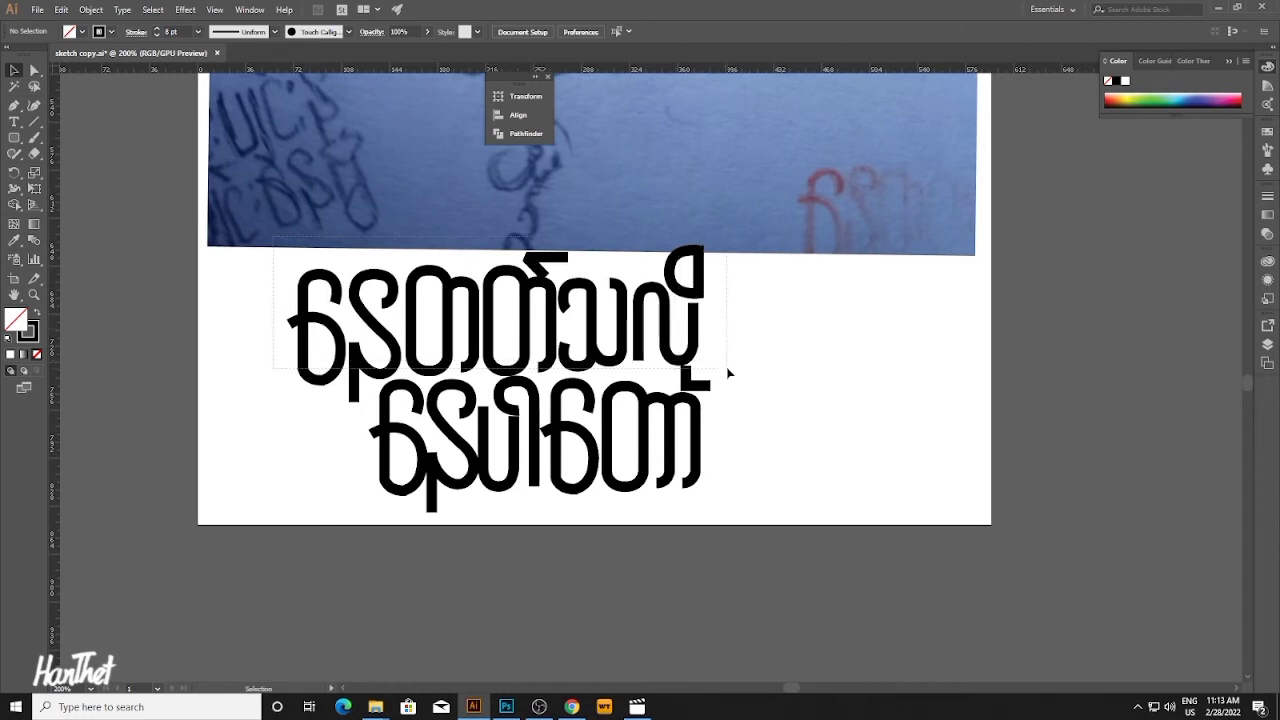
left_click(729, 366)
left_click(745, 409)
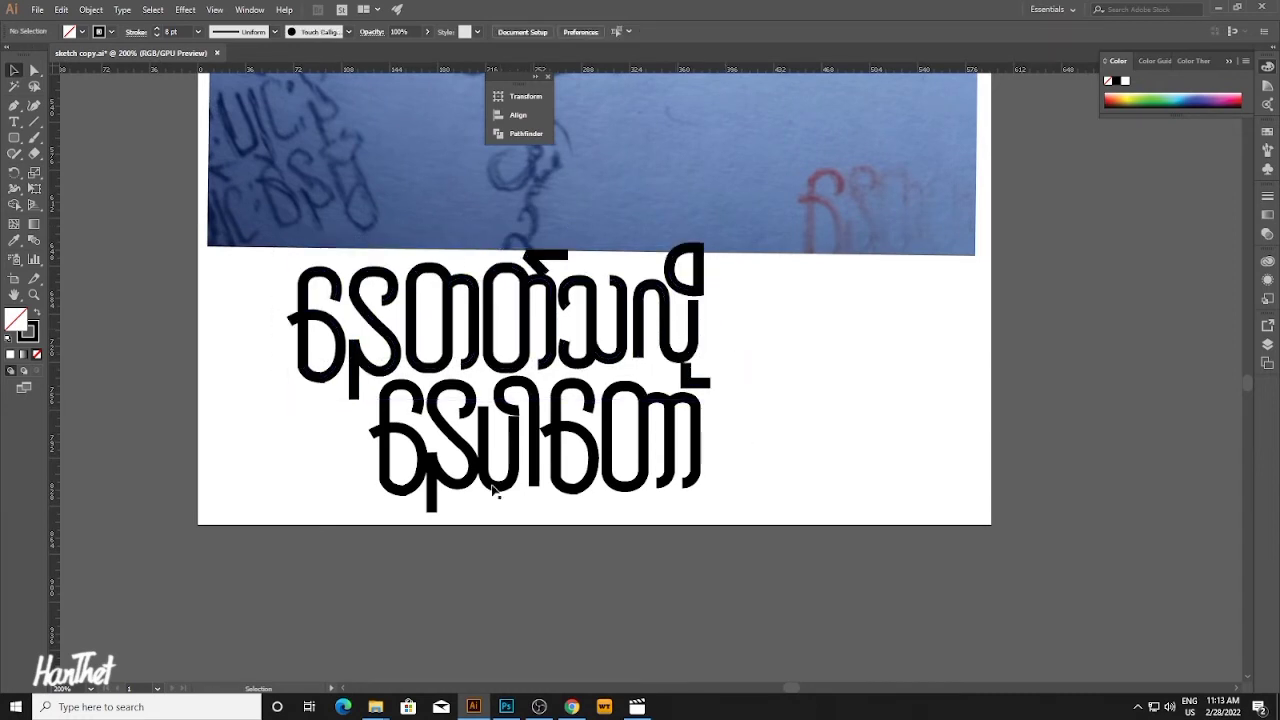
Shift the lower line's first two letters slightly left, opening a little more space between them.
key("Left")
key("Left")
key("Left")
left_click_drag(401, 472, 384, 470)
left_click(318, 489)
key("Left")
key("Left")
key("Left")
key("Left")
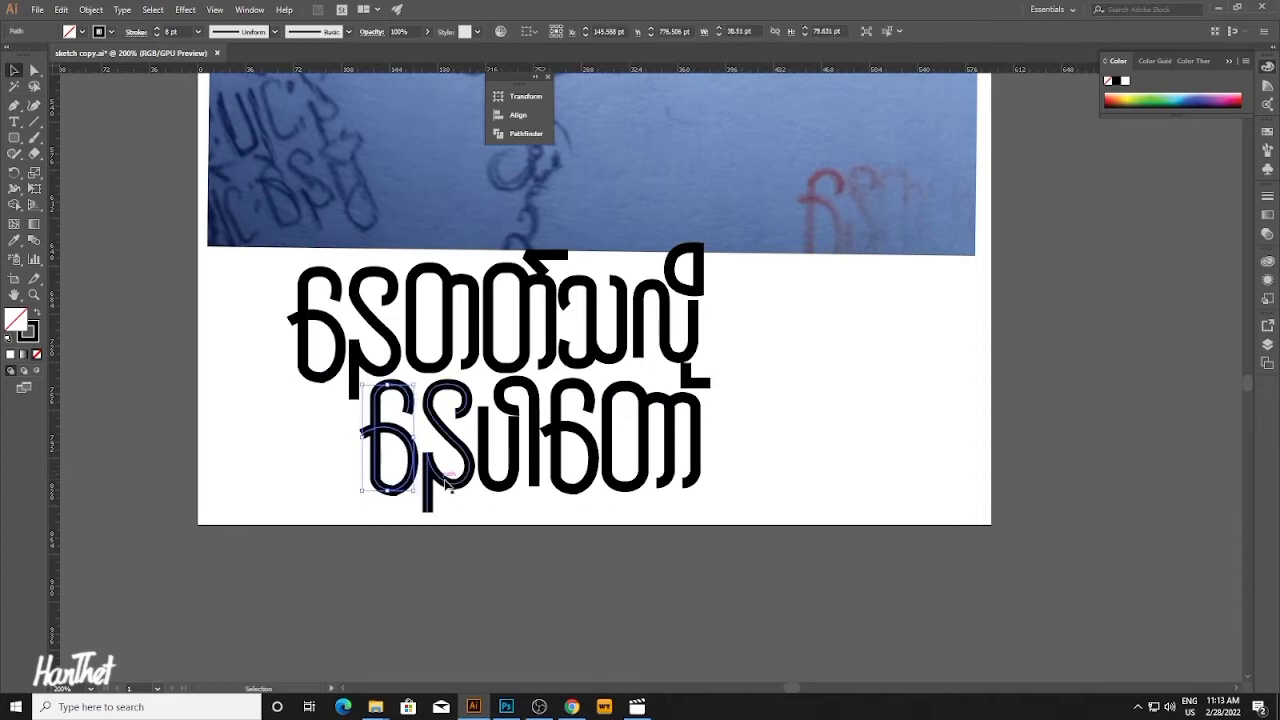
left_click(451, 500)
Nudge the upper line's first letter slightly left and the lower line's closing letters slightly right.
left_click(306, 354)
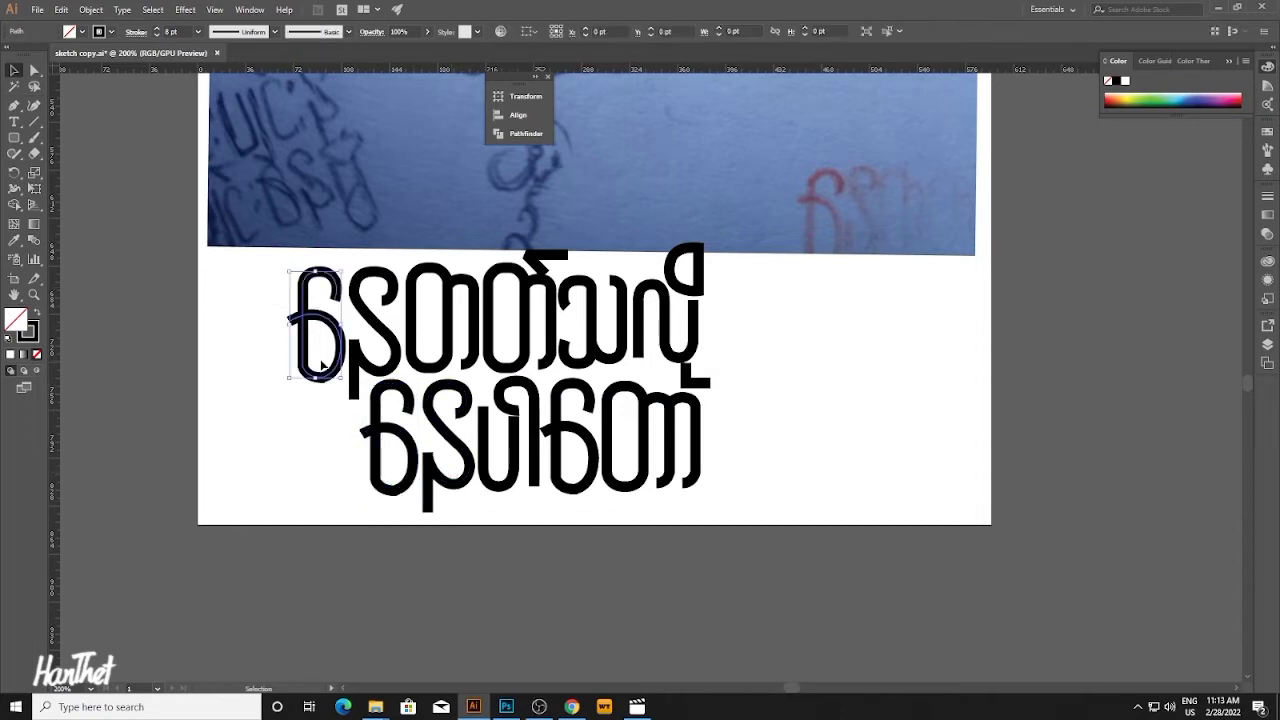
left_click(338, 485)
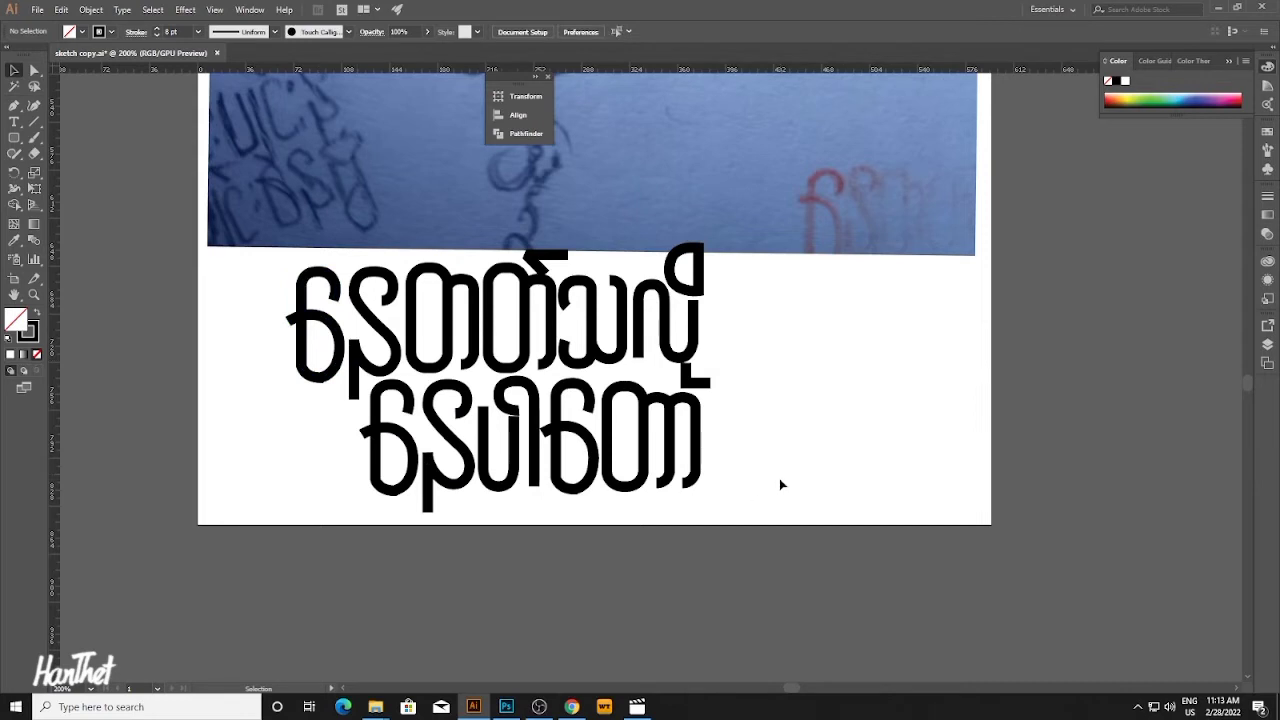
left_click_drag(616, 430, 702, 420)
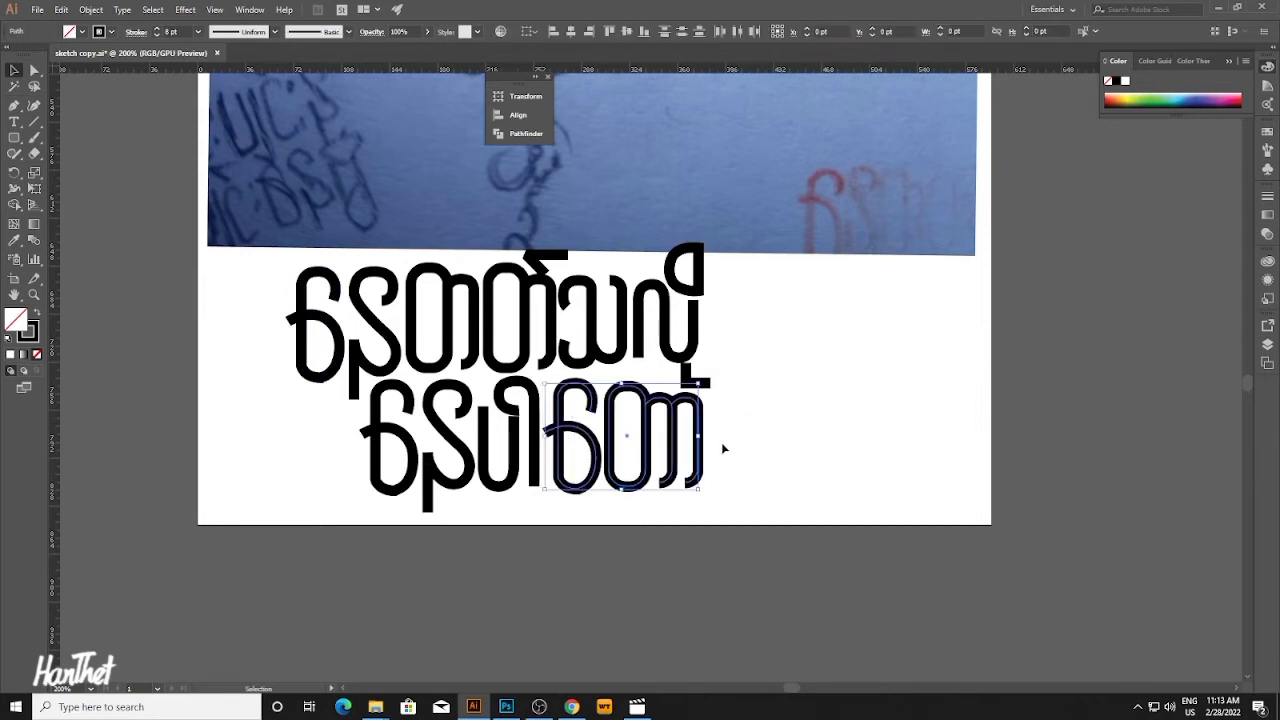
left_click(531, 504)
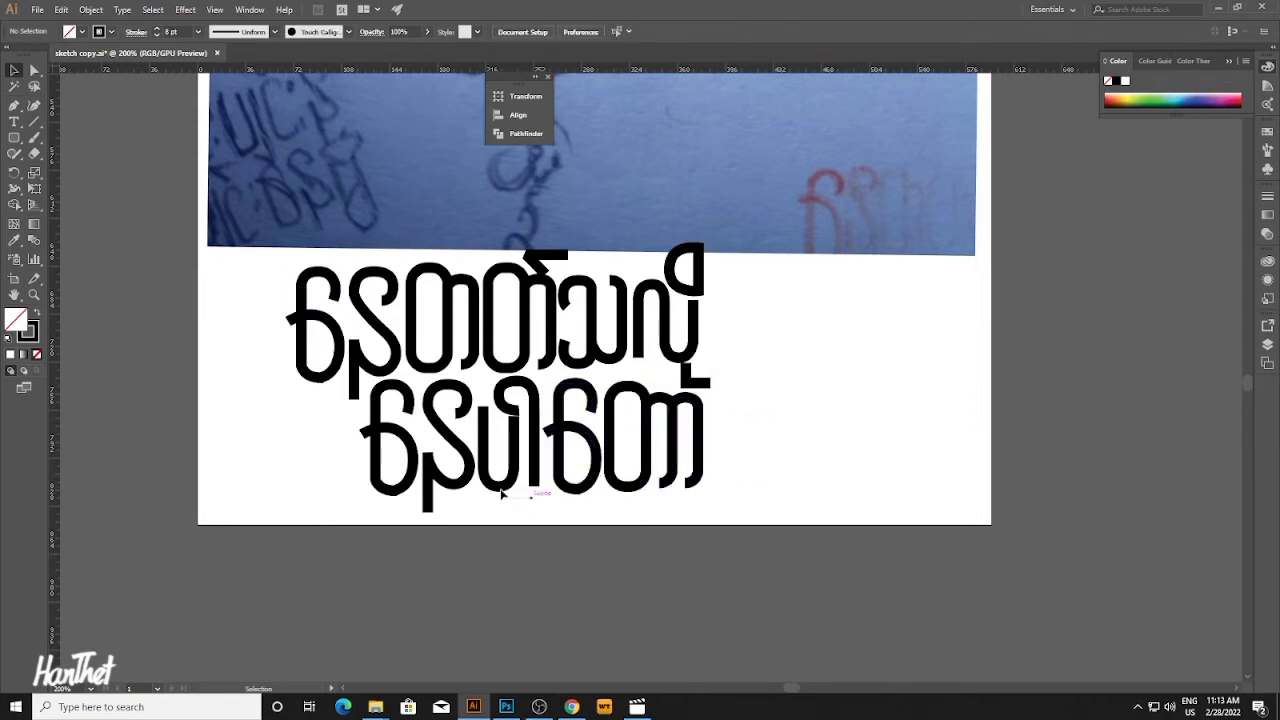
Lower the top end point of the U-shaped letter's right stem in the lower line, leaving a small gap below the hook.
left_click(601, 421, "ctrl")
left_click(603, 417, "ctrl")
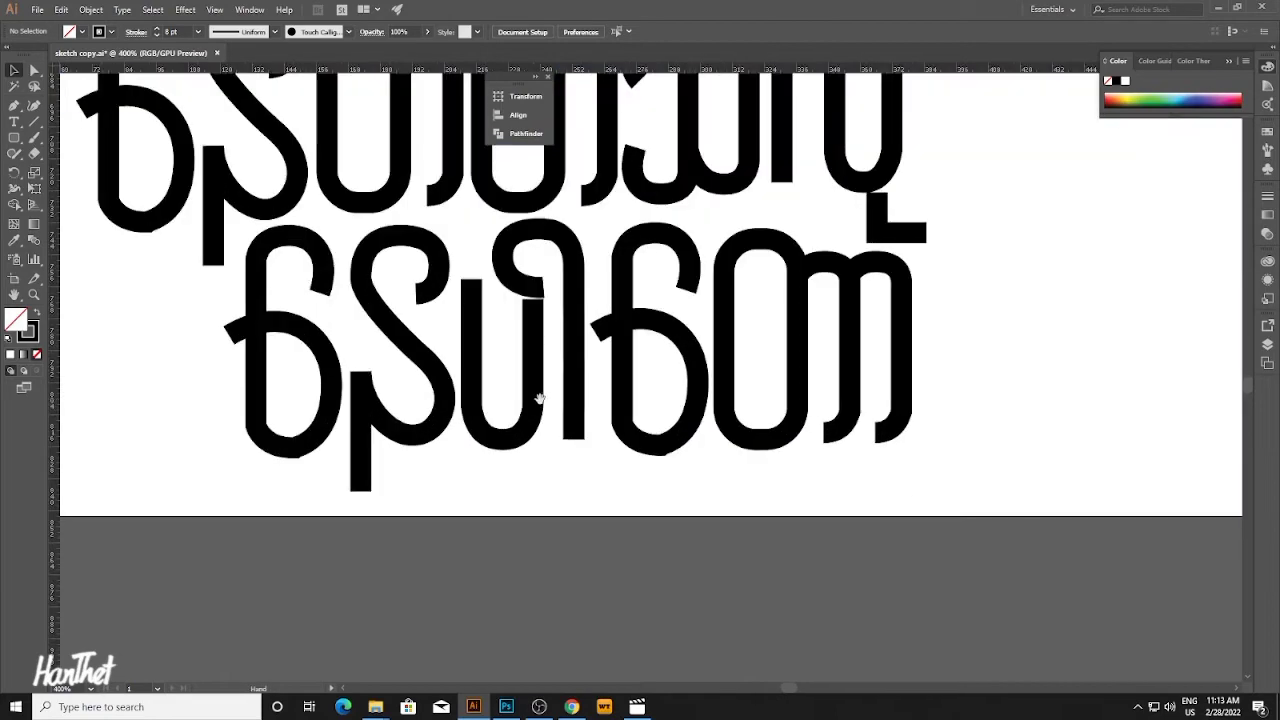
scroll(535, 395, "up", 1)
key("a")
left_click_drag(533, 350, 533, 355)
left_click(553, 510)
left_click(577, 402, "ctrl+alt")
left_click(577, 402, "ctrl+alt")
left_click(577, 402, "ctrl+alt")
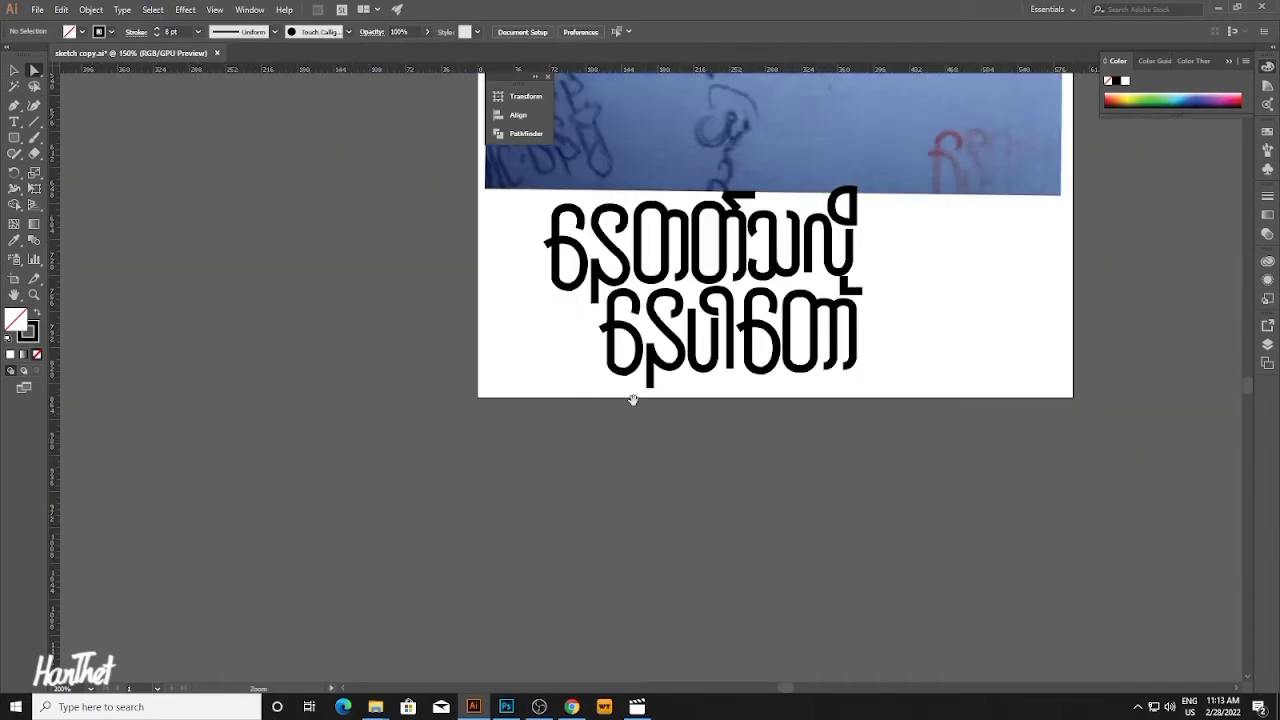
left_click_drag(631, 400, 542, 537)
key("v")
left_click_drag(429, 321, 814, 553)
left_click_drag(728, 440, 779, 493)
left_click(728, 430)
Draw a circle about 11.7 pt in diameter with the Ellipse tool, just below the lower line's final arches.
left_click(728, 430, "ctrl")
left_click(728, 430, "ctrl")
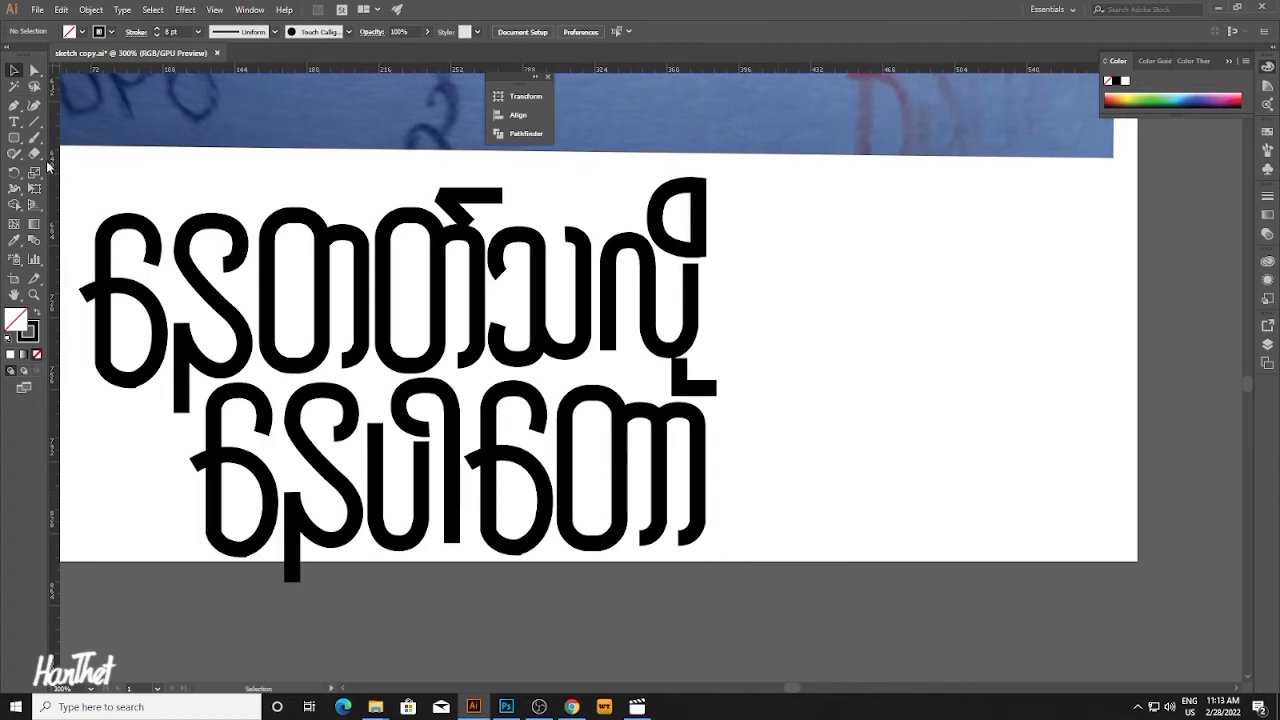
left_click(16, 139)
left_click_drag(16, 139, 76, 169)
scroll(657, 503, "down", 1)
left_click_drag(657, 503, 703, 524)
key("v")
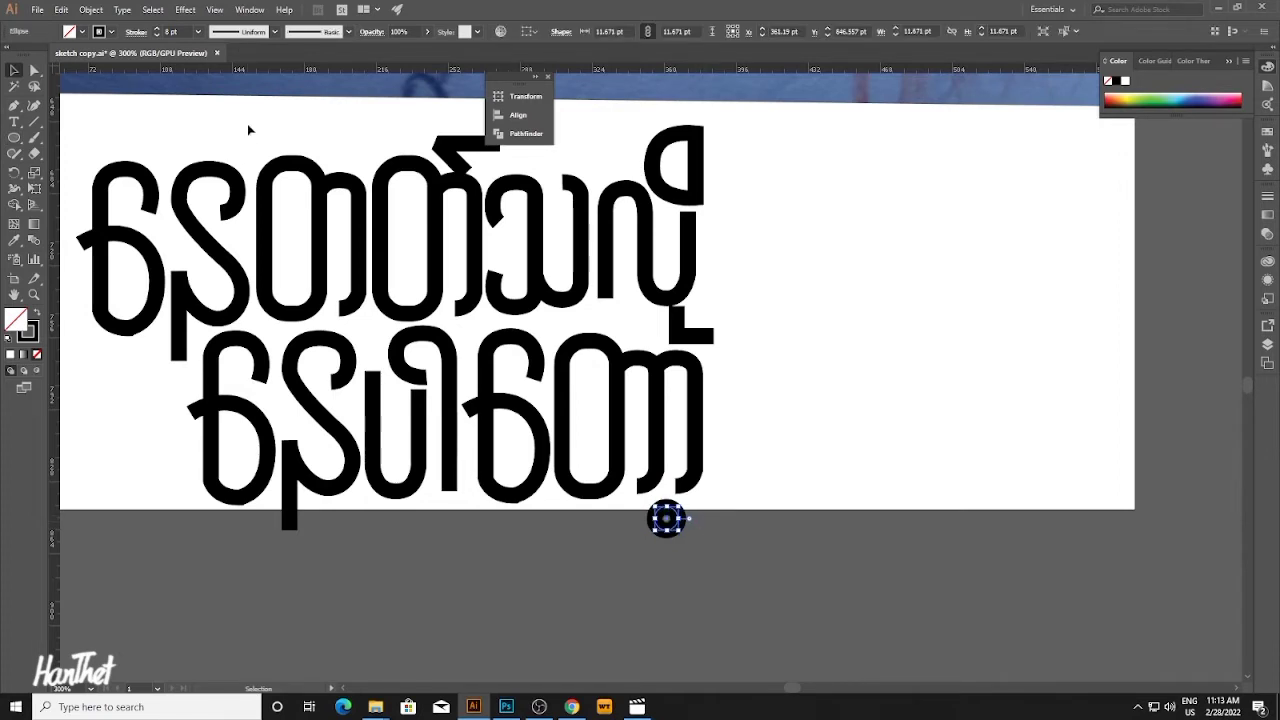
Nudge the small circle up slightly and reduce its stroke weight to 5 pt.
key("Up")
left_click(157, 35)
left_click(157, 35)
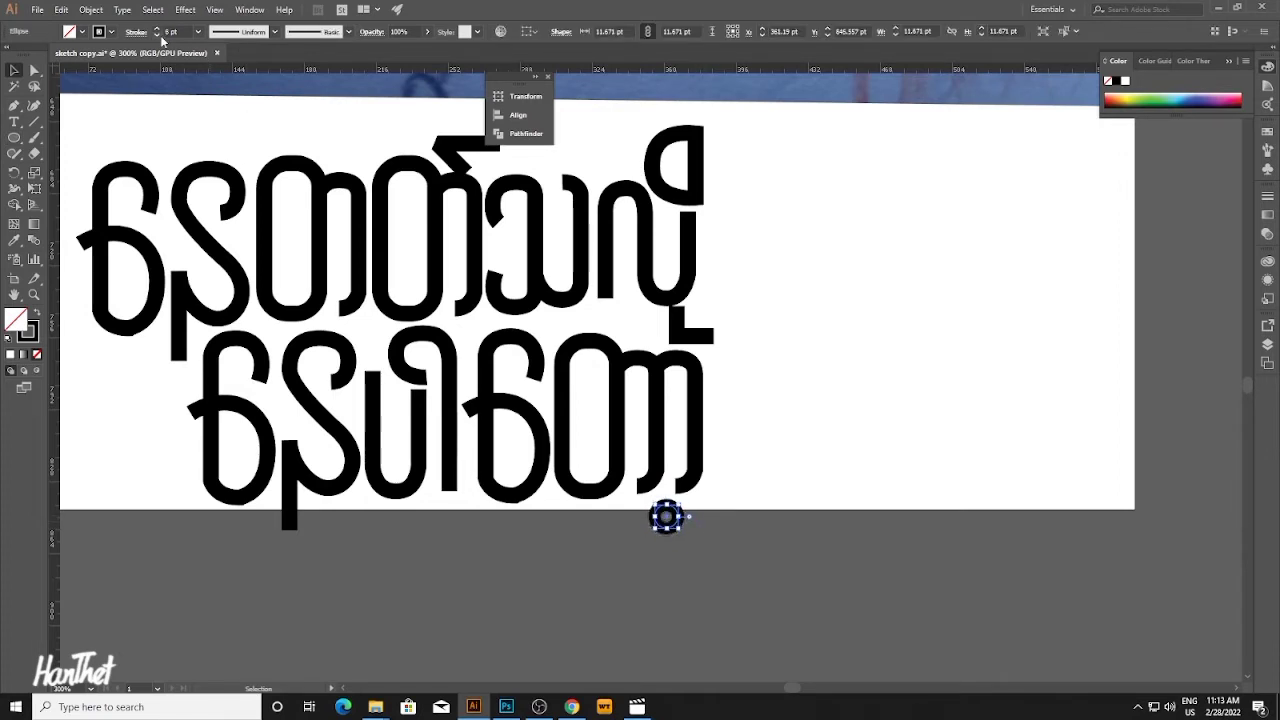
left_click(157, 35)
left_click(756, 401)
Select the two-line lettering without the small circle and move it up, clear of the artboard's lower edge.
left_click(752, 400, "ctrl+alt")
left_click(752, 400, "ctrl+alt")
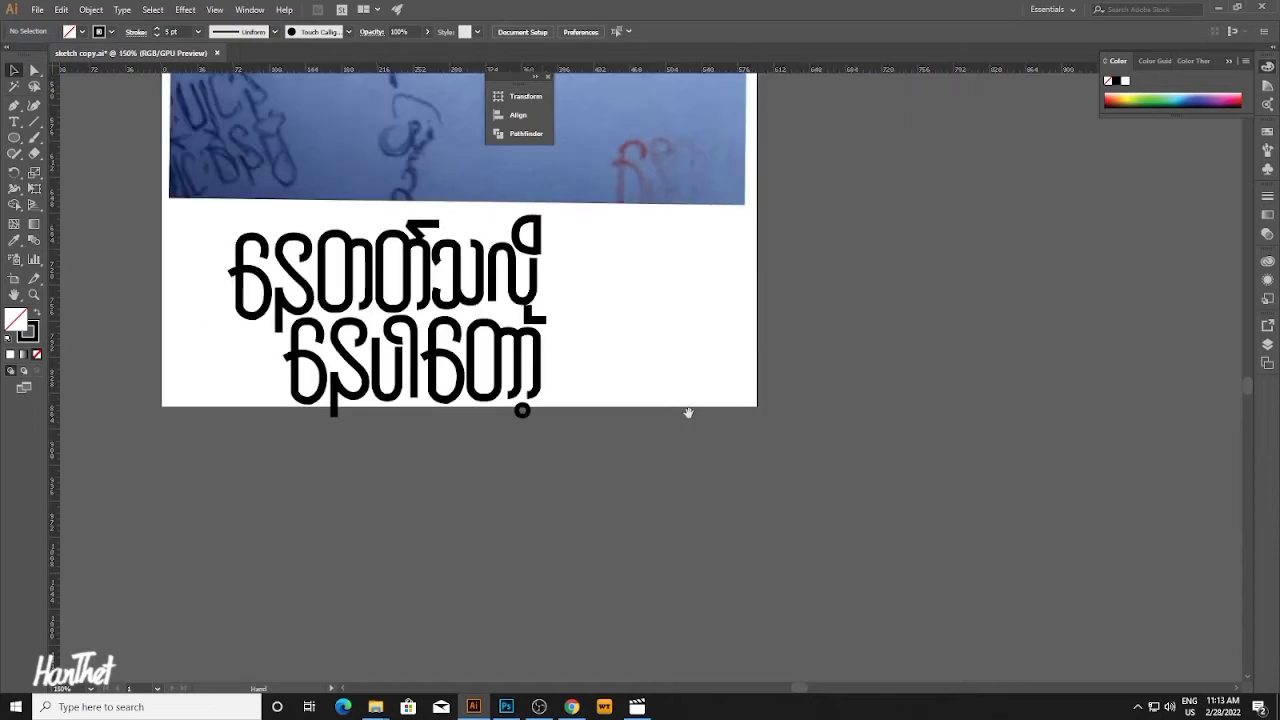
left_click_drag(687, 411, 796, 519)
left_click_drag(713, 510, 348, 323)
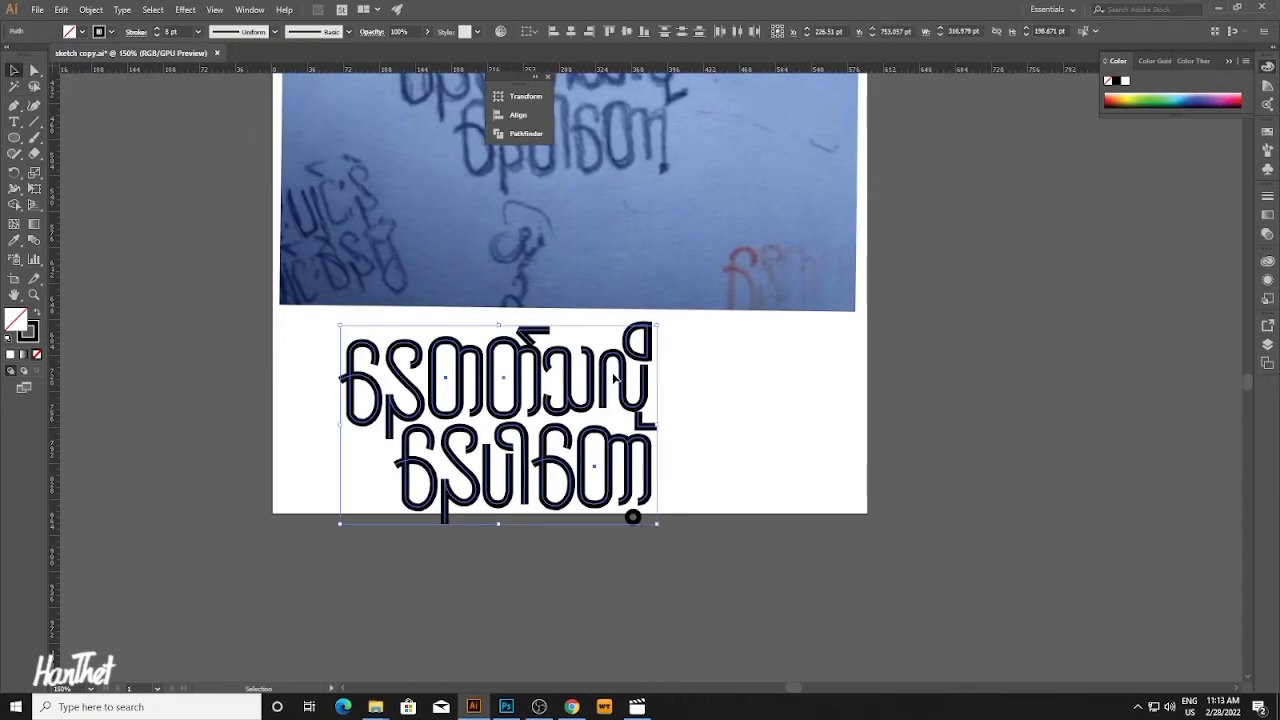
key("shift+Up")
key("shift+Up")
left_click(803, 391)
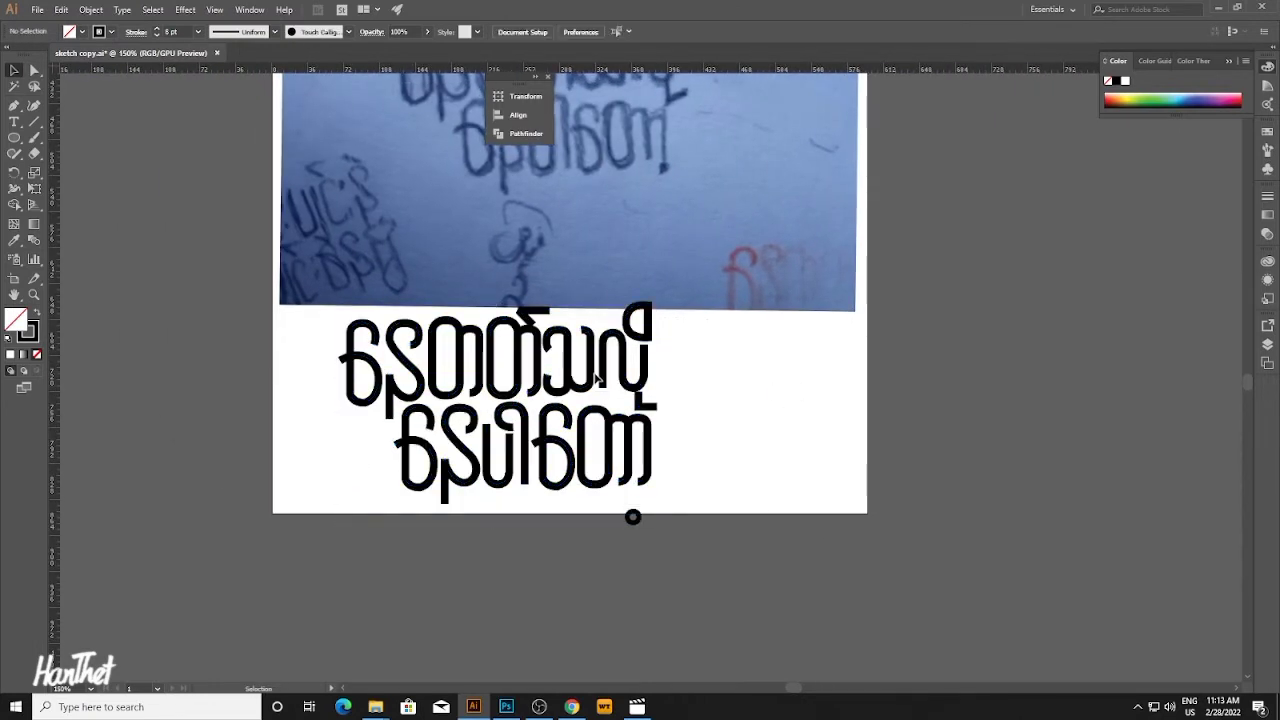
Try to stretch the two arches at the lower line's end wider.
key("ctrl+plus")
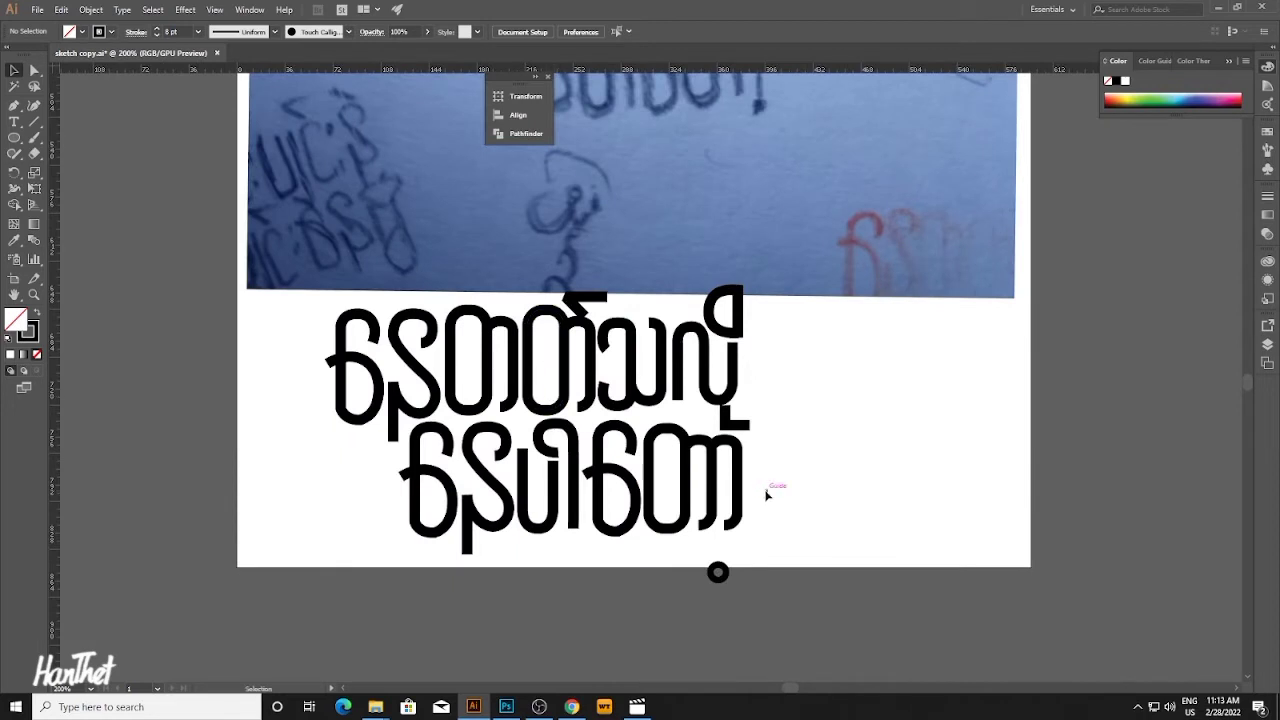
left_click(708, 476)
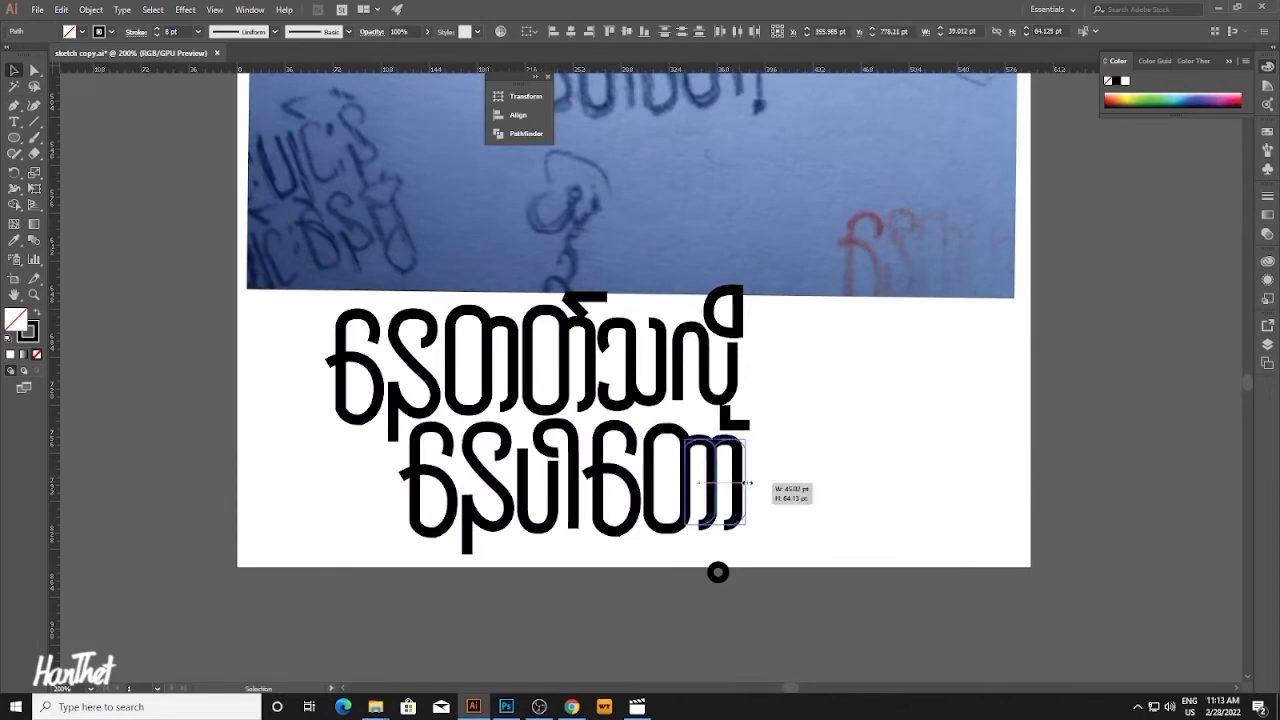
left_click(768, 483)
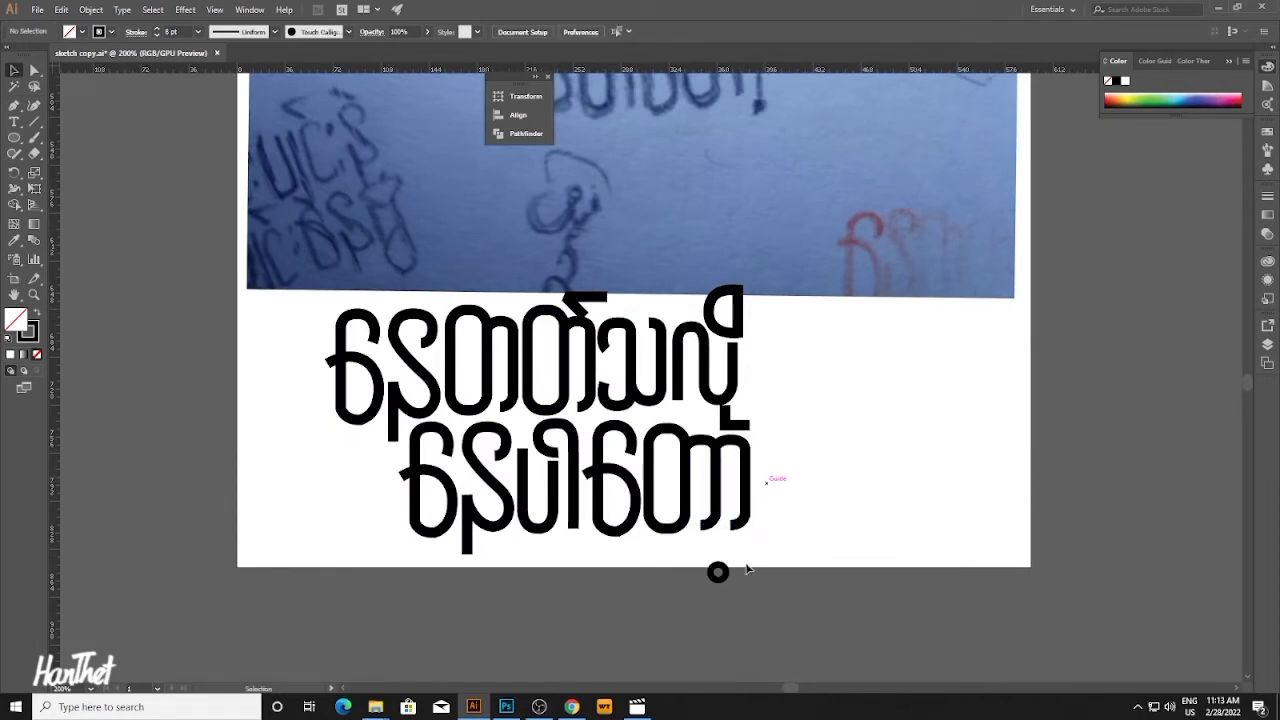
key("ctrl+z")
left_click(771, 511)
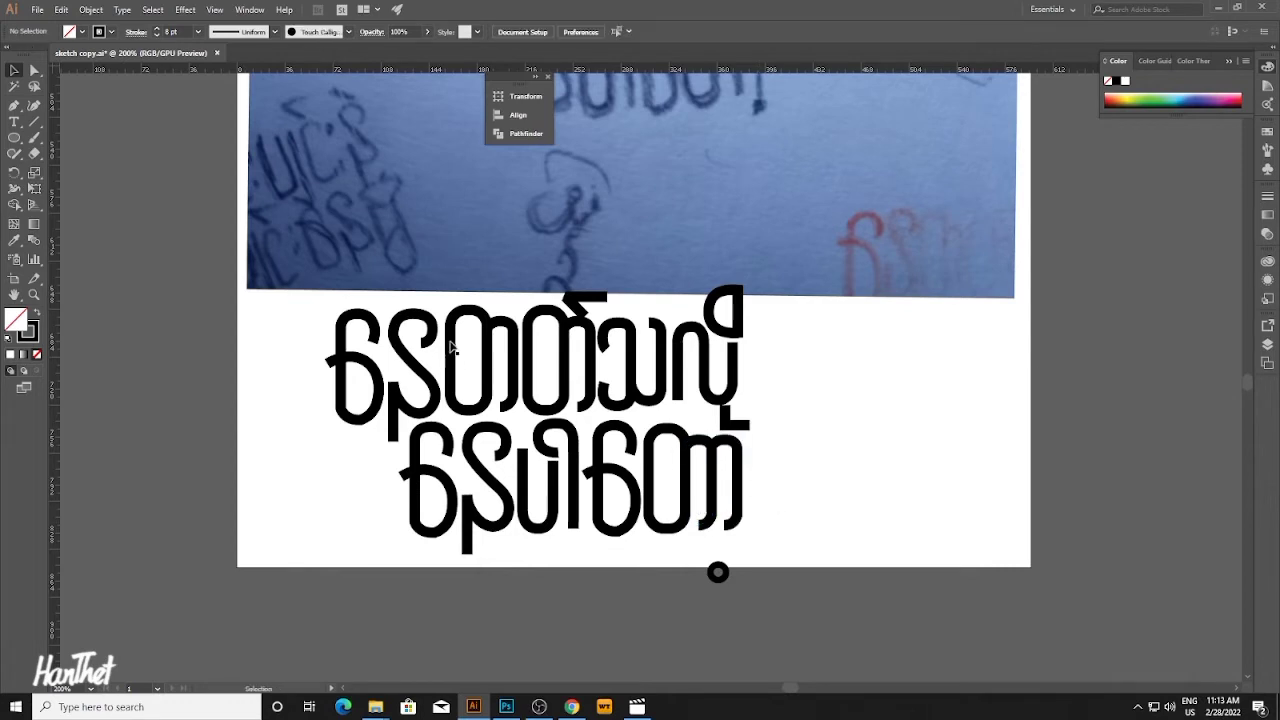
Shift the two arches at the lower line's end 2 pt right.
left_click(733, 485)
key("Right")
key("Right")
left_click(801, 486)
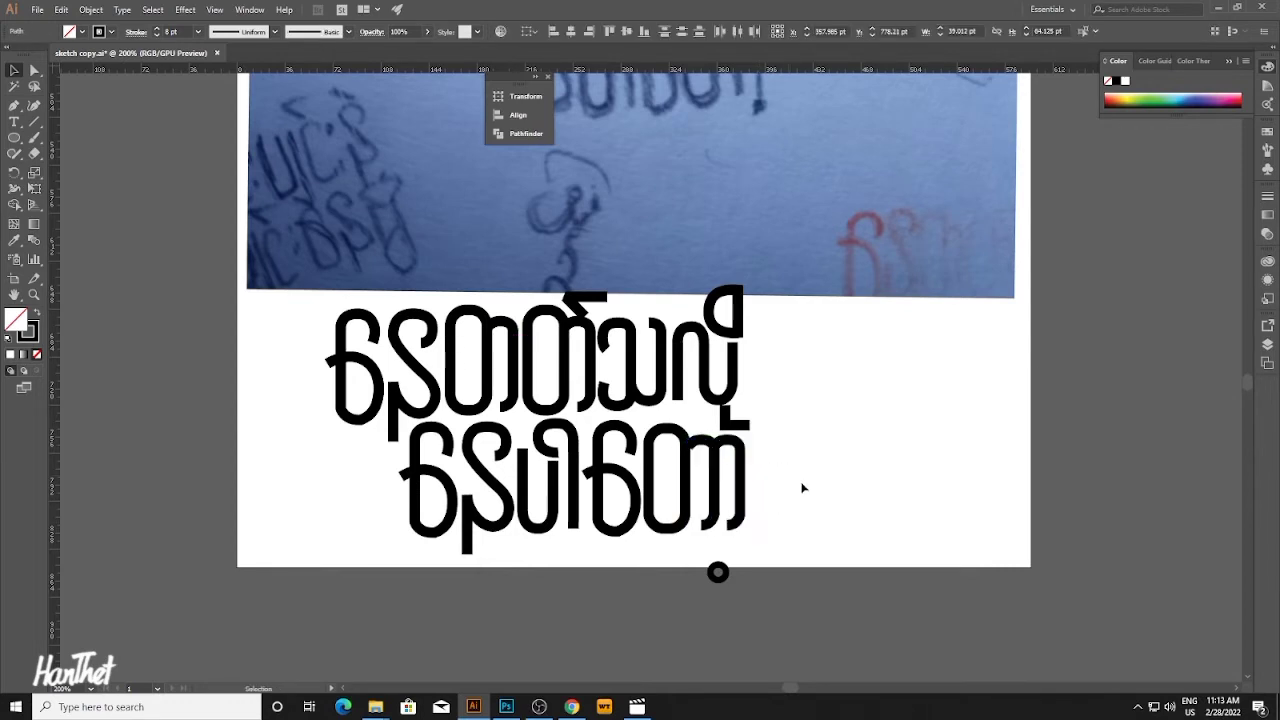
Fine-tune the horizontal position of the outermost arch at the lower line's end.
left_click_drag(709, 467, 731, 477)
key("Left")
key("Left")
key("Right")
key("ctrl+z")
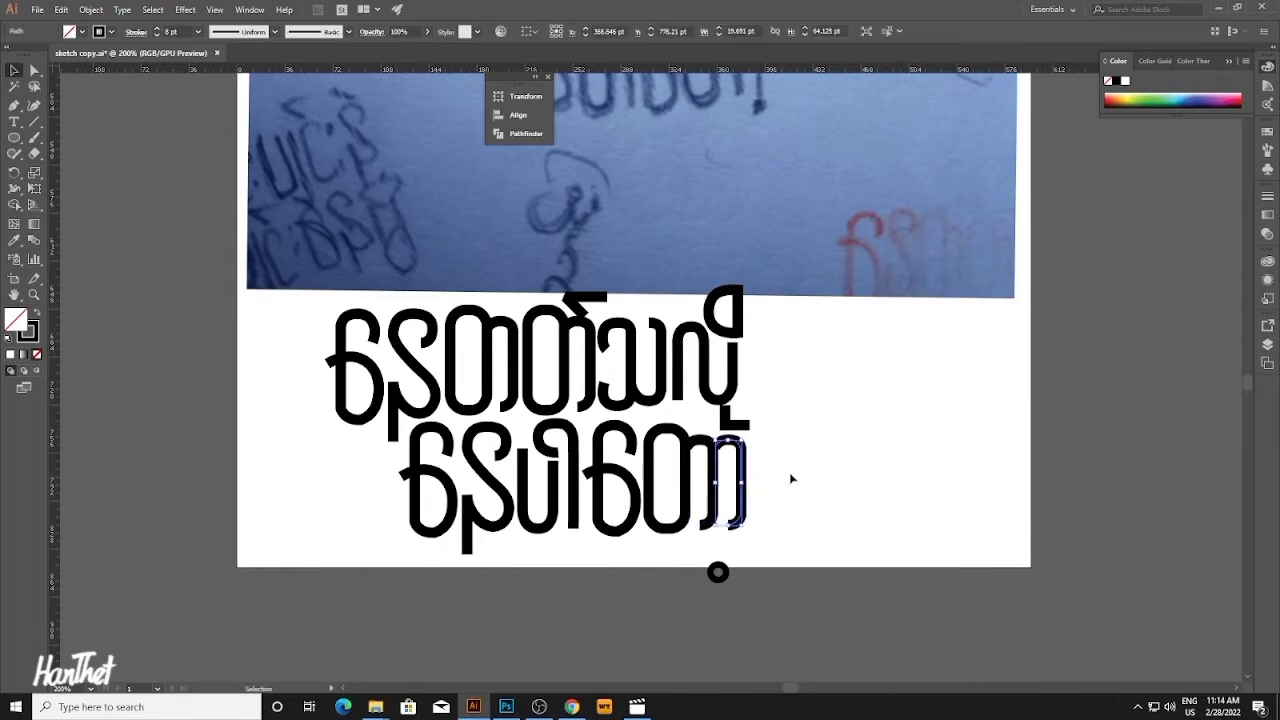
key("ctrl+shift+z")
Shift the letters in the second half of the upper line slightly right to open up their spacing.
left_click(655, 366)
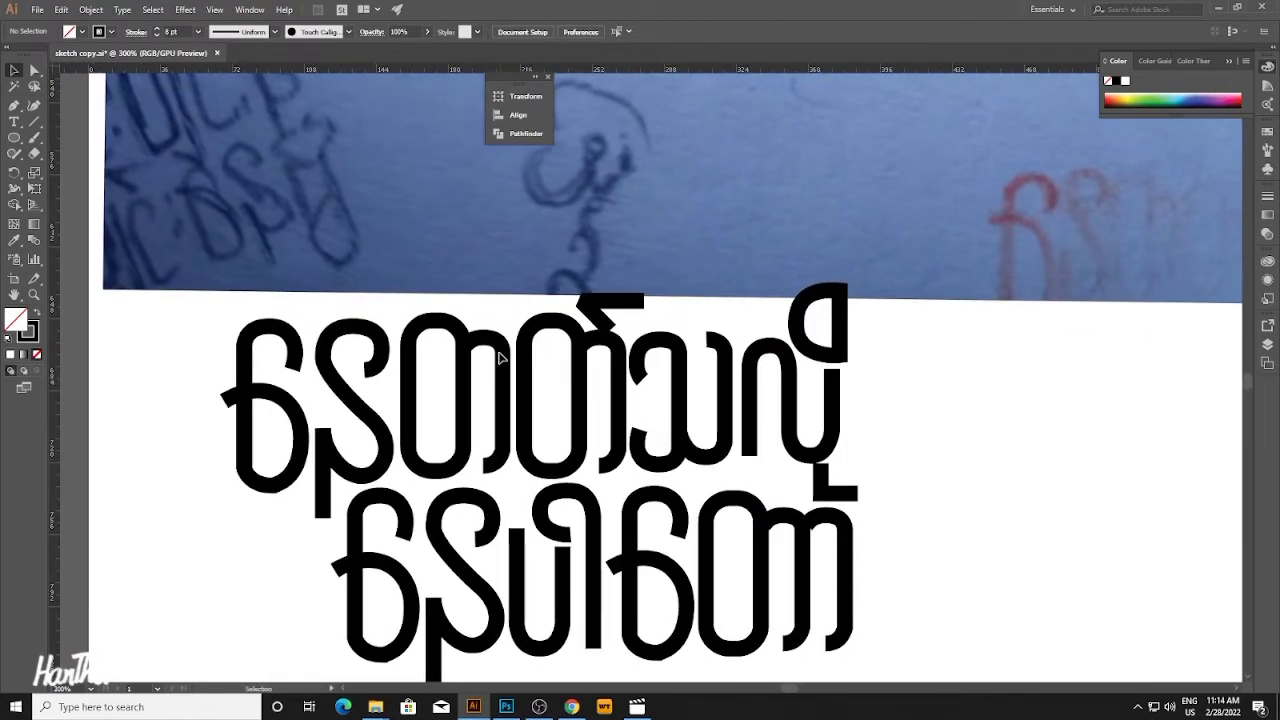
left_click_drag(489, 318, 652, 318)
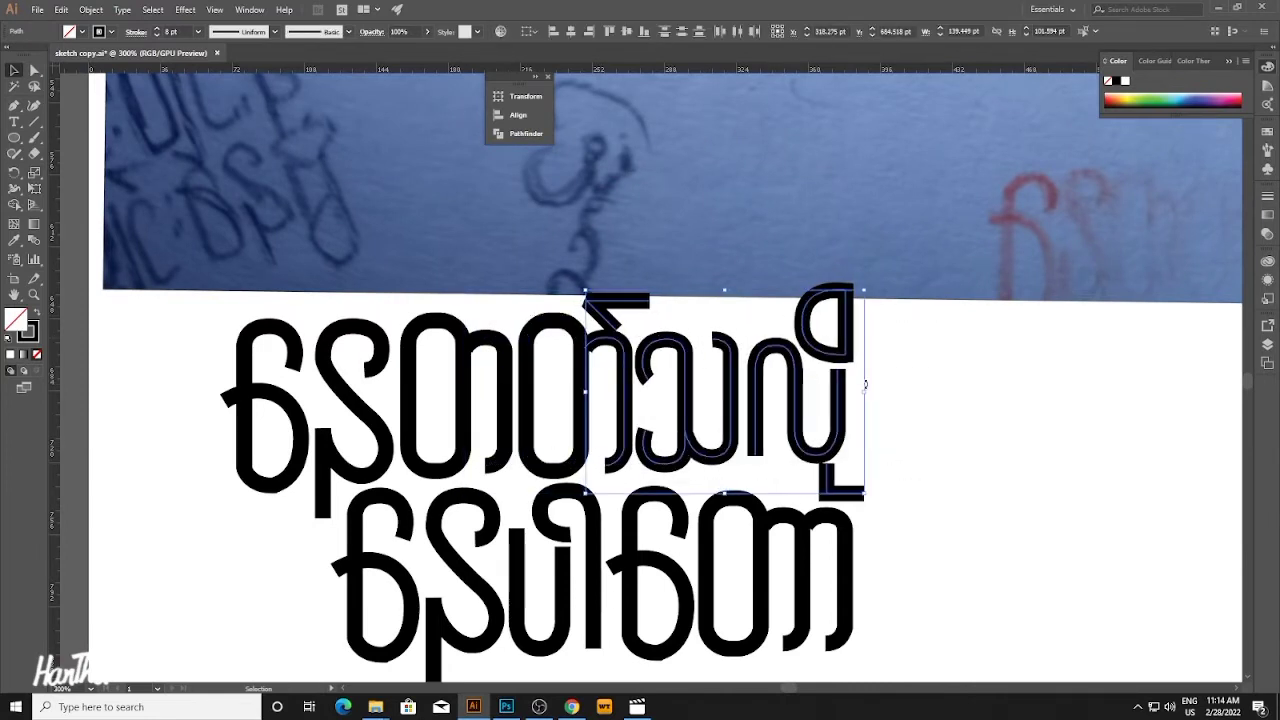
left_click(887, 391)
Move the small circle up onto the artboard, just beneath the two arches at the lower line's end.
left_click(663, 333, "ctrl+alt")
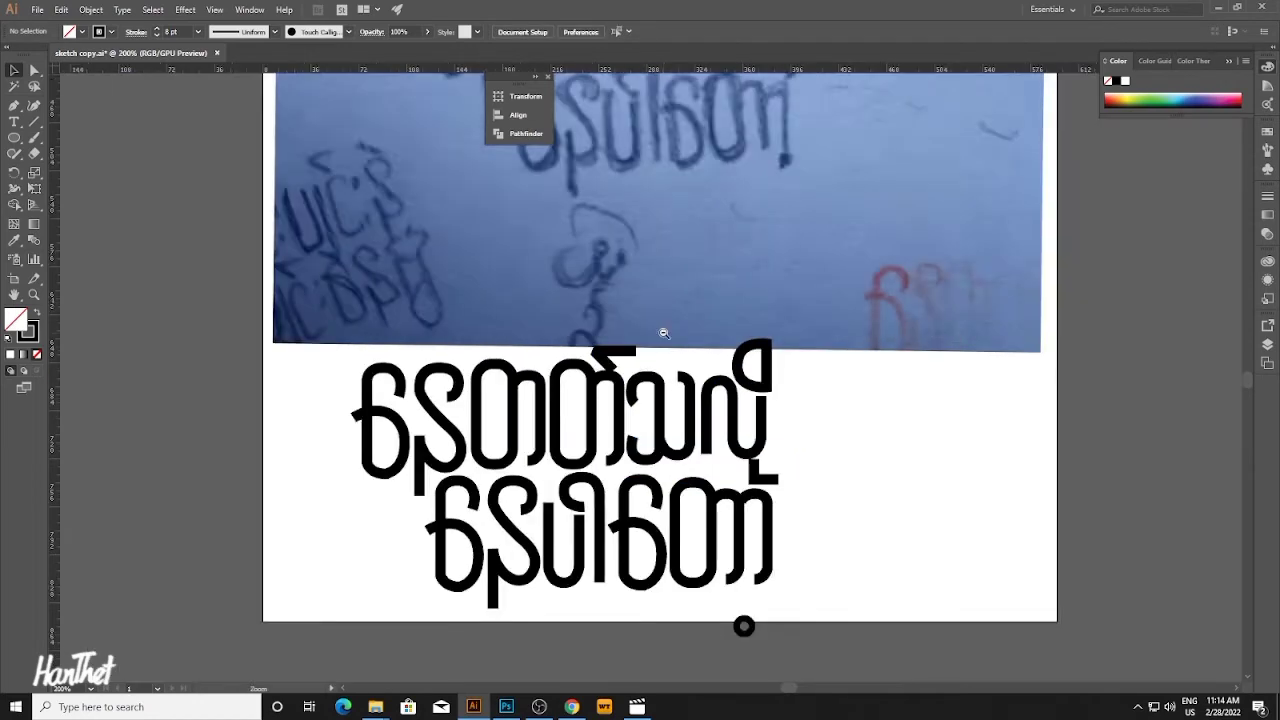
left_click(663, 331, "ctrl+alt")
left_click_drag(663, 331, 669, 268)
left_click_drag(409, 306, 732, 517)
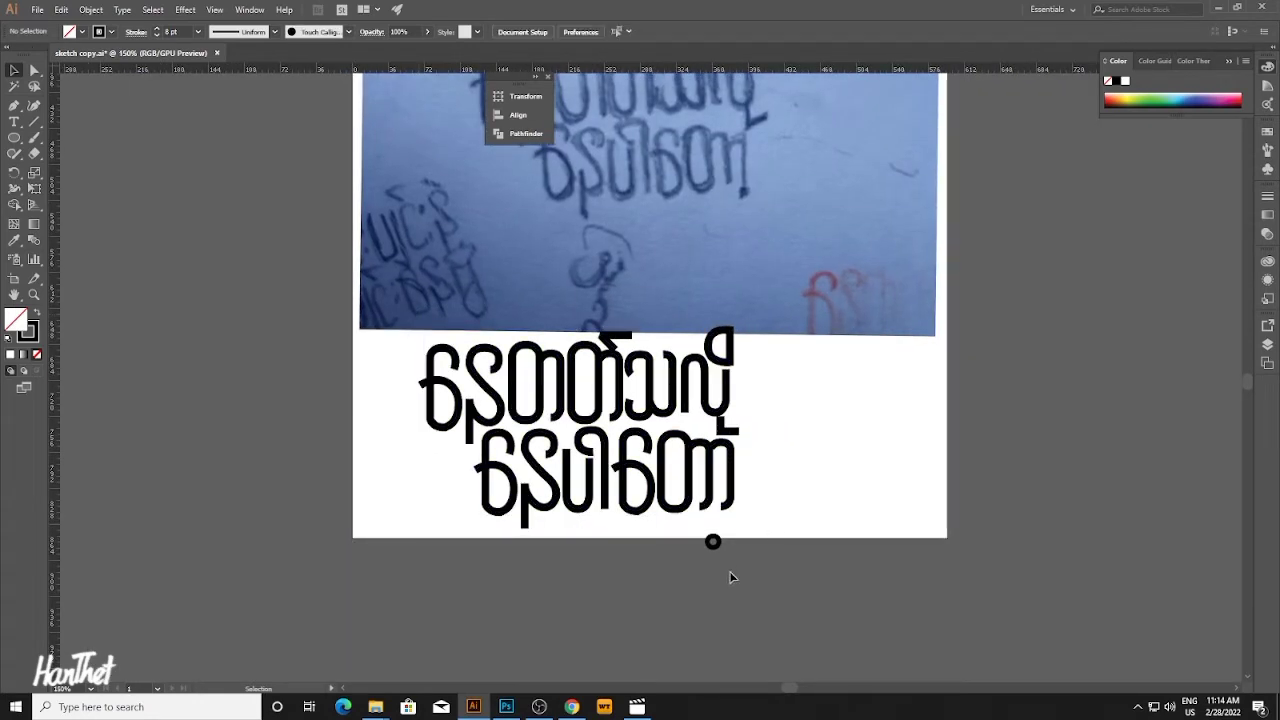
left_click(711, 542)
key("Up")
key("Up")
key("Up")
key("Up")
key("Up")
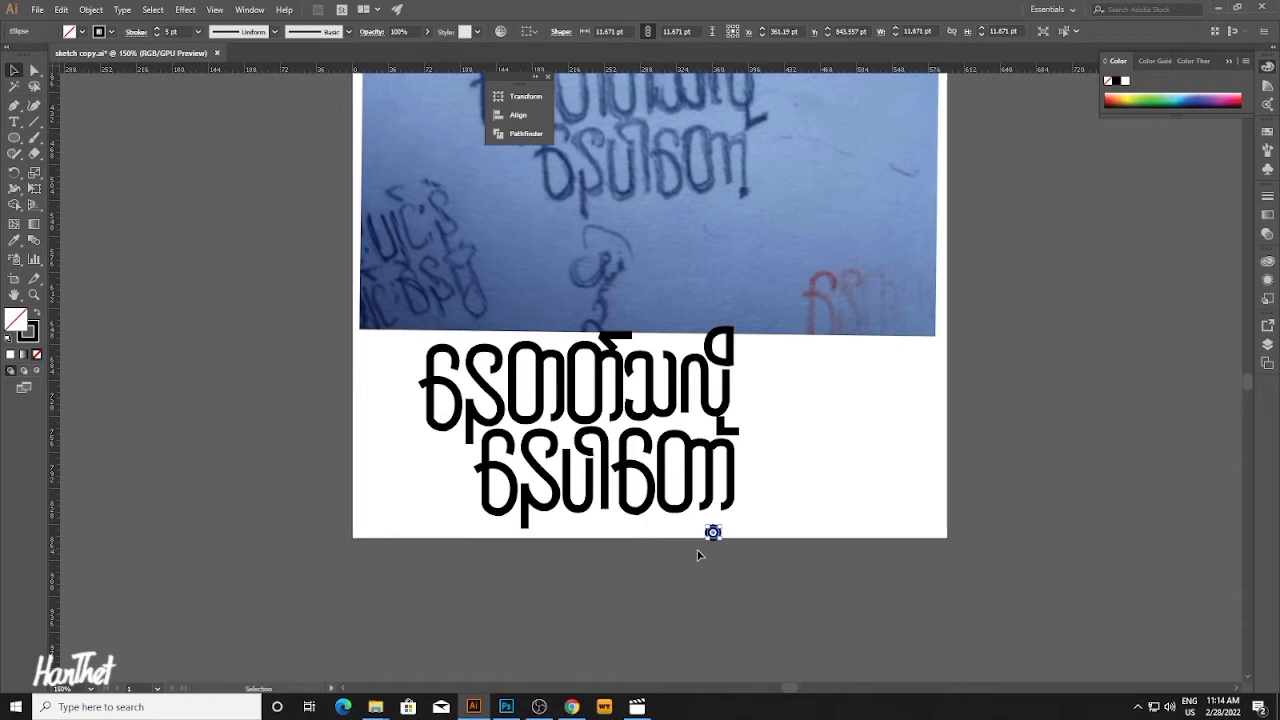
key("Up")
key("Up")
key("Up")
key("Up")
key("Up")
key("Up")
key("Up")
key("Up")
Fine-tune the small circle's position beneath the arches at the lower line's end.
mouse_move(771, 509)
left_mouse_down()
mouse_move(677, 491)
mouse_move(510, 367)
left_mouse_up()
left_click_drag(755, 537, 708, 522)
left_click(766, 518)
key("Down")
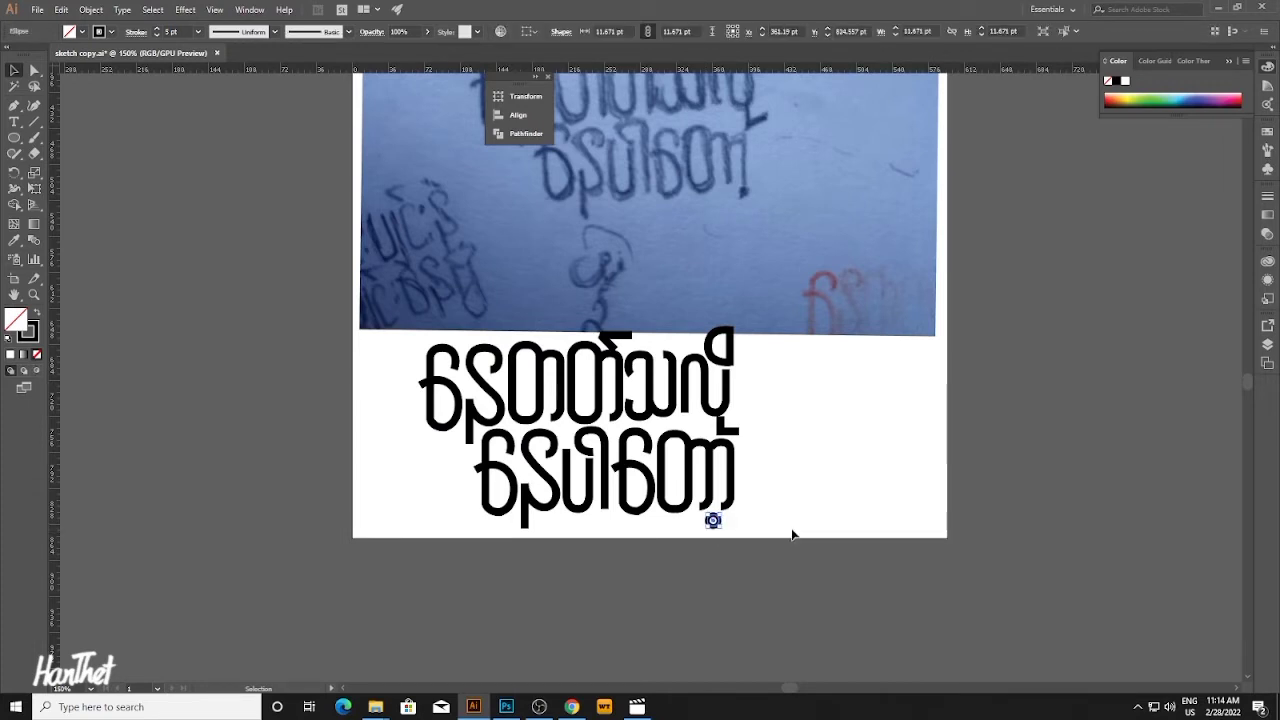
left_click(792, 535)
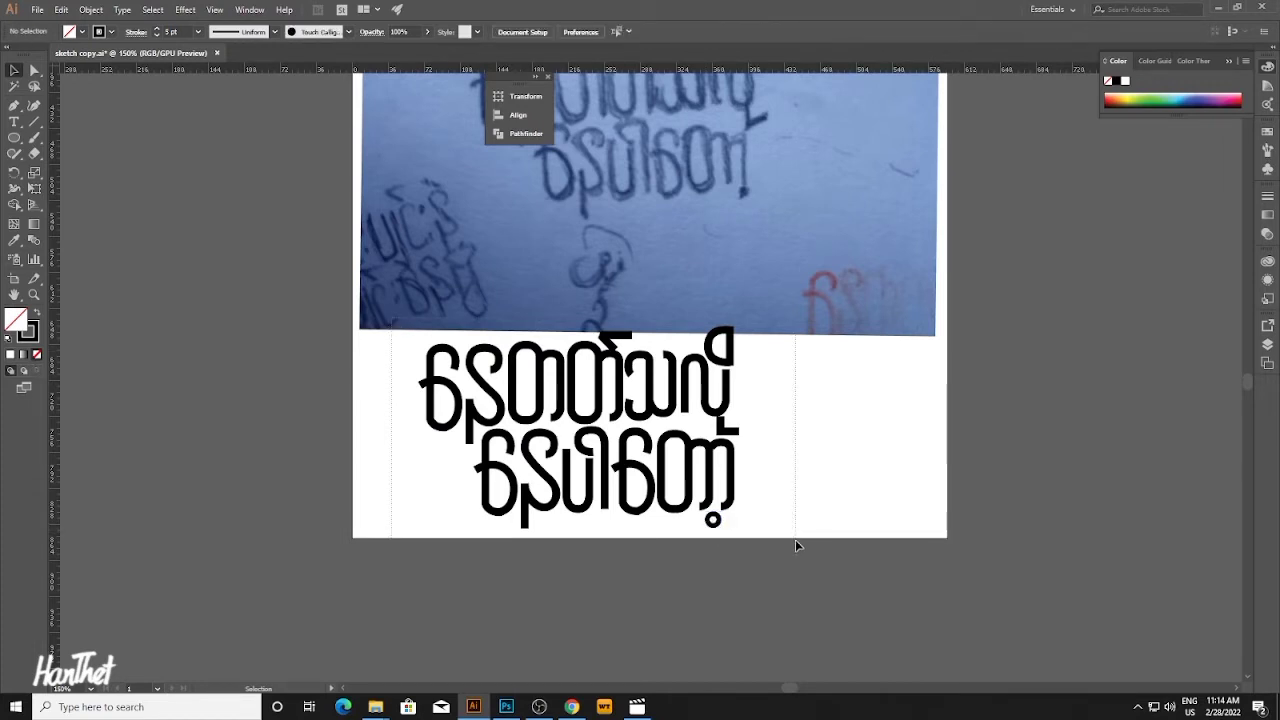
Move the complete two-line lettering, including the small circle, off the artboard onto the empty canvas to its left.
left_click_drag(795, 539, 288, 456)
left_click(362, 463)
left_click_drag(414, 473, 665, 490)
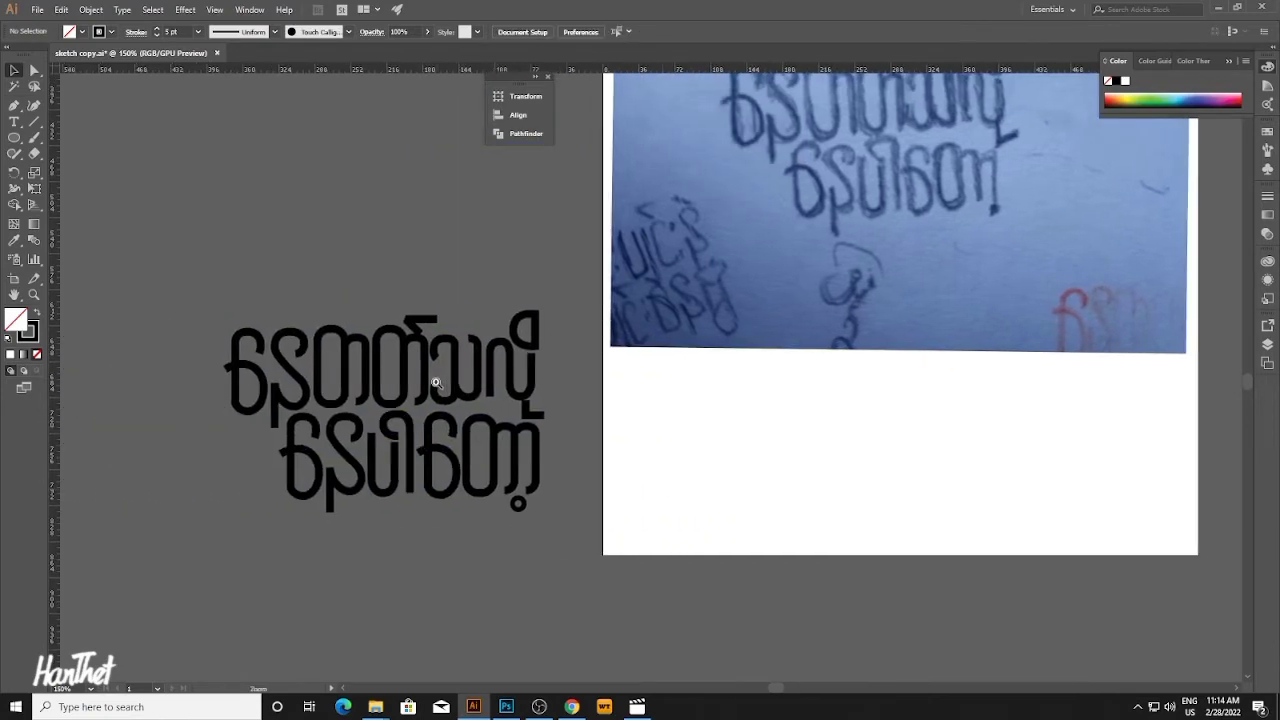
Nudge the upper line's opening letters slightly up and left, and shift the line's first half left to even the spacing.
scroll(305, 397, "up", 1)
left_click_drag(305, 397, 483, 416)
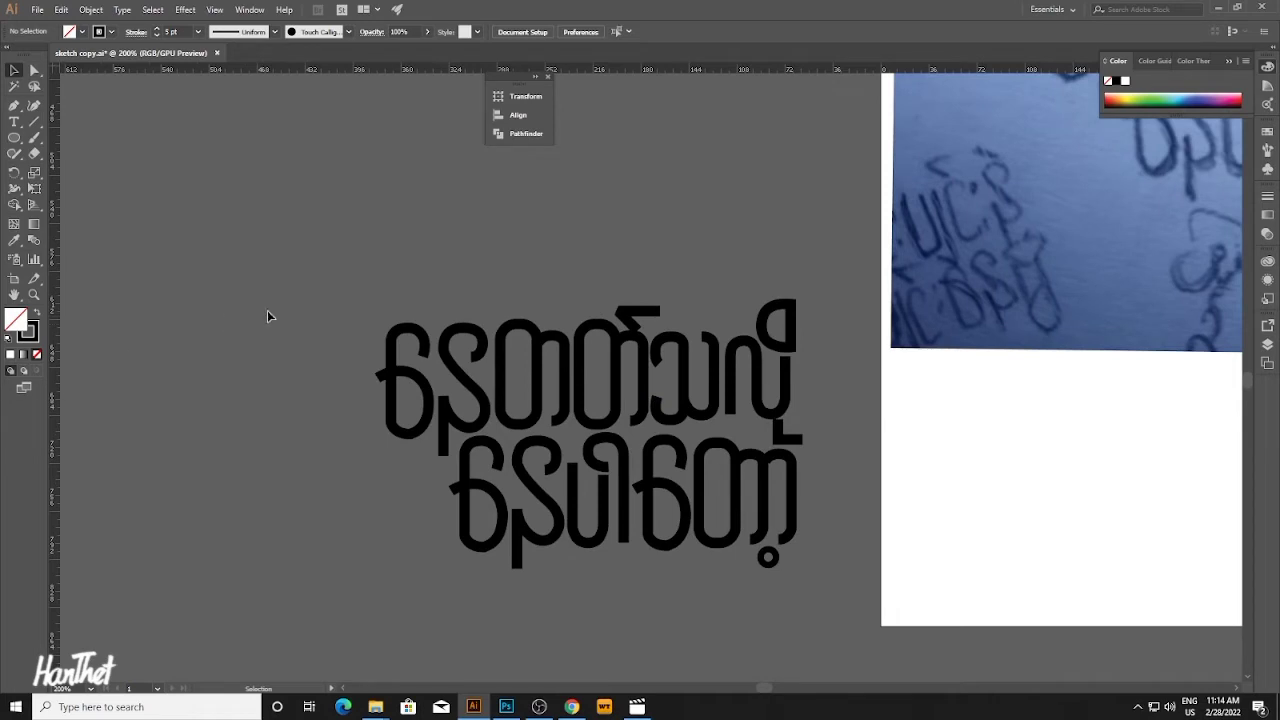
left_click_drag(490, 375, 488, 382)
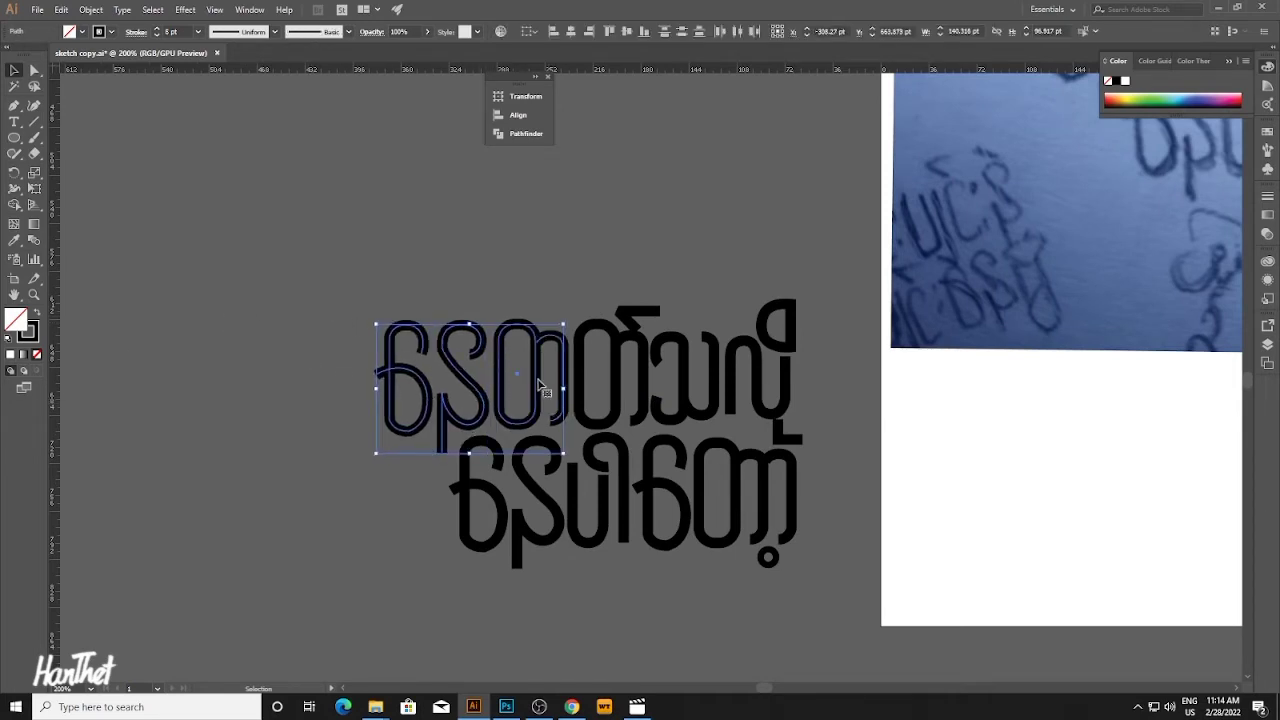
left_click(386, 305)
left_click_drag(502, 365, 504, 362)
left_click(565, 312)
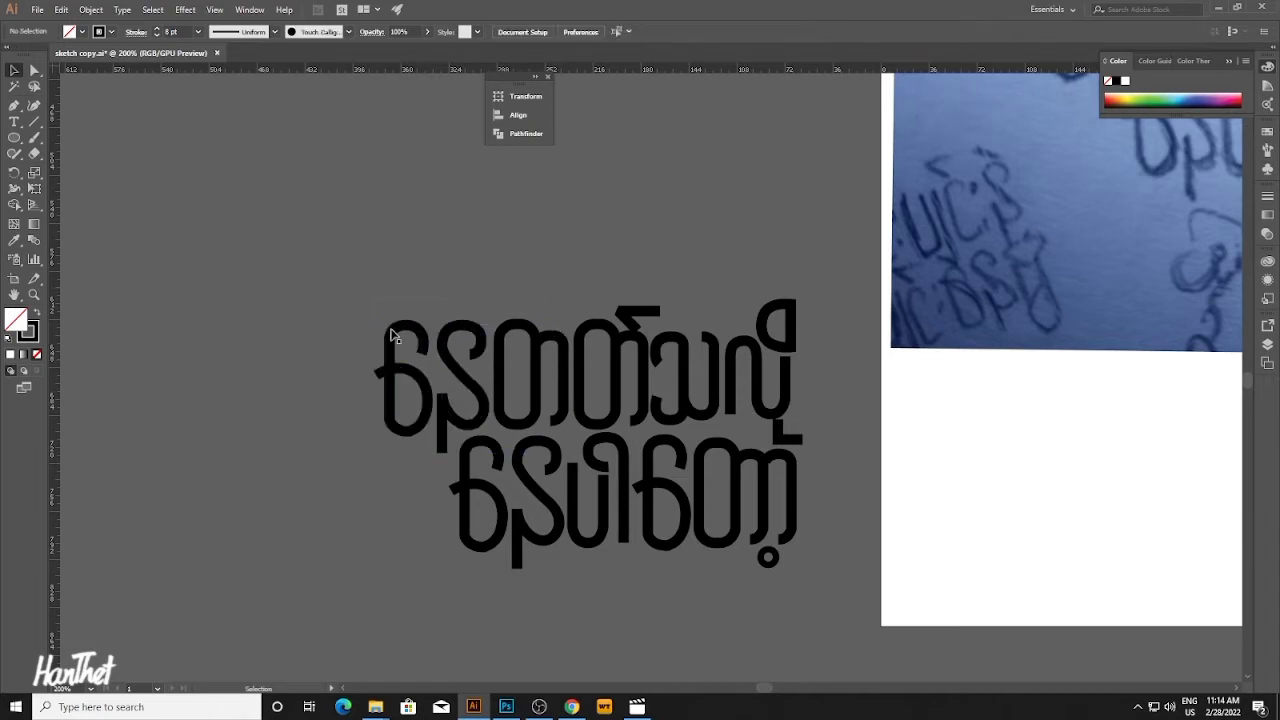
left_click_drag(383, 331, 638, 404)
left_click(688, 322)
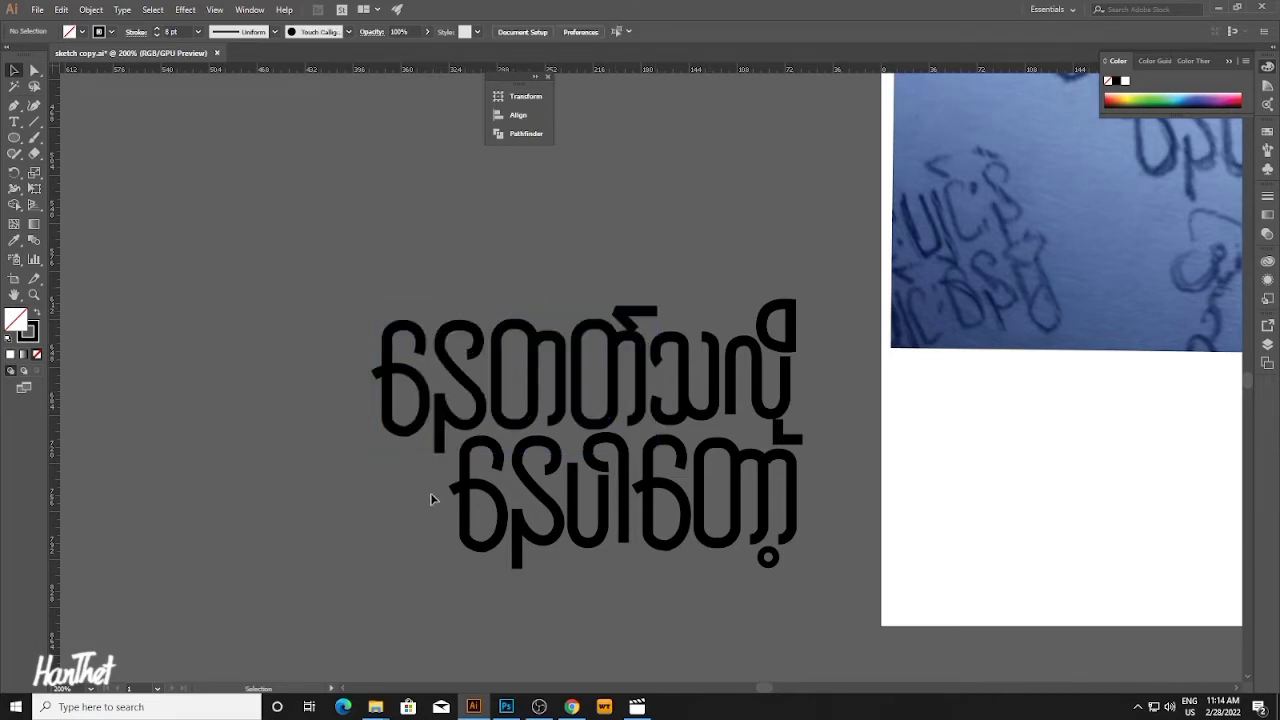
Select the whole lower line with its small circle and nudge it left beneath the upper line.
left_click_drag(780, 583, 782, 585)
key("Left")
key("Left")
key("Left")
key("Left")
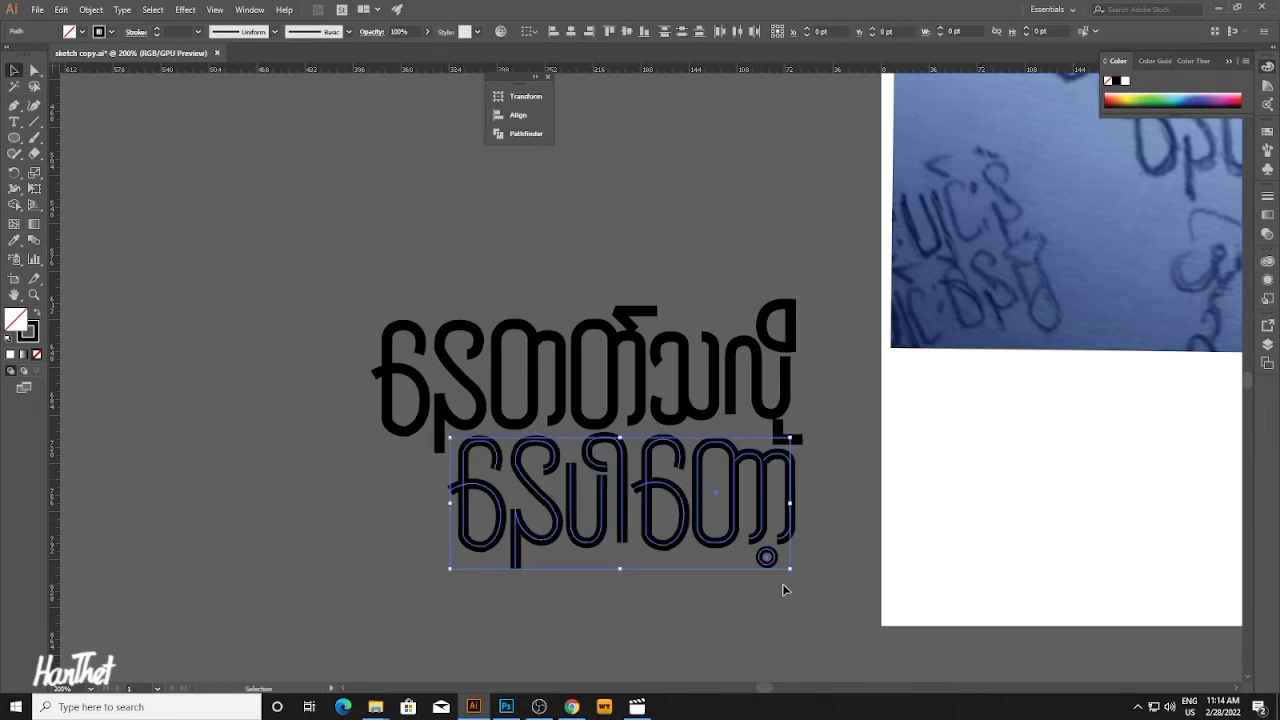
Nudge the letters in the latter part of the lower line slightly to the right.
left_click(835, 544)
left_click(752, 572)
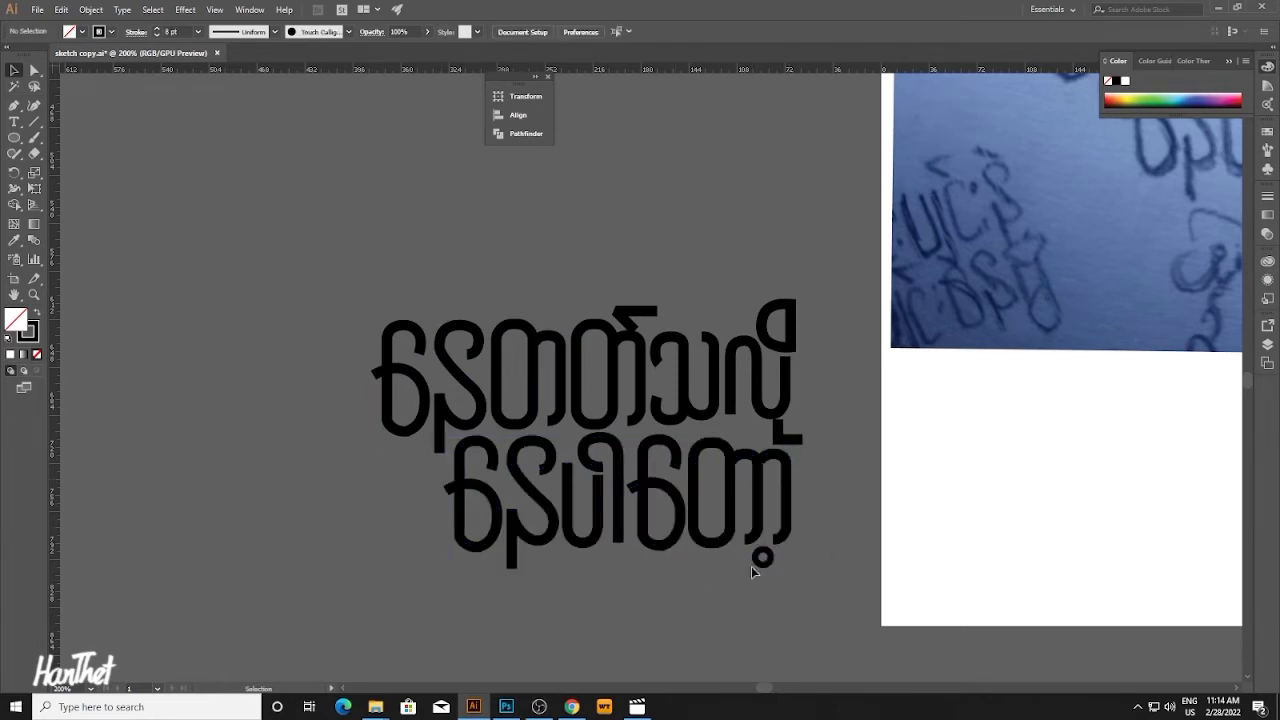
left_click_drag(578, 489, 577, 488)
key("Right")
key("Right")
left_click(840, 503)
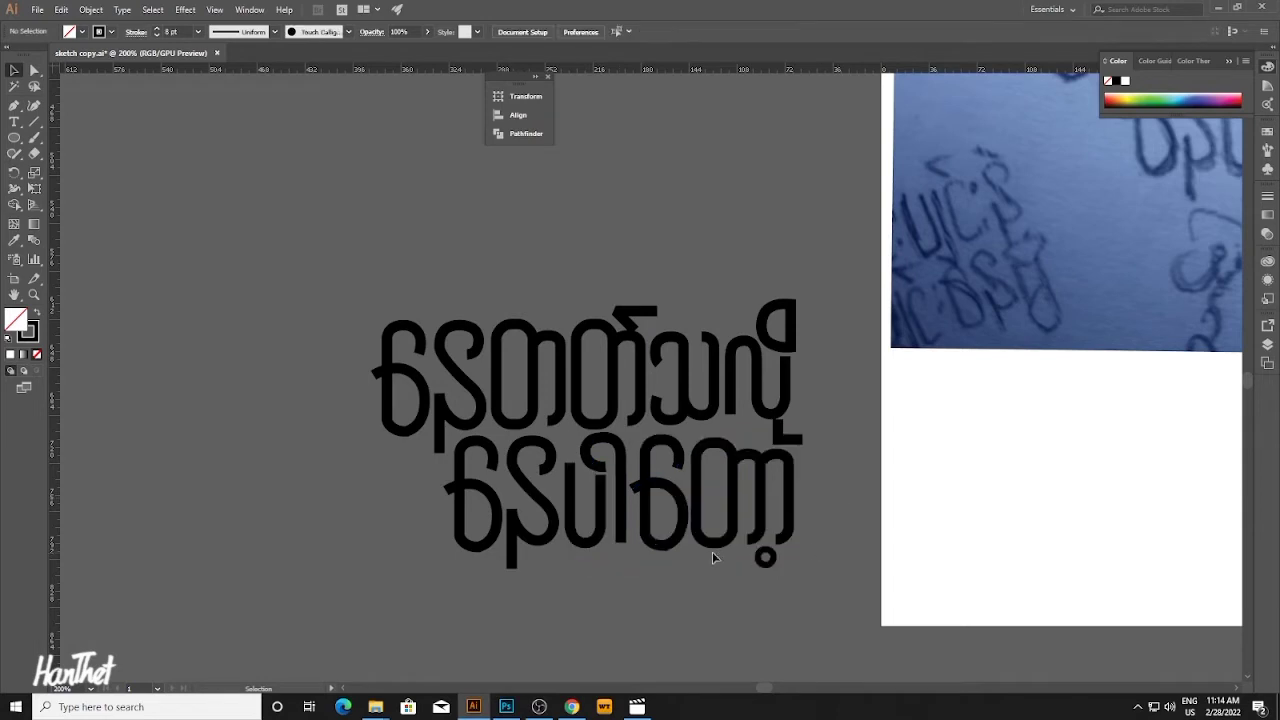
Shift the last letter group of the lower line slightly left and enlarge it a little, keeping its proportions.
left_click_drag(482, 535, 484, 537)
left_click(714, 564)
left_click(730, 524)
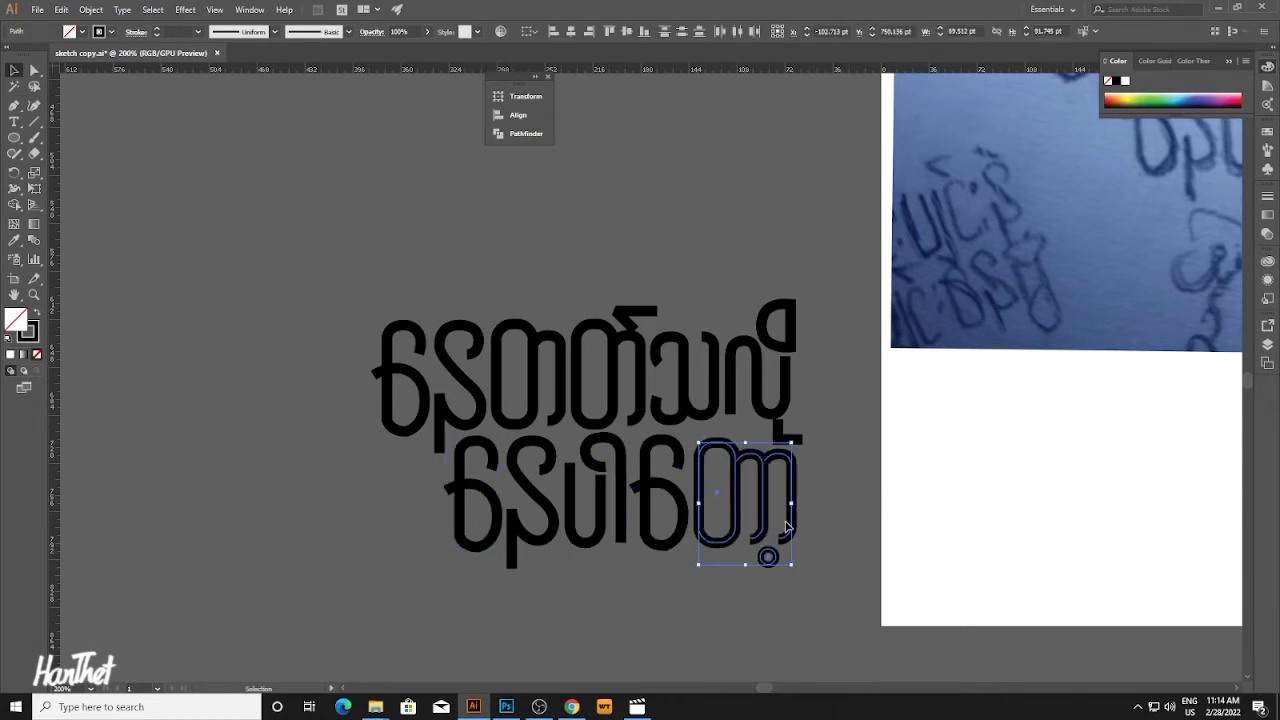
left_click(823, 516)
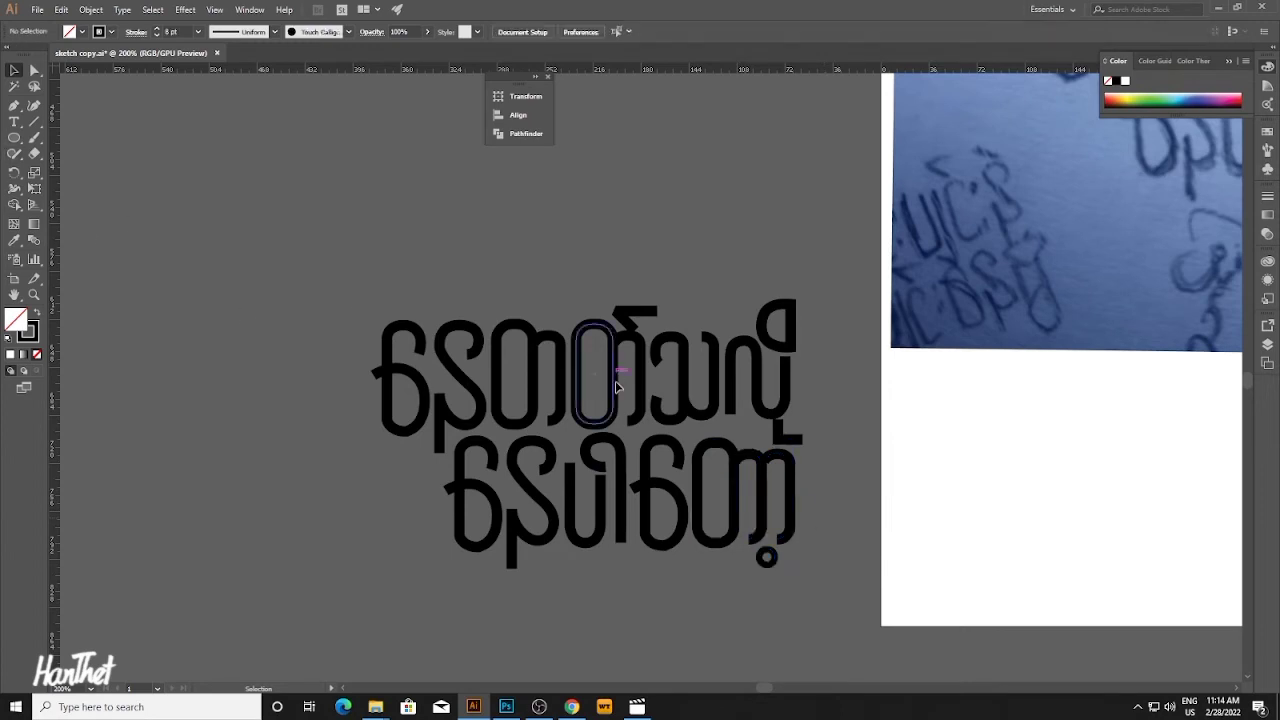
left_click(718, 514)
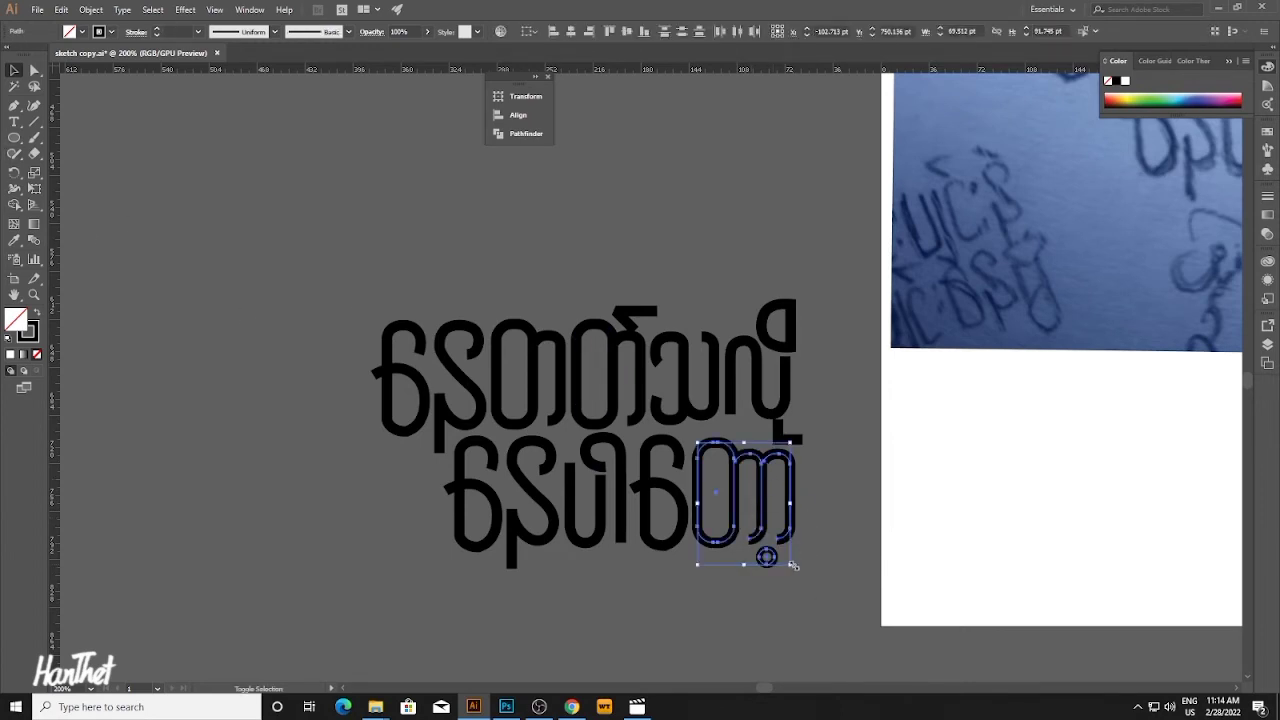
left_click_drag(795, 567, 798, 571)
left_click(704, 469)
Fully round the corners of the tall rounded-rectangle letter in the lower line's last letter group.
left_click(615, 433, "ctrl+alt")
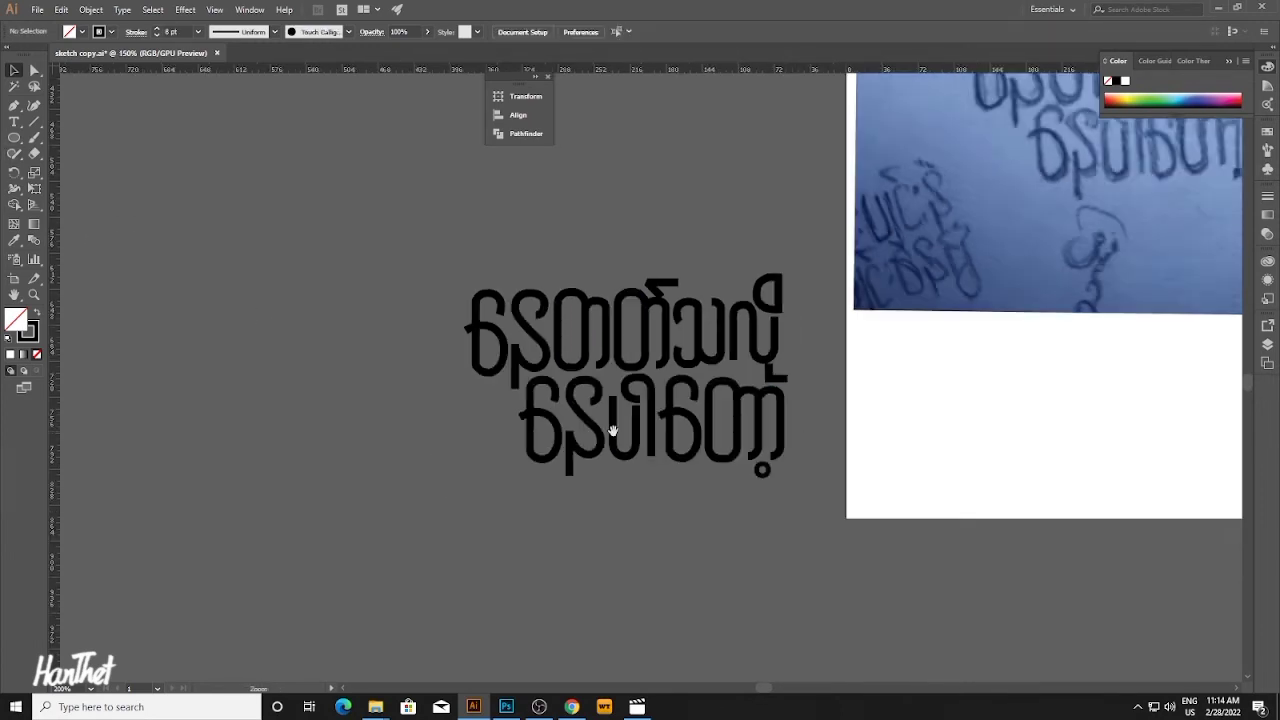
left_click_drag(609, 427, 587, 492)
scroll(690, 410, "up", 3)
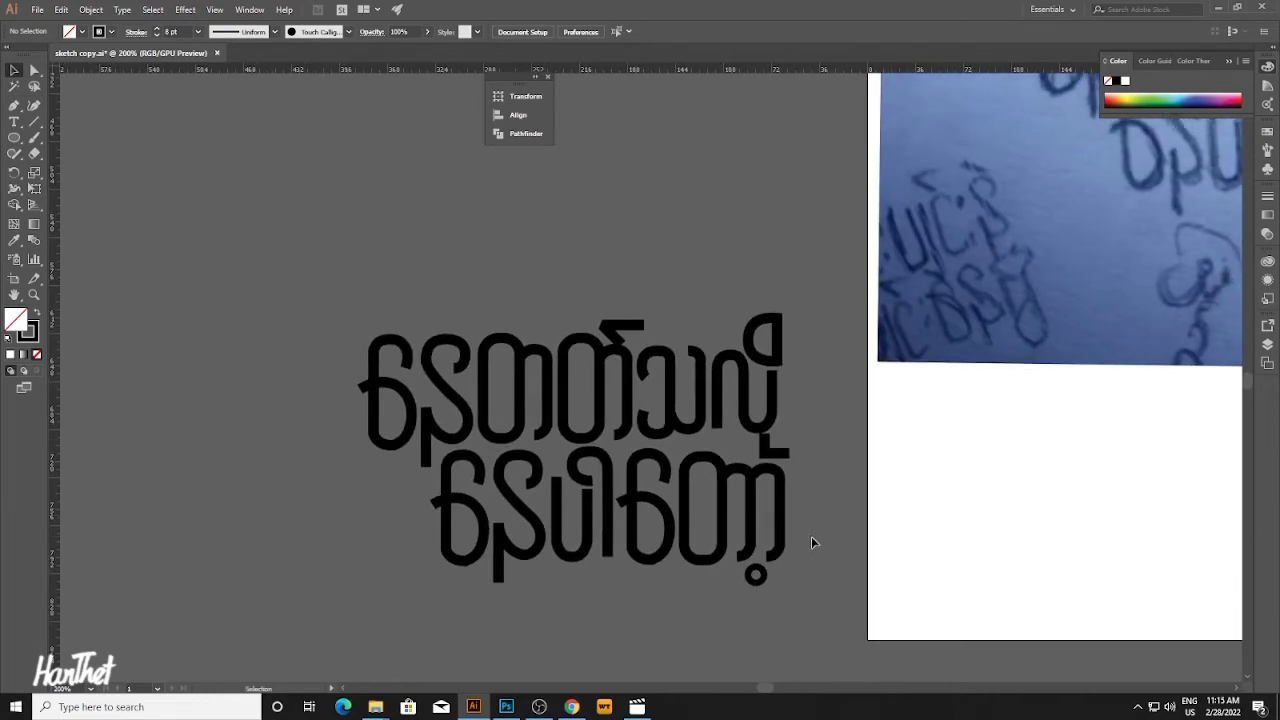
left_click(708, 488)
key("a")
left_click(705, 475)
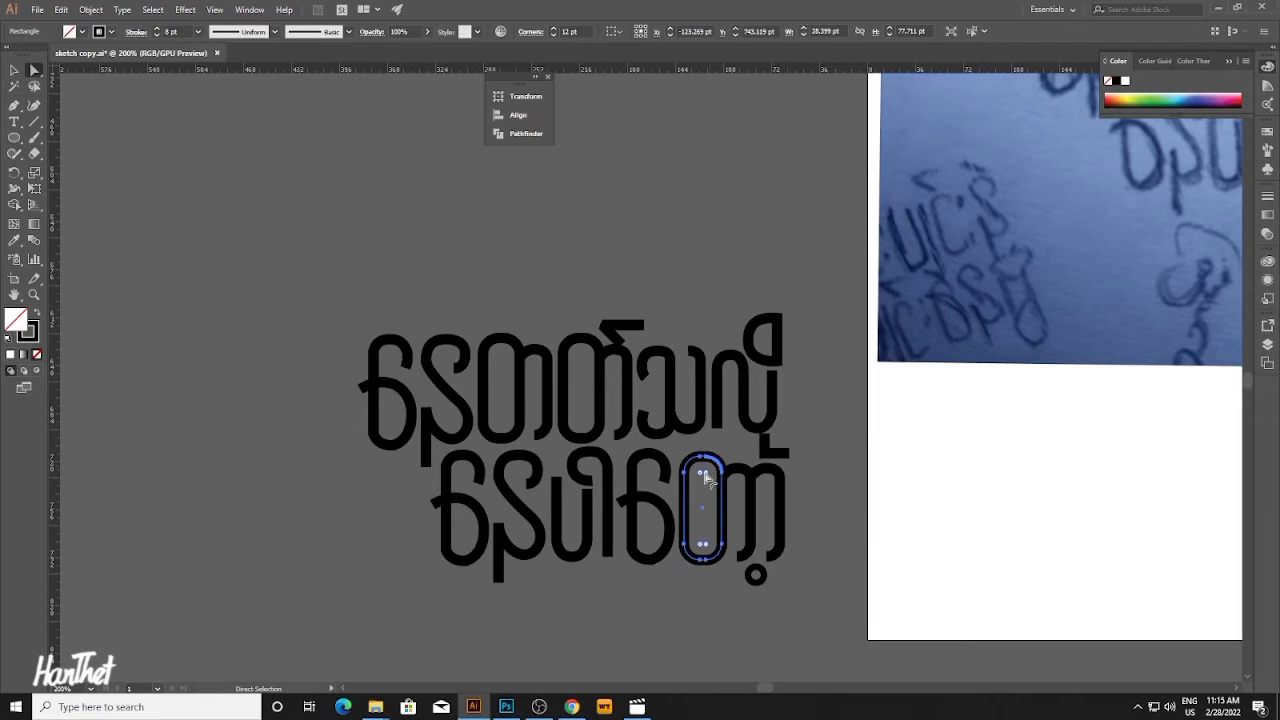
left_click_drag(705, 477, 706, 510)
left_click(565, 330)
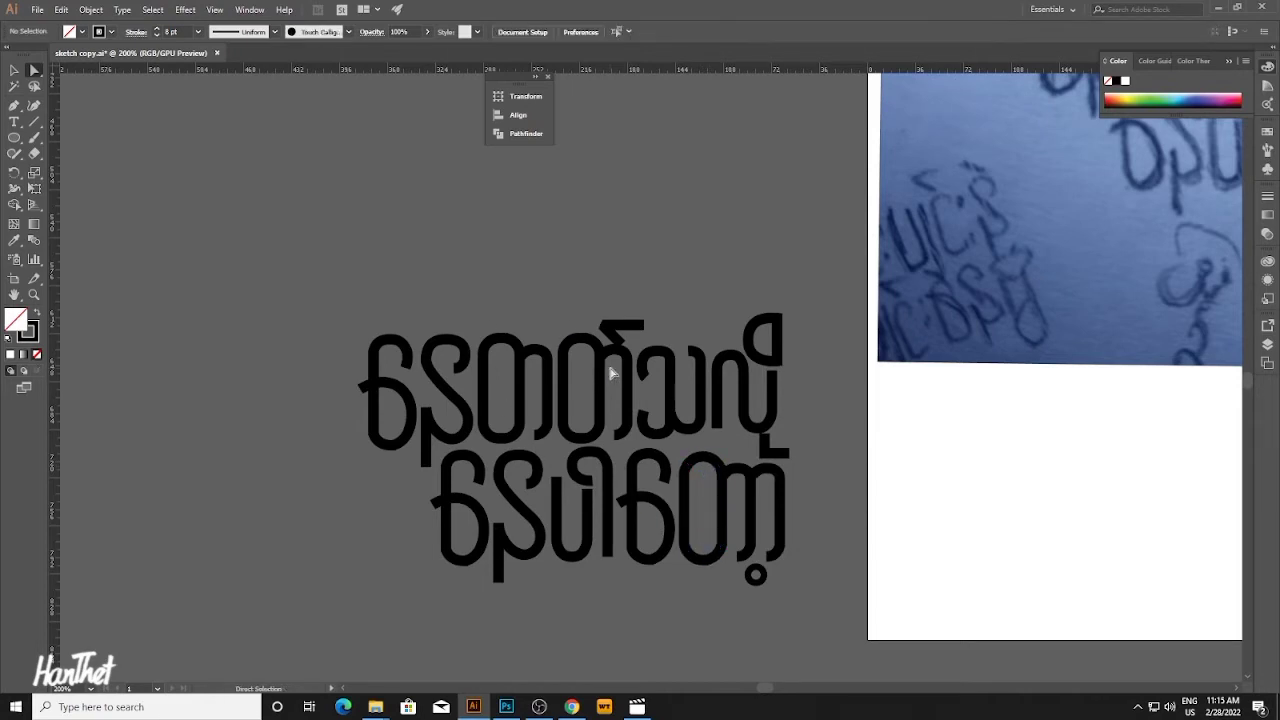
Fully round the top and bottom corners of the first rounded-rectangle letter in the upper line.
left_click(505, 354)
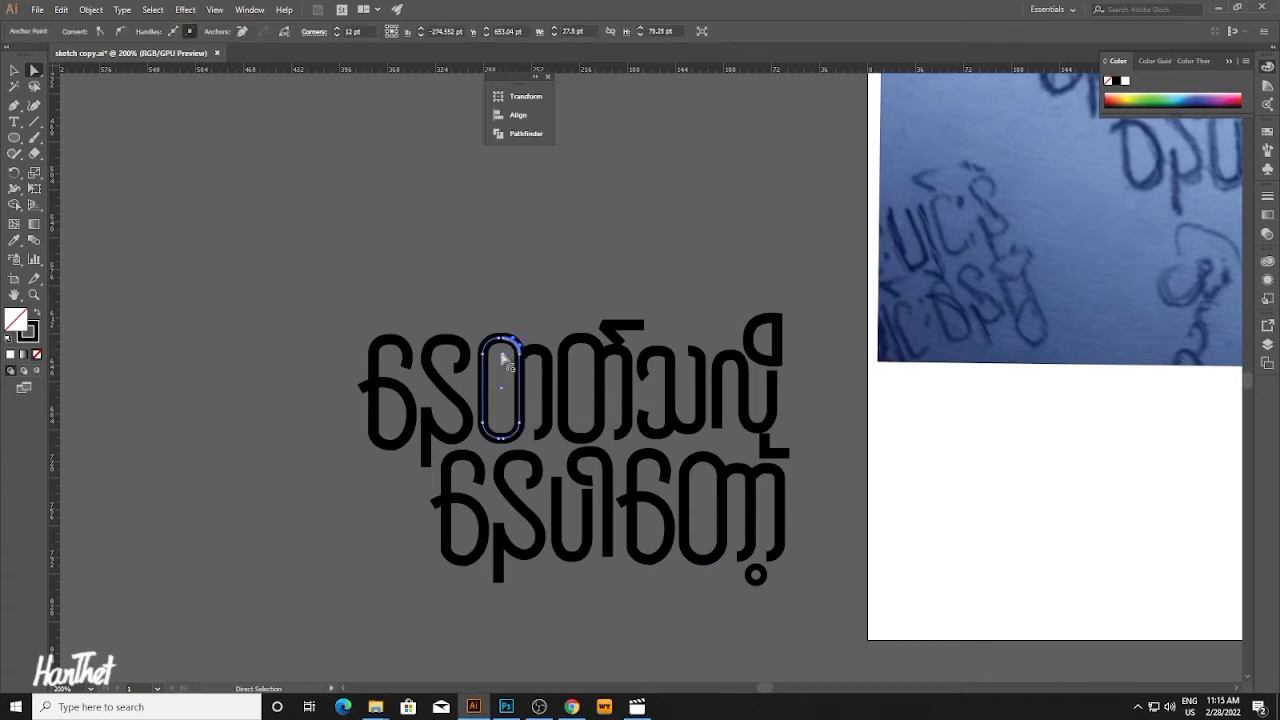
left_click(508, 361)
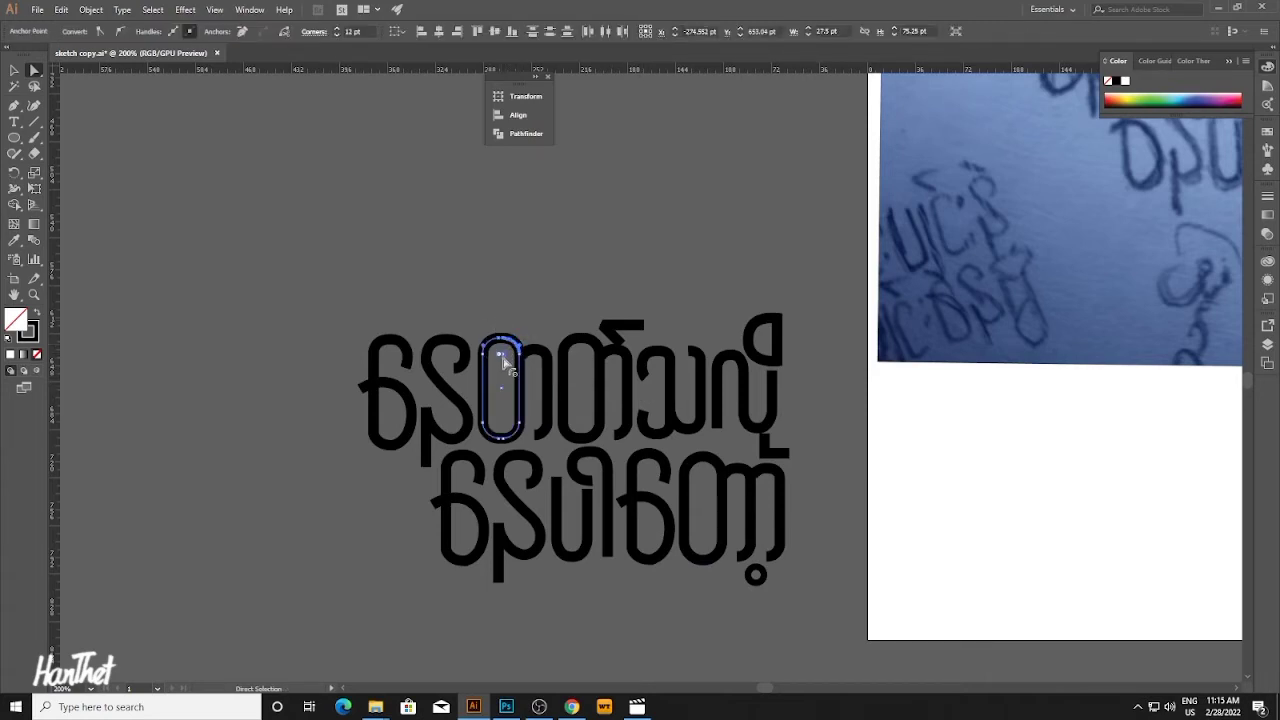
left_click(498, 355, "shift")
left_click_drag(500, 356, 506, 428)
left_click(712, 517)
left_click(505, 427)
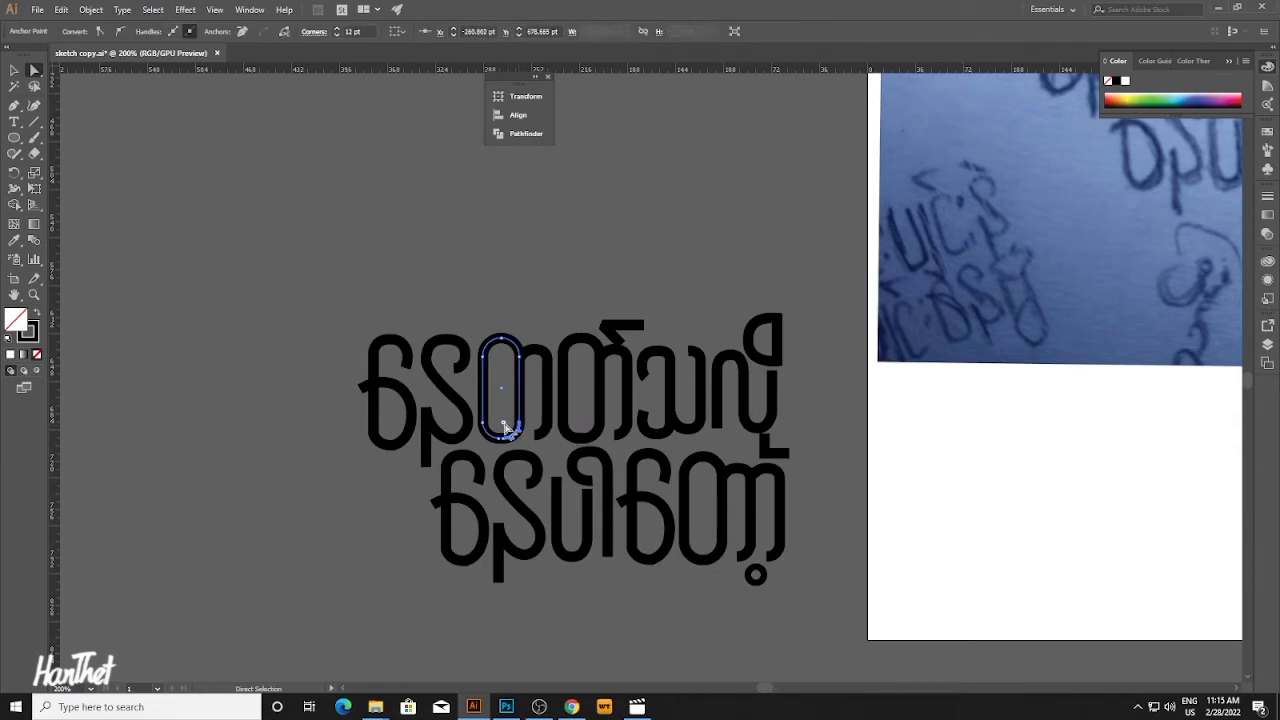
left_click(500, 427, "ctrl")
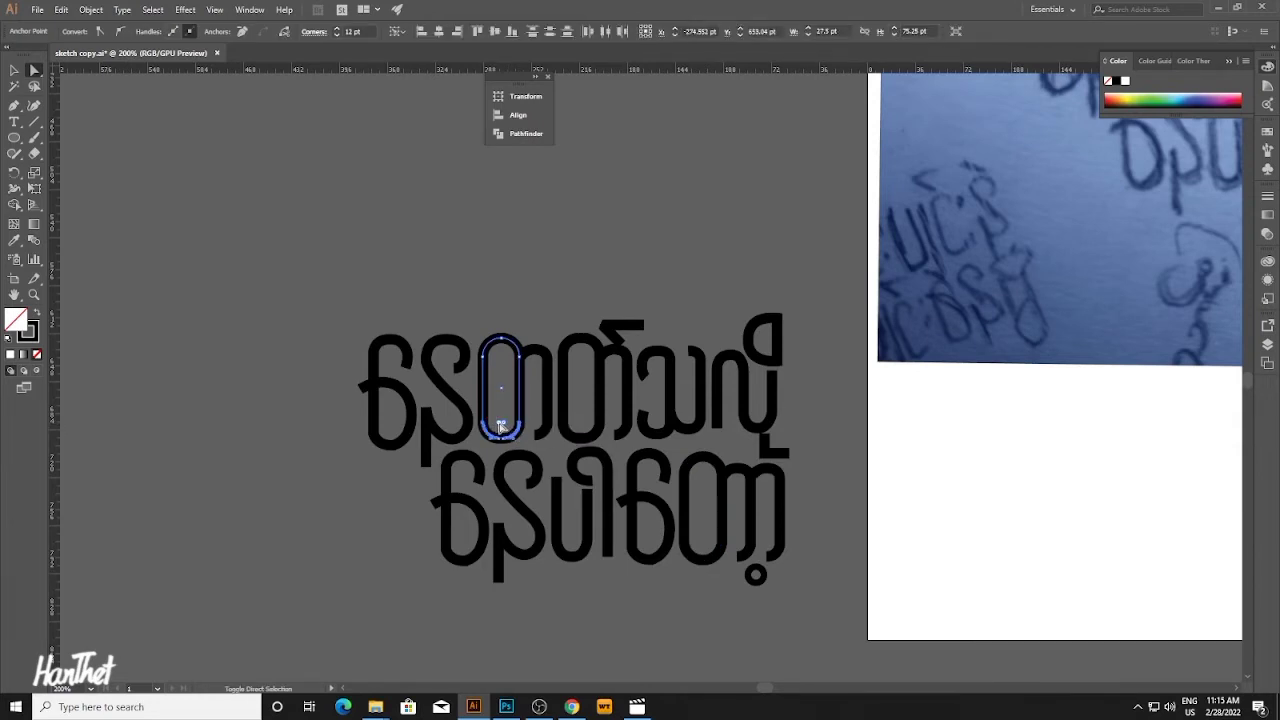
left_click_drag(500, 427, 597, 350)
Round the top and bottom corners of the second rounded-rectangle letter in the upper line to 13.75 pt.
left_click(597, 347)
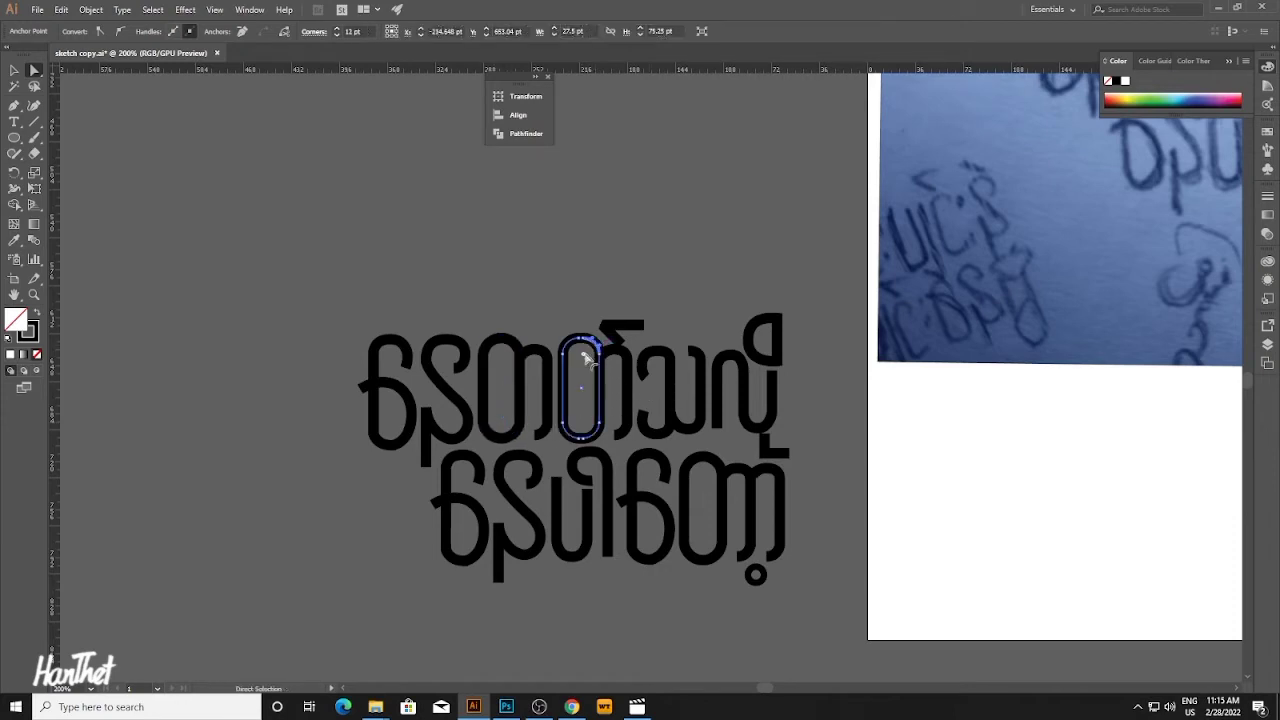
left_click(579, 355)
left_click(599, 427)
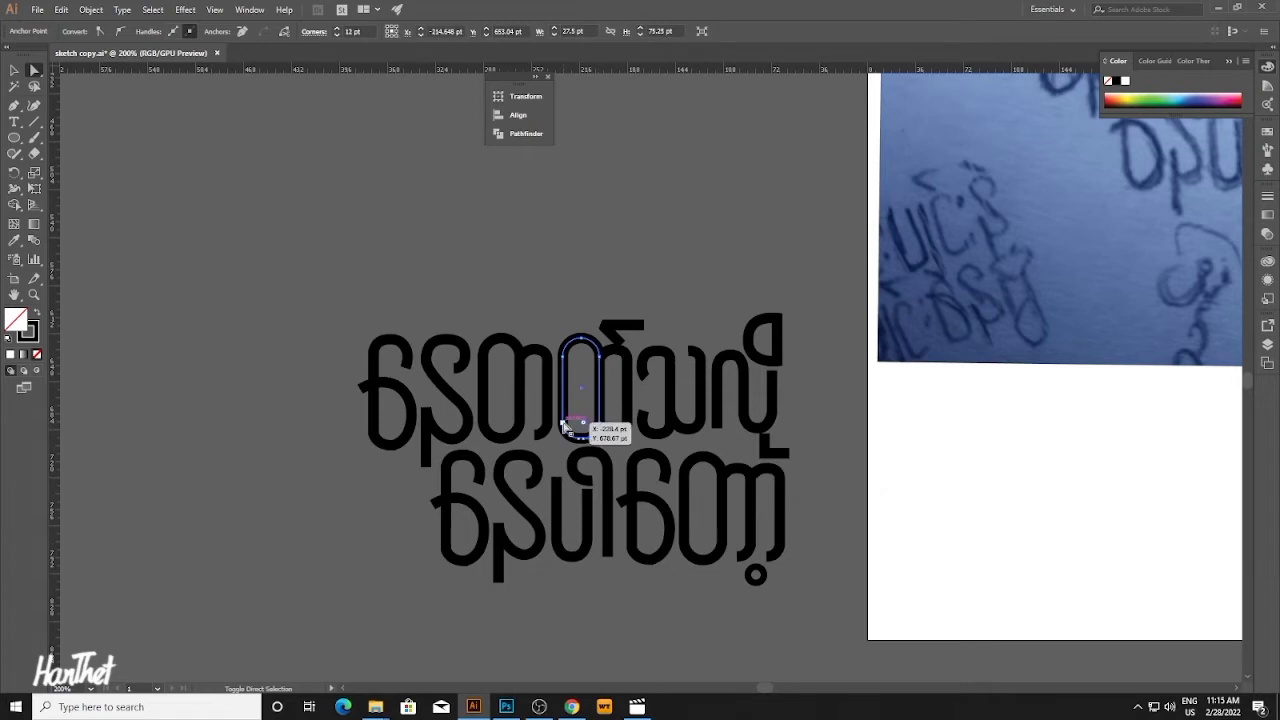
left_click(581, 425)
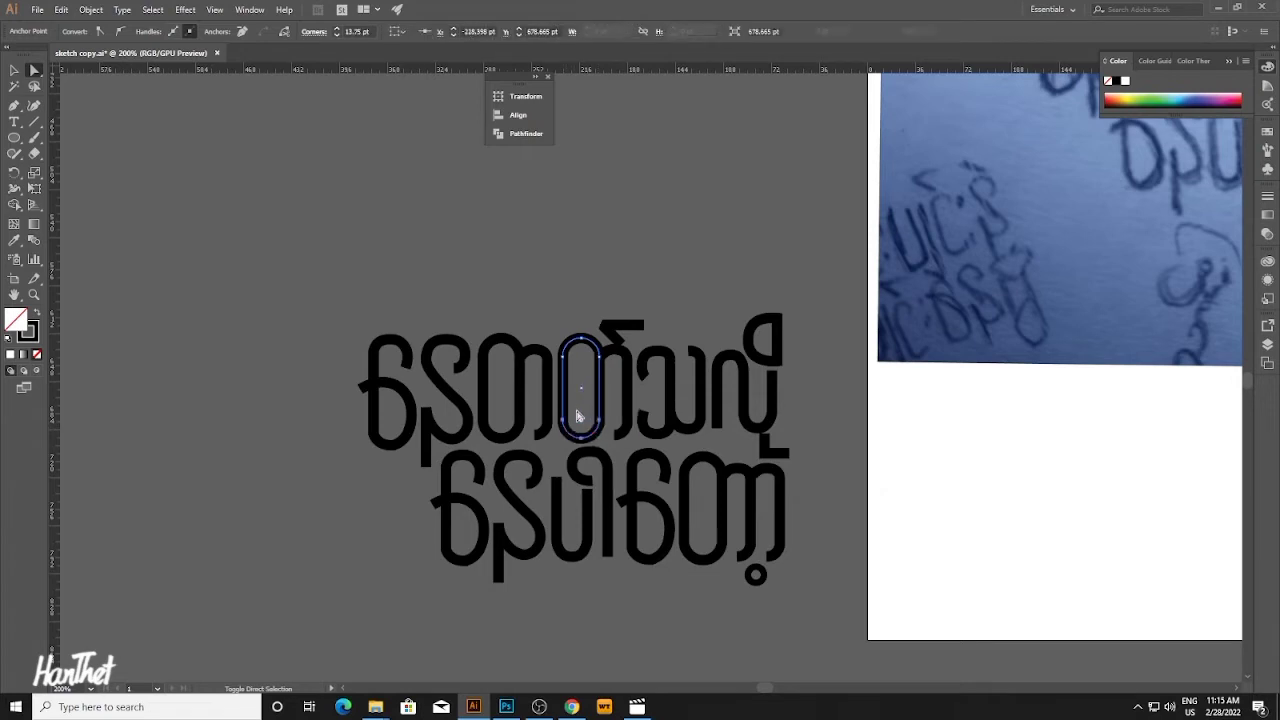
left_click(560, 297)
Nudge the L-shaped stroke under the upper line's last letter slightly left and down.
key("v")
left_click(753, 335, "ctrl+alt")
left_click_drag(657, 334, 668, 325)
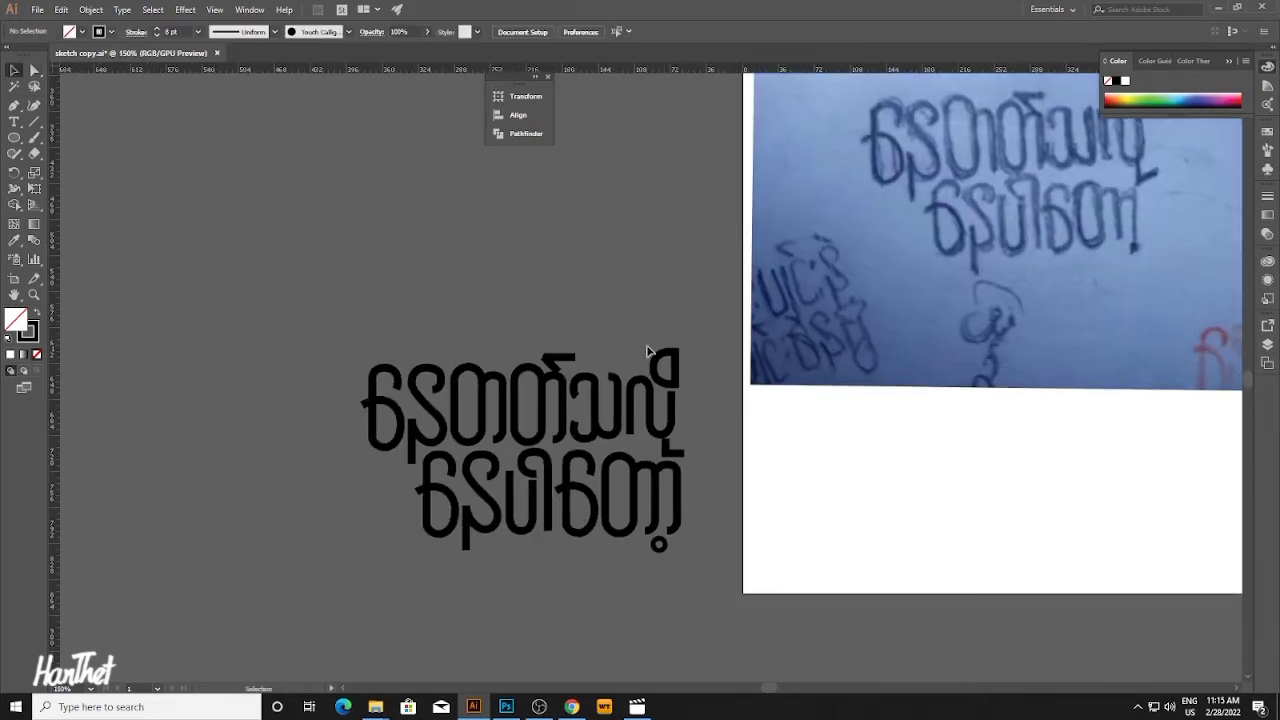
left_click(702, 393, "ctrl")
left_click_drag(691, 407, 767, 426)
left_click_drag(660, 425, 820, 486)
left_click(738, 459, "ctrl")
left_click(709, 413)
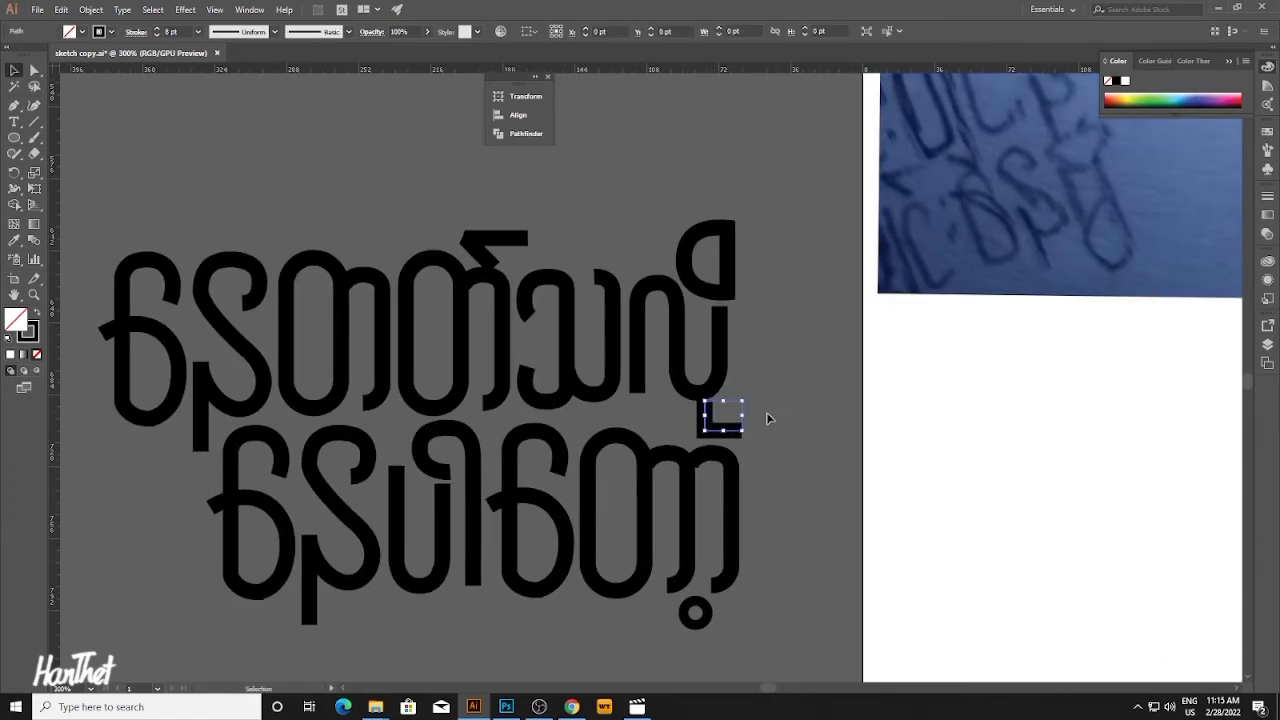
key("Left")
key("Down")
left_click(775, 415)
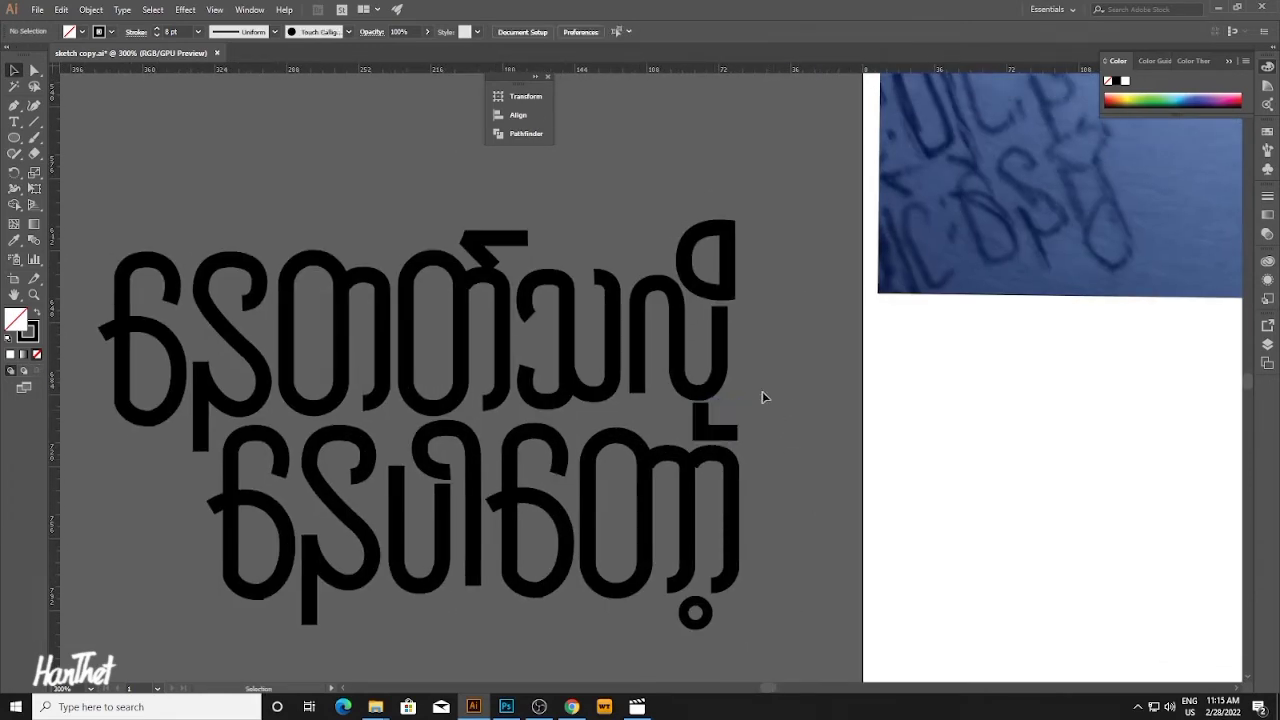
Nudge the L-shaped stroke upward to close the gap with the upper line's last letter.
left_click_drag(732, 395, 739, 437)
left_click(765, 421)
key("Up")
key("Up")
left_click(790, 436)
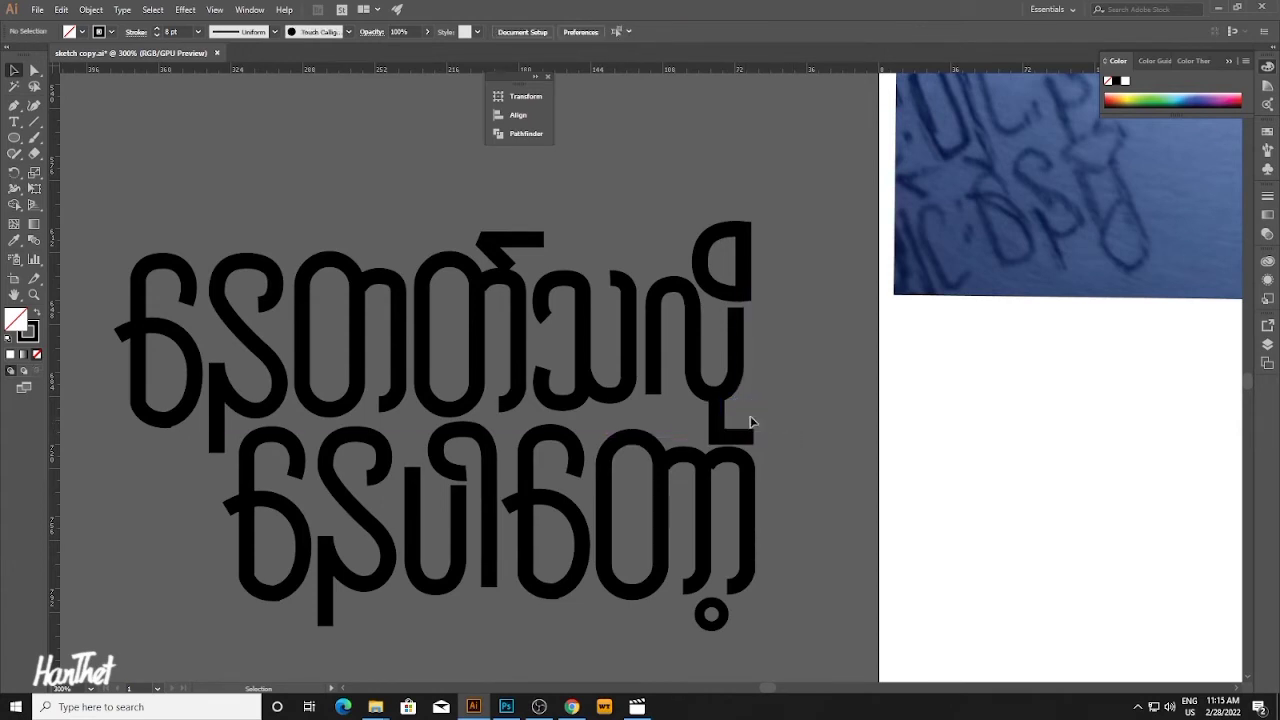
left_click(718, 422)
key("Up")
key("Up")
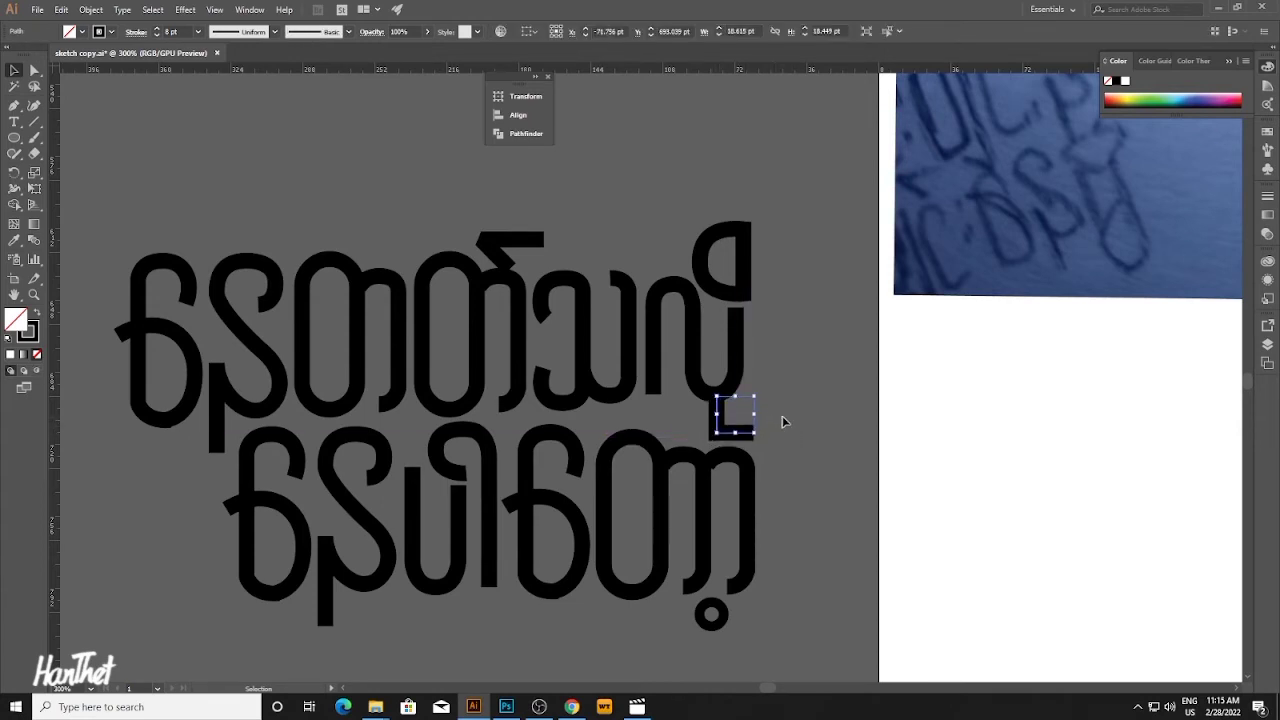
left_click(784, 422)
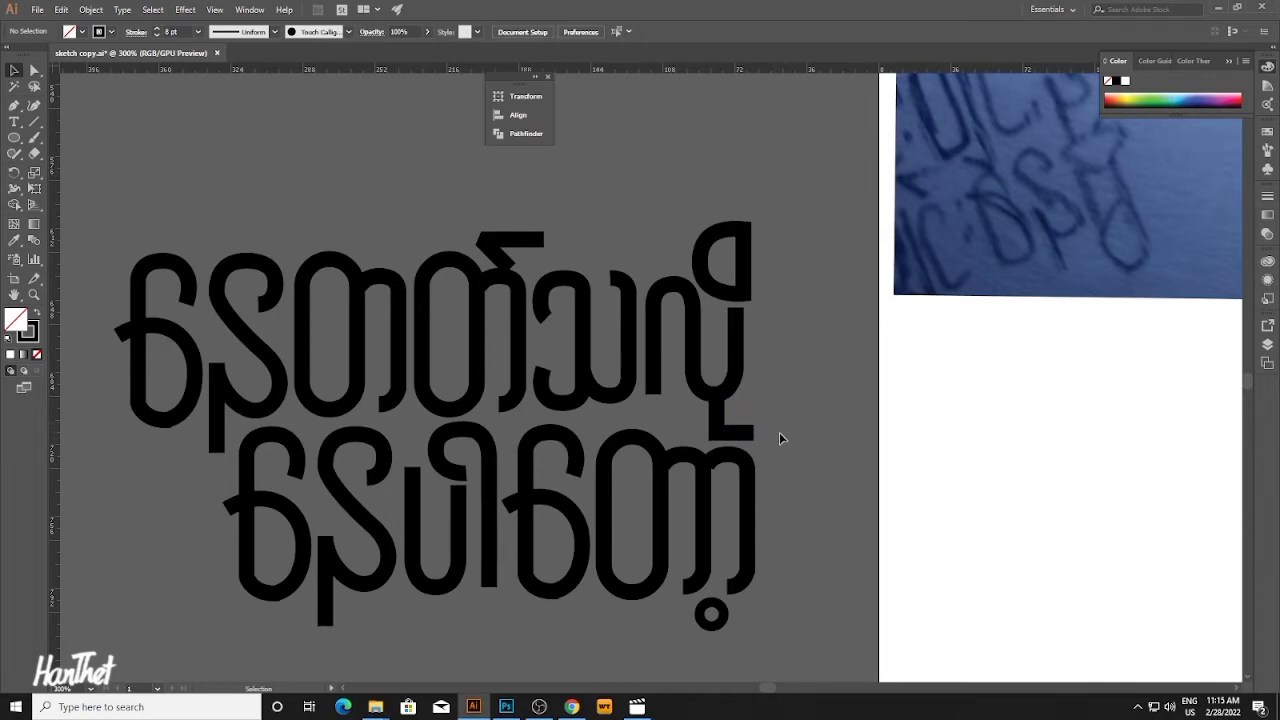
Nudge the L-shaped stroke slightly left under the upper line's last letter.
left_click(744, 433)
key("Left")
key("Left")
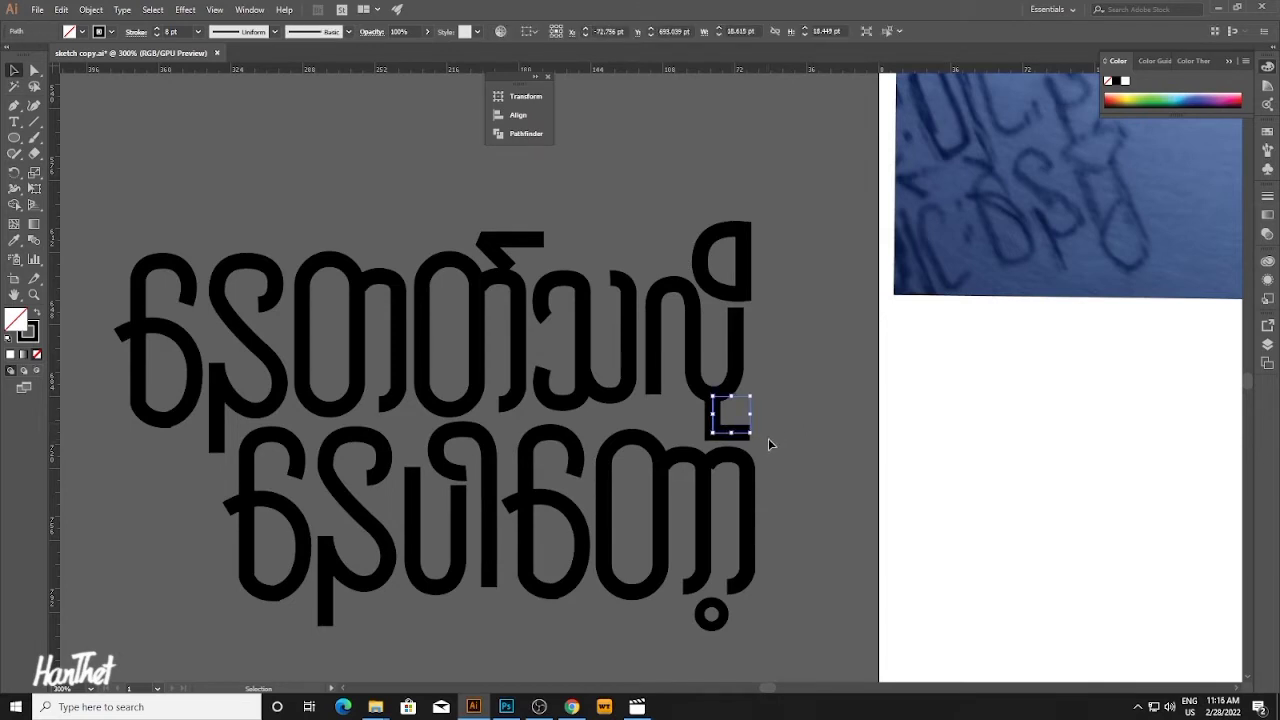
left_click(768, 440)
Select the complete two-line lettering and copy it.
key("space")
scroll(606, 246, "down", 1)
left_click_drag(632, 269, 624, 214)
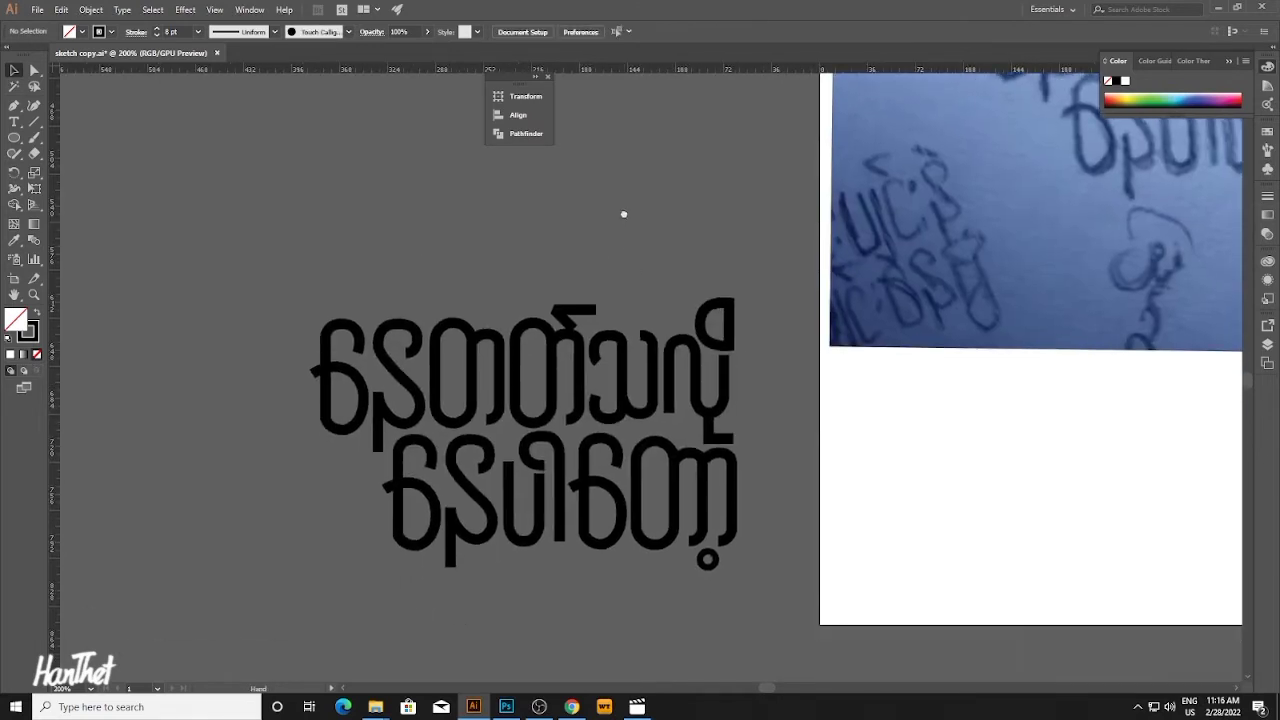
left_click_drag(308, 286, 774, 500)
left_click(769, 458)
left_click_drag(306, 294, 754, 558)
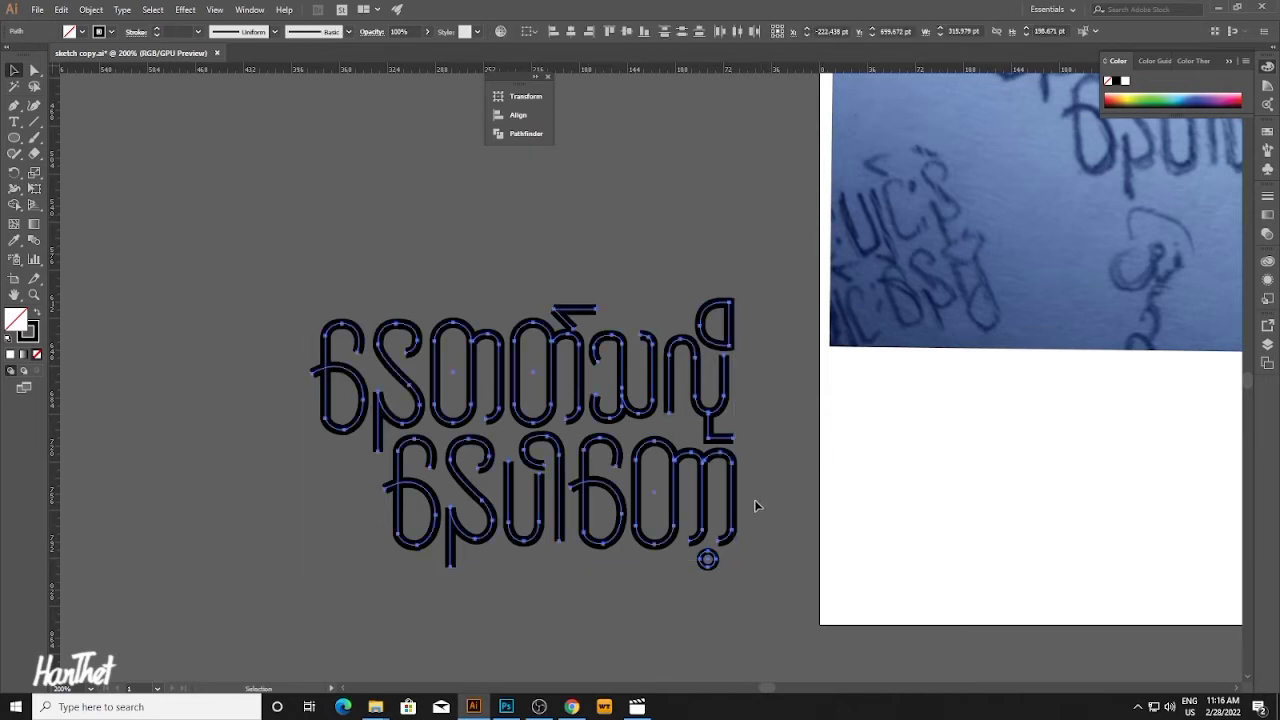
left_click(632, 617)
Switch to Photoshop and create a new A4 document, 210 x 297 mm at 300 pixels per inch, with a white background.
left_click(506, 706)
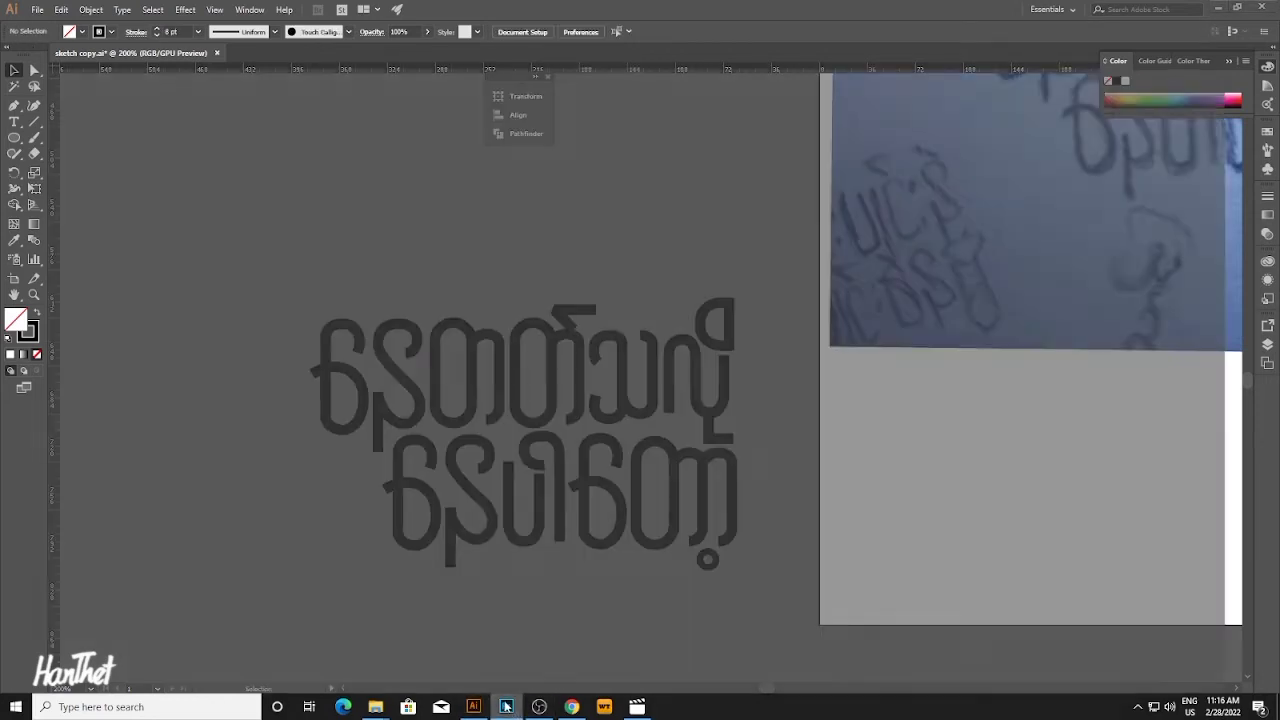
left_click(38, 10)
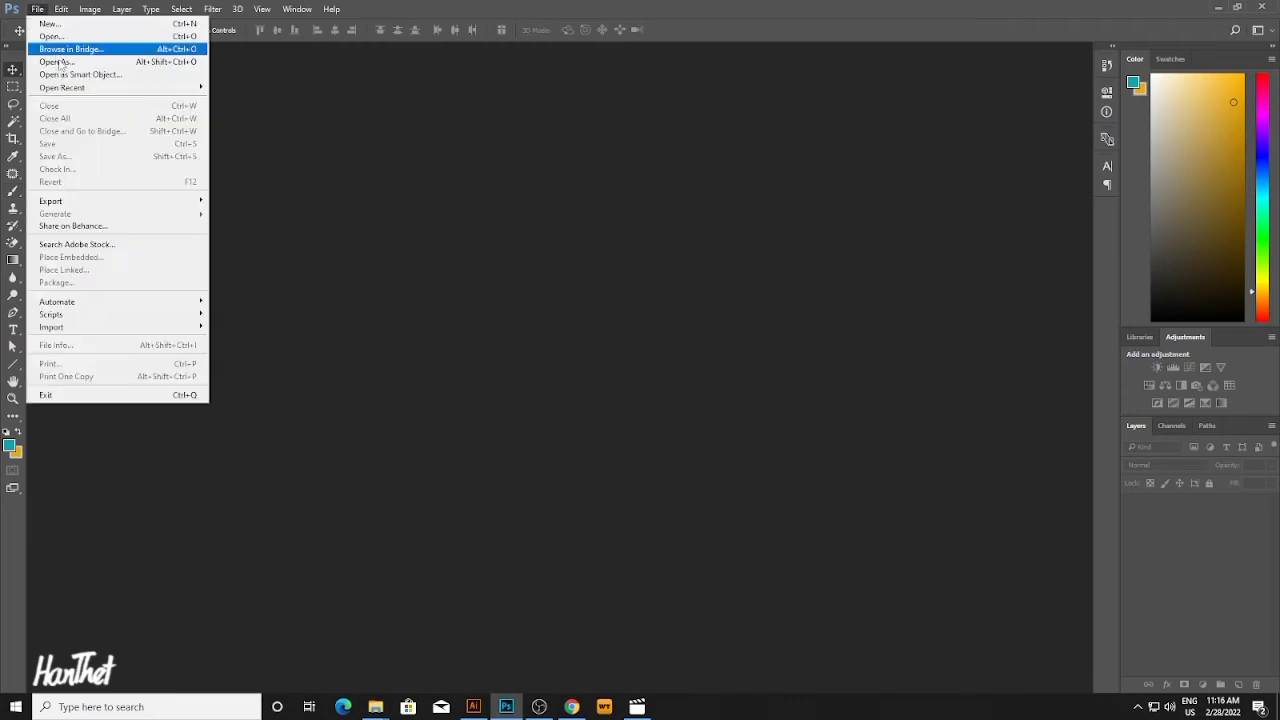
left_click(55, 32)
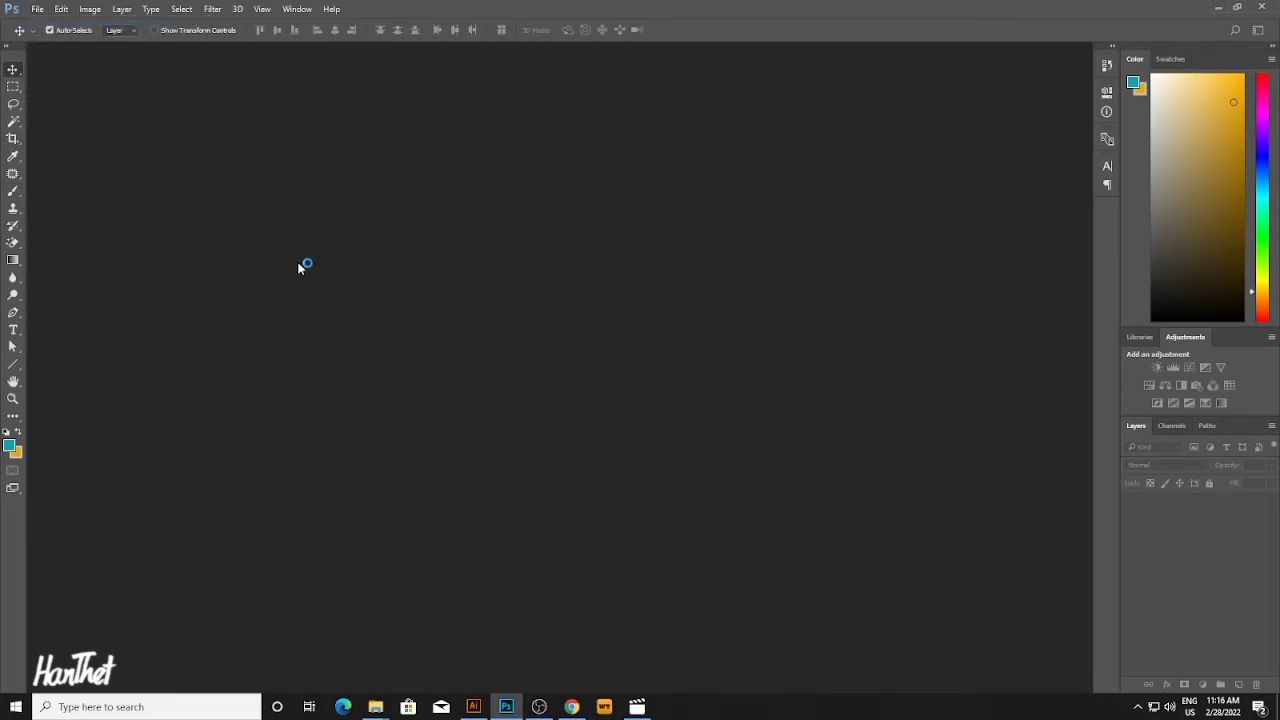
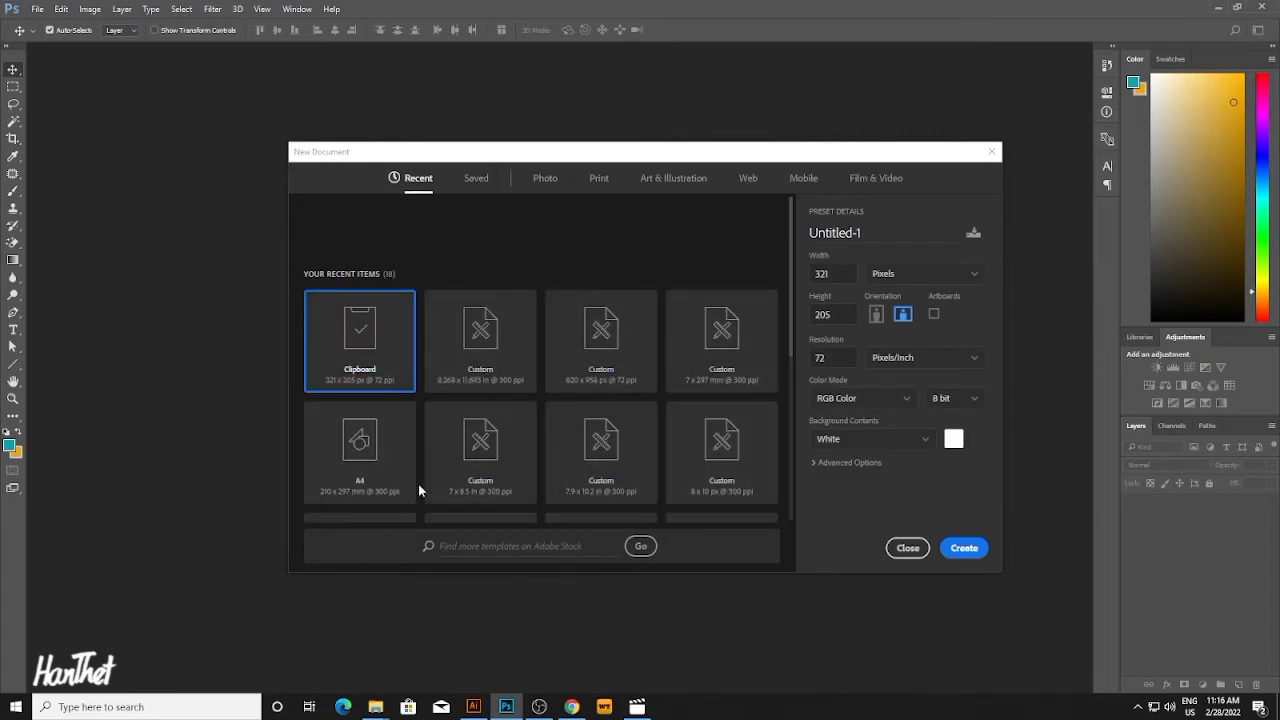
left_click(410, 482)
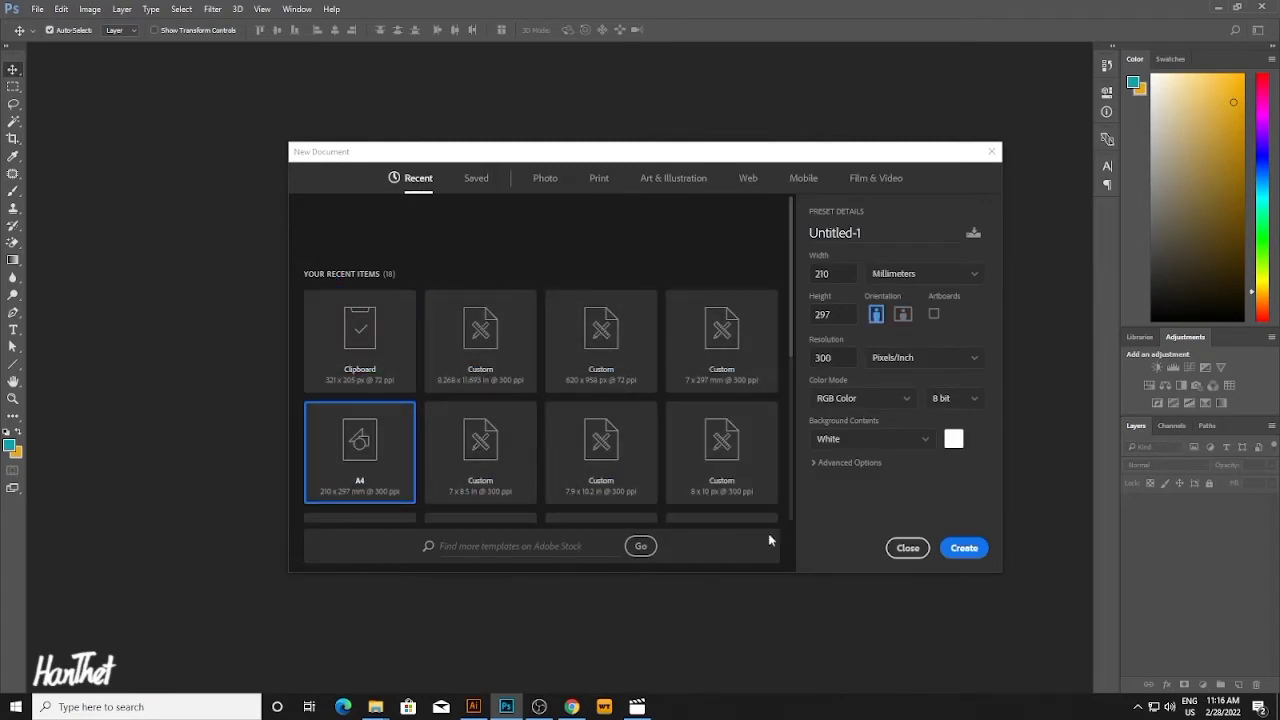
left_click(965, 550)
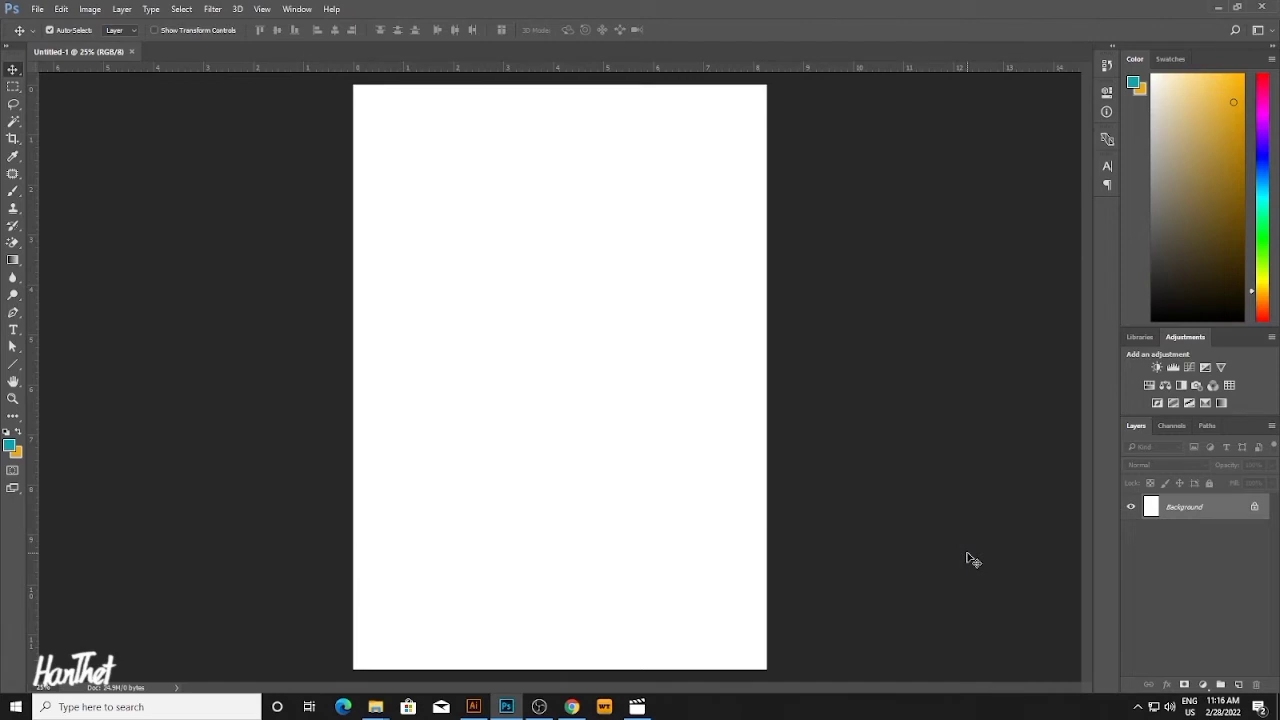
Paste the copied lettering as pixels and enlarge it slightly around its centre on the page.
key("ctrl+v")
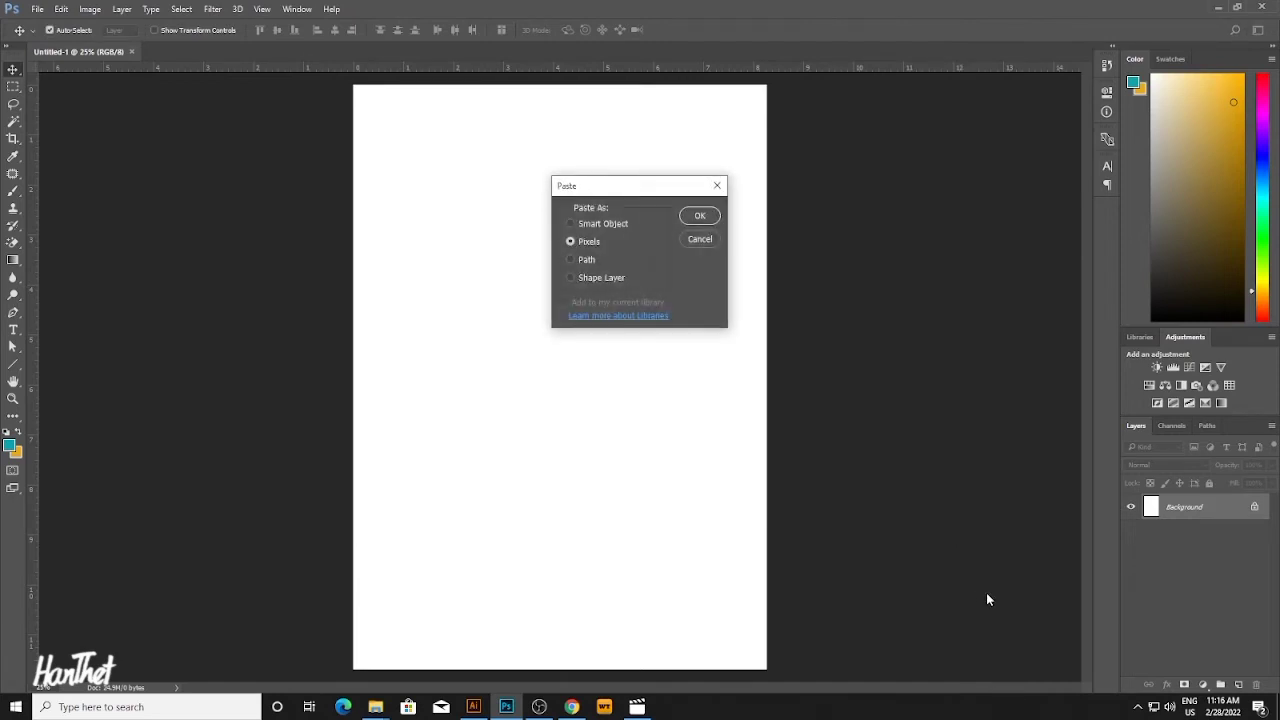
left_click(699, 216)
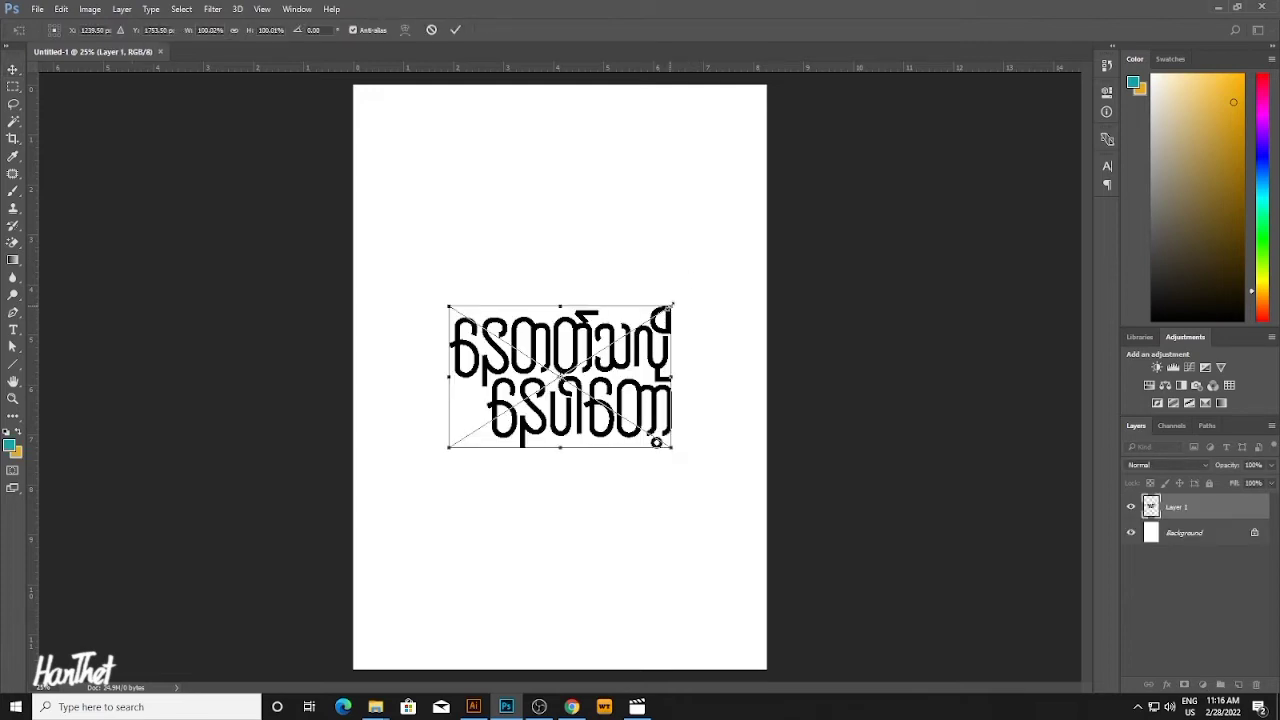
left_click_drag(672, 304, 686, 297)
key("Return")
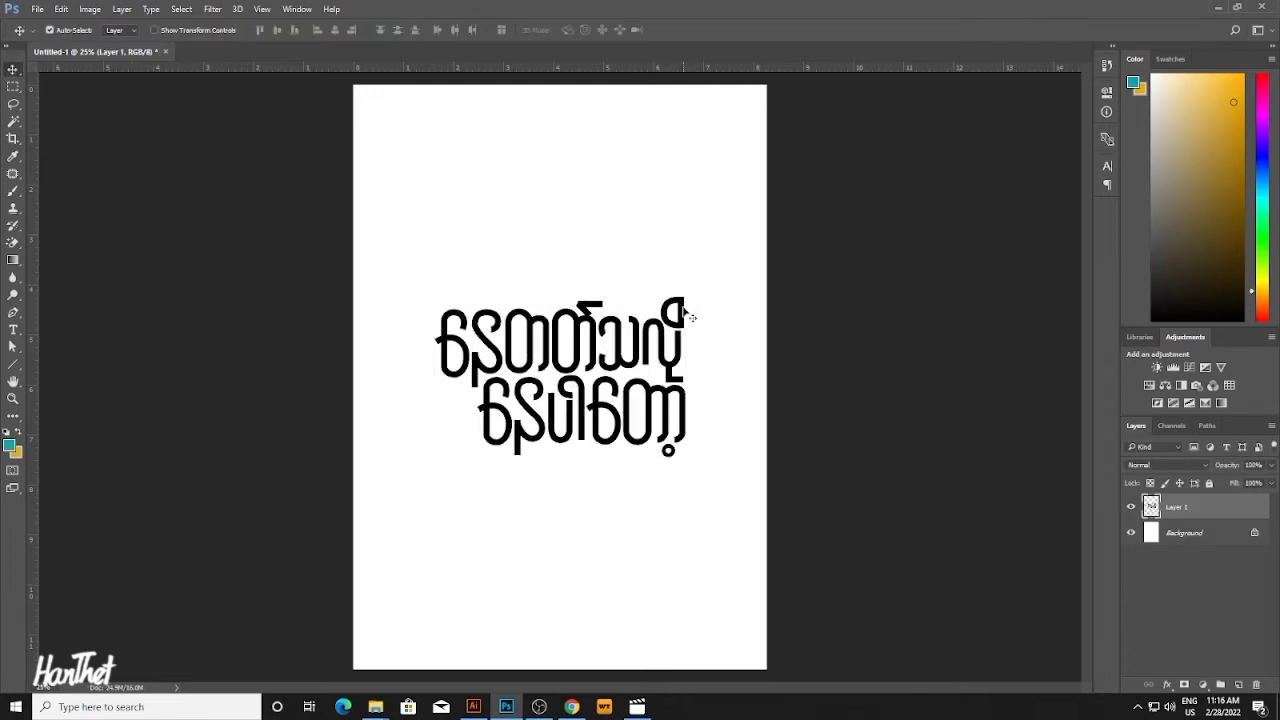
left_click(586, 345, "ctrl")
left_click(586, 345, "ctrl")
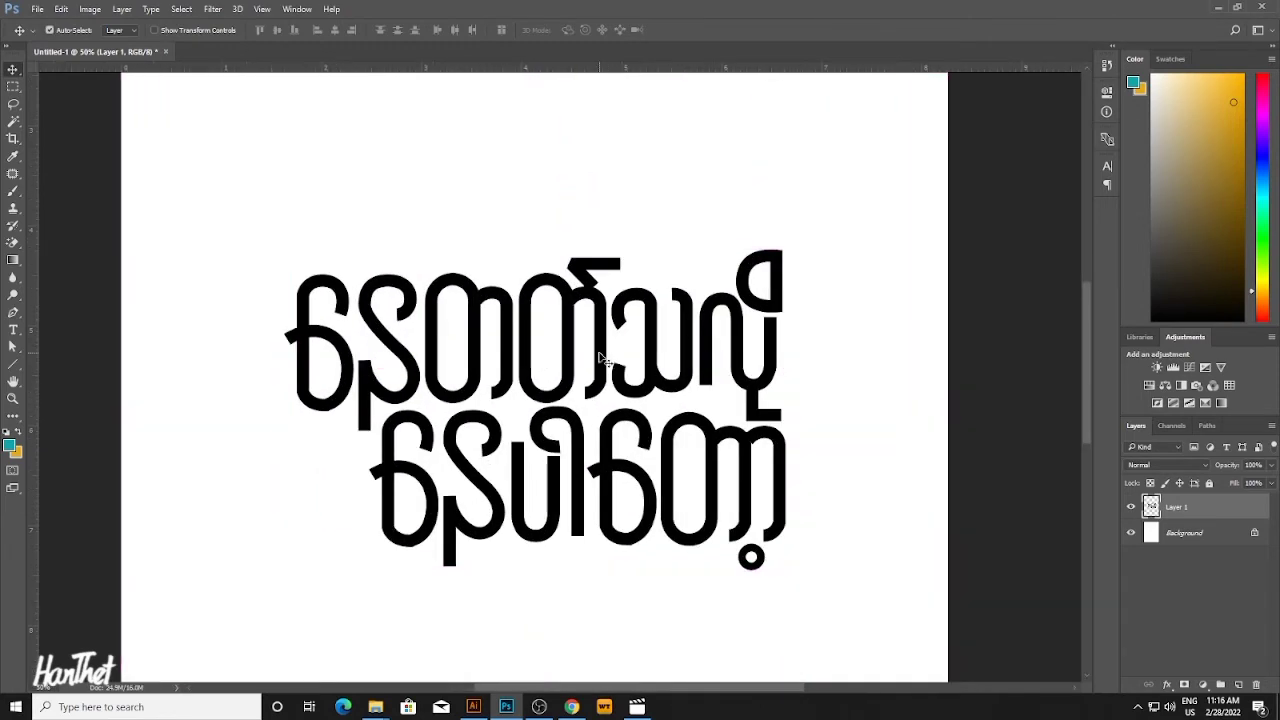
Shift the lettering slightly up and to the left on the page, and duplicate its layer.
left_click_drag(593, 345, 572, 320)
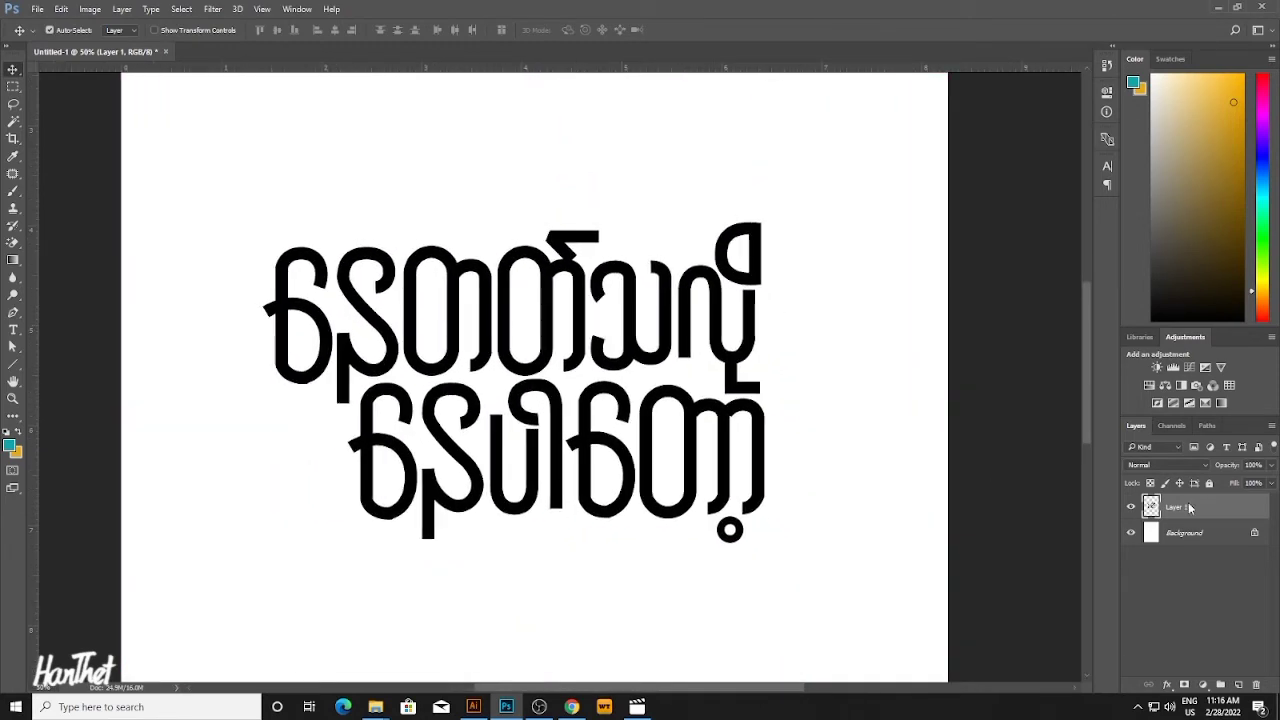
right_click(1189, 508)
left_click(829, 361)
key("ctrl+j")
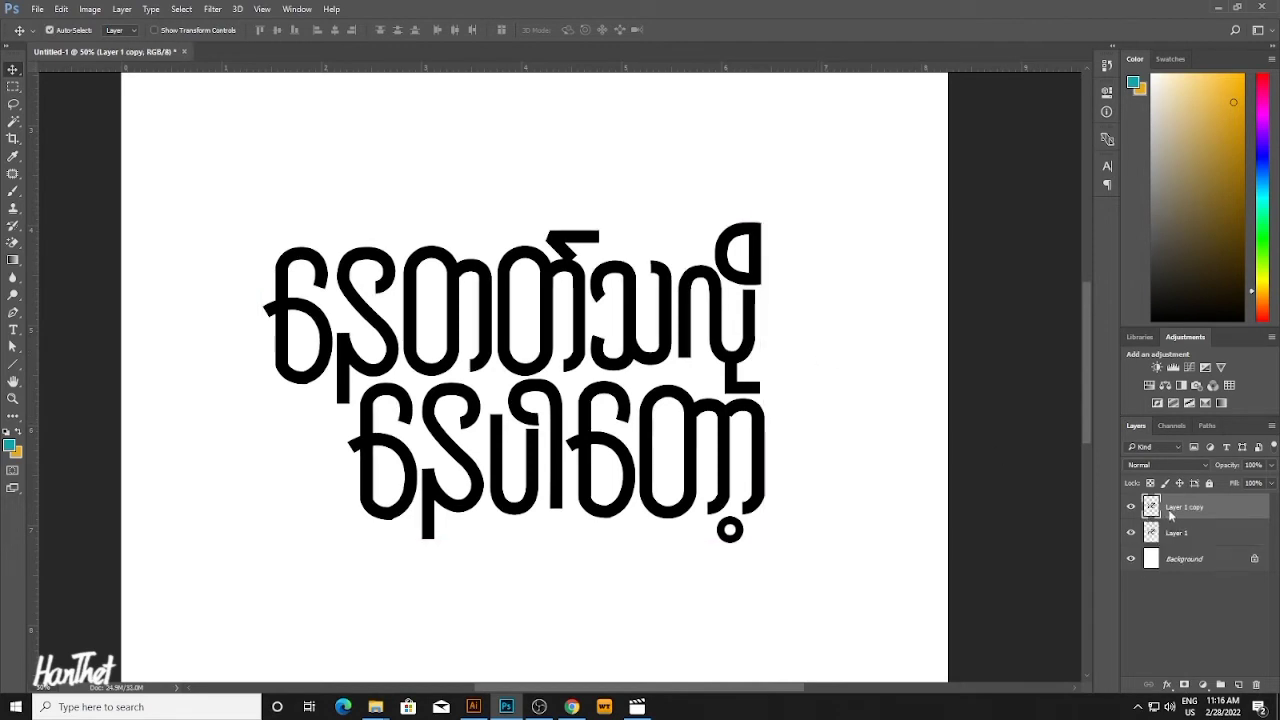
Add an outside Stroke layer style to Layer 1 copy and set the stroke colour to pinkish red.
right_click(1171, 515)
left_click(1015, 84)
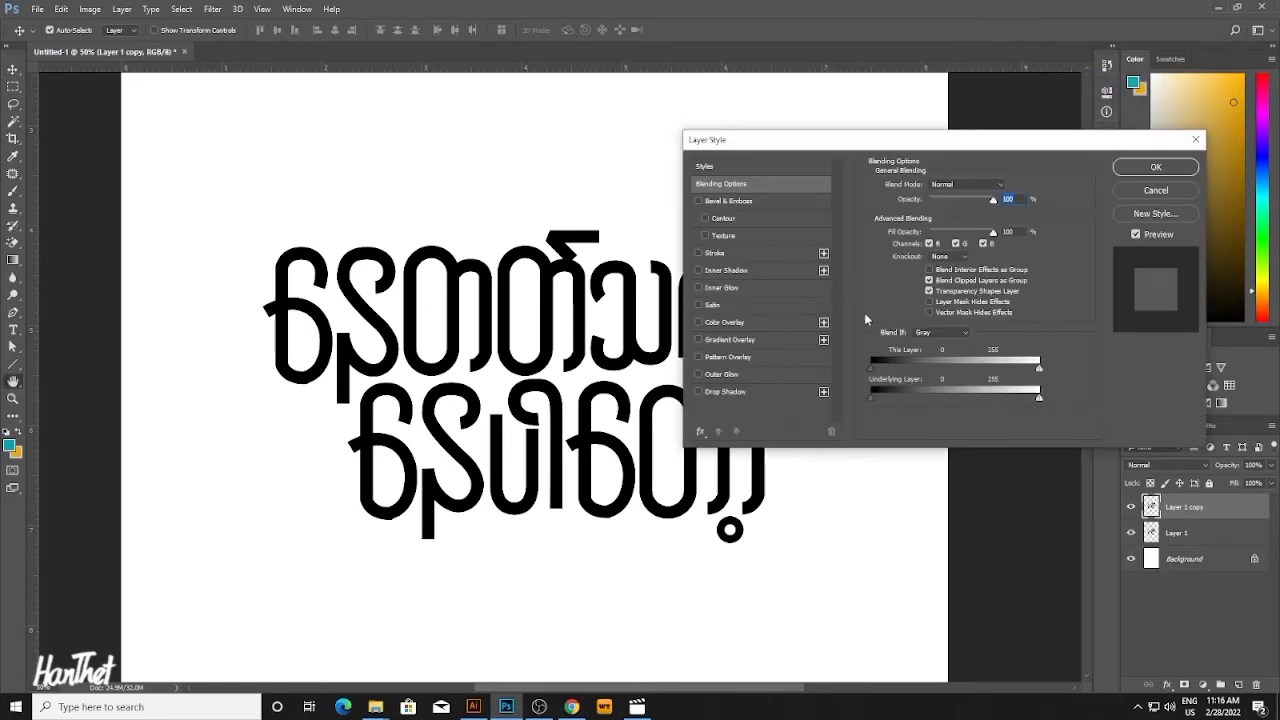
left_click(699, 253)
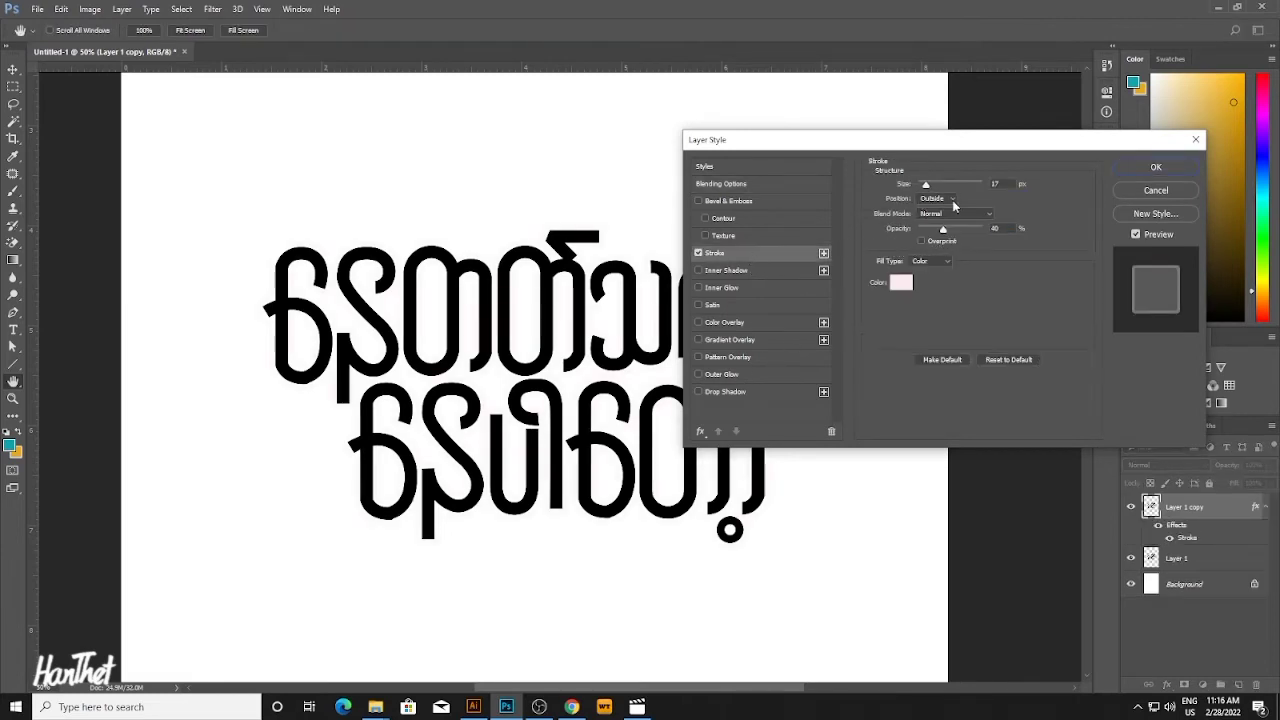
left_click(902, 285)
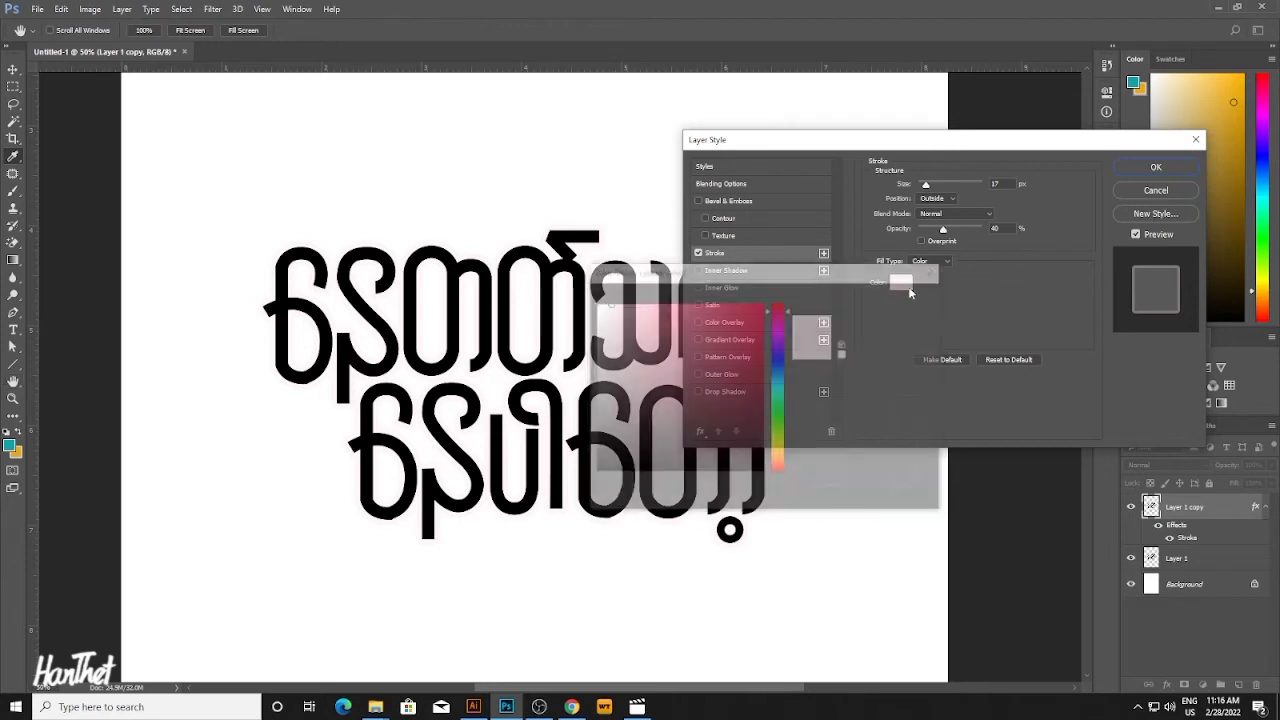
left_click(705, 327)
left_click(881, 303)
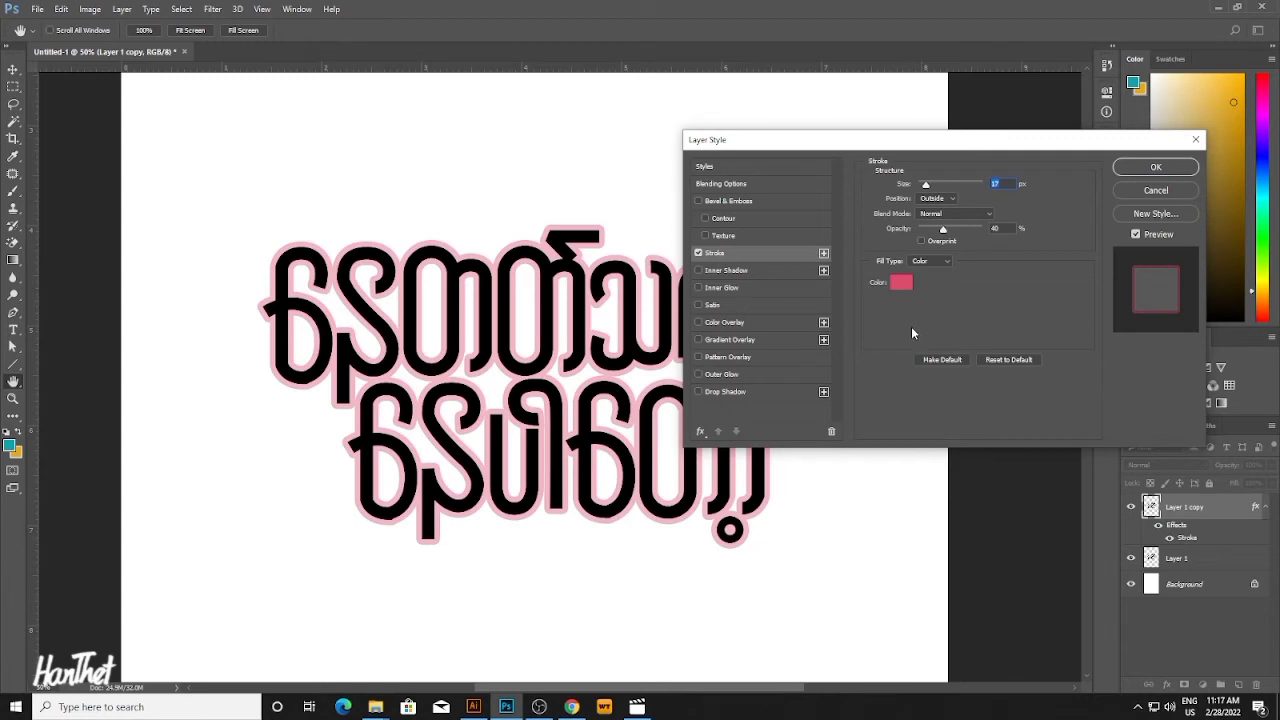
Test a stroke size of 26 px, return it to 17 px, and apply the layer style.
key("Up")
key("Up")
key("Up")
key("Up")
key("Up")
key("Up")
key("Up")
key("Up")
key("Up")
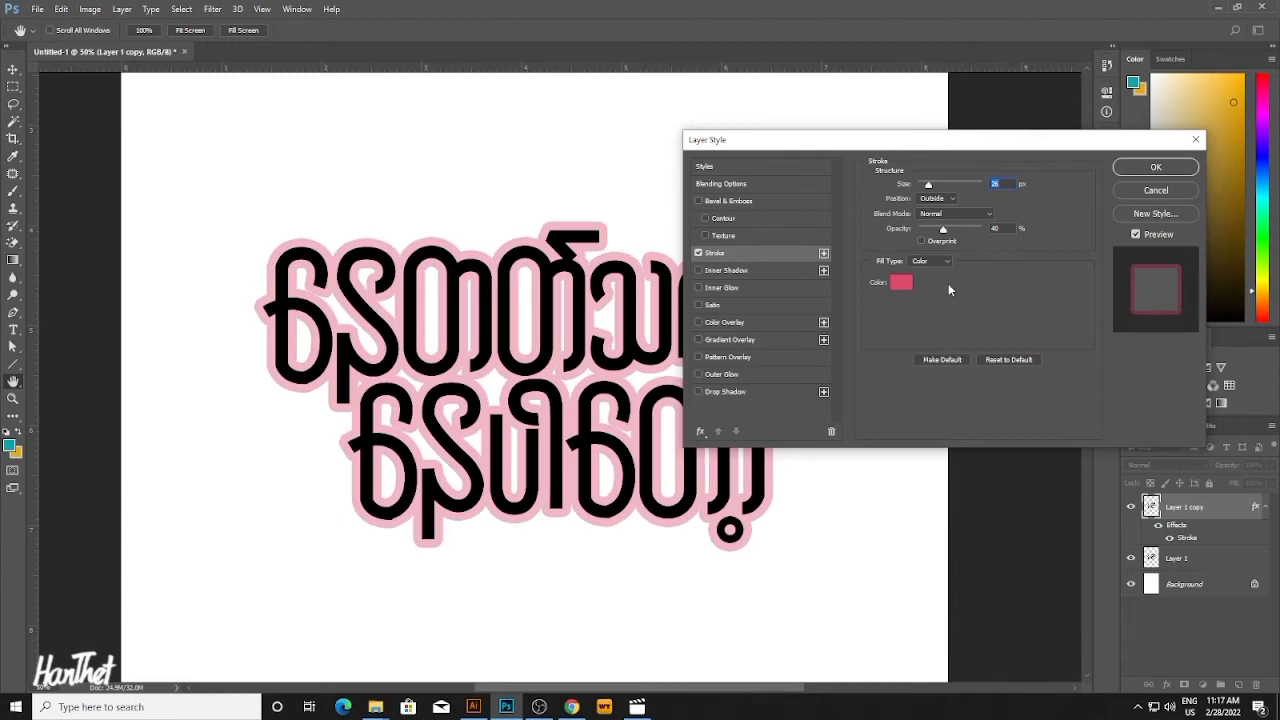
key("Down")
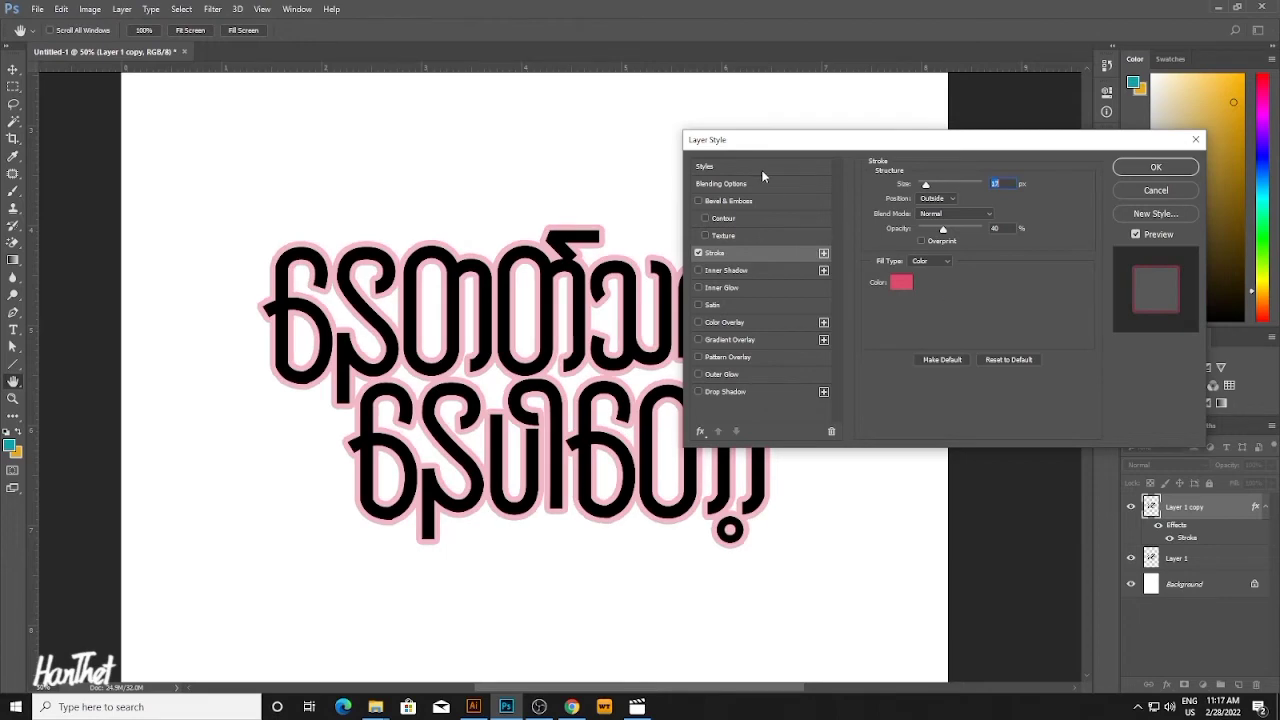
left_click_drag(764, 147, 829, 204)
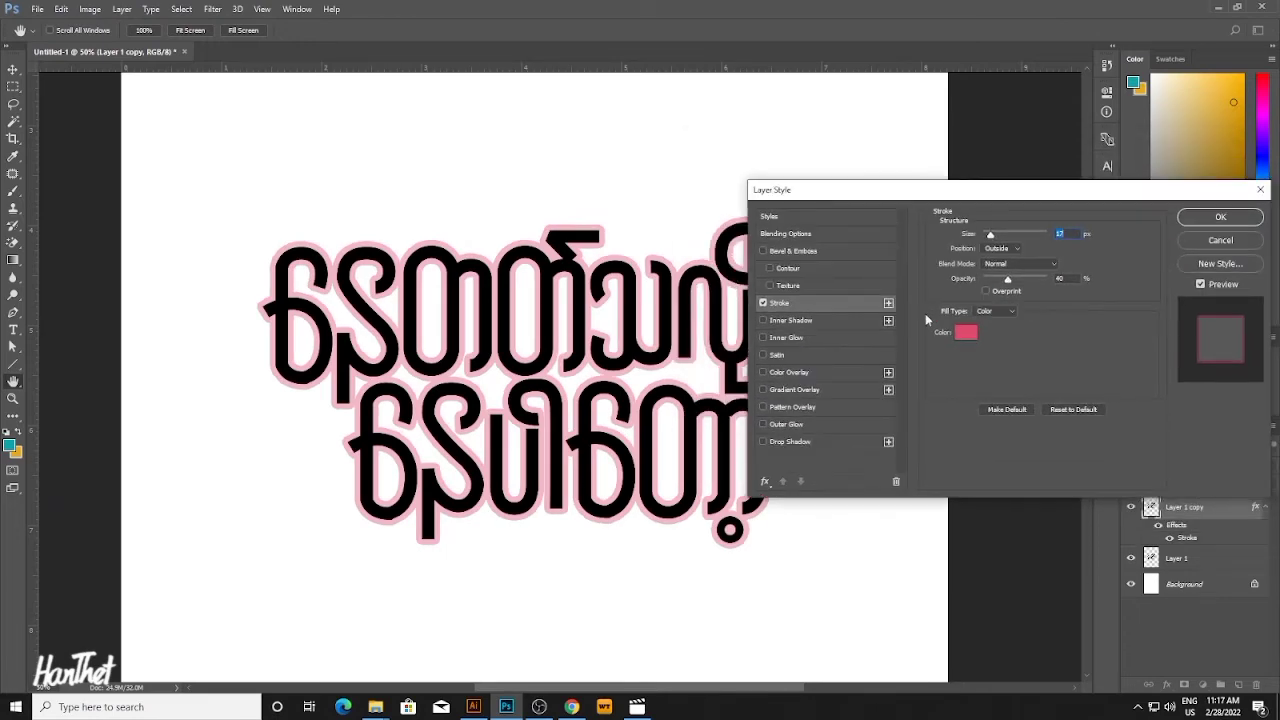
left_click(1220, 217)
Try rasterizing the stroke style on Layer 1 copy and filling the layer with teal, and undo both changes.
right_click(1187, 516)
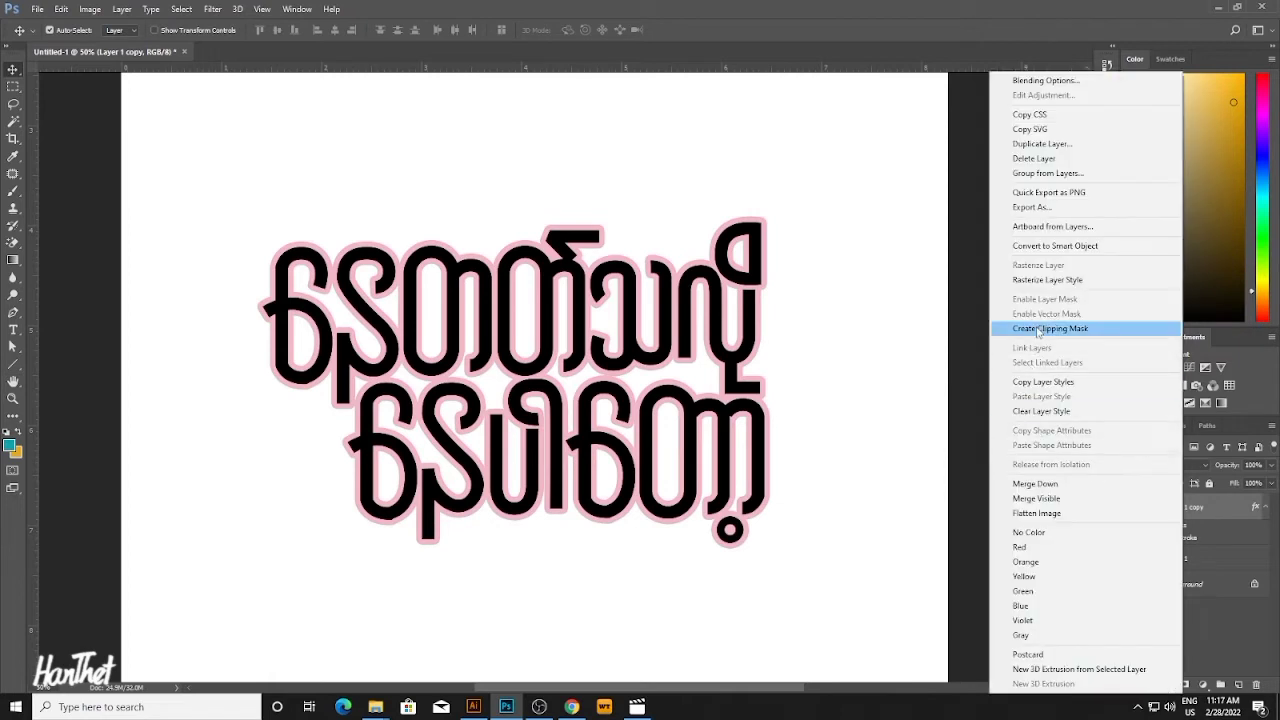
left_click(1085, 281)
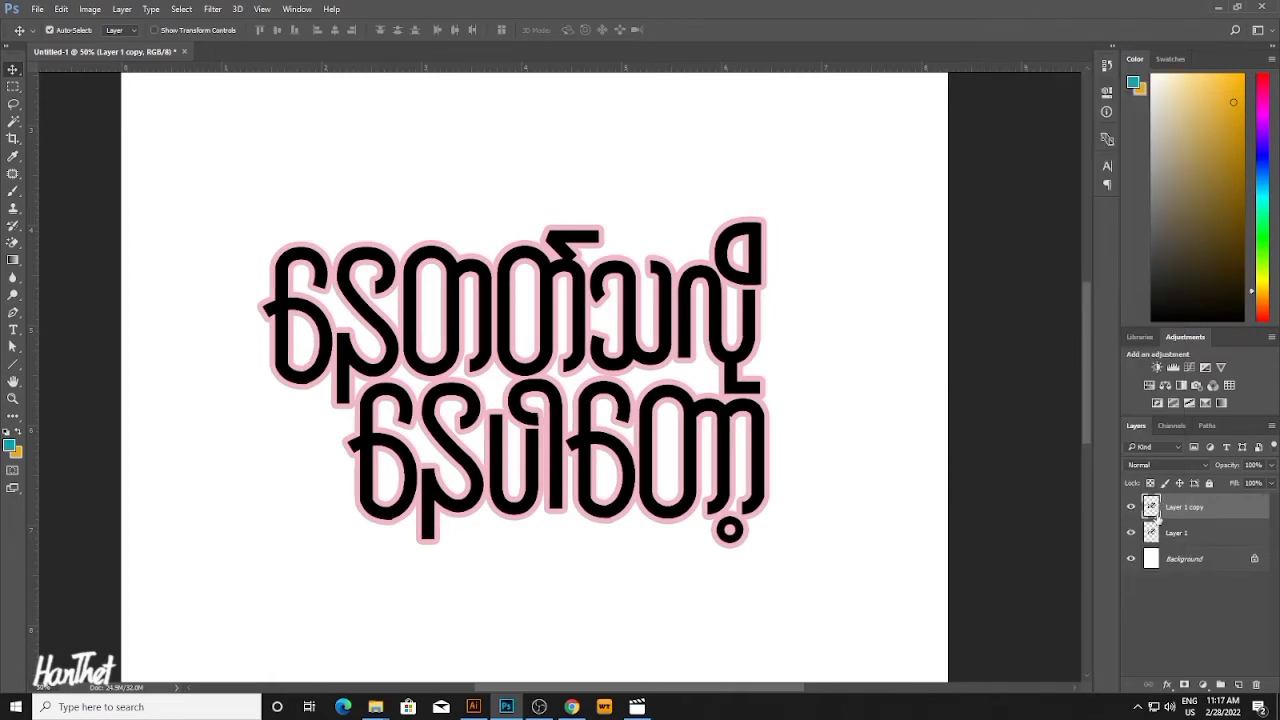
key("shift+alt+BackSpace")
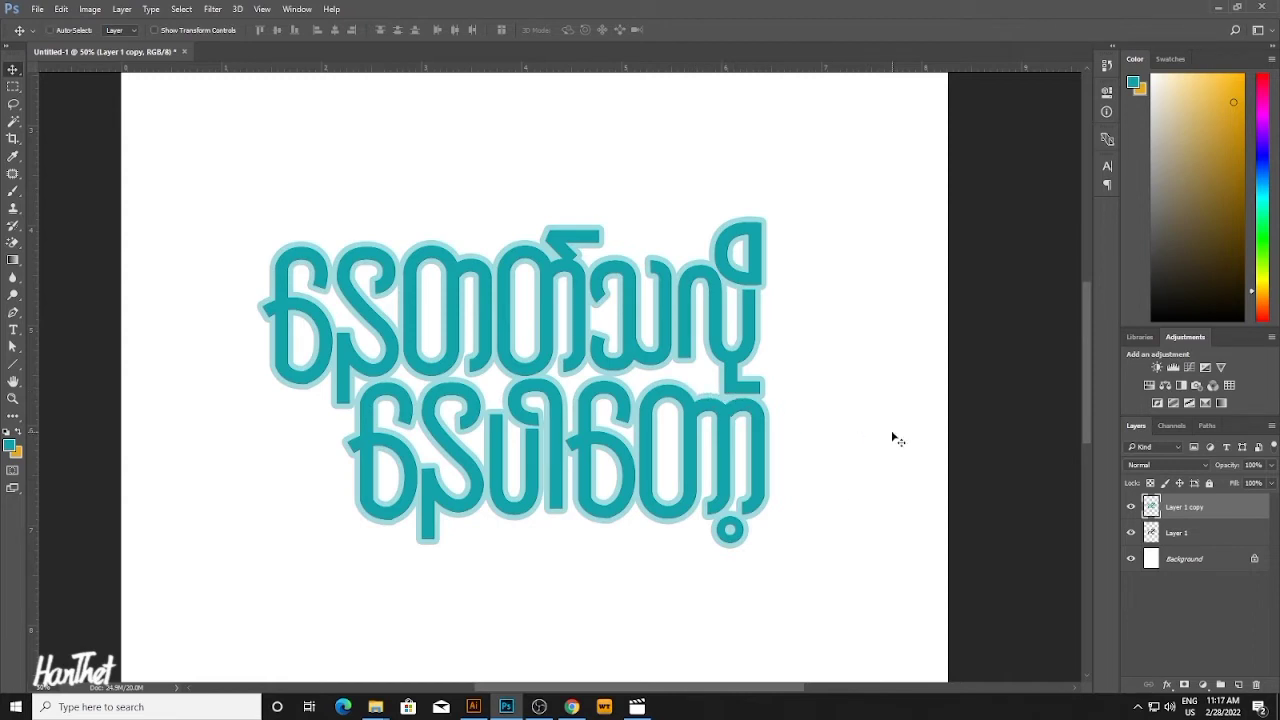
key("ctrl+z")
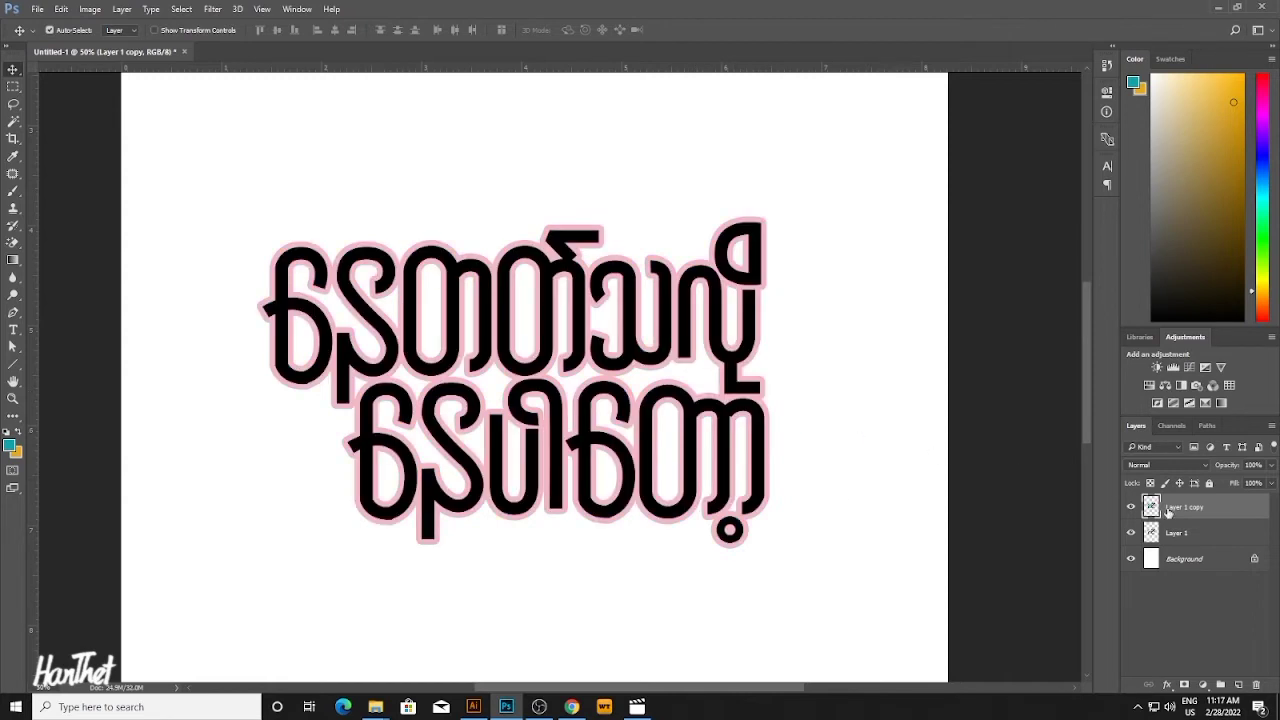
key("ctrl+alt+z")
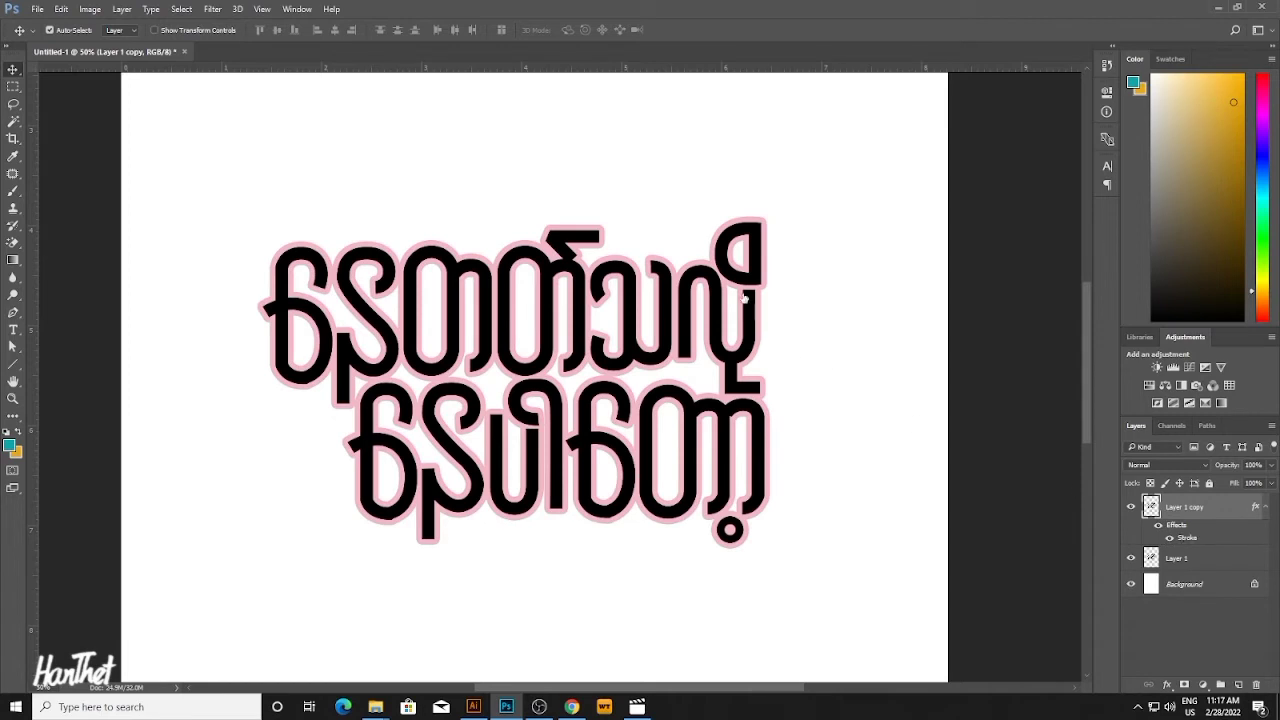
Change the stroke on Layer 1 copy to black sampled from the lettering, with 100% opacity.
double_click(1188, 538)
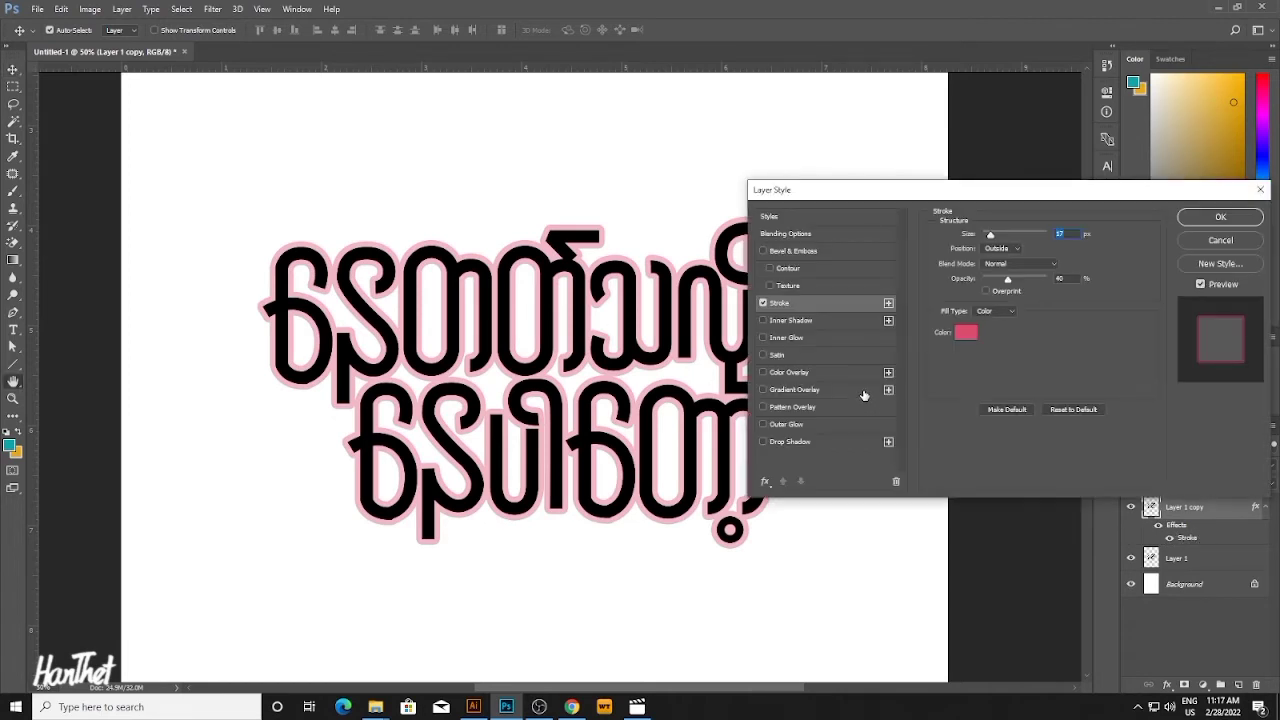
left_click(965, 334)
left_click(548, 360)
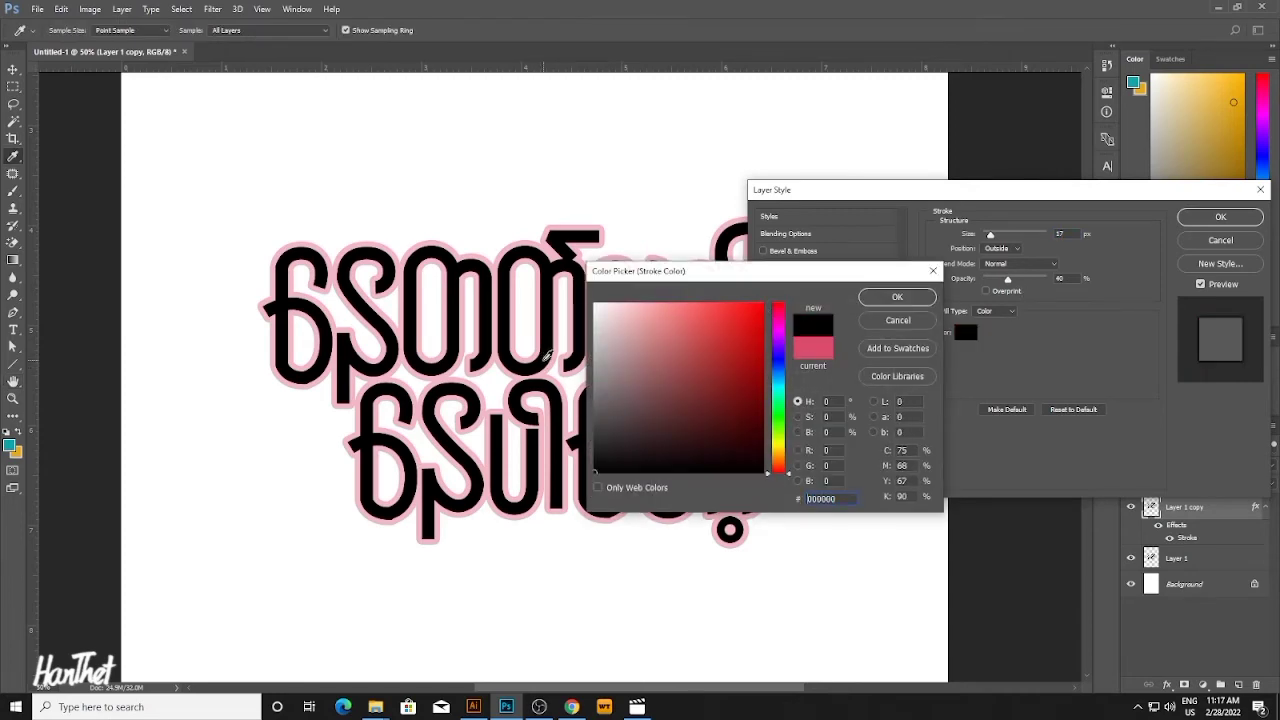
left_click(897, 297)
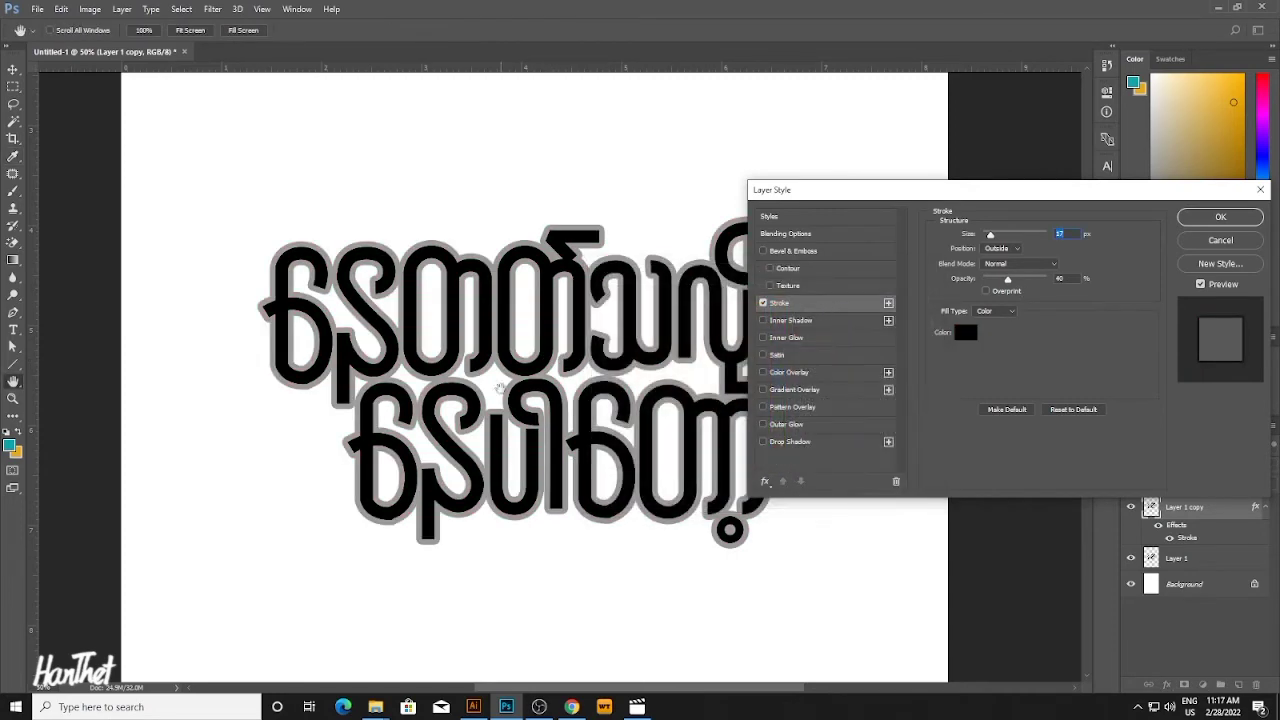
left_click_drag(1036, 283, 1087, 283)
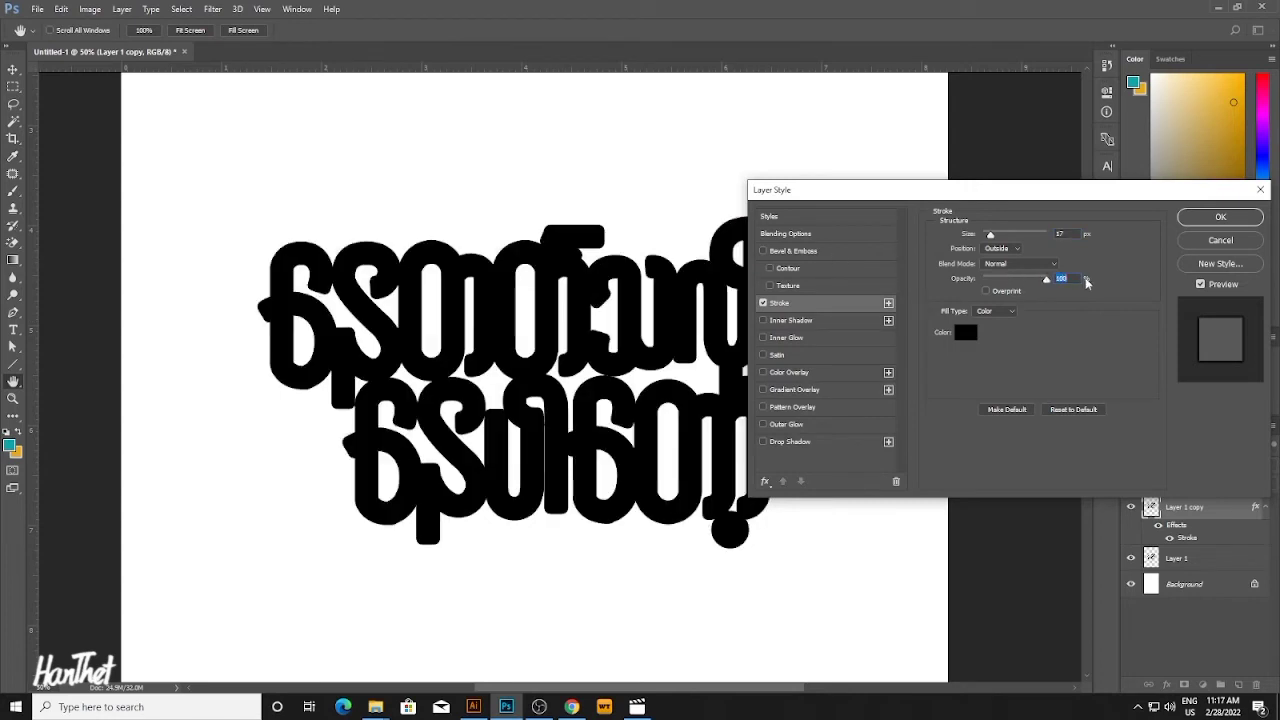
left_click(1218, 218)
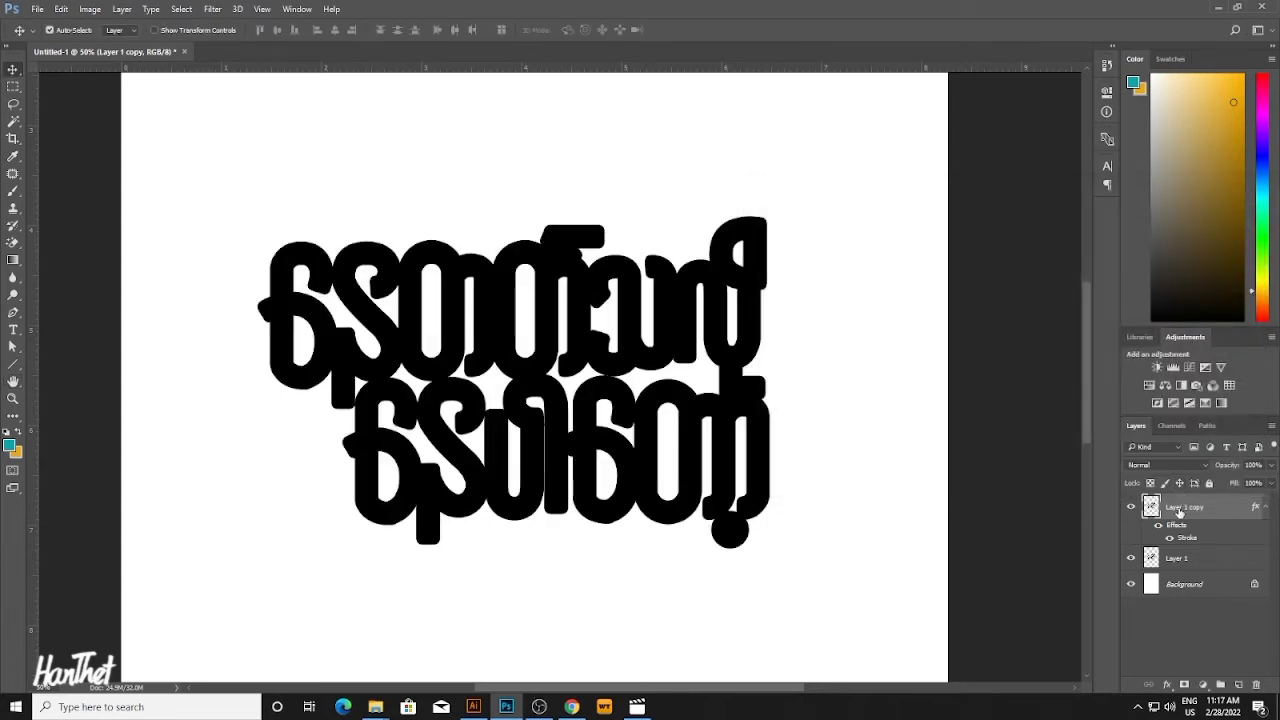
Rasterize the stroke style of Layer 1 copy and move Layer 1 above it.
right_click(1180, 512)
left_click(1040, 279)
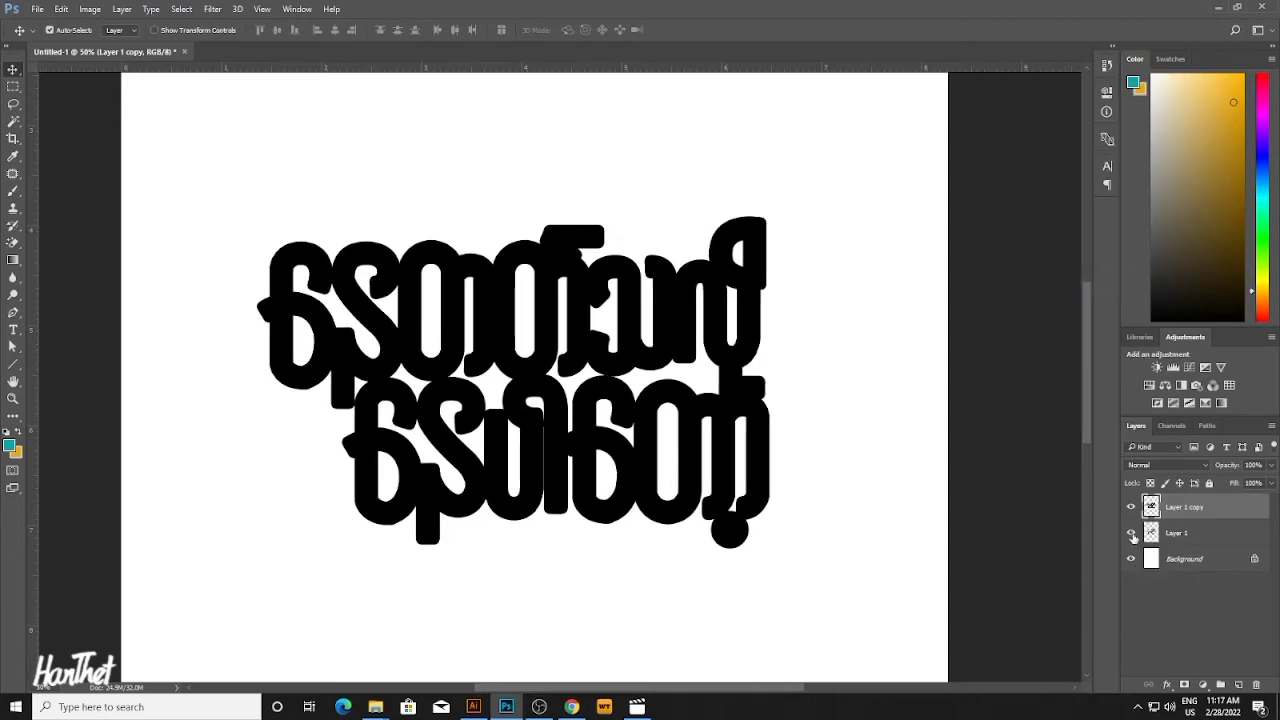
left_click(1171, 540)
key("ctrl+bracketright")
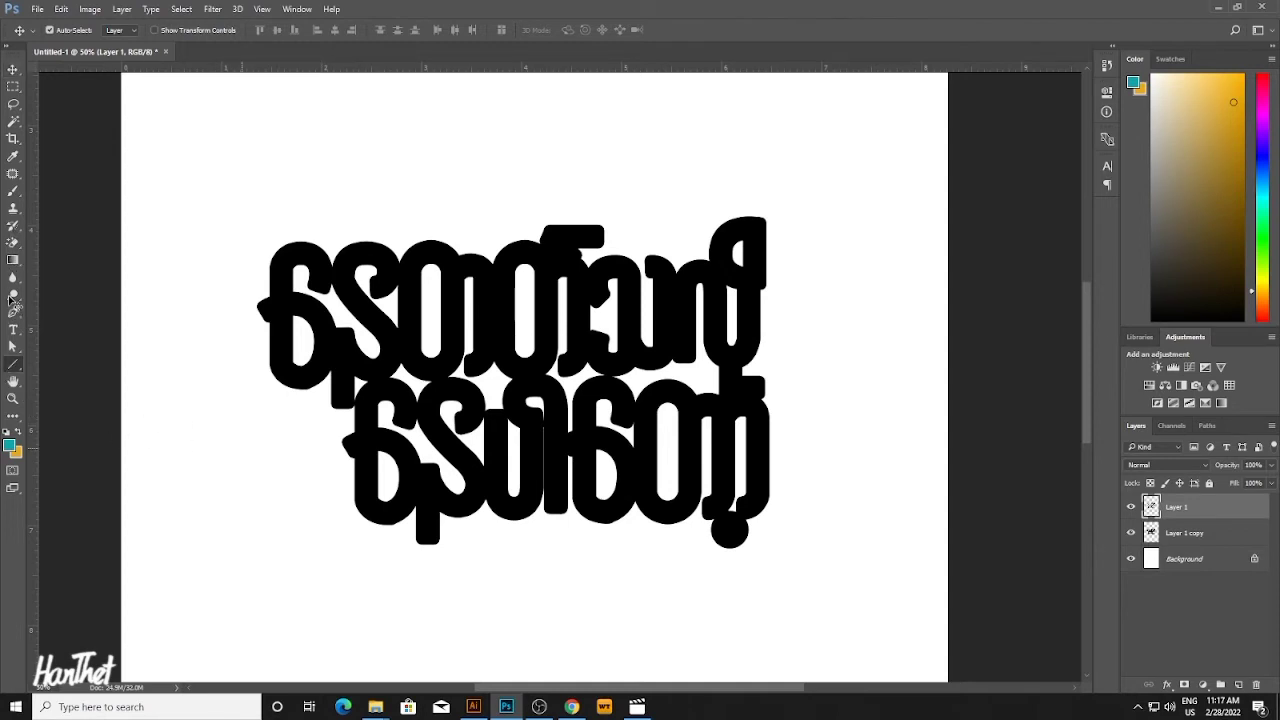
Sample the page's white as the background colour and fill the Layer 1 lettering with the teal foreground colour.
left_click(172, 366)
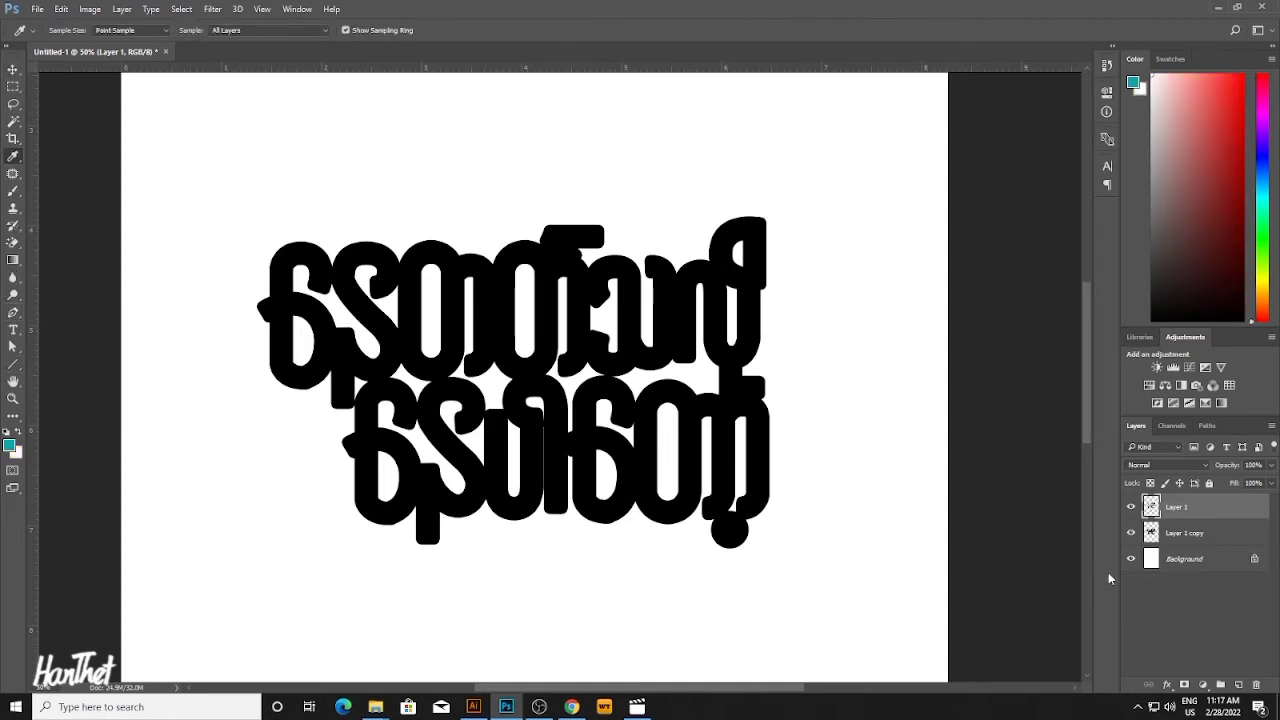
key("shift+alt+BackSpace")
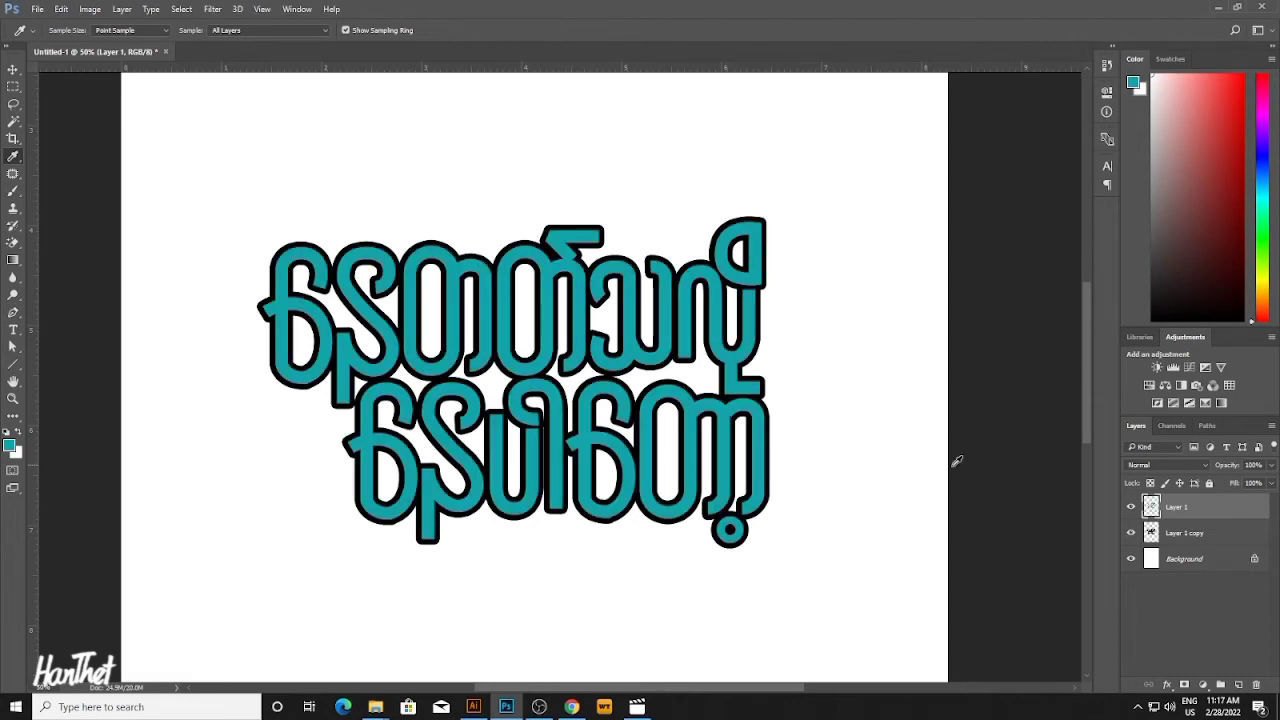
key("v")
Make Layer 1 copy active and set the Rectangular Marquee style from Fixed Size to Normal.
left_click(1174, 536)
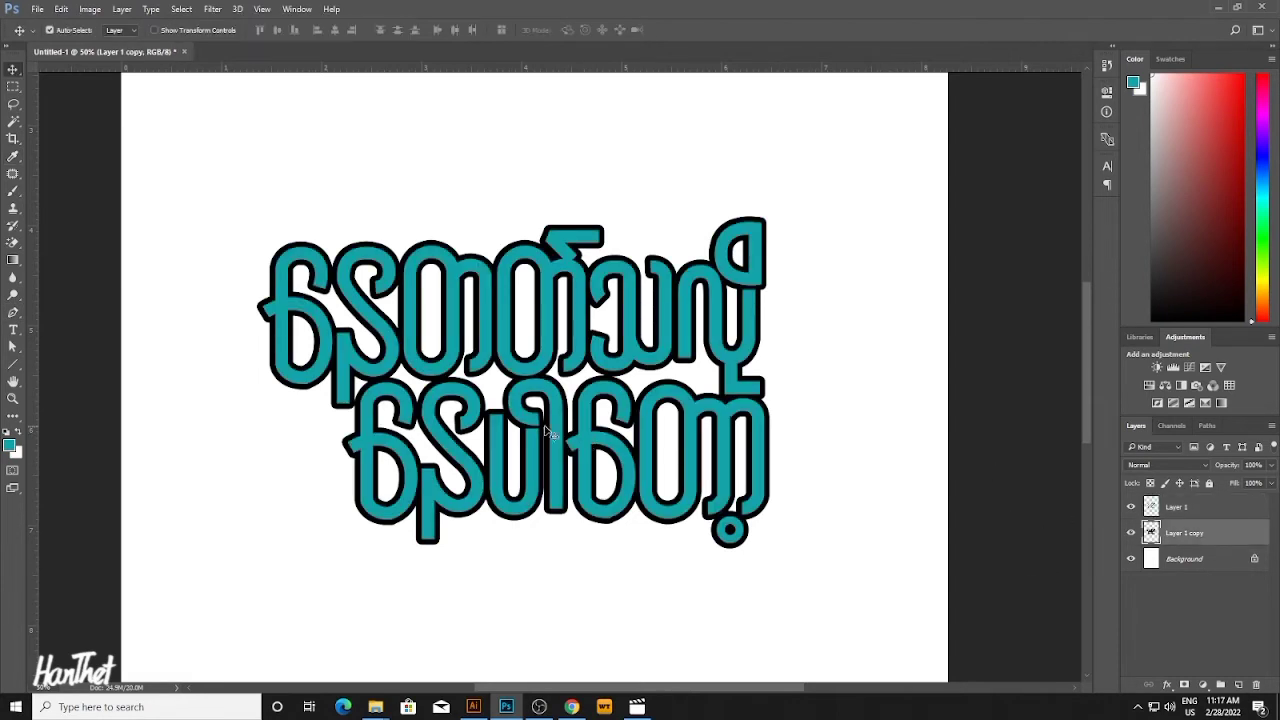
key("m")
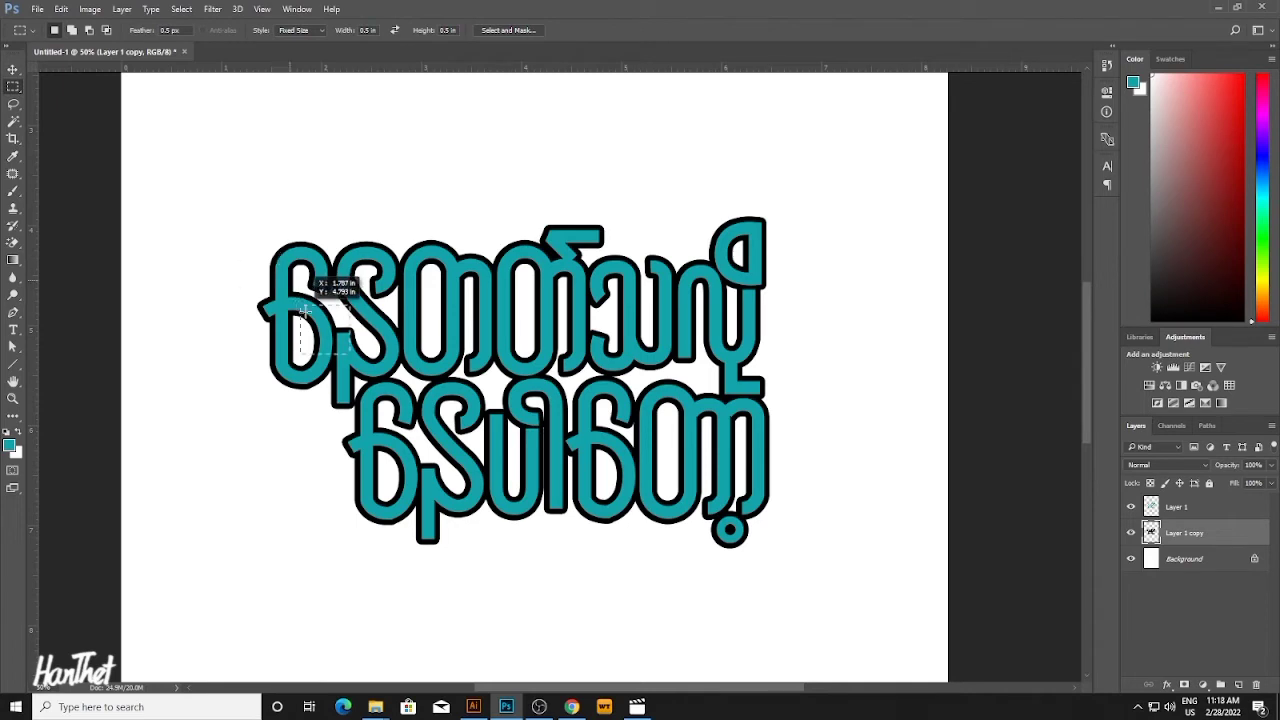
left_click_drag(305, 312, 314, 316)
key("ctrl+d")
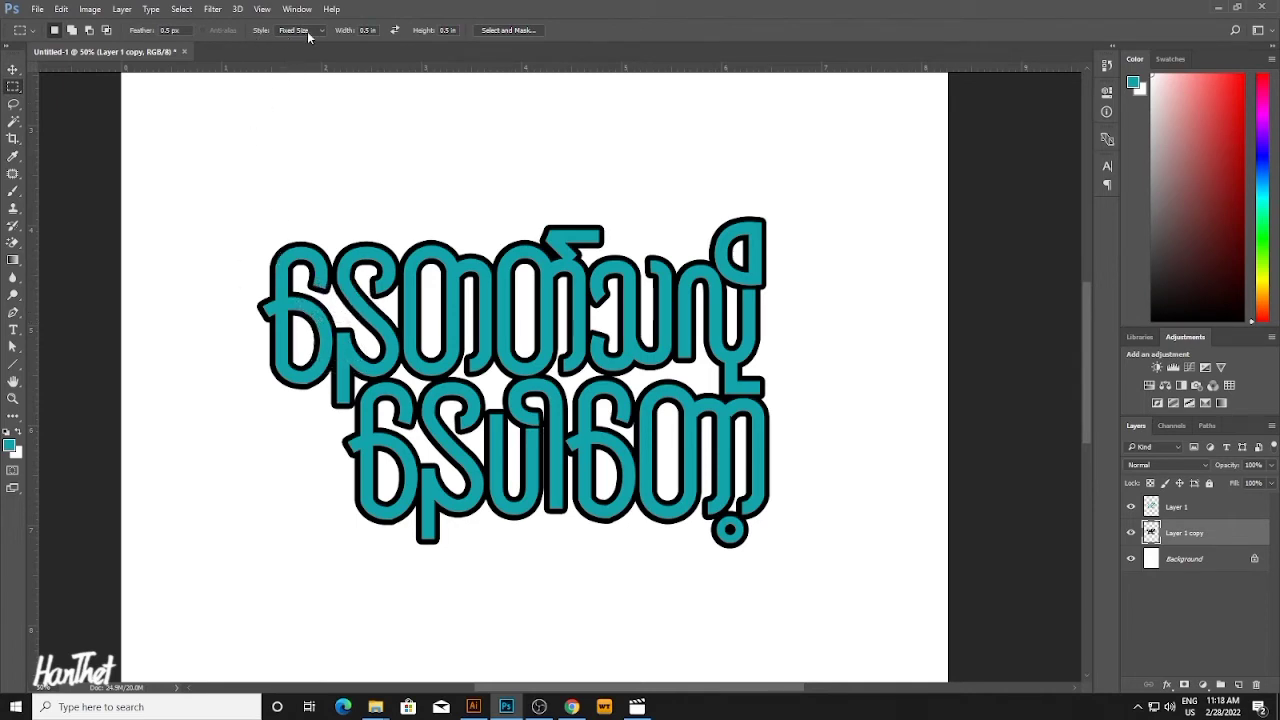
left_click(308, 30)
left_click(290, 41)
Build a combined rectangular selection over the inner gaps of the first letters in both lines, staying within the black outline.
left_click_drag(286, 255, 273, 226)
scroll(388, 358, "up", 3)
left_click_drag(315, 188, 388, 261)
left_click_drag(431, 319, 373, 225)
left_click_drag(432, 182, 452, 408)
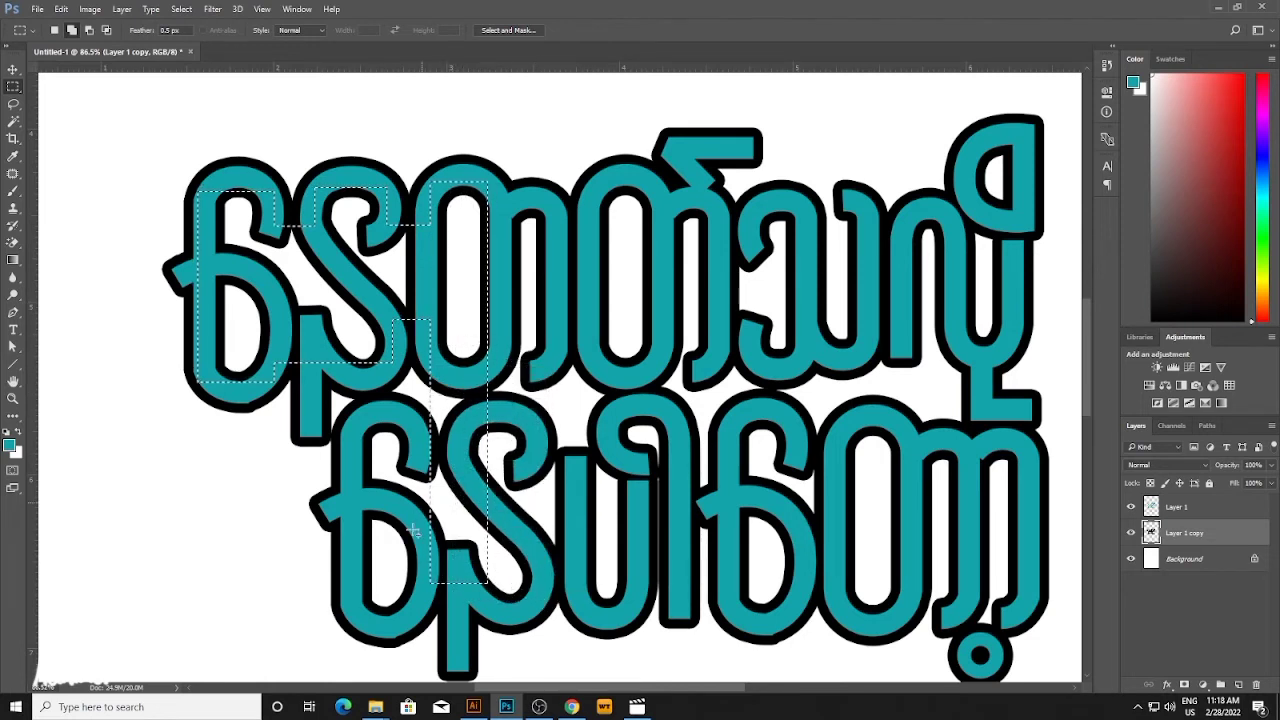
mouse_move(403, 622)
left_mouse_down()
mouse_move(346, 448)
mouse_move(352, 378)
mouse_move(343, 425)
mouse_move(431, 535)
mouse_move(438, 574)
left_mouse_up()
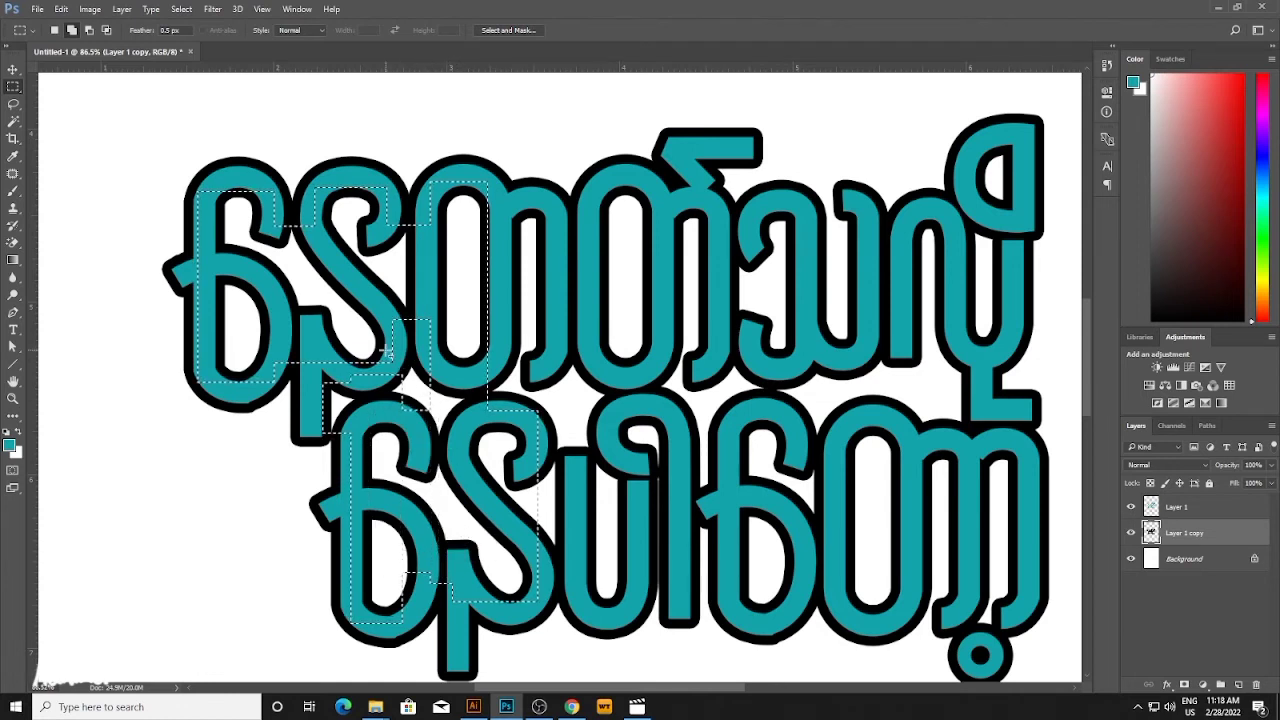
left_click_drag(382, 315, 455, 437)
Extend the rectangular selection across the gaps in the middle letters of both lines.
left_click_drag(477, 199, 578, 550)
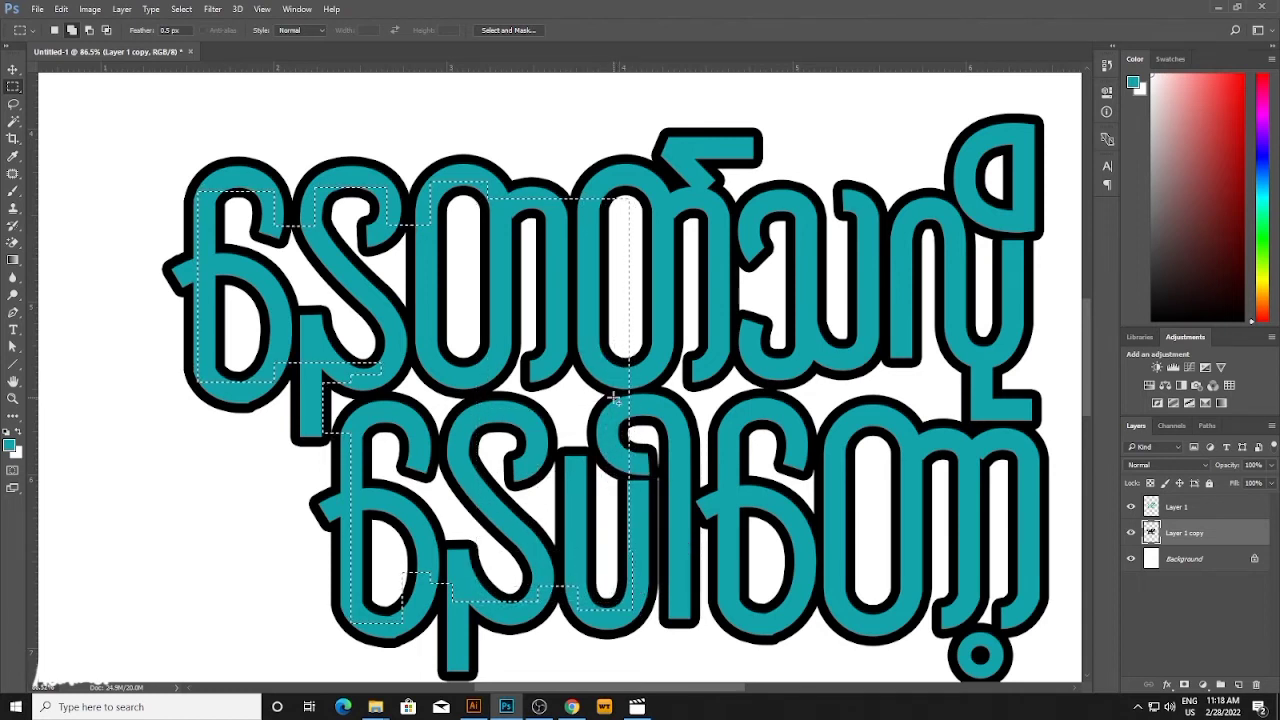
left_click_drag(614, 397, 688, 576)
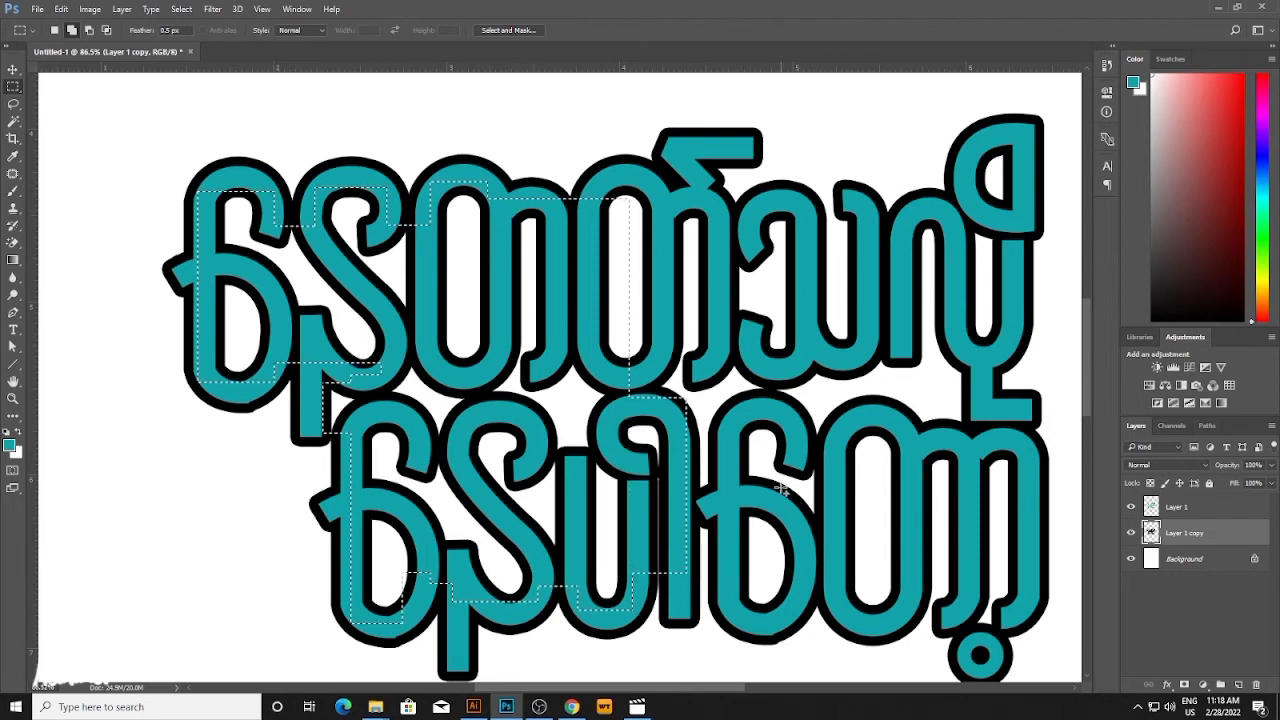
left_click_drag(798, 492, 613, 207)
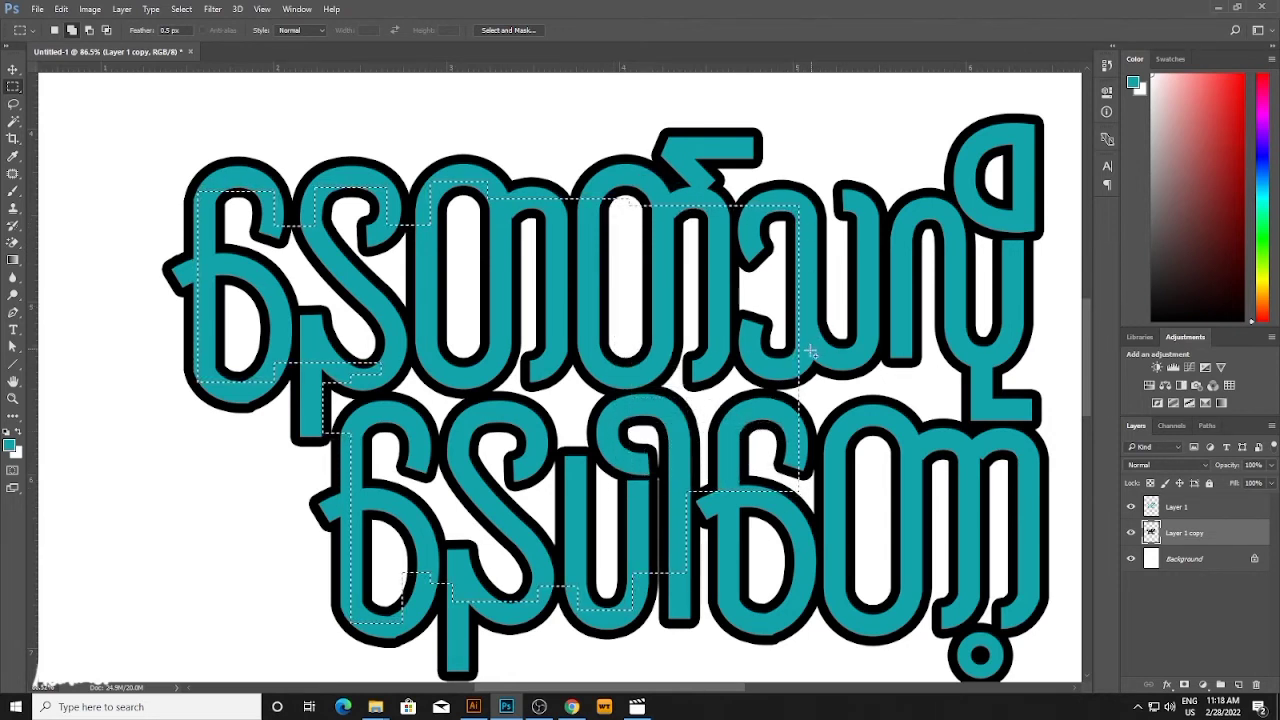
left_click_drag(787, 206, 873, 530)
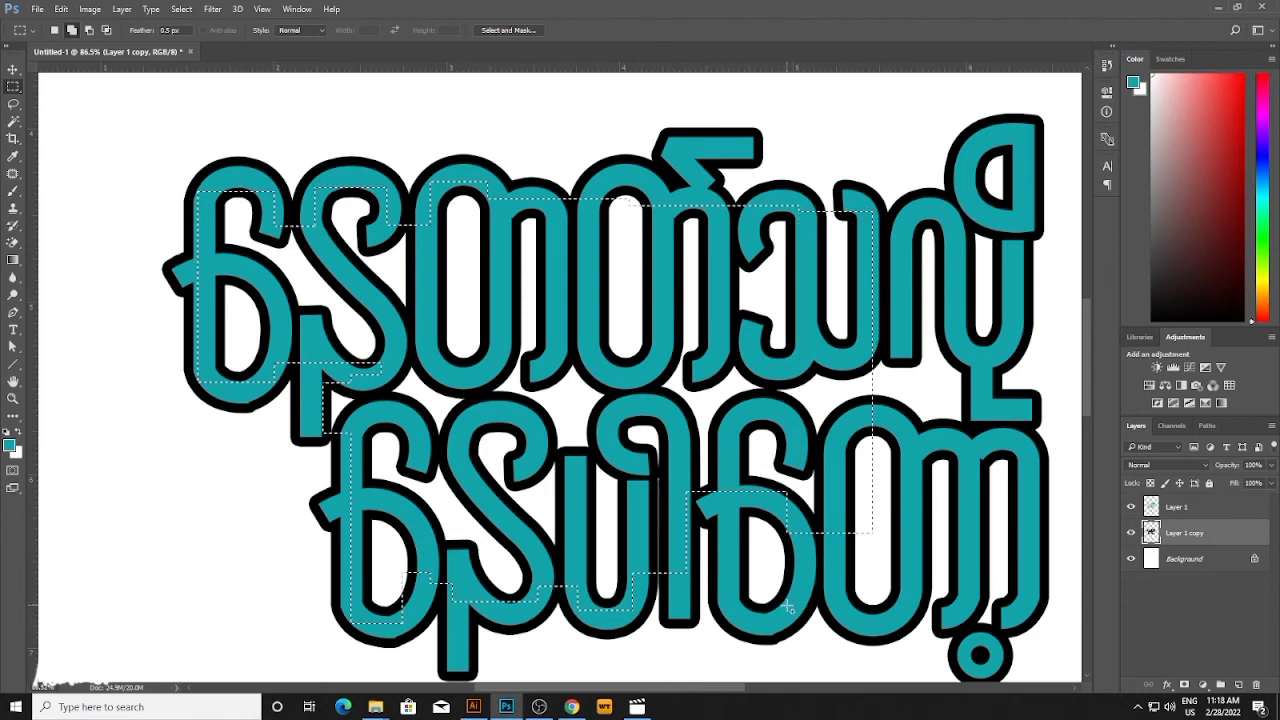
left_click_drag(788, 607, 734, 484)
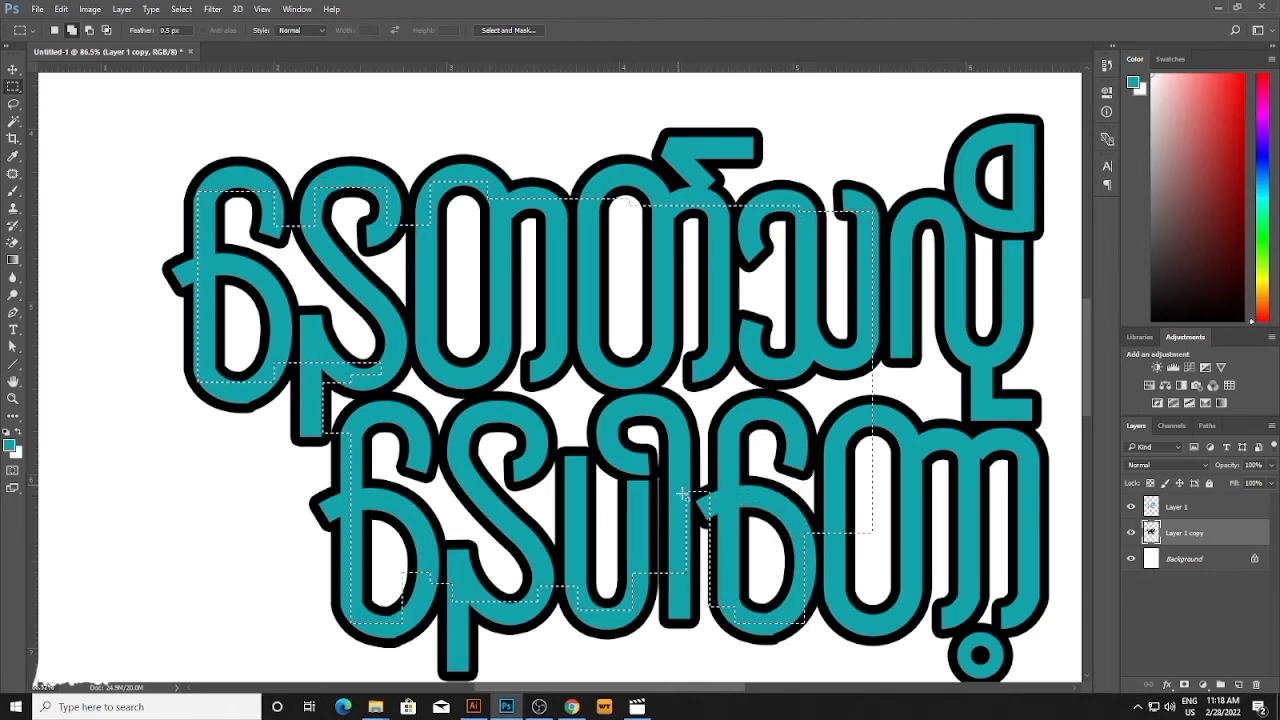
Extend the selection over the last letters of both lines, including the closed loop above the upper line's end.
left_click_drag(826, 411, 908, 608)
left_click_drag(907, 447, 1020, 622)
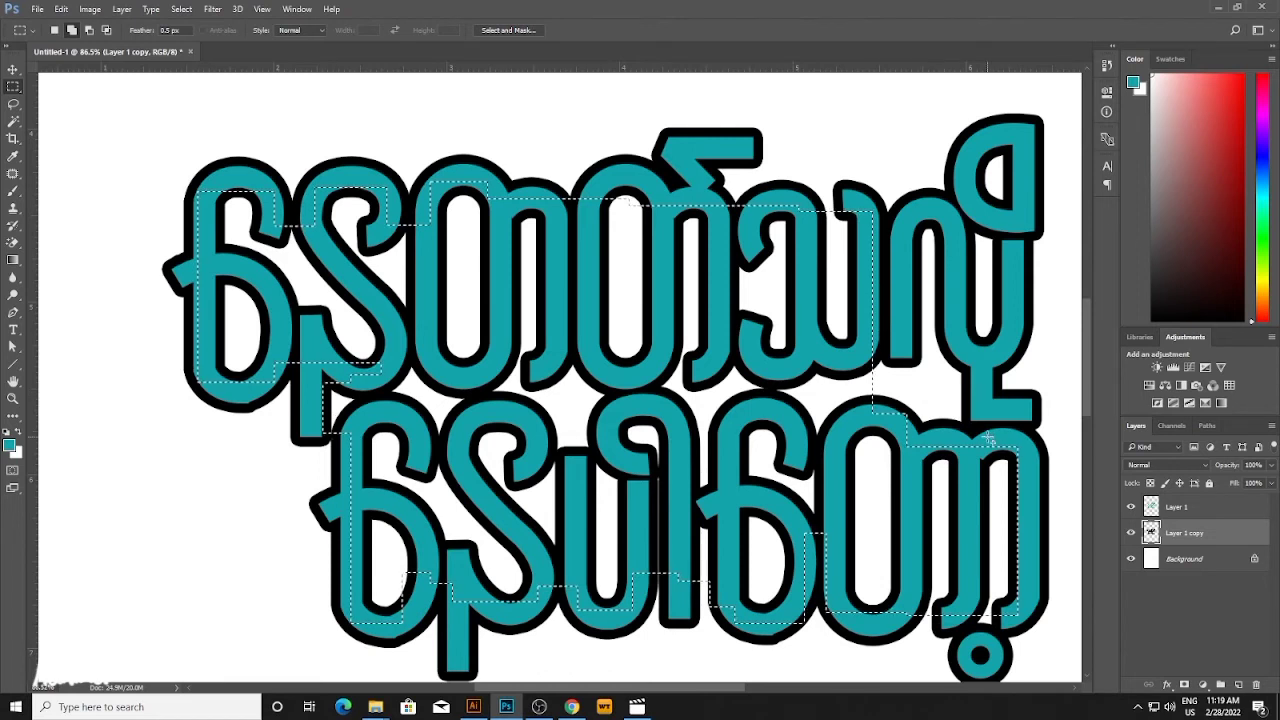
left_click_drag(988, 432, 872, 295)
left_click_drag(913, 202, 1014, 340)
left_click_drag(1016, 210, 964, 145)
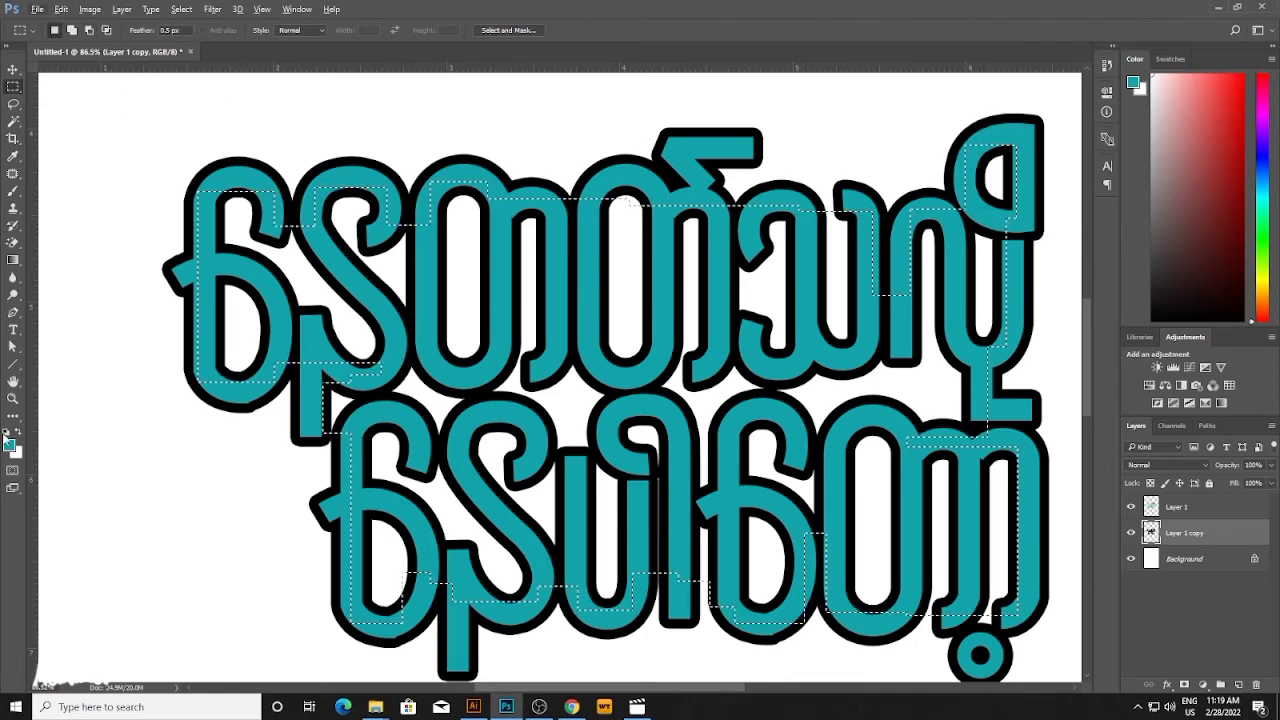
Reset the colours to default, fill the selected letter gaps on Layer 1 copy with black, and deselect.
key("d")
key("i")
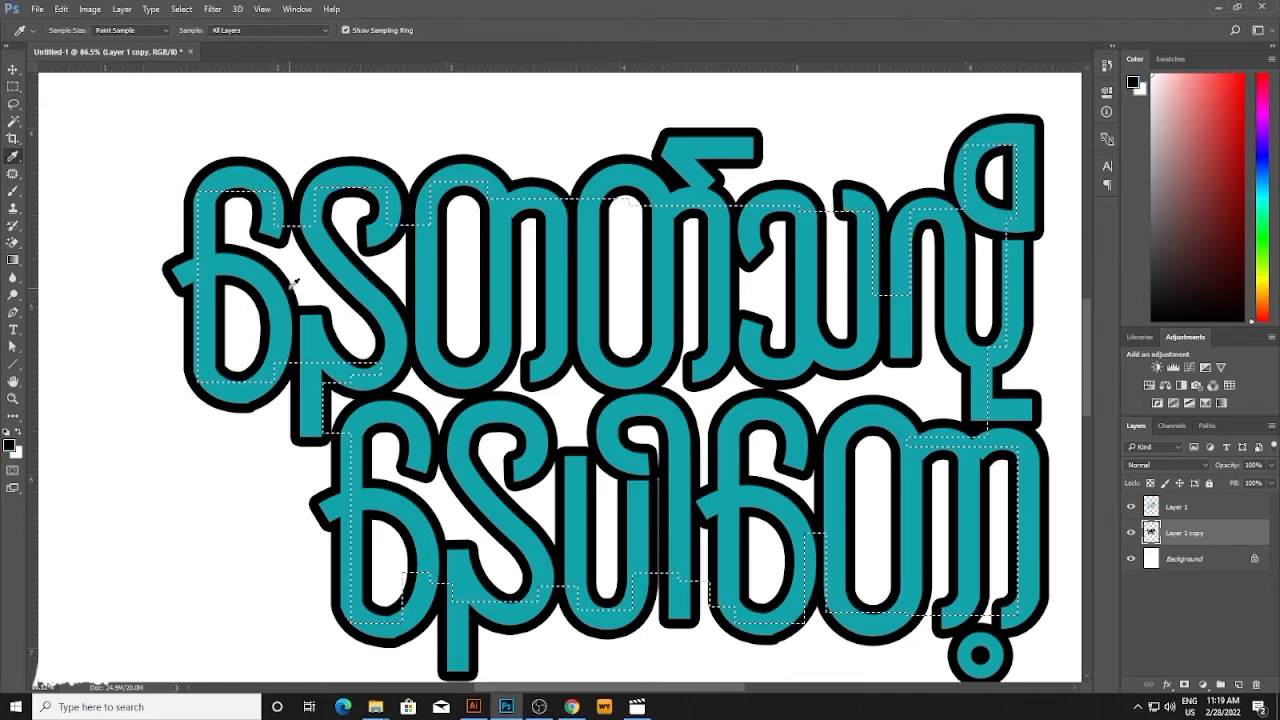
key("alt+BackSpace")
key("ctrl+d")
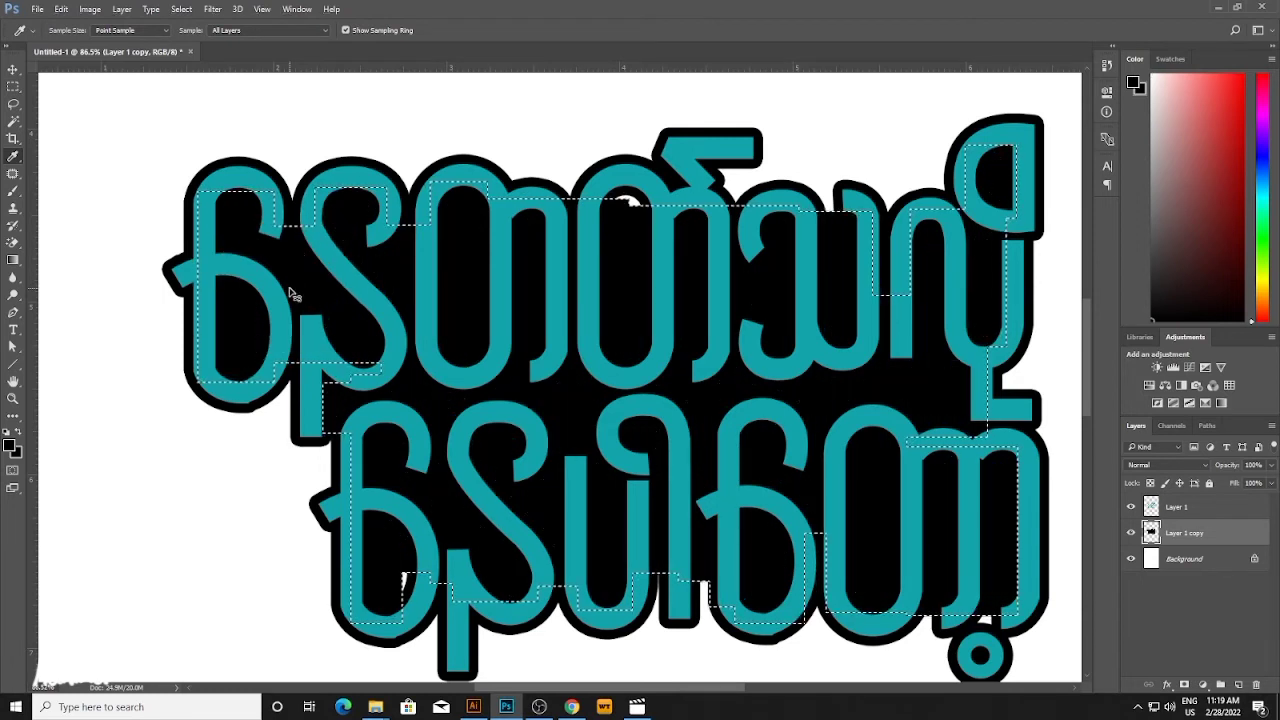
Fill the leftover white specks in the lower line's first letter and the upper line's round middle letter with black, clearing the selection.
key("m")
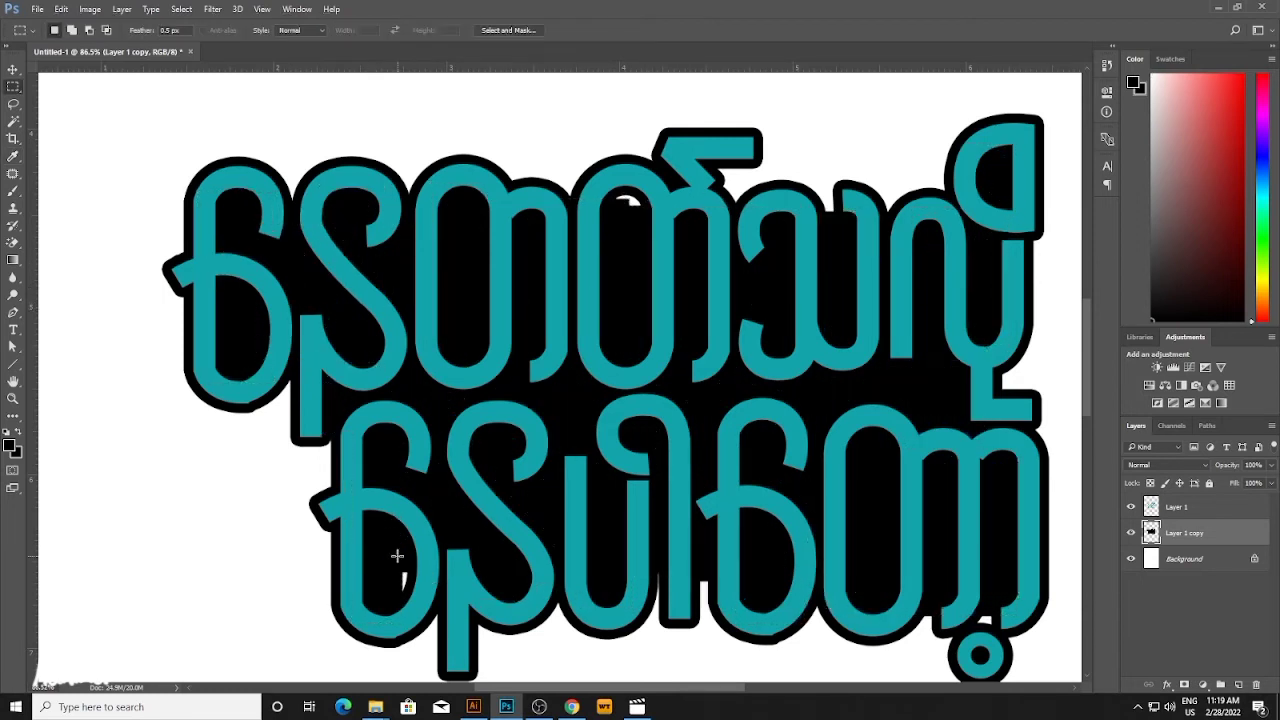
left_click_drag(396, 555, 418, 604)
left_click_drag(606, 181, 652, 218)
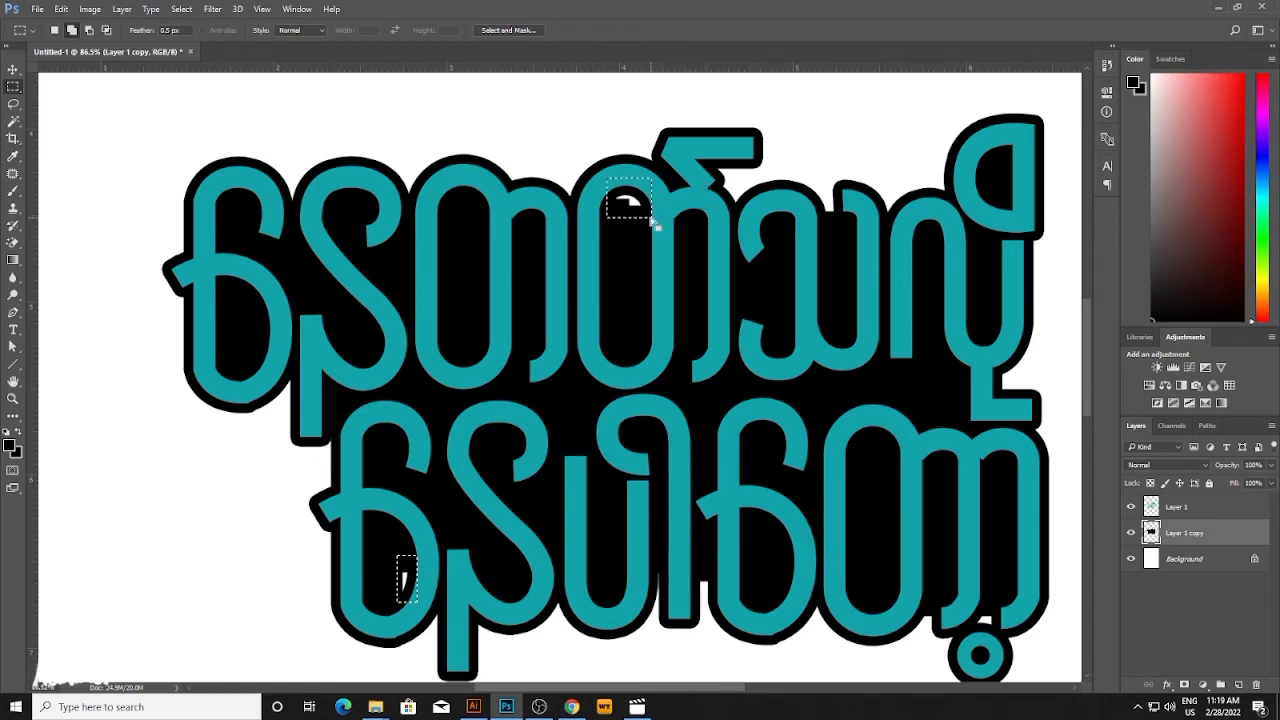
key("alt+BackSpace")
key("ctrl+d")
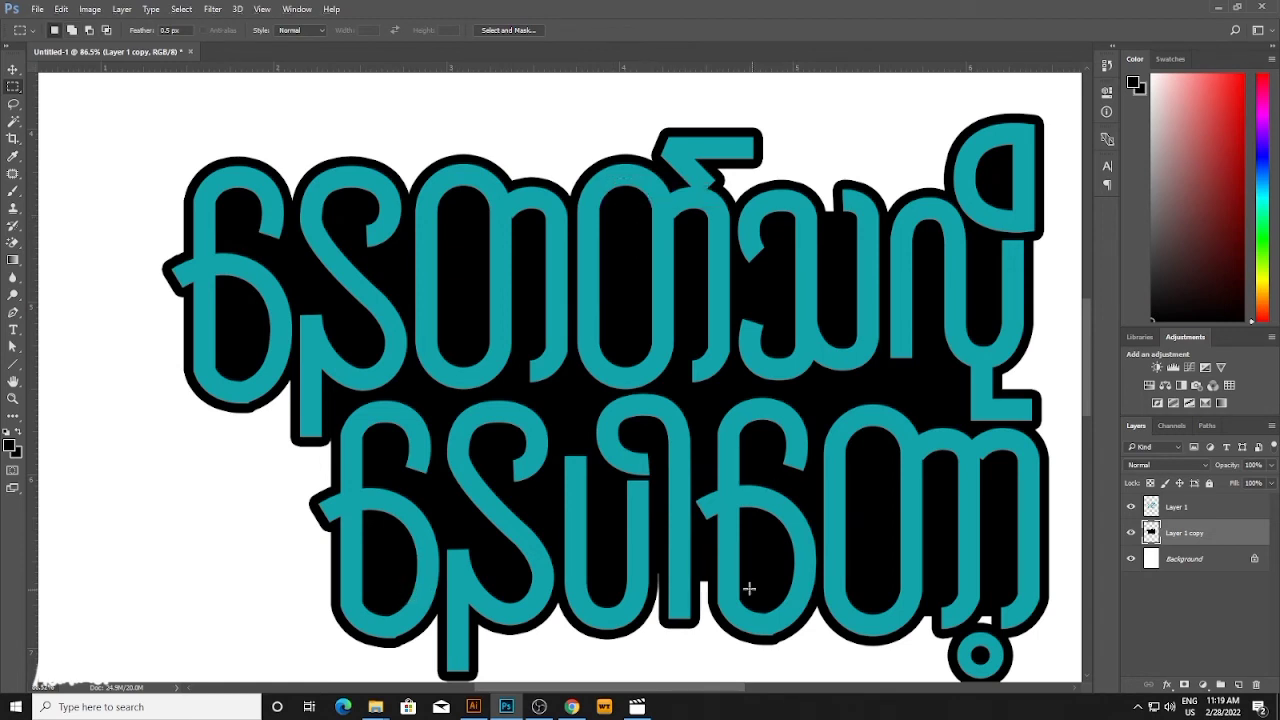
Select and fill the remaining notches in the lower line, beside its straight middle stem and above the small circle, with black.
left_click_drag(629, 547, 777, 608)
left_click_drag(1005, 630, 962, 596)
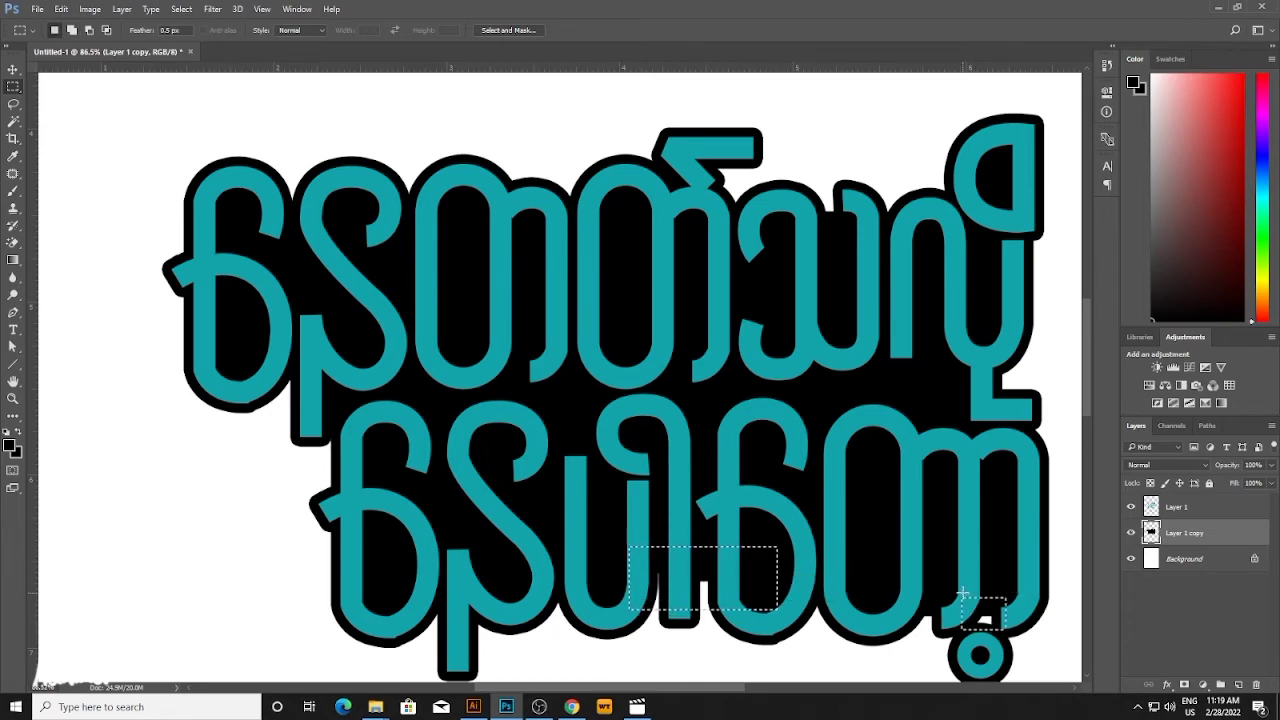
scroll(815, 588, "down", 5)
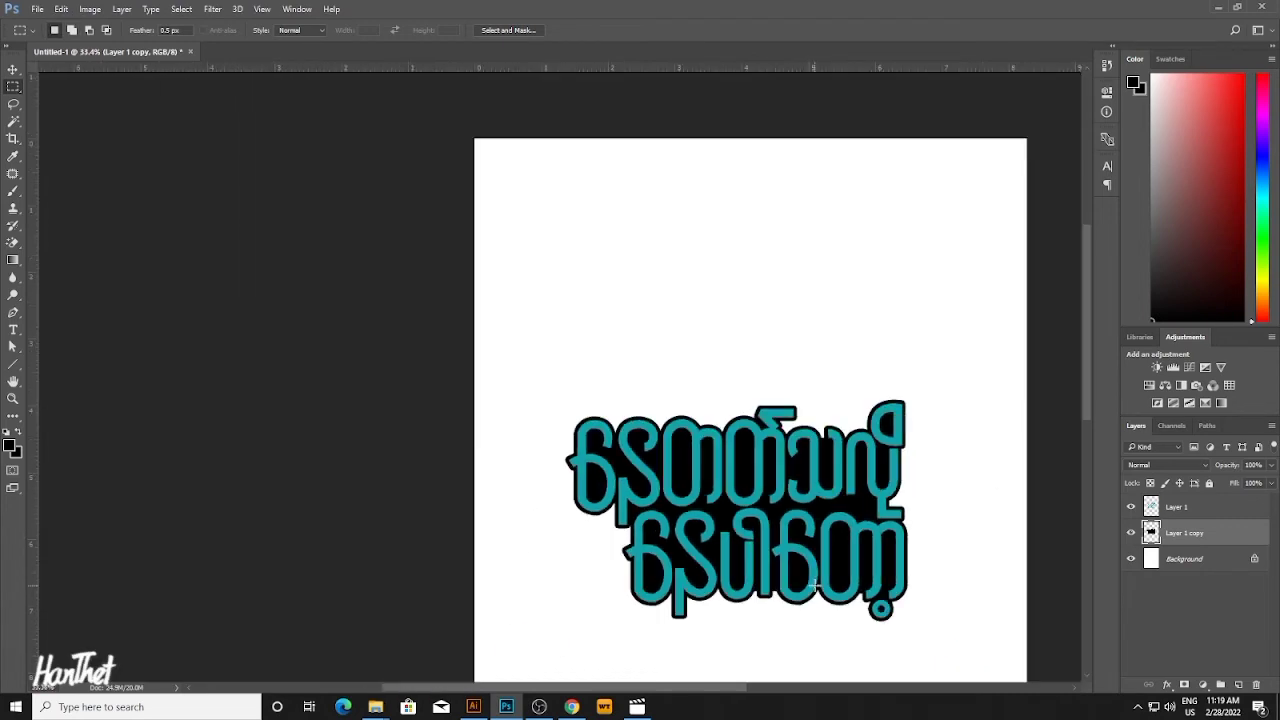
Make Layer 1 active and fill its teal letters with white, preserving transparency.
key("i")
key("alt+bracketright")
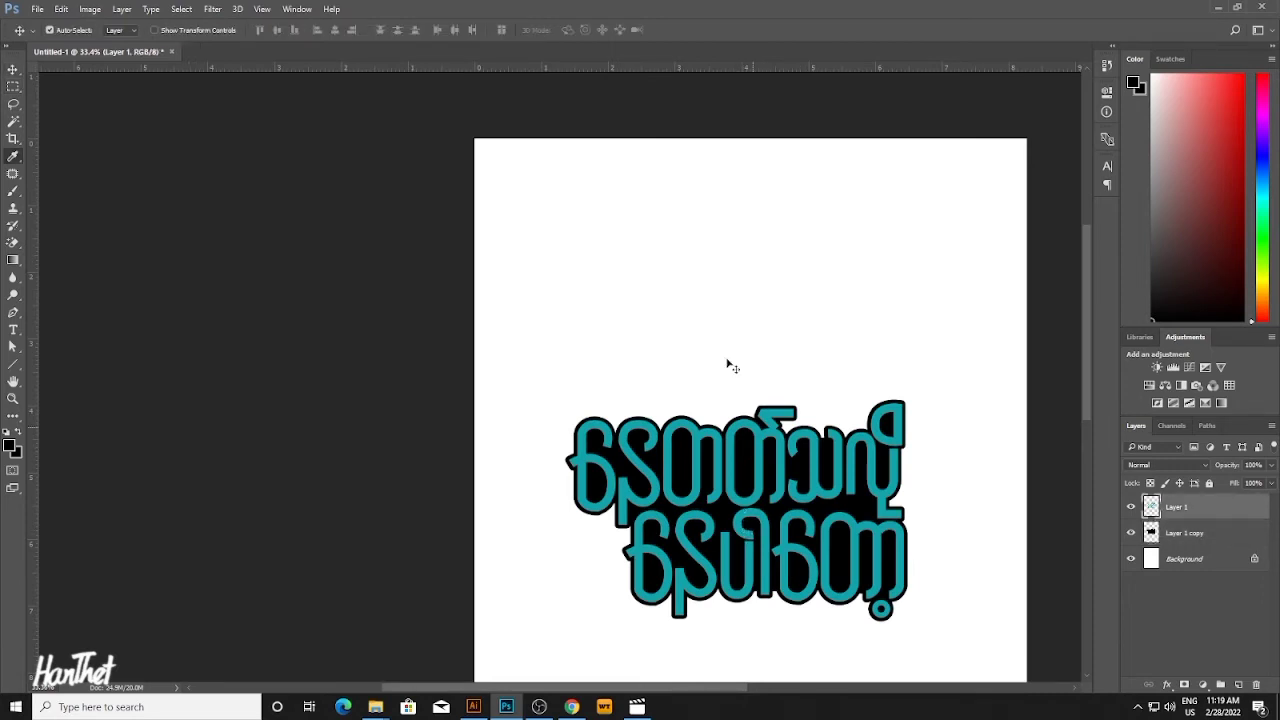
key("shift+alt+BackSpace")
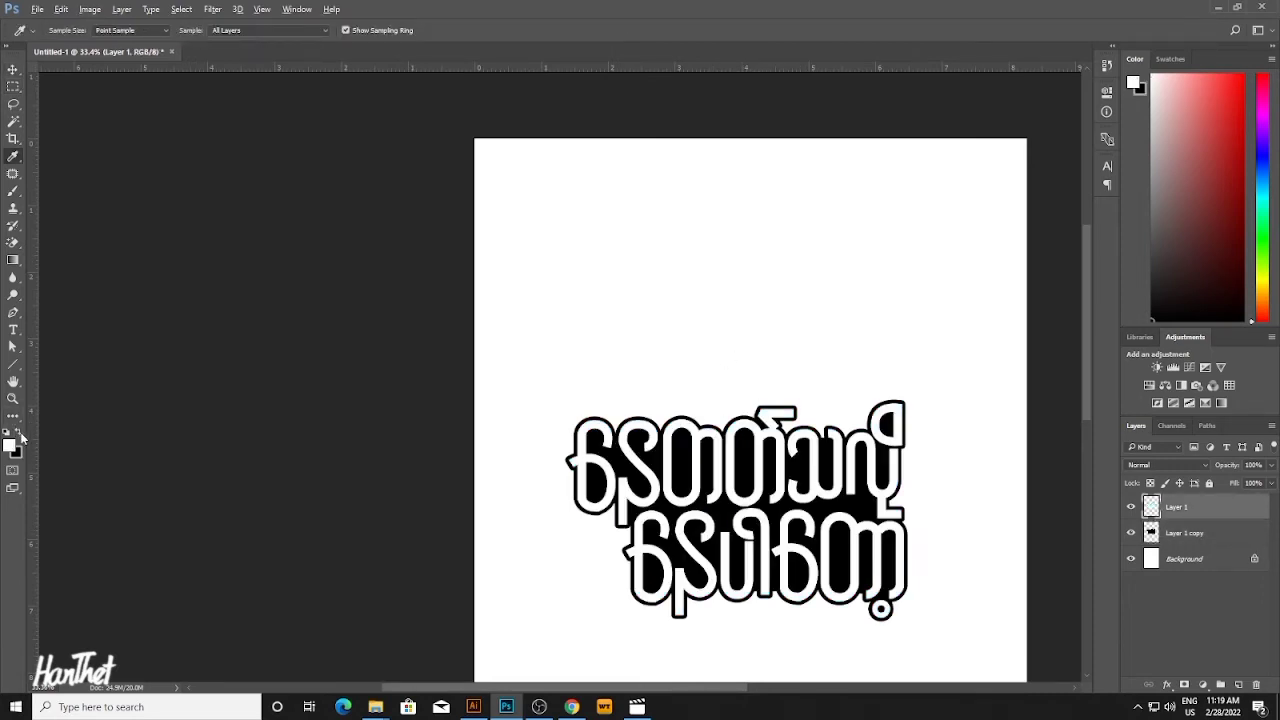
Add a 20 px black outside Stroke with Normal blending and 100% opacity to Layer 1 copy.
key("v")
scroll(707, 440, "right", 5)
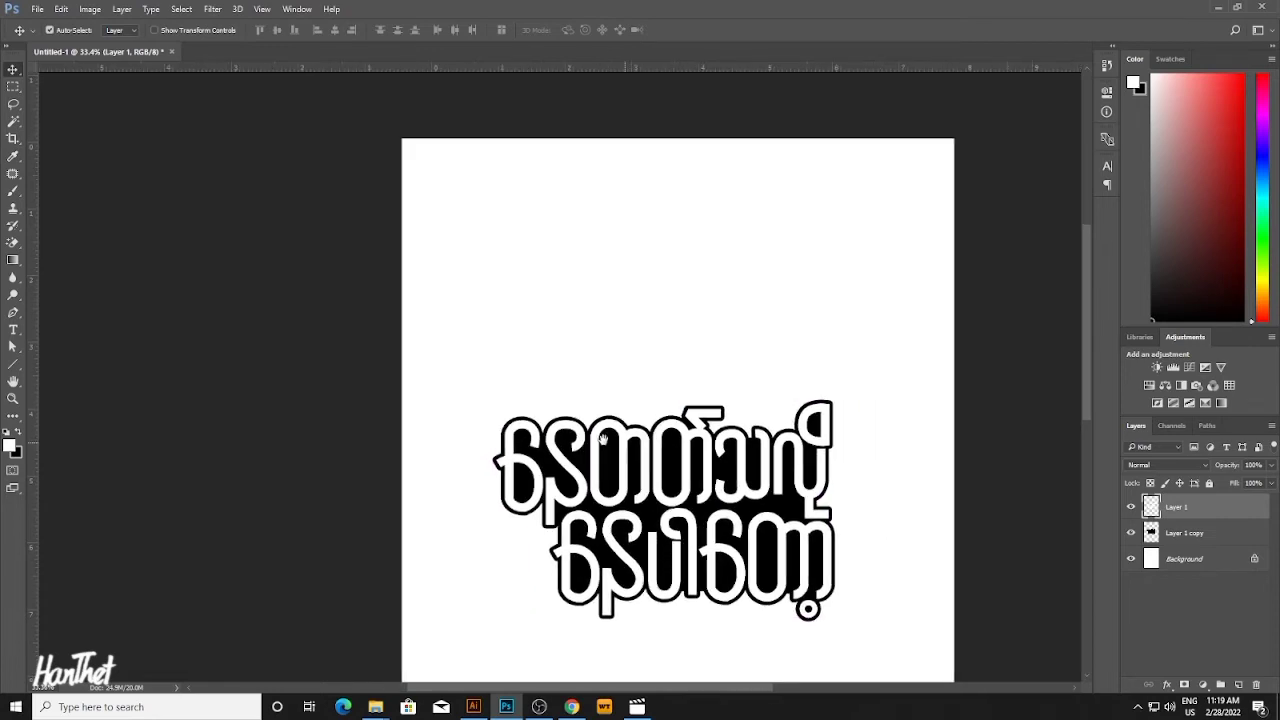
scroll(660, 440, "up", 1)
scroll(636, 440, "down", 4)
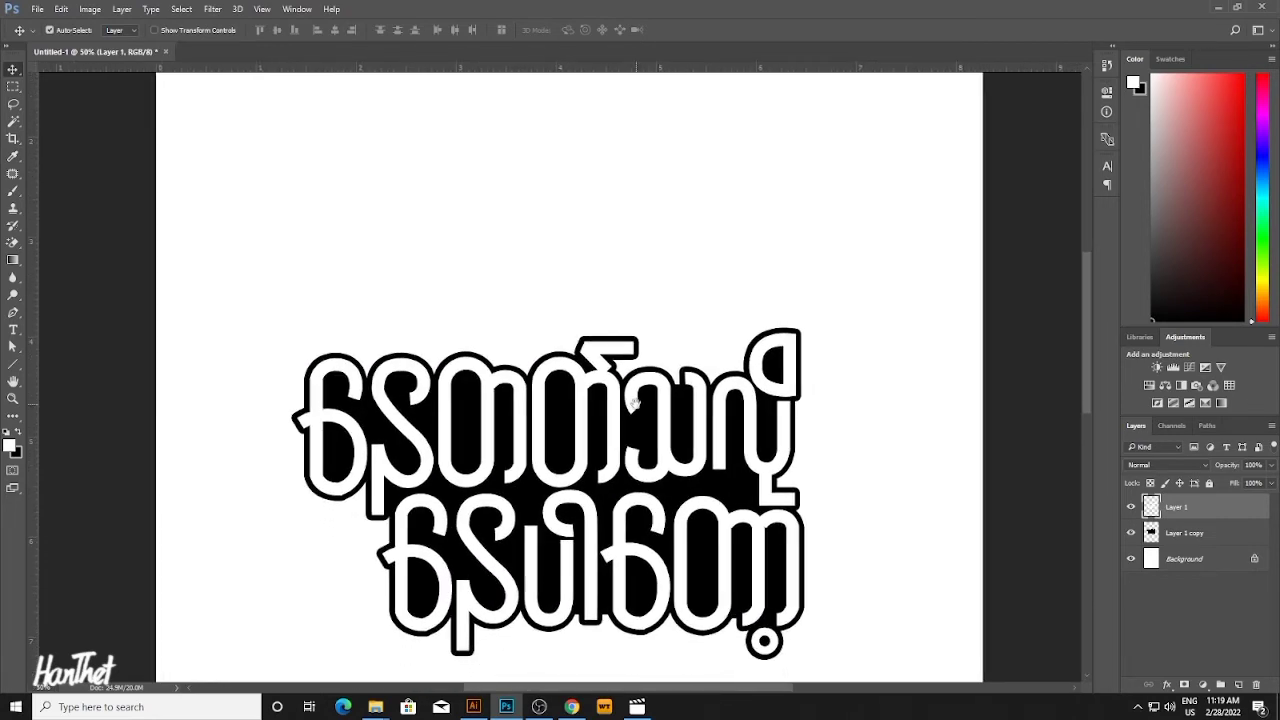
left_click(1176, 536)
right_click(1176, 536)
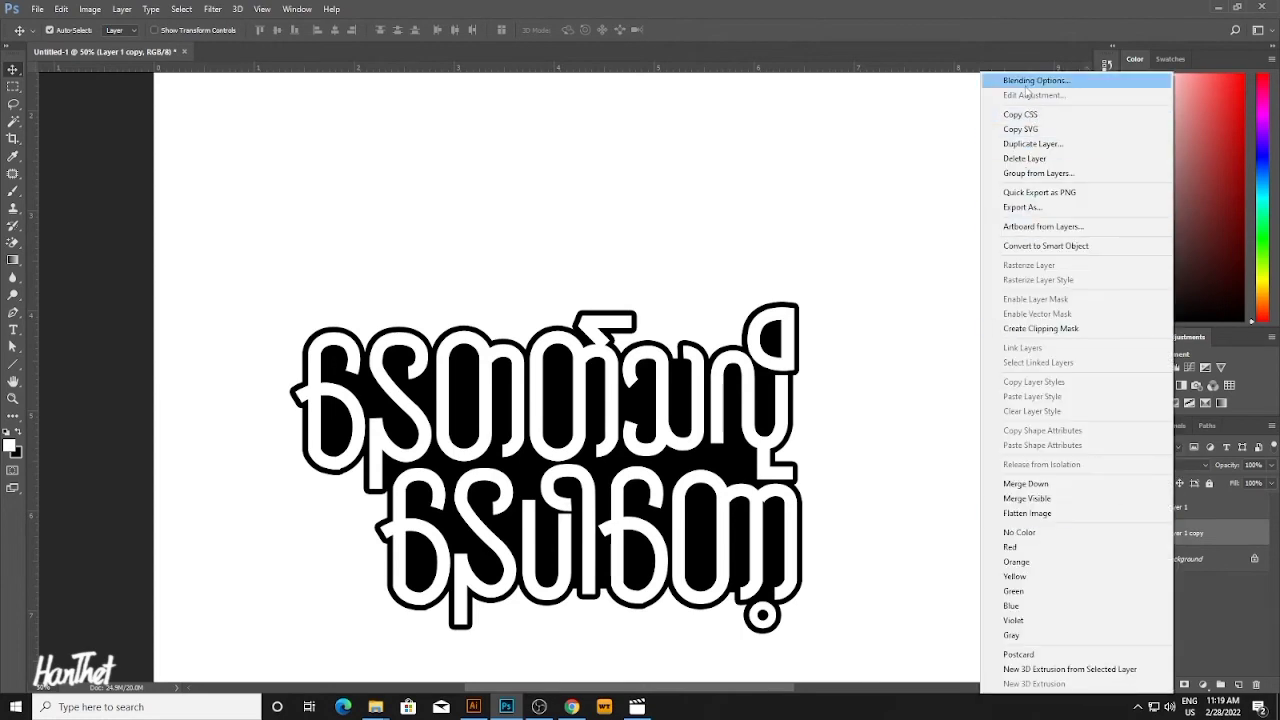
left_click(962, 198)
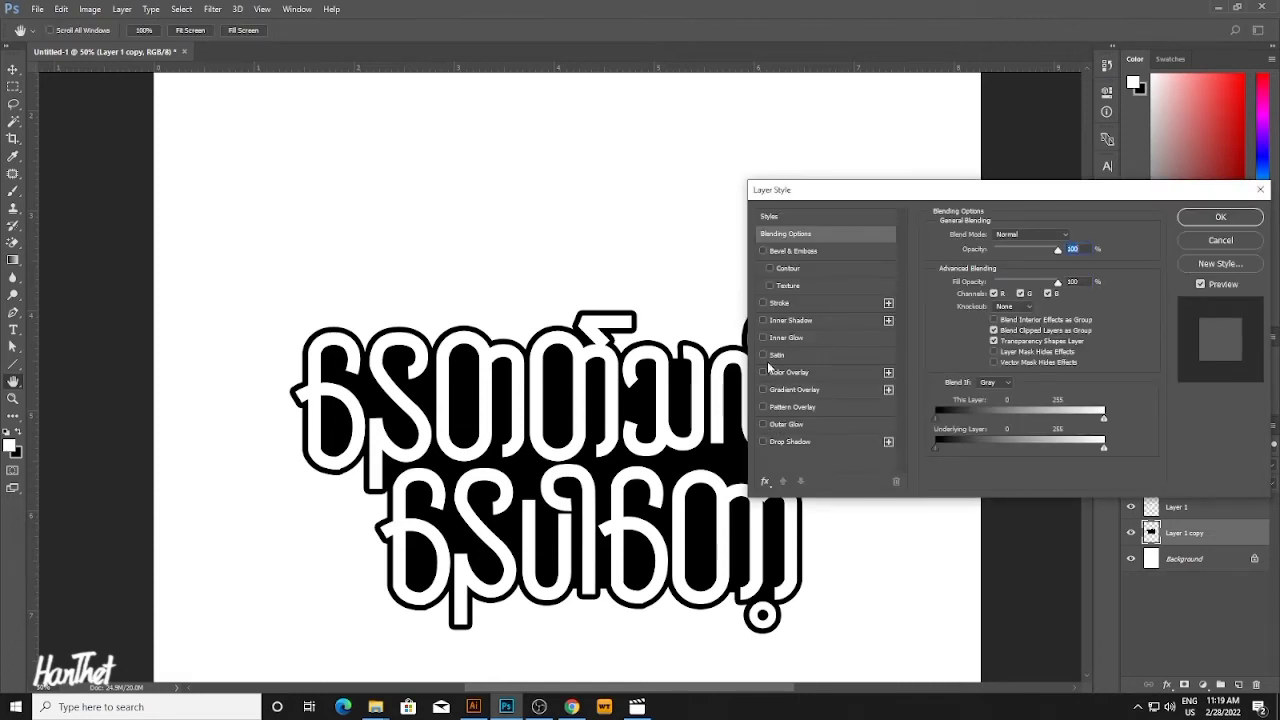
left_click(772, 304)
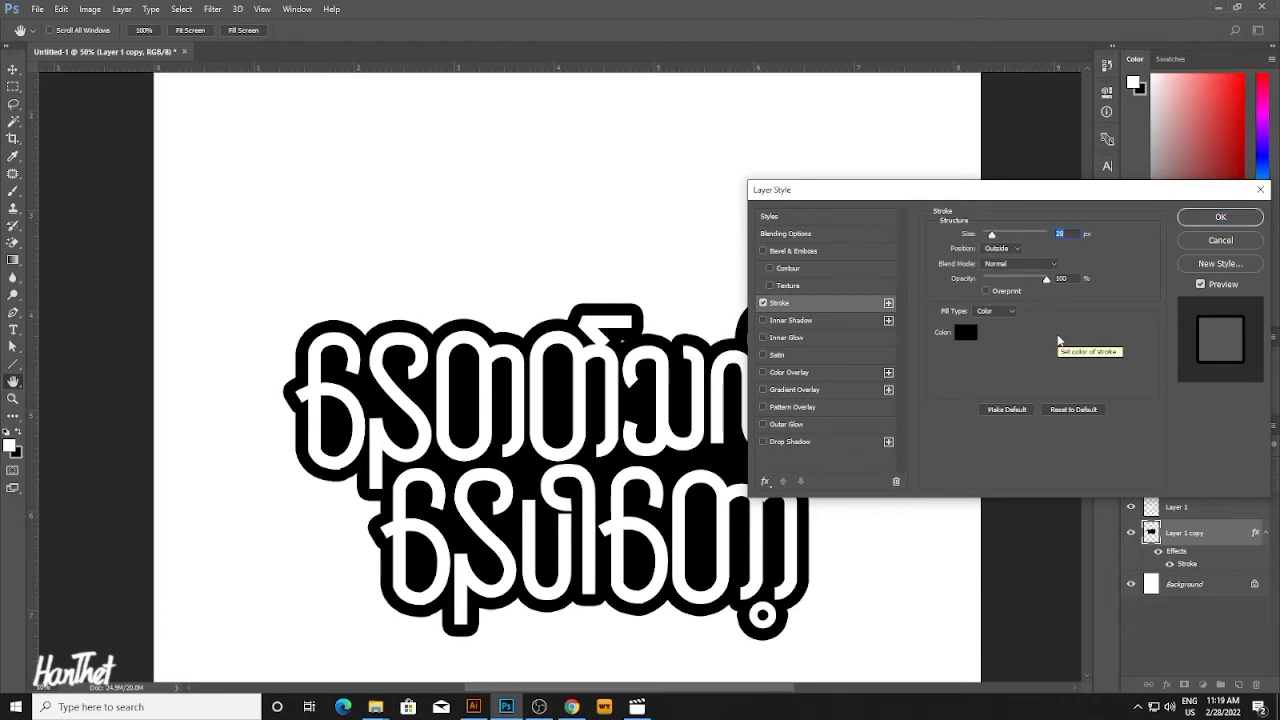
left_click(1221, 218)
key("ctrl+0")
key("v")
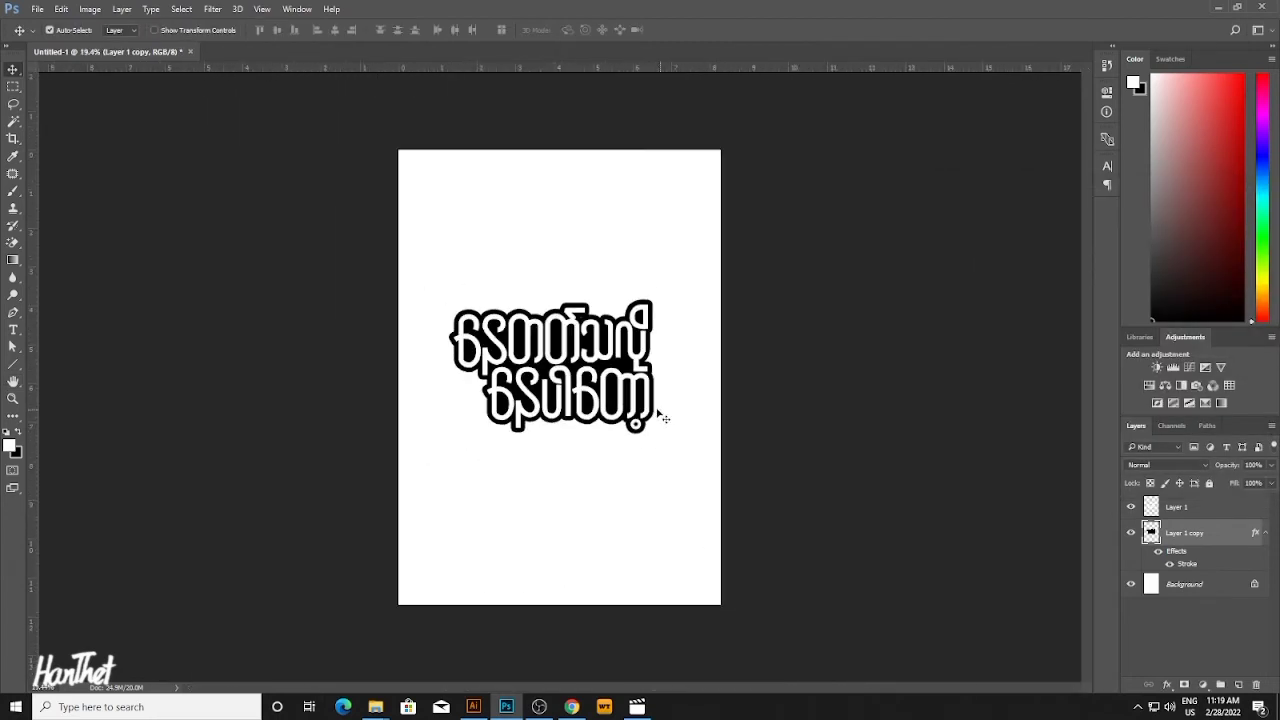
Build a stack of five duplicates of Layer 1 copy, each shifted down by one small nudge through a repeated transform.
scroll(556, 356, "up", 3)
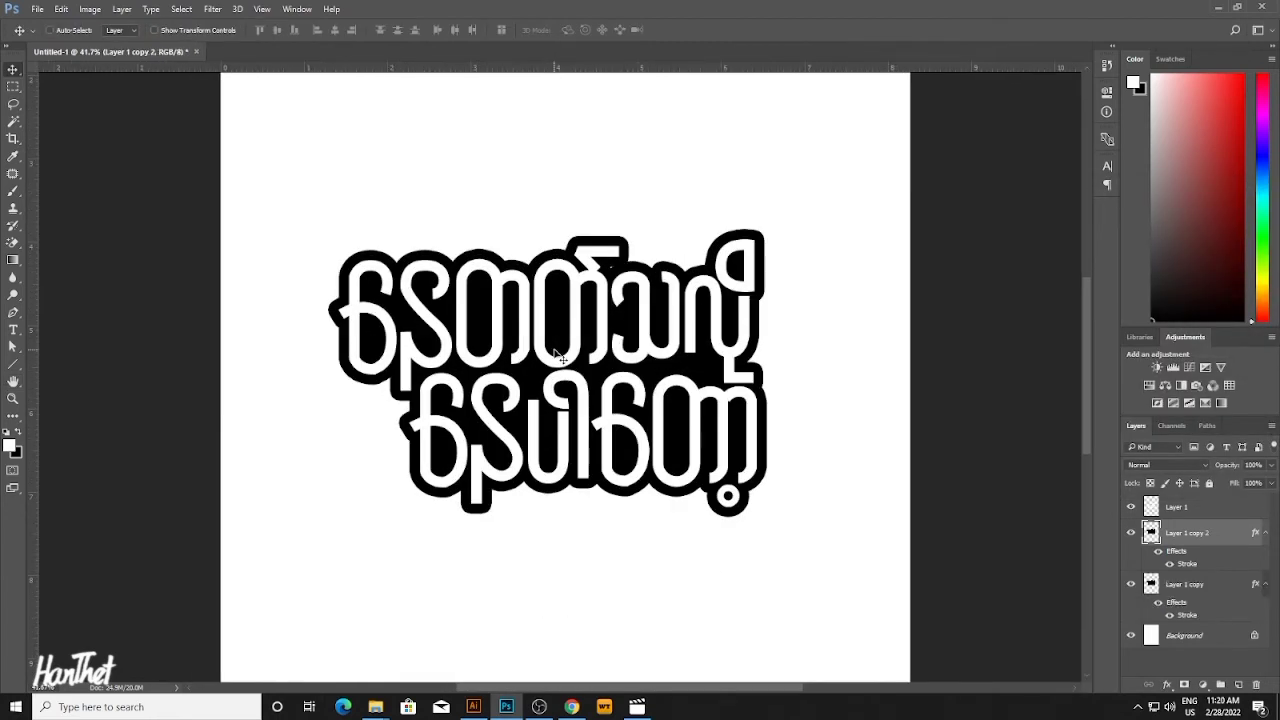
key("ctrl")
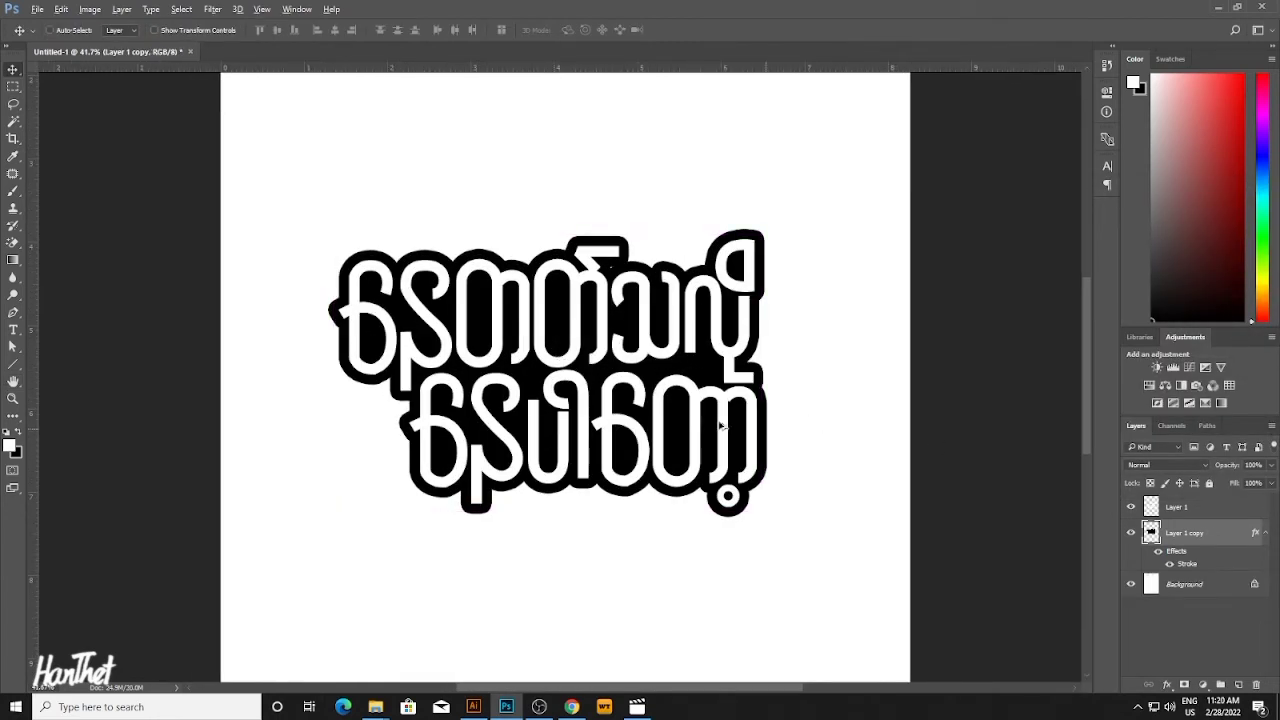
key("ctrl+t")
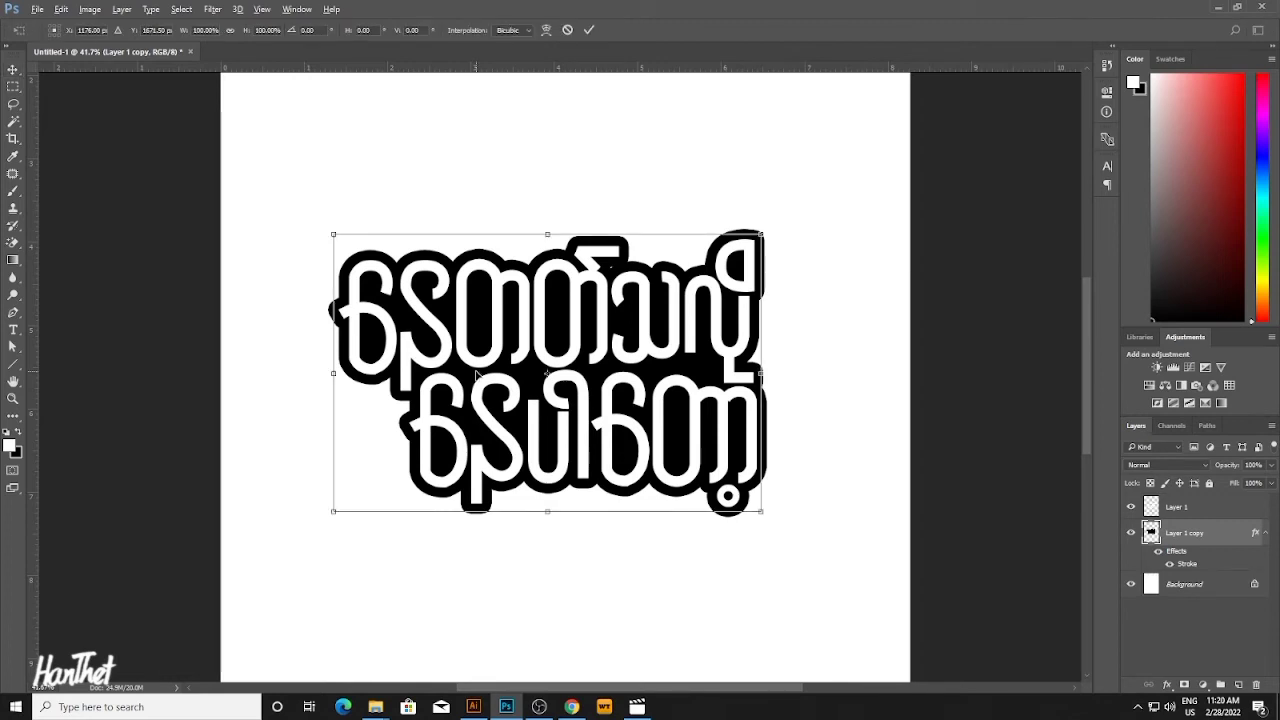
key("Down")
key("Return")
key("ctrl+alt+shift+t")
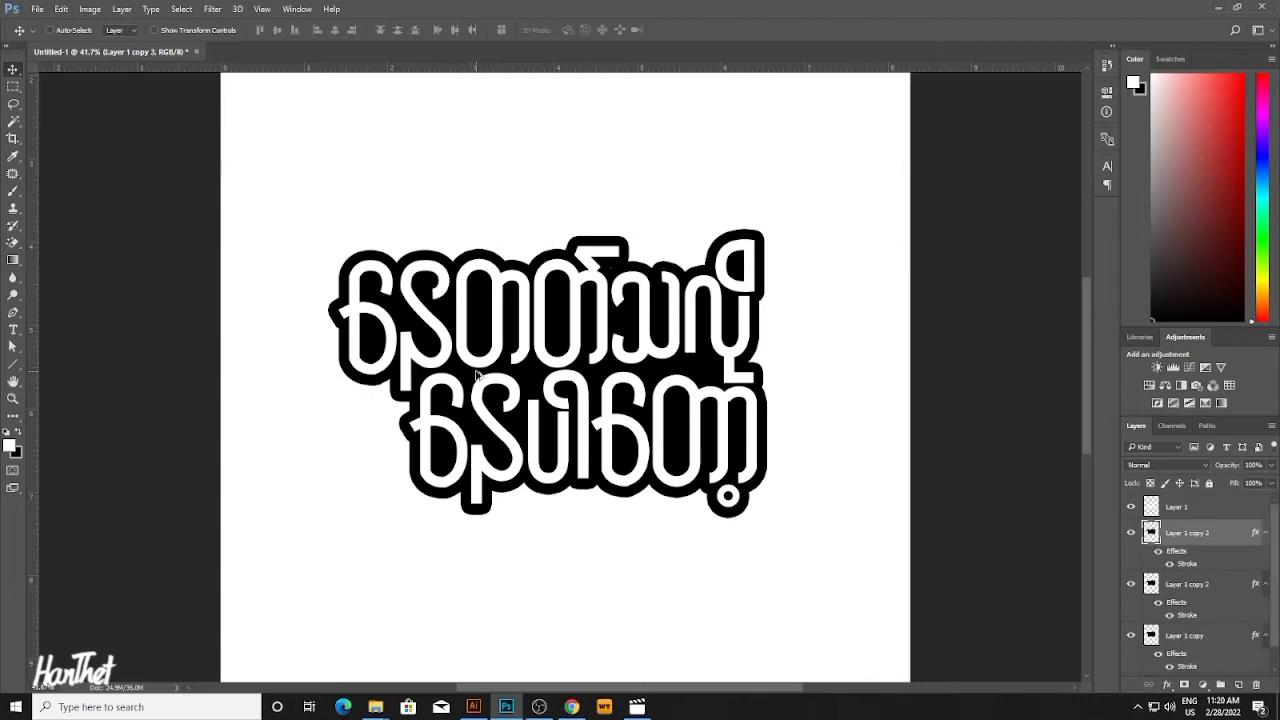
key("ctrl+alt+shift+t")
key("ctrl+alt+shift+t")
key("ctrl+alt+shift+t")
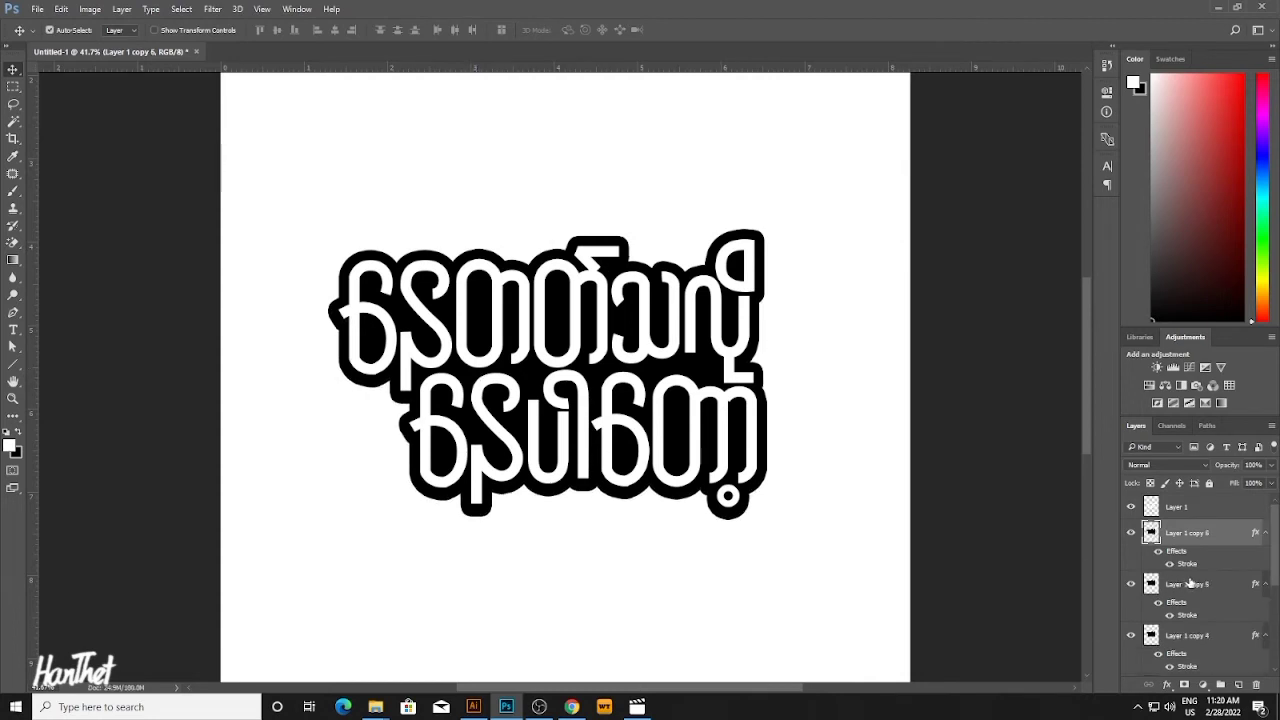
Merge the layers from Layer 1 copy 5 down to Layer 1 copy into a single layer.
left_click(1196, 580)
scroll(1200, 590, "down", 4)
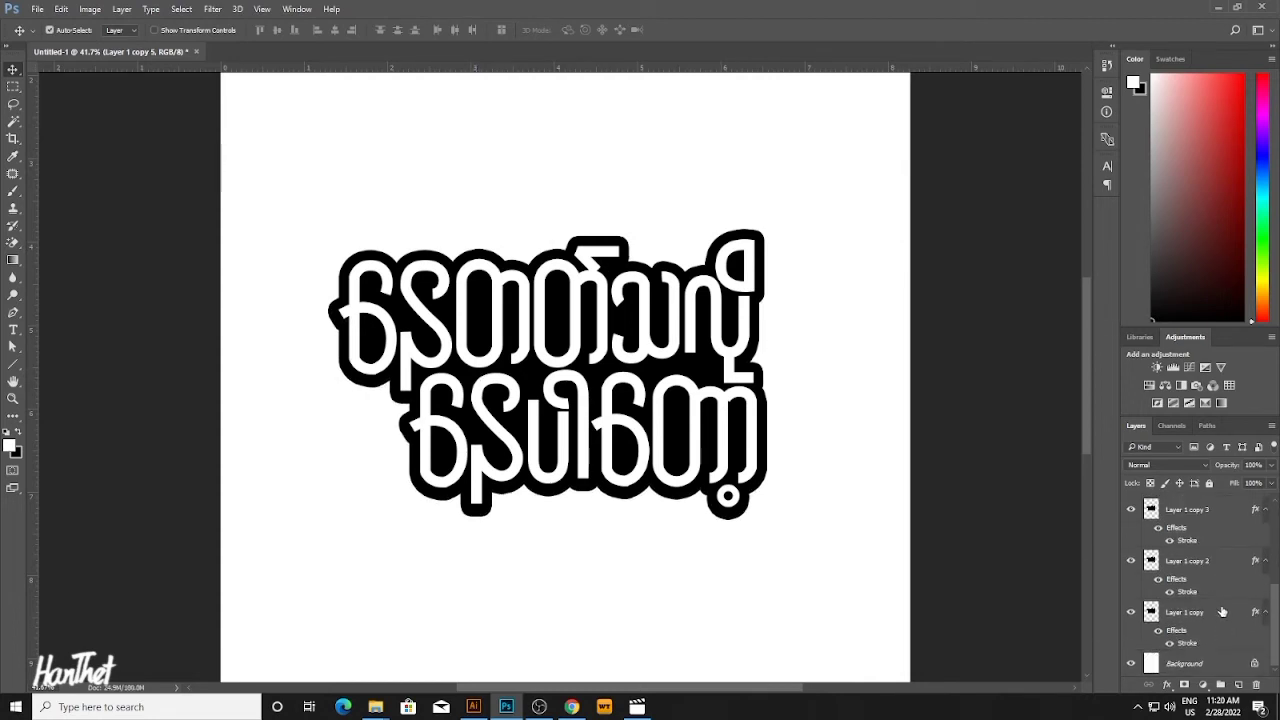
left_click(1212, 625, "shift")
key("ctrl+e")
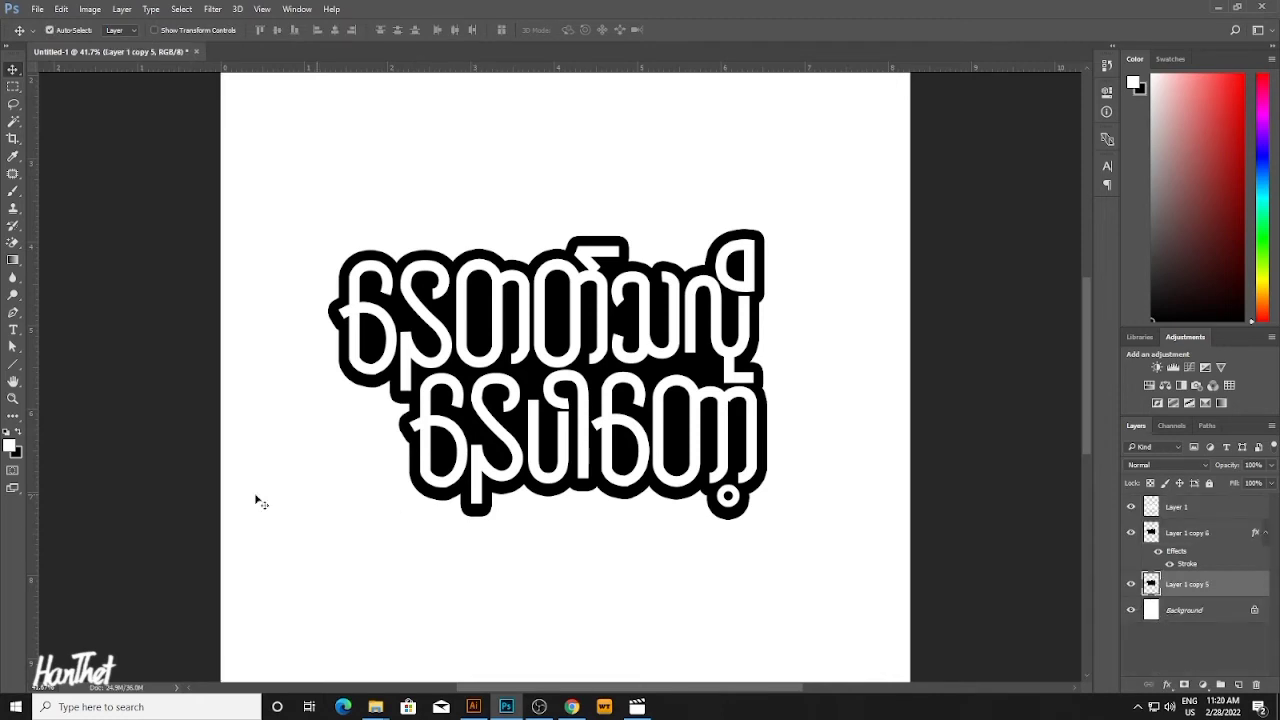
Set the foreground colour to a very dark grey and fill the lettering backing on Layer 1 copy 6 with it.
left_click(18, 433)
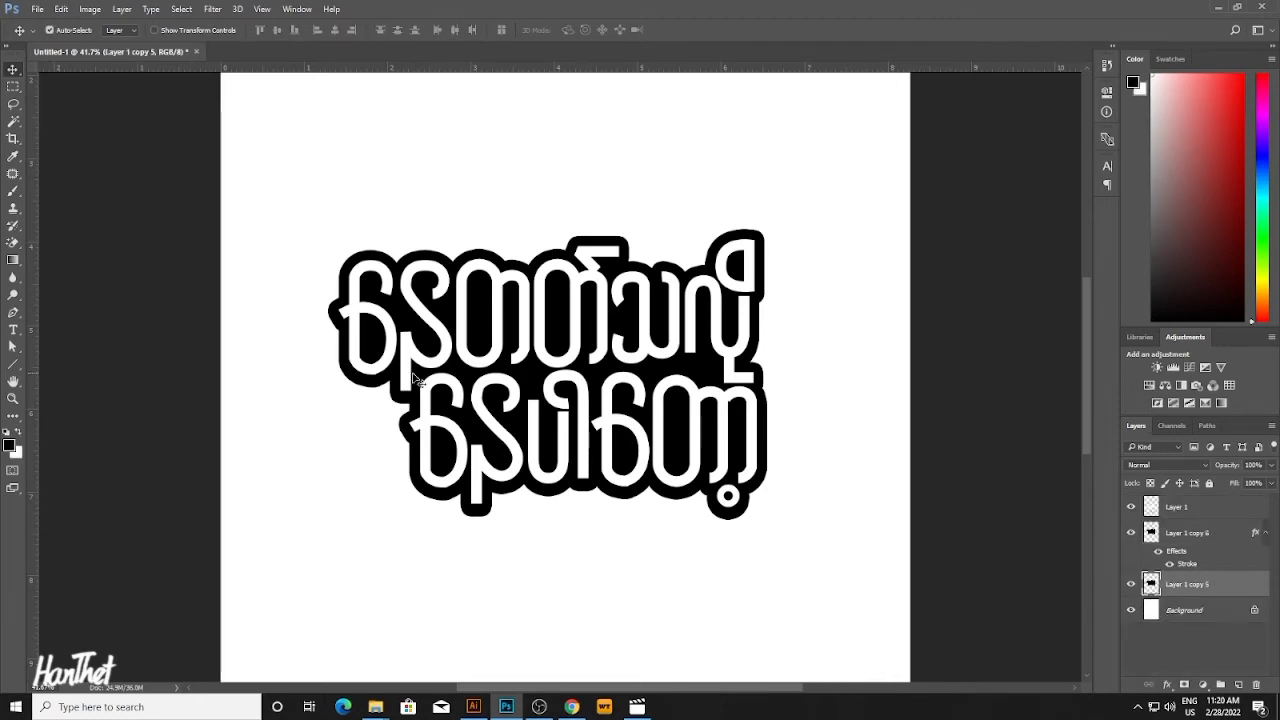
left_click(416, 378)
left_click(10, 447)
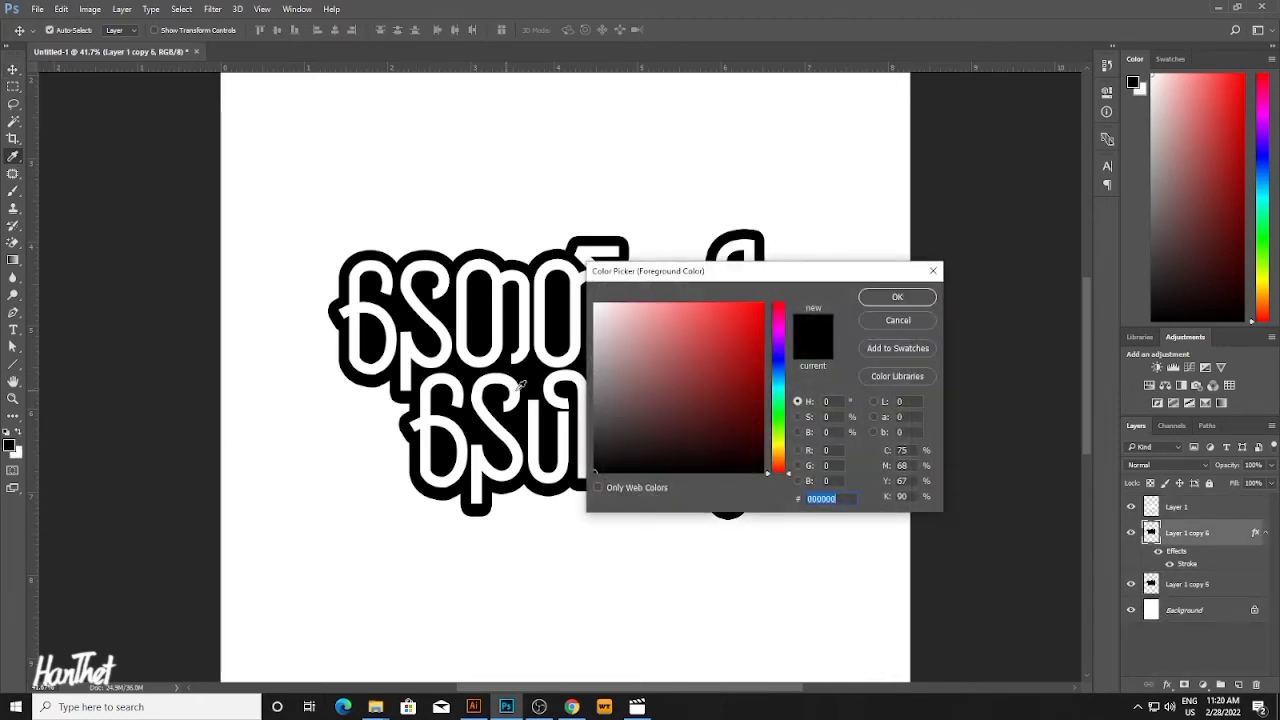
left_click_drag(617, 411, 564, 447)
key("Return")
key("alt+BackSpace")
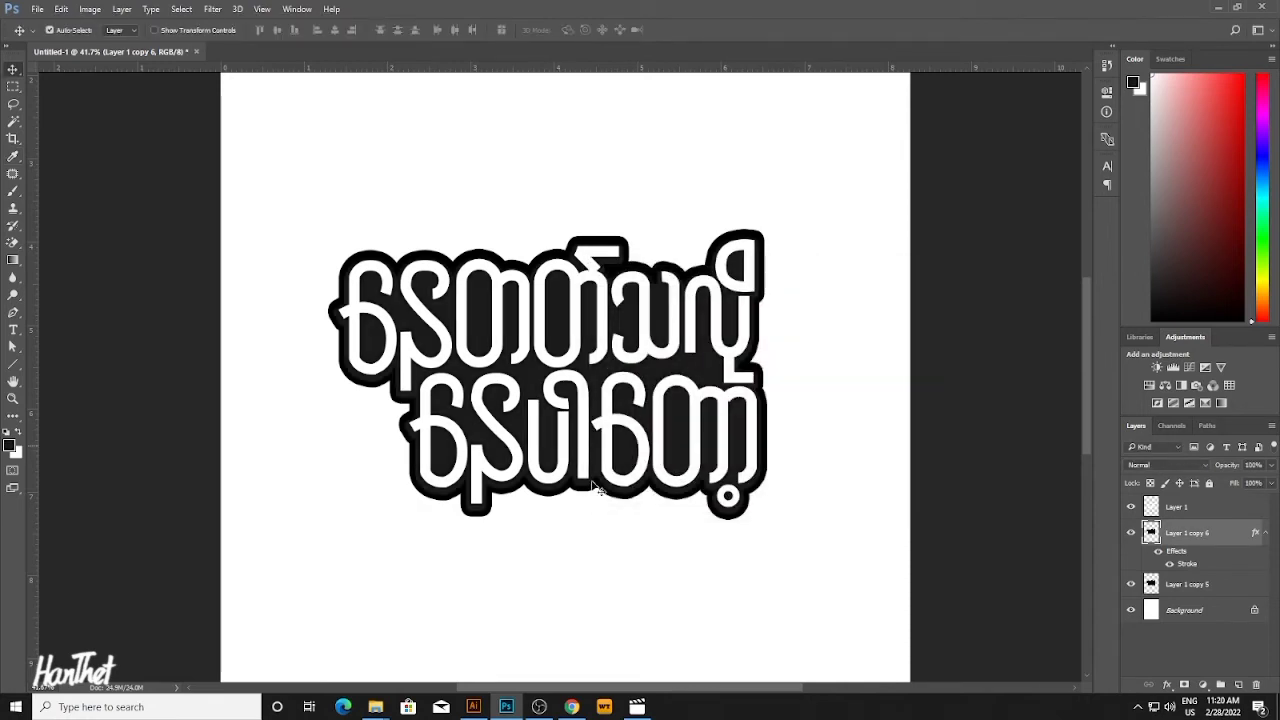
With Layer 1 copy 5 active, try to draw a Pen path straight across the upper line and back between the two lines.
left_click(1180, 586)
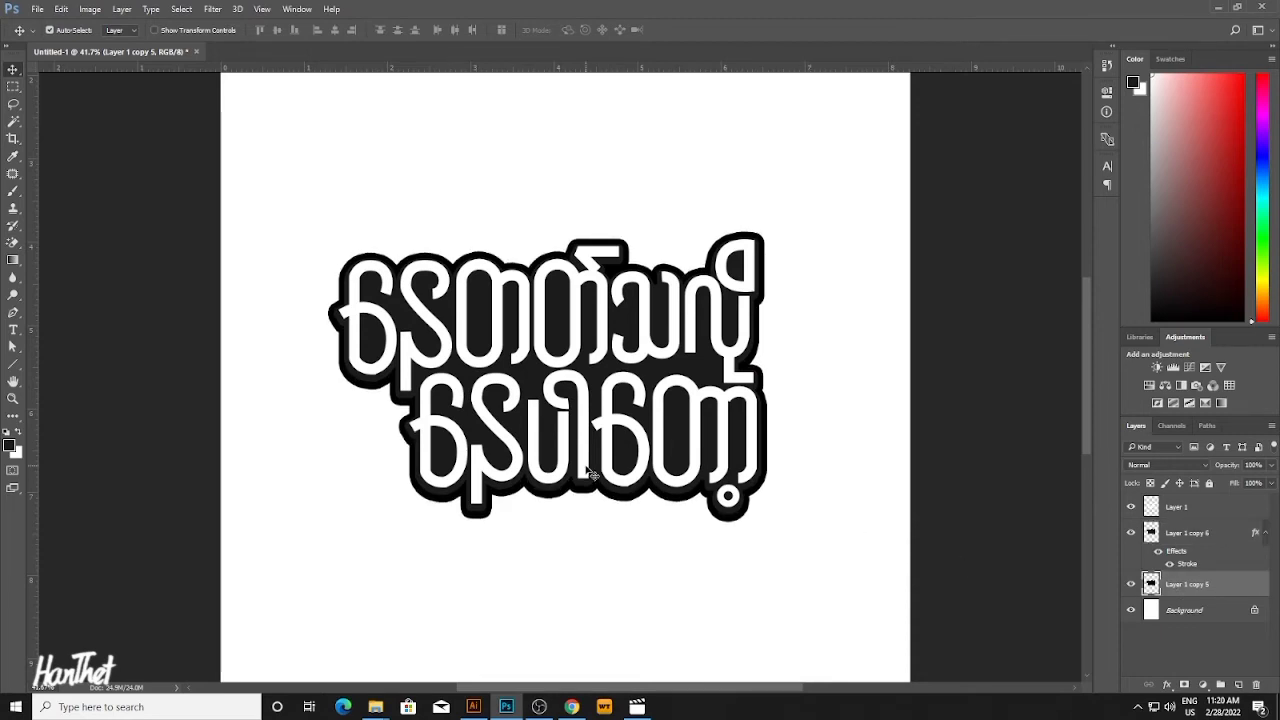
scroll(590, 472, "up", 5)
scroll(590, 472, "down", 2)
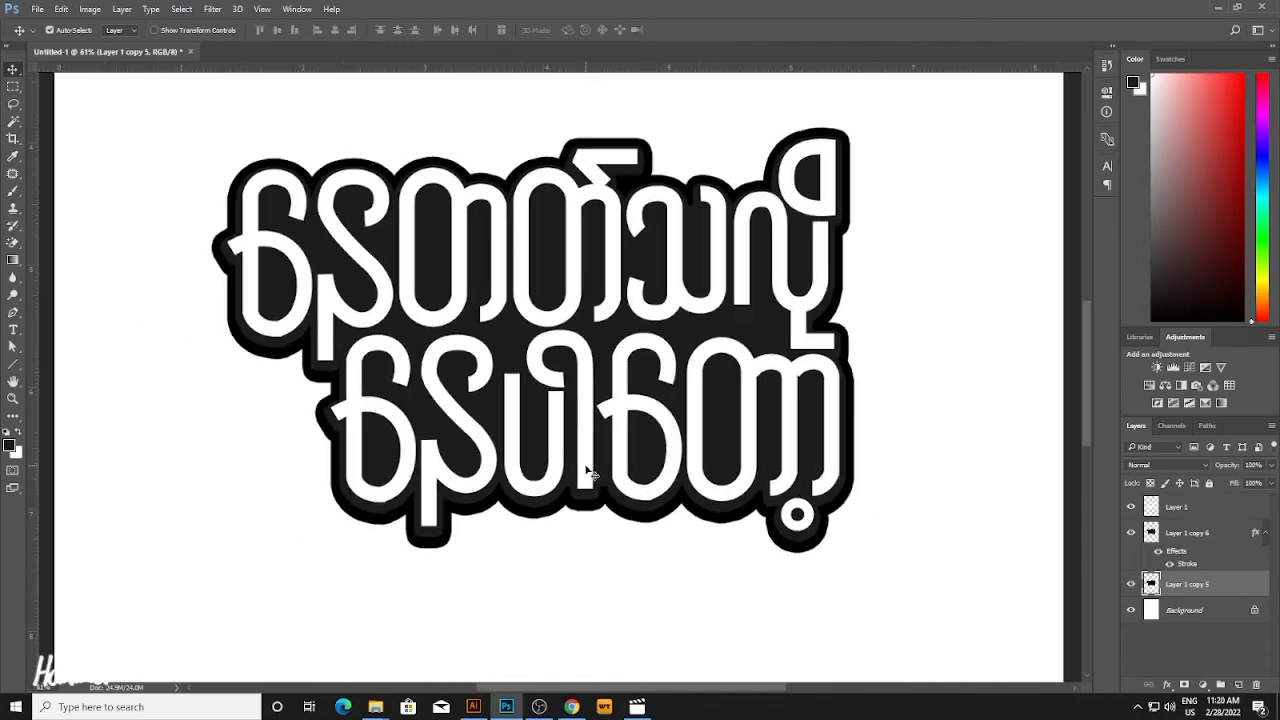
scroll(590, 472, "down", 2)
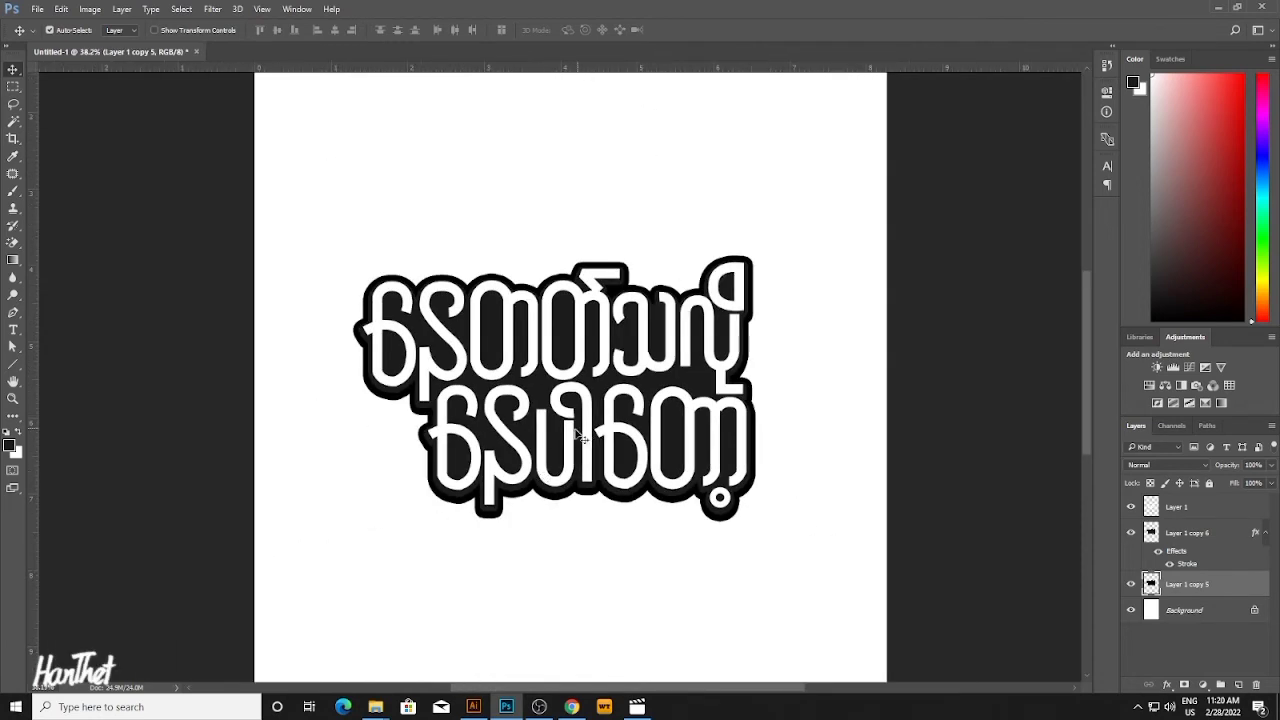
scroll(578, 436, "up", 1)
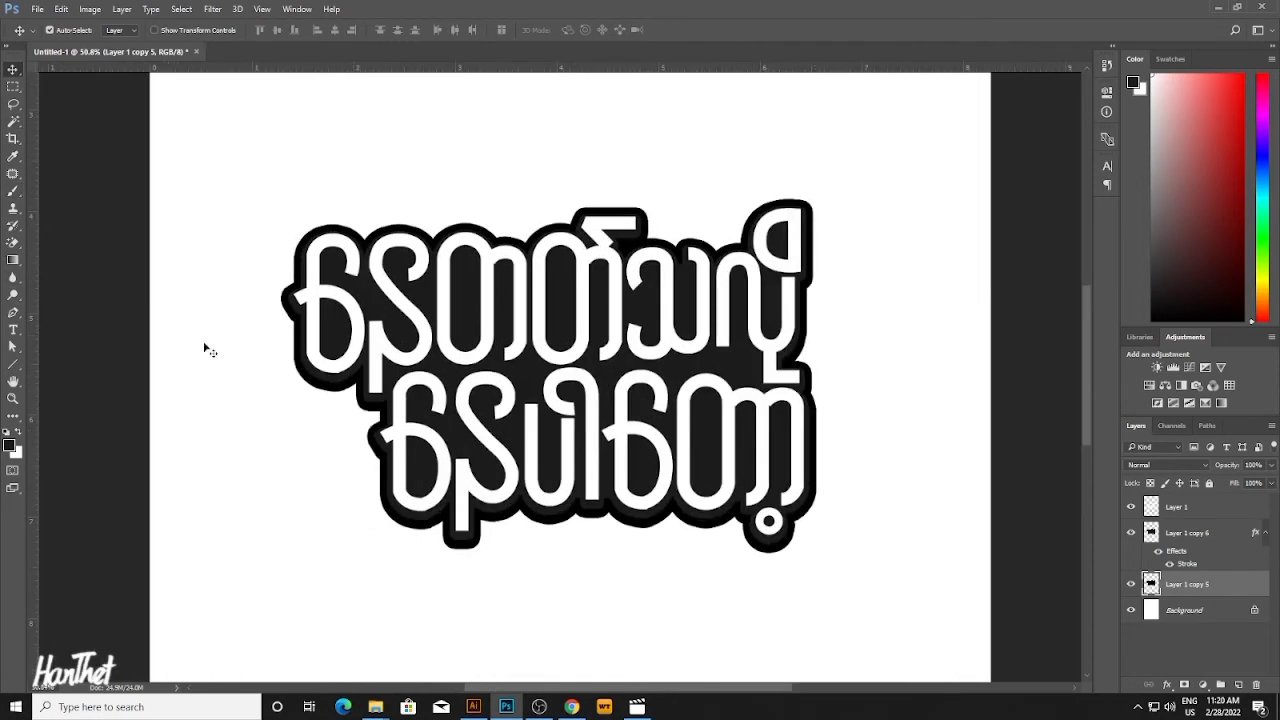
key("p")
left_click(9, 315)
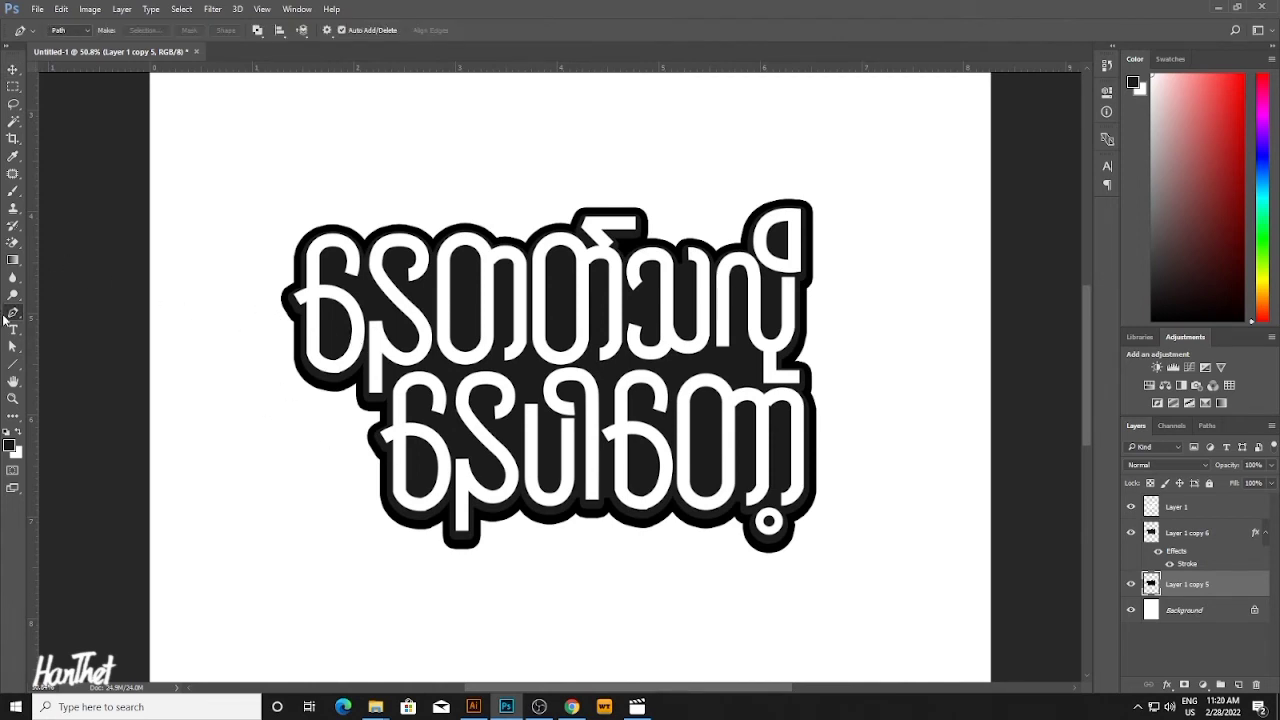
left_click(263, 309)
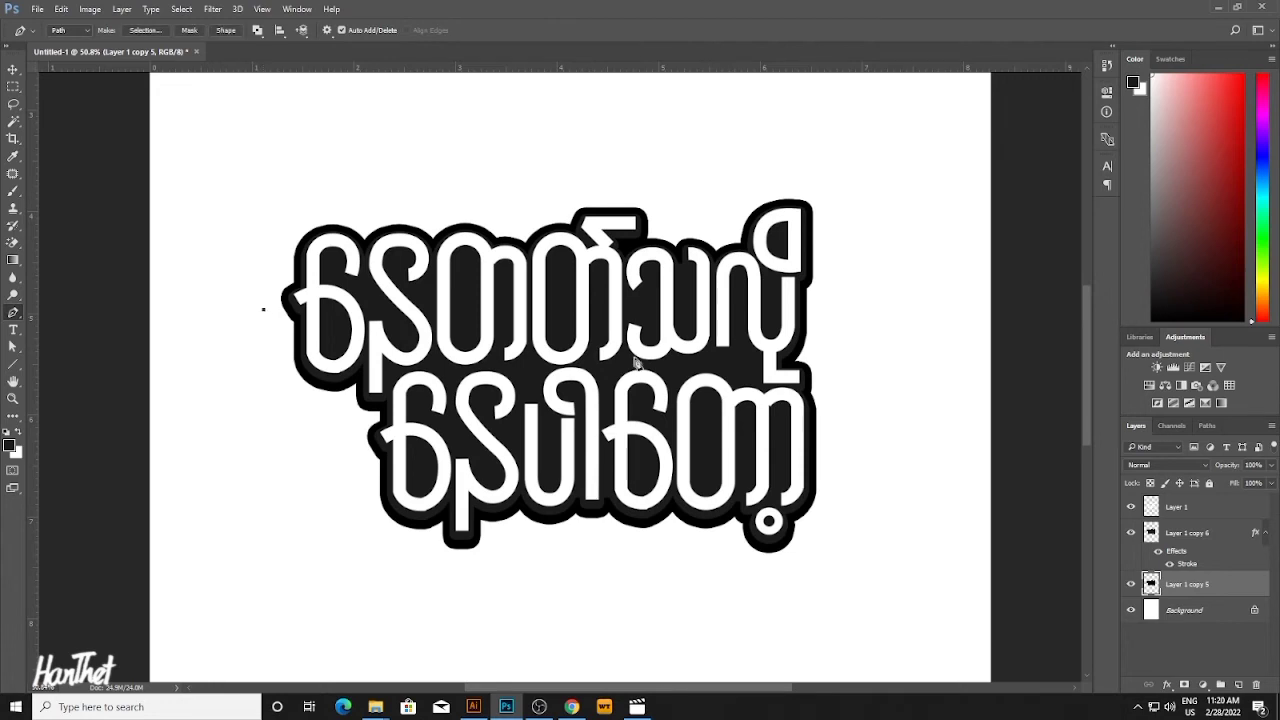
left_click(828, 328, "shift")
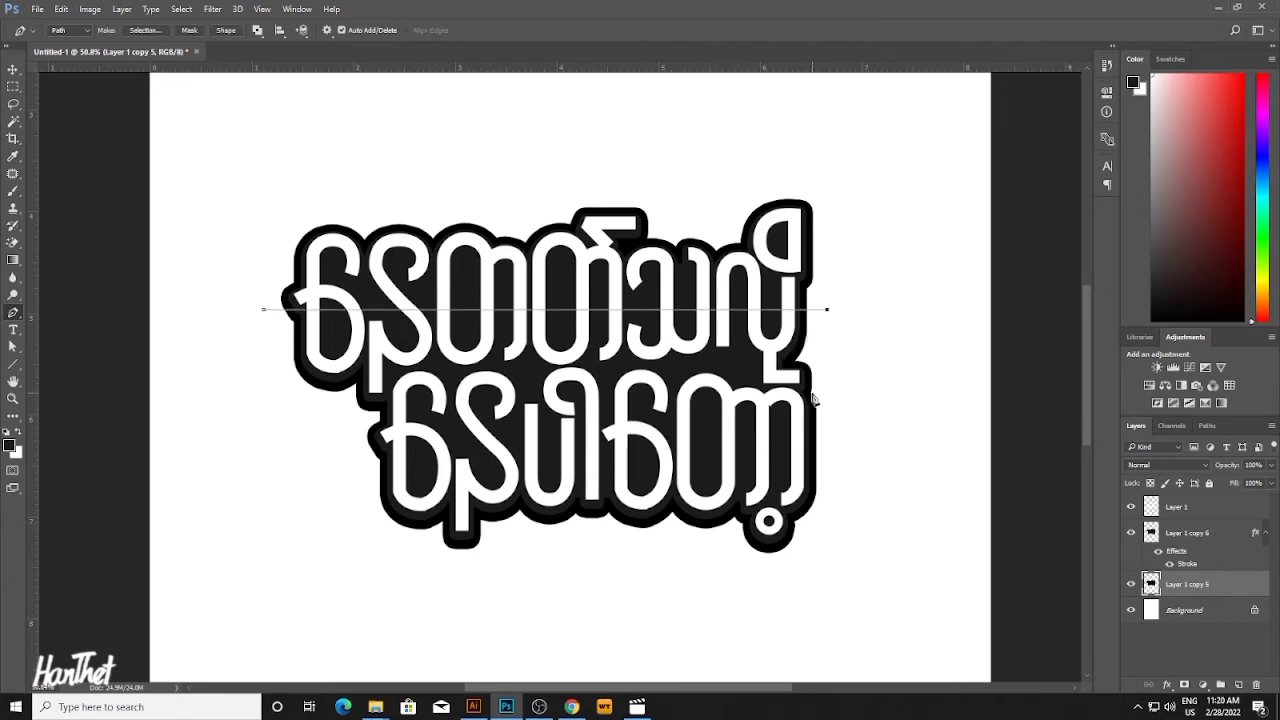
left_click_drag(811, 394, 766, 388)
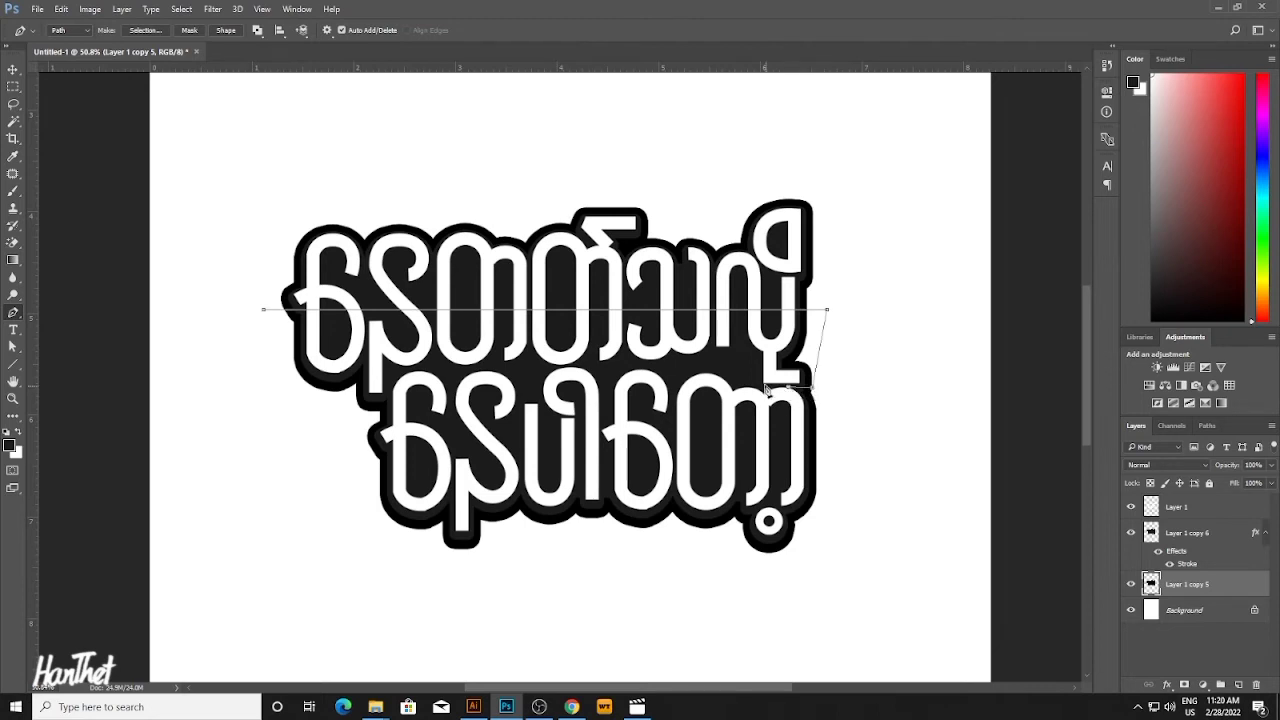
left_click(699, 365)
left_click(561, 369)
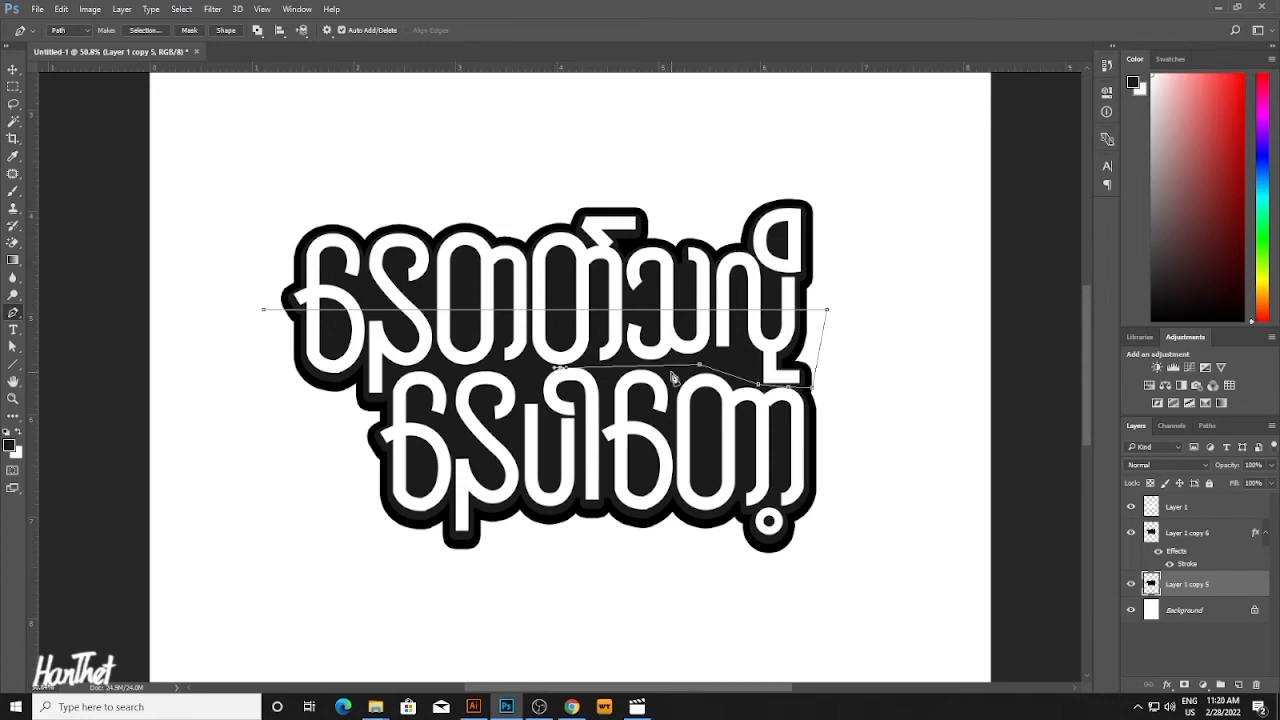
Delete the unfinished pen path along with Layer 1 copy 5.
key("Delete")
key("Delete")
key("Delete")
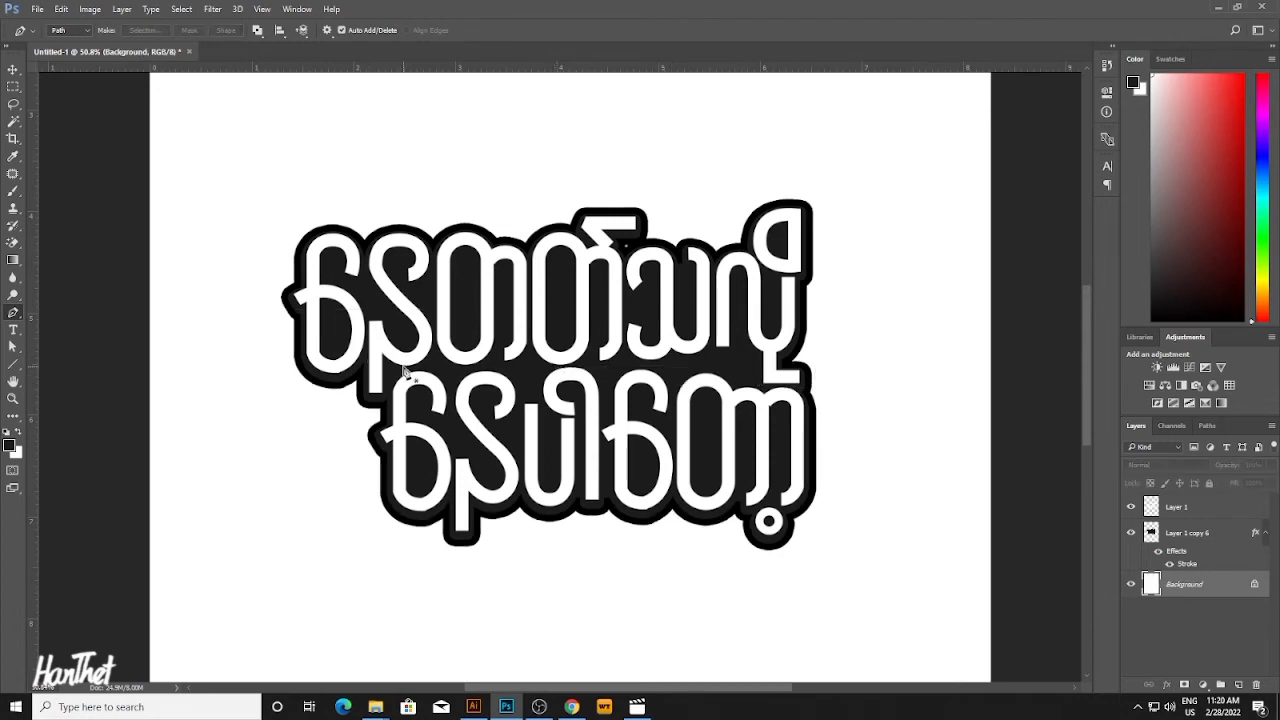
Restore the deleted Layer 1 copy 5 and draw a Pen path straight across the upper line and back between the two lines.
key("ctrl+z")
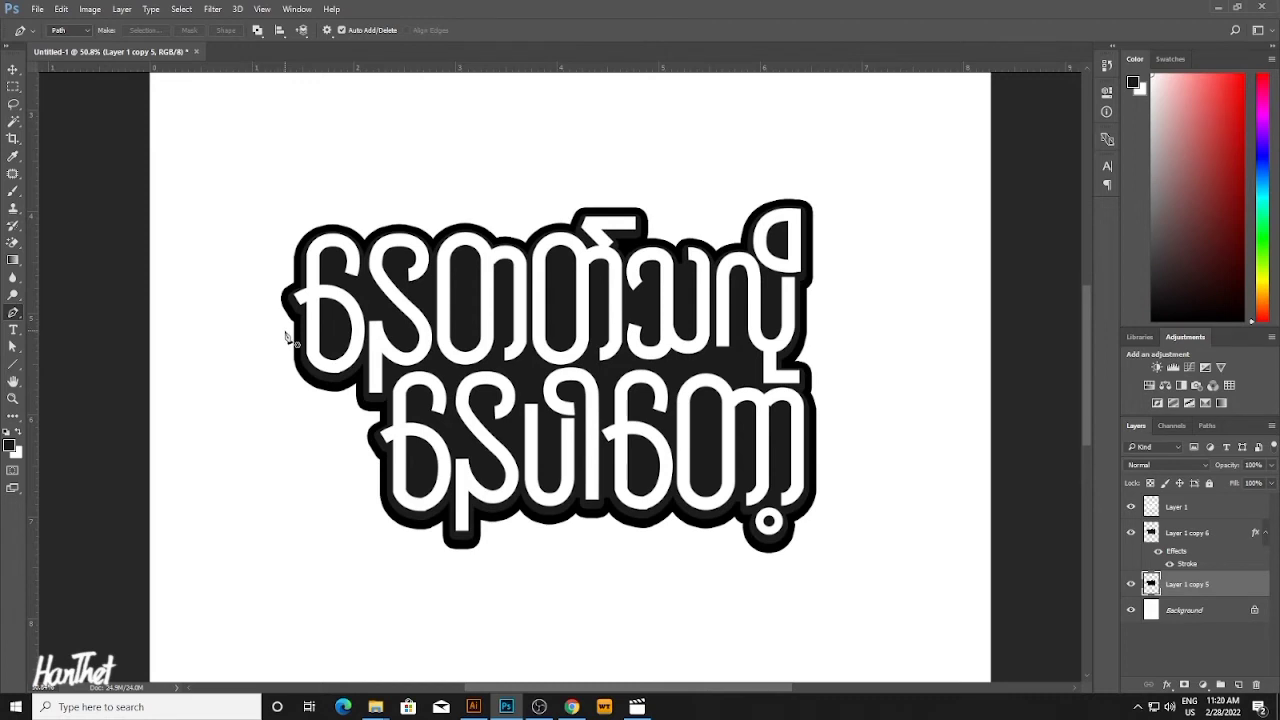
left_click(285, 331)
left_click(836, 287)
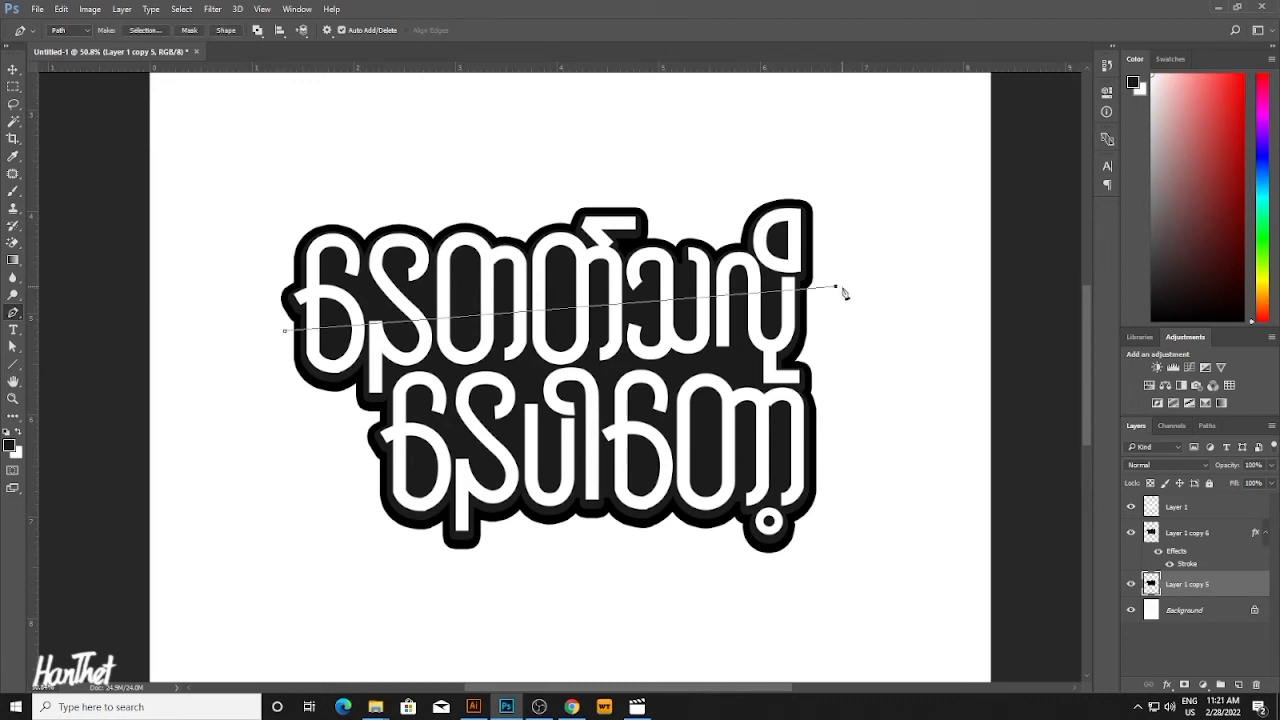
left_click(838, 384)
scroll(700, 380, "up", 3)
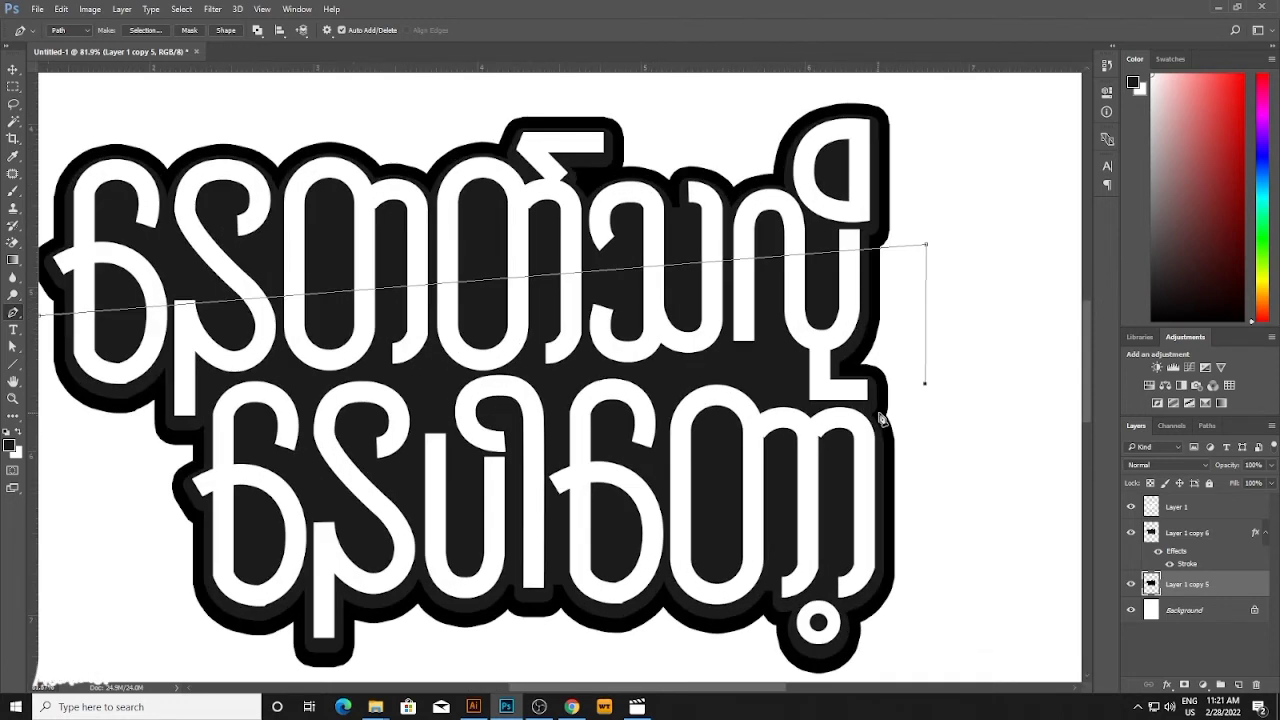
left_click_drag(880, 413, 358, 408)
left_click(204, 392)
left_click(171, 430)
left_click(105, 424)
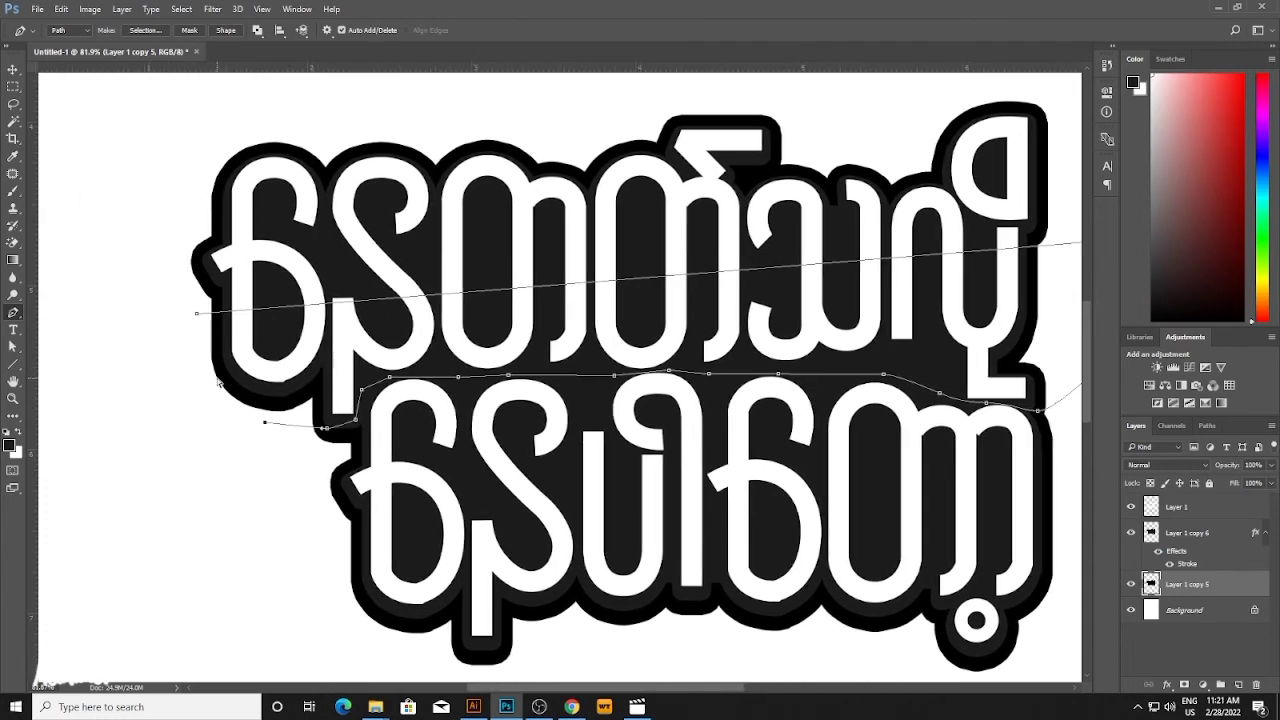
Turn the path into a selection, fill it with the very dark grey foreground colour on a new layer, and deselect.
key("ctrl+Return")
key("ctrl+shift+alt+n")
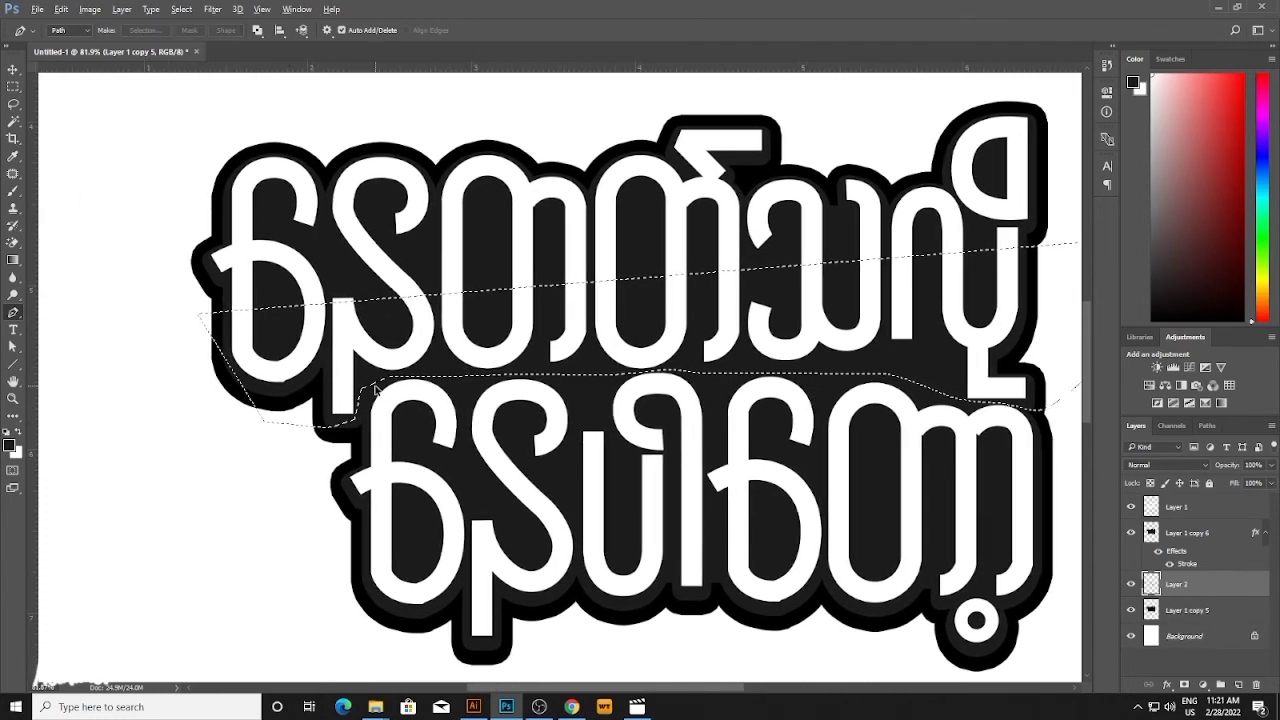
key("alt+BackSpace")
key("ctrl+d")
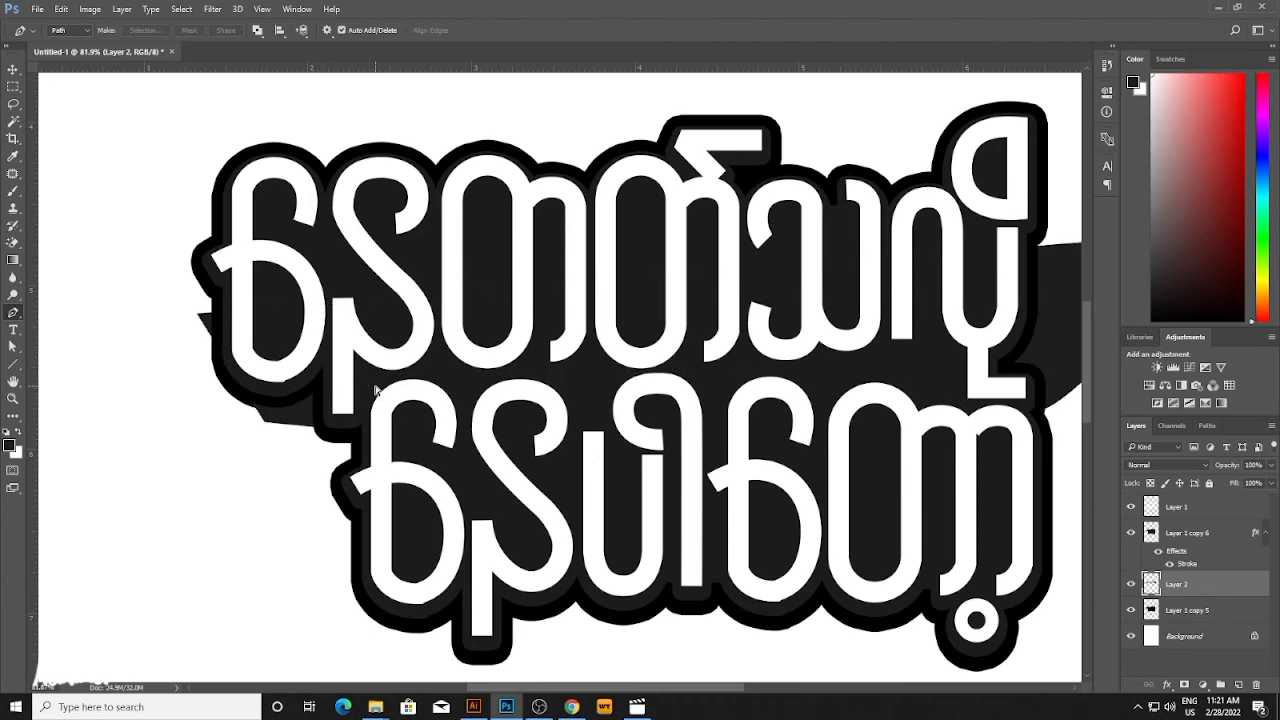
Bring Layer 2 to the front, set the foreground colour to a medium grey and refill the layer's shape with it.
key("ctrl+shift+bracketright")
key("v")
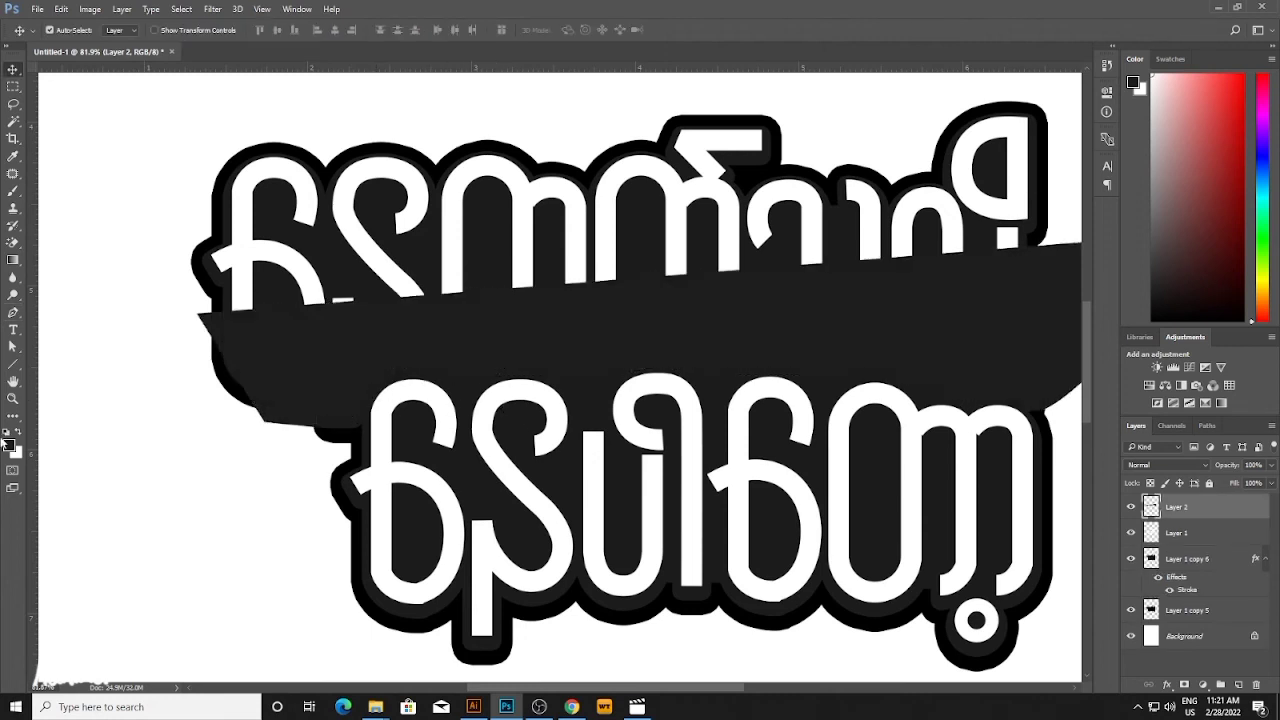
left_click(9, 447)
left_click_drag(612, 397, 573, 390)
key("Return")
key("shift+alt+BackSpace")
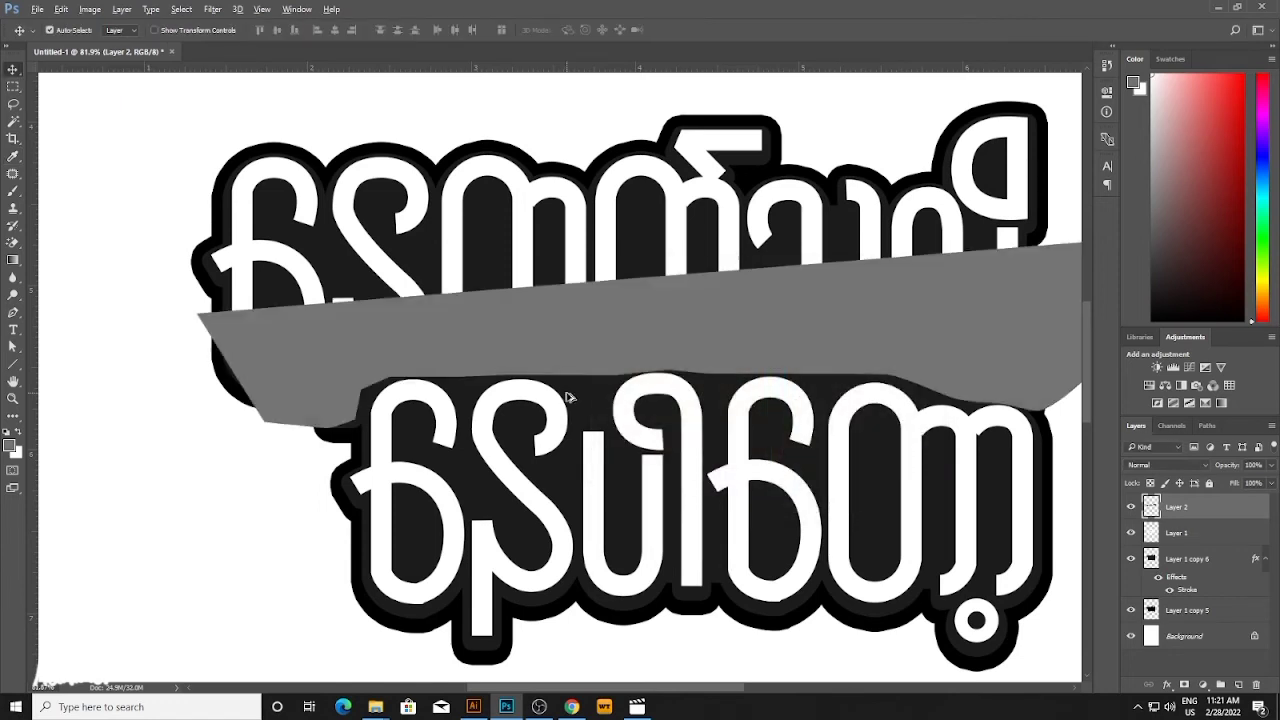
Clip Layer 2 to the white lettering on Layer 1 so the grey covers only the lower half of the upper line.
left_click(587, 251)
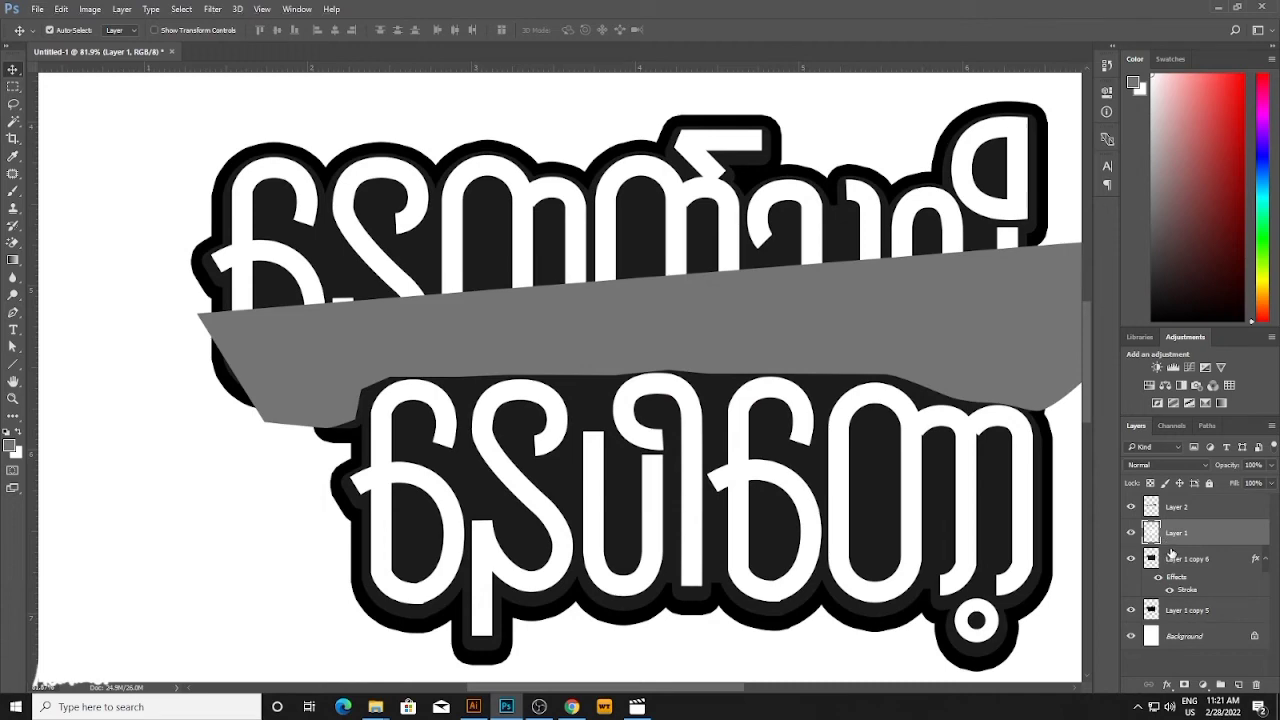
left_click(1127, 510)
left_click(1127, 510)
left_click(1189, 513)
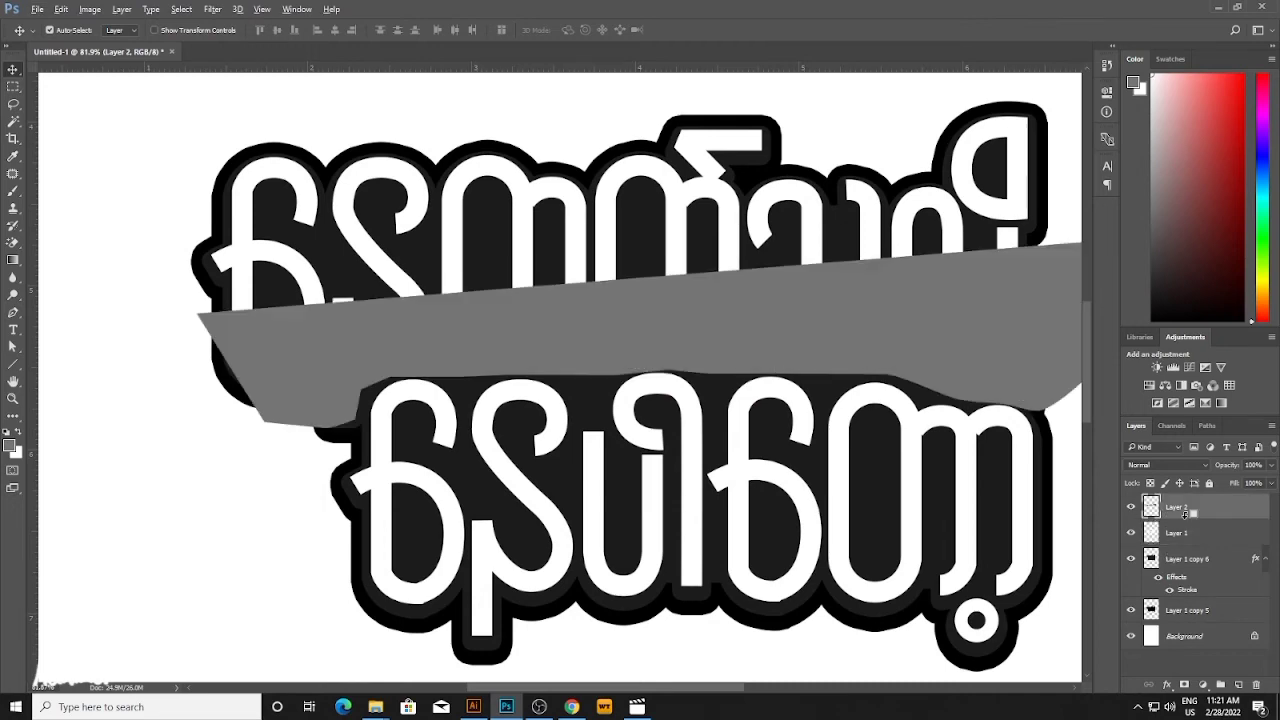
key("ctrl+alt+g")
scroll(604, 413, "down", 6)
scroll(605, 413, "up", 8)
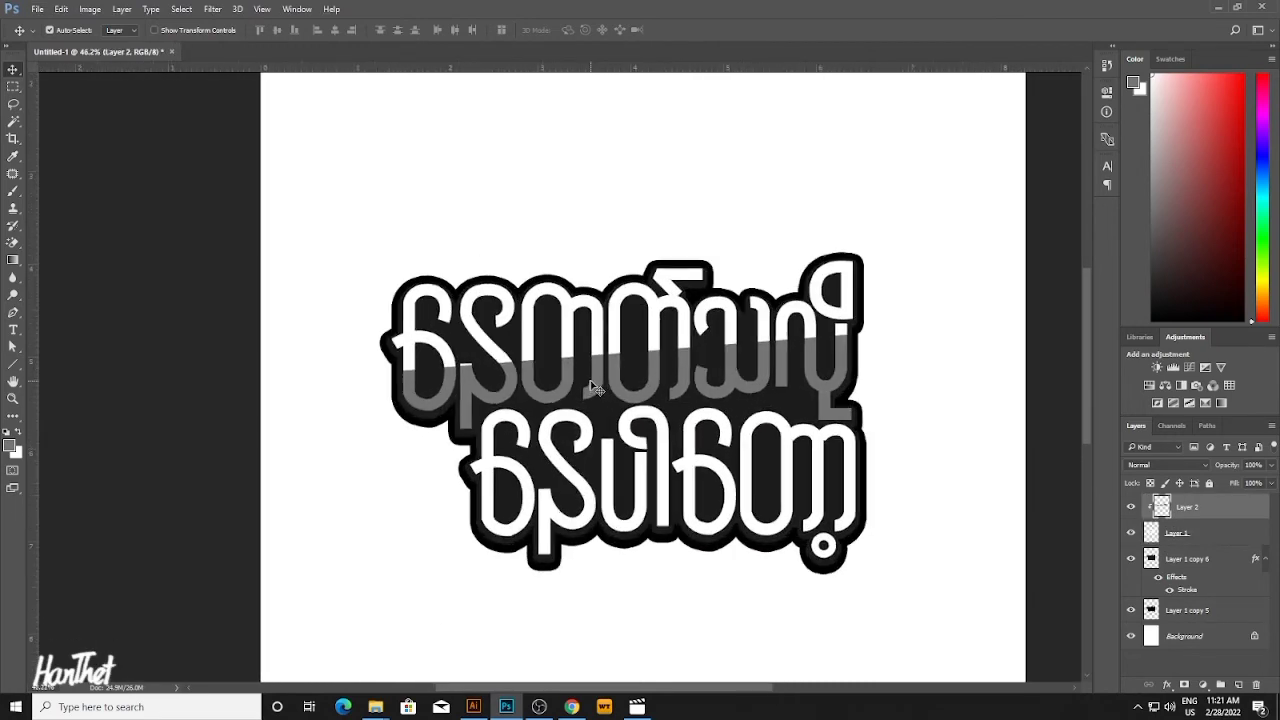
scroll(579, 382, "up", 2)
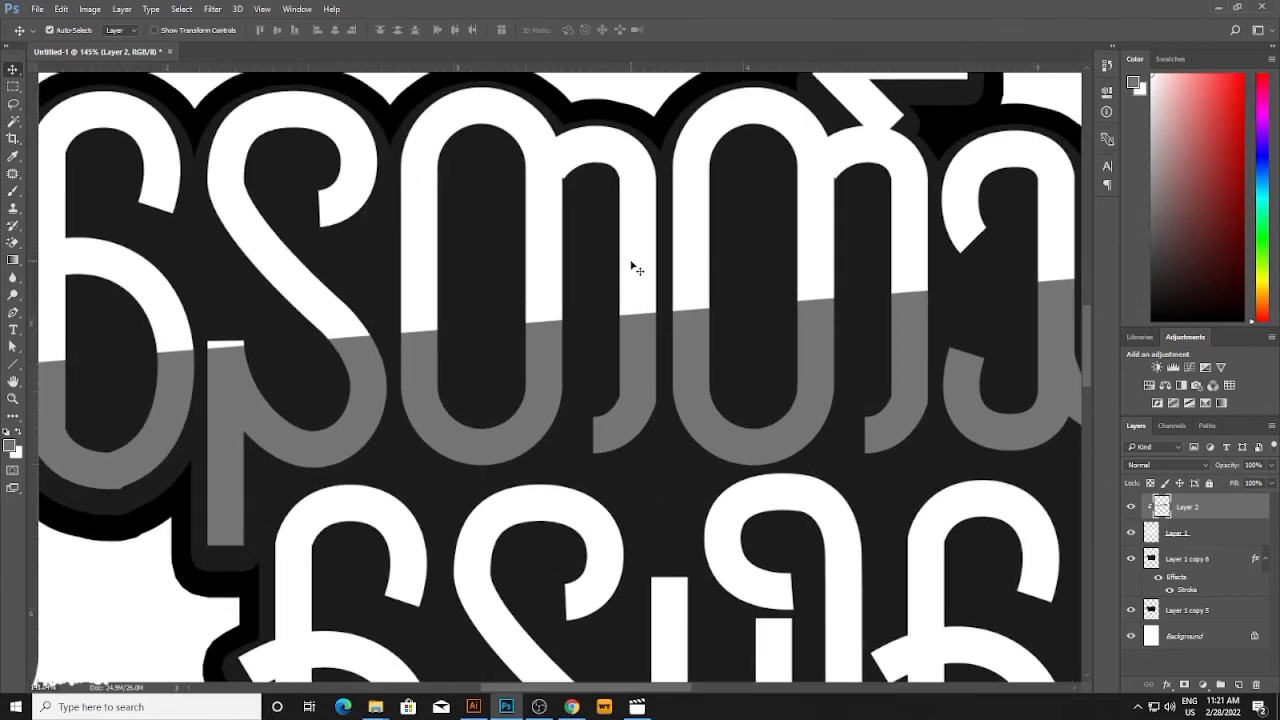
Duplicate the grey shape on Layer 2 and move the copy straight down over the lower half of the second line.
key("alt+bracketleft")
scroll(641, 337, "down", 3)
key("alt+bracketright")
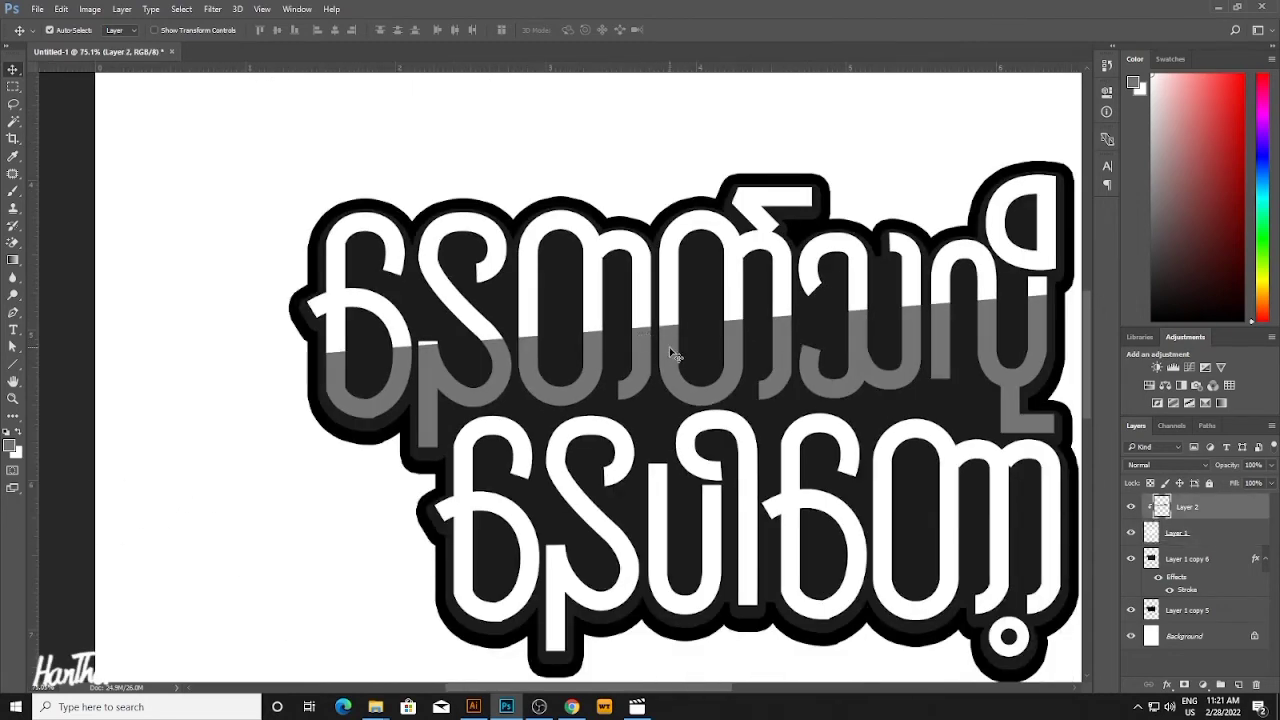
key("ctrl+j")
key("ctrl+t")
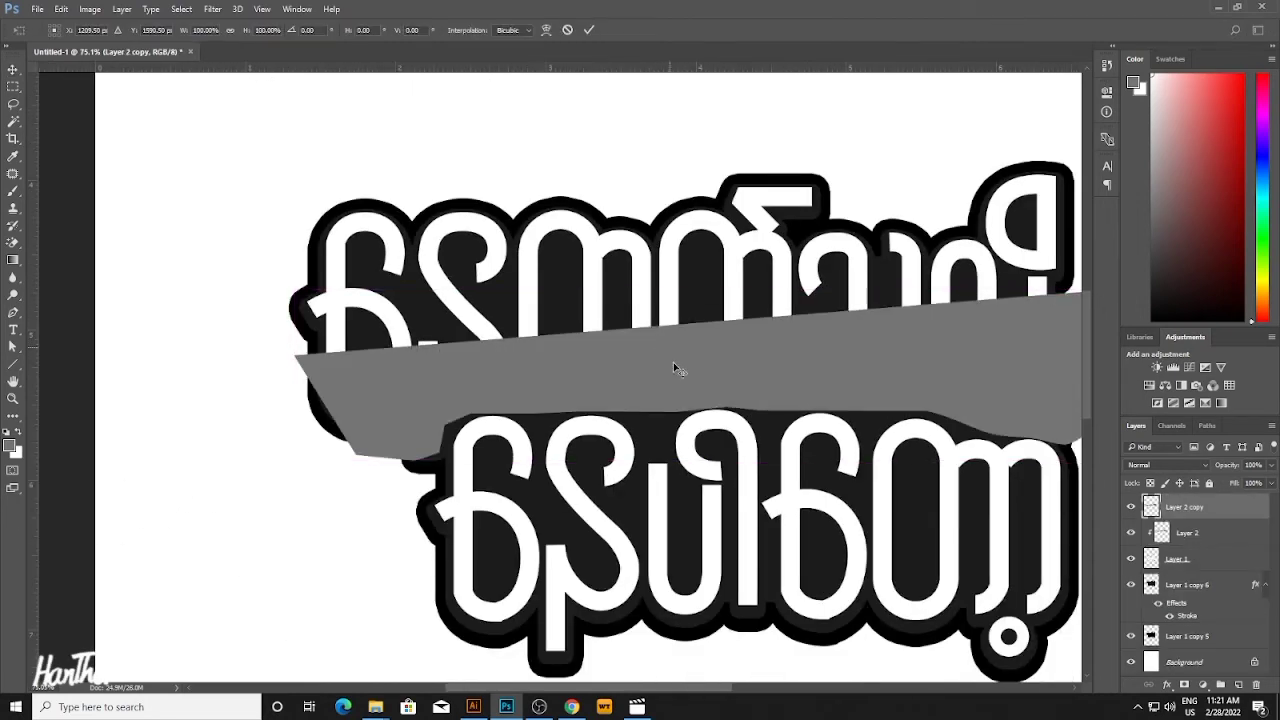
left_click_drag(741, 450, 743, 577)
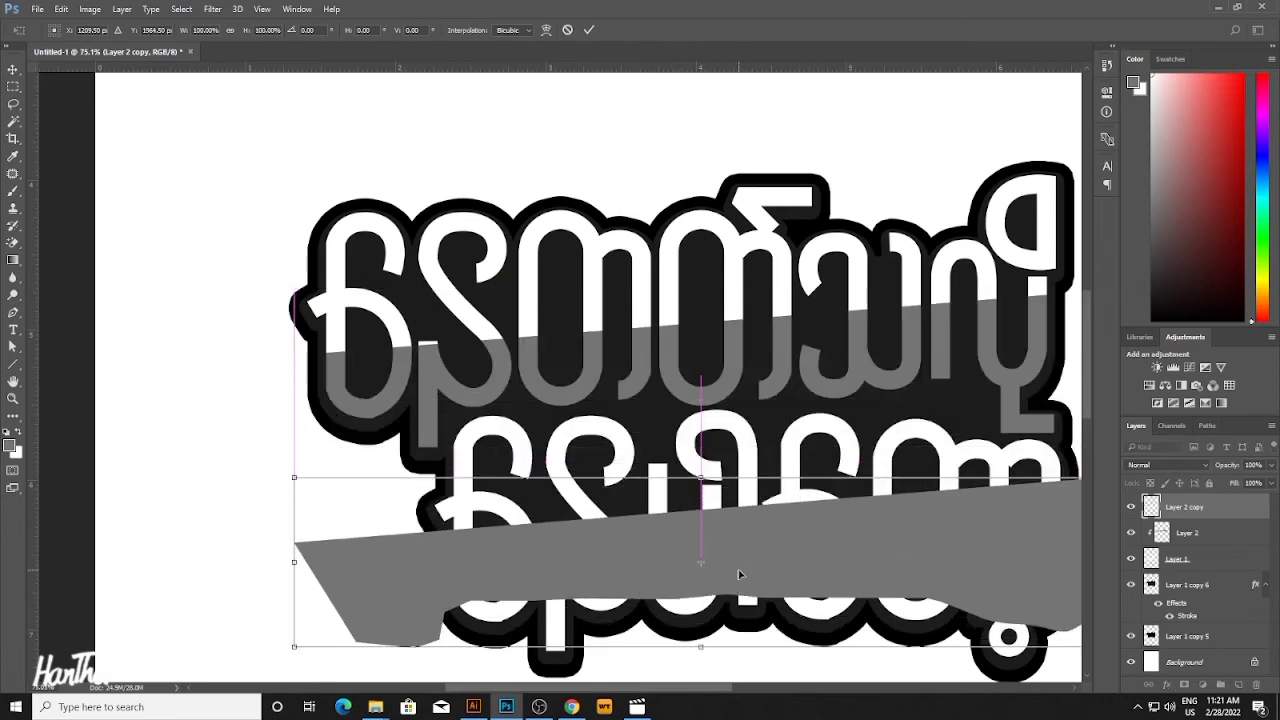
key("Return")
Clip Layer 2 copy to the lettering and nudge it slightly further down the second line.
left_click(1196, 517, "alt")
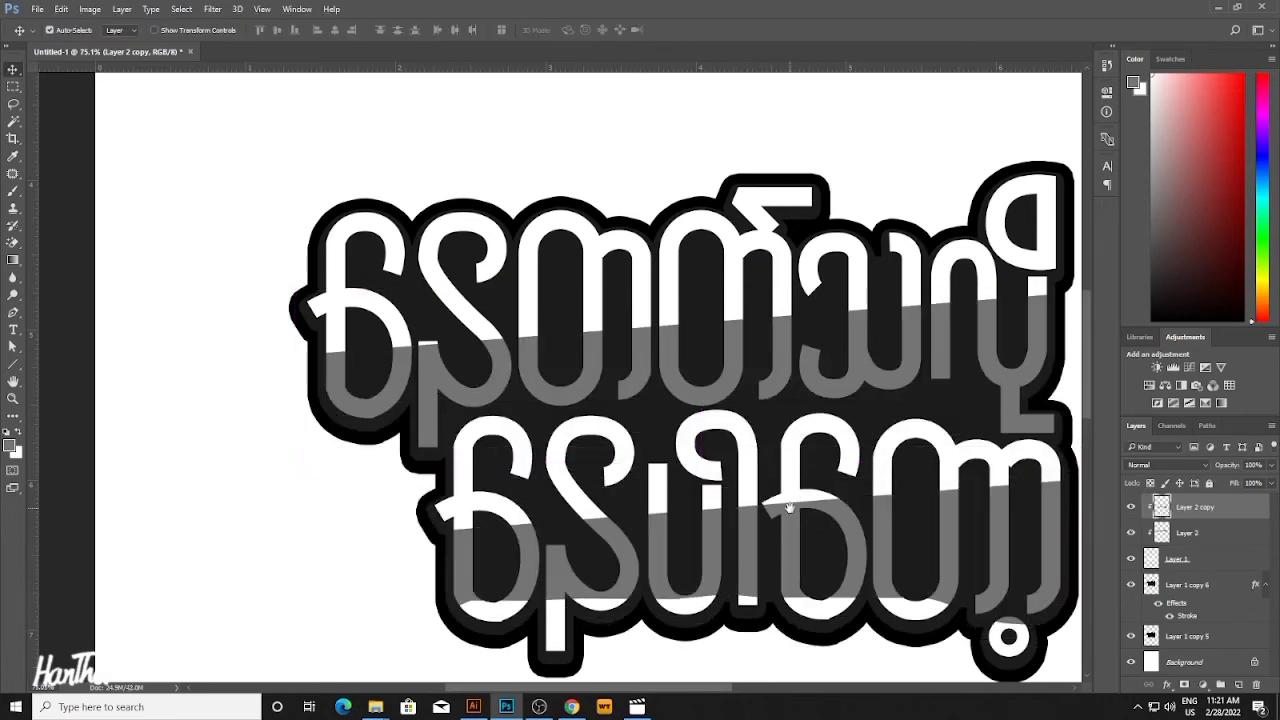
left_click_drag(785, 508, 585, 430)
key("shift+Down")
key("shift+Down")
key("shift+Down")
key("shift+Down")
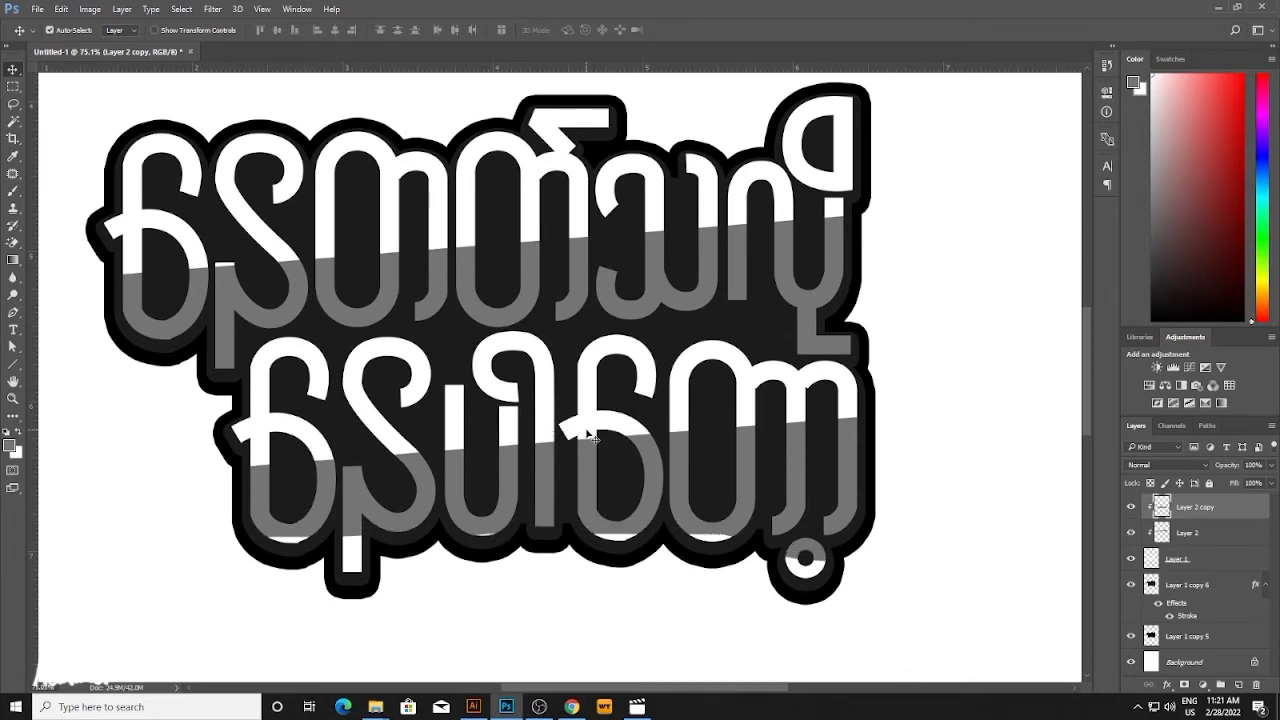
Draw a closed Pen path around the bottom of the second line and fill it with the medium grey on Layer 2 copy.
key("p")
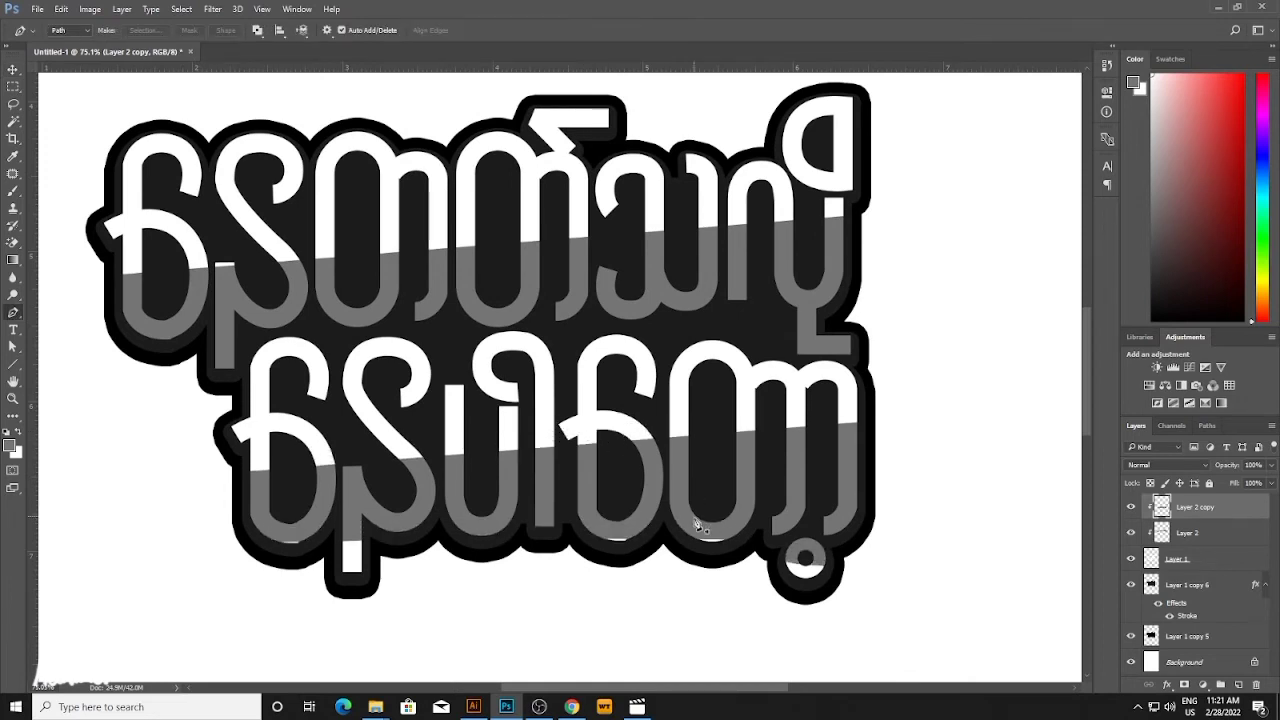
left_click(590, 515)
left_click_drag(778, 517, 820, 521)
left_click_drag(865, 540, 880, 556)
left_click_drag(869, 601, 834, 627)
left_click_drag(769, 640, 494, 619)
left_click_drag(430, 621, 276, 610)
left_click_drag(244, 557, 317, 508)
left_click_drag(398, 510, 462, 510)
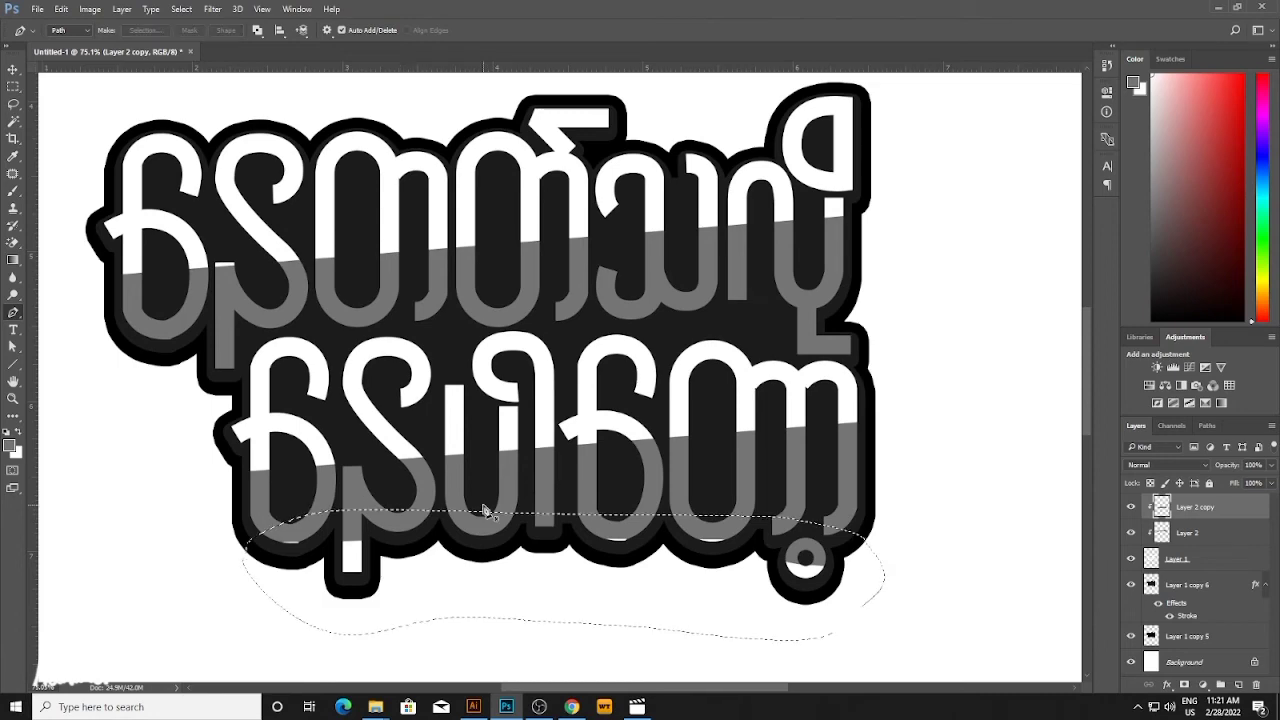
left_click(590, 515)
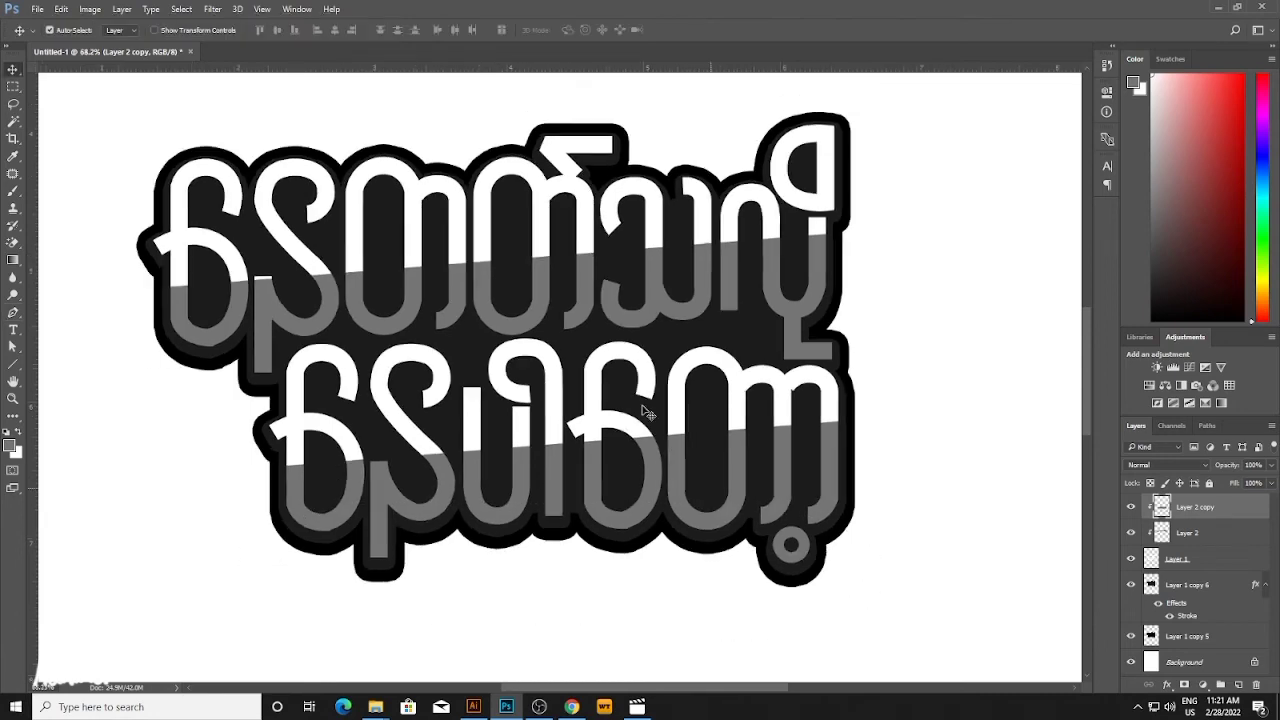
Merge Layer 2 and Layer 2 copy into one clipped layer and toggle its visibility to compare the shading.
scroll(643, 406, "down", 5)
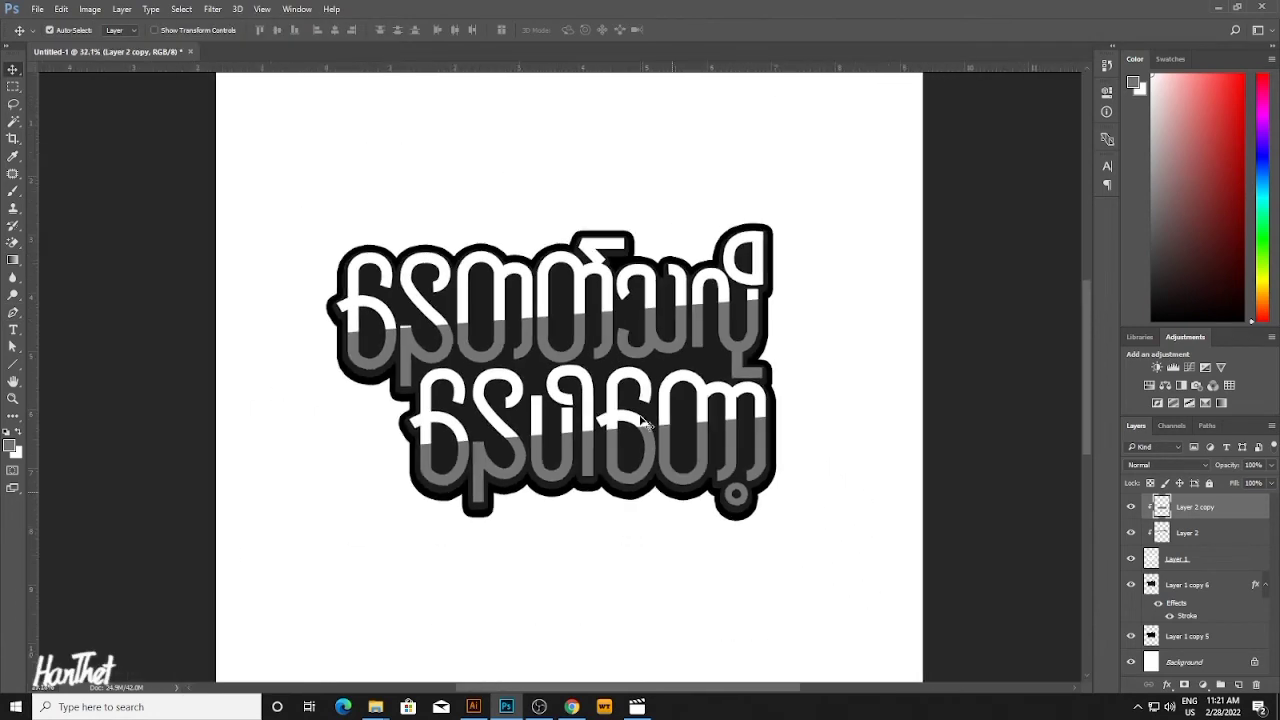
scroll(542, 360, "up", 4)
left_click(1185, 539, "shift")
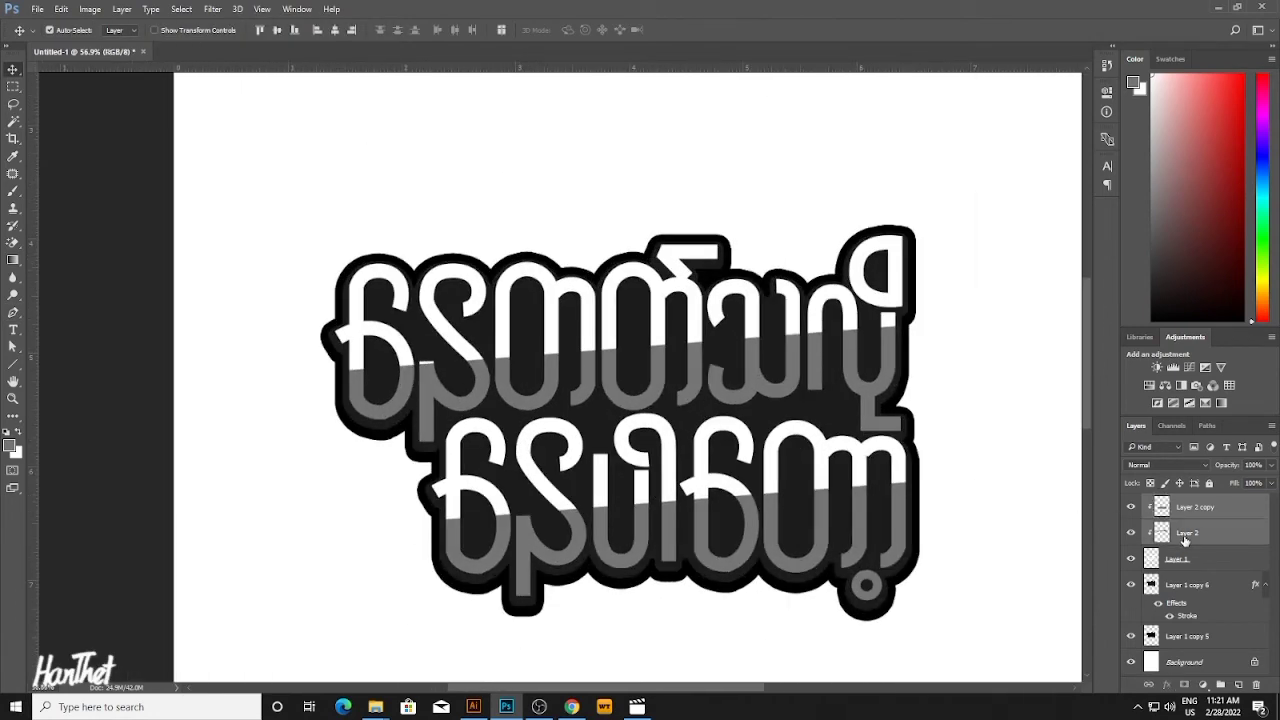
key("ctrl+e")
left_click(1132, 511)
left_click(1132, 511)
left_click_drag(717, 441, 637, 443)
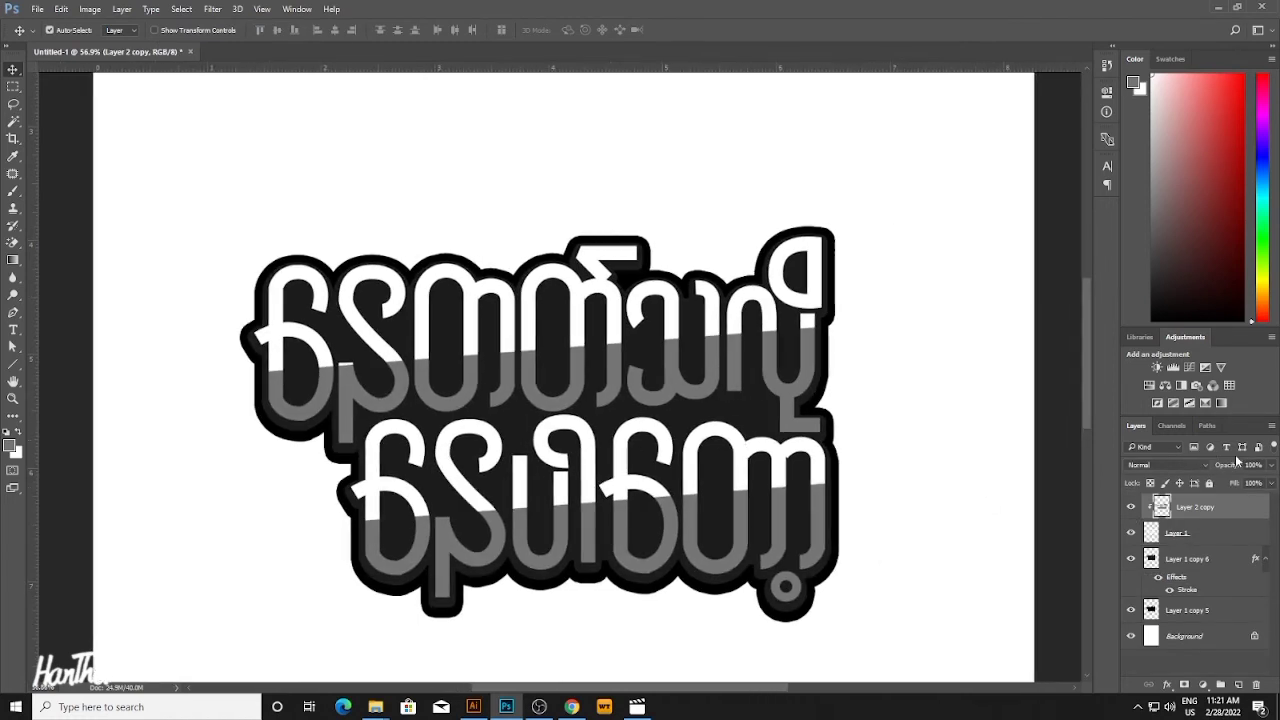
Lower the opacity of the merged grey shading layer to 71%.
left_click(1271, 467)
left_click_drag(1270, 486, 1250, 485)
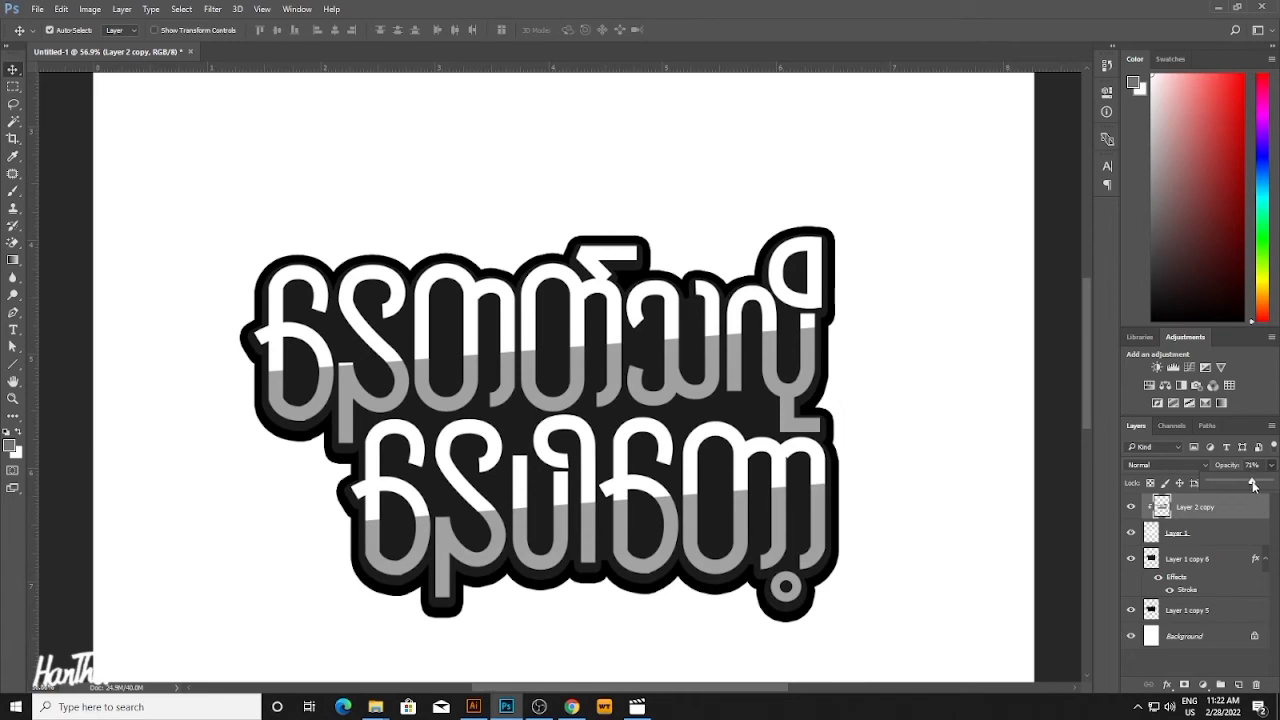
left_click(883, 413)
With Layer 2 copy active, start a wavy Pen path just above the grey edge across the left stem of the upper line's first letter.
scroll(286, 380, "up", 9)
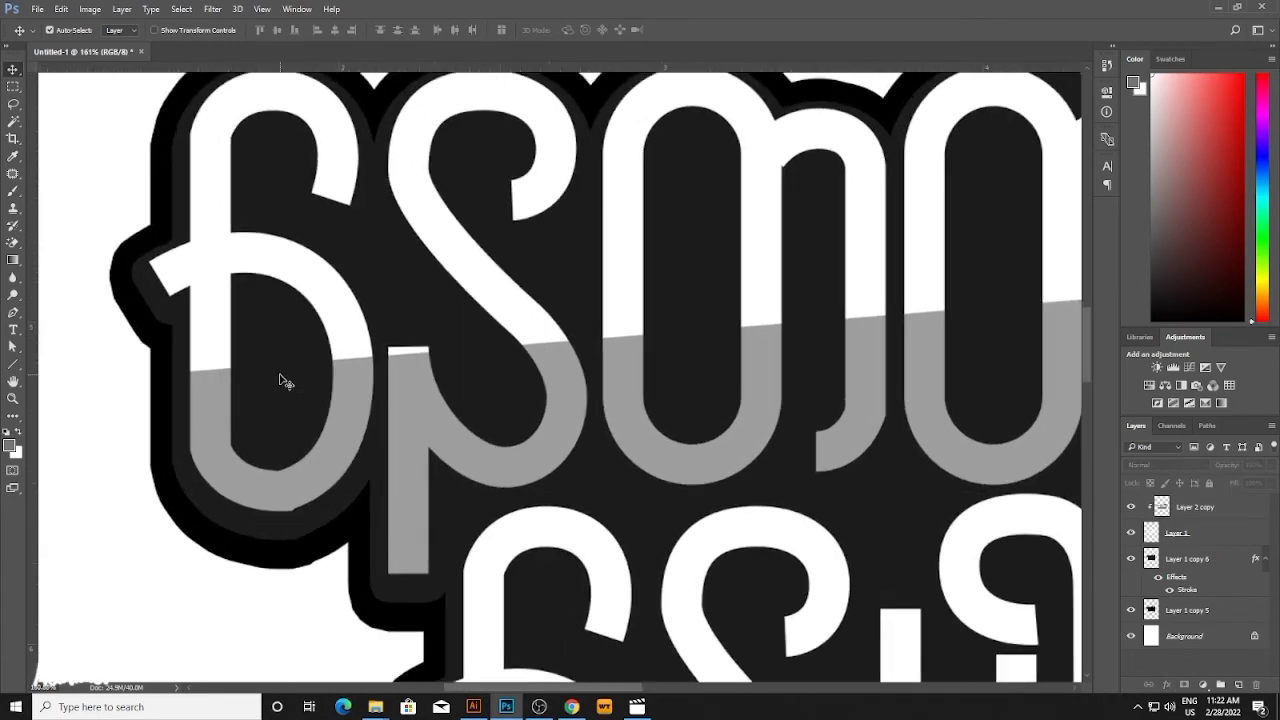
scroll(401, 380, "down", 1)
scroll(401, 383, "down", 1)
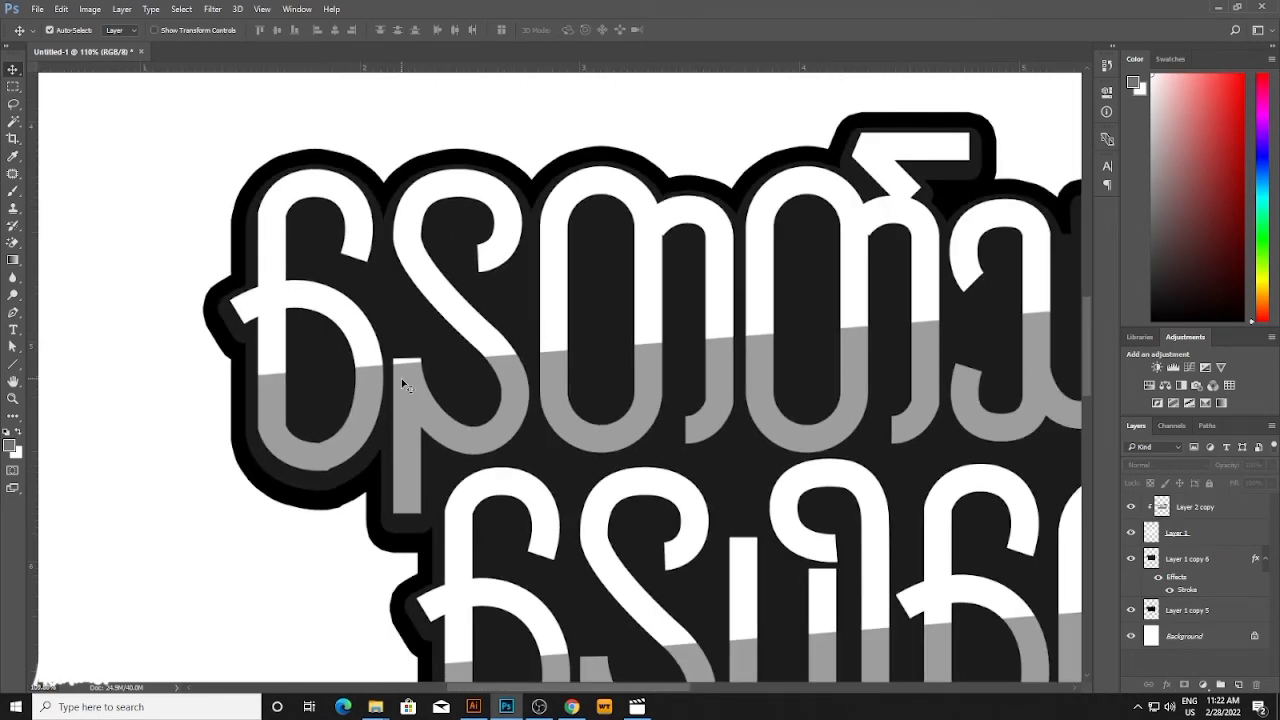
scroll(600, 452, "down", 3)
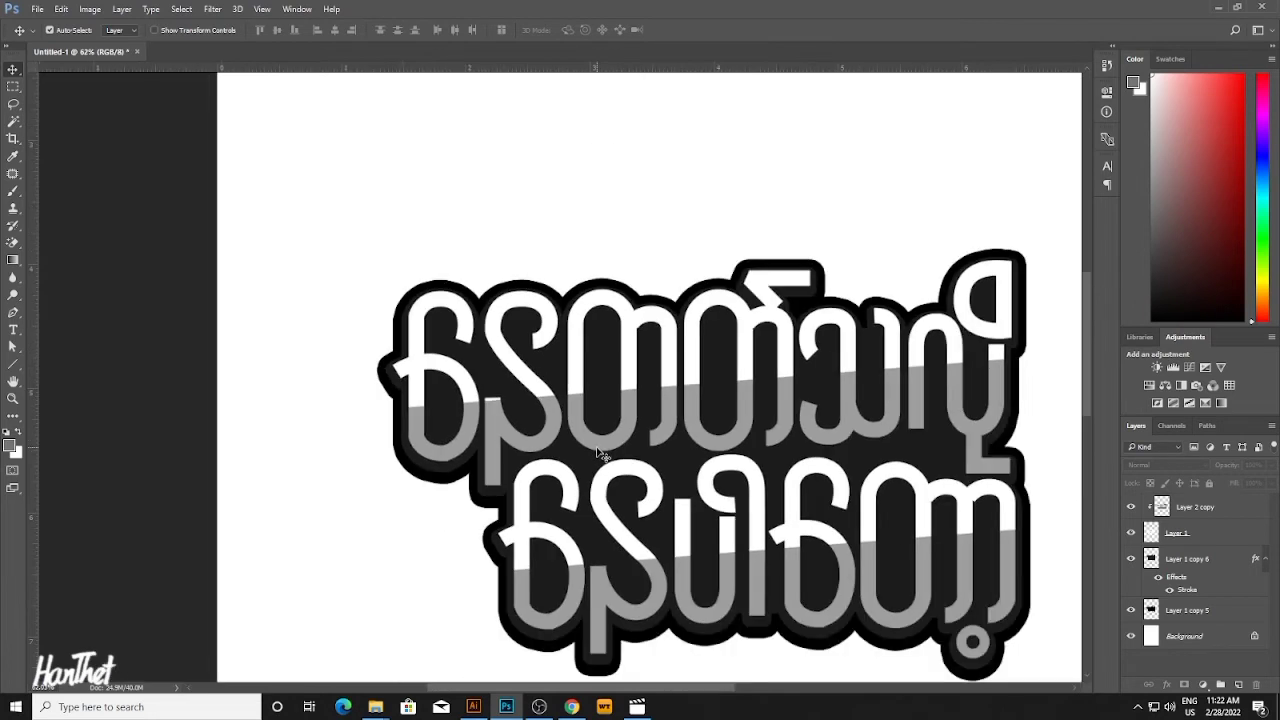
scroll(600, 452, "up", 1)
scroll(600, 452, "down", 2)
left_click(903, 445)
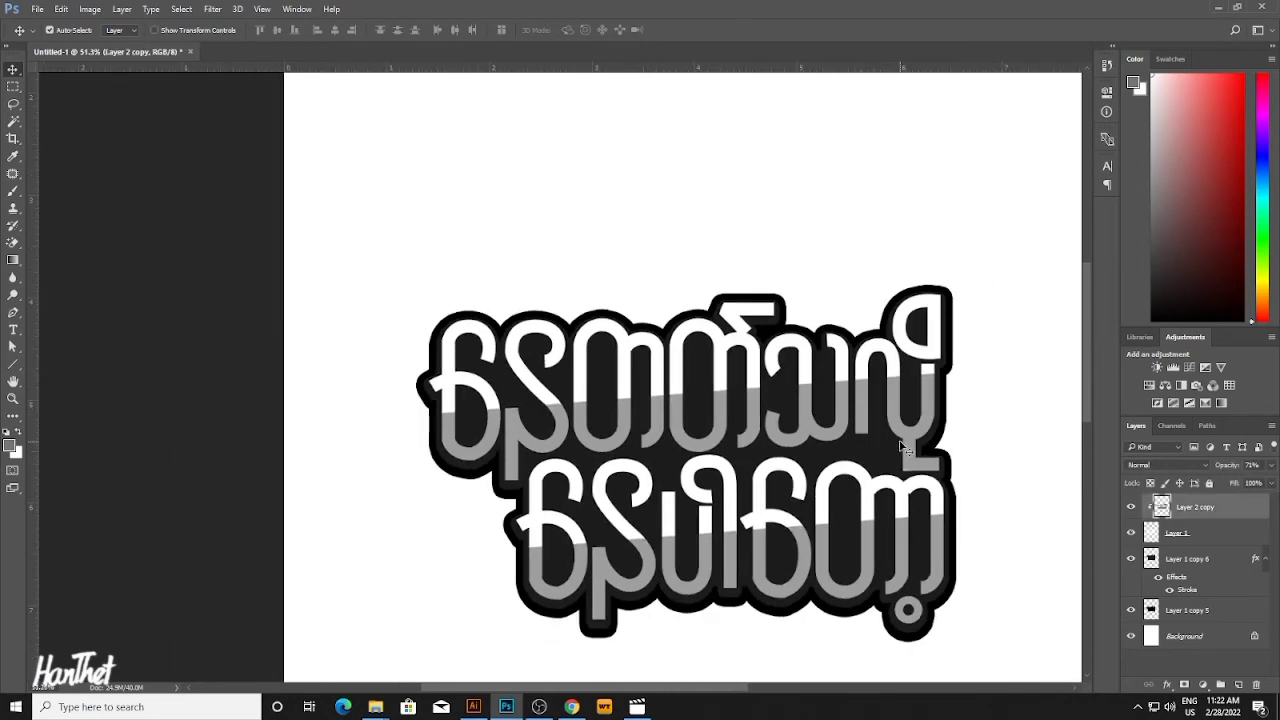
scroll(443, 414, "up", 5)
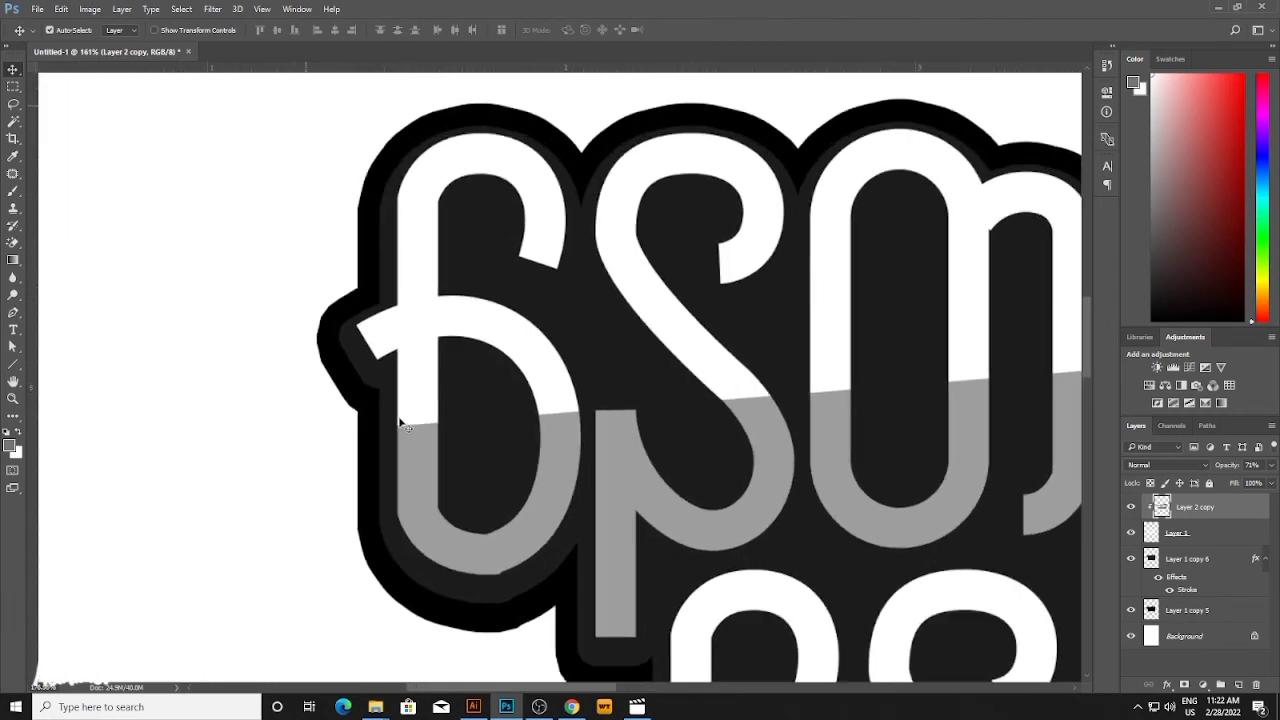
scroll(400, 422, "up", 1)
key("p")
scroll(400, 418, "up", 2)
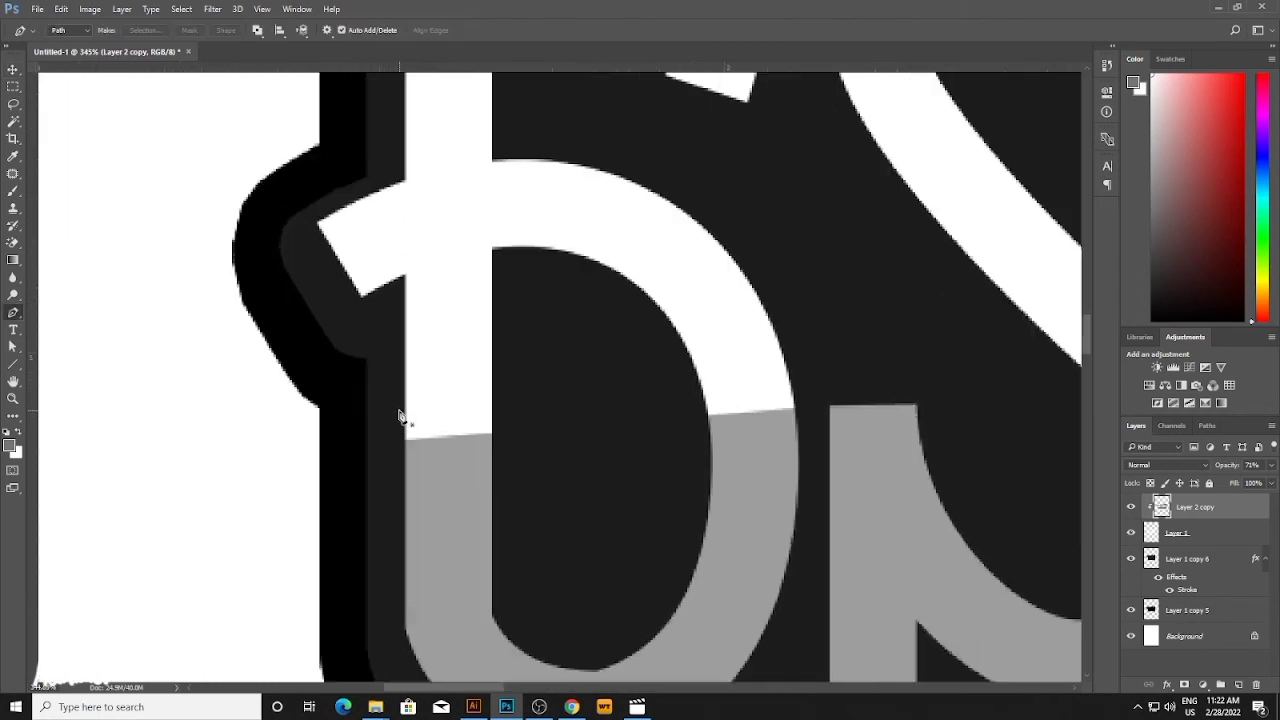
left_click(400, 410)
left_click(423, 421)
left_click(434, 422)
left_click(451, 420)
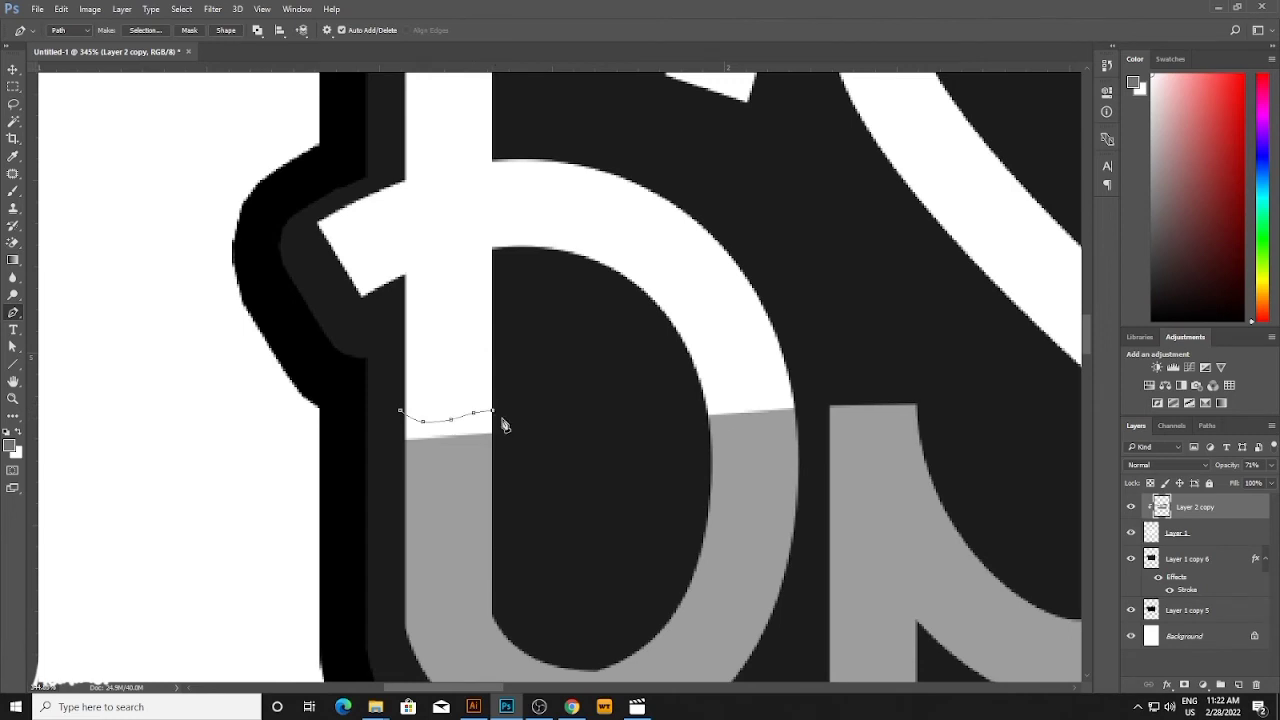
left_click(503, 419)
Continue the wavy path through the first letter's inner gap and across its right curve, just above the grey edge.
left_click(623, 410)
left_click(671, 401)
left_click(694, 398)
left_click(716, 399)
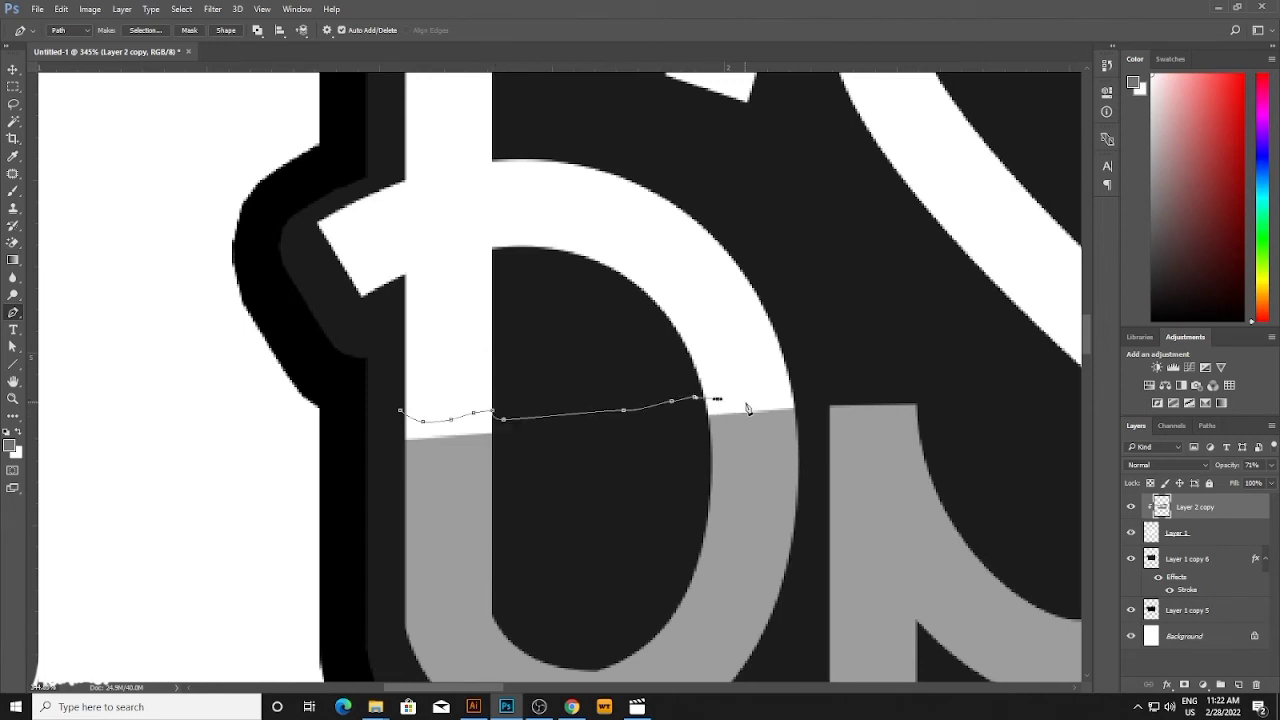
left_click(745, 400)
left_click_drag(795, 393, 807, 385)
key("space")
left_click_drag(988, 389, 723, 406)
Carry the path over the short vertical stem and wave it across the second letter's diagonal stroke, just above the grey edge.
left_click(740, 408)
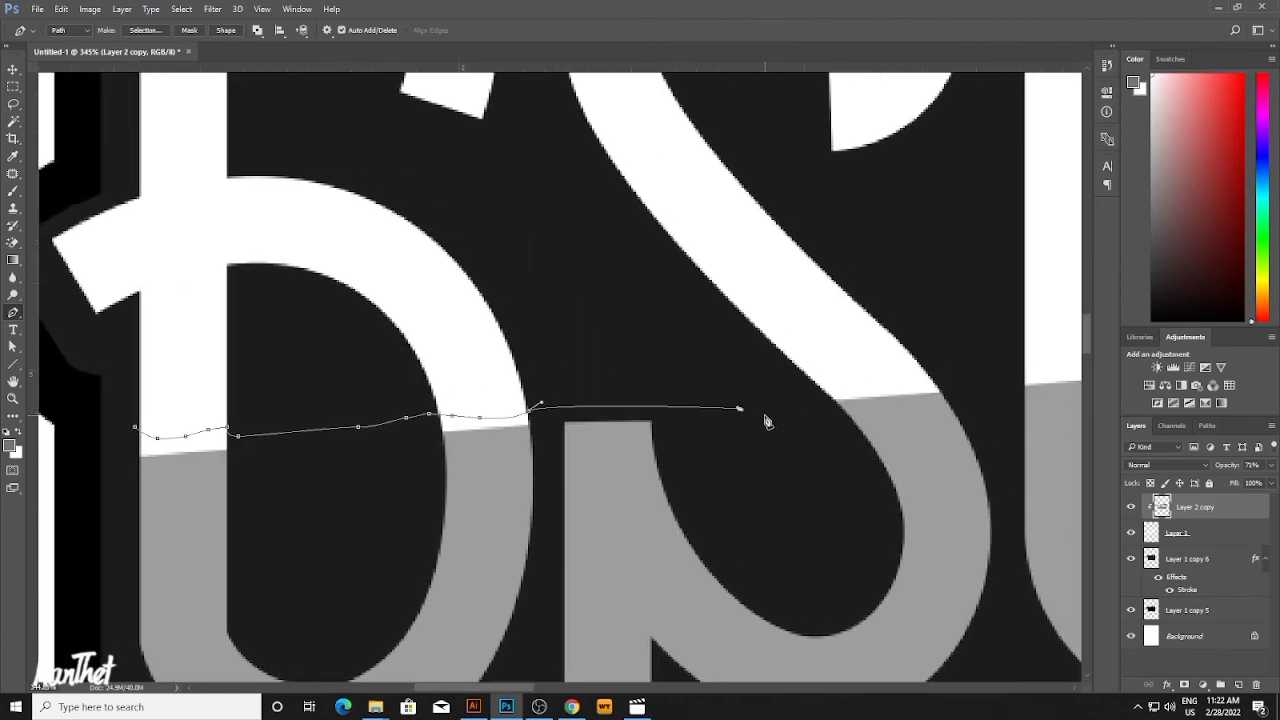
left_click(766, 420)
left_click(806, 408)
left_click(829, 385)
left_click(866, 385)
left_click(874, 386)
left_click(889, 386)
left_click(897, 383)
left_click(908, 380)
left_click_drag(921, 375, 952, 385)
key("space")
left_click_drag(966, 403, 580, 421)
Continue the wavy Pen path across the left stem of the upper line's third letter, just above the grey edge.
left_click(640, 385)
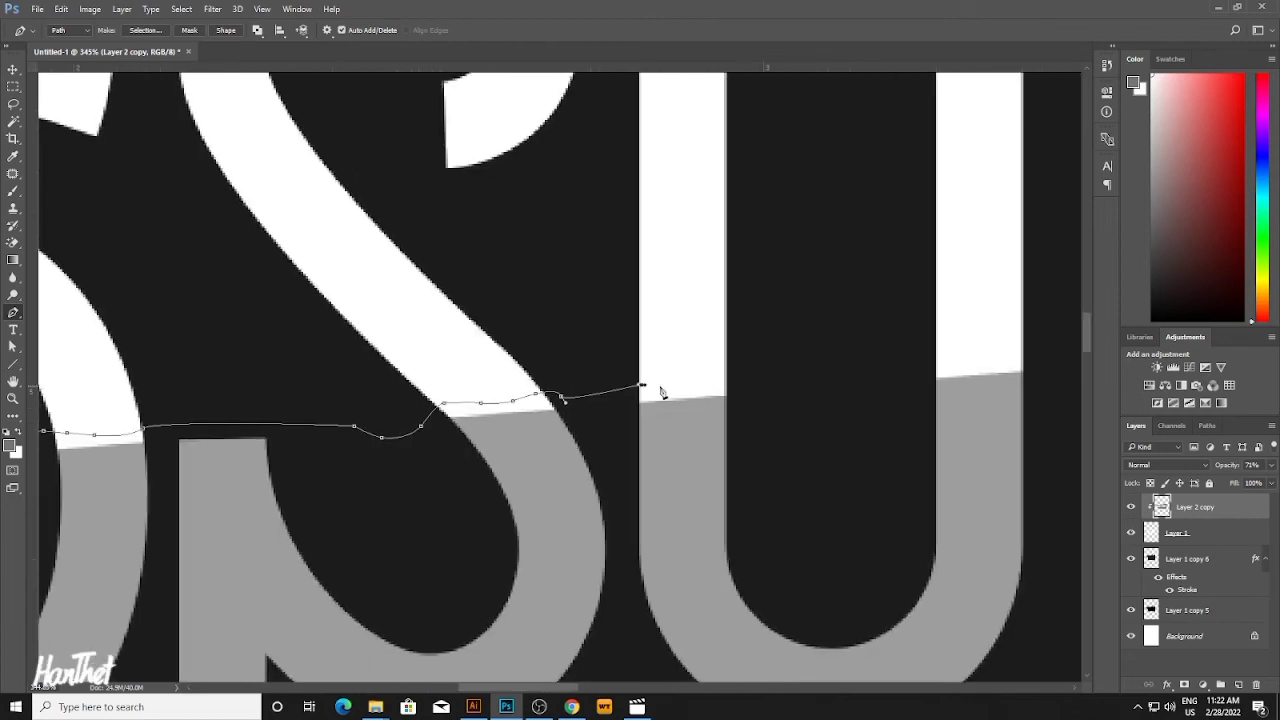
left_click(691, 387)
left_click_drag(718, 380, 727, 376)
left_click(732, 373)
key("space")
left_click_drag(623, 413, 413, 459)
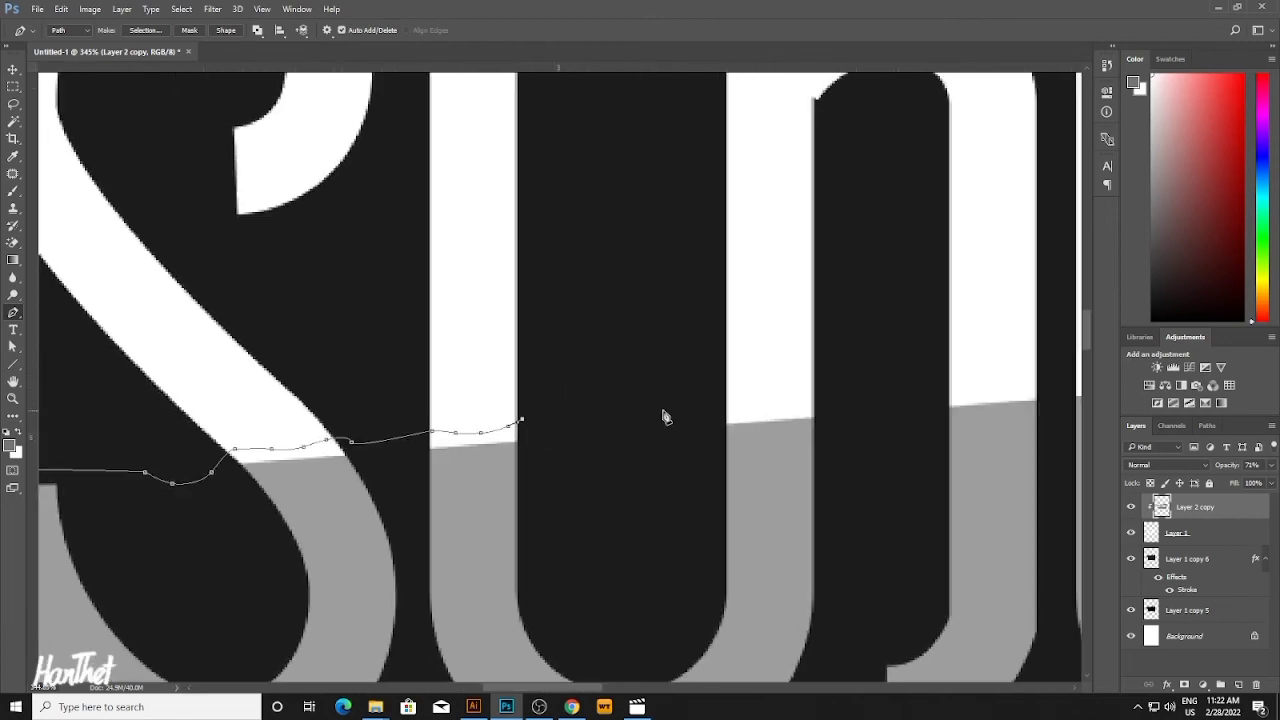
Carry the path over the third letter's inner gap, wave it across the middle stem and dip it through the next gap.
left_click_drag(681, 405, 694, 405)
left_click(714, 403)
left_click(727, 402)
left_click_drag(816, 401, 845, 425)
key("space")
left_click_drag(733, 452, 471, 492)
left_click_drag(645, 446, 649, 442)
left_click_drag(669, 430, 676, 427)
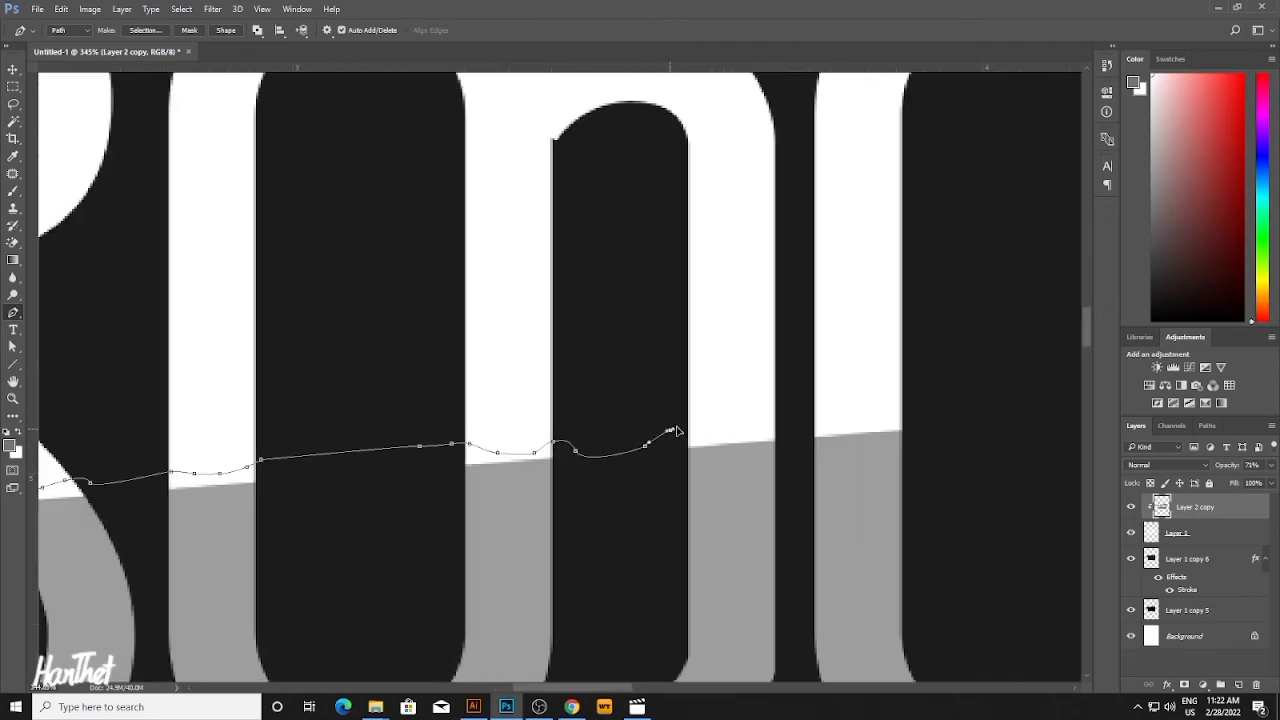
Wave the path across the third letter's right stem and the fourth letter's left stem, just above the grey edge.
left_click(706, 429)
left_click(730, 428)
left_click(743, 430)
left_click(798, 418)
left_click(819, 426)
left_click(853, 425)
left_click(866, 425)
left_click(889, 421)
left_click(897, 418)
left_click(905, 414)
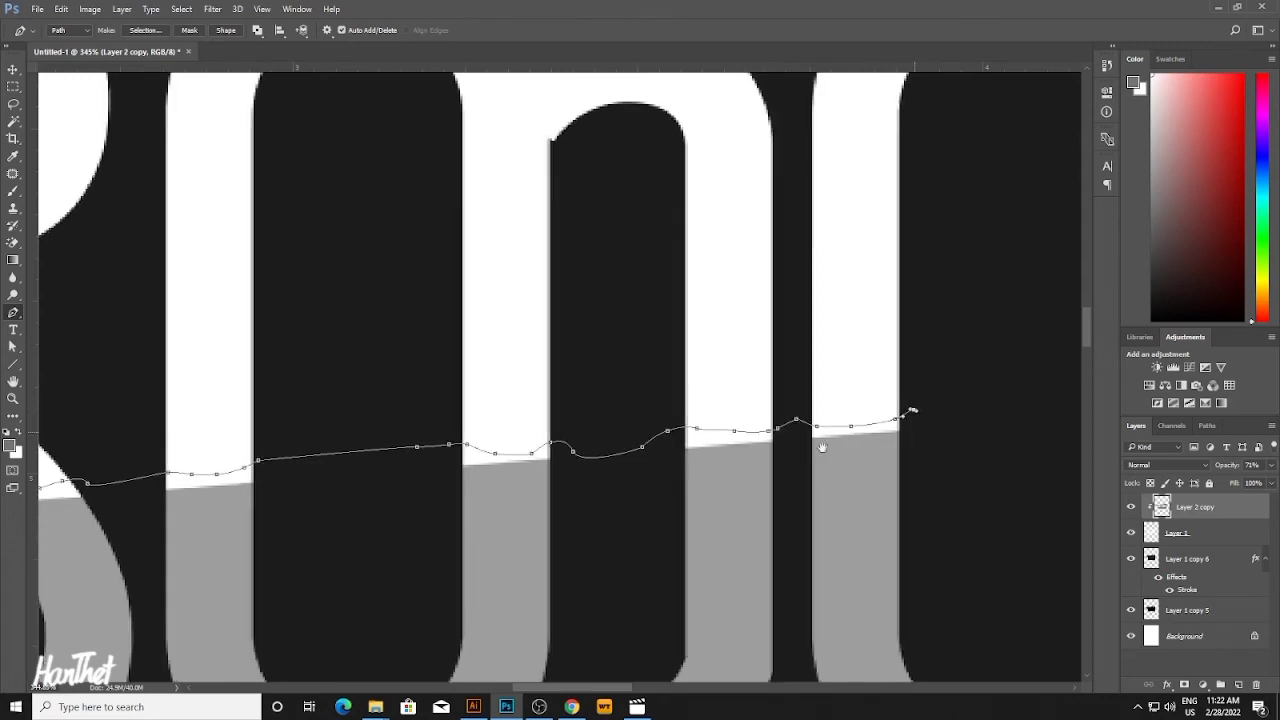
Extend the path over the fourth letter's inner gap and across its middle stem.
left_click_drag(916, 414, 602, 463)
left_click(619, 454)
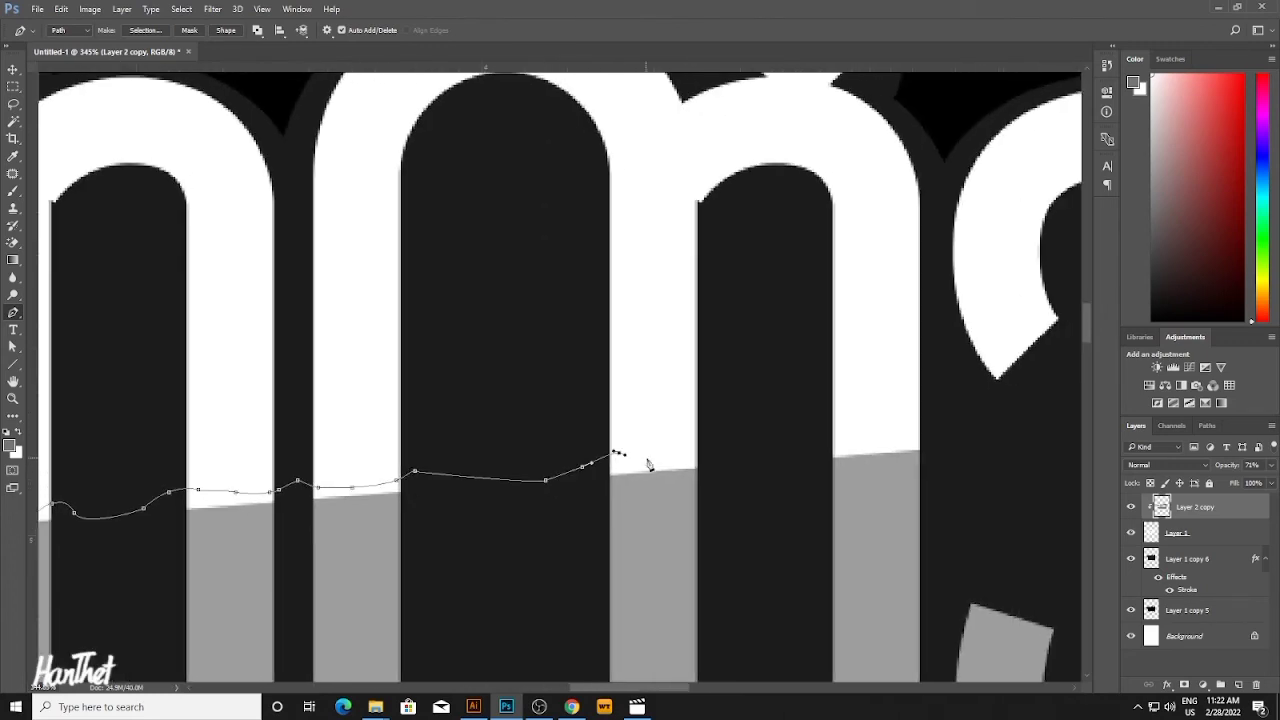
left_click(656, 461)
left_click_drag(708, 457, 401, 487)
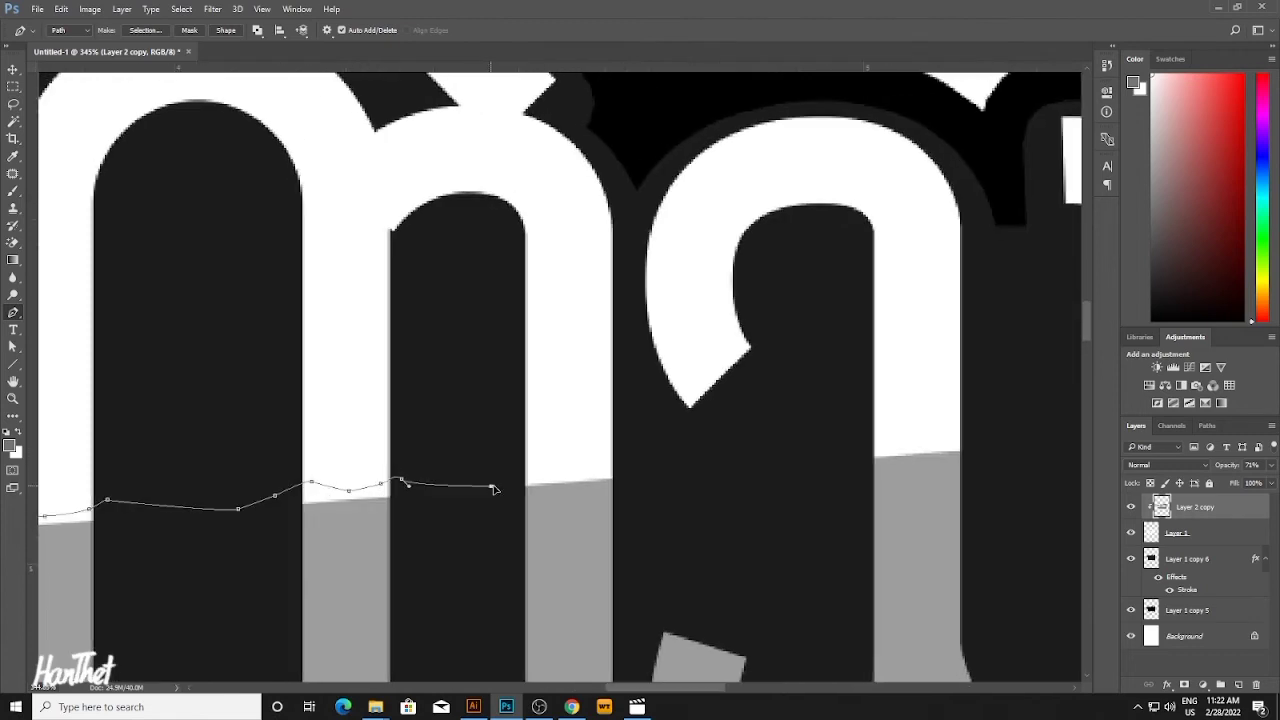
Wave the path across the fourth letter's right stem and curve it down past the stem's edge.
left_click(491, 486)
left_click(521, 471)
left_click(535, 469)
left_click(555, 472)
left_click(565, 475)
left_click(597, 472)
left_click_drag(618, 465, 650, 485)
left_click_drag(676, 488, 428, 498)
Extend the path below the fifth letter's open hook and wave it across that letter's middle stem.
left_click(533, 475)
left_click(590, 456)
left_click(613, 446)
left_click(638, 443)
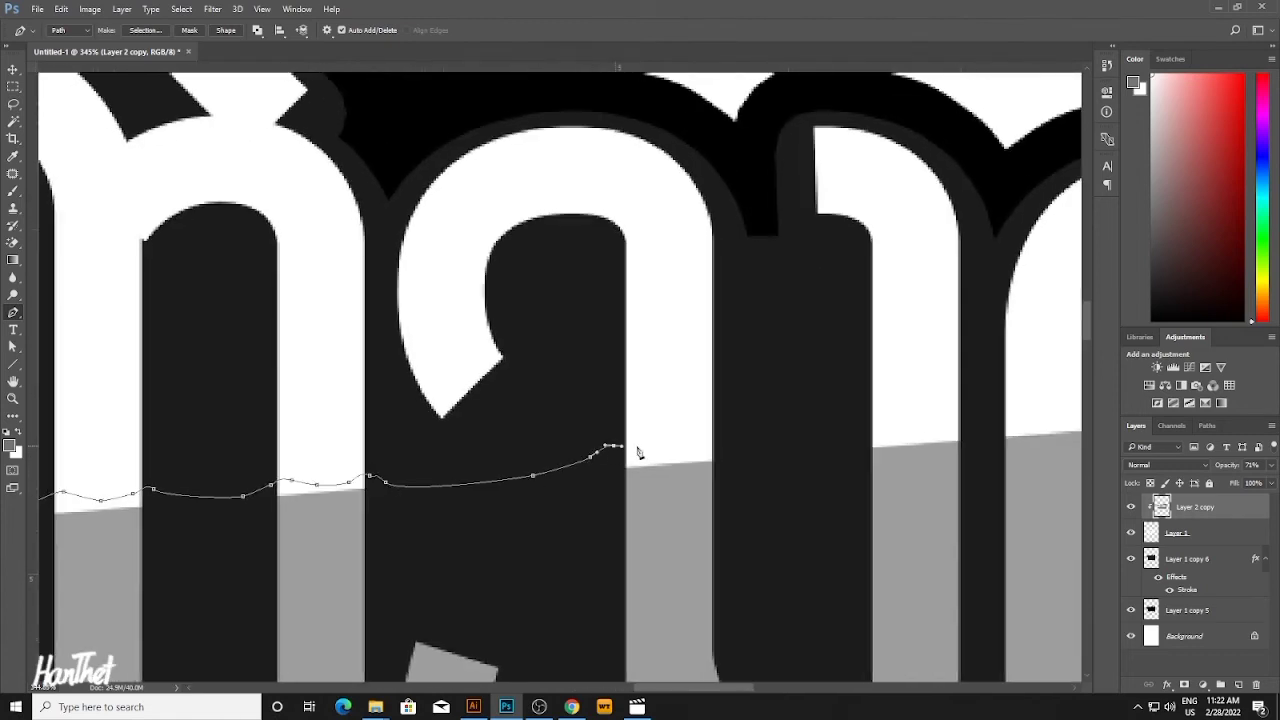
left_click(666, 451)
left_click(676, 451)
left_click(712, 452)
left_click(729, 447)
left_click_drag(749, 474, 386, 523)
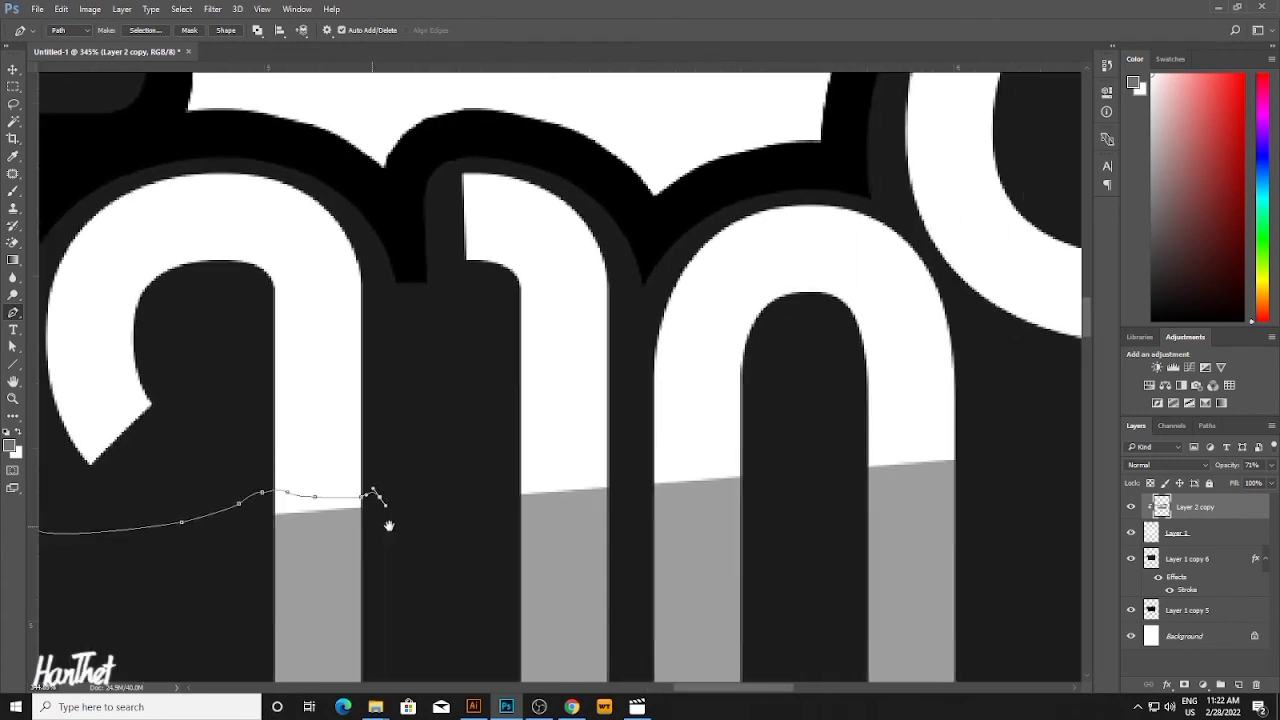
Continue the wavy path across the fifth letter's right stem, just above the grey edge.
left_click(473, 491)
left_click(490, 476)
left_click(503, 475)
left_click(516, 476)
left_click(540, 477)
left_click(575, 477)
left_click(603, 468)
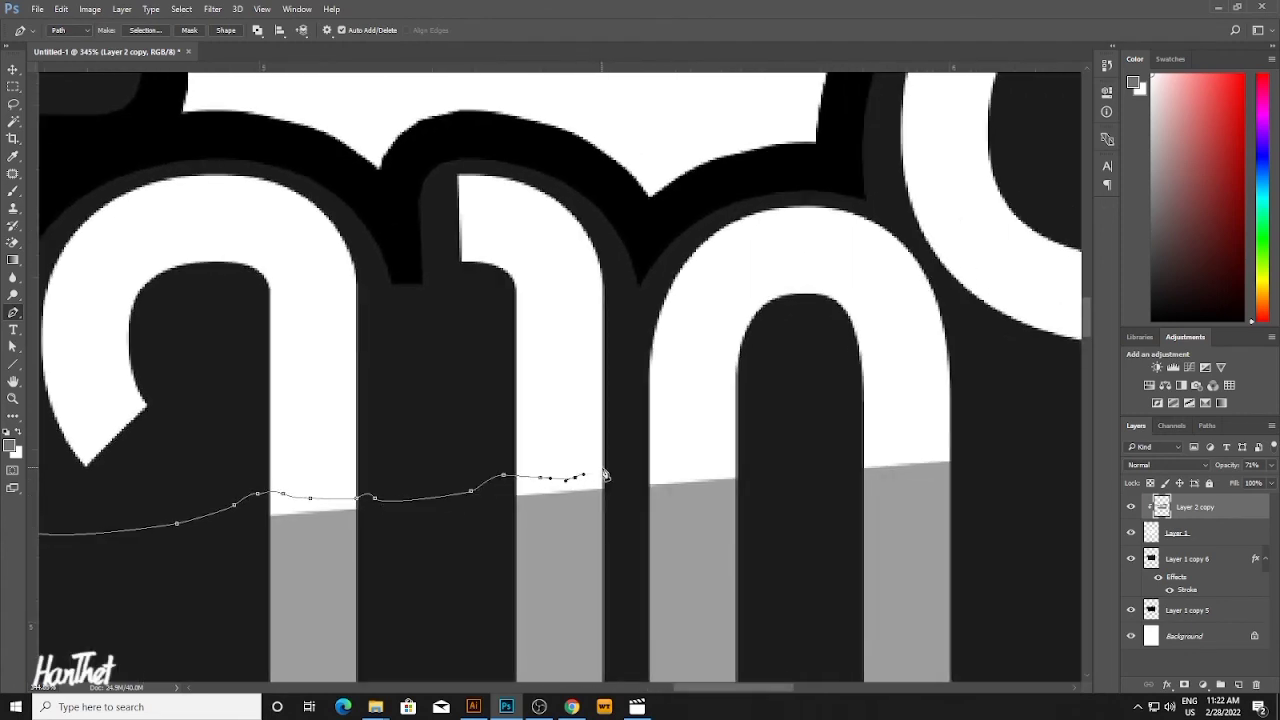
Dip the path between the fifth and sixth letters and carry it across the sixth letter's left stem.
left_click(618, 482)
left_click(643, 474)
left_click(657, 468)
left_click(737, 469)
left_click_drag(699, 428, 580, 427)
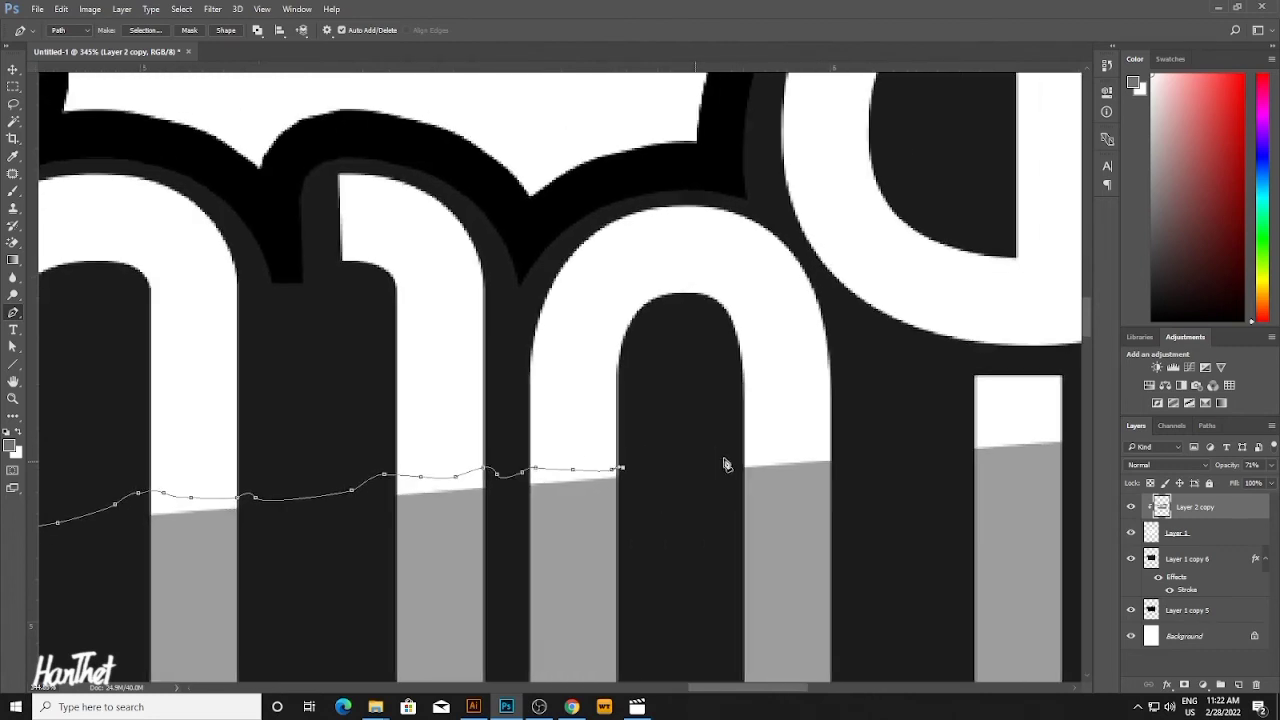
Wave the path across the right side of the sixth letter's arch, just above the grey edge.
left_click(735, 456)
left_click(761, 452)
left_click(791, 456)
left_click(816, 456)
left_click(844, 452)
left_click_drag(940, 478, 598, 486)
Carry the path across the short stem at the upper line's end and turn it down beyond the stem.
left_click(596, 481)
left_click(628, 444)
left_click(660, 443)
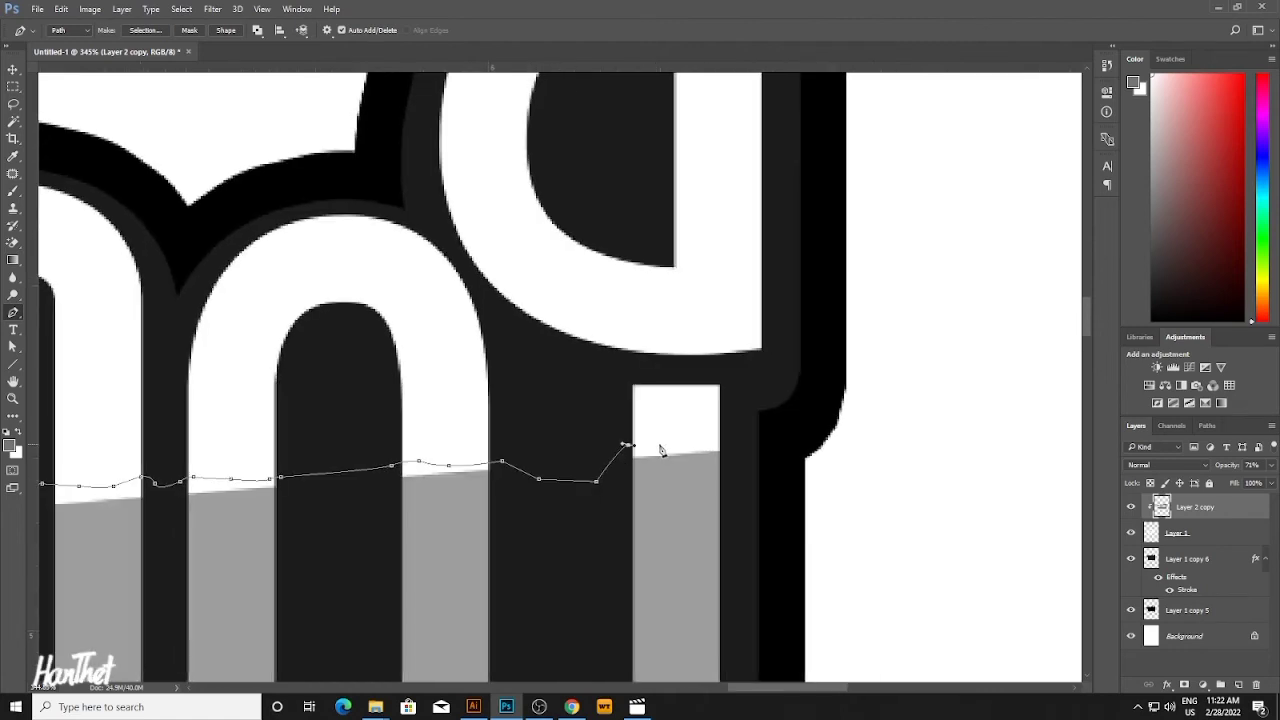
left_click(677, 442)
left_click(703, 447)
left_click(722, 444)
left_click(734, 478)
Close the path back through the upper line's grey area, convert it to a selection, fill it with grey and deselect.
scroll(699, 506, "down", 5)
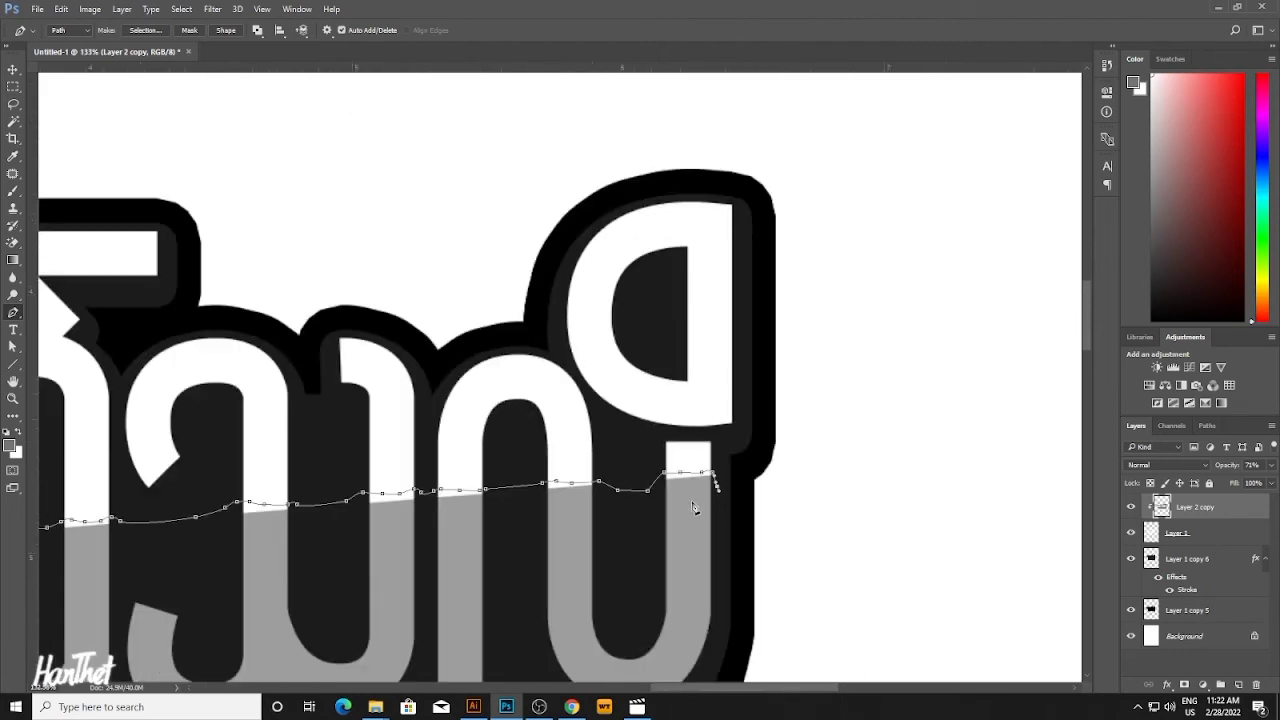
left_click_drag(725, 518, 608, 533)
left_click_drag(475, 545, 429, 549)
left_click_drag(347, 521, 833, 432)
left_click_drag(506, 492, 439, 495)
left_click_drag(283, 503, 214, 506)
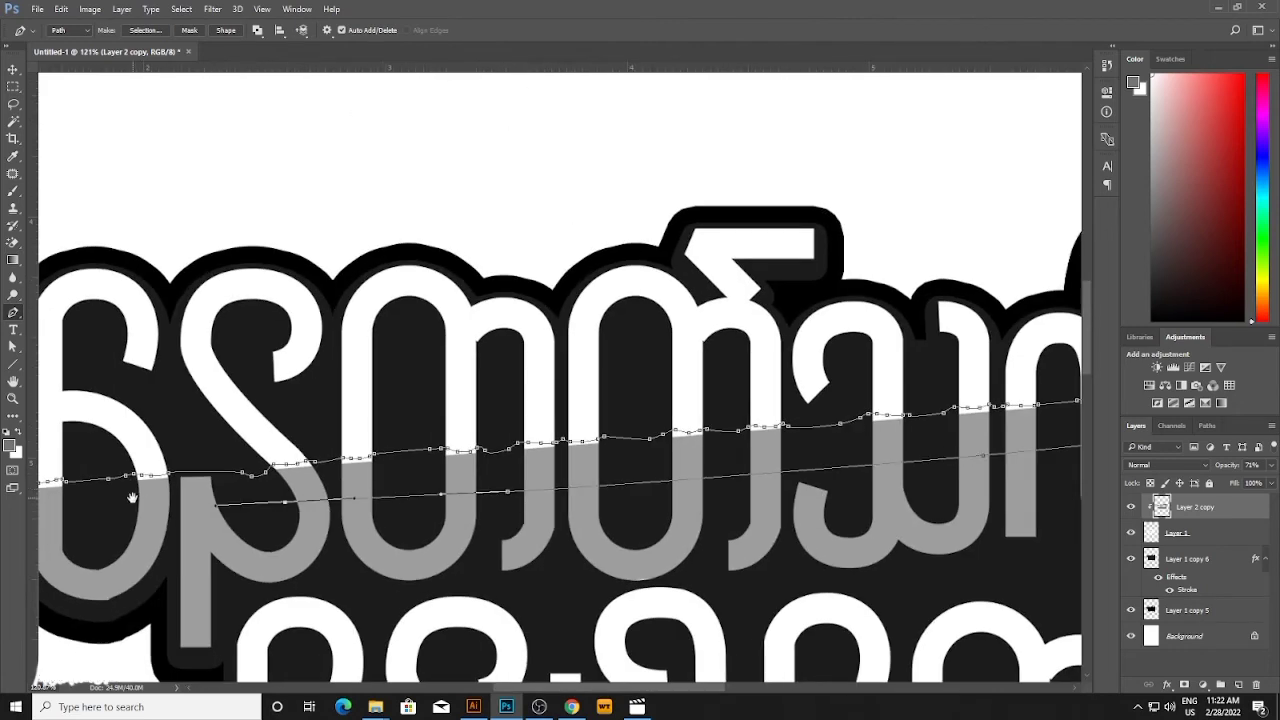
left_click_drag(105, 518, 562, 509)
left_click(424, 512)
key("ctrl+Return")
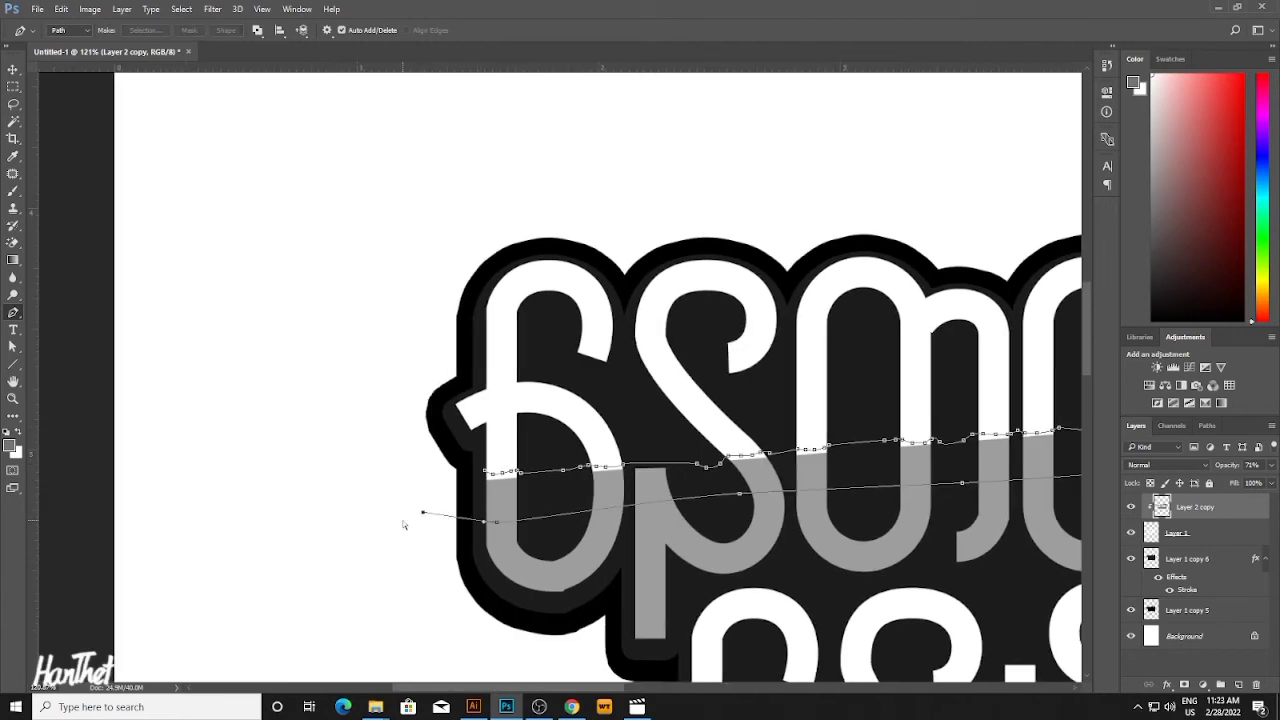
key("ctrl+d")
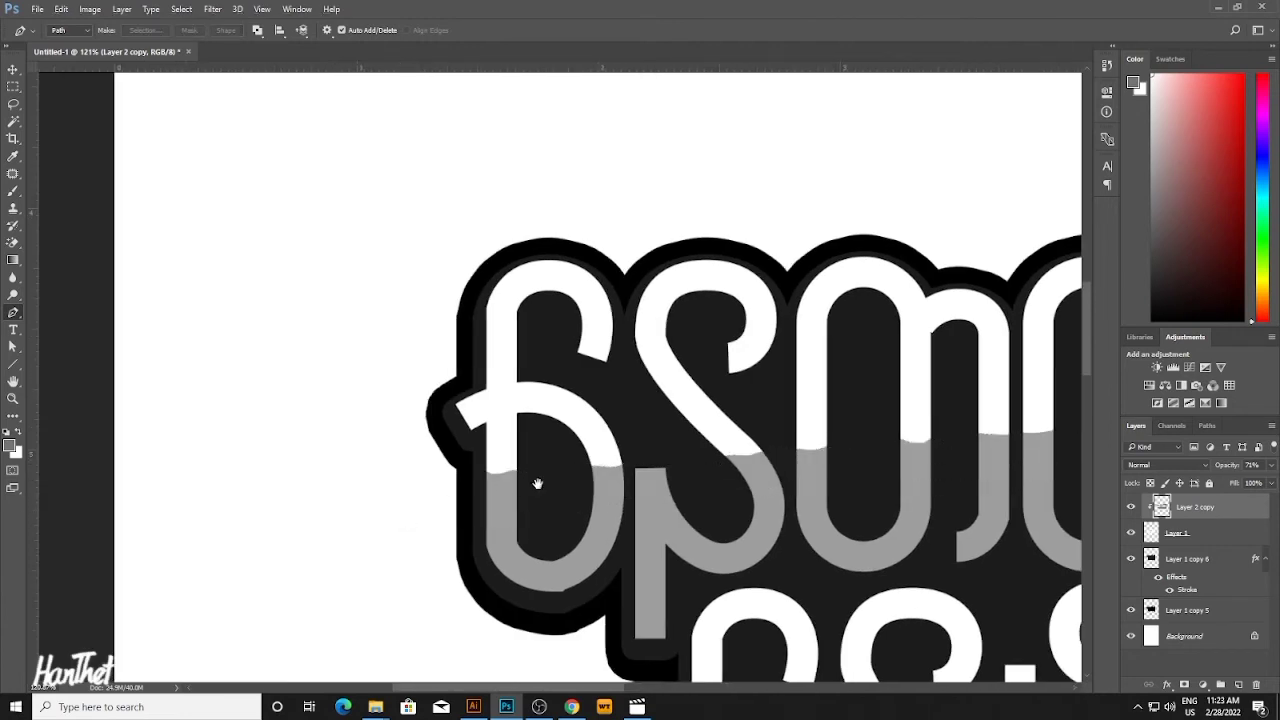
Start a wavy Pen path just above the grey edge across the lower line's first letter.
scroll(406, 527, "down", 3)
scroll(546, 492, "down", 2)
scroll(408, 520, "up", 6)
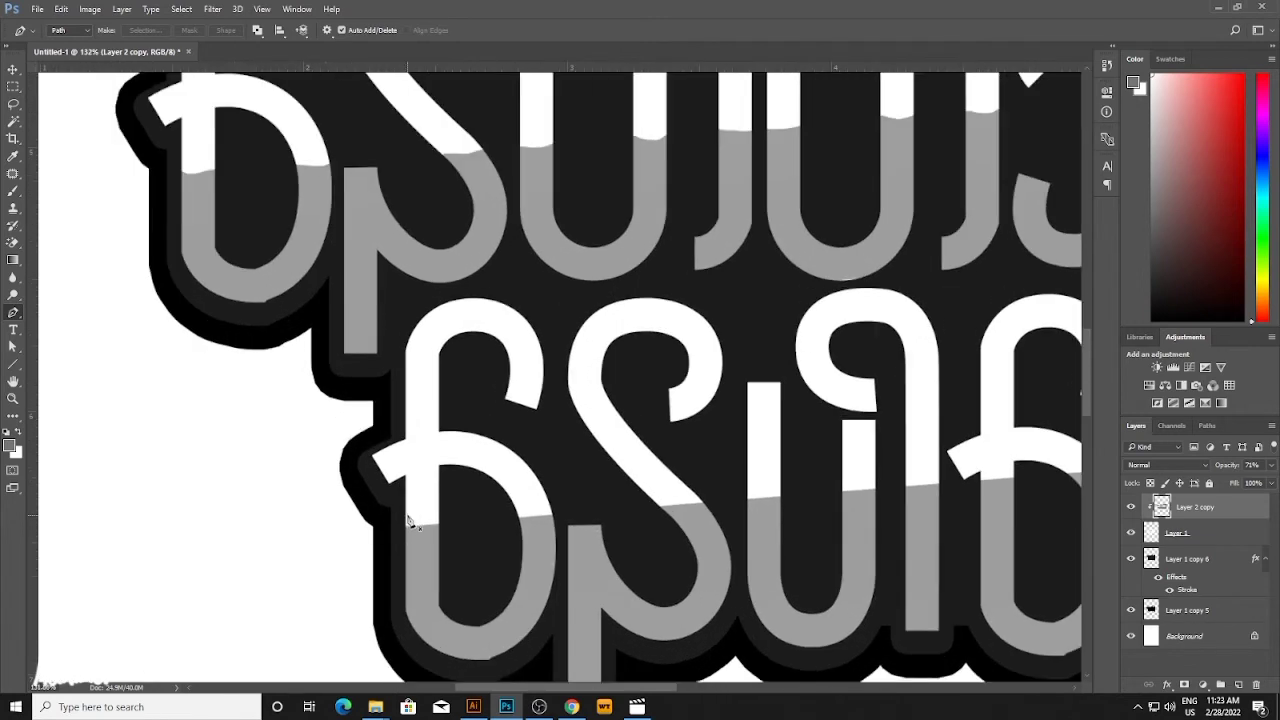
scroll(407, 516, "up", 3)
left_click(401, 514)
left_click_drag(432, 524, 487, 523)
left_click_drag(511, 528, 692, 508)
left_click_drag(776, 514, 612, 530)
Carry the lower line's path across the second letter's diagonal stroke and the third letter's left stem.
left_click_drag(626, 524, 744, 505)
left_click(660, 514)
left_click_drag(762, 509, 535, 537)
left_click(572, 515)
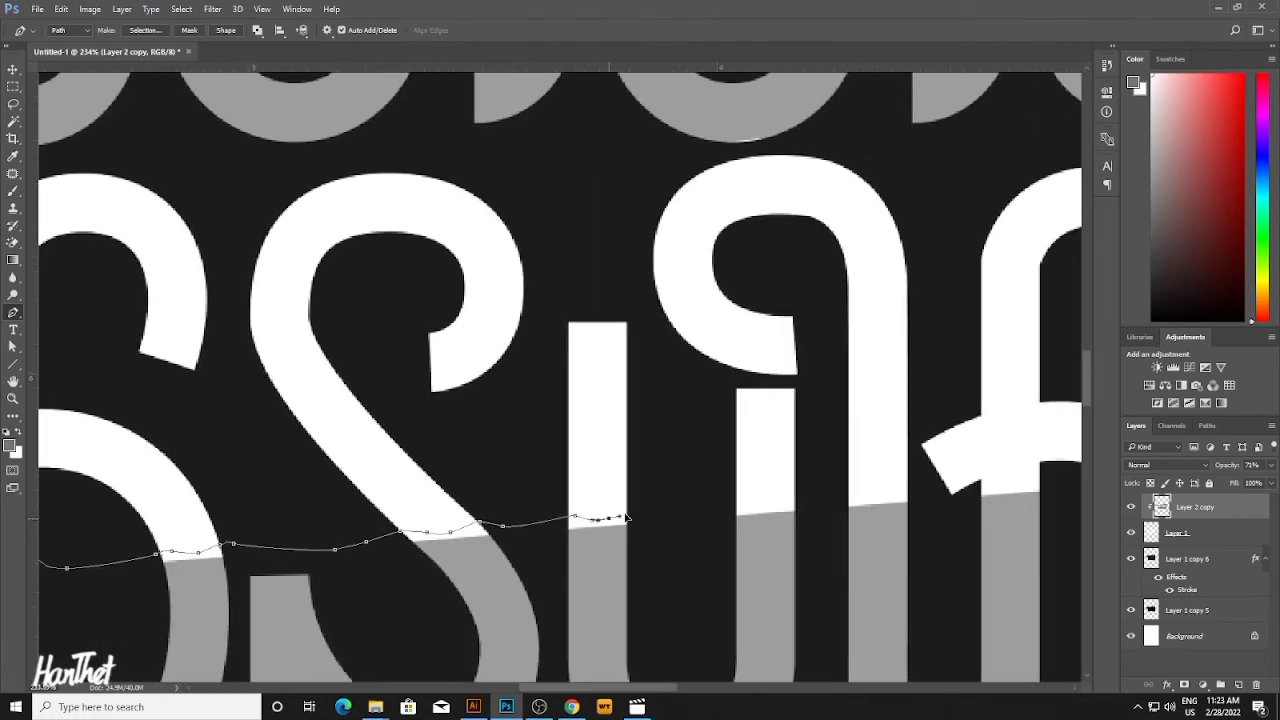
left_click(628, 514)
Wave the path across the third letter's right stem, the tall stem beside it and the following hooked letter.
left_click_drag(645, 517, 777, 500)
left_click(732, 504)
left_click_drag(796, 494, 488, 499)
left_click_drag(547, 501, 674, 490)
left_click_drag(687, 489, 775, 478)
left_click_drag(789, 478, 801, 478)
left_click(838, 468)
left_click(876, 481)
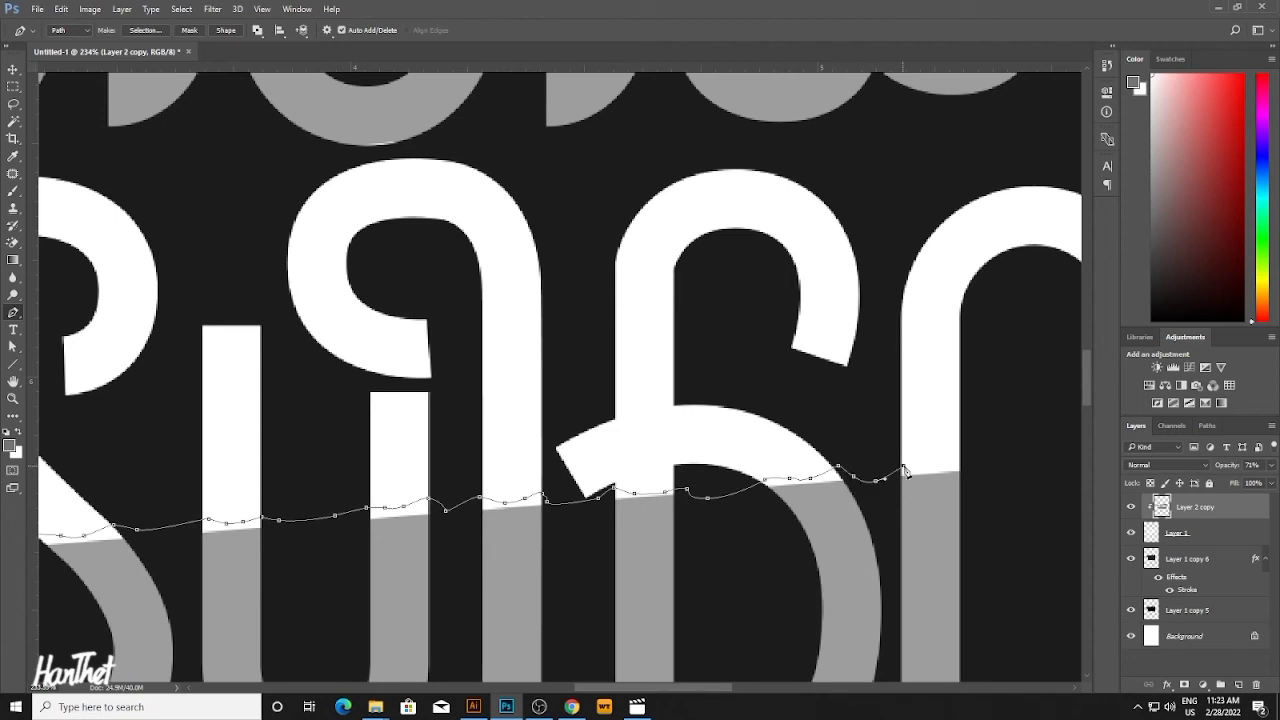
Continue the path across the left stem of the lower line's last large letter and through its inner gap.
left_click_drag(904, 466, 840, 444)
left_click(951, 460)
left_click(964, 455)
left_click(718, 461)
left_click(767, 452)
Wave the path across the remaining stems to the right end of the lower line, just above the grey edge.
left_click_drag(846, 454, 699, 448)
left_click(728, 439)
left_click(737, 449)
left_click(760, 457)
left_click(796, 444)
left_click(820, 435)
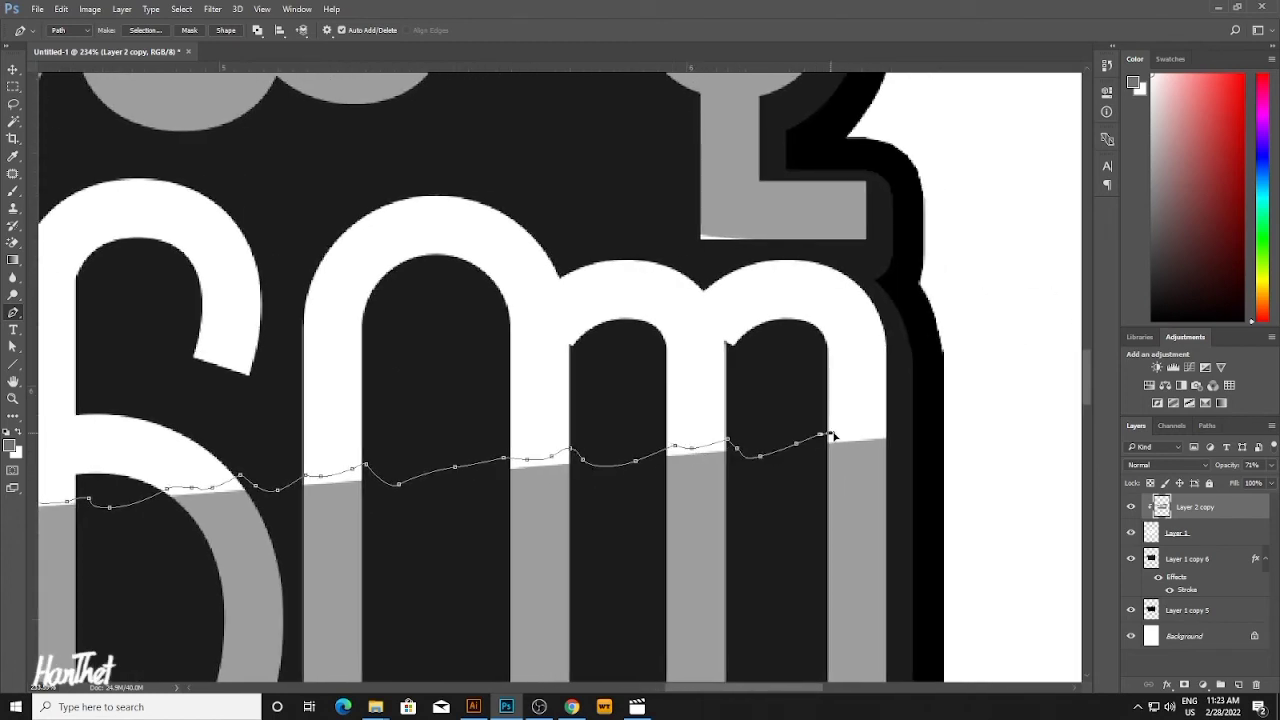
left_click(835, 433)
left_click(848, 433)
left_click(869, 433)
left_click(887, 431)
Close the path back through the lower line's grey area, convert it to a selection, fill it with grey and deselect.
left_click_drag(893, 452, 889, 464)
left_click_drag(812, 504, 741, 528)
left_click_drag(625, 549, 498, 555)
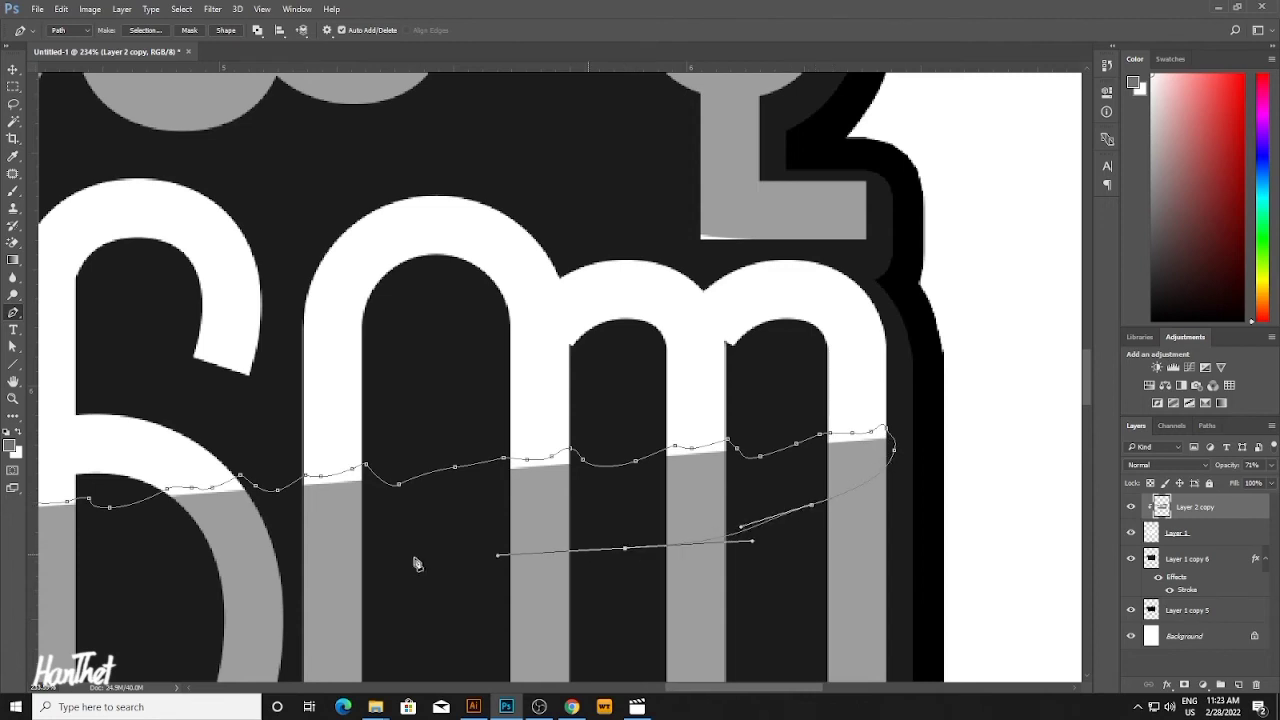
scroll(409, 561, "down", 8)
left_click_drag(369, 552, 612, 490)
left_click_drag(431, 533, 322, 541)
left_click_drag(241, 538, 597, 489)
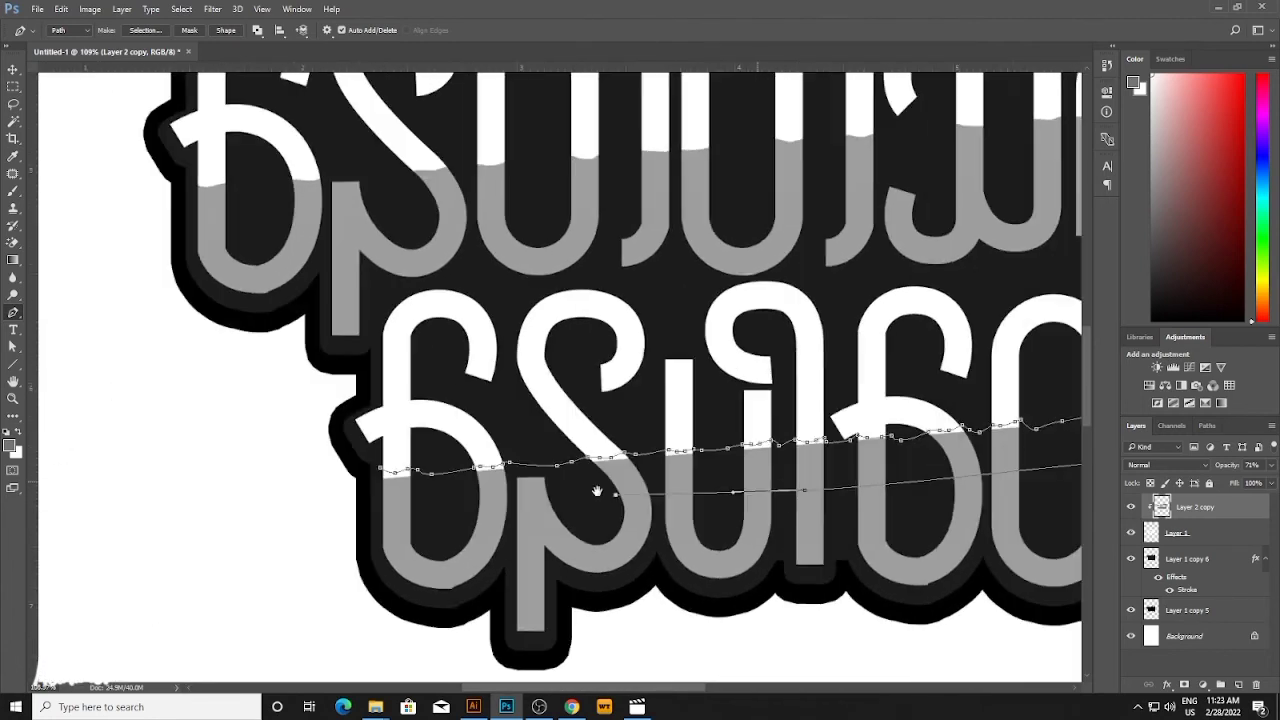
left_click_drag(465, 515, 420, 517)
left_click(372, 513)
key("ctrl+Return")
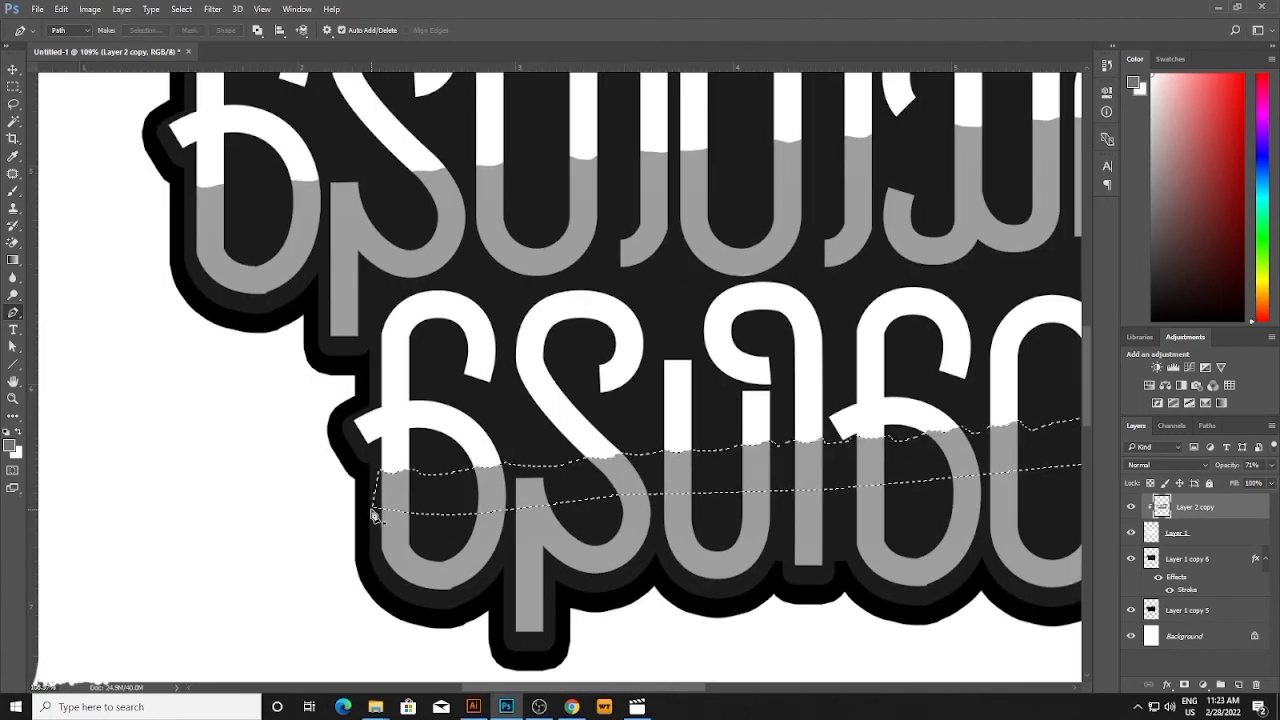
scroll(372, 515, "down", 4)
scroll(600, 360, "up", 3)
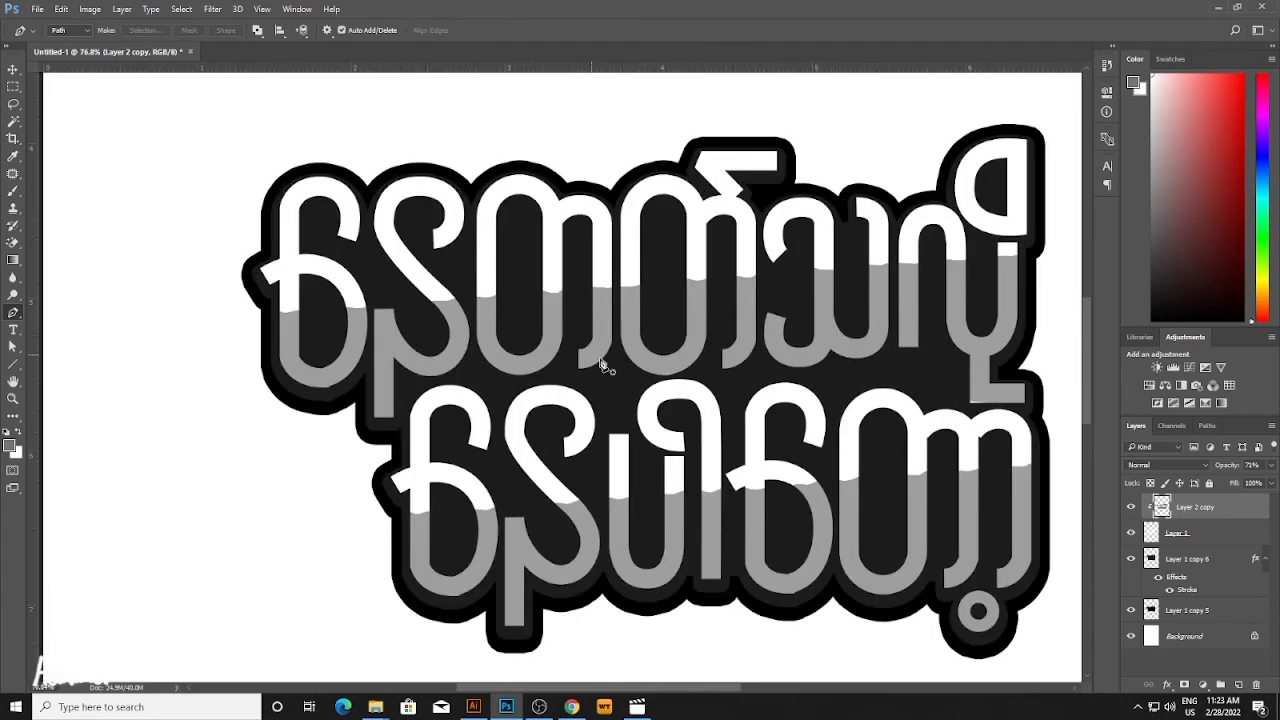
Select the white lettering layer, Layer 1, and enable a Stroke effect in its layer style.
key("v")
left_click(662, 428)
scroll(666, 449, "up", 3)
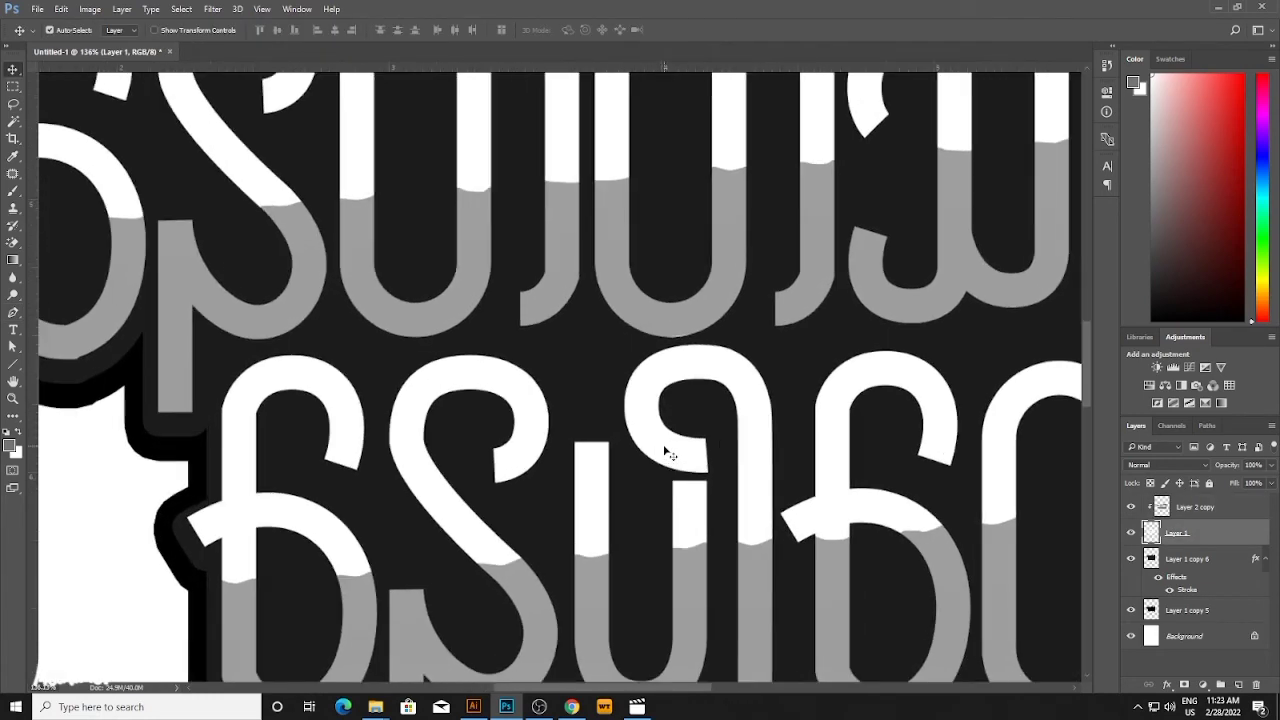
right_click(1195, 541)
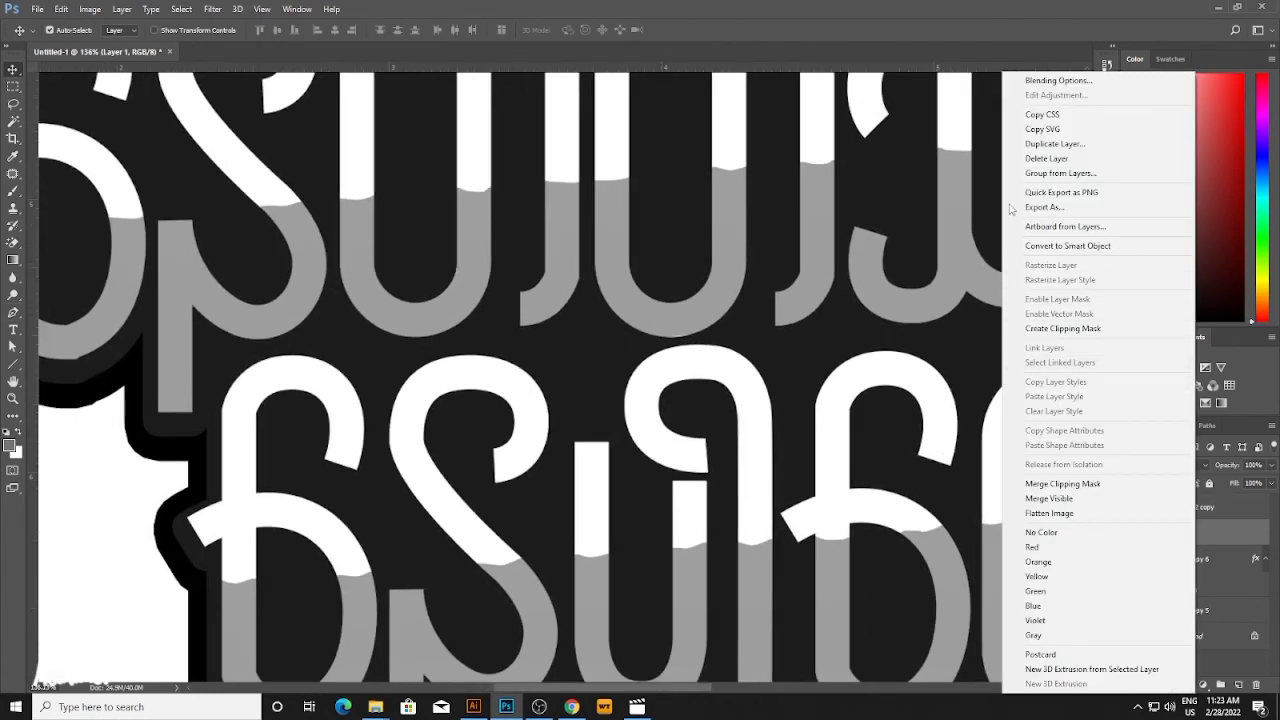
left_click(1050, 80)
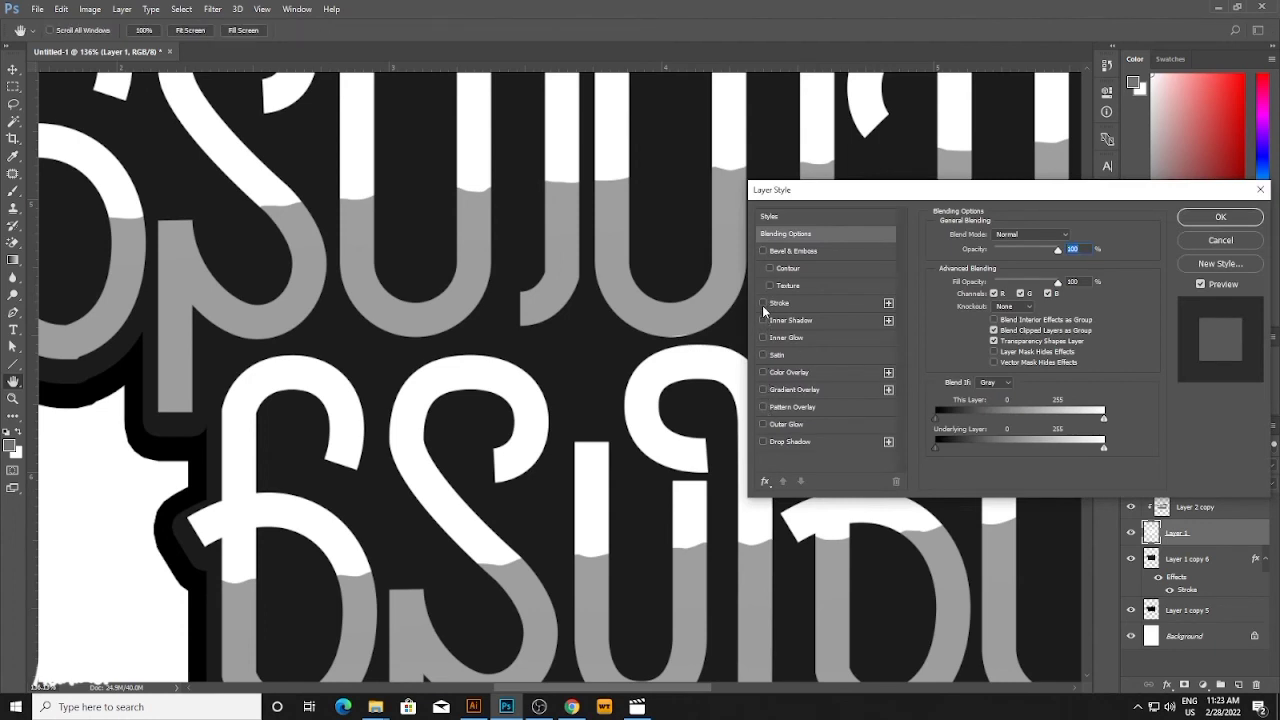
left_click(763, 303)
left_click(823, 304)
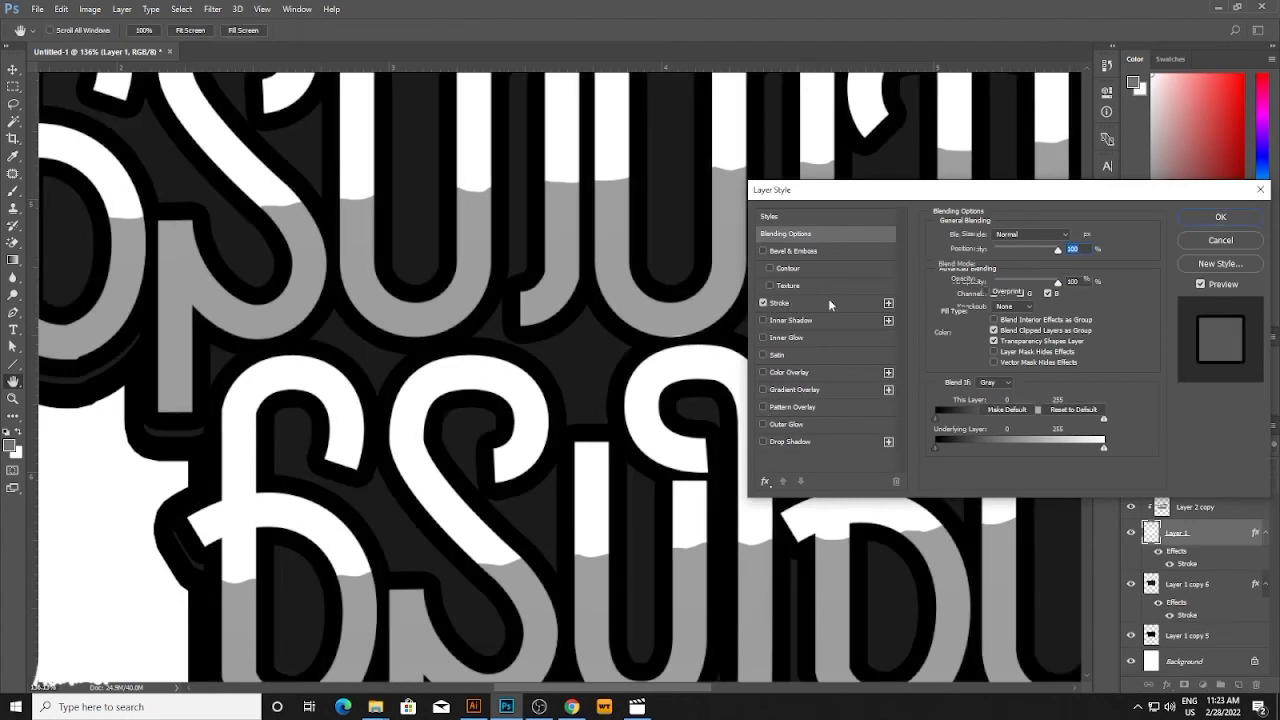
Set the colour of Layer 1's stroke to white.
left_click(965, 332)
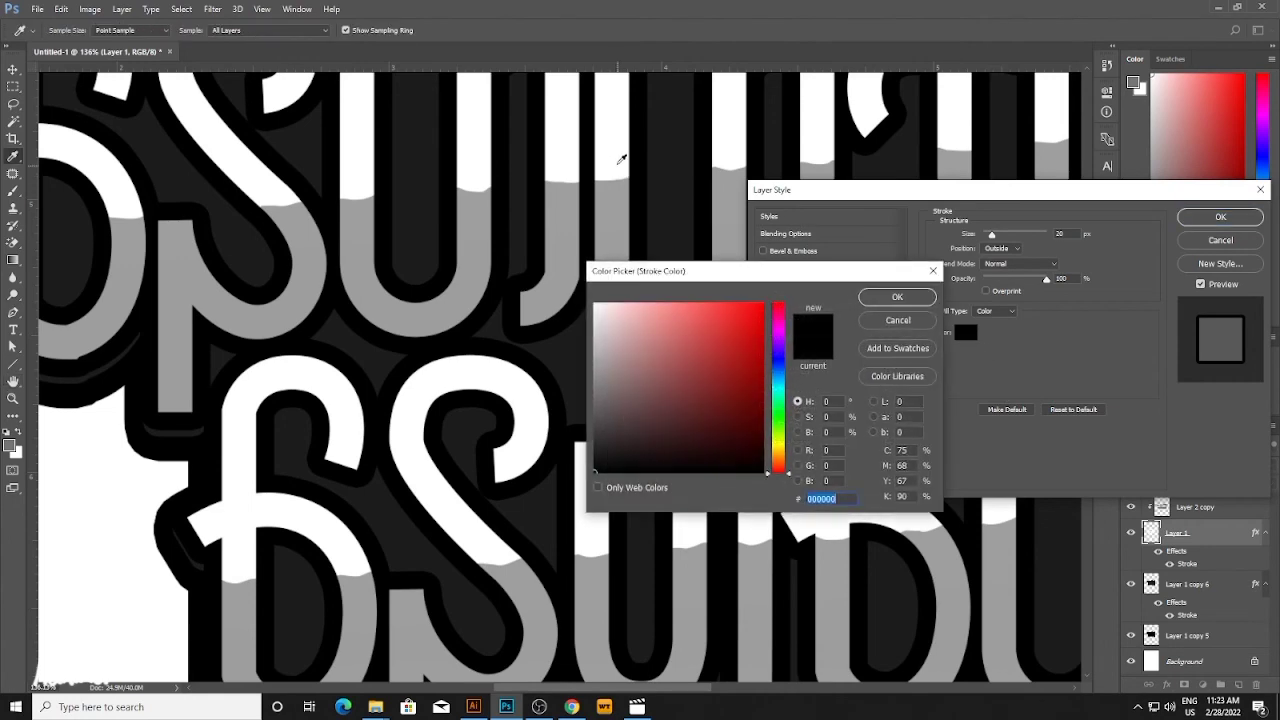
left_click(658, 192)
left_click(896, 297)
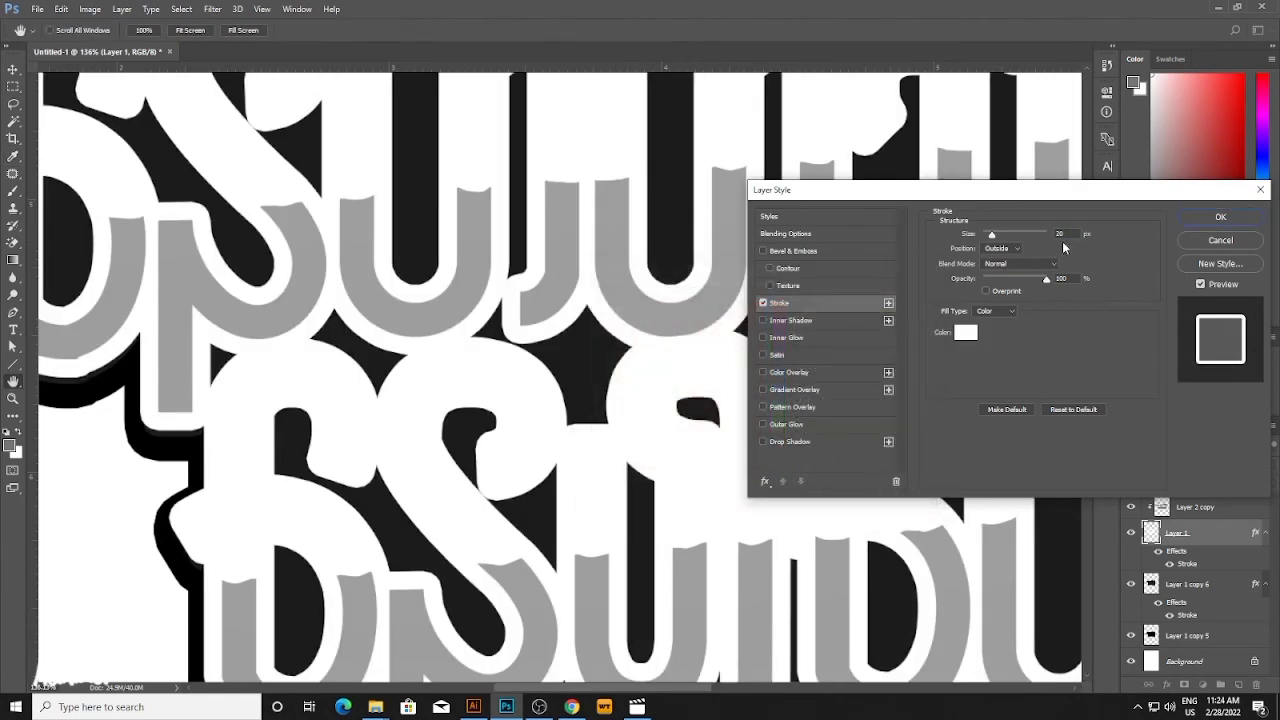
Reduce the size of Layer 1's outside stroke to 4 px and apply the layer style.
left_click_drag(1067, 236, 1024, 264)
key("Down")
key("Down")
key("Down")
key("Down")
key("Down")
key("Down")
key("Down")
key("Down")
key("Down")
key("Down")
key("Down")
key("Down")
key("Down")
key("Down")
key("Down")
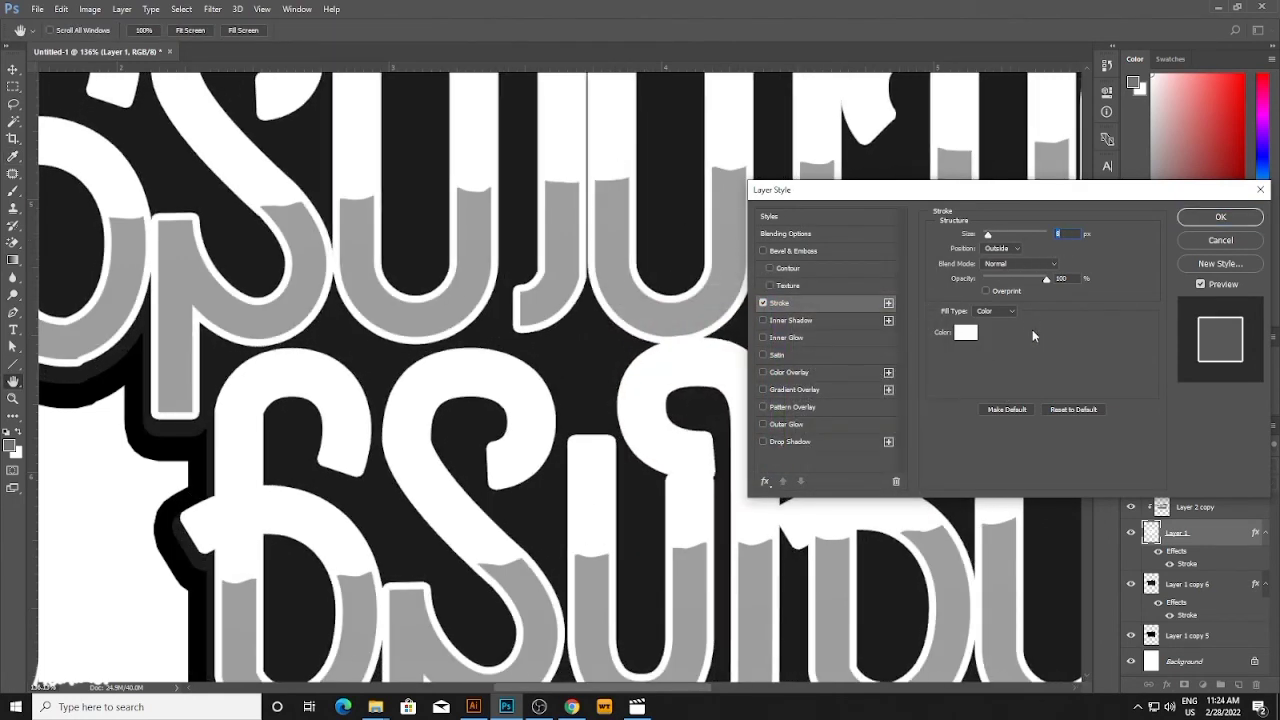
key("Down")
key("Down")
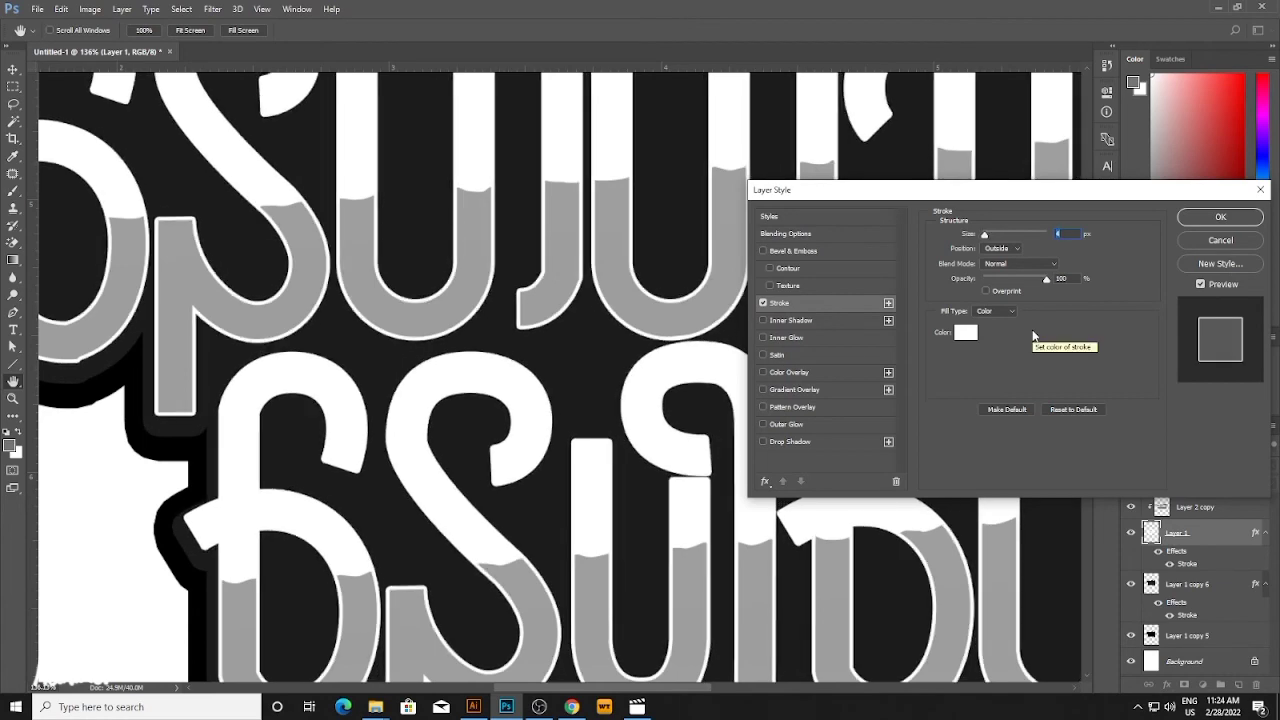
key("Down")
key("Down")
key("Return")
key("ctrl+0")
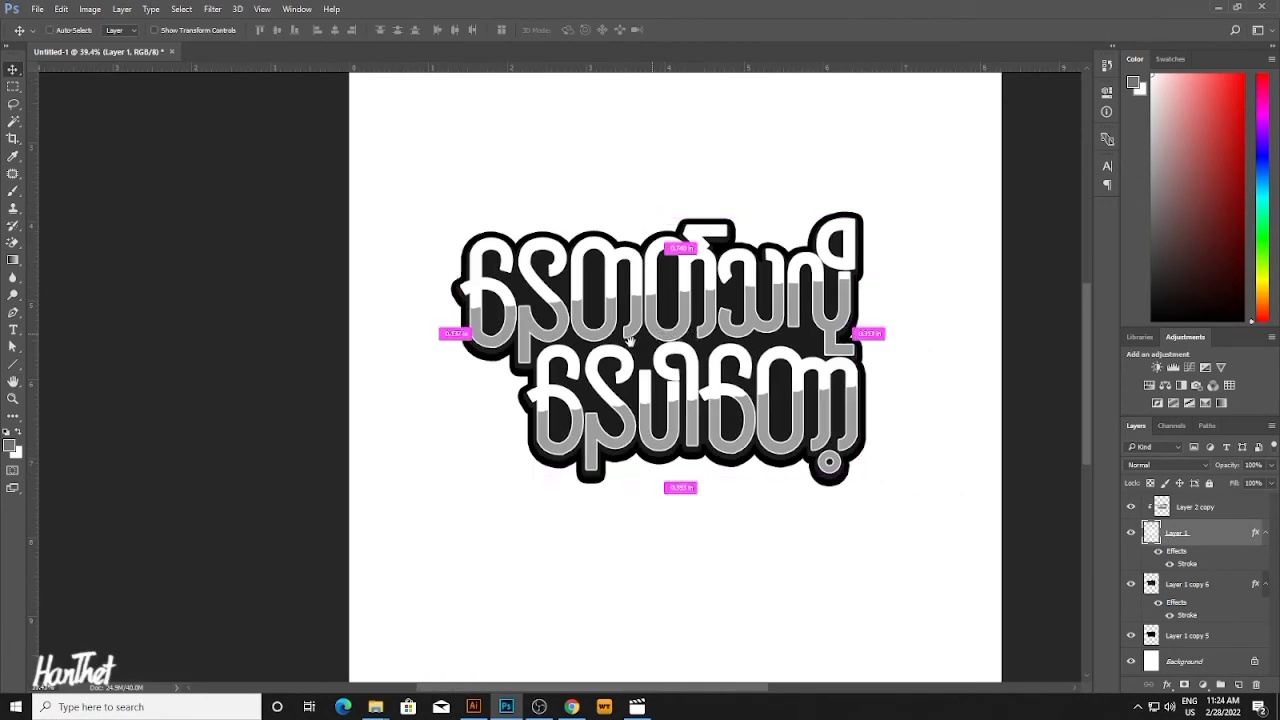
left_click_drag(618, 347, 573, 366)
left_click_drag(326, 194, 758, 503)
left_click(497, 629)
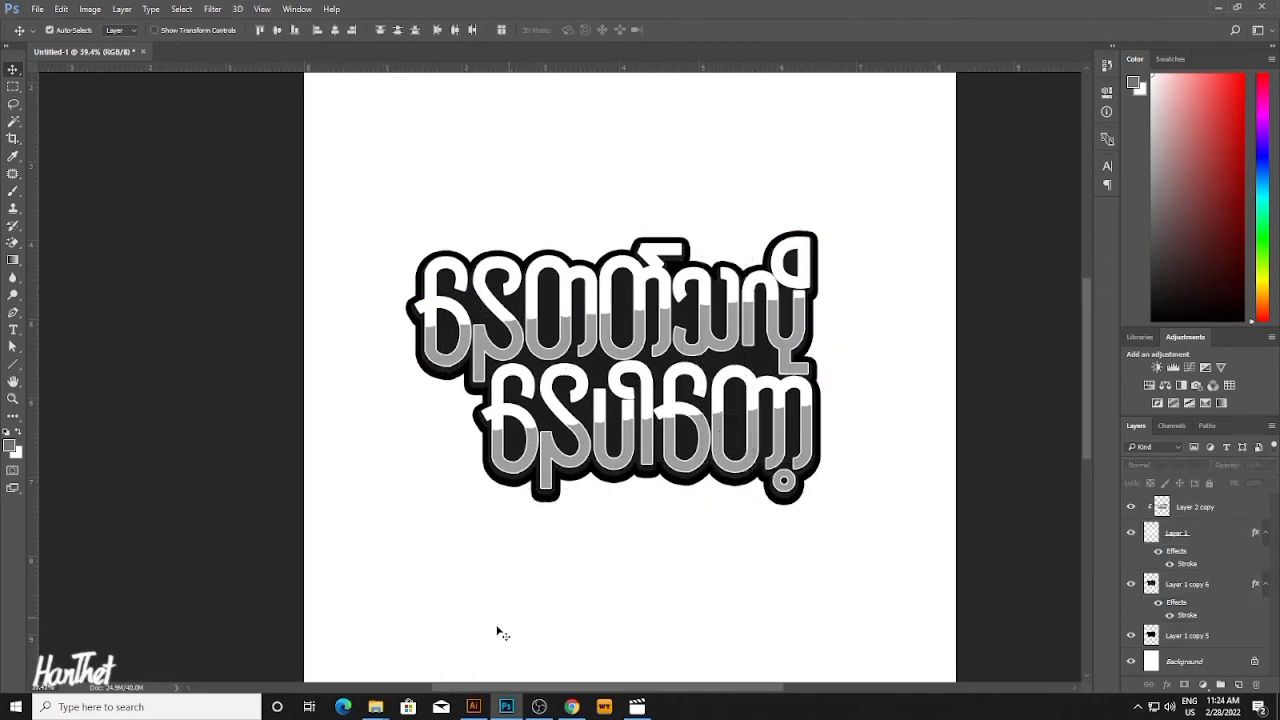
Switch to the process folder in File Explorer and open the bg image with Adobe Photoshop CC 2017.
mouse_move(378, 708)
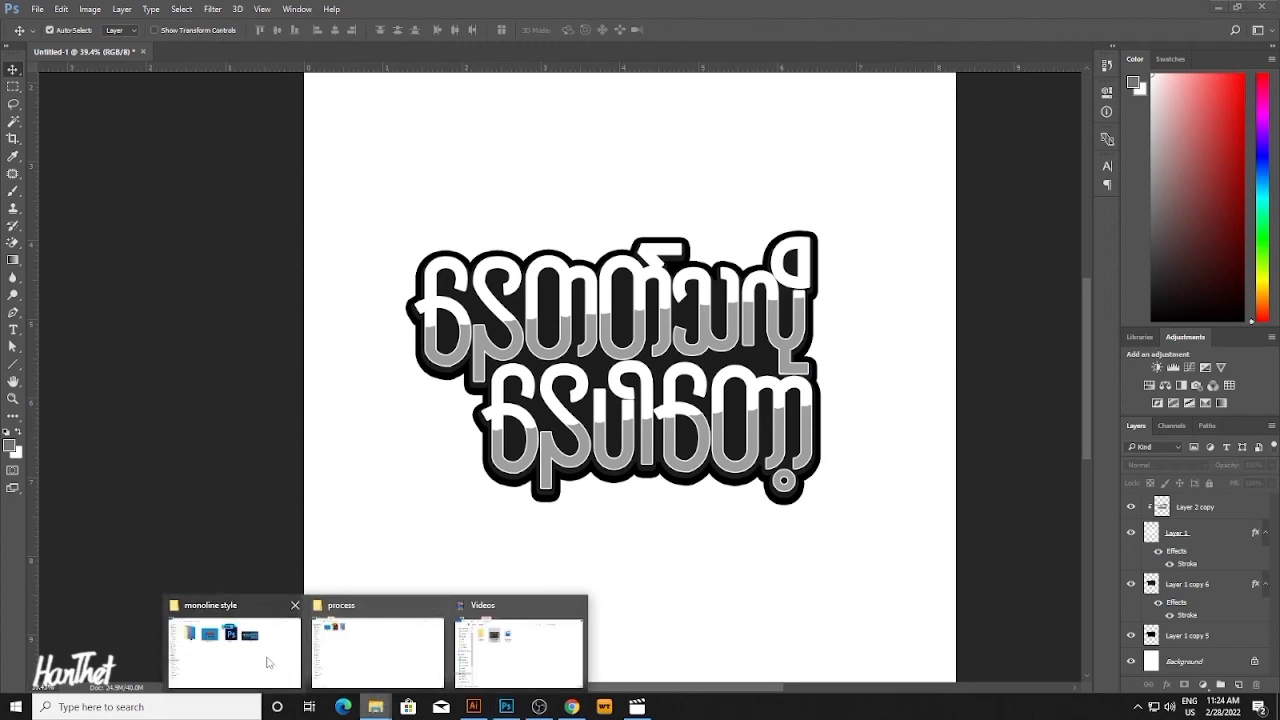
mouse_move(297, 662)
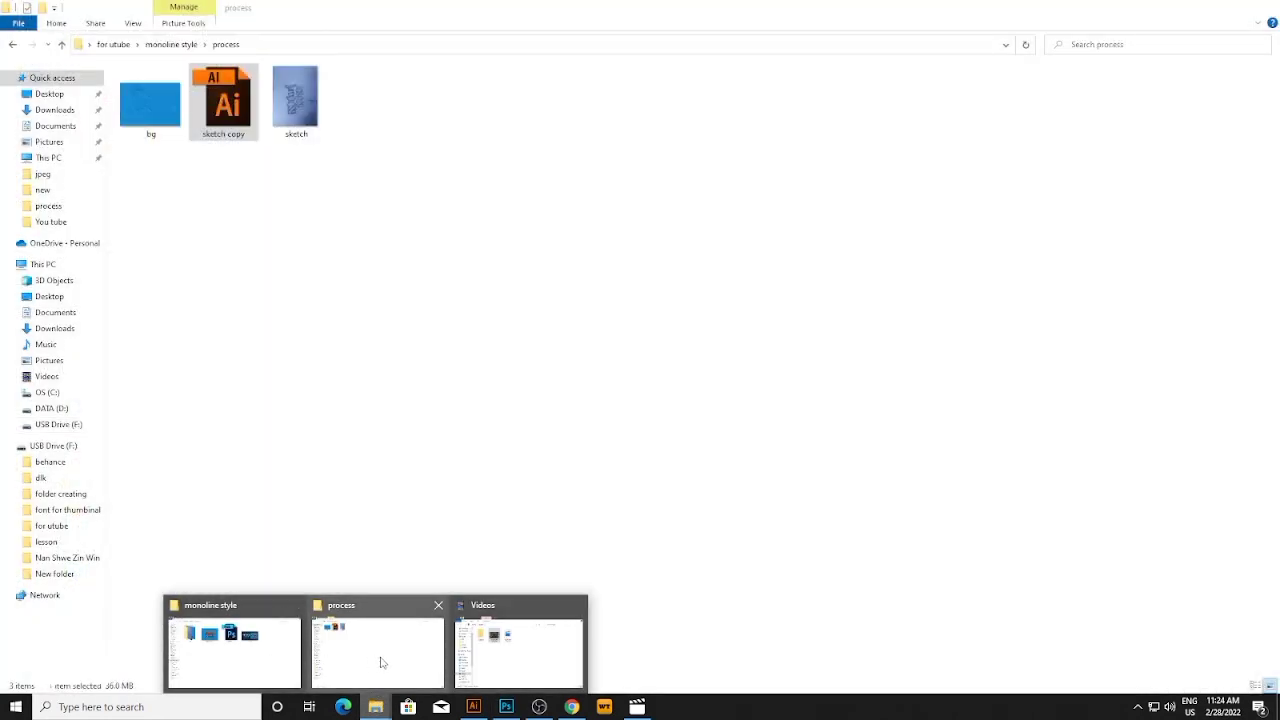
left_click(380, 660)
left_click(155, 119)
right_click(156, 115)
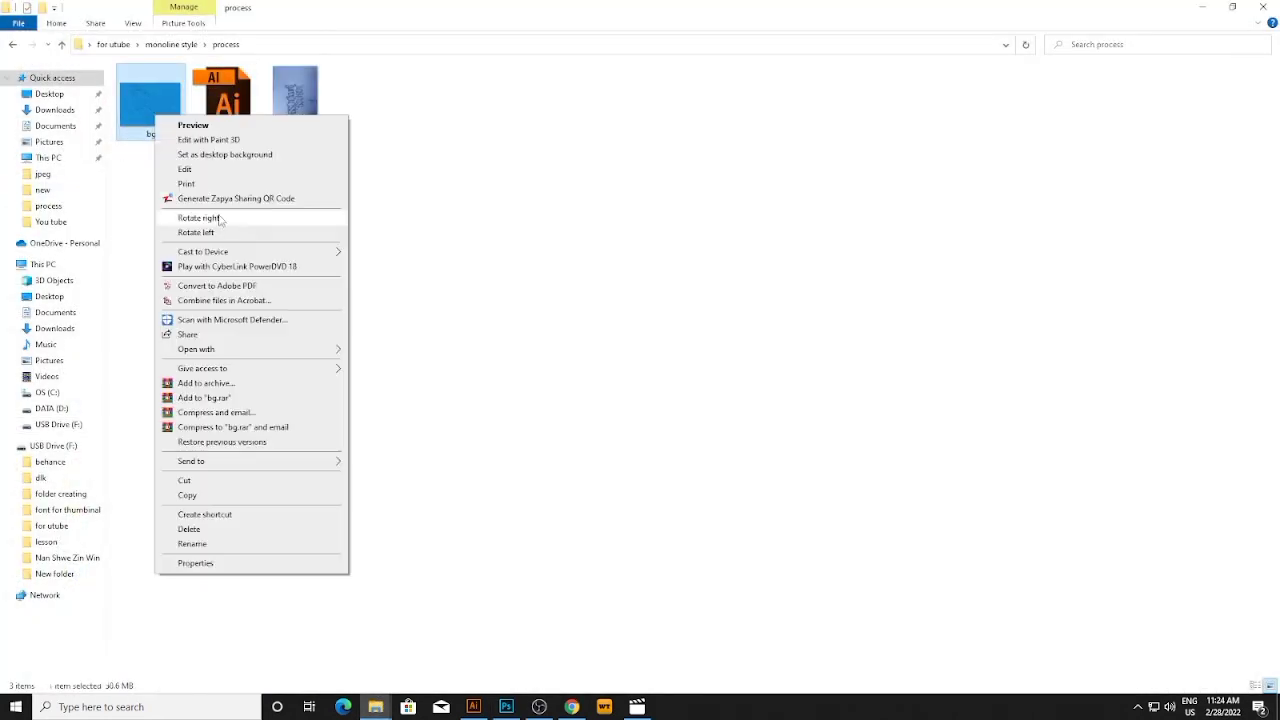
mouse_move(240, 354)
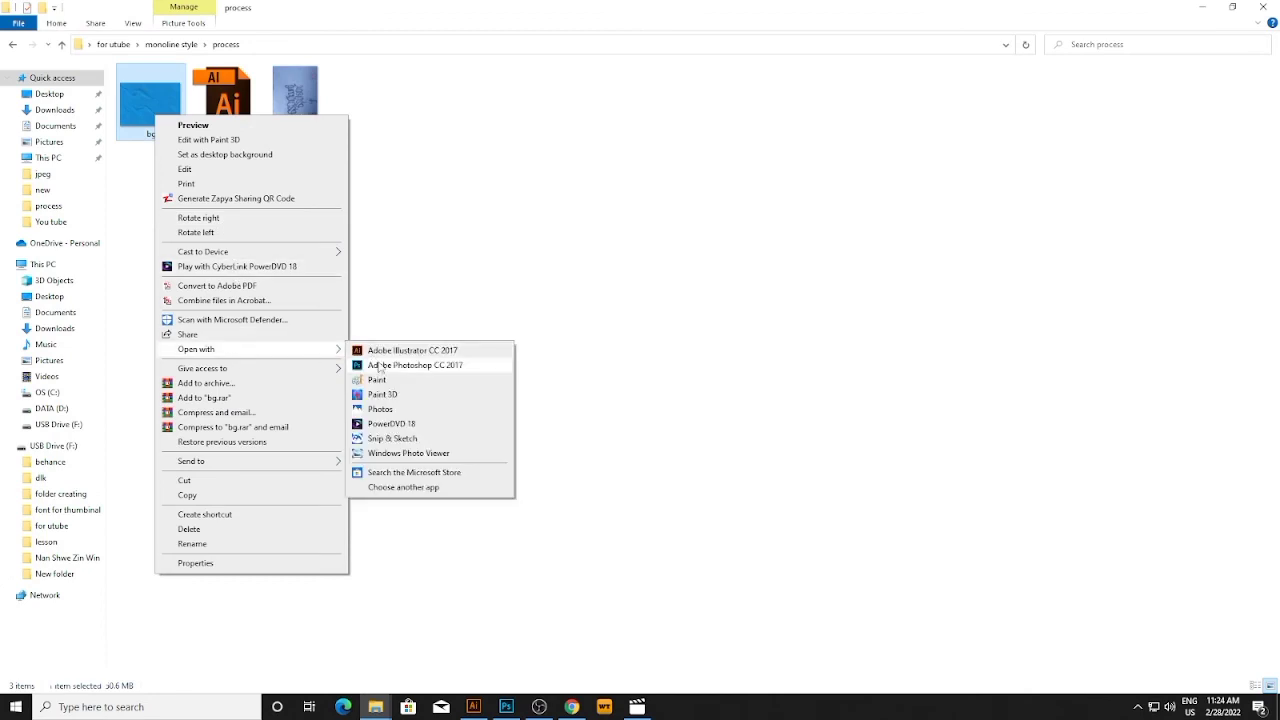
left_click(380, 366)
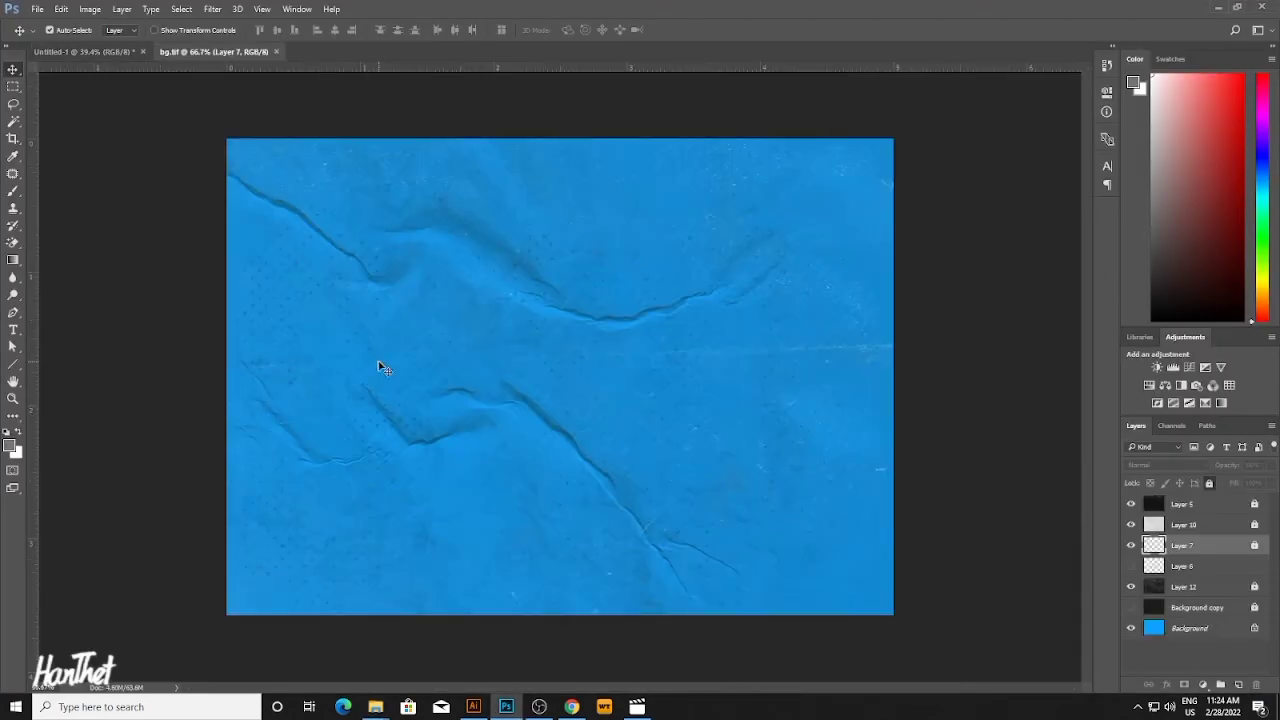
Go back to the Untitled-1 document, group all lettering layers above the Background, and check the group by toggling its visibility.
left_click(100, 49)
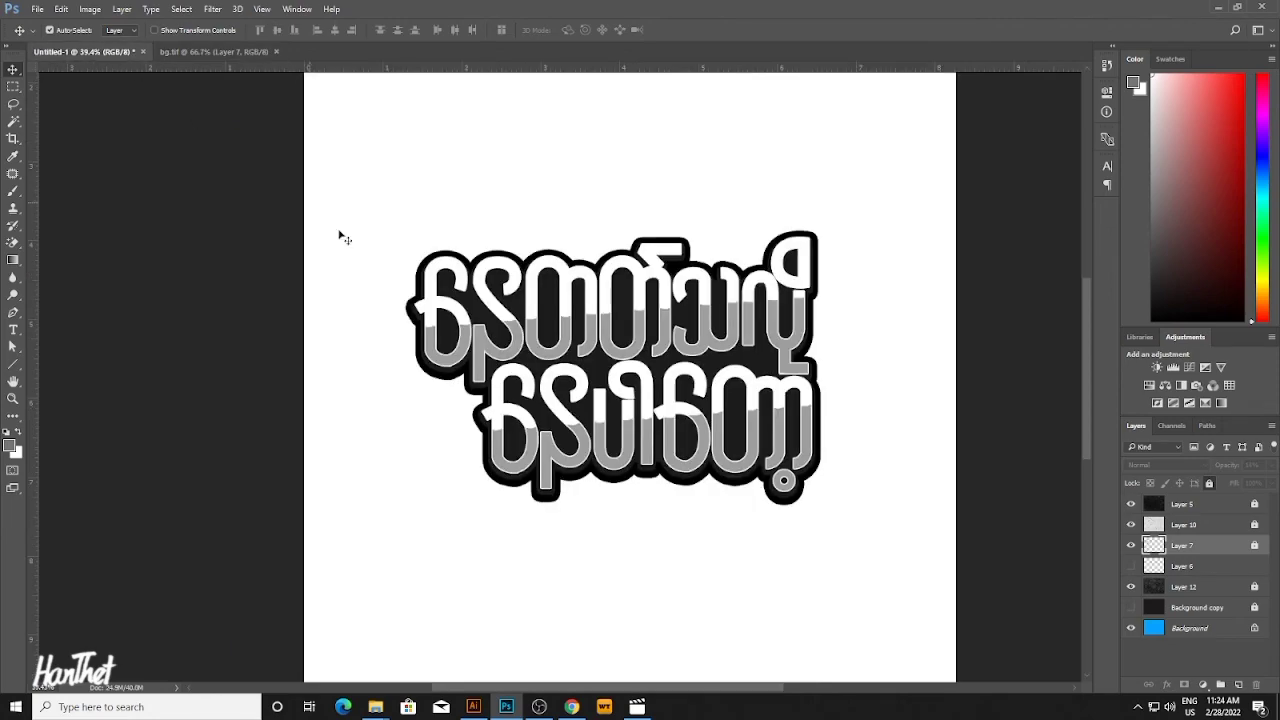
scroll(594, 330, "up", 2)
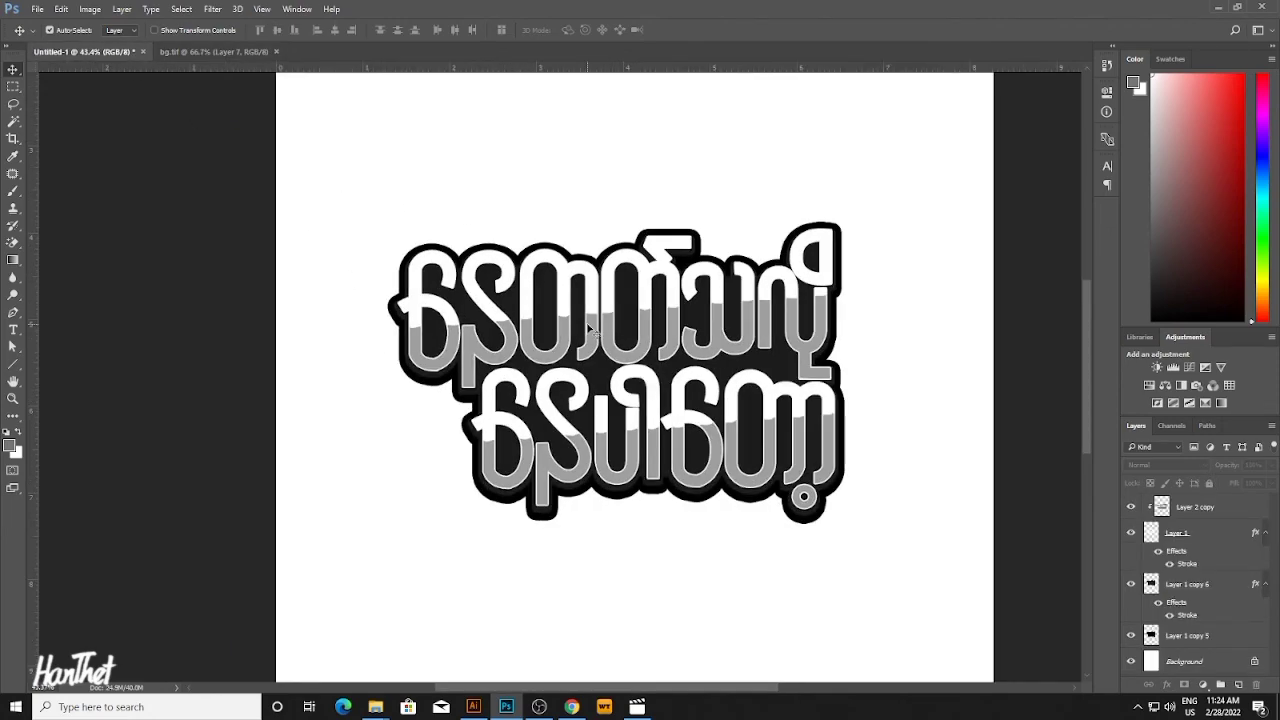
scroll(594, 334, "down", 3)
left_click_drag(402, 224, 820, 532)
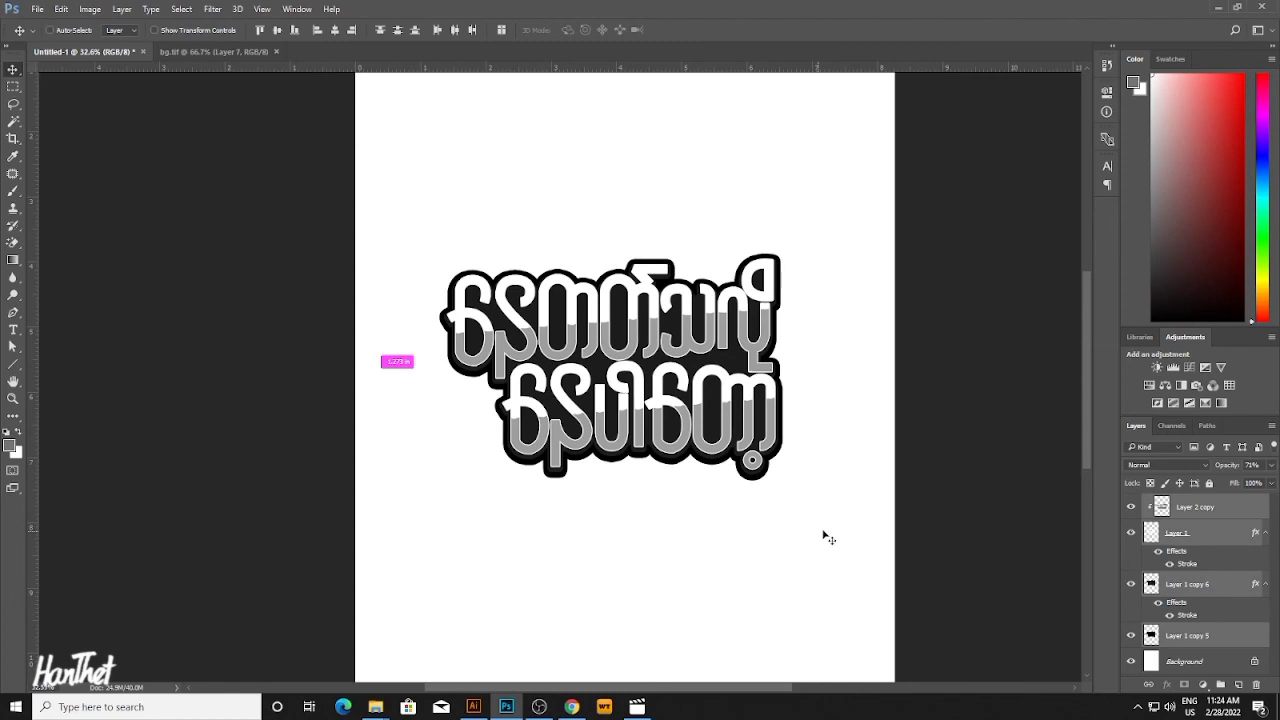
key("ctrl+g")
left_click(1131, 501)
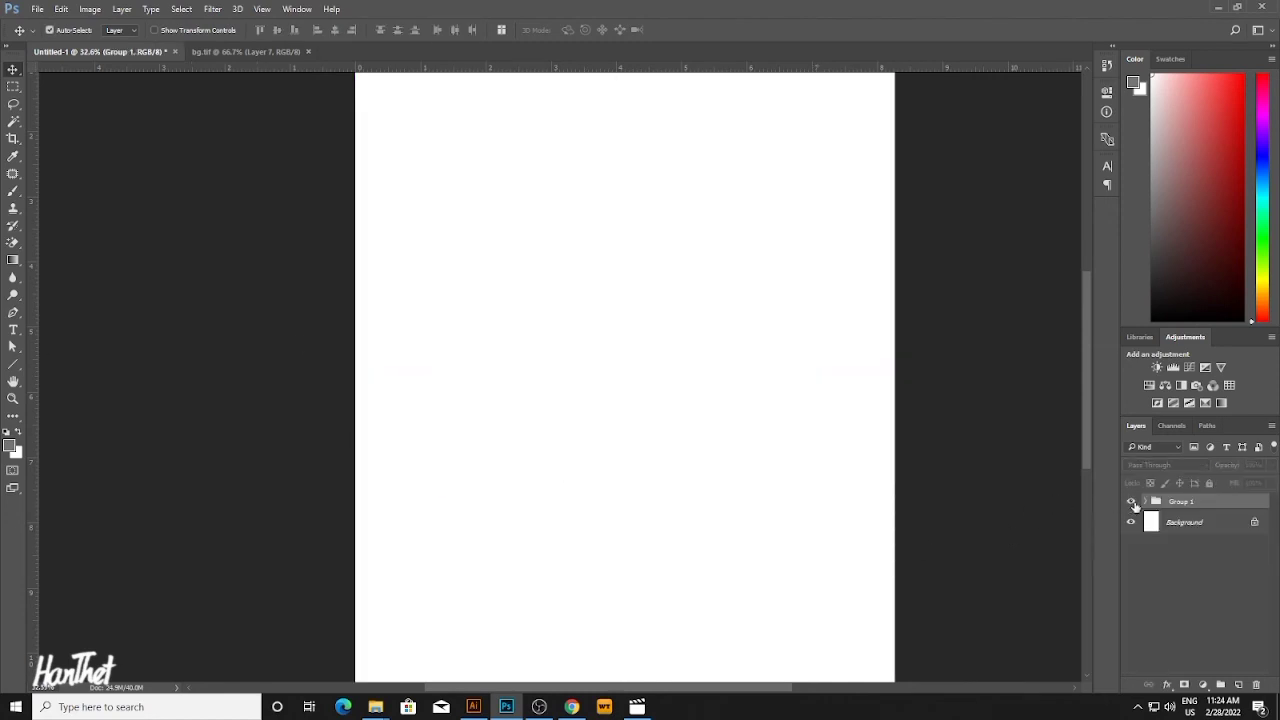
left_click(1131, 501)
Copy Group 1 into the bg.tif document, scale it to about 71% and place it around the middle of the blue background.
left_click_drag(1165, 501, 573, 382)
scroll(505, 387, "down", 2)
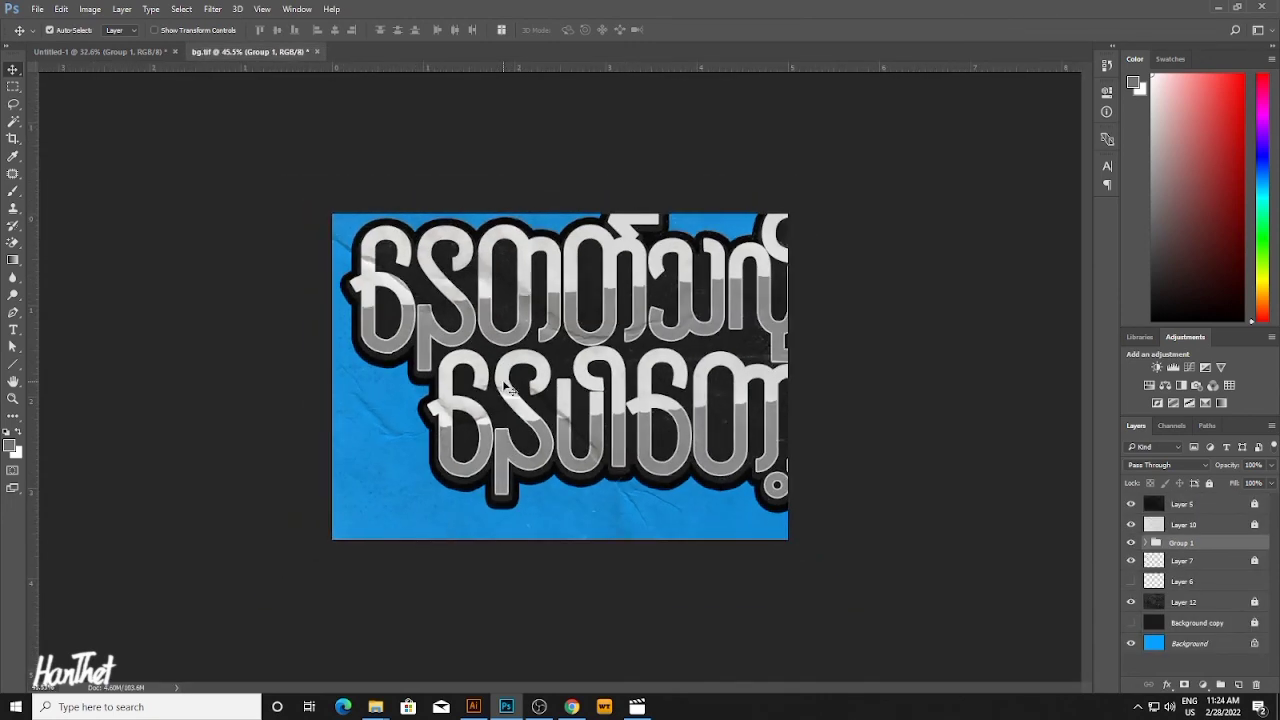
key("ctrl+t")
left_click_drag(825, 210, 718, 272)
left_click_drag(668, 314, 705, 297)
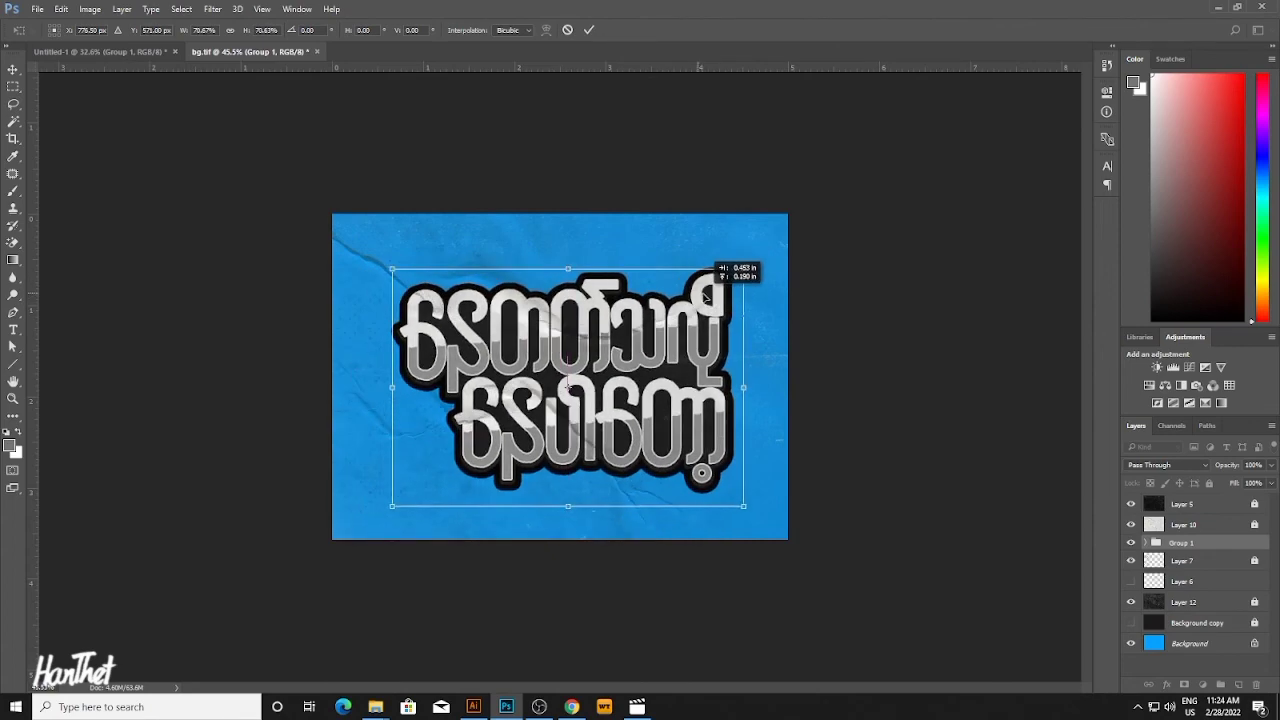
key("Return")
scroll(565, 390, "up", 3)
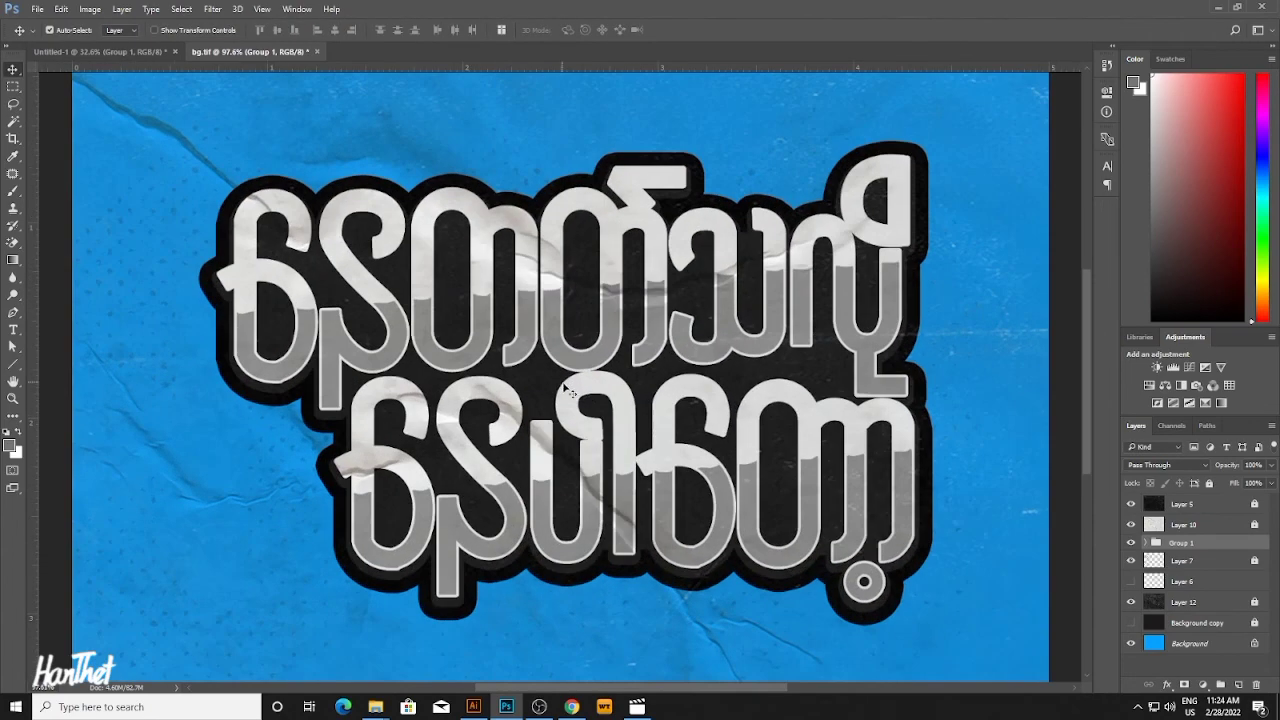
Expand Group 1 in bg.tif and set Layer 1's stroke position to Inside with a size of 4 px.
left_click(1156, 542)
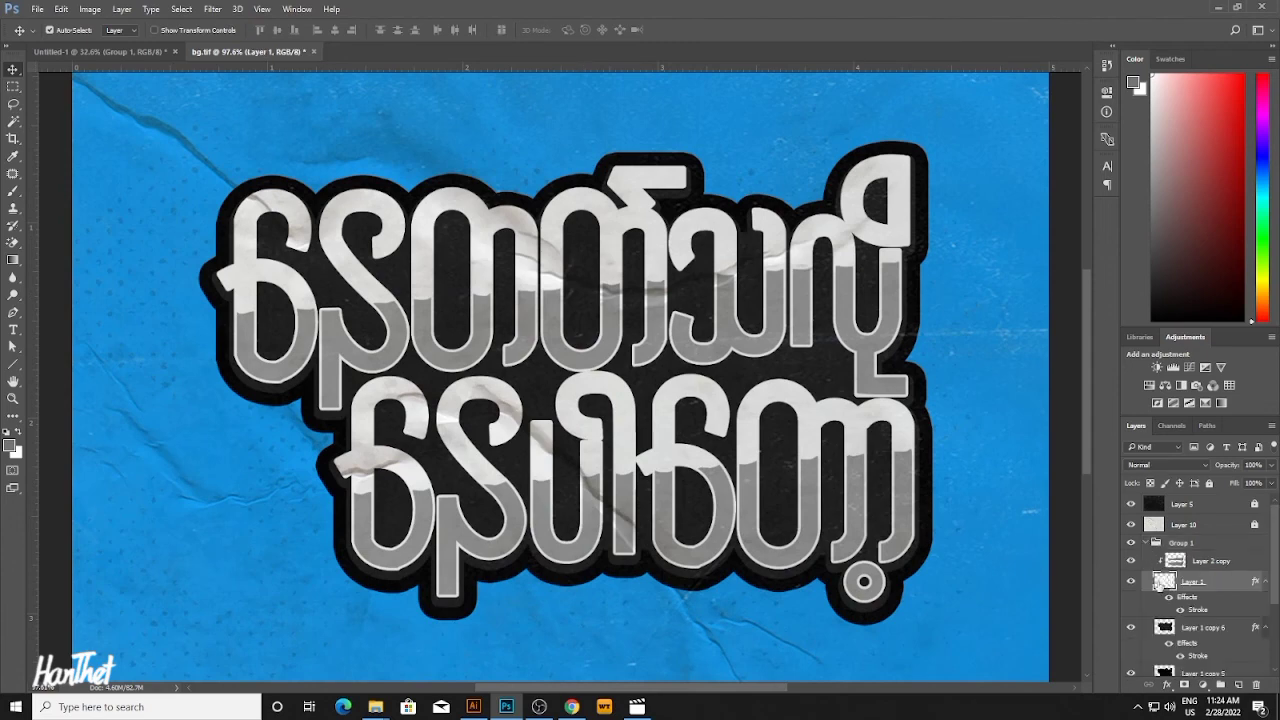
left_click(1131, 582)
left_click(1131, 582)
double_click(1140, 588)
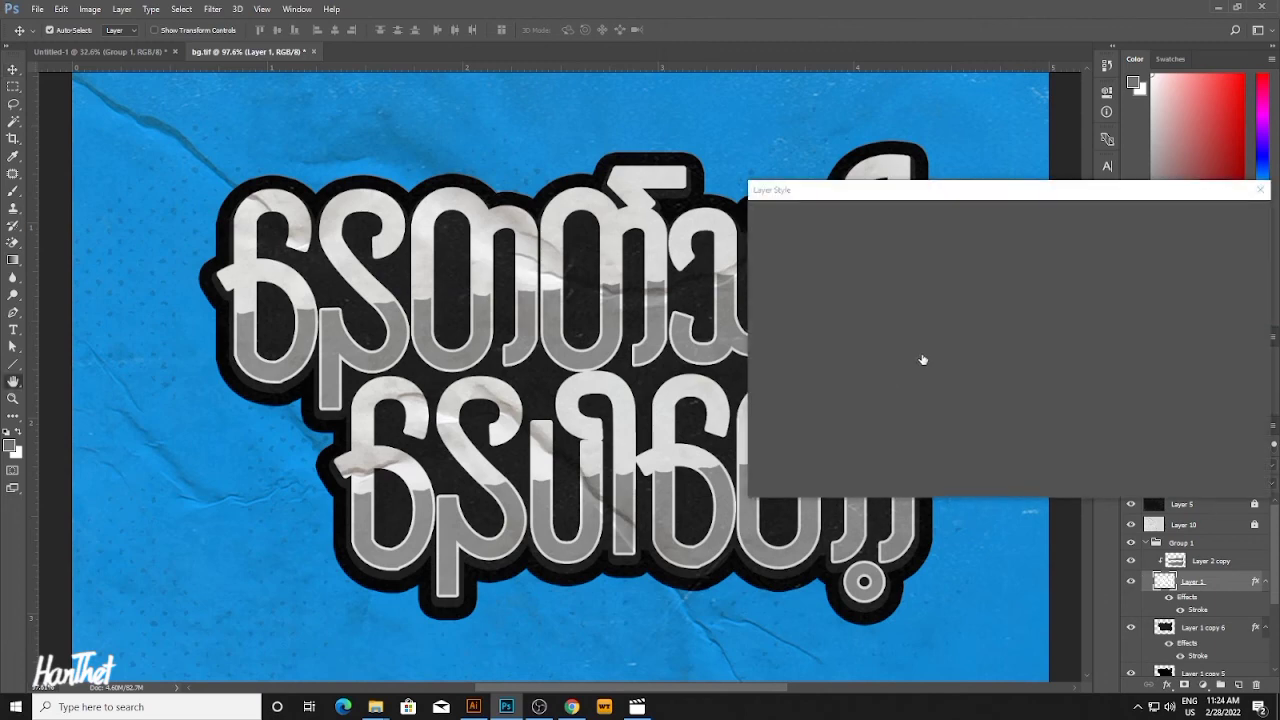
left_click(1013, 249)
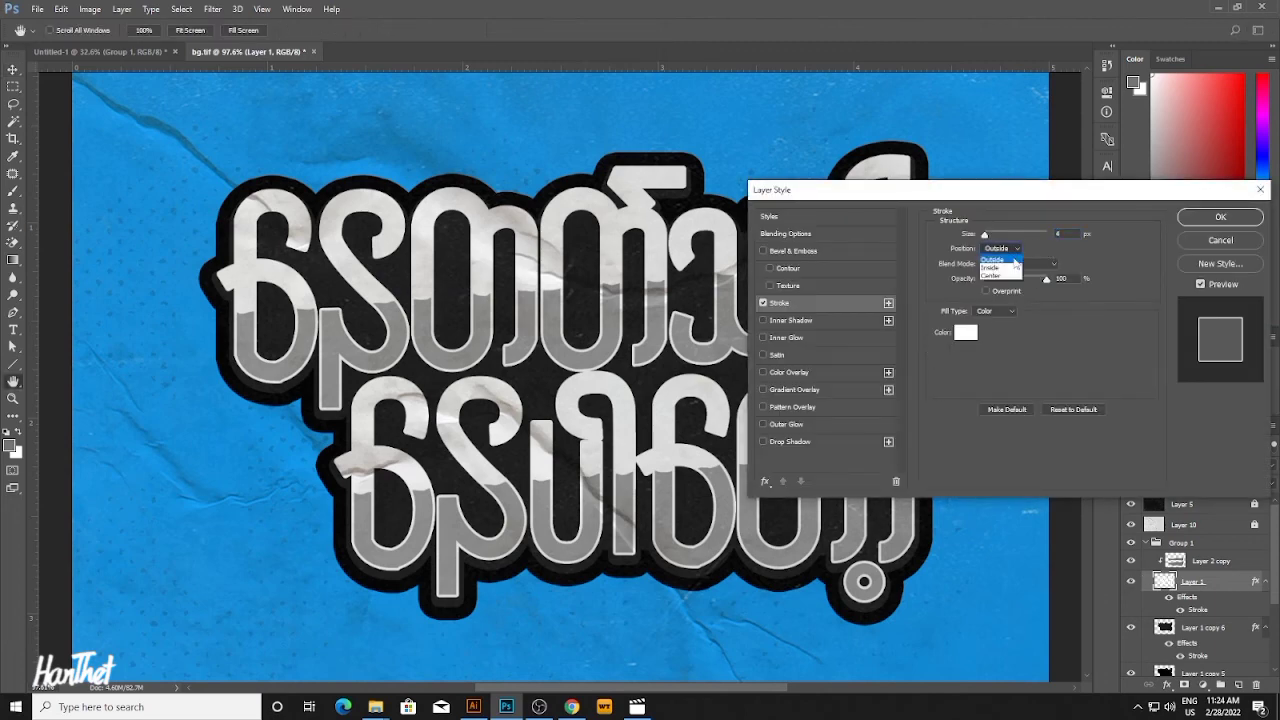
left_click(1010, 267)
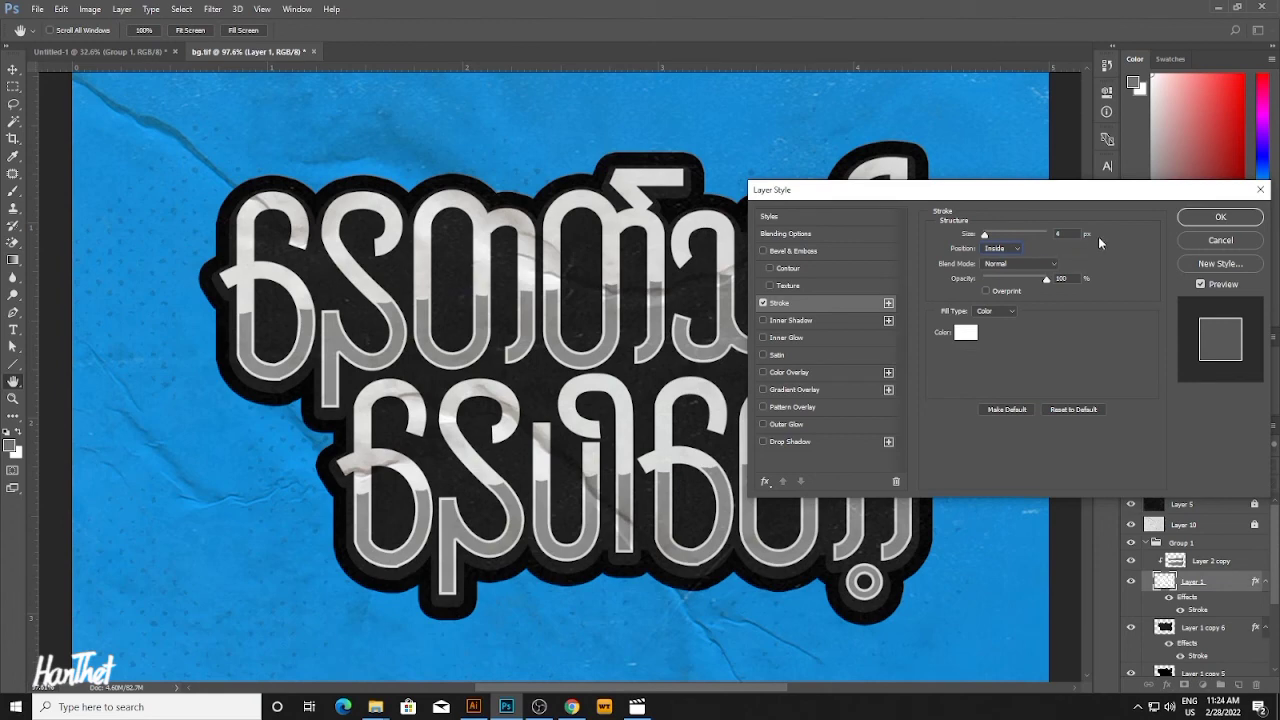
key("Down")
key("Down")
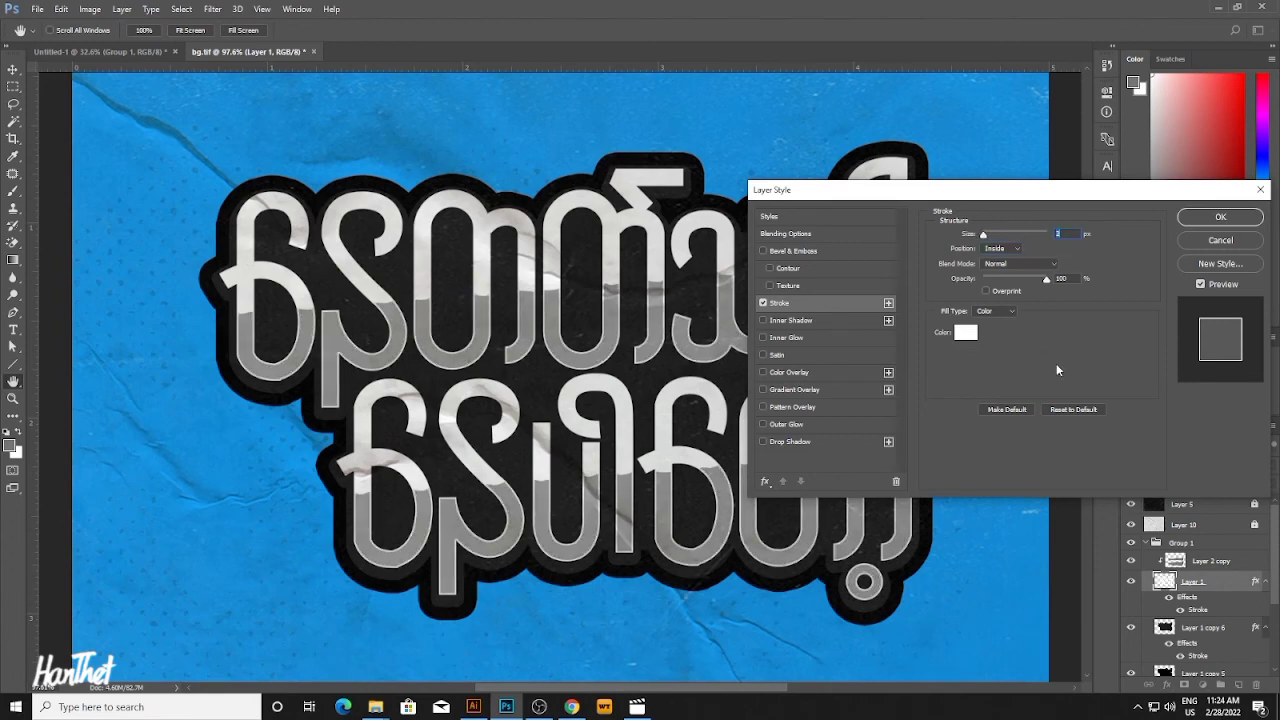
key("Up")
key("Up")
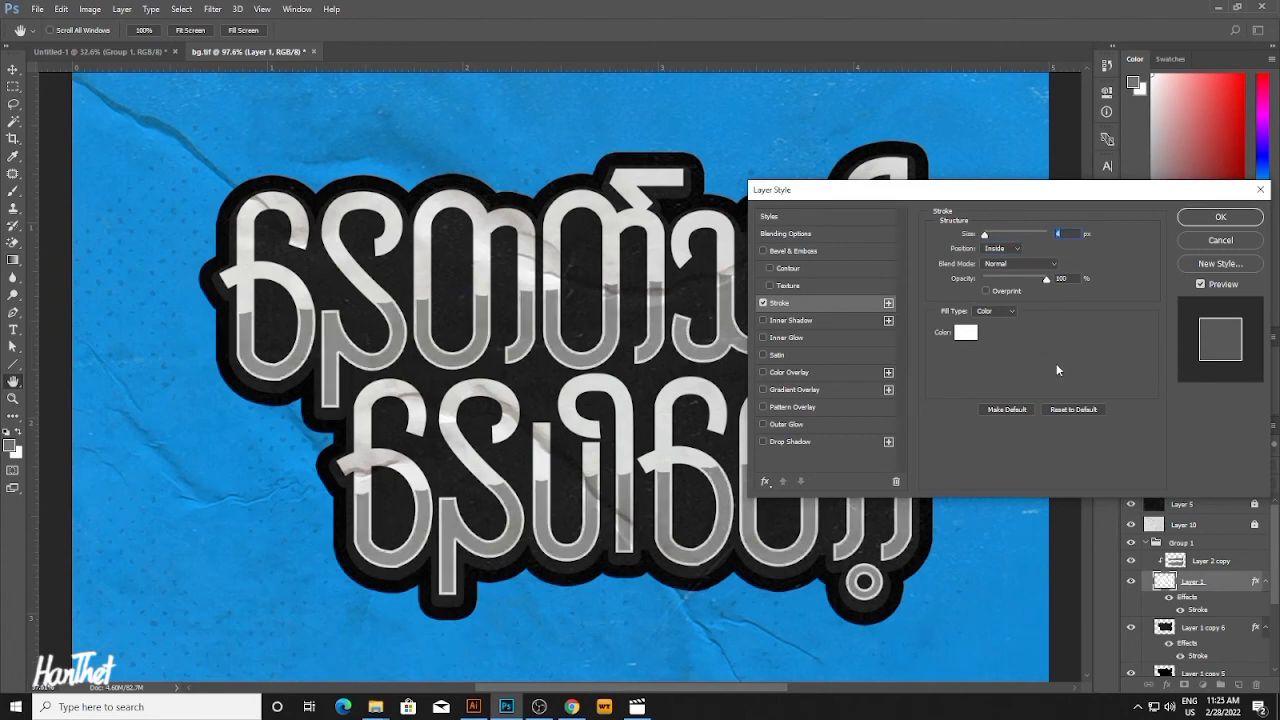
key("Return")
Select Group 1 and scale the whole lettering down proportionally to about 96%.
scroll(768, 480, "down", 6)
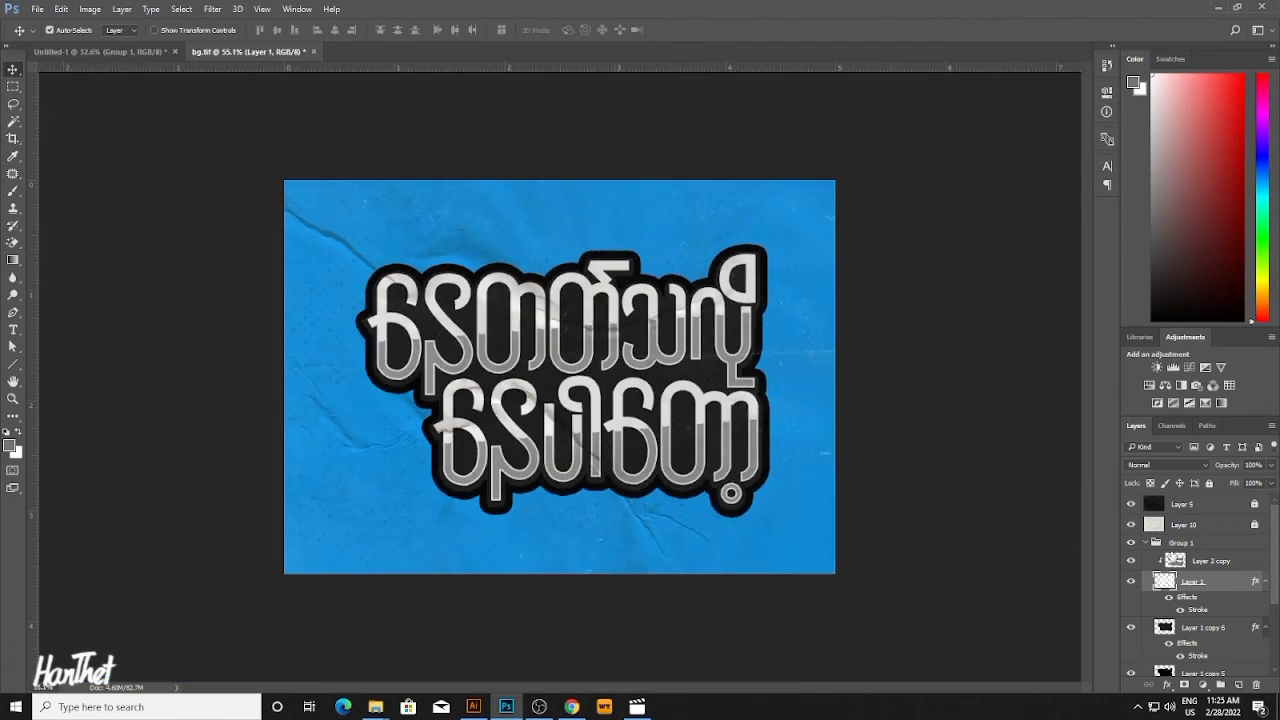
left_click(1182, 542)
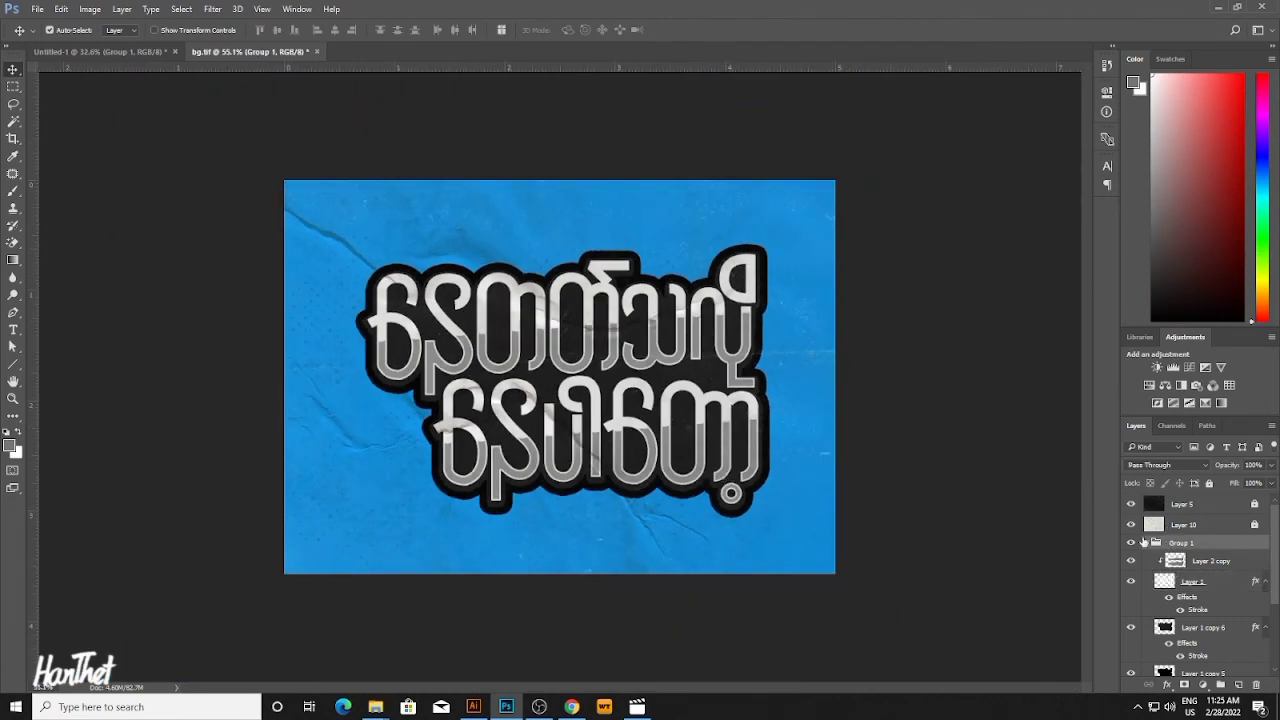
key("ctrl+t")
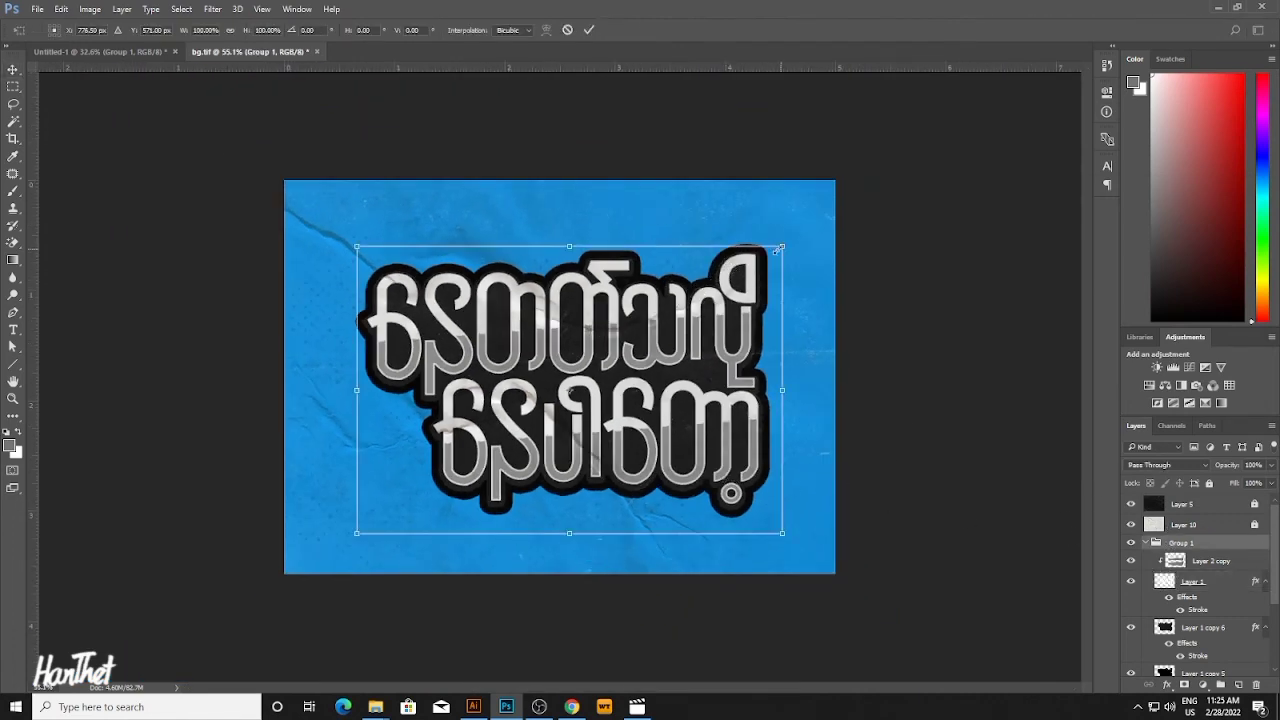
left_click_drag(780, 248, 766, 256)
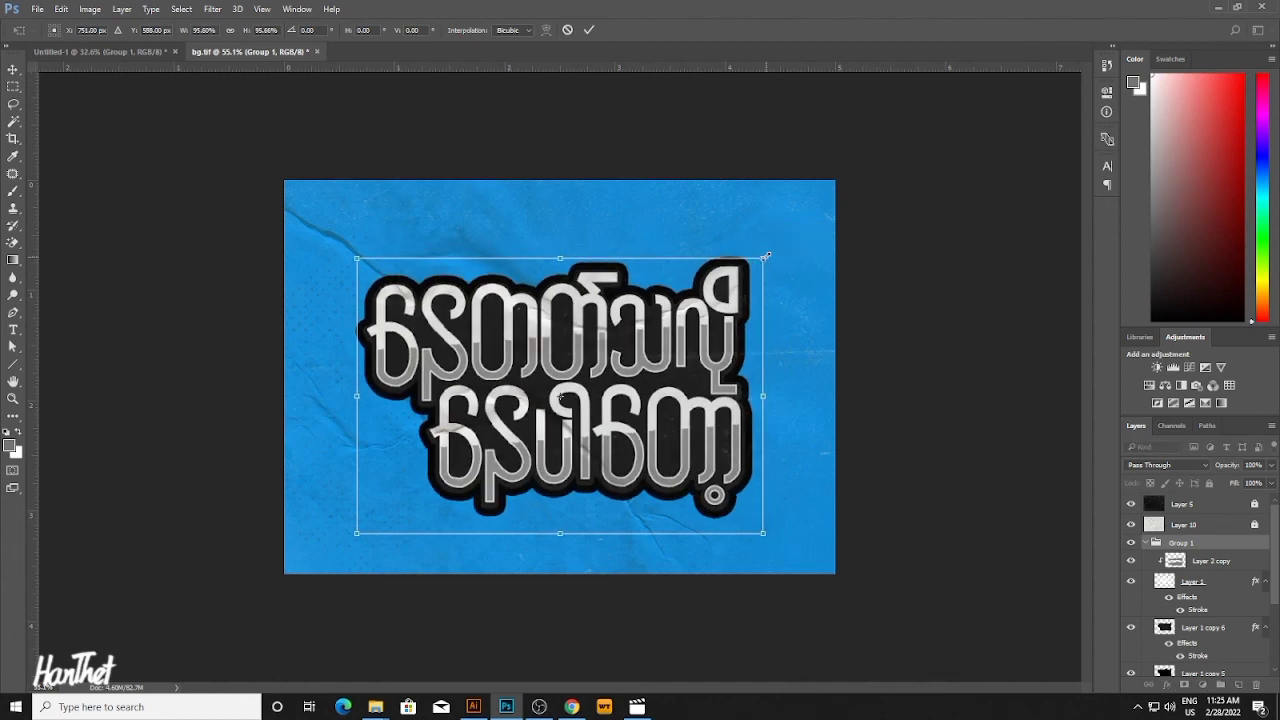
key("Return")
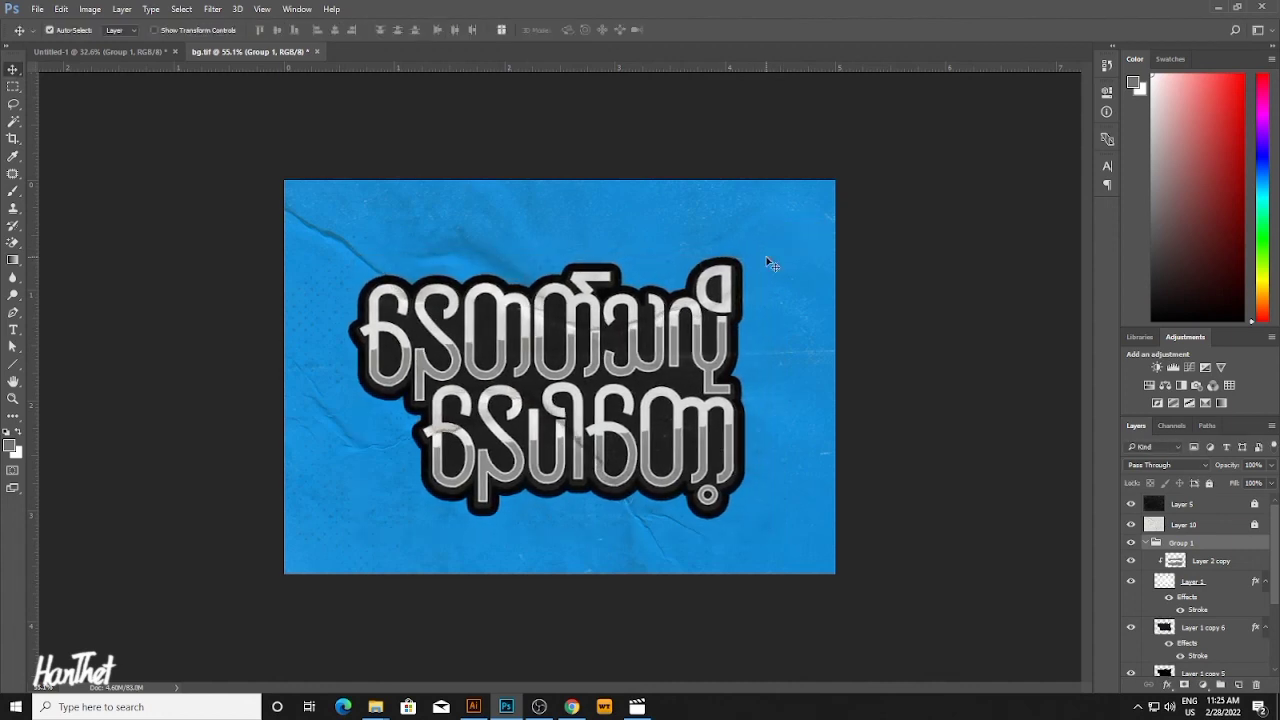
Draw a four-pointed star path with inward-curving sides using the Pen tool, beside the upper-right corner of the lettering.
key("p")
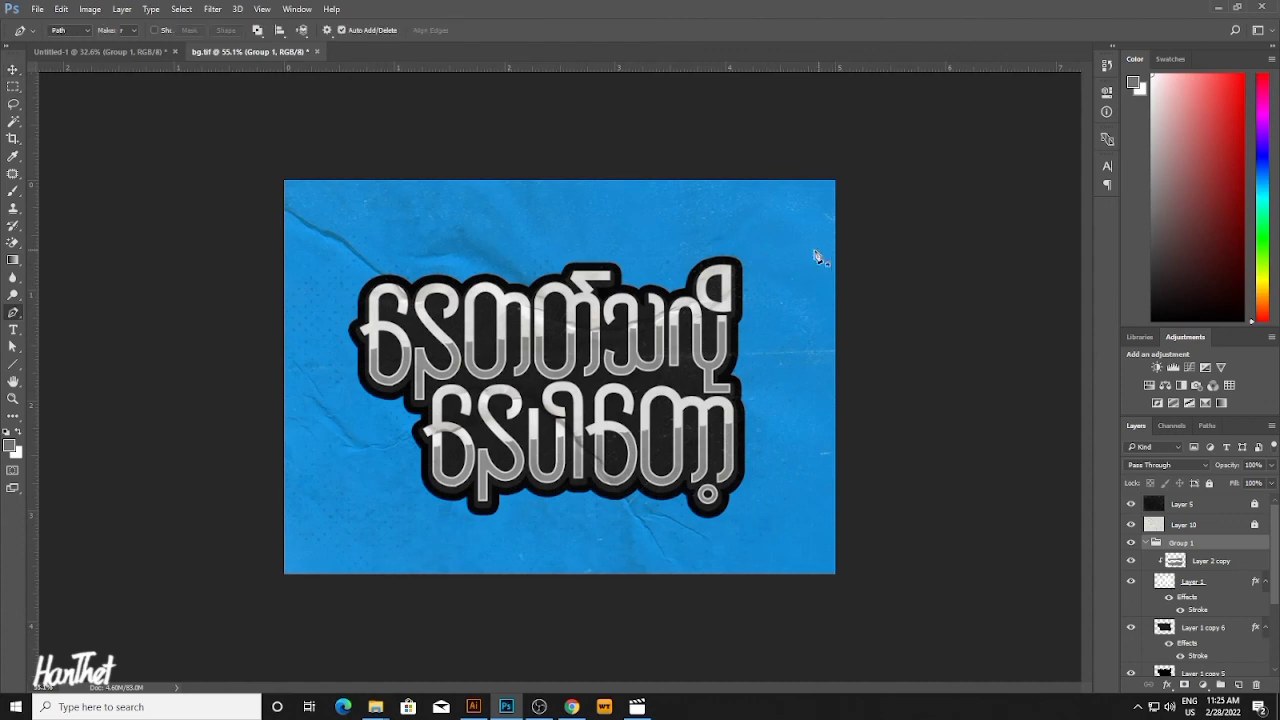
scroll(776, 214, "up", 10)
left_click_drag(771, 211, 606, 332)
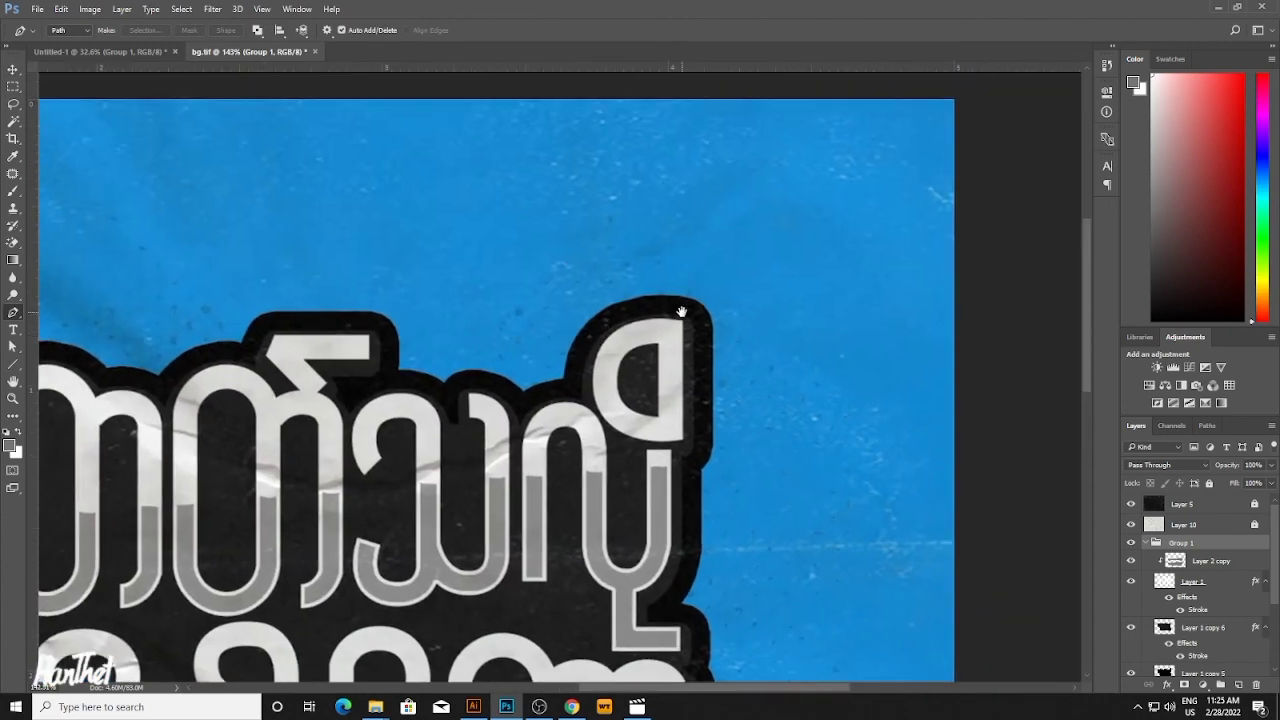
scroll(681, 312, "up", 3)
left_click(658, 301)
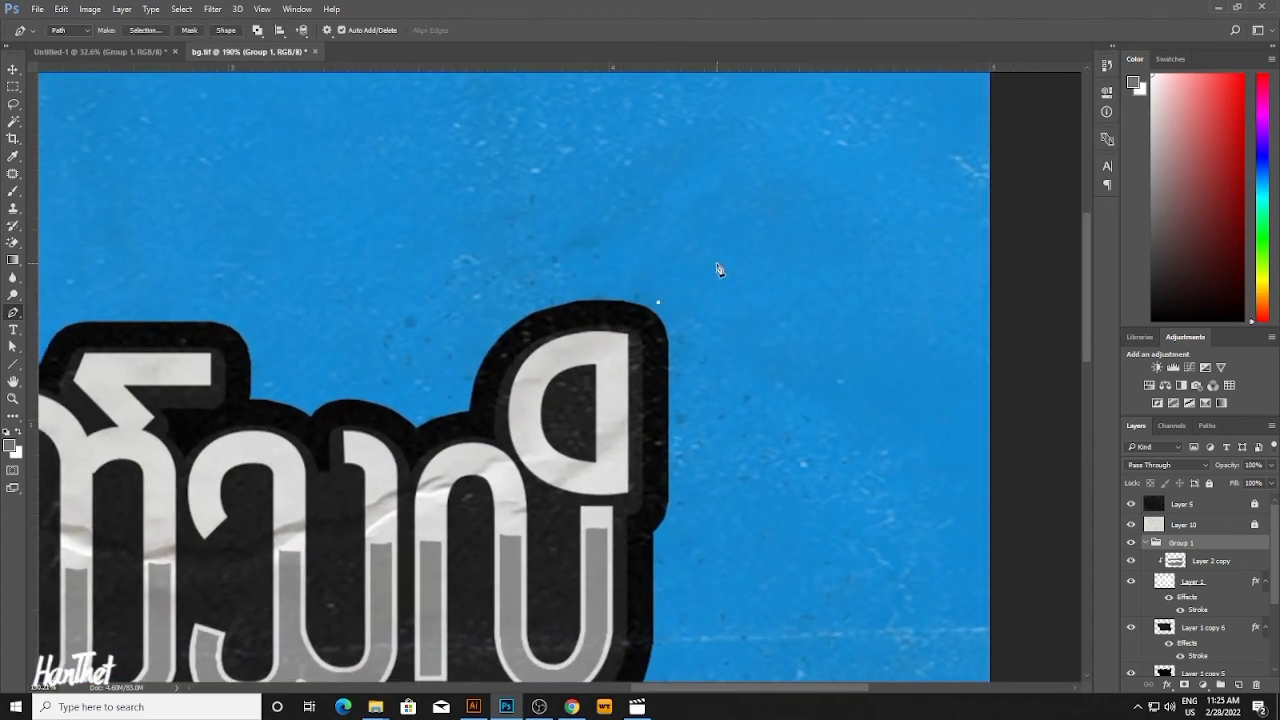
left_click_drag(708, 240, 701, 260)
left_click(729, 304, "alt")
scroll(725, 290, "up", 3)
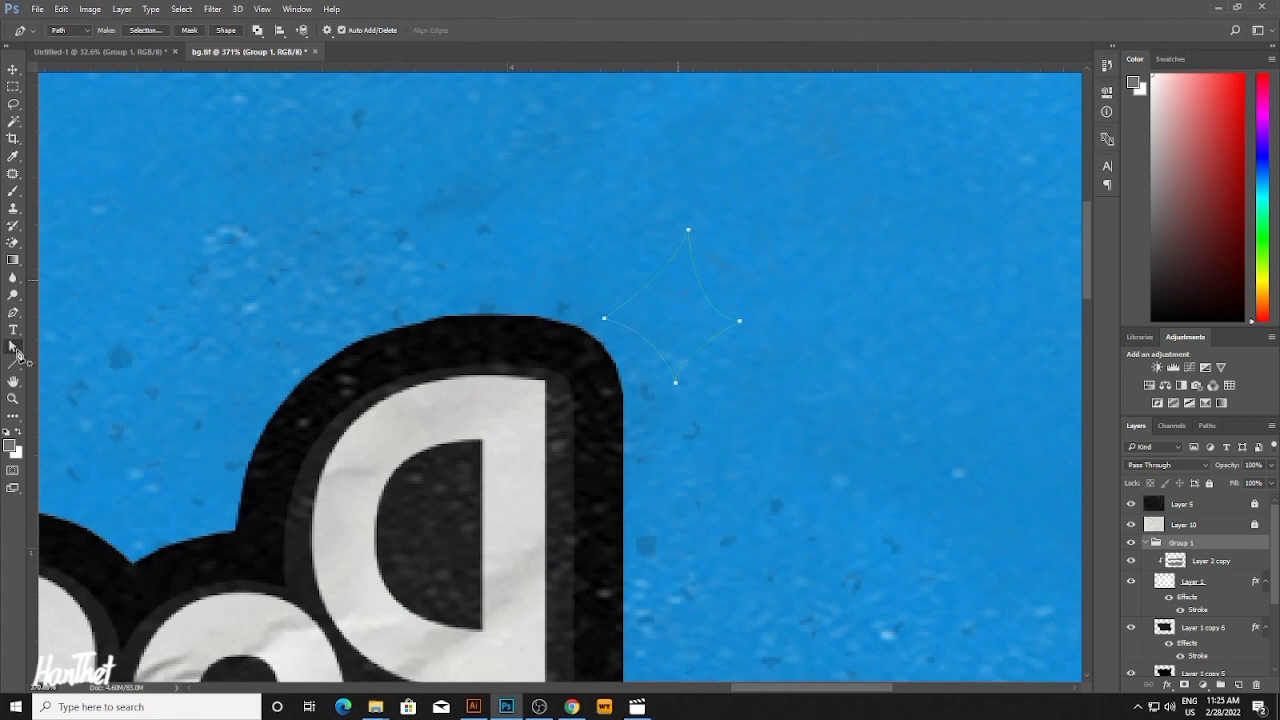
left_click(14, 347)
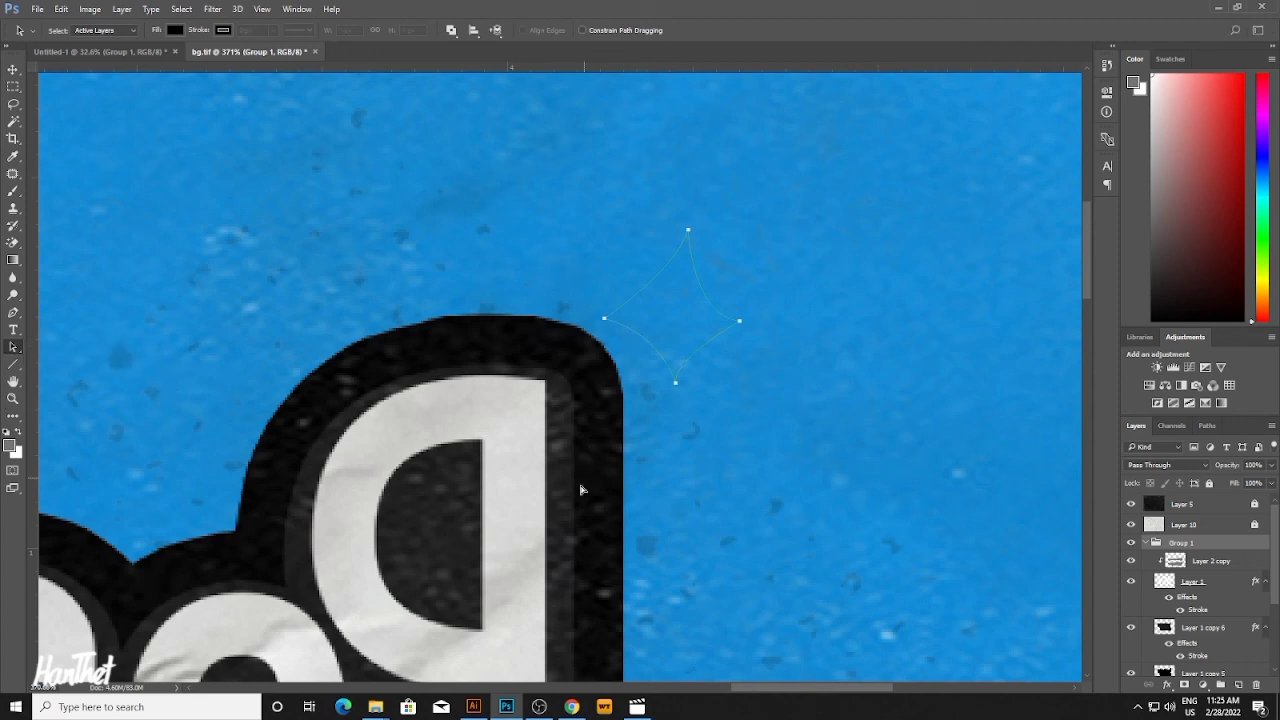
key("ctrl+0")
right_click(13, 347)
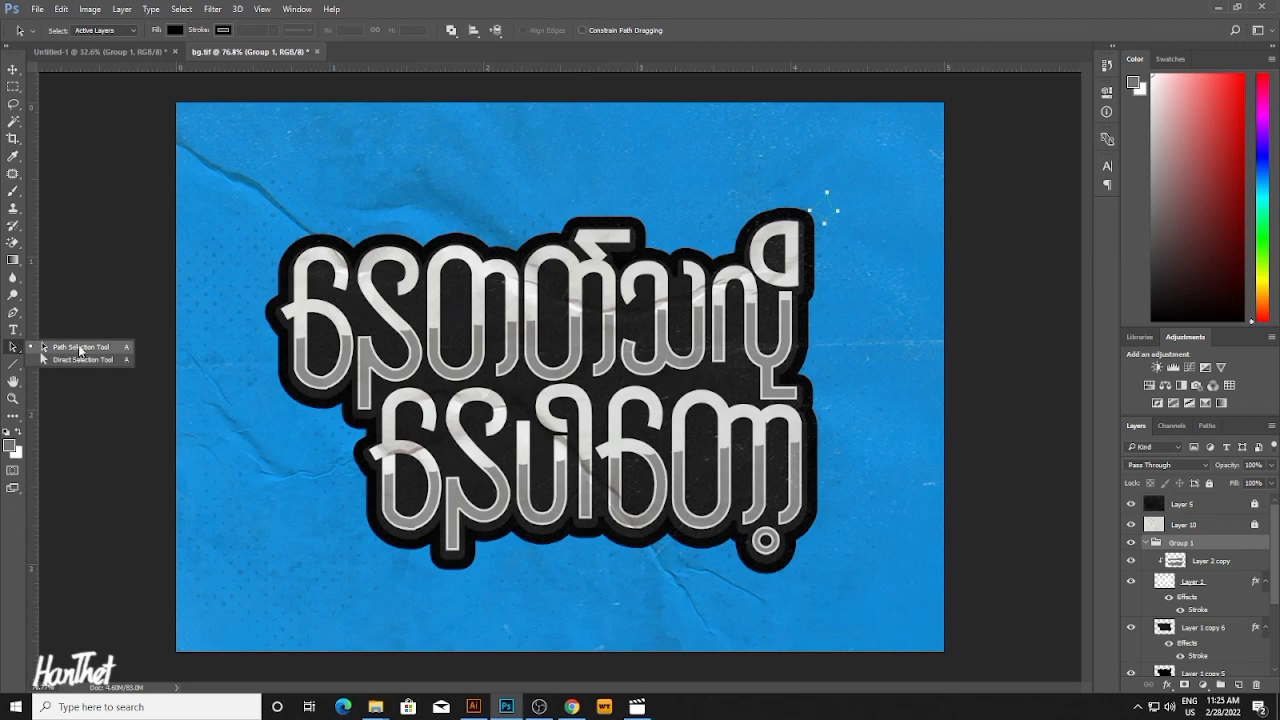
left_click(79, 347)
scroll(706, 300, "up", 3)
scroll(778, 256, "up", 8)
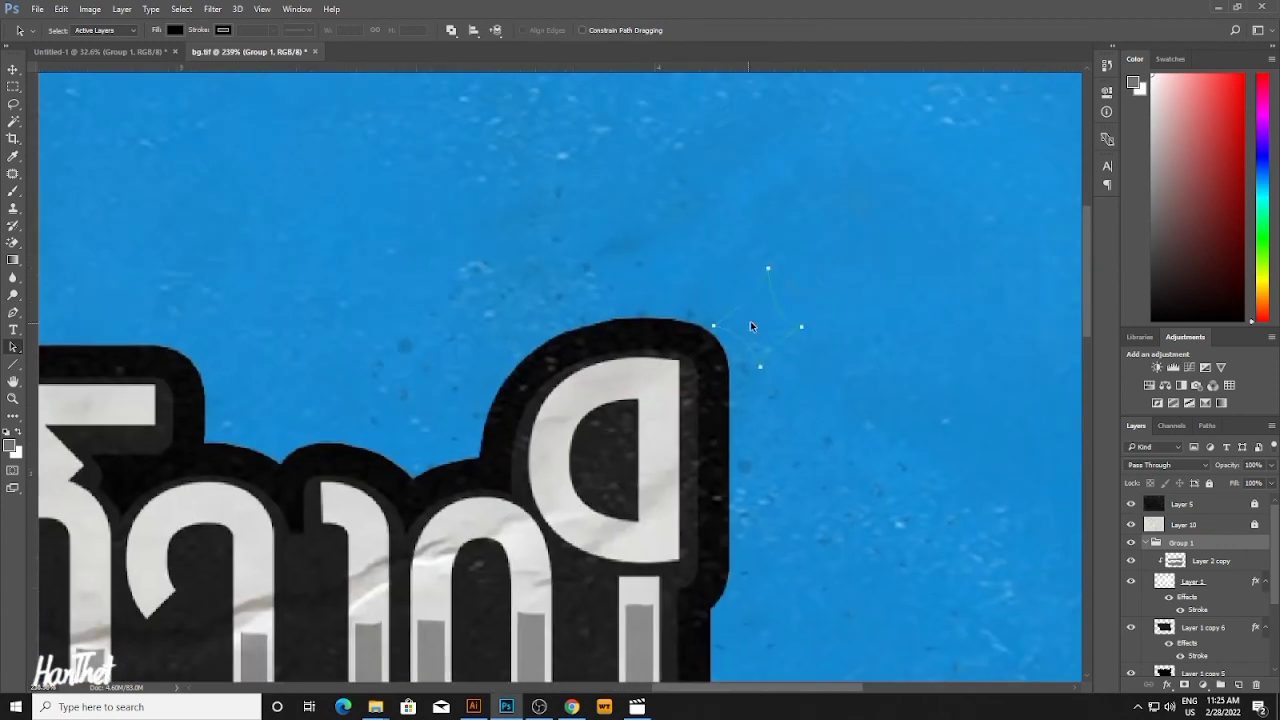
left_click_drag(780, 236, 769, 263)
key("ctrl+z")
Move the star path's upper anchor point slightly down and inward with the Direct Selection tool to even out the shape.
right_click(14, 350)
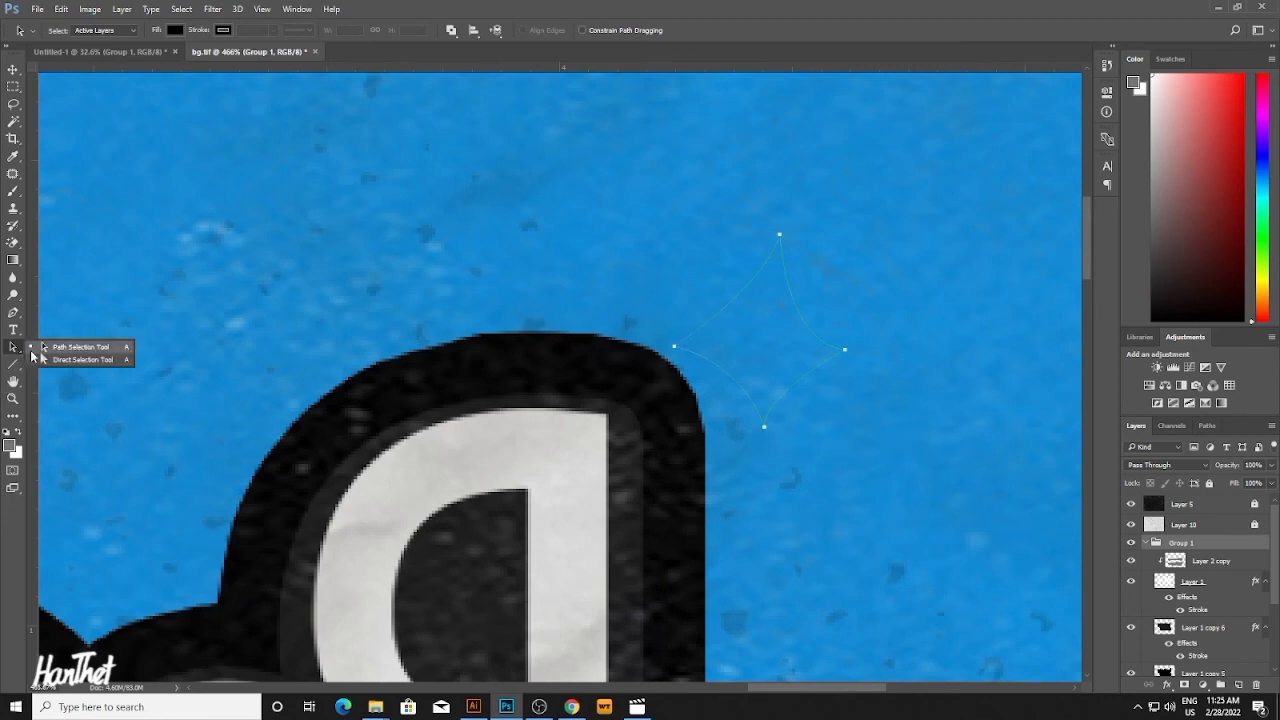
left_click(75, 342)
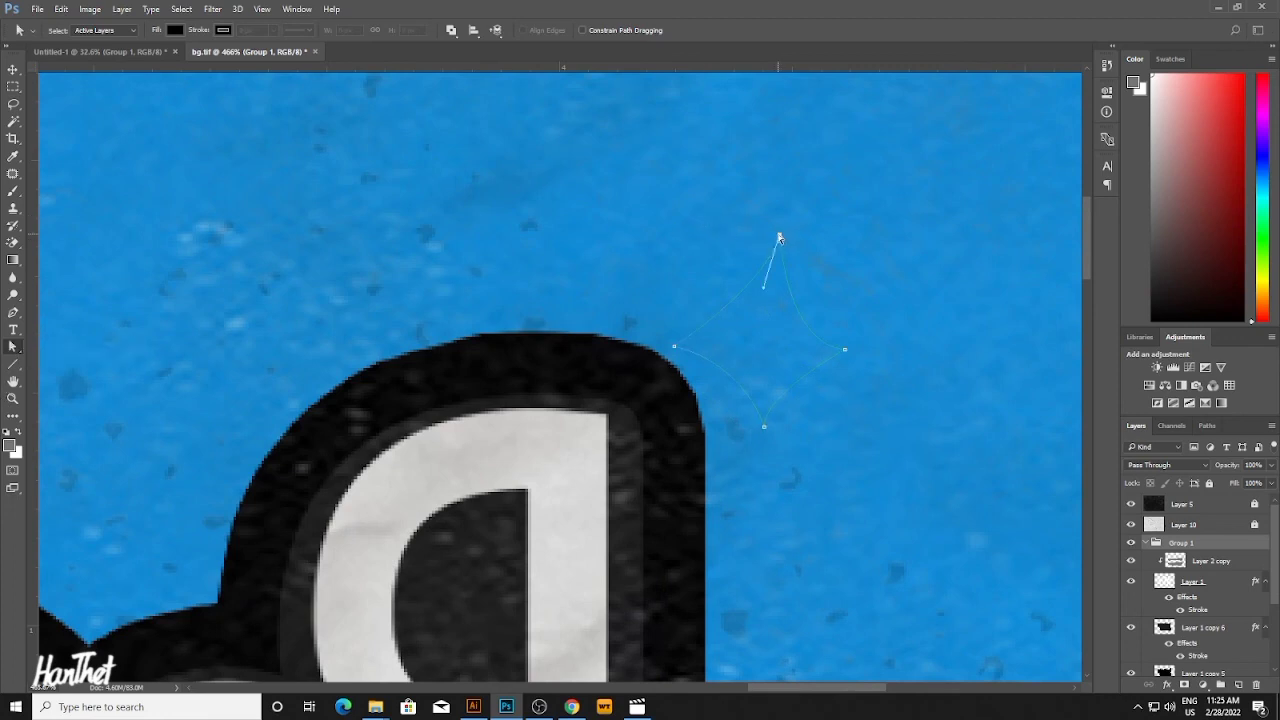
left_click_drag(780, 237, 766, 256)
Convert the star path to a selection, fill it with the grey foreground colour on a new layer, and bring that layer to the front.
key("ctrl+Return")
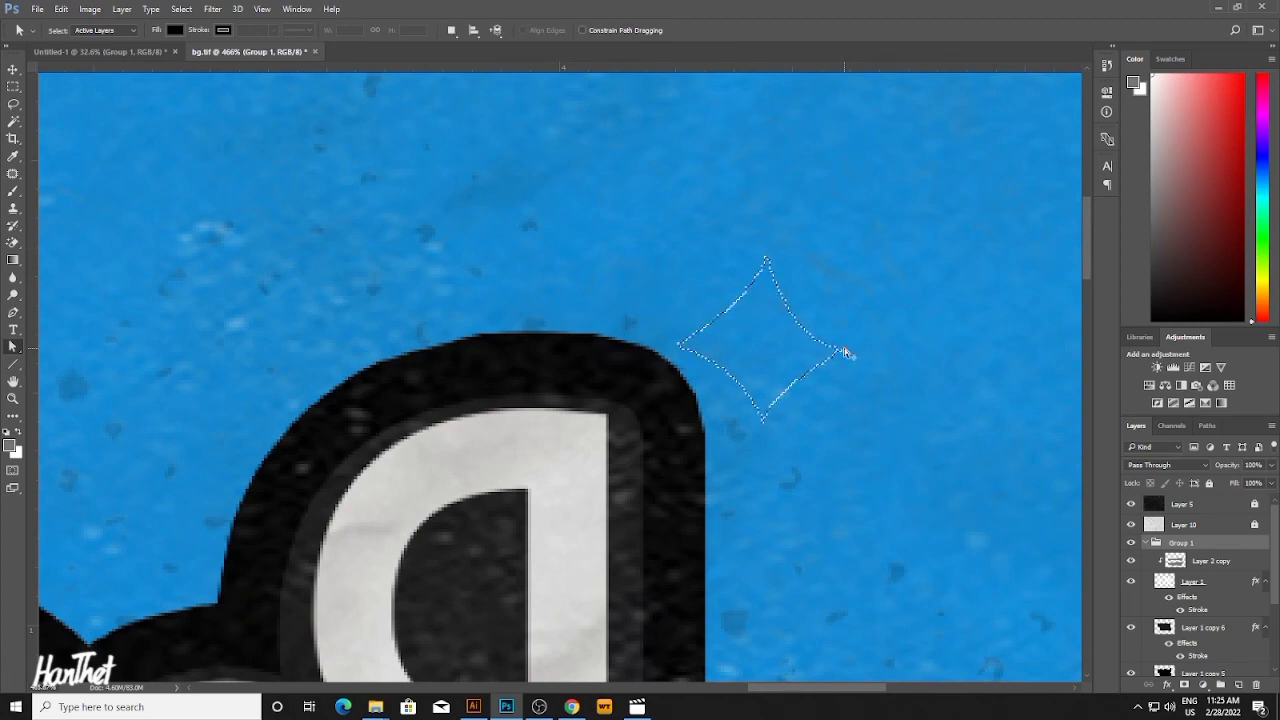
key("ctrl+shift+alt+n")
key("alt+BackSpace")
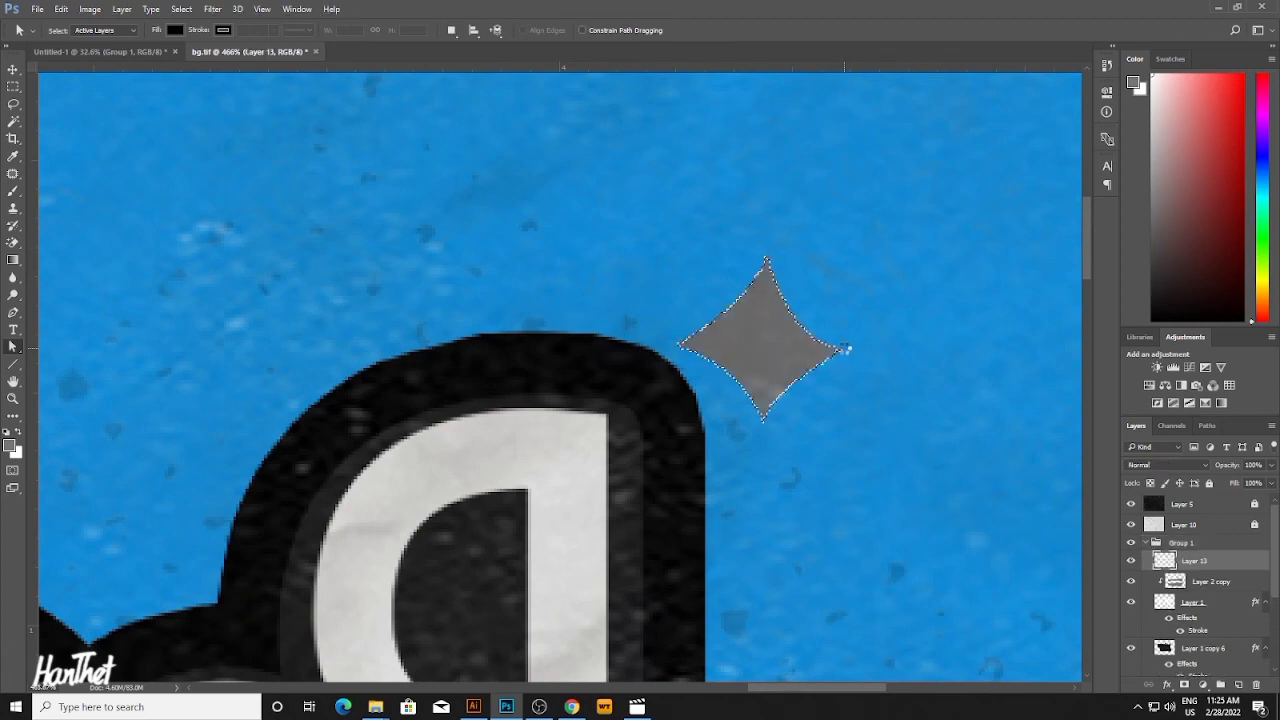
key("ctrl+d")
key("ctrl+shift+bracketright")
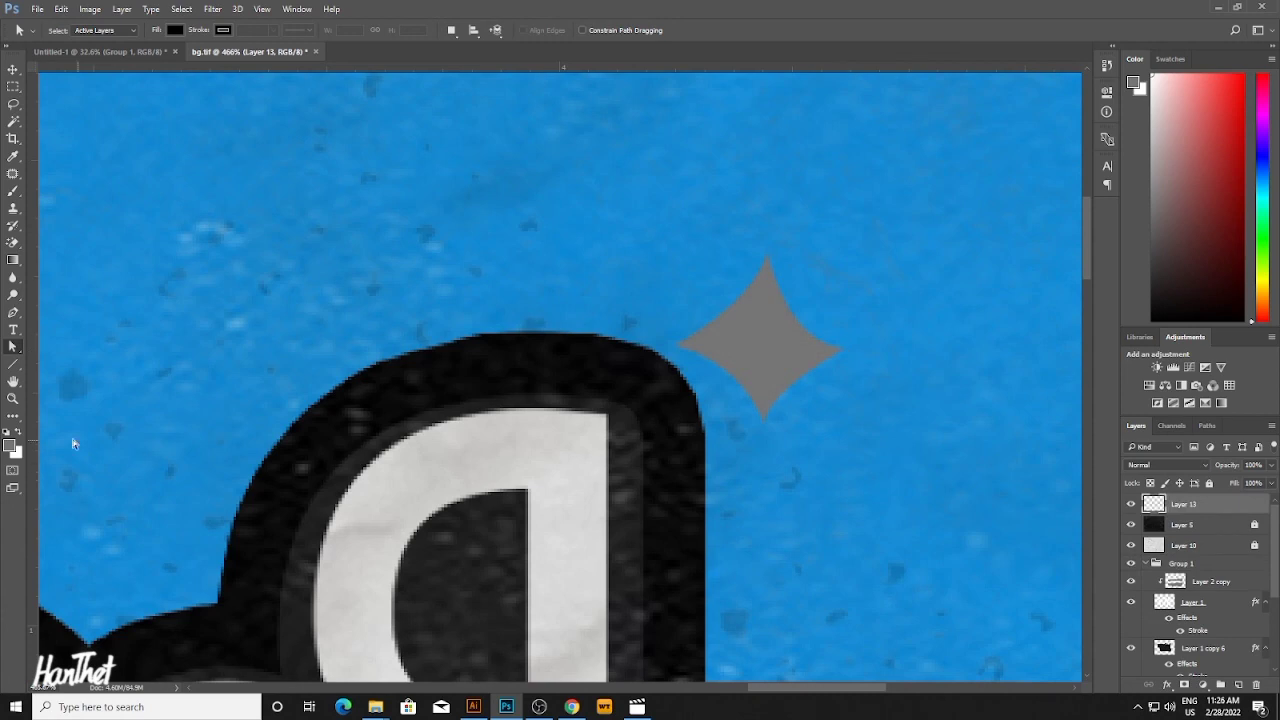
Sample the black of the lettering's outline and recolour the star with it, keeping the layer's transparency.
key("u")
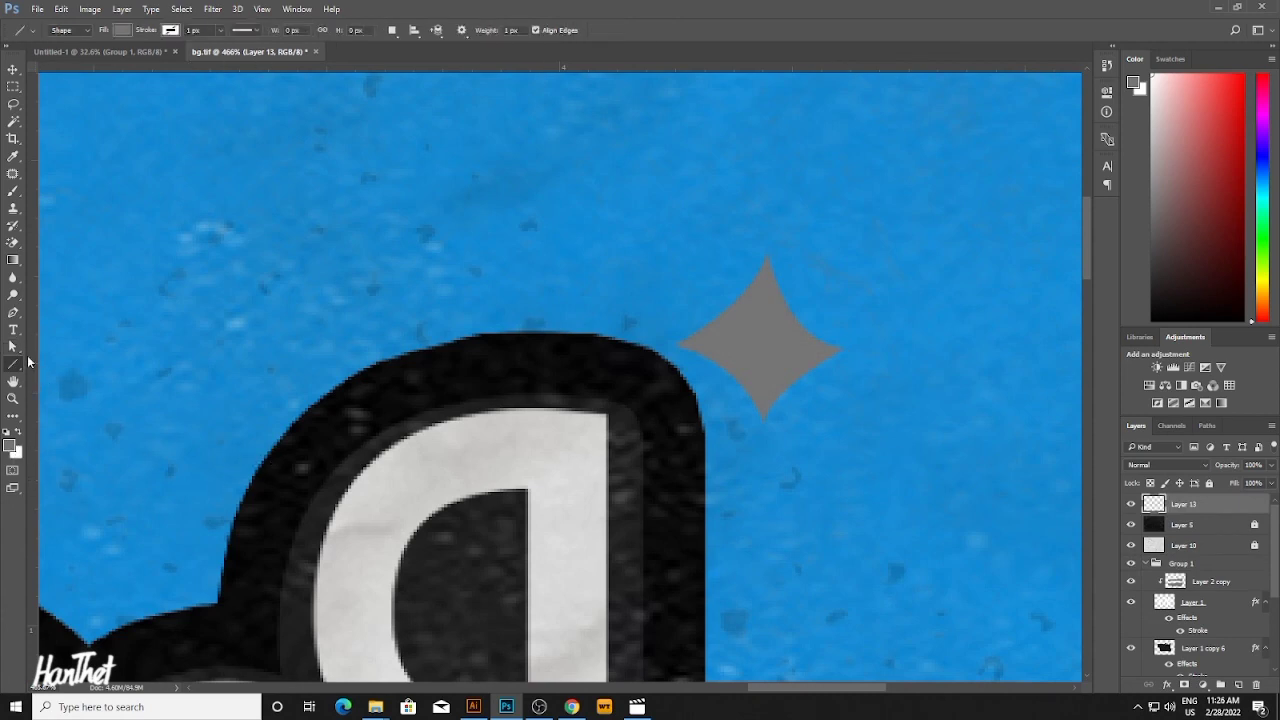
key("i")
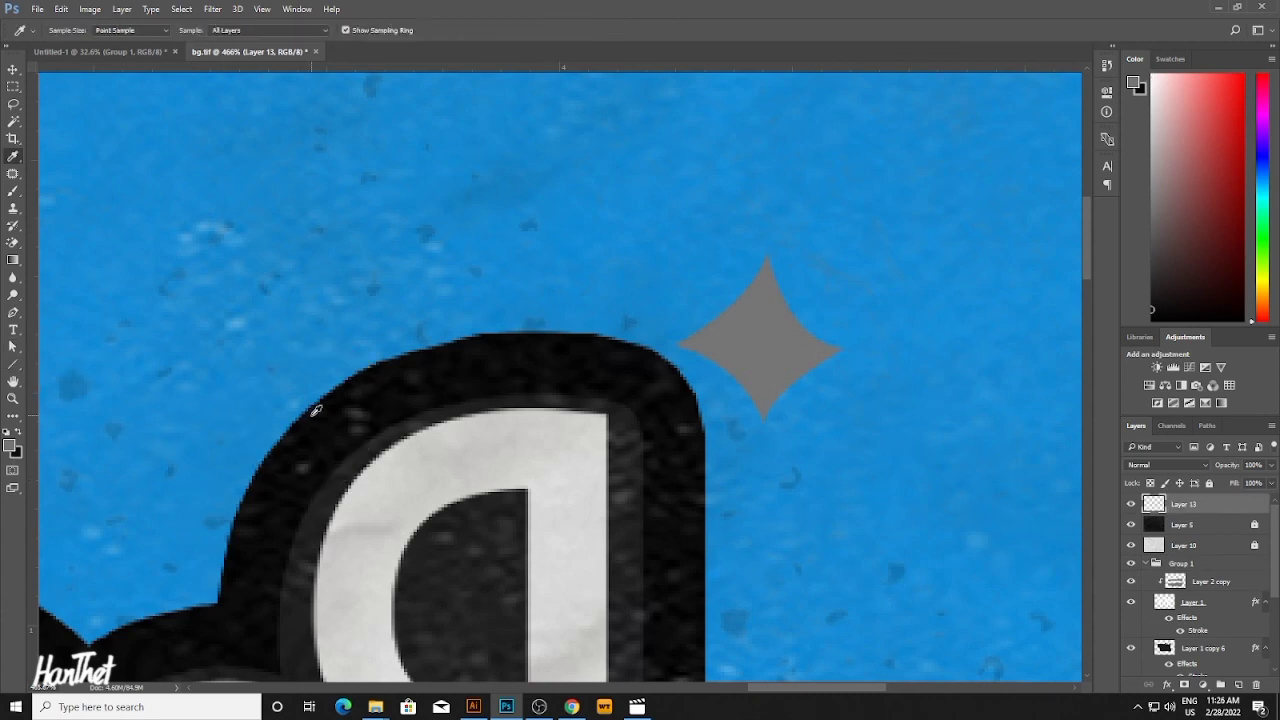
left_click(19, 437)
key("shift+alt+BackSpace")
Enlarge the black star to about 120% width and 116% height beside the upper-right corner of the lettering.
key("v")
scroll(664, 340, "down", 5)
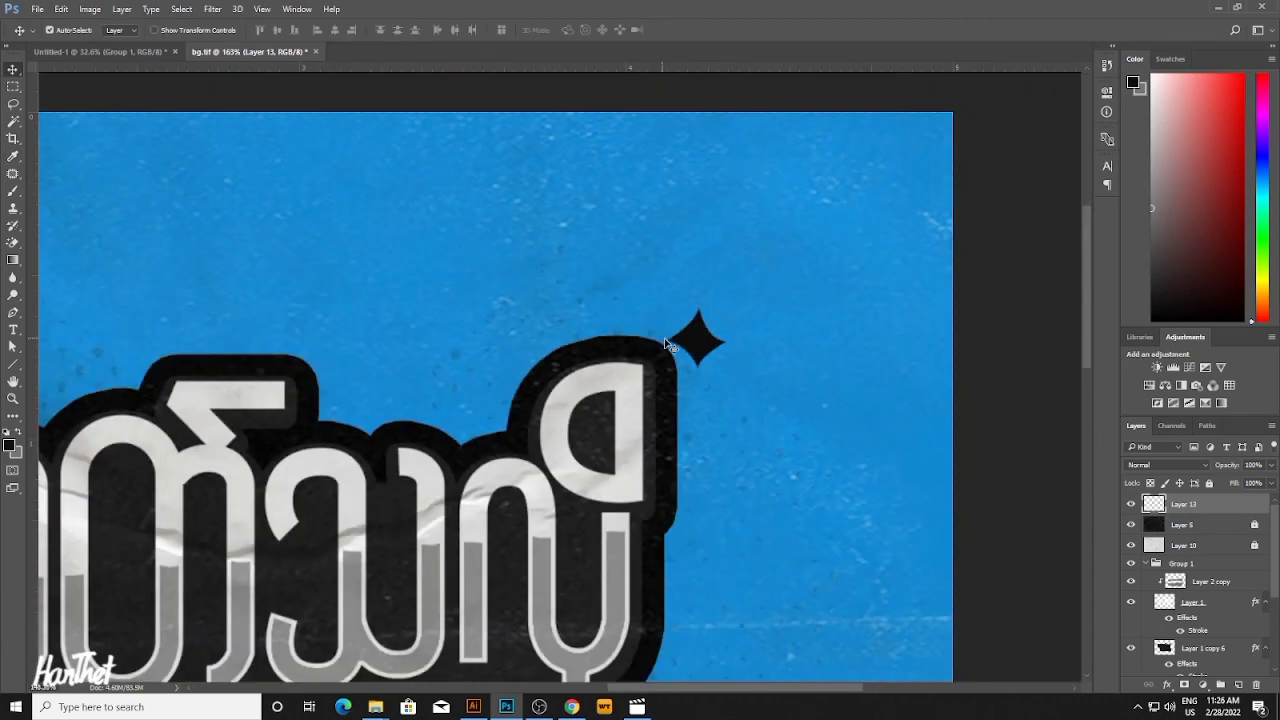
scroll(664, 340, "down", 2)
left_click_drag(690, 338, 712, 307)
key("ctrl+t")
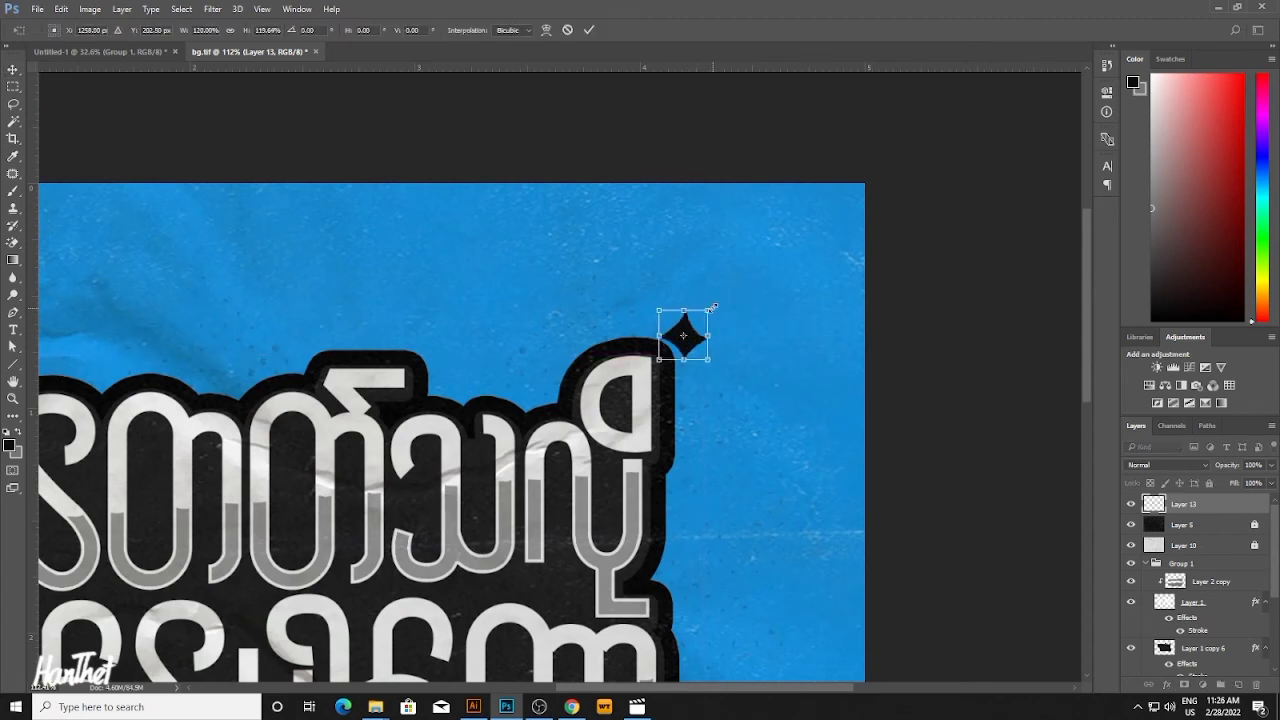
key("Return")
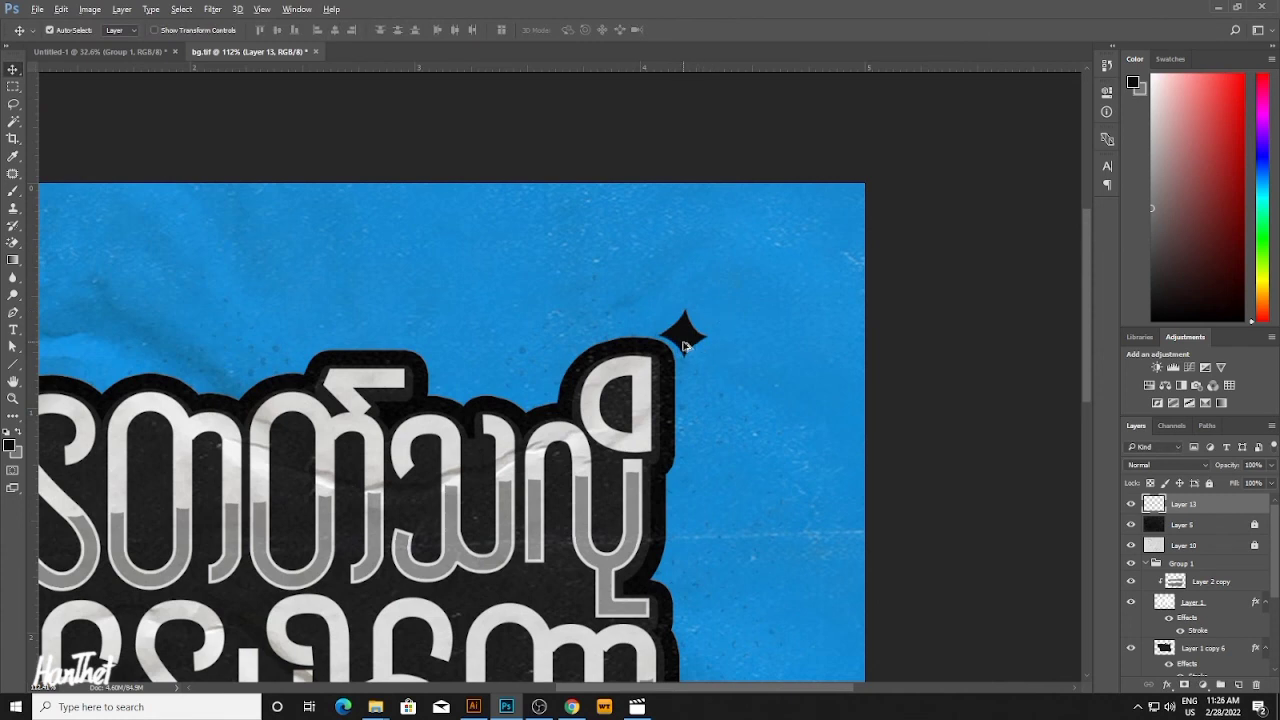
Duplicate the star, scale the copy down and place it just below and to the right of the original.
left_click_drag(708, 334, 700, 374, "alt")
key("ctrl+t")
key("Return")
Scale both stars down slightly and copy the pair to the left of the second text line.
key("ctrl+0")
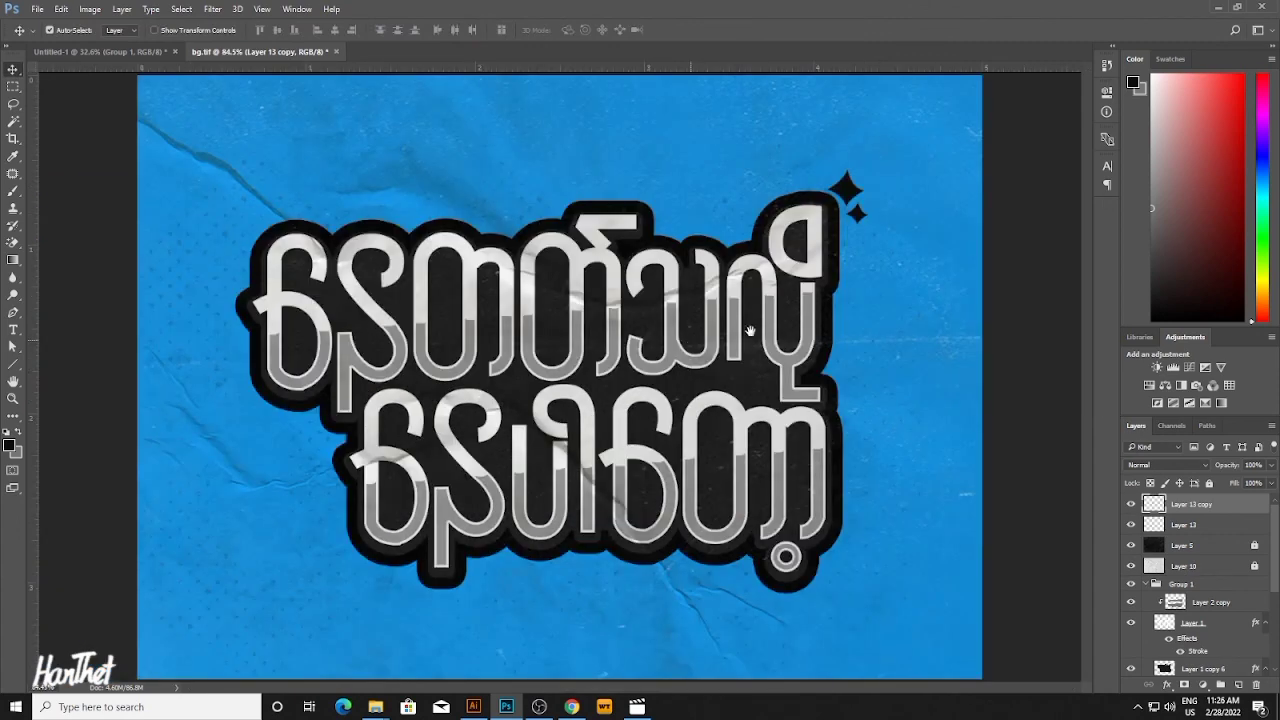
left_click(874, 212, "shift")
key("ctrl+t")
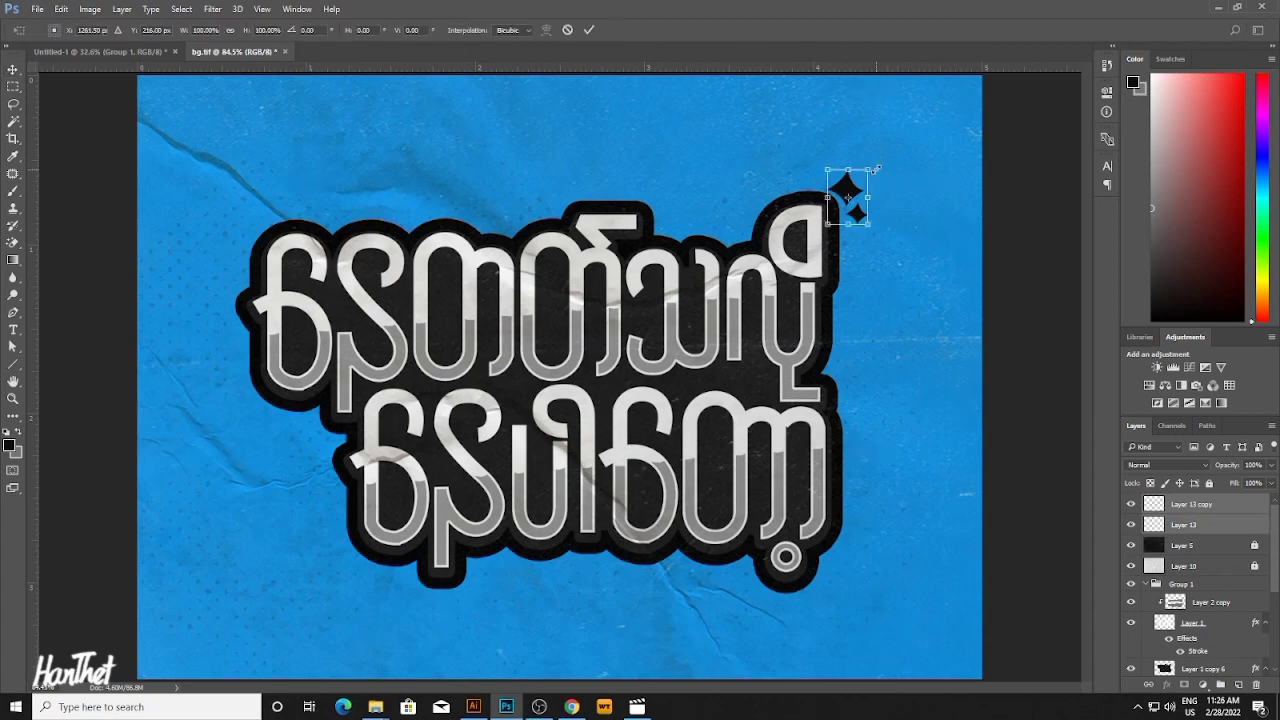
left_click_drag(870, 172, 864, 170)
key("Return")
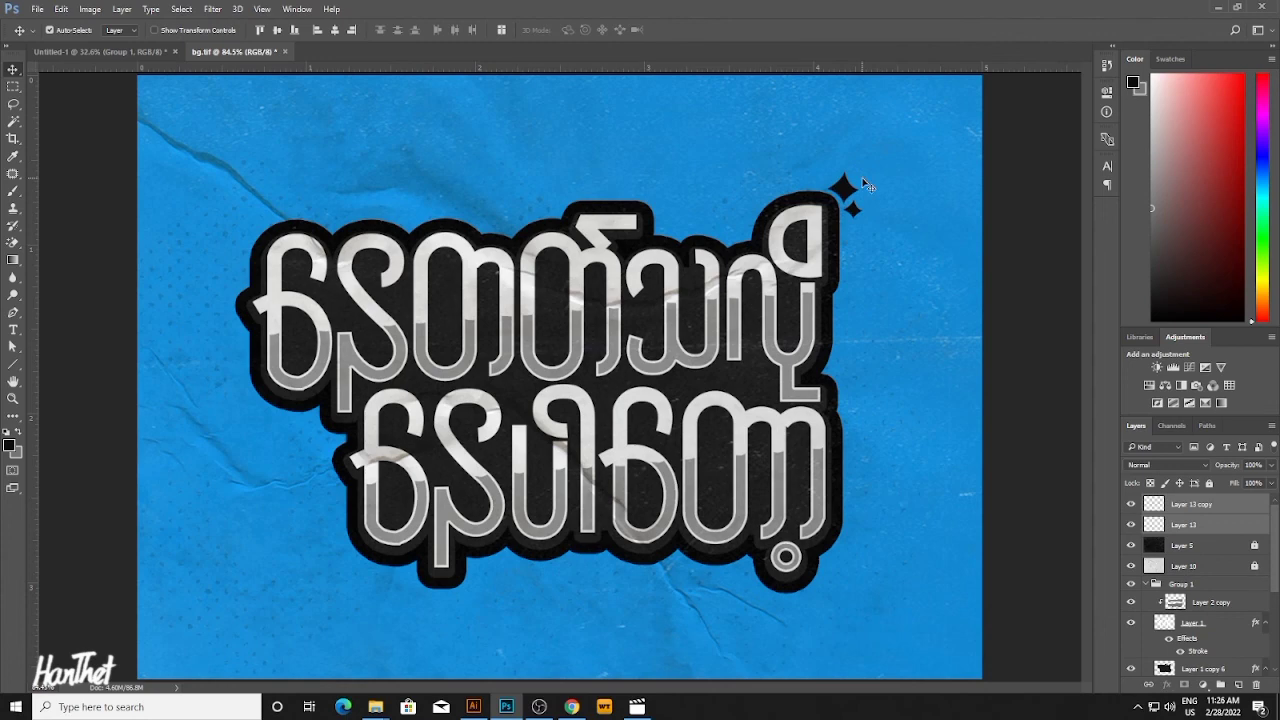
left_click_drag(845, 195, 322, 484)
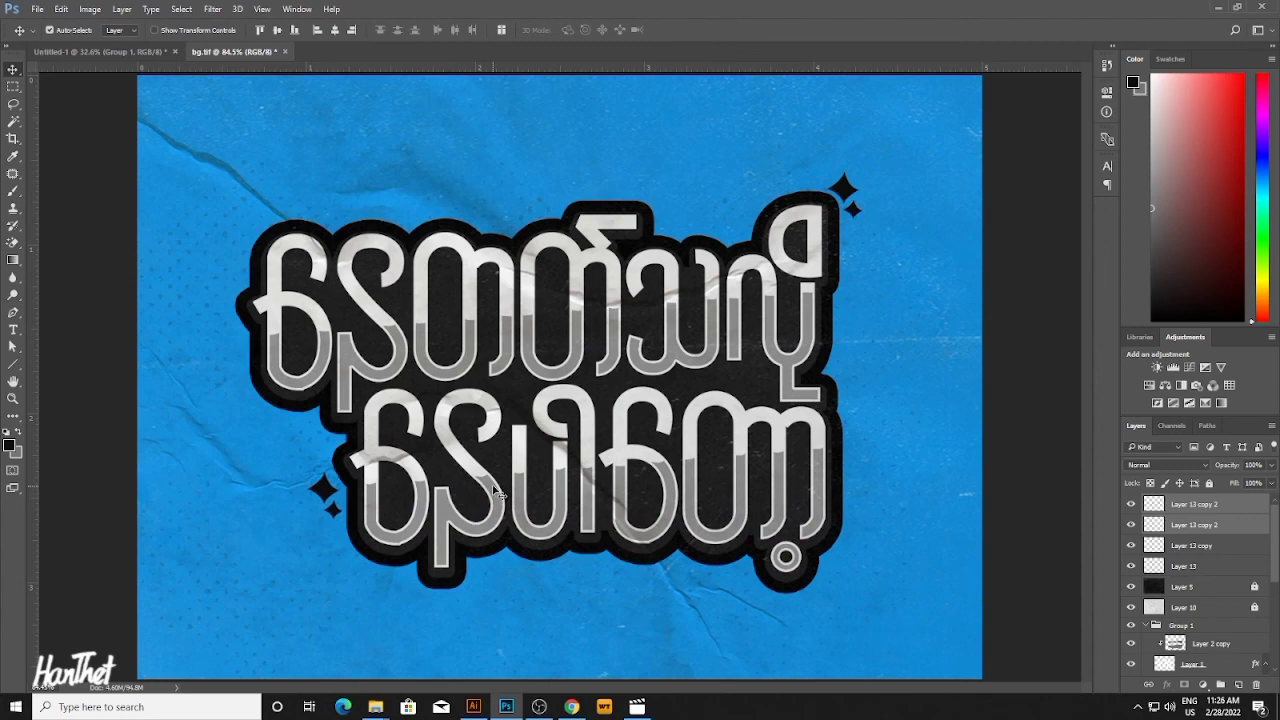
scroll(497, 490, "down", 3)
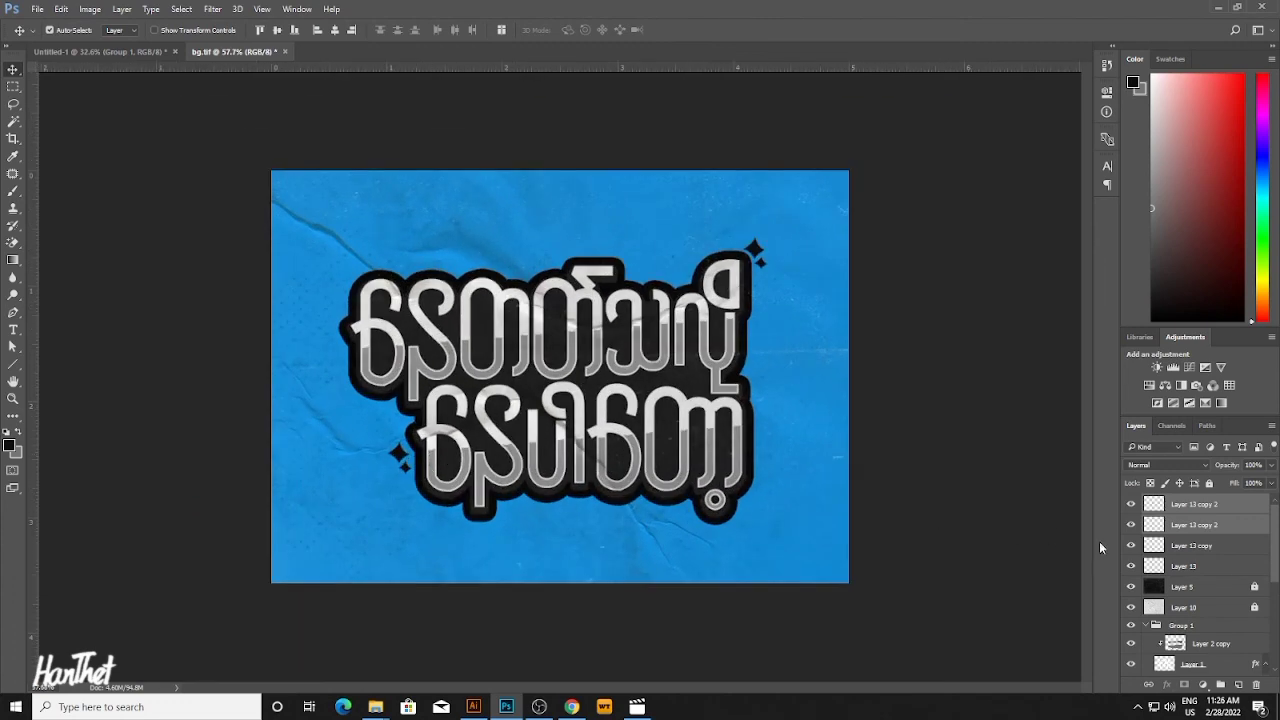
Merge the four star layers into one and move it below Layer 5 and Layer 10, directly above Group 1.
left_click(1195, 568, "shift")
left_click(1190, 504)
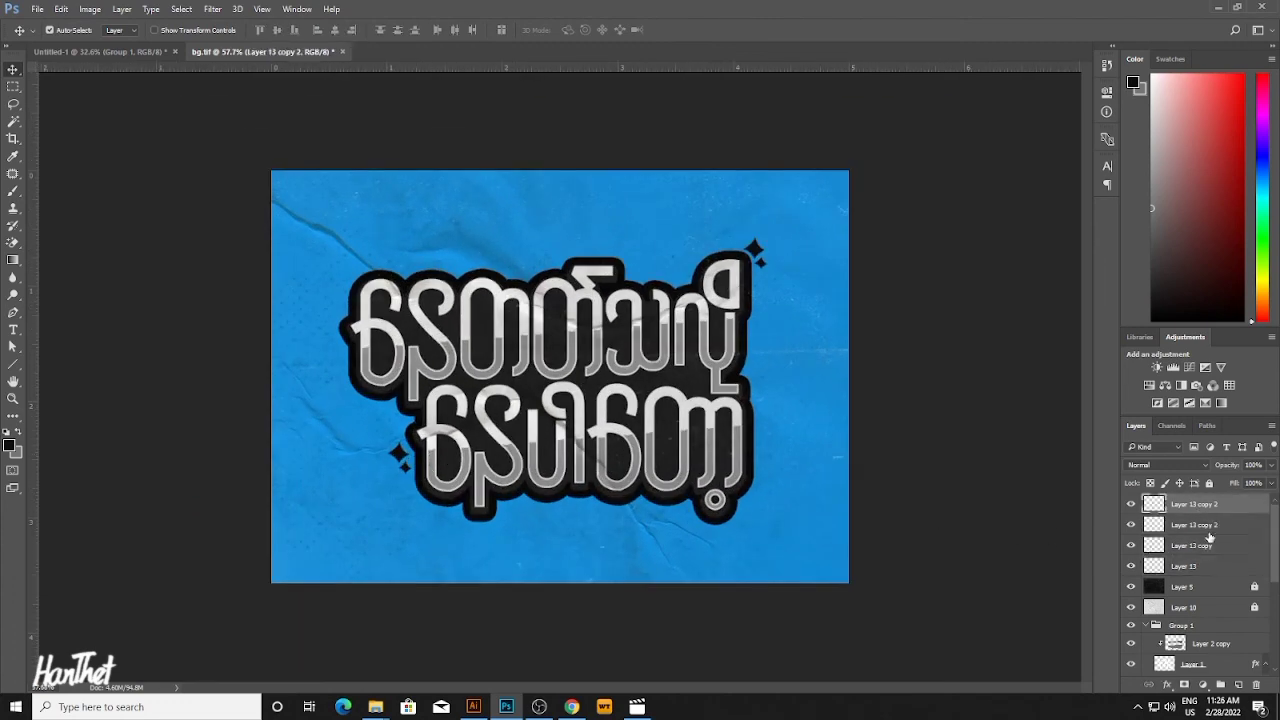
left_click(1208, 528, "shift")
left_click(1207, 563, "shift")
key("ctrl+e")
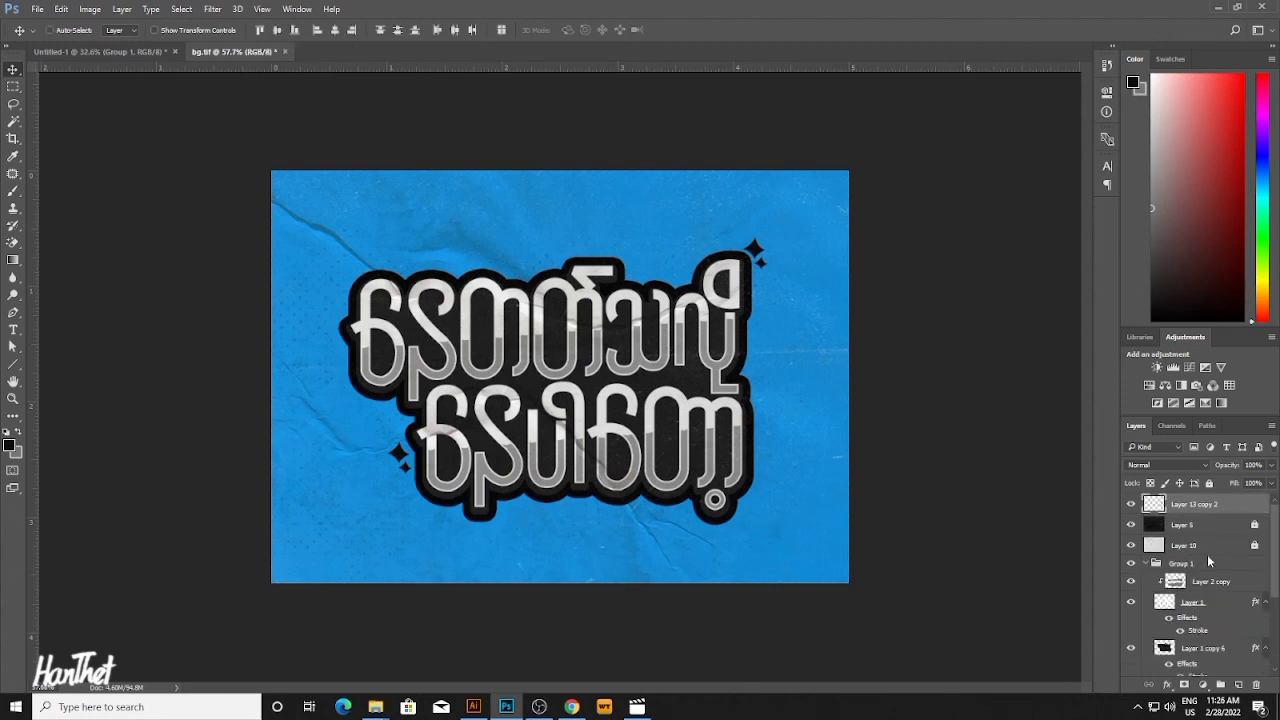
key("ctrl+bracketleft")
key("ctrl+bracketleft")
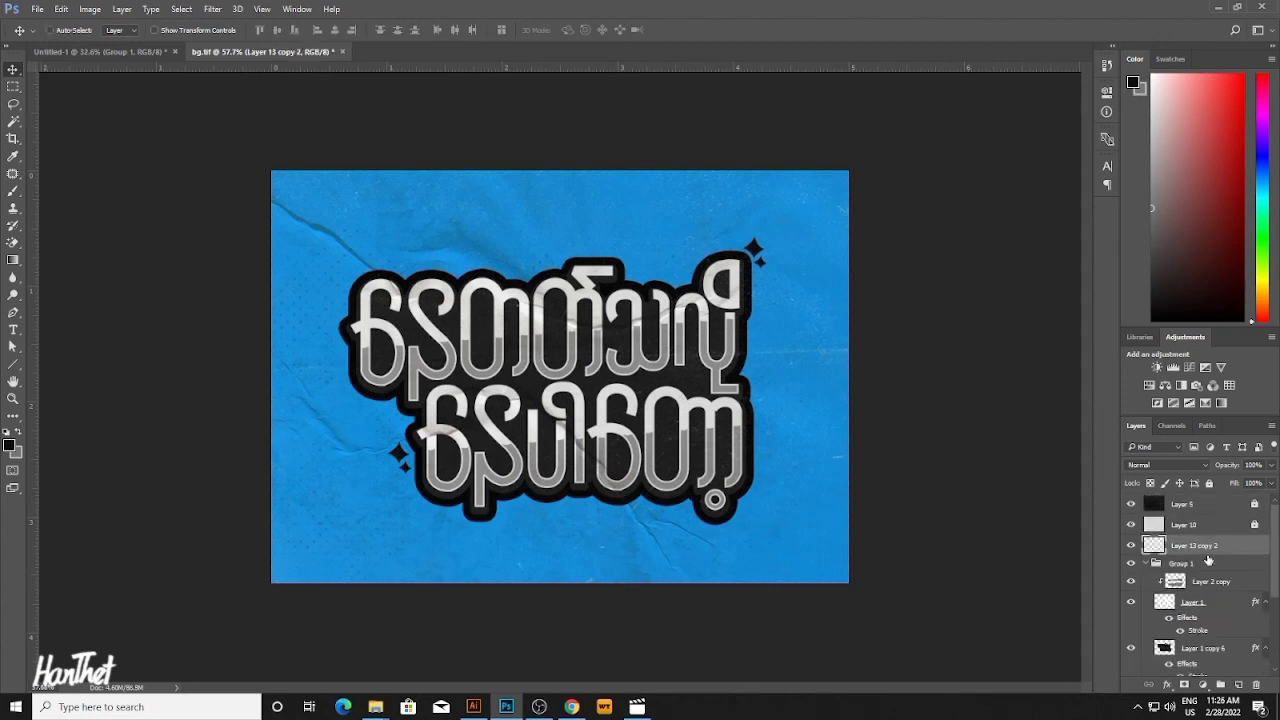
Hide the interface panels and inspect the finished lettering with its star accents at a larger size.
scroll(628, 392, "up", 5)
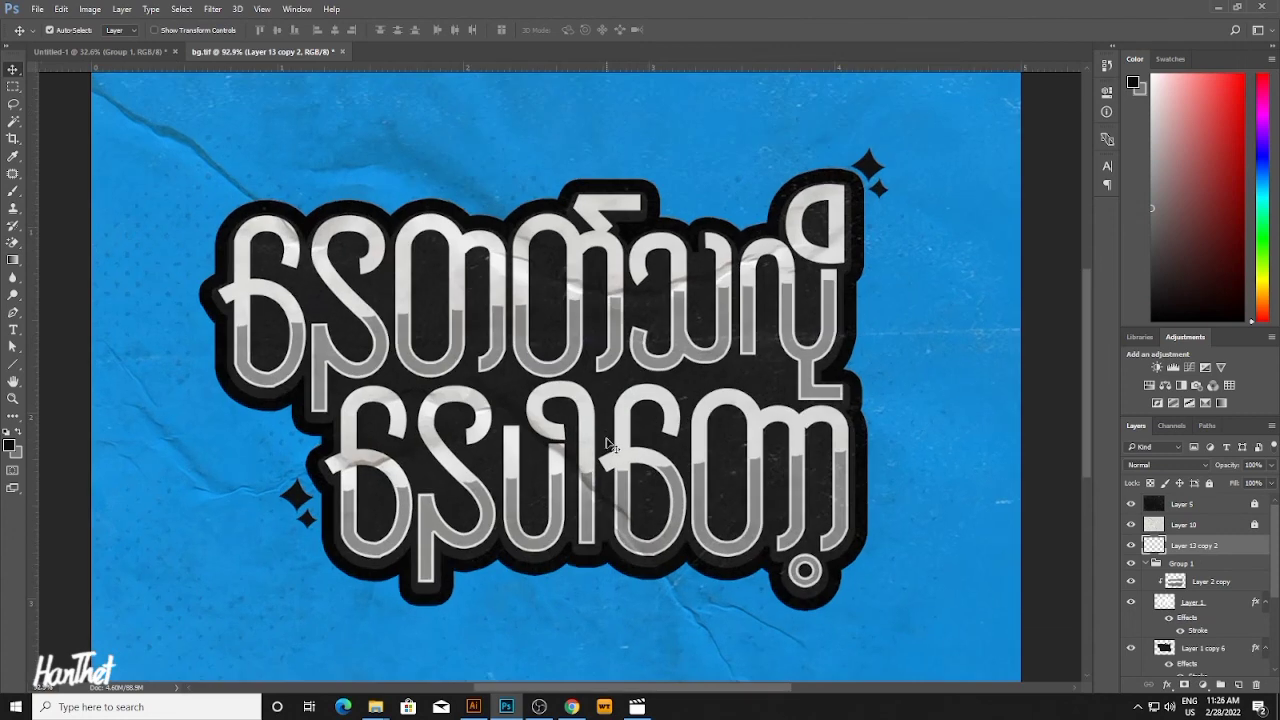
scroll(611, 450, "down", 4)
scroll(615, 456, "up", 3)
key("Tab")
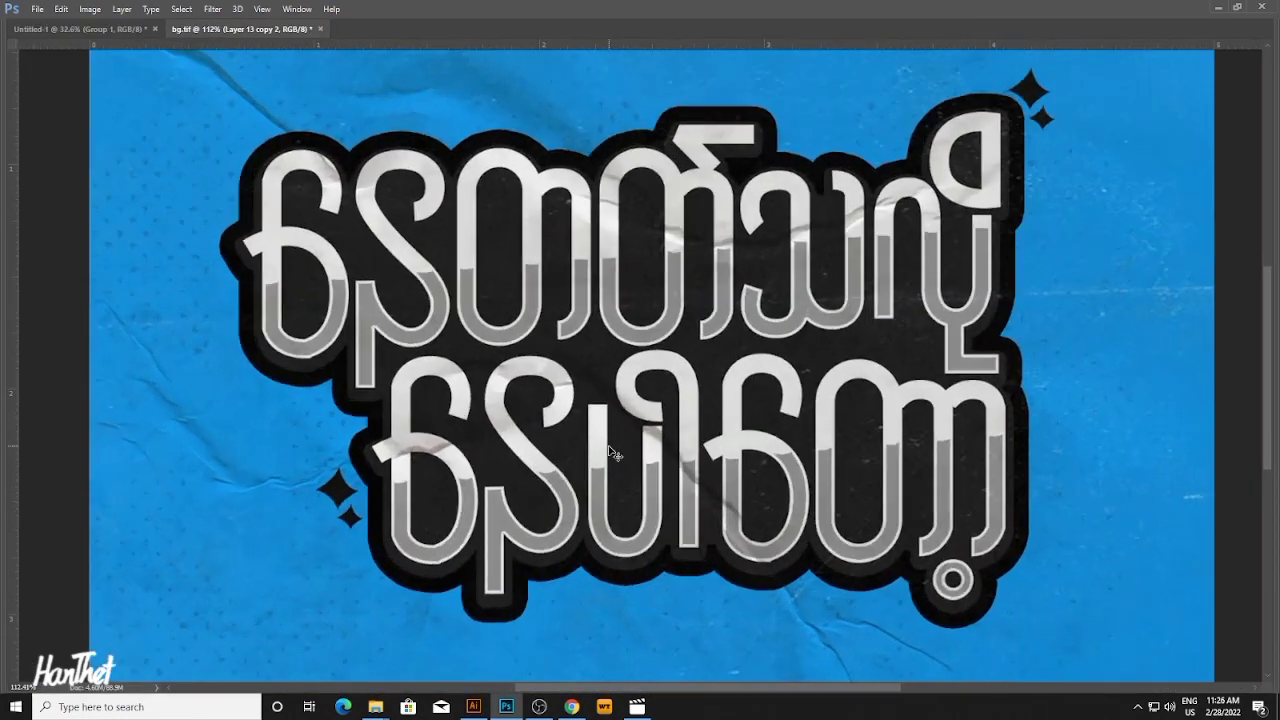